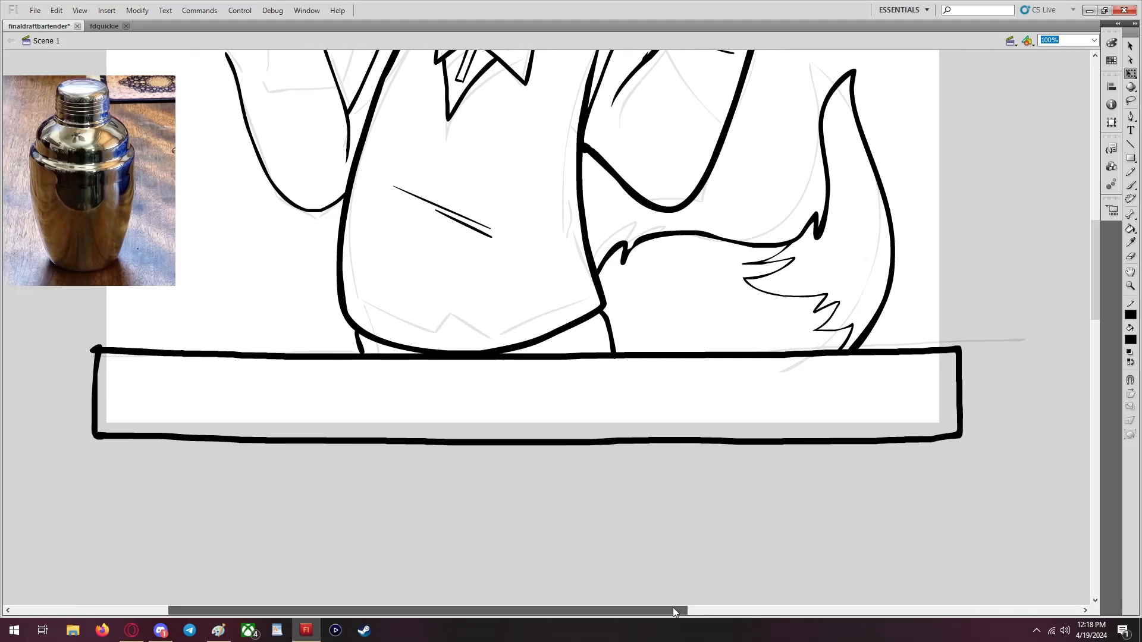
Try to brush a long horizontal line across the bar counter just below its upper edge, undoing each attempt
left_click(1132, 185)
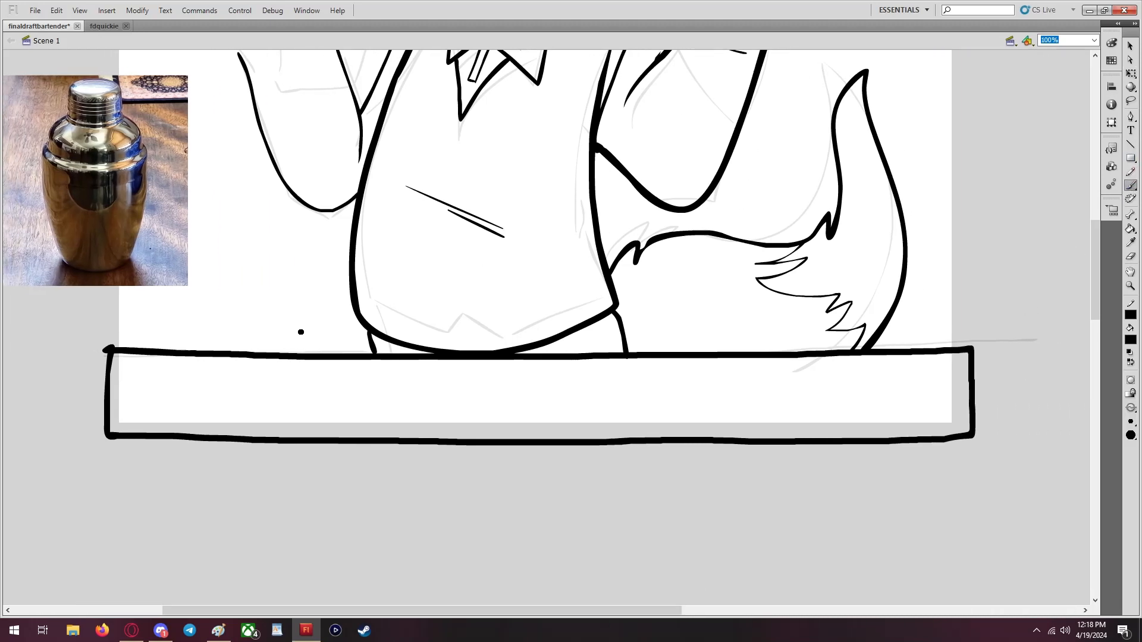
left_click_drag(108, 368, 675, 365)
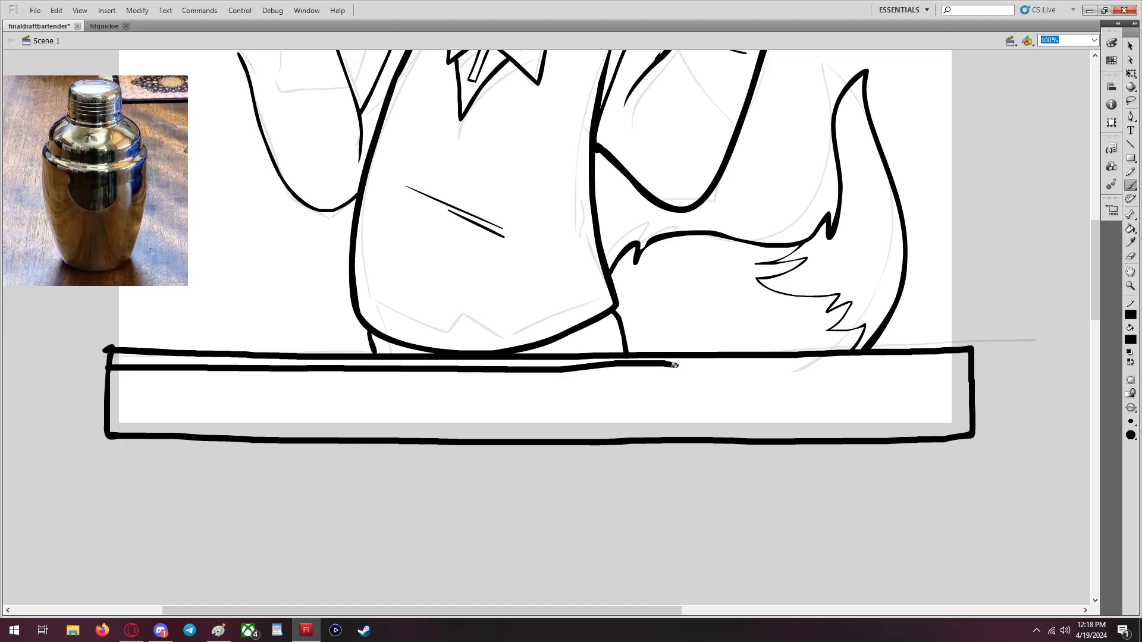
left_click(56, 10)
left_click(71, 23)
left_click_drag(109, 372, 1027, 372)
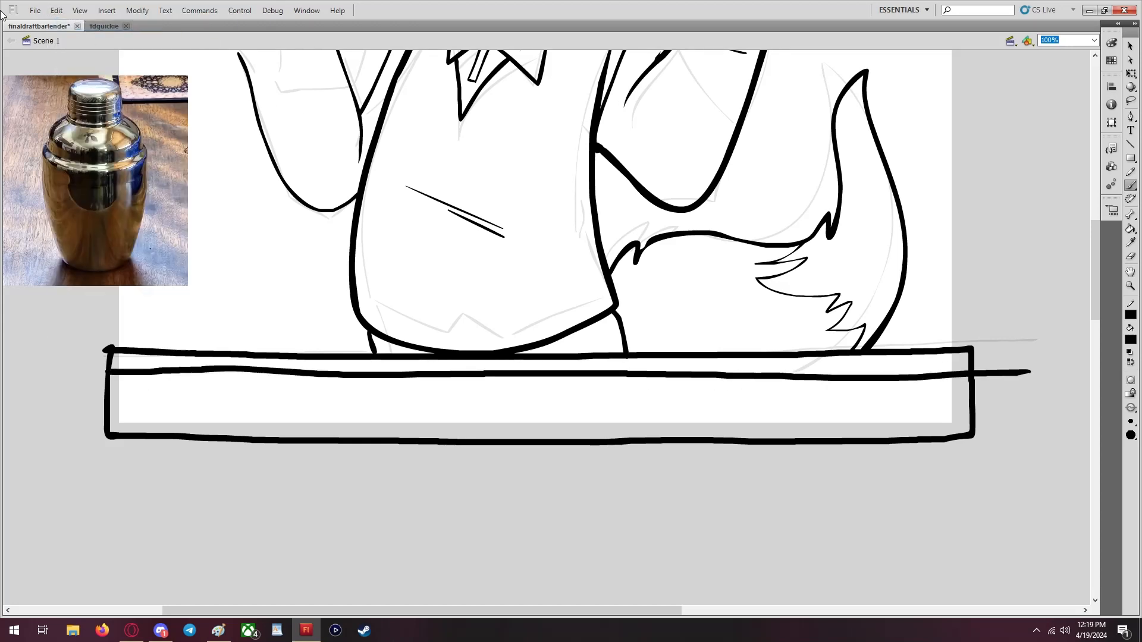
left_click(56, 10)
left_click(71, 22)
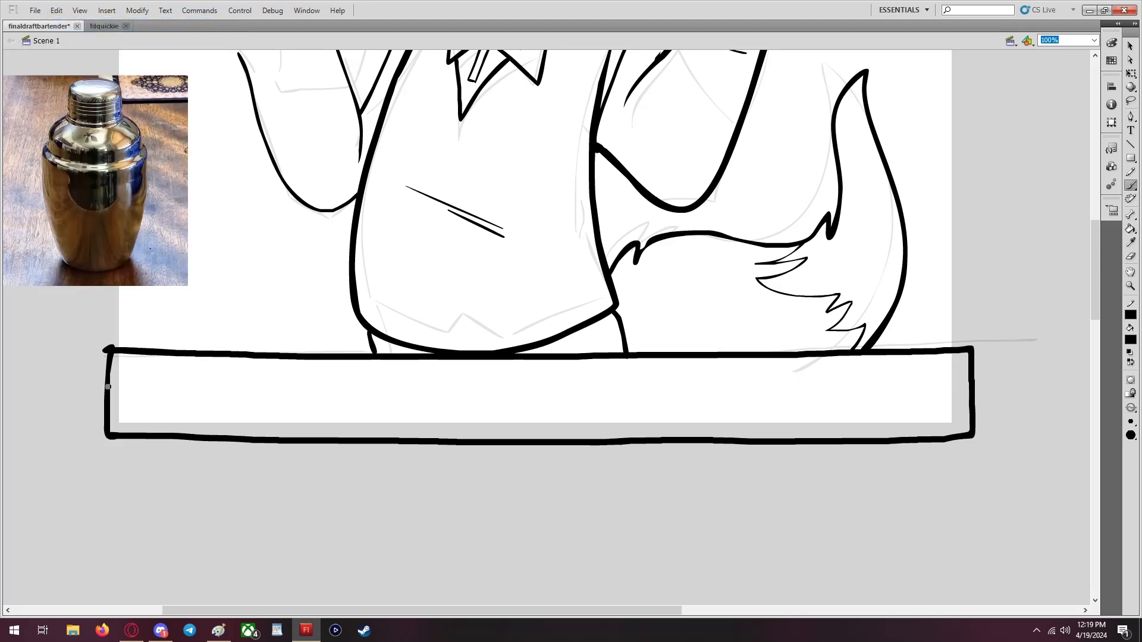
left_click_drag(105, 377, 988, 378)
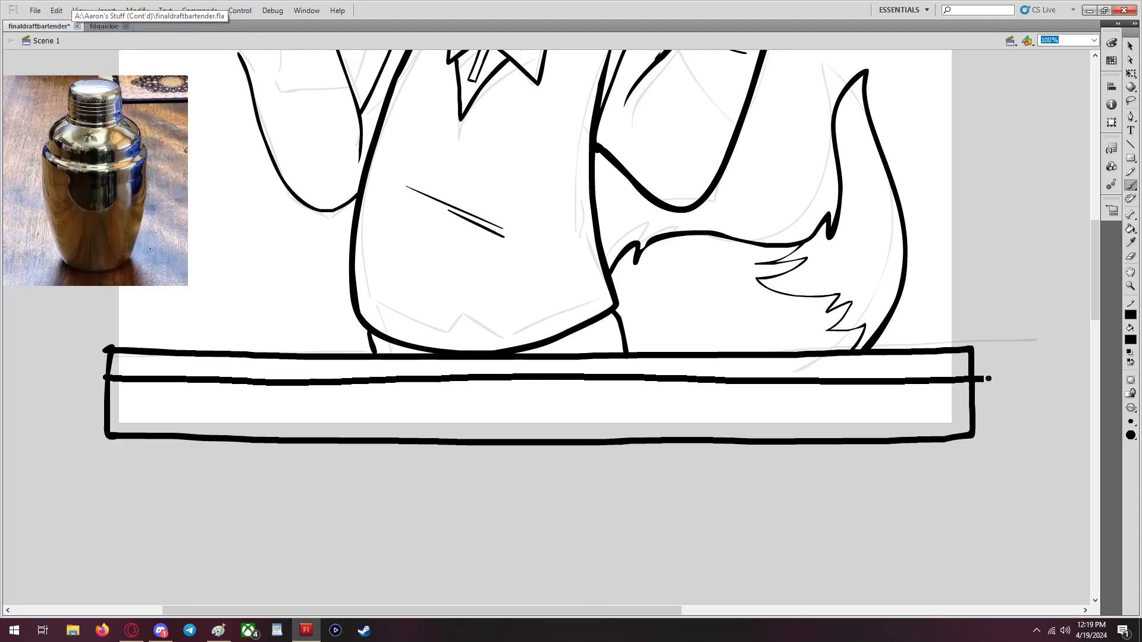
left_click(57, 10)
left_click(71, 22)
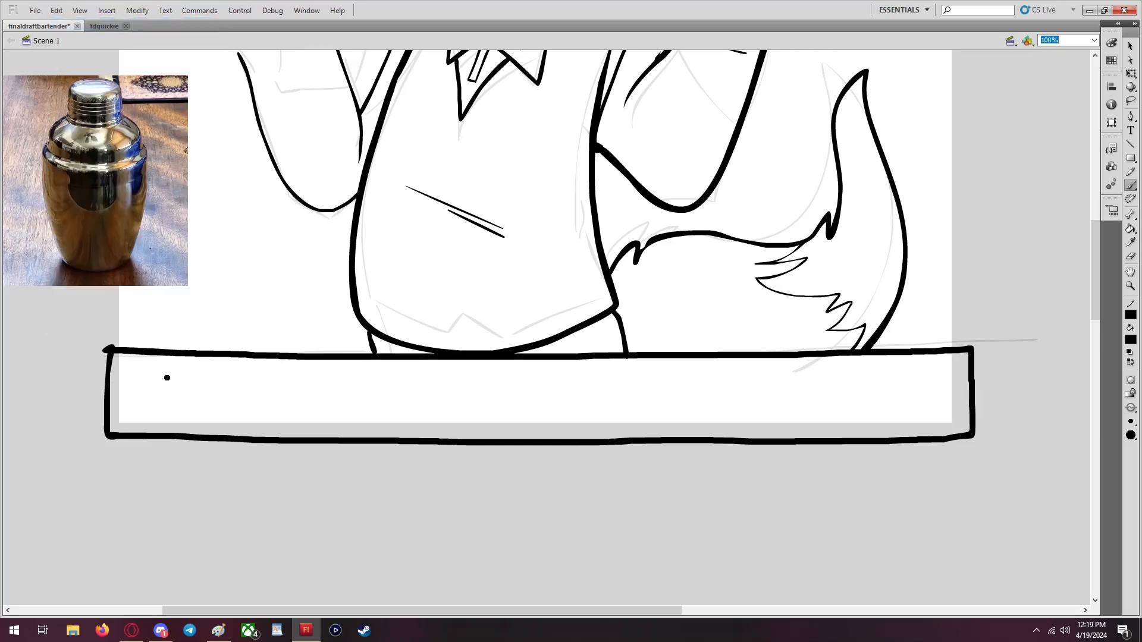
left_click_drag(106, 376, 286, 367)
left_click(56, 10)
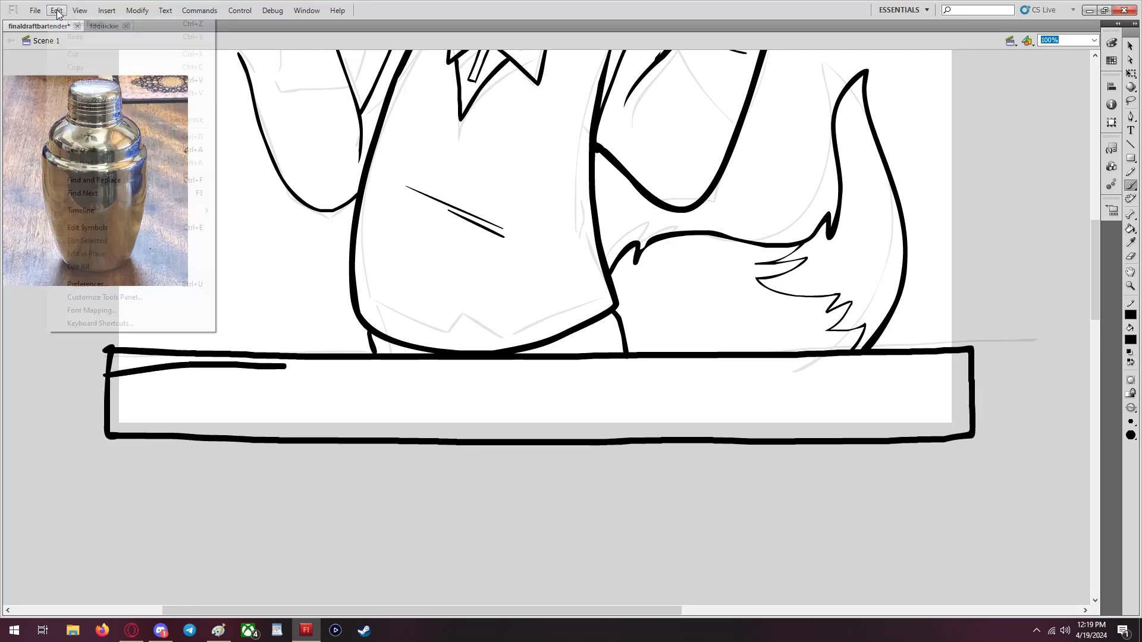
left_click(72, 23)
Brush the cocktail shaker's tapered body and rounded shoulder over the faint sketch beside the character's head
scroll(230, 263, "up", 8)
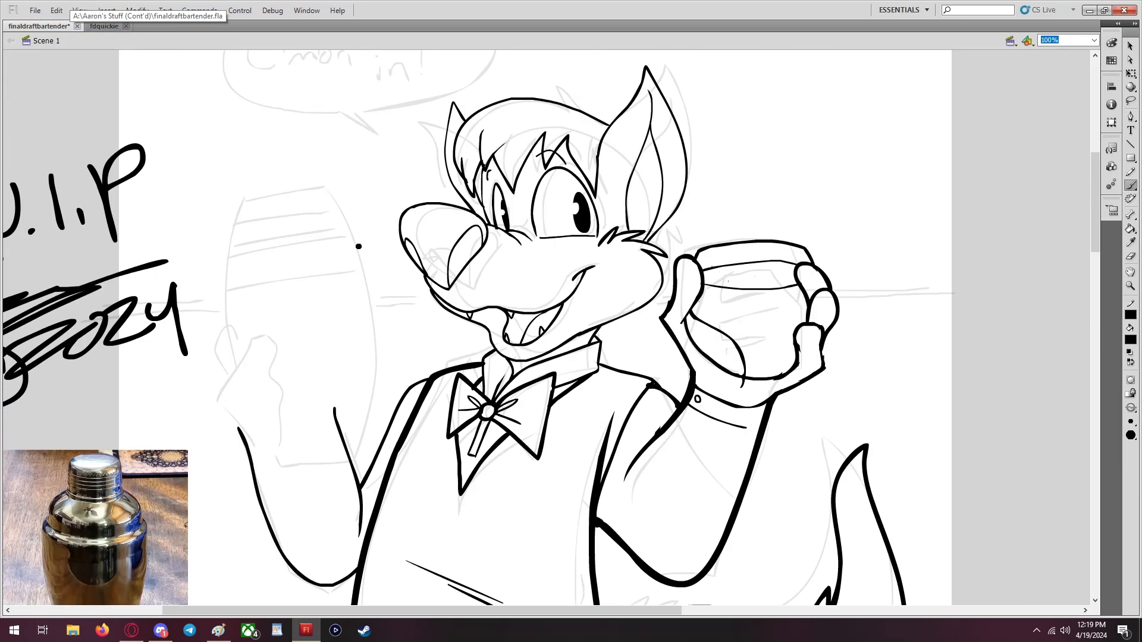
left_click(1093, 40)
left_click(1065, 98)
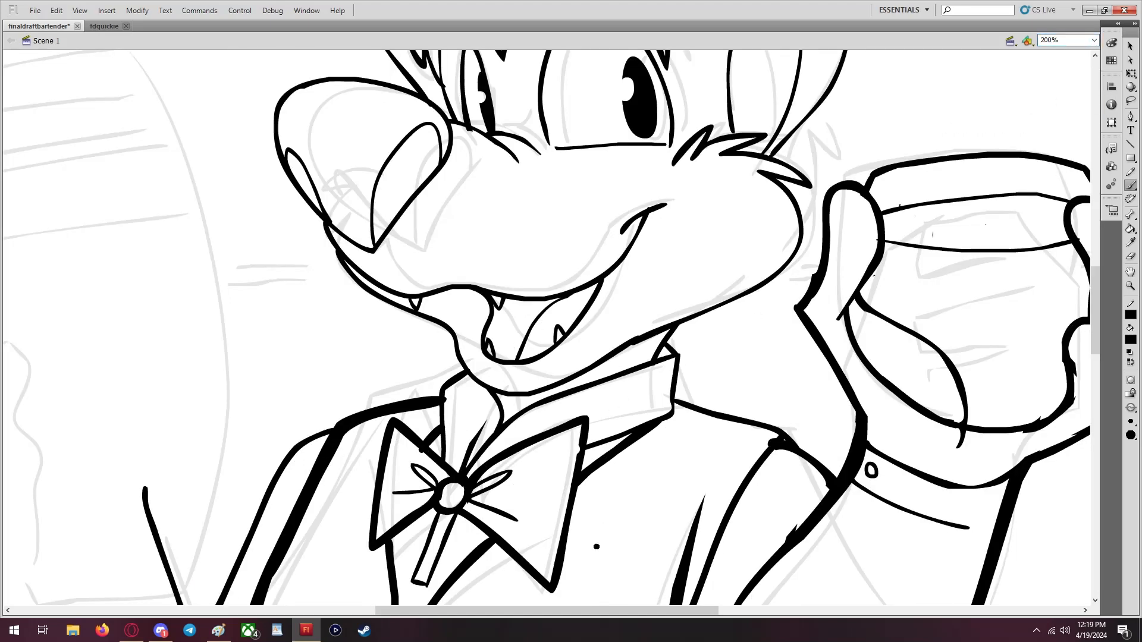
left_click_drag(623, 609, 468, 613)
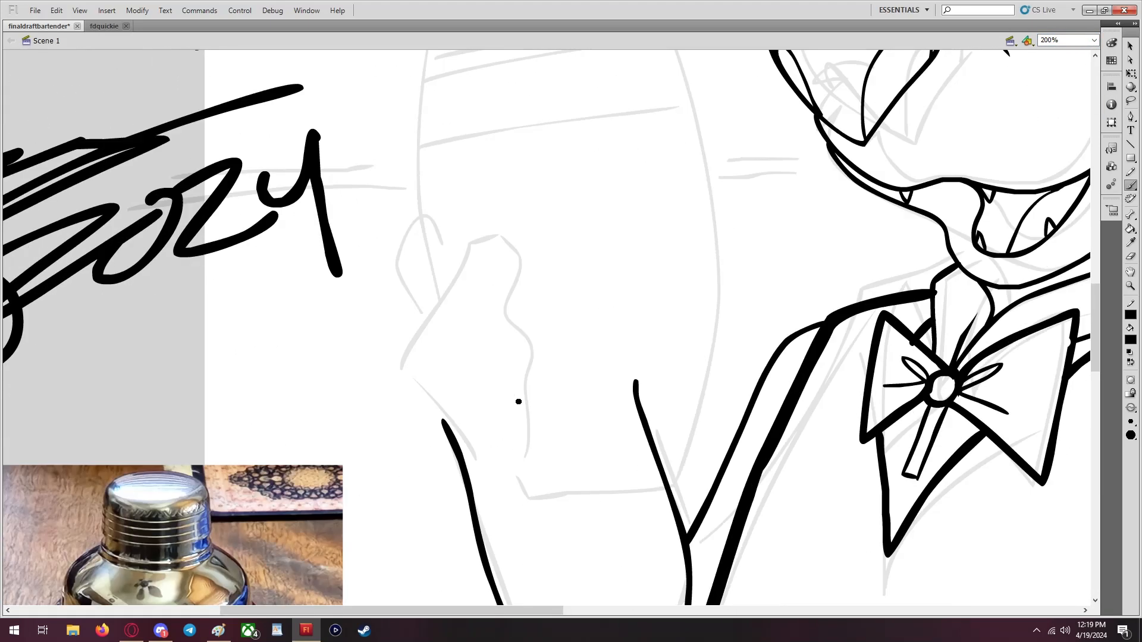
scroll(519, 401, "down", 7)
scroll(518, 401, "up", 5)
scroll(552, 147, "up", 3)
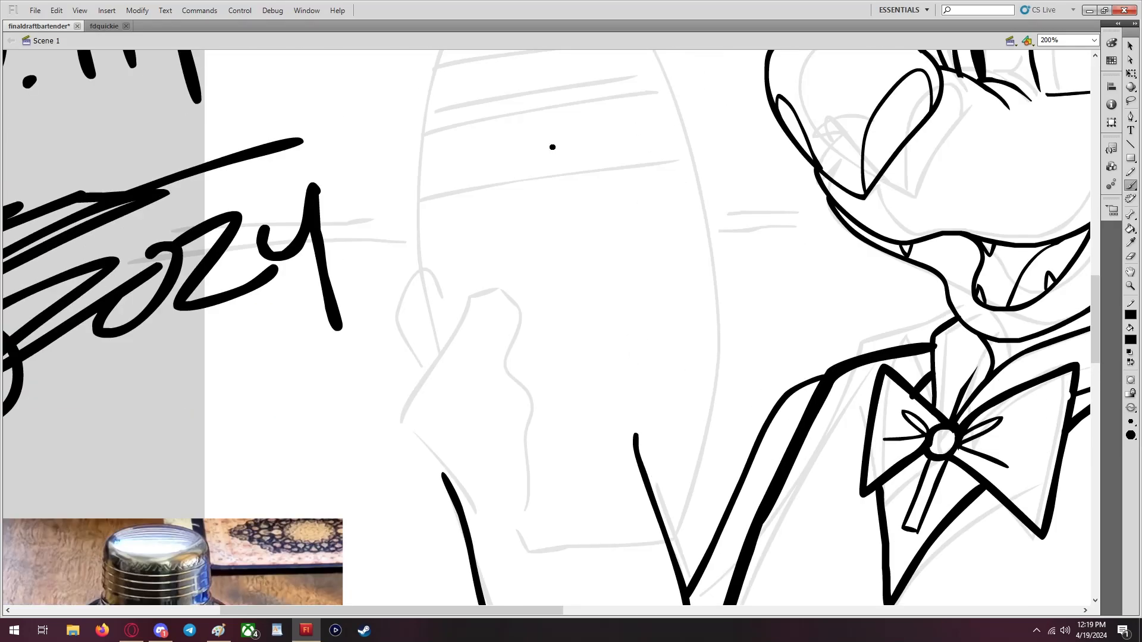
scroll(468, 148, "down", 5)
scroll(384, 318, "up", 5)
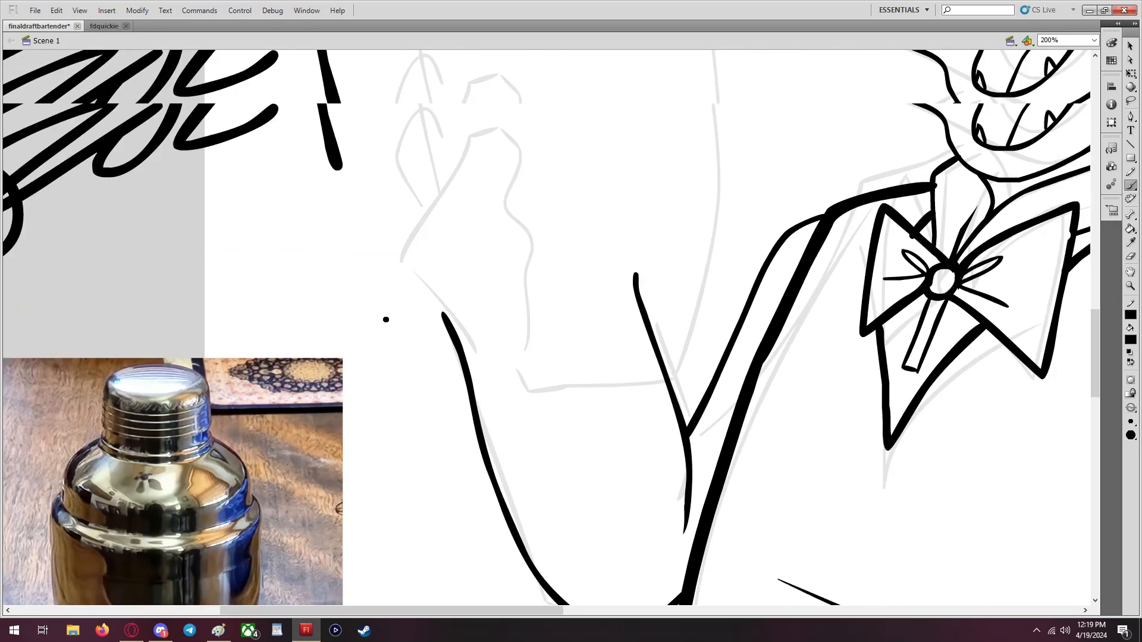
left_click(1089, 43)
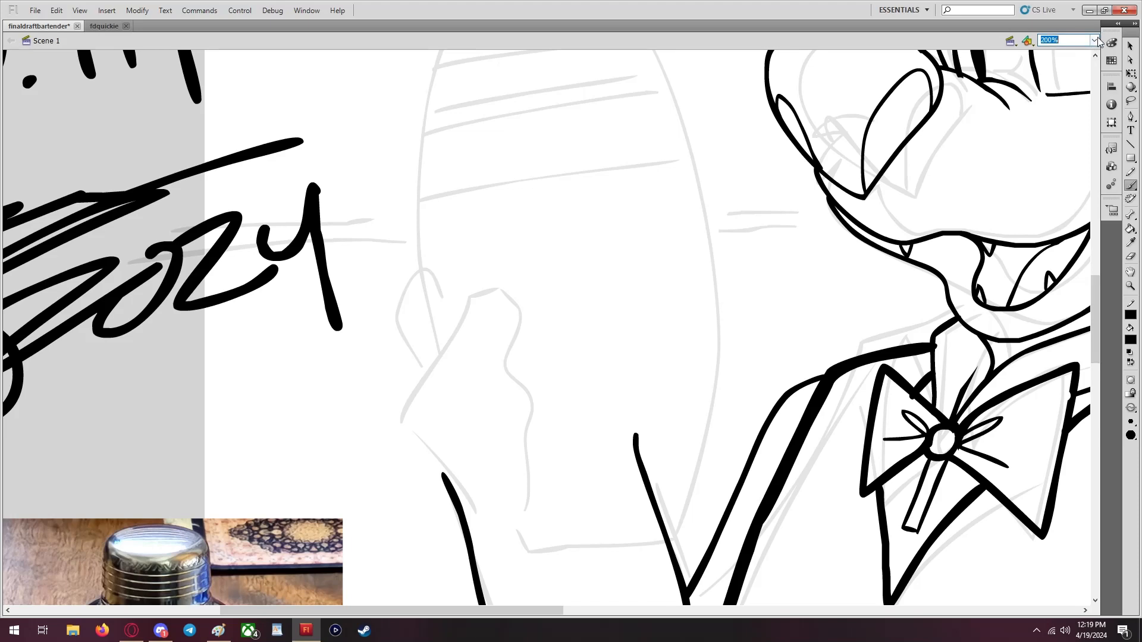
left_click(1094, 40)
left_click(1061, 95)
scroll(542, 199, "down", 1)
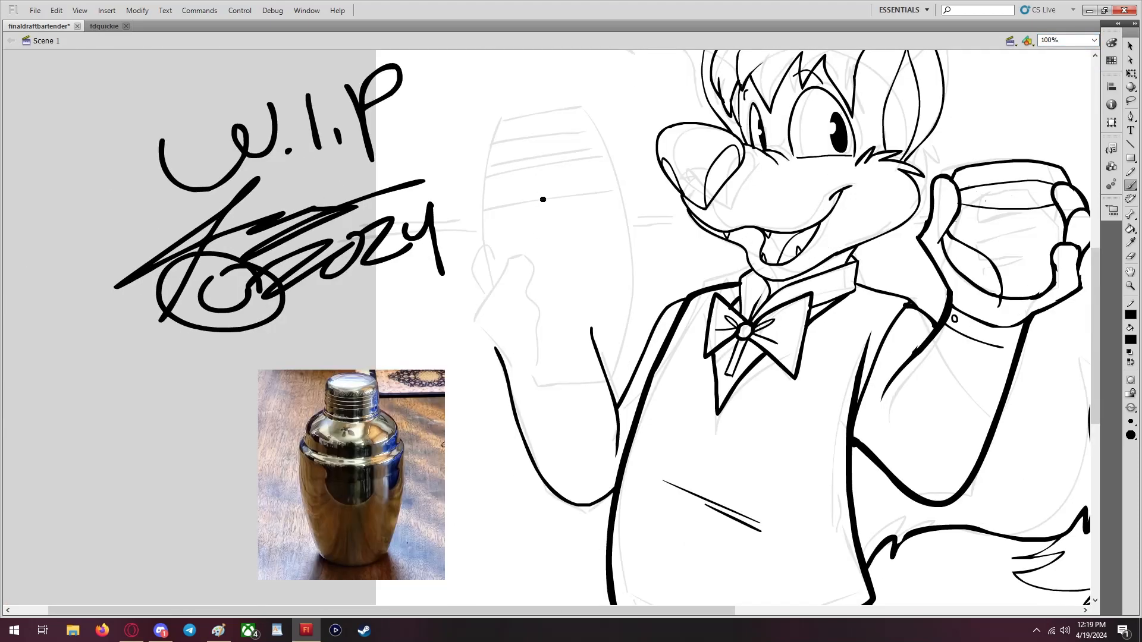
mouse_move(509, 158)
left_mouse_down()
mouse_move(488, 210)
mouse_move(496, 271)
mouse_move(547, 351)
mouse_move(605, 346)
mouse_move(622, 283)
mouse_move(627, 209)
mouse_move(595, 153)
left_mouse_up()
scroll(541, 197, "up", 2)
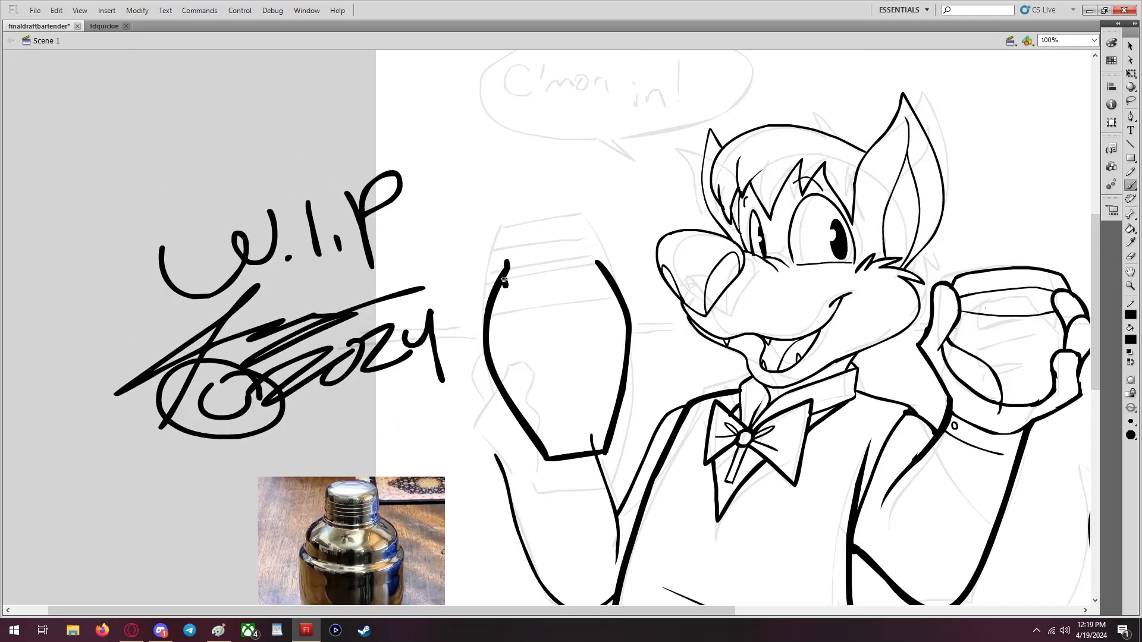
mouse_move(505, 246)
left_mouse_down()
mouse_move(581, 226)
mouse_move(602, 275)
left_mouse_up()
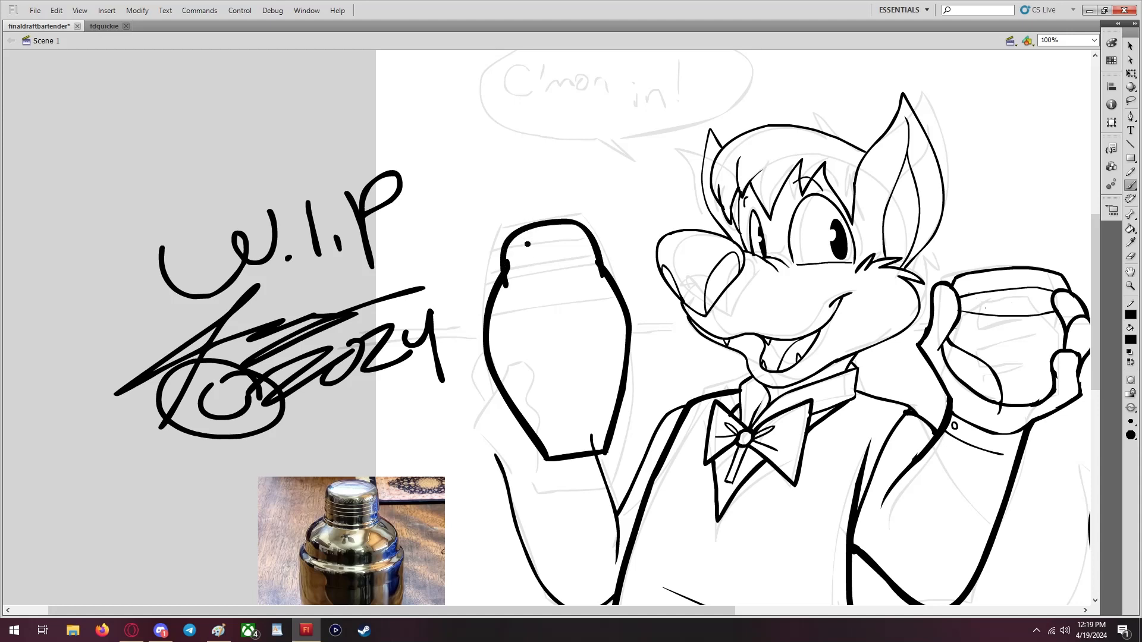
Draw a small rounded cap on top of the shaker, undoing the first version and brushing it again
left_click_drag(552, 195, 572, 241)
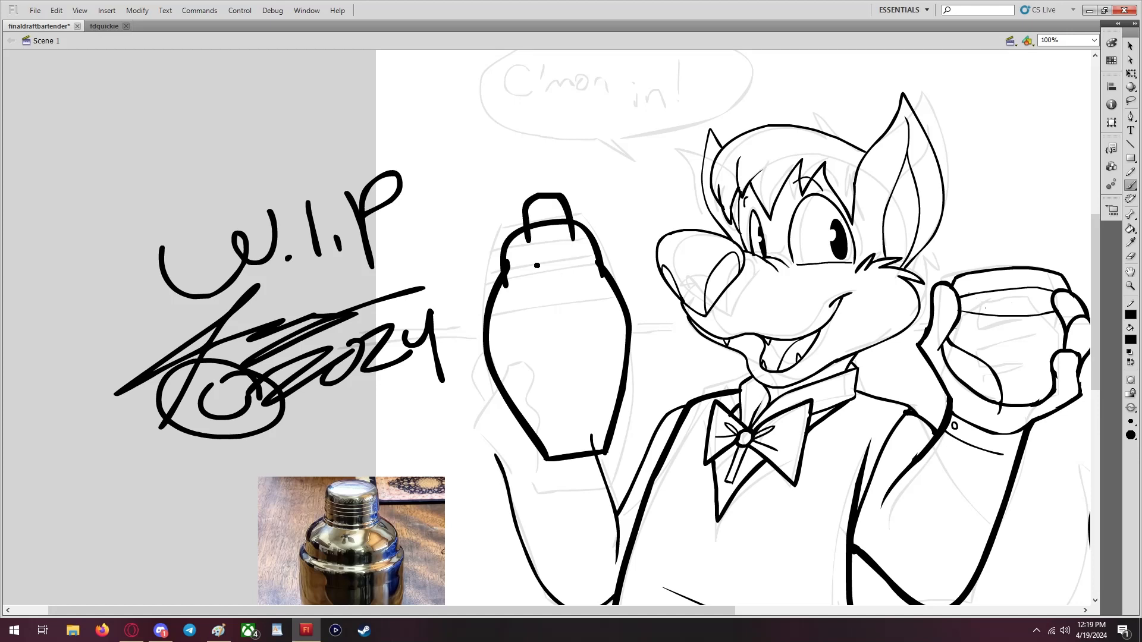
left_click(63, 12)
left_click(87, 24)
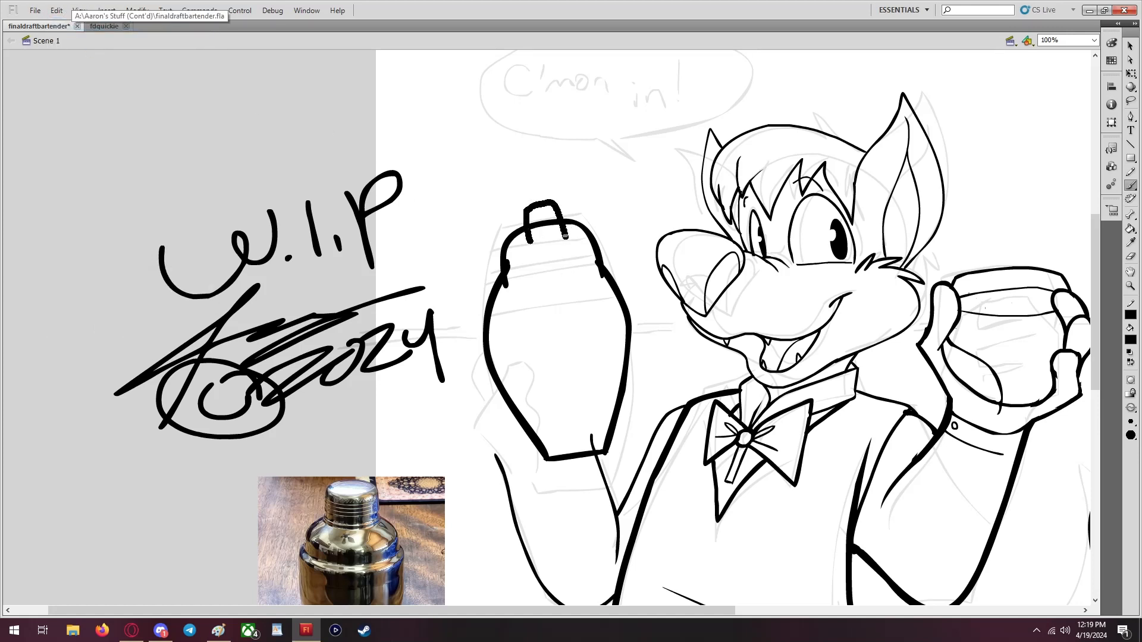
left_click_drag(565, 235, 567, 245)
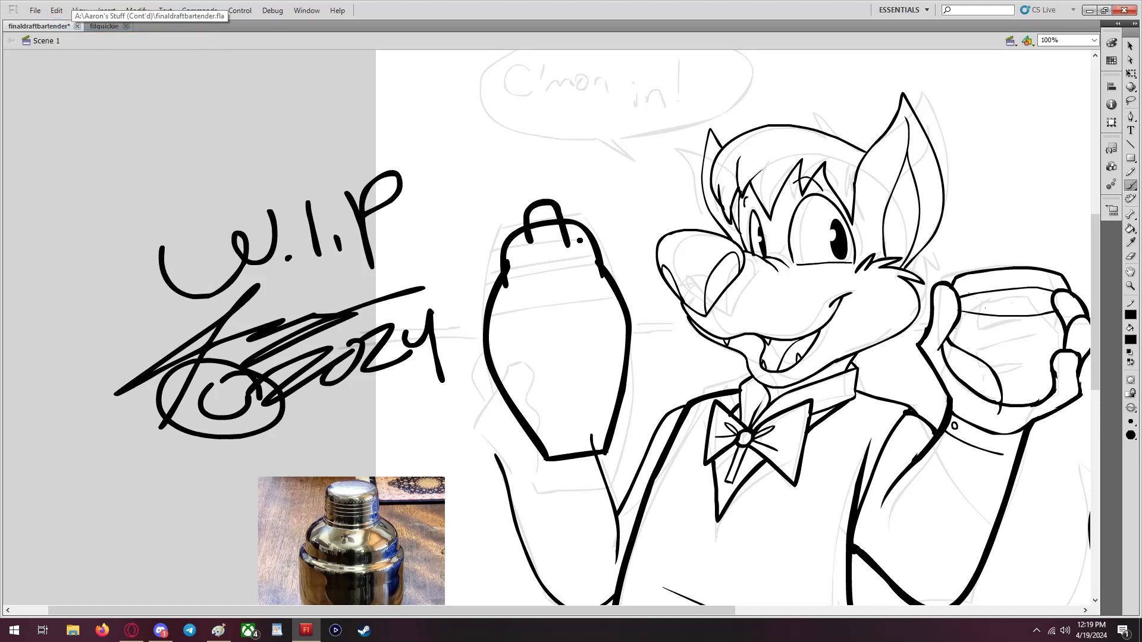
Erase the overlapping line ends on the shaker's cap and shoulder, and thin their outlines
left_click(1093, 39)
left_click(1055, 101)
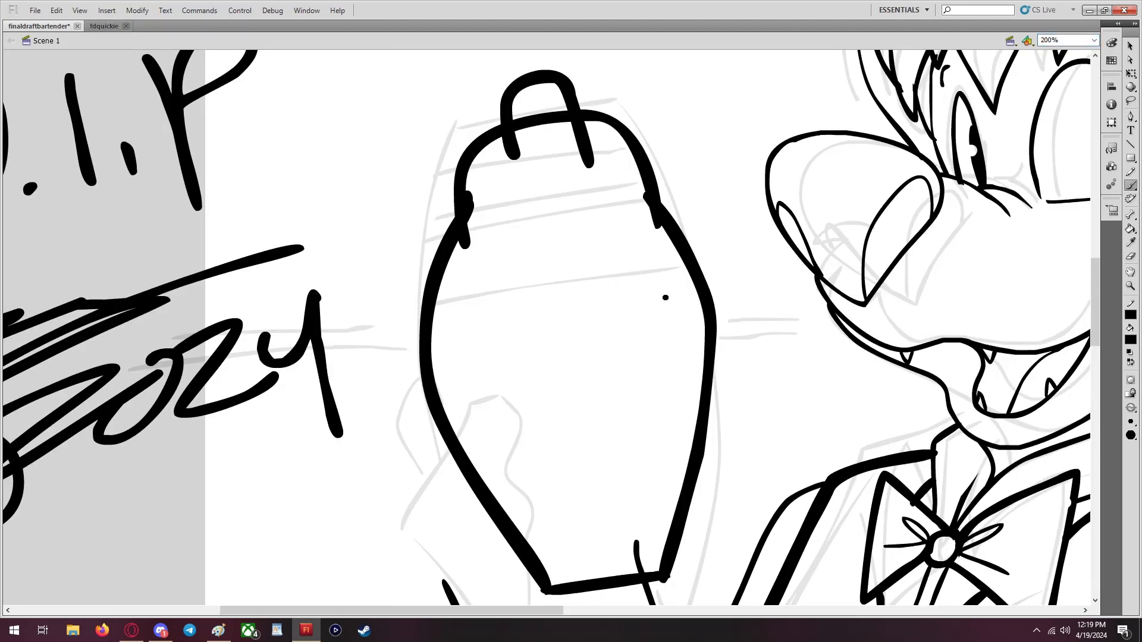
left_click(1130, 256)
scroll(563, 238, "up", 3)
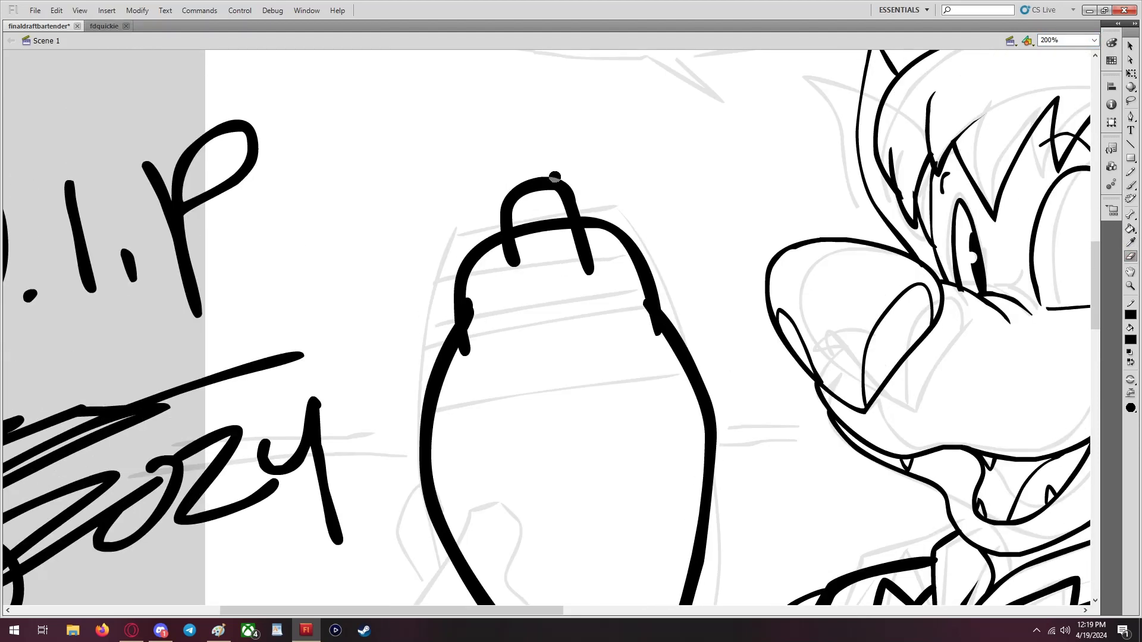
mouse_move(564, 206)
left_mouse_down()
mouse_move(527, 191)
mouse_move(514, 217)
mouse_move(590, 238)
mouse_move(514, 218)
left_mouse_up()
mouse_move(593, 286)
left_mouse_down()
mouse_move(587, 237)
mouse_move(515, 253)
mouse_move(525, 261)
mouse_move(519, 245)
mouse_move(506, 252)
mouse_move(508, 295)
mouse_move(484, 368)
mouse_move(502, 278)
mouse_move(472, 287)
left_mouse_up()
mouse_move(639, 304)
left_mouse_down()
mouse_move(630, 261)
mouse_move(604, 233)
mouse_move(562, 227)
mouse_move(515, 235)
mouse_move(479, 262)
mouse_move(466, 301)
left_mouse_up()
scroll(548, 253, "down", 2)
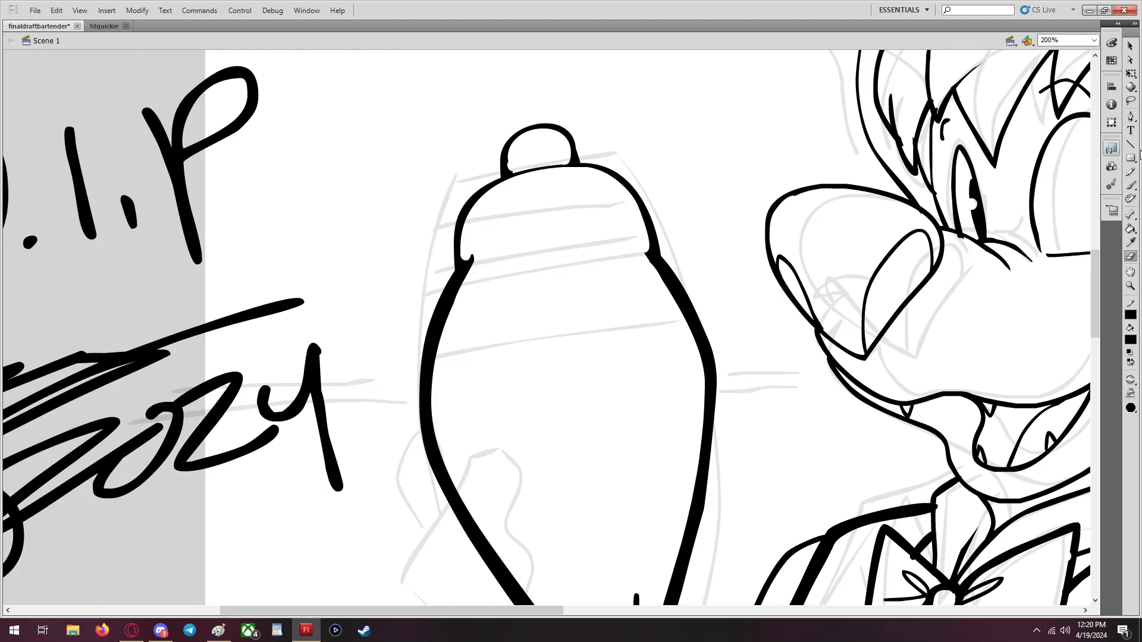
Brush a short stroke at the joint between the shaker's shoulder and body on the side facing the character
left_click(1131, 185)
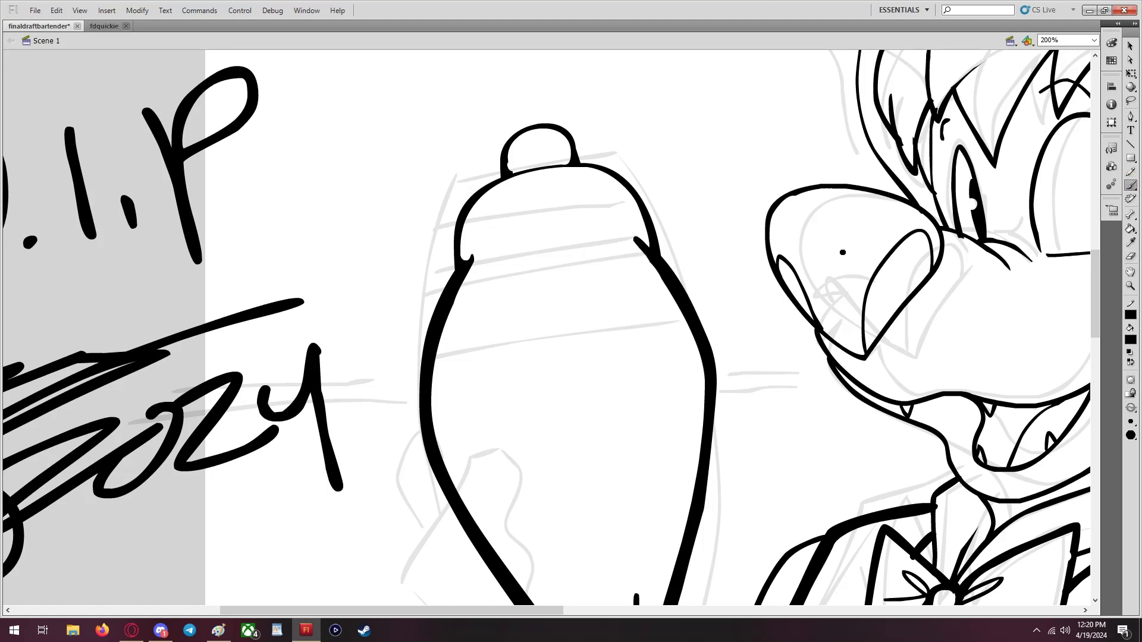
scroll(600, 274, "down", 4)
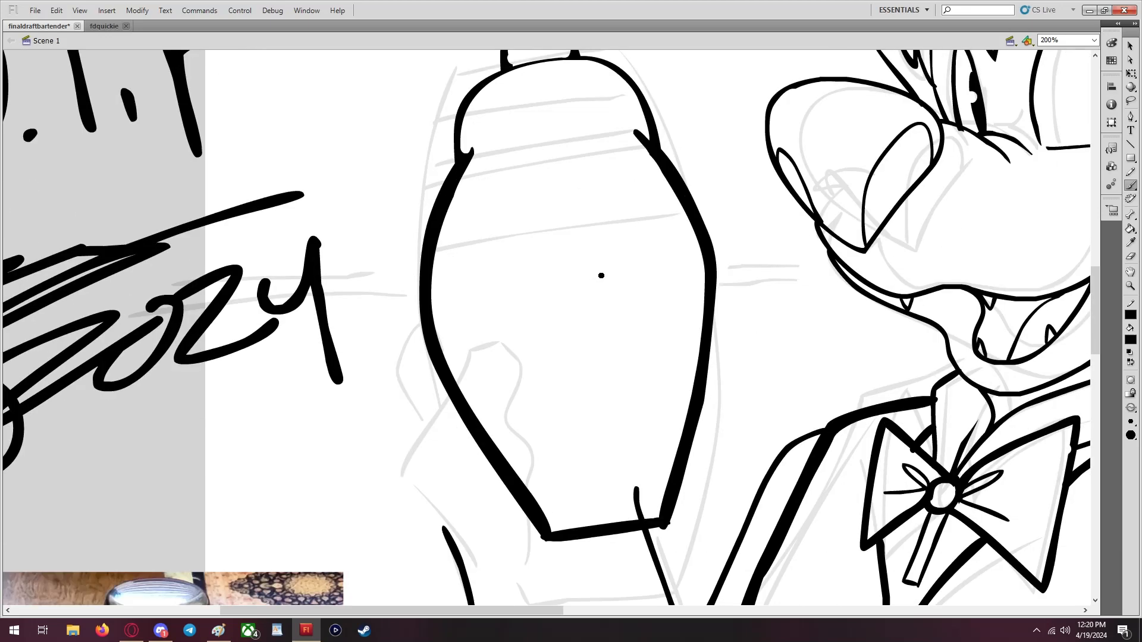
scroll(600, 276, "down", 2)
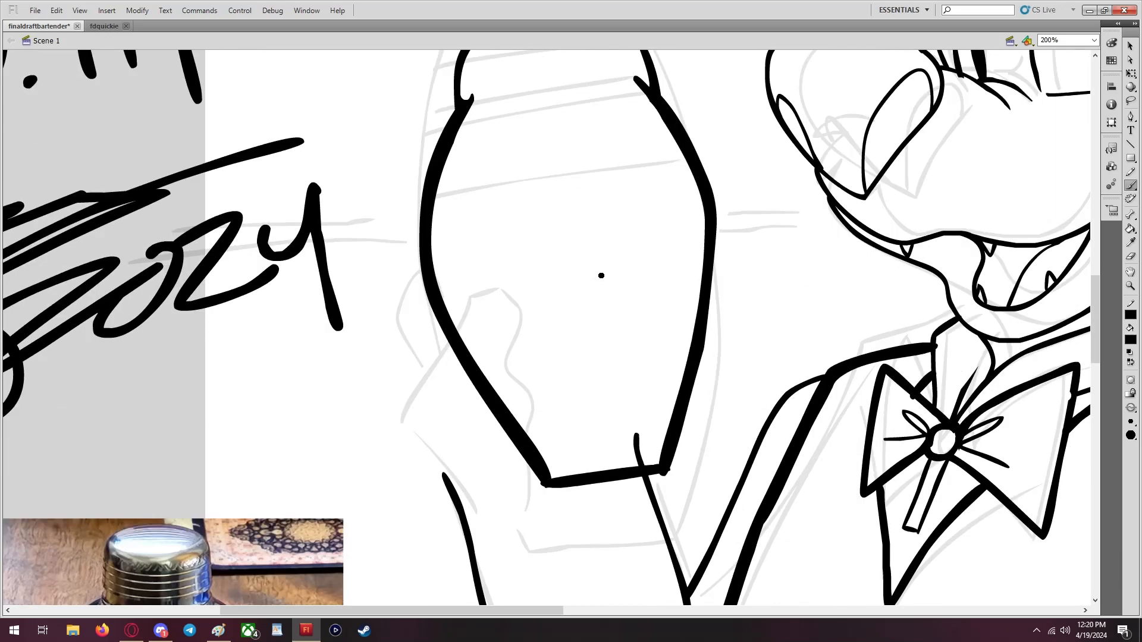
Erase the end of the arm line that overlaps the inside of the shaker's base
left_click(1093, 40)
left_click(1085, 51)
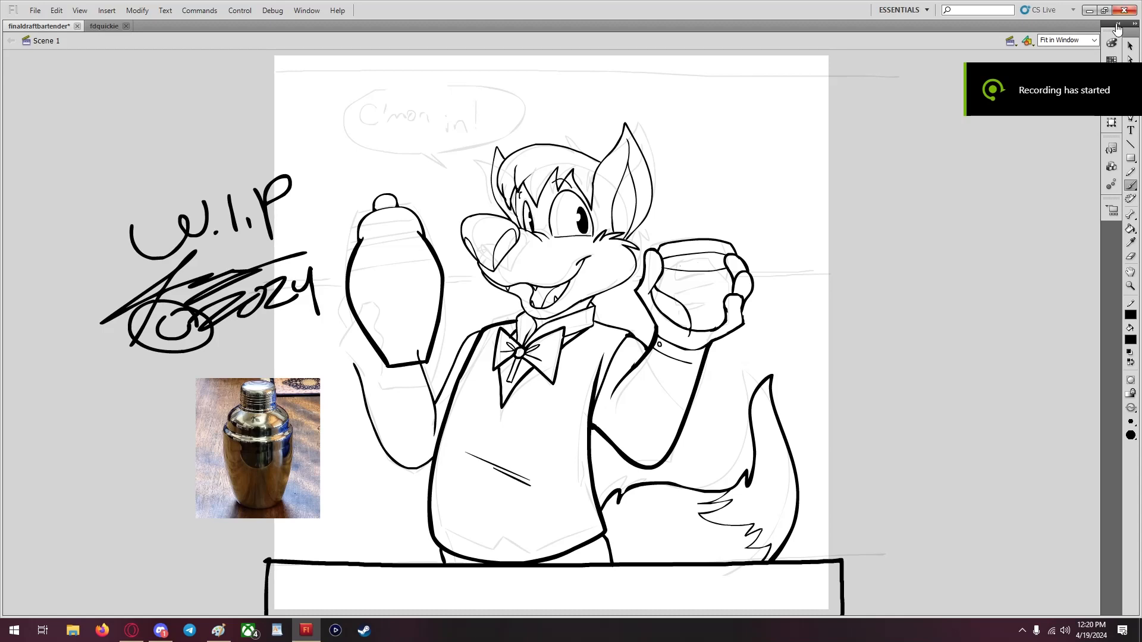
left_click(1093, 40)
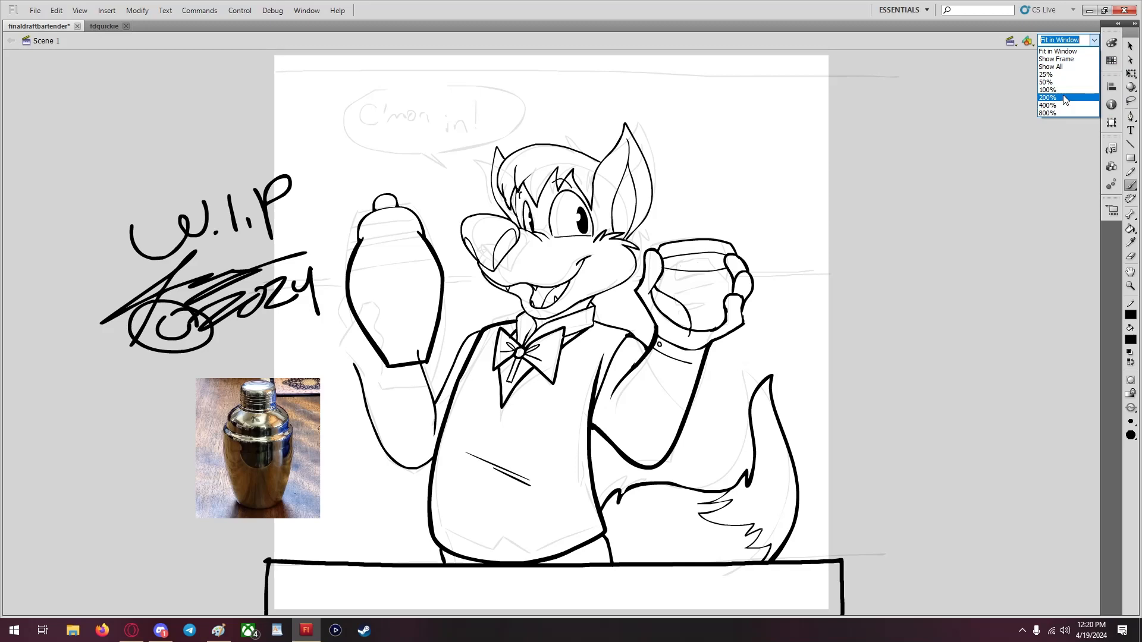
left_click(1048, 96)
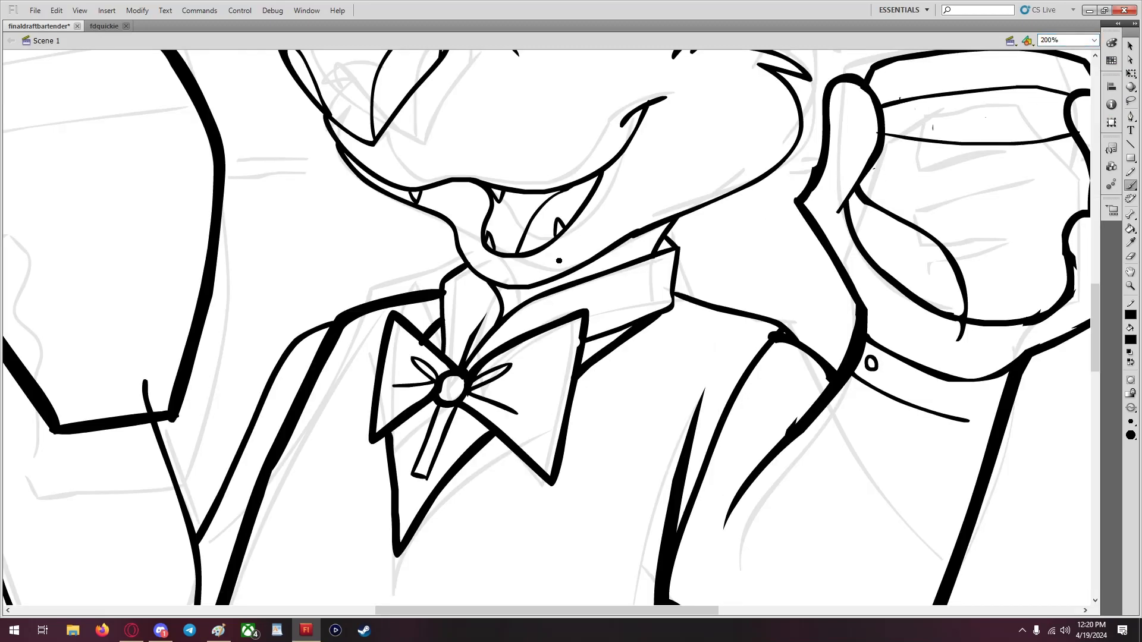
left_click(1093, 40)
left_click(1048, 89)
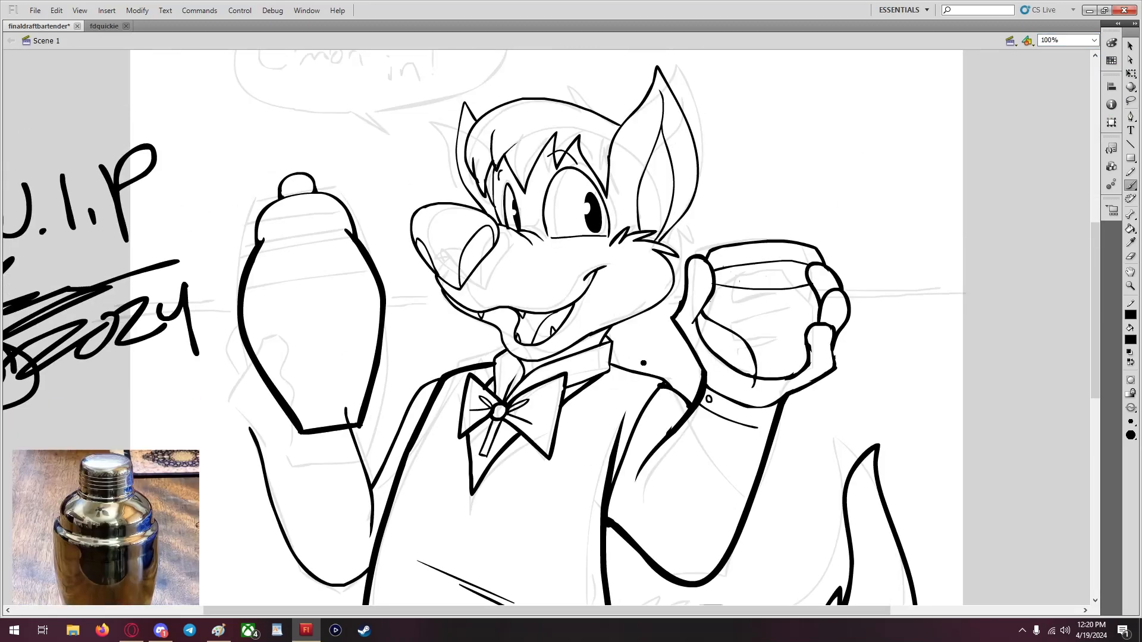
left_click_drag(572, 610, 458, 609)
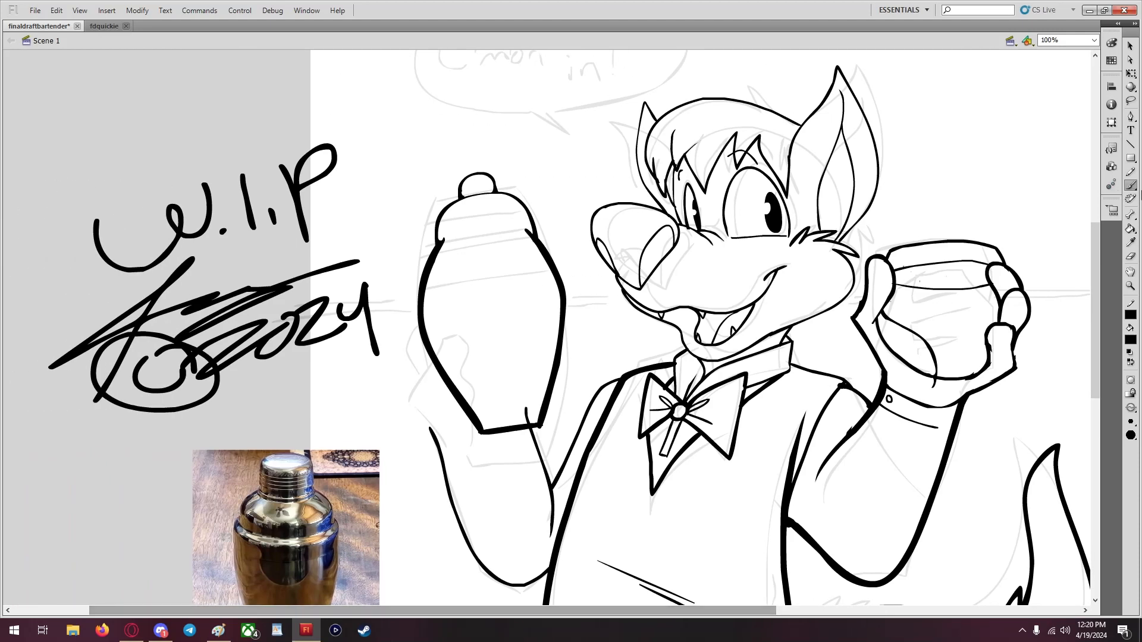
left_click(1133, 256)
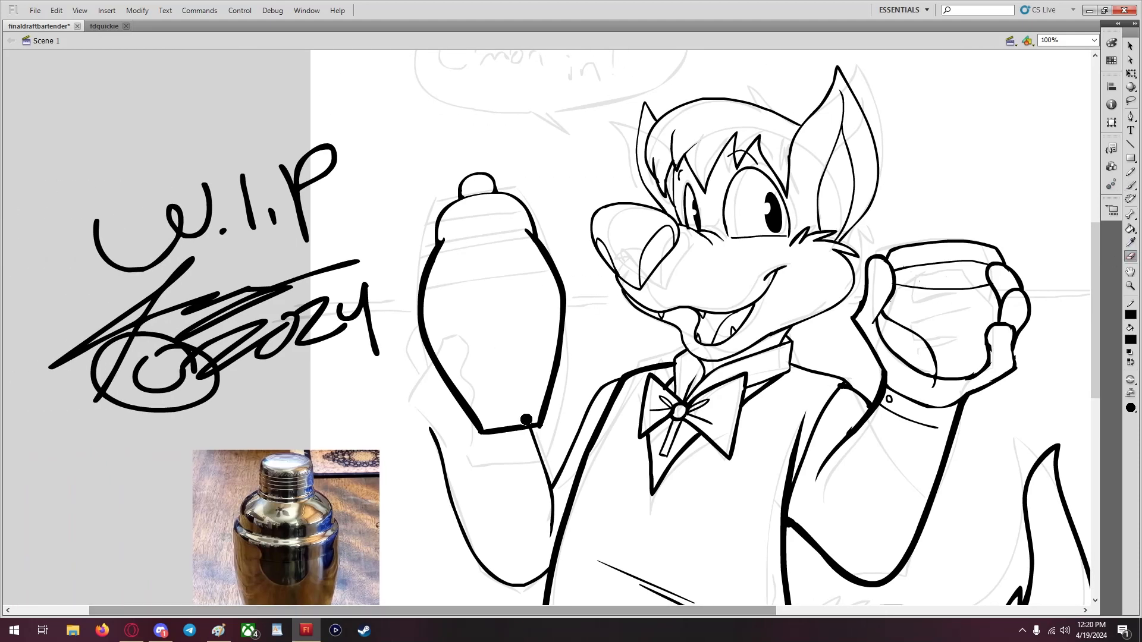
Lasso the whole shaker drawing, move it slightly away from the character's face, and deselect it
left_click(1130, 101)
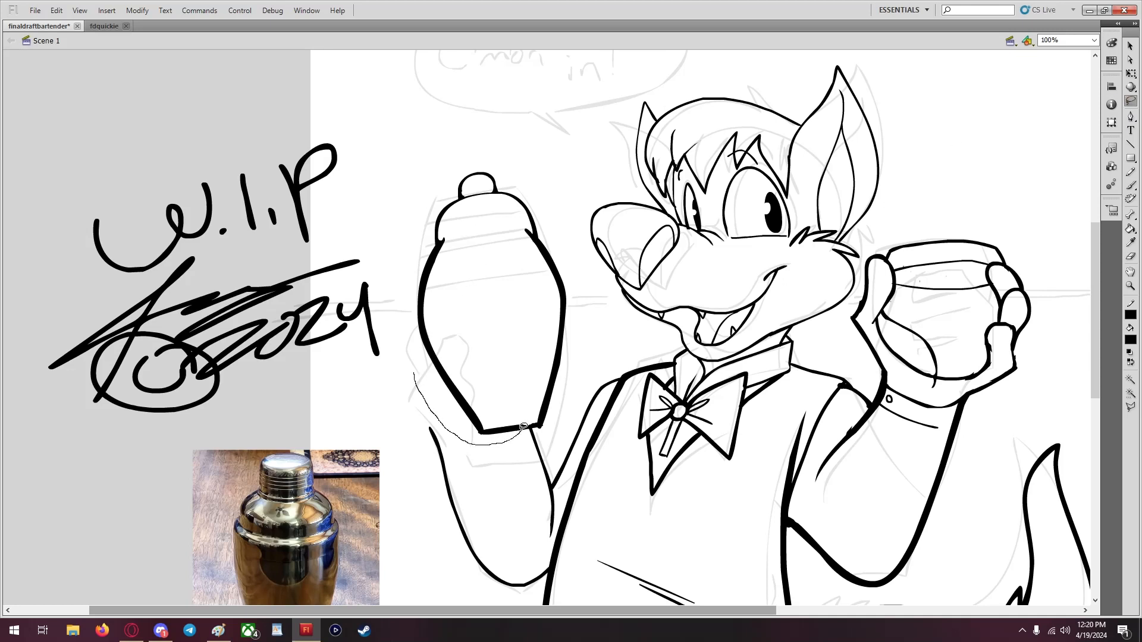
mouse_move(585, 338)
left_mouse_down()
mouse_move(508, 134)
mouse_move(410, 193)
mouse_move(409, 351)
left_mouse_up()
left_click_drag(553, 383, 536, 380)
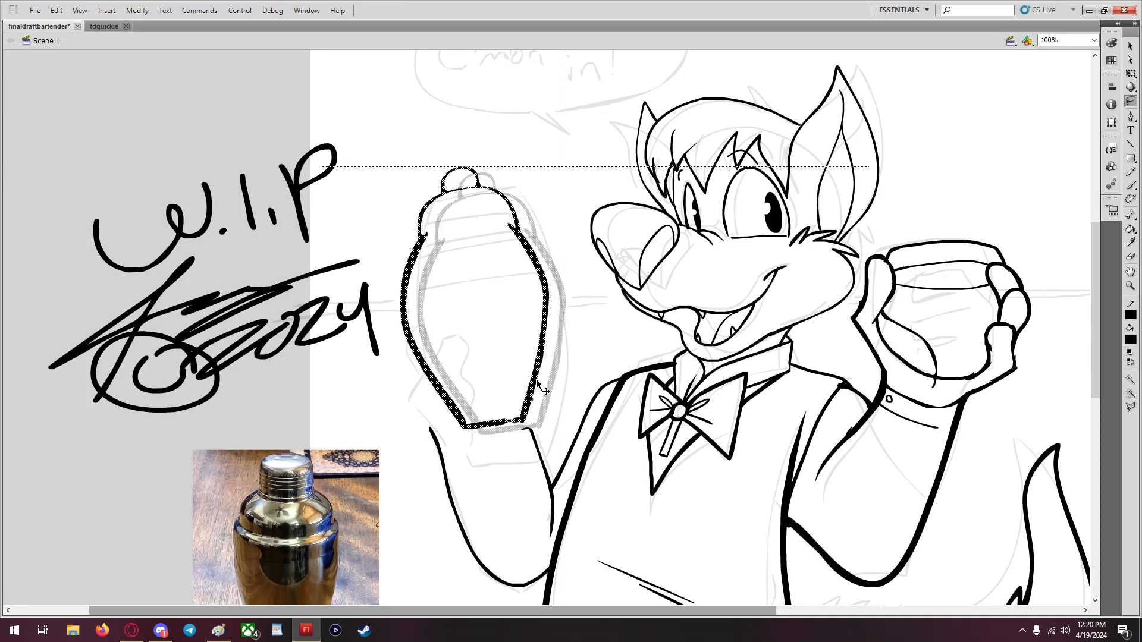
left_click(575, 326)
scroll(535, 286, "down", 3)
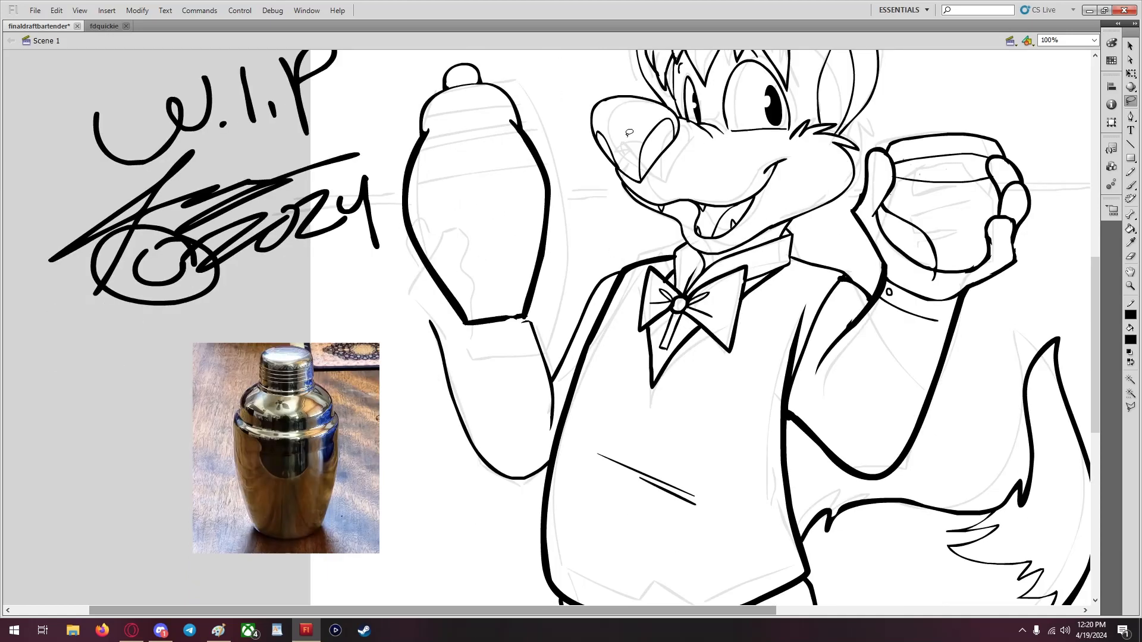
left_click(1093, 40)
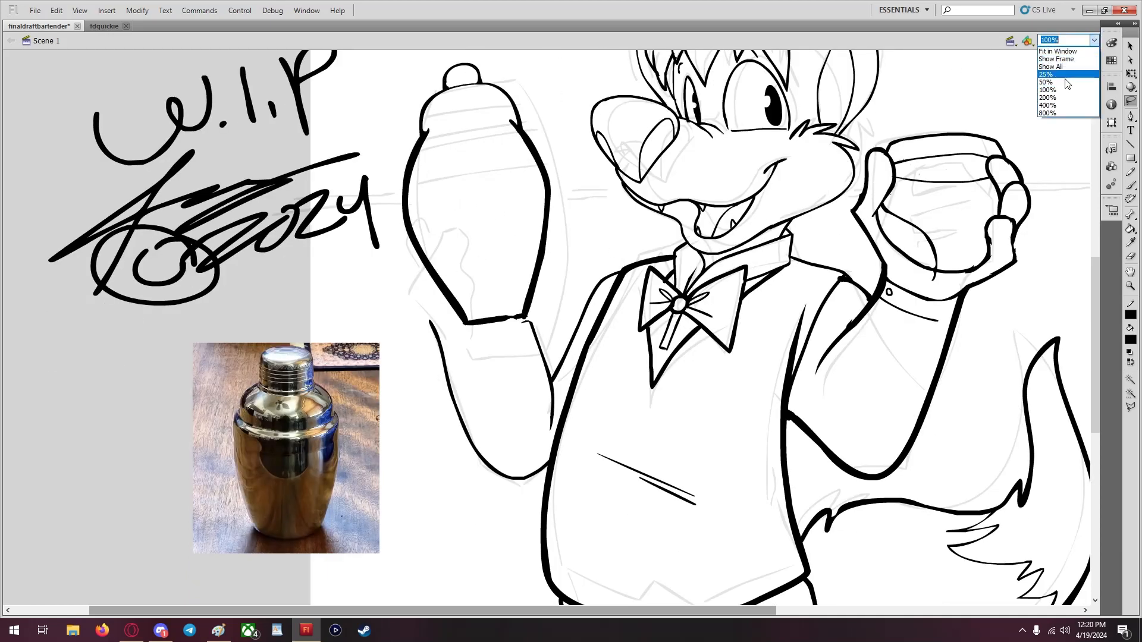
Brush over the shaker's base edge with a larger brush size to thicken and even out its line
left_click(1067, 96)
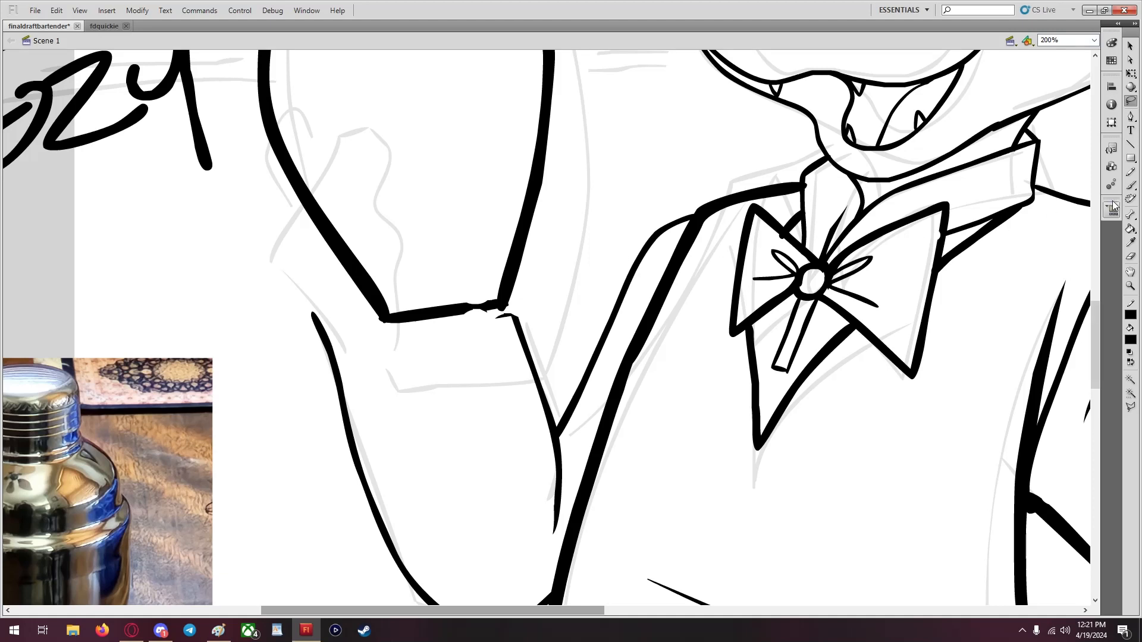
left_click(1131, 185)
left_click(1132, 423)
left_click(1099, 461)
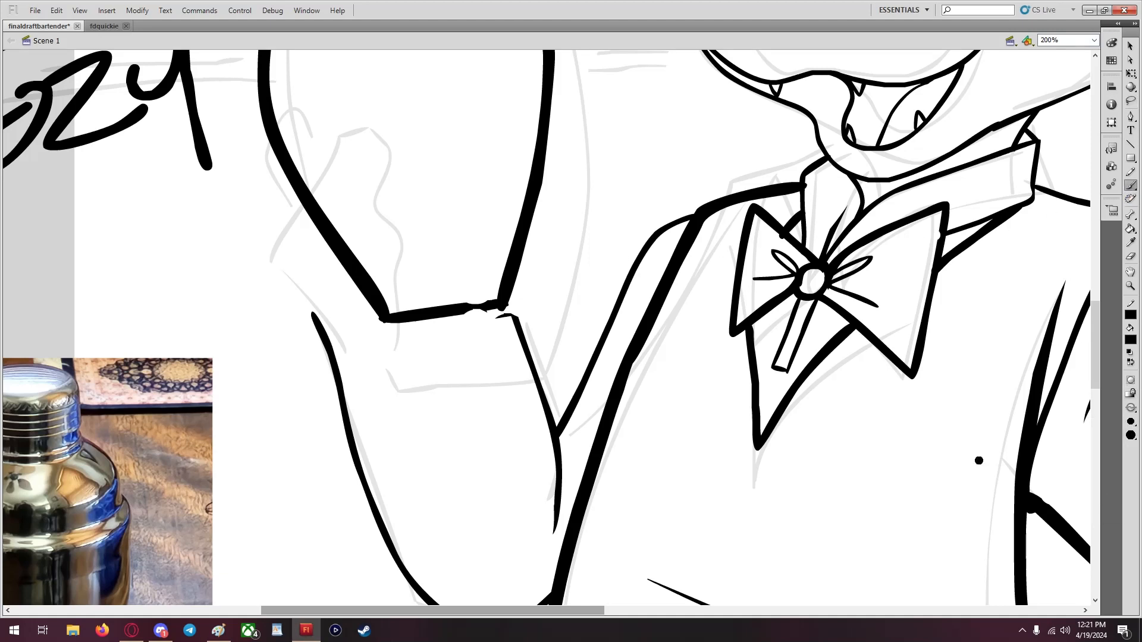
left_click_drag(500, 306, 469, 313)
Thicken the raised arm's outlines by brushing over the upper sleeve line and both sides of the forearm below the shaker
scroll(571, 285, "down", 3)
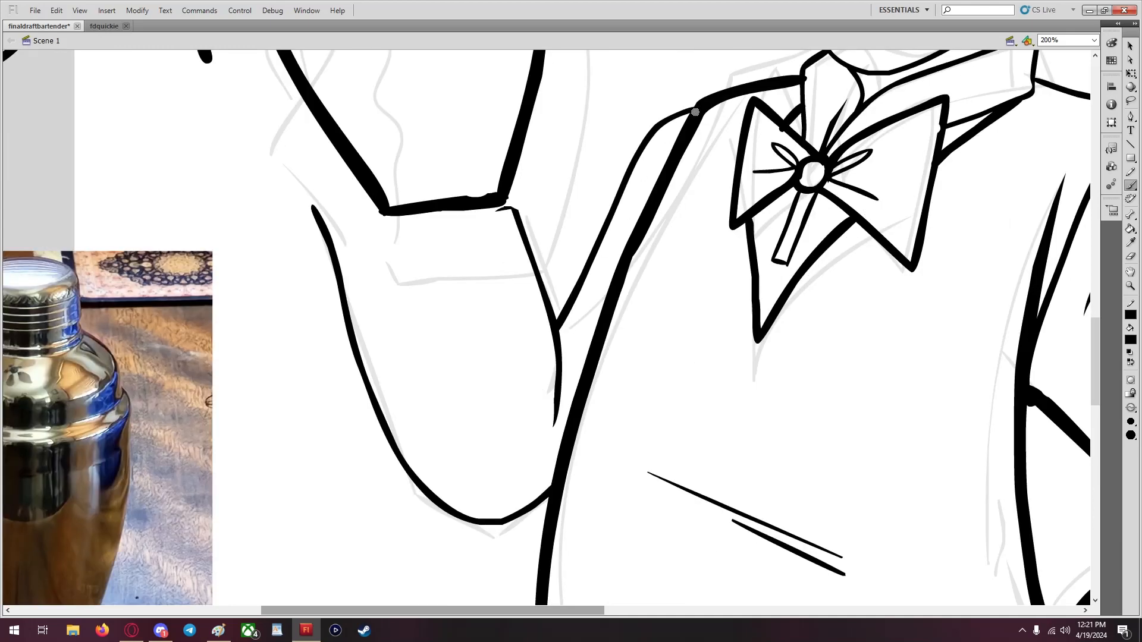
mouse_move(694, 112)
left_mouse_down()
mouse_move(663, 116)
mouse_move(630, 161)
mouse_move(557, 326)
left_mouse_up()
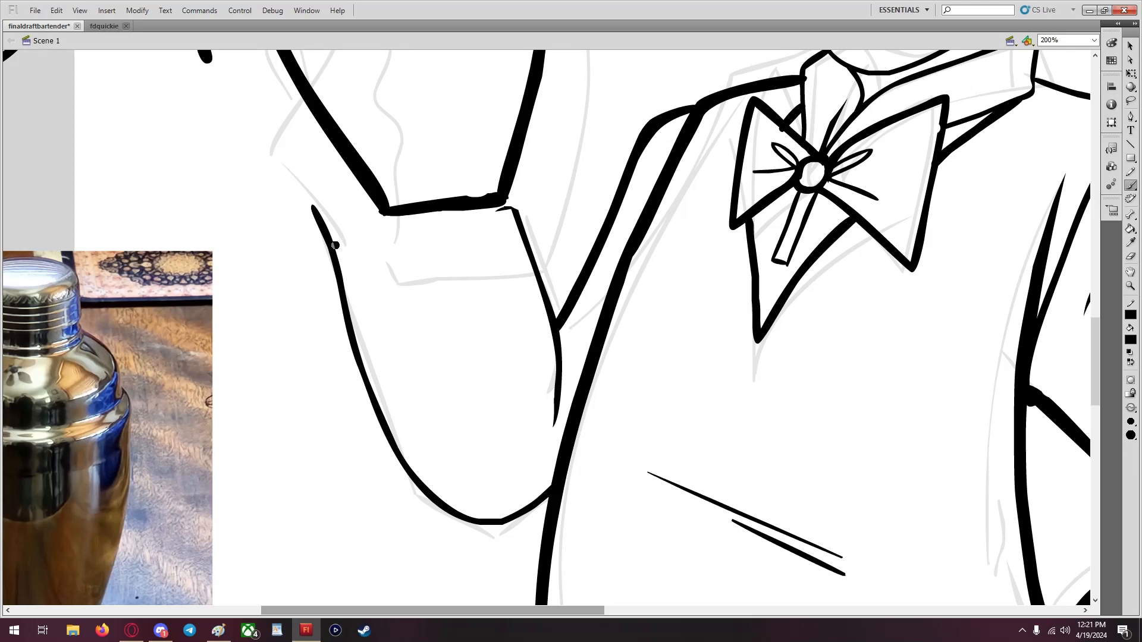
left_click_drag(510, 198, 556, 335)
mouse_move(313, 211)
left_mouse_down()
mouse_move(375, 407)
mouse_move(415, 475)
mouse_move(443, 508)
mouse_move(495, 524)
mouse_move(553, 482)
left_mouse_up()
Erase the end of the forearm line that touches the corner of the shaker's base
scroll(477, 289, "up", 3)
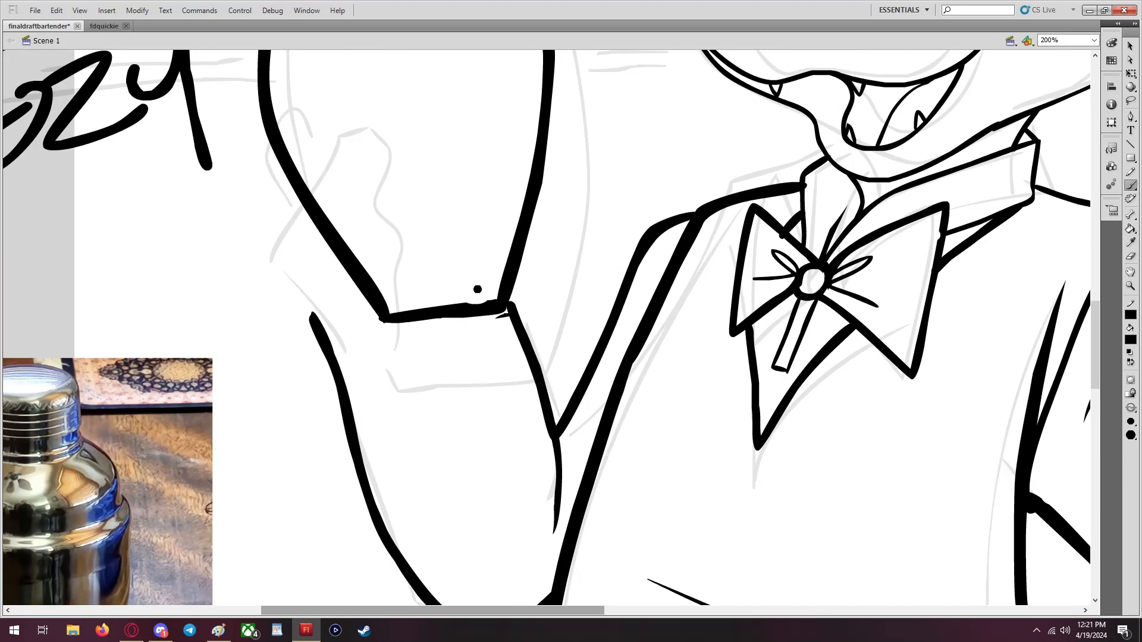
left_click(1130, 256)
left_click_drag(520, 298, 514, 311)
Brush two roughly parallel curved lines across the lower part of the shaker's shoulder, from side to side
scroll(454, 331, "up", 7)
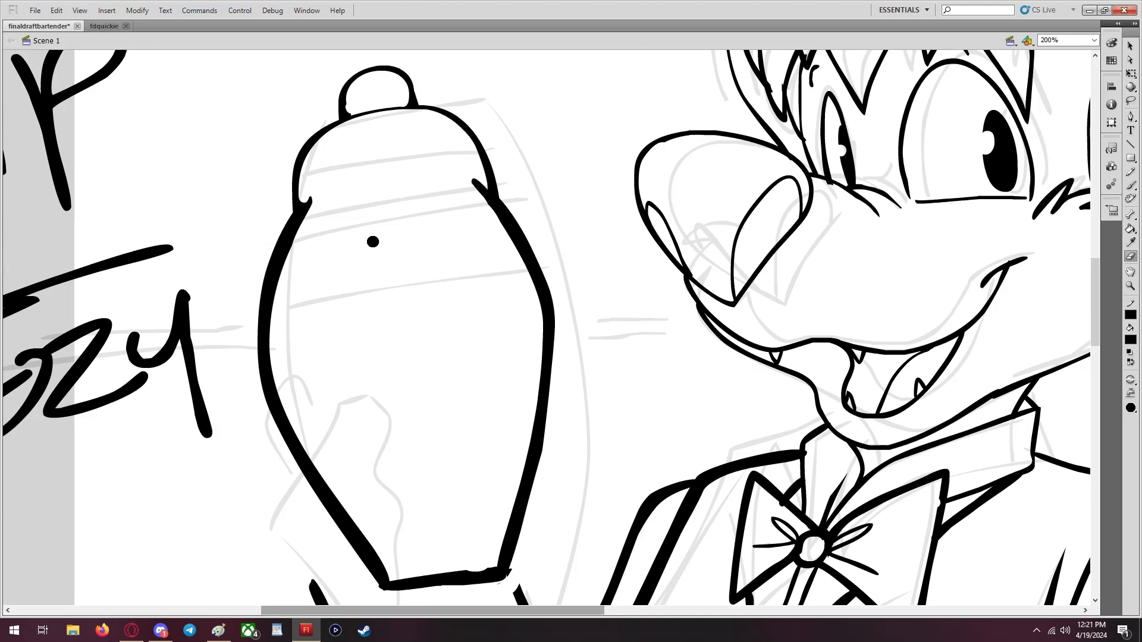
scroll(364, 241, "down", 4)
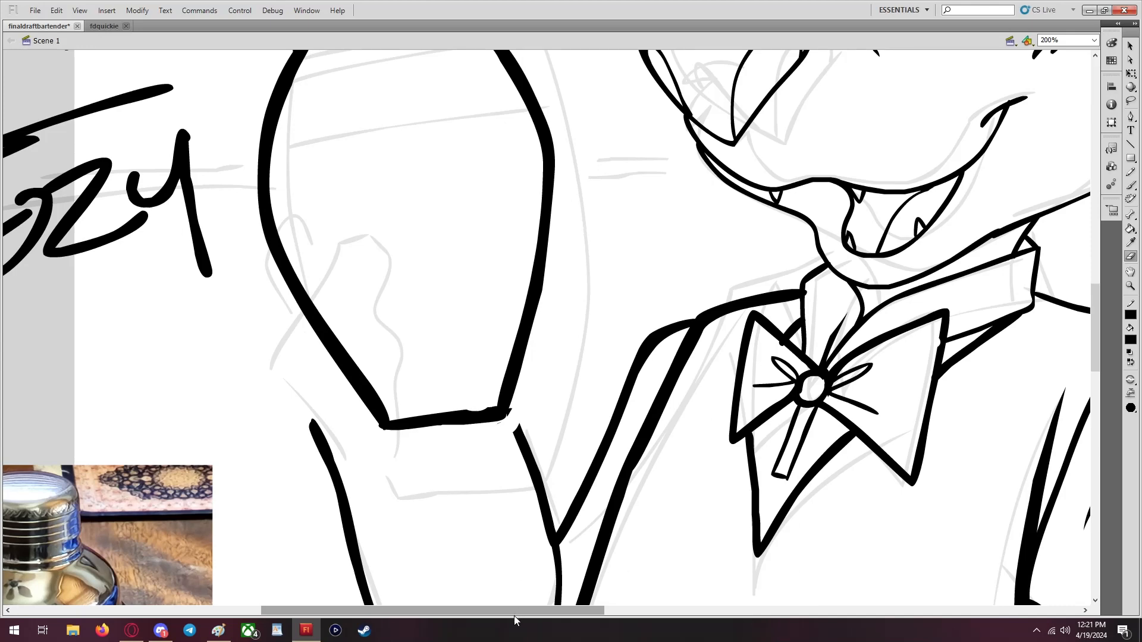
left_click_drag(514, 615, 435, 615)
scroll(390, 405, "down", 2)
scroll(393, 403, "up", 4)
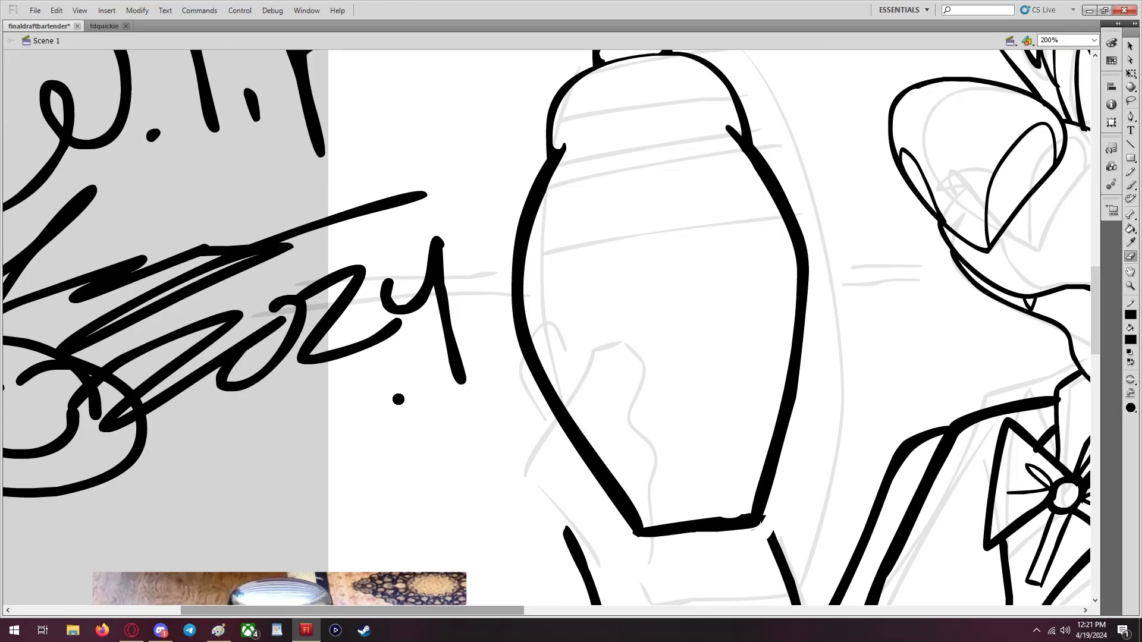
scroll(399, 399, "up", 3)
left_click(1130, 185)
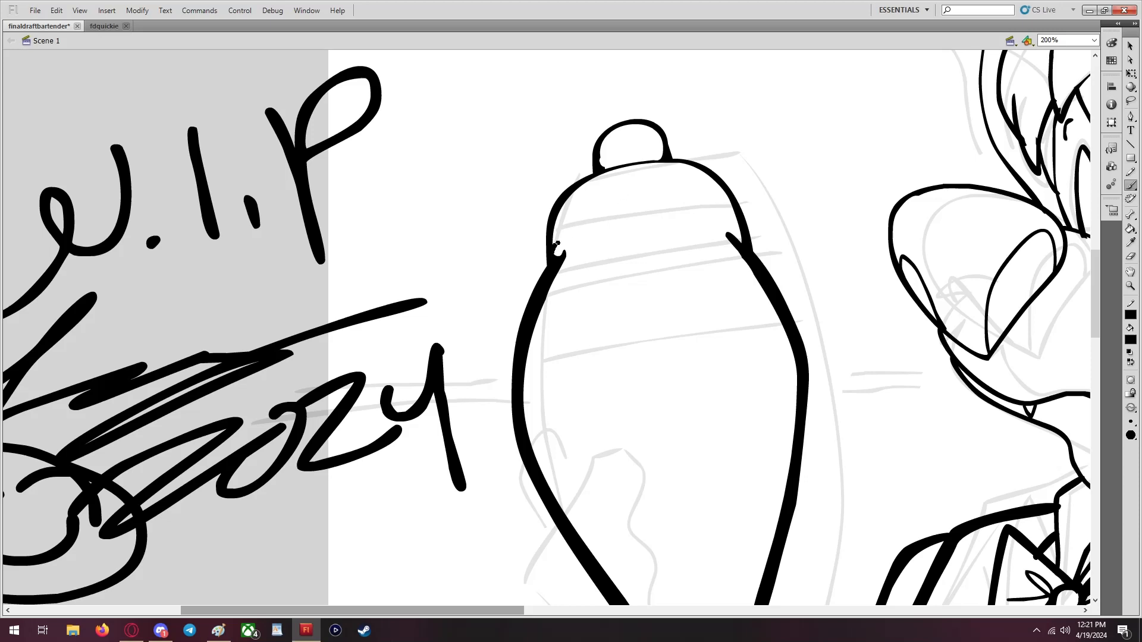
mouse_move(557, 244)
left_mouse_down()
mouse_move(625, 214)
mouse_move(728, 215)
mouse_move(742, 227)
left_mouse_up()
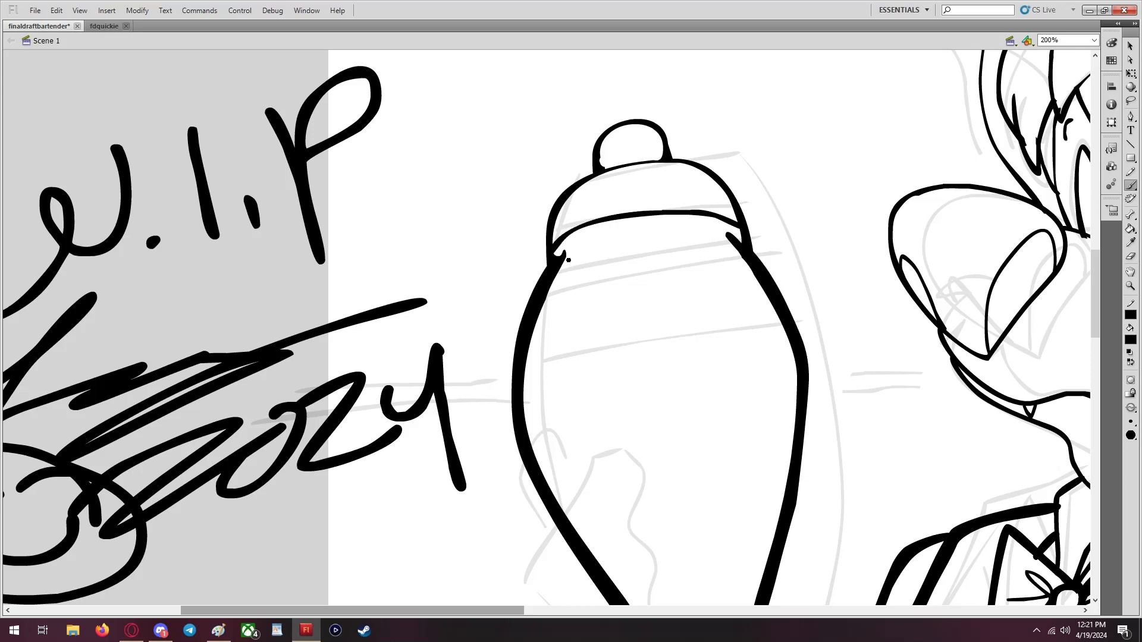
mouse_move(562, 256)
left_mouse_down()
mouse_move(619, 232)
mouse_move(706, 230)
mouse_move(743, 242)
left_mouse_up()
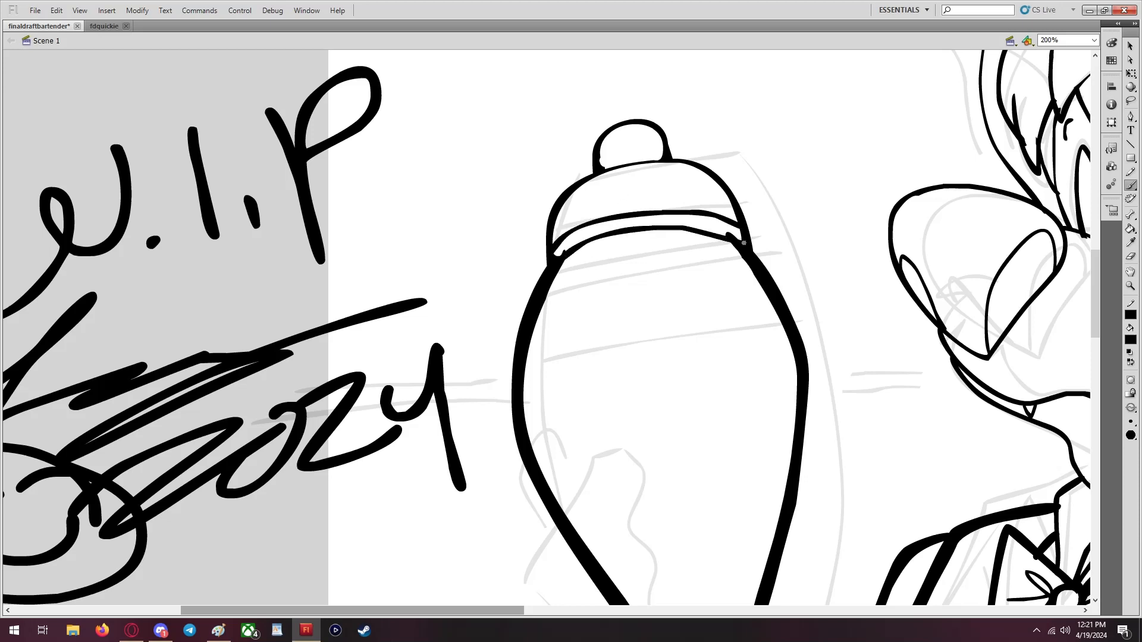
Compare the shoulder with the reference photo and erase both ends of its upper curved line, tapering it into a short accent
scroll(598, 119, "down", 5)
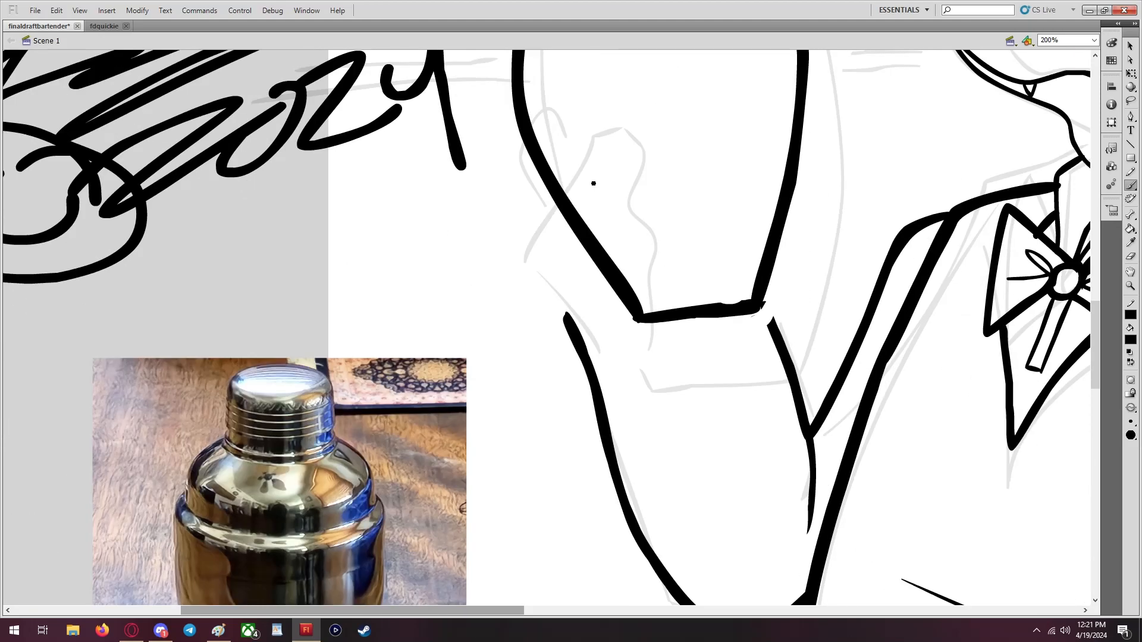
scroll(594, 183, "down", 2)
scroll(654, 190, "up", 7)
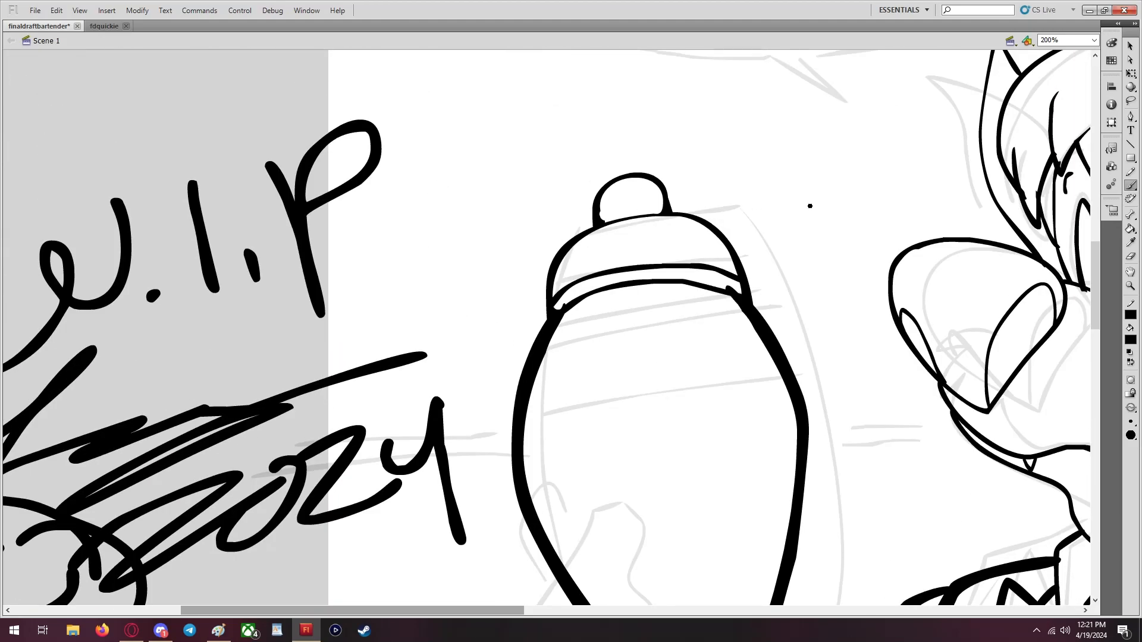
scroll(863, 226, "down", 6)
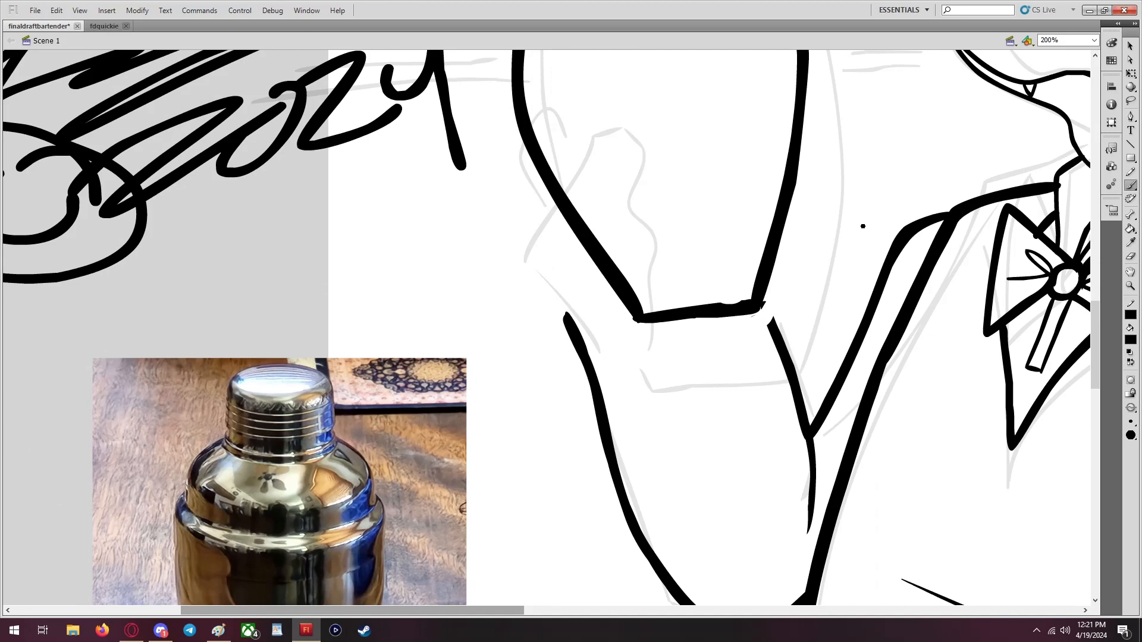
scroll(863, 226, "up", 4)
scroll(676, 261, "down", 4)
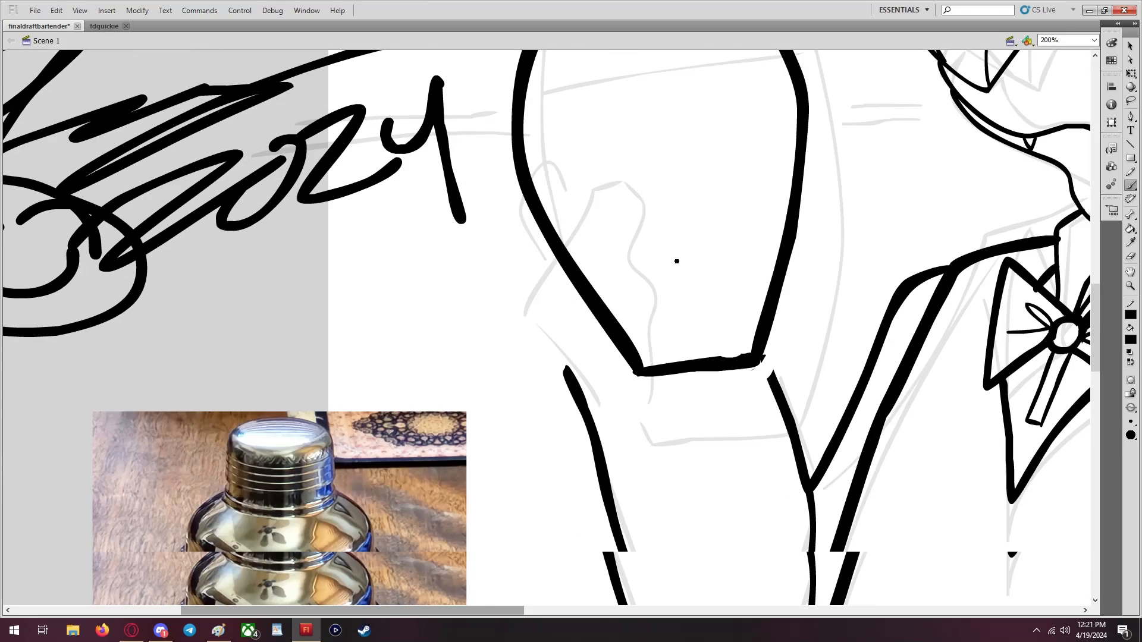
scroll(676, 261, "up", 7)
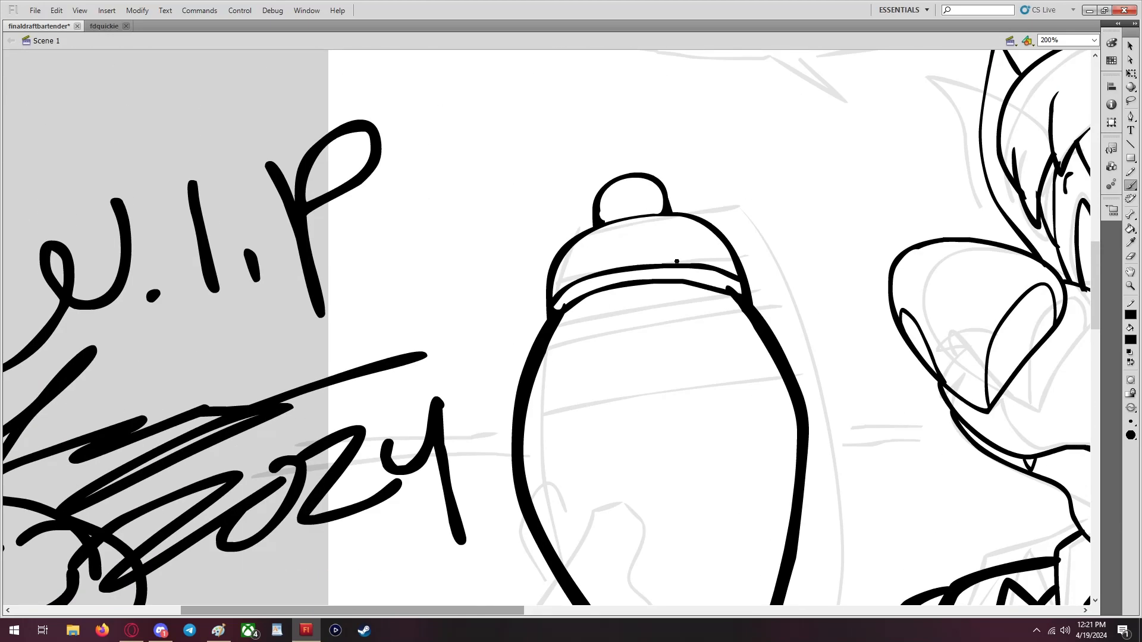
left_click(1131, 256)
mouse_move(573, 288)
left_mouse_down()
mouse_move(562, 294)
mouse_move(598, 280)
mouse_move(730, 284)
mouse_move(719, 268)
mouse_move(669, 261)
mouse_move(728, 274)
mouse_move(719, 268)
left_mouse_up()
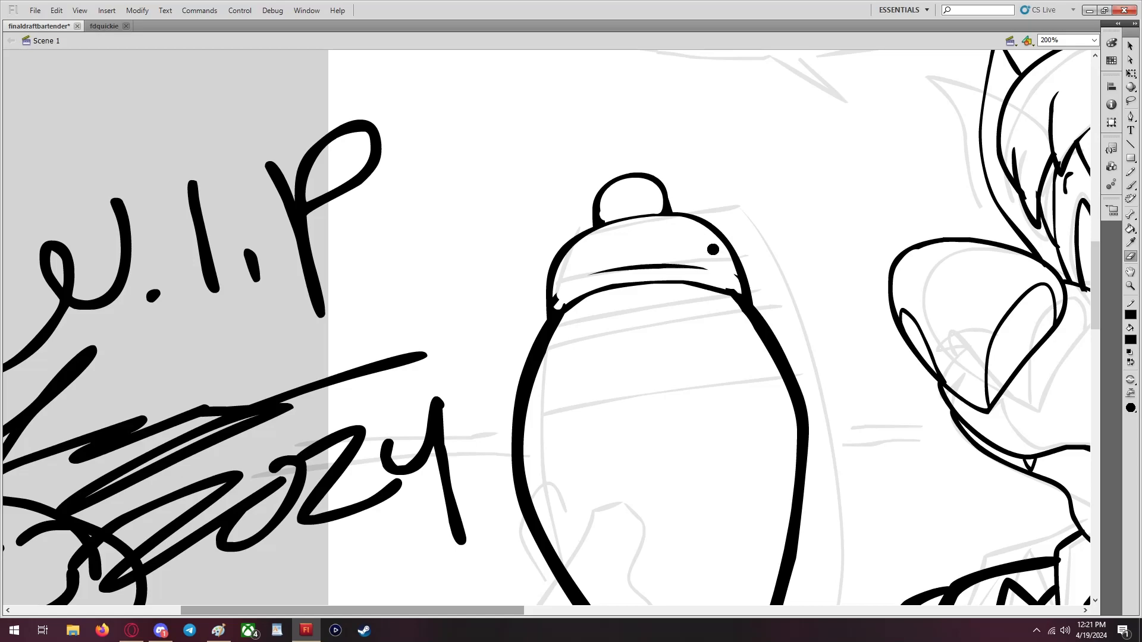
Brush thin curved ridge lines across the shaker's cap with a smaller brush size
scroll(681, 224, "down", 9)
scroll(681, 224, "up", 9)
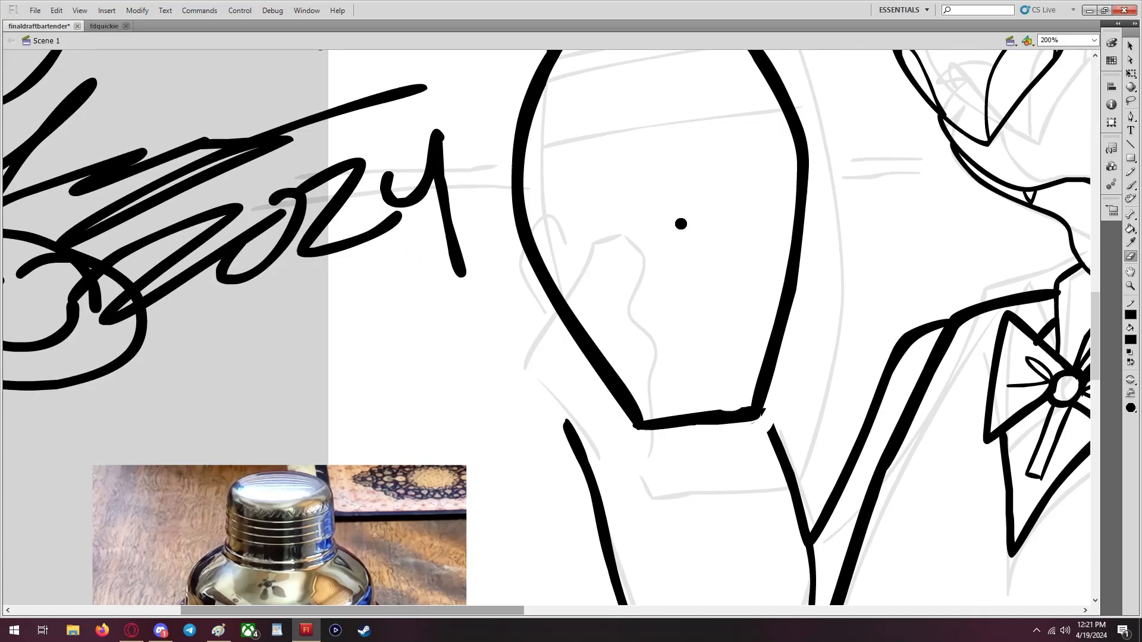
scroll(681, 224, "up", 3)
left_click(1130, 185)
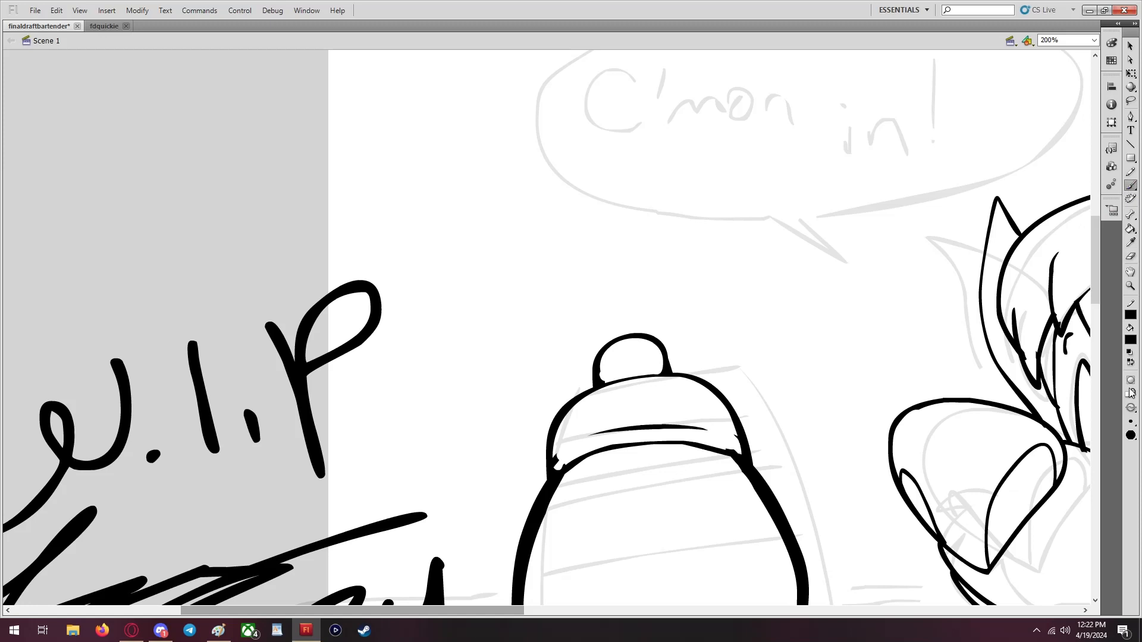
left_click(1128, 424)
left_click(1104, 424)
left_click_drag(665, 357, 666, 357)
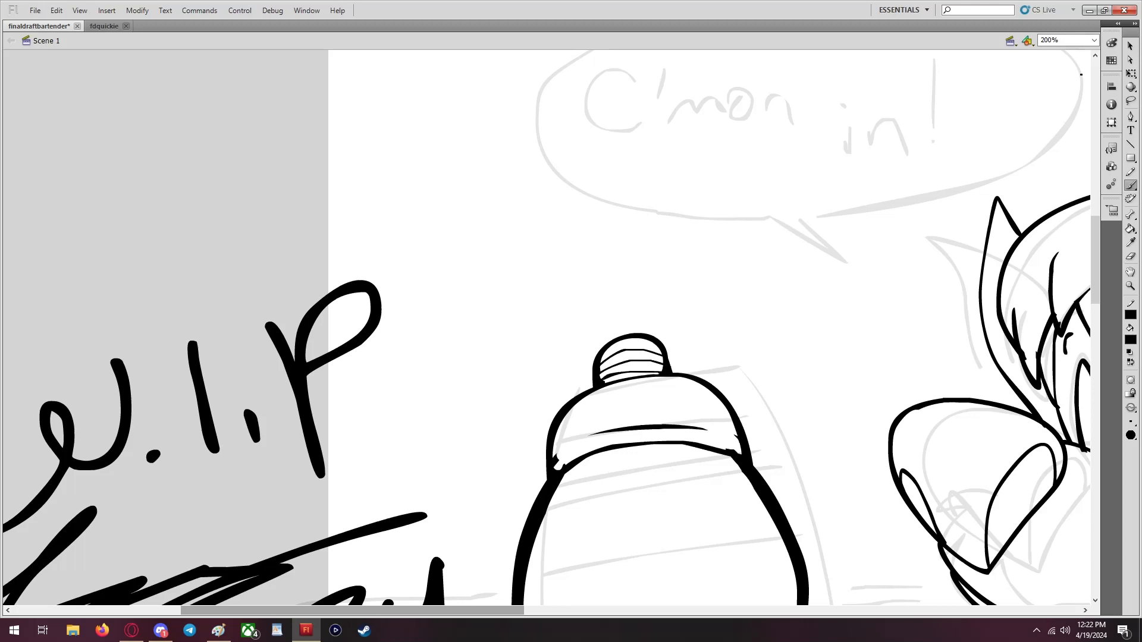
Inspect the shaker's cap at 800% zoom and undo the thin ridge lines drawn across it
left_click(1130, 46)
left_click_drag(546, 260, 687, 397)
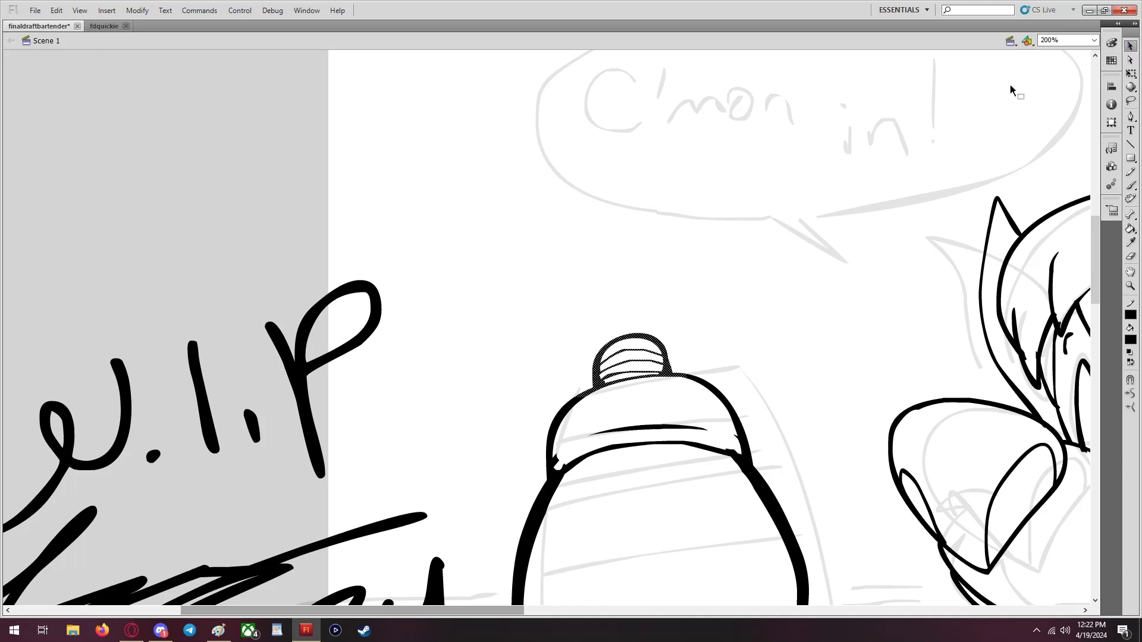
left_click(1092, 40)
left_click(1056, 122)
left_click(903, 159)
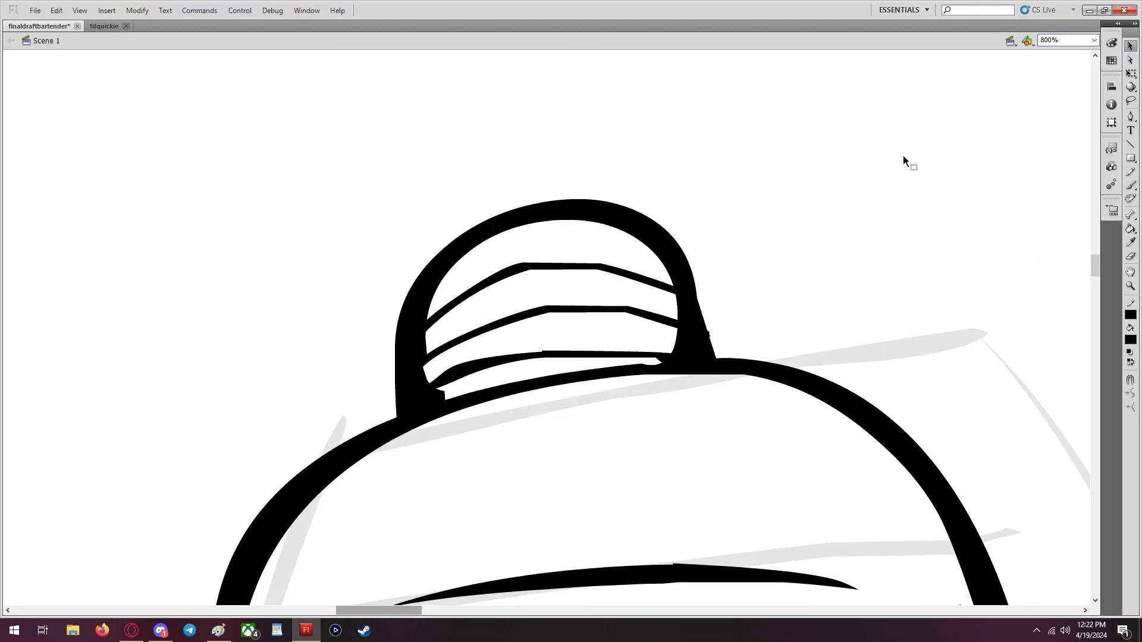
key("ctrl+z")
key("ctrl+z")
key("ctrl+z")
key("ctrl+z")
key("ctrl+z")
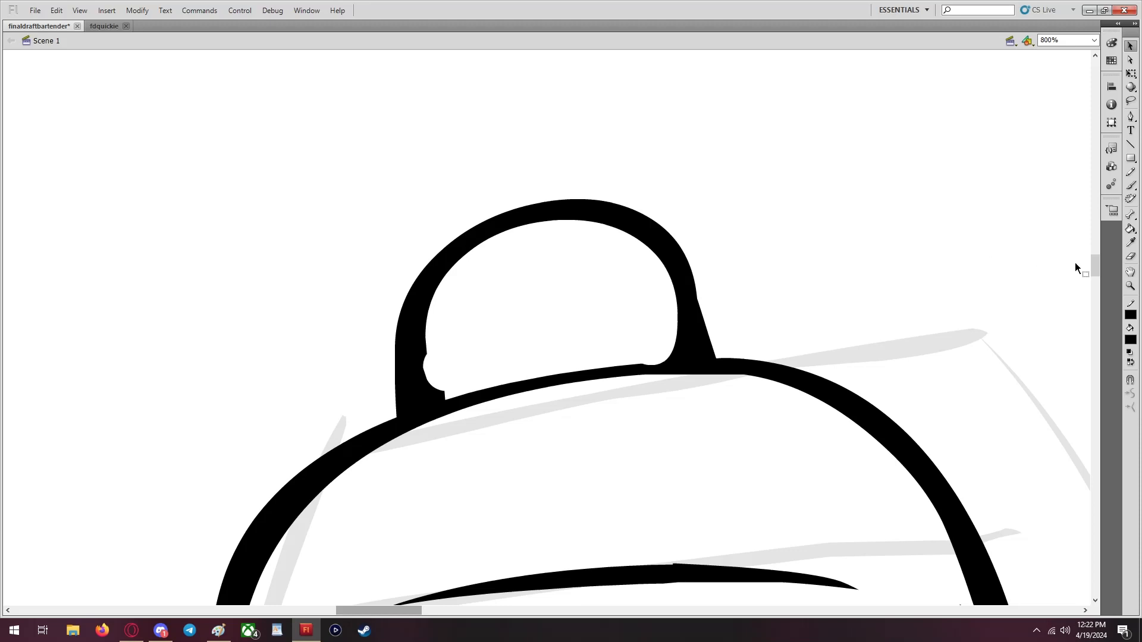
Brush two smooth curved ridge lines across the shaker's cap with a slightly larger brush and erase the overshooting end
left_click(1131, 186)
left_click(1131, 422)
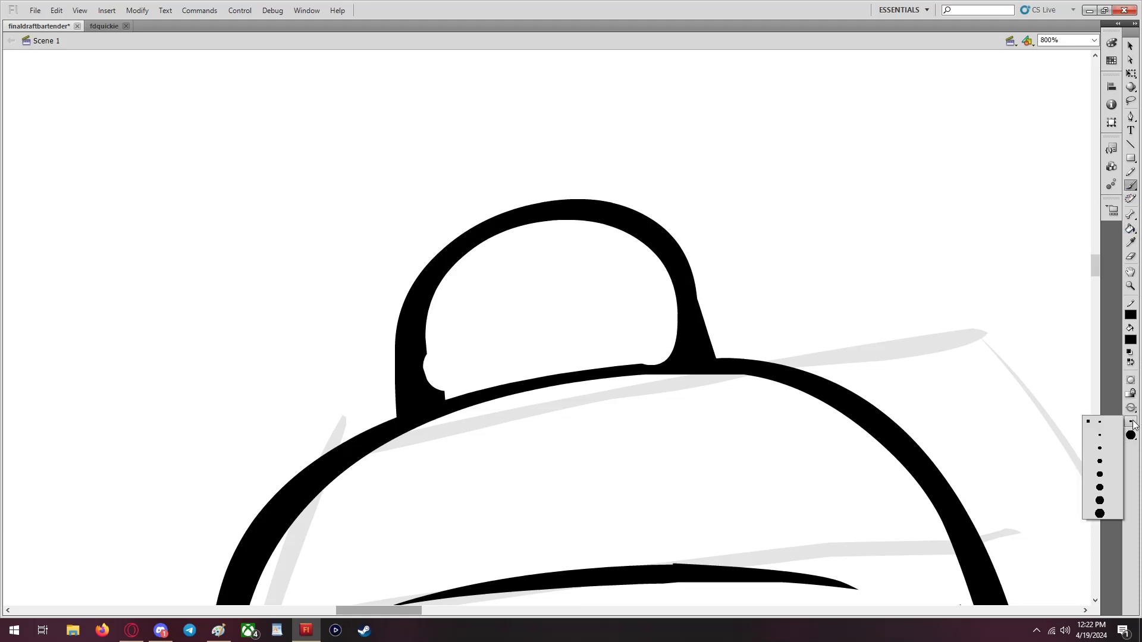
left_click(1106, 450)
mouse_move(424, 334)
left_mouse_down()
mouse_move(474, 283)
mouse_move(519, 266)
mouse_move(569, 260)
mouse_move(690, 302)
left_mouse_up()
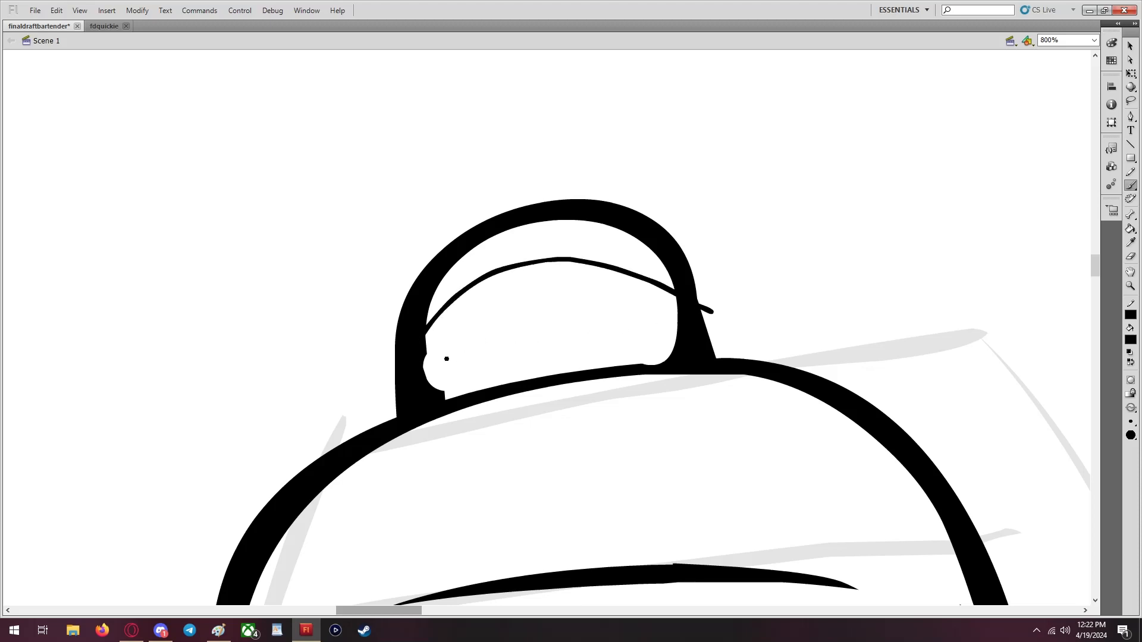
mouse_move(417, 376)
left_mouse_down()
mouse_move(501, 305)
mouse_move(558, 289)
mouse_move(673, 313)
mouse_move(705, 302)
left_mouse_up()
left_click(1130, 256)
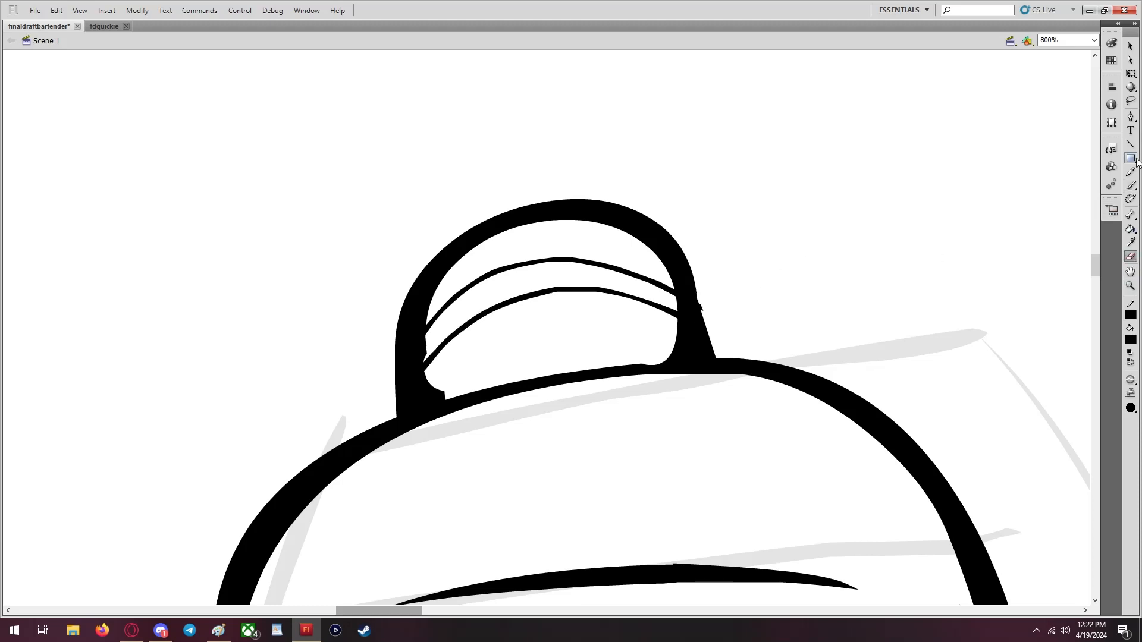
Redraw the cap's lower ridge line slightly further down and erase the previous version of that line
left_click(1131, 185)
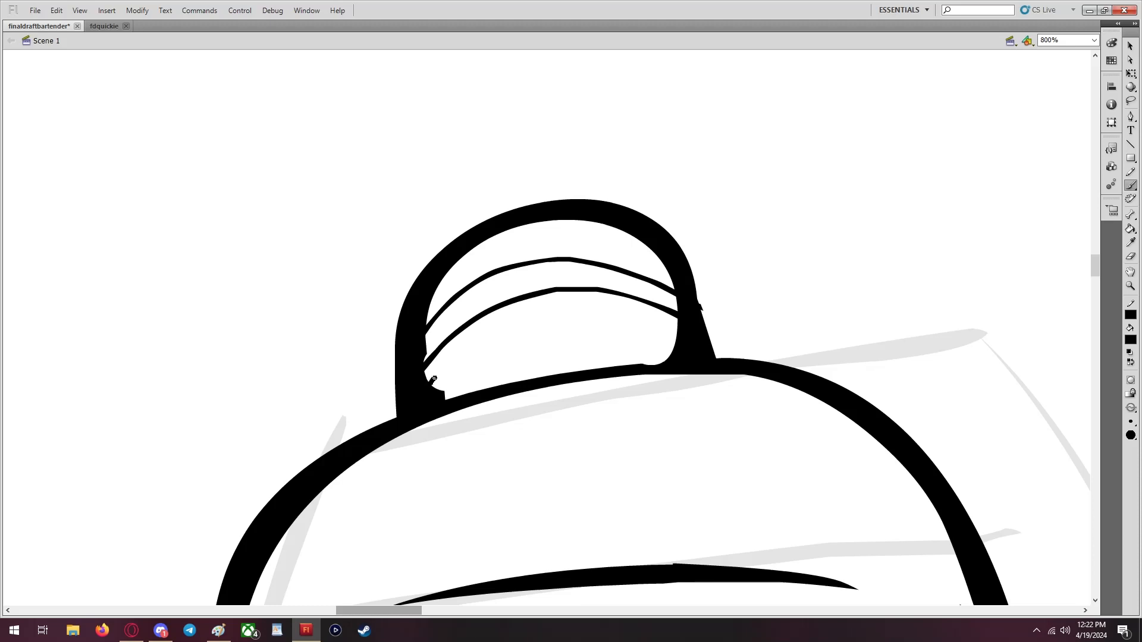
mouse_move(450, 361)
left_mouse_down()
mouse_move(531, 315)
mouse_move(586, 309)
mouse_move(689, 332)
mouse_move(639, 308)
mouse_move(671, 312)
mouse_move(645, 296)
mouse_move(583, 291)
mouse_move(487, 312)
mouse_move(428, 368)
mouse_move(428, 336)
left_mouse_up()
left_click(1129, 257)
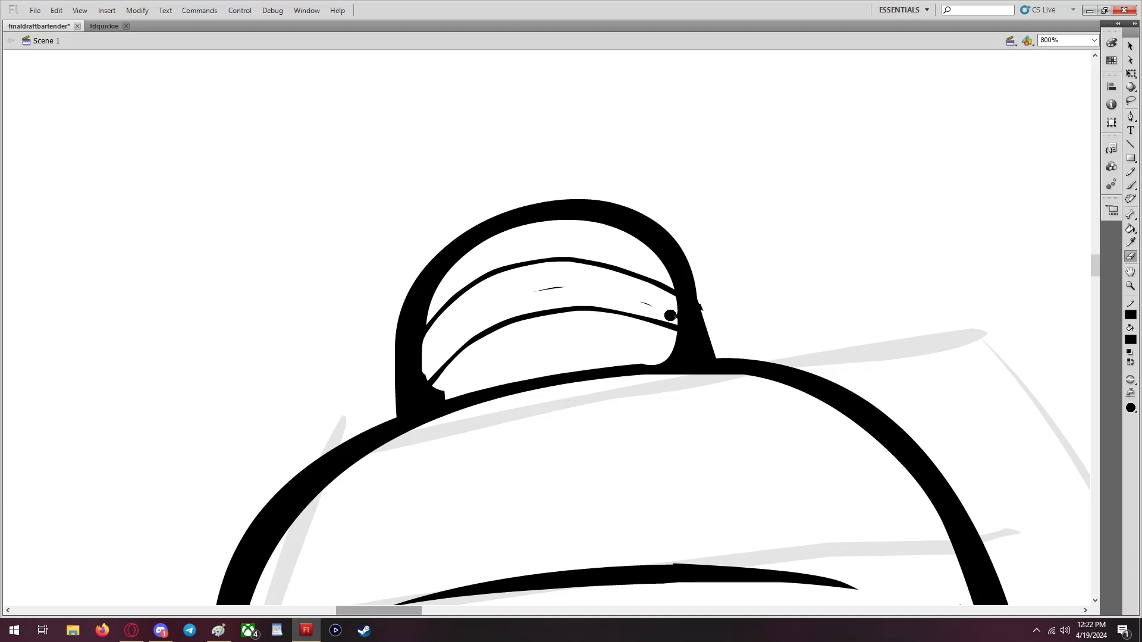
left_click_drag(594, 288, 606, 280)
Brush a third ridge line between the two on the shaker's cap, undoing the first stroke and redrawing it slightly lower
left_click(1130, 185)
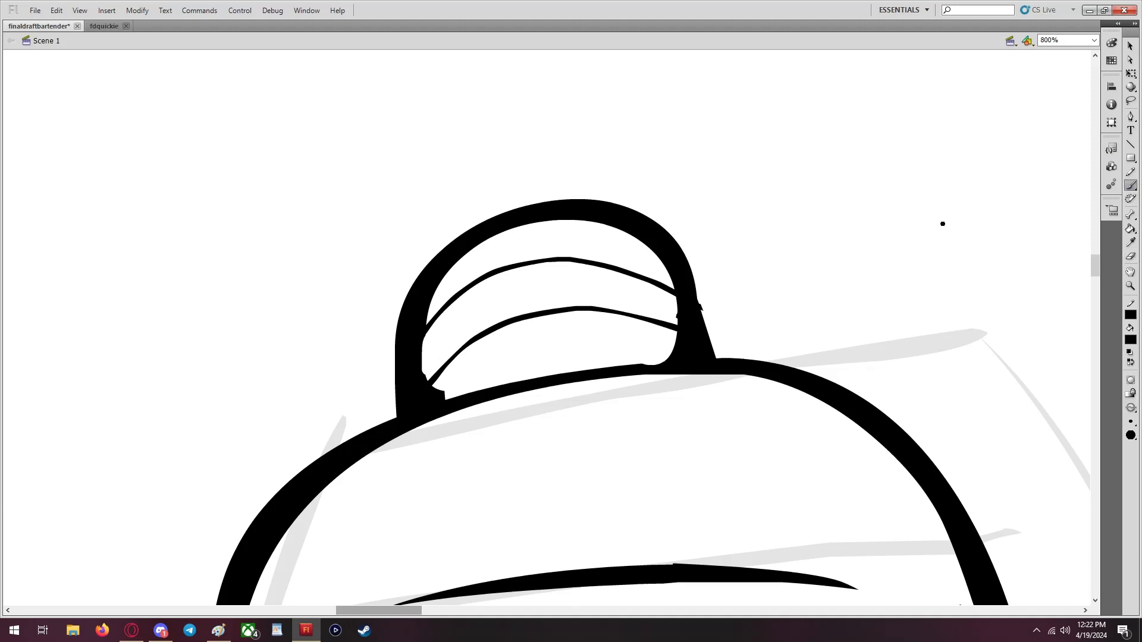
mouse_move(436, 339)
left_mouse_down()
mouse_move(491, 295)
mouse_move(565, 277)
mouse_move(681, 309)
left_mouse_up()
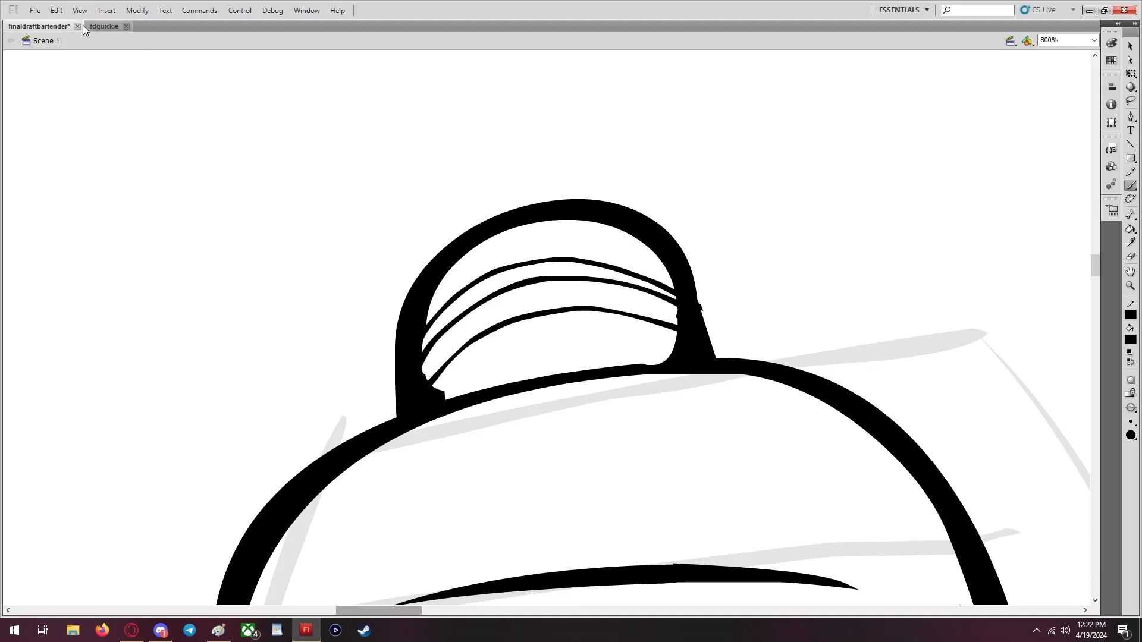
left_click(57, 10)
left_click(66, 20)
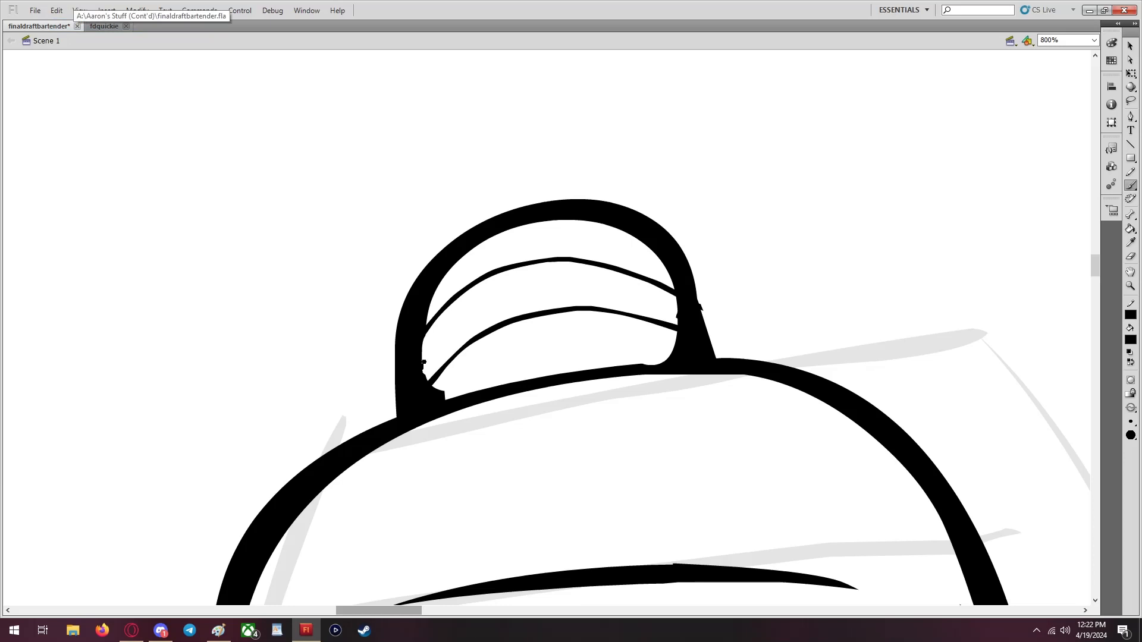
mouse_move(424, 362)
left_mouse_down()
mouse_move(444, 333)
mouse_move(533, 287)
mouse_move(636, 293)
mouse_move(681, 318)
left_mouse_up()
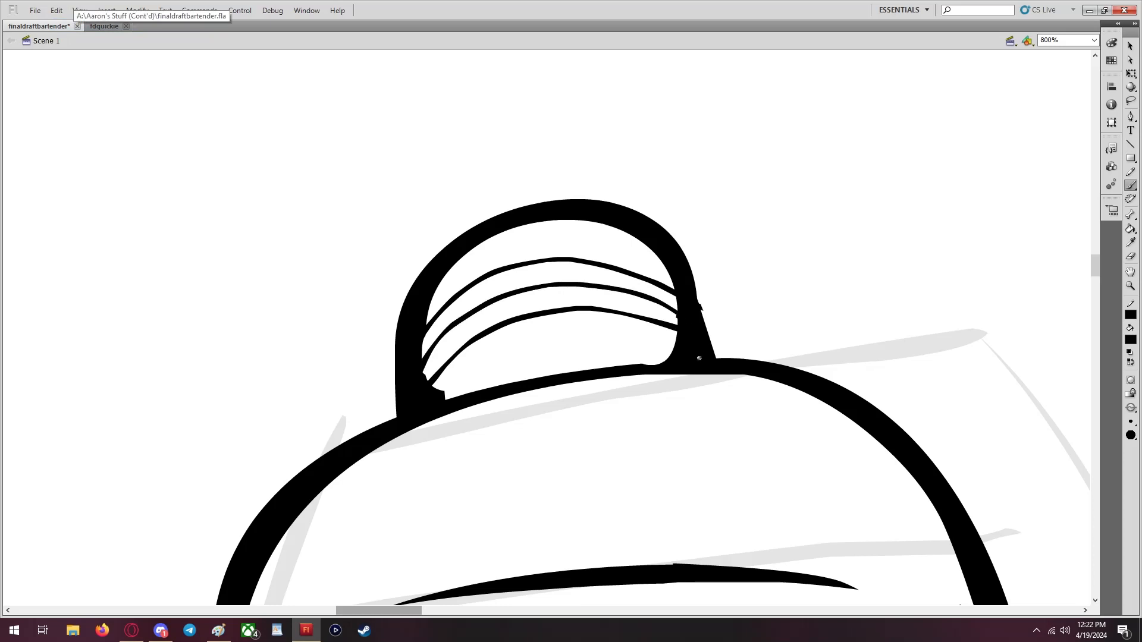
Erase the leftover line fragments inside the shaker's shoulder at the corner facing away from the character
scroll(708, 356, "down", 3)
scroll(757, 303, "down", 2)
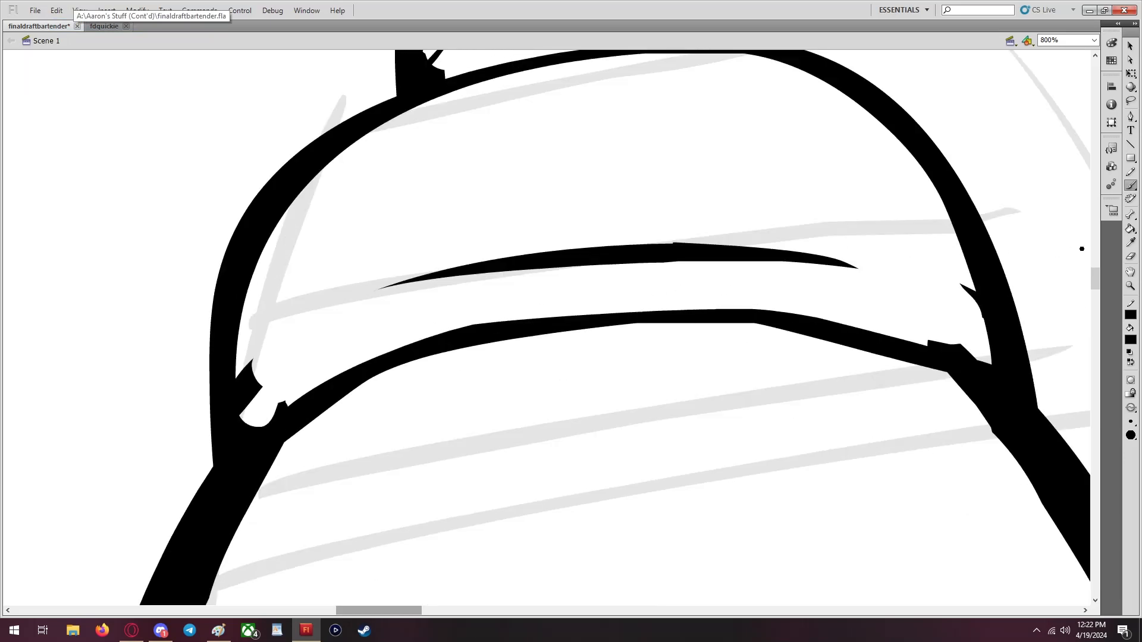
left_click(1131, 257)
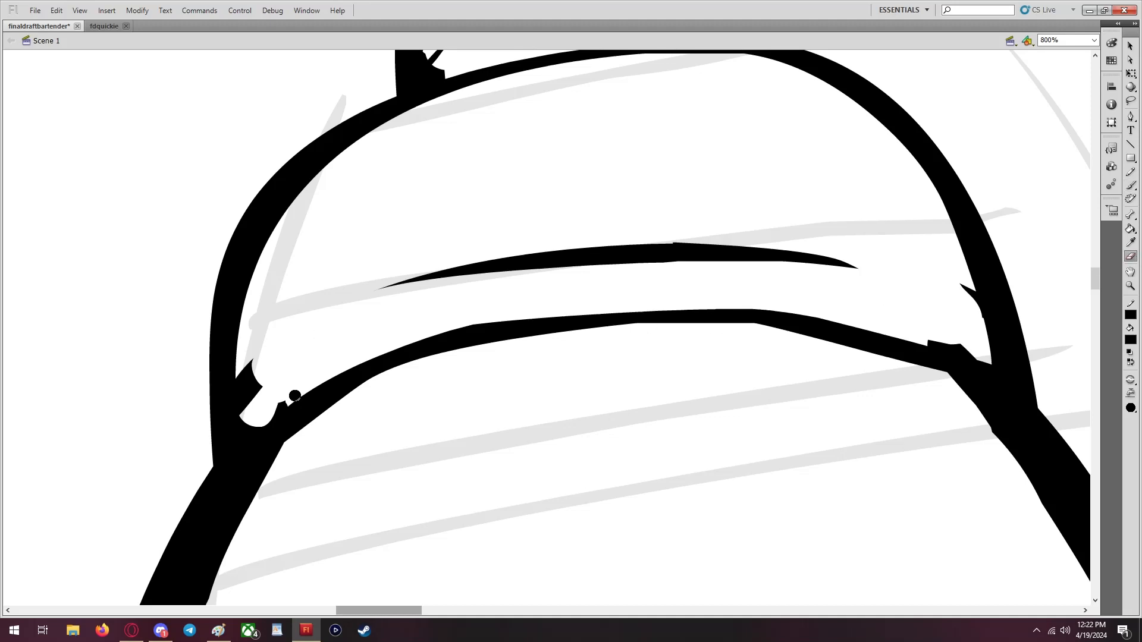
mouse_move(264, 340)
left_mouse_down()
mouse_move(246, 412)
mouse_move(243, 345)
left_mouse_up()
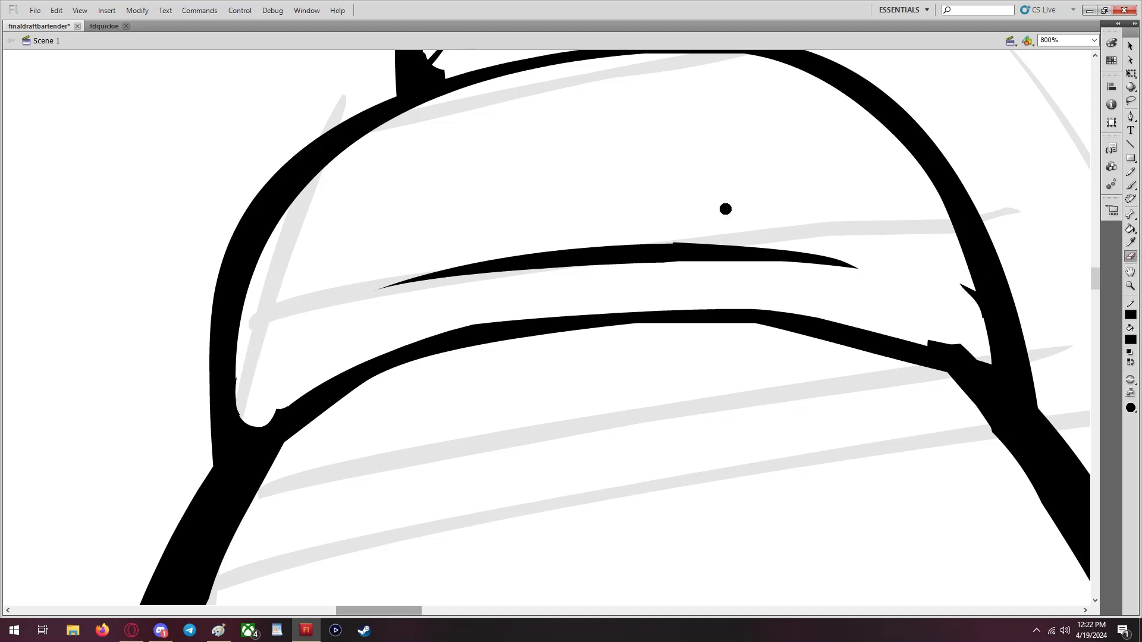
Erase the stray spur inside the shaker's shoulder on the side nearest the character
mouse_move(956, 281)
left_mouse_down()
mouse_move(975, 317)
mouse_move(970, 282)
mouse_move(982, 351)
left_mouse_up()
scroll(896, 229, "up", 3)
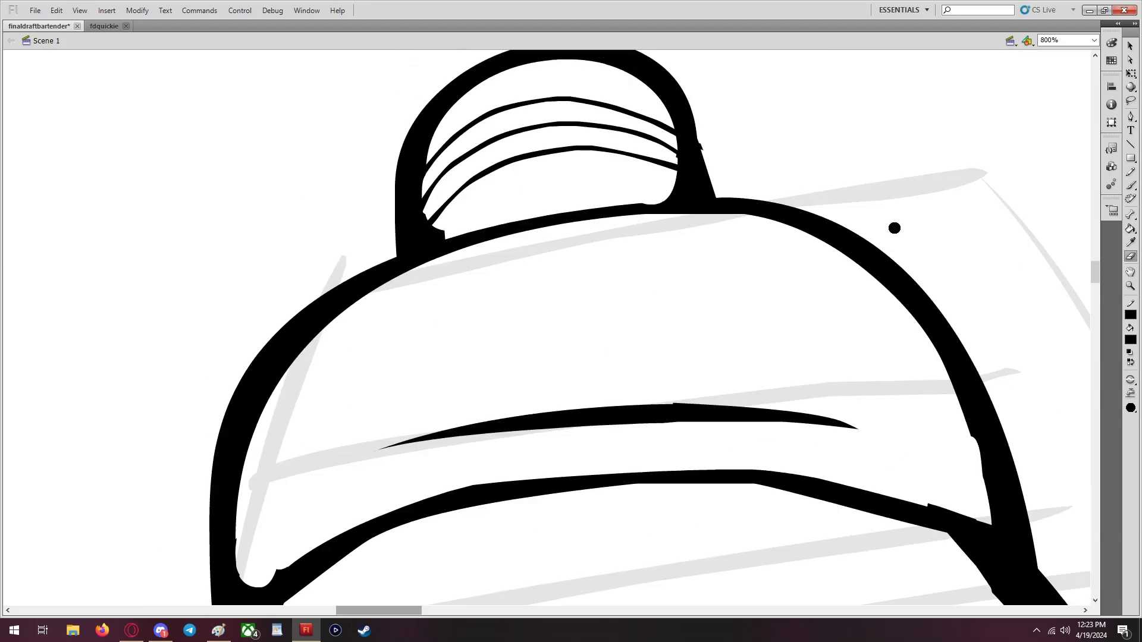
Erase the upper ends of both raised-arm lines just below the shaker to make room for the hand
left_click(1093, 40)
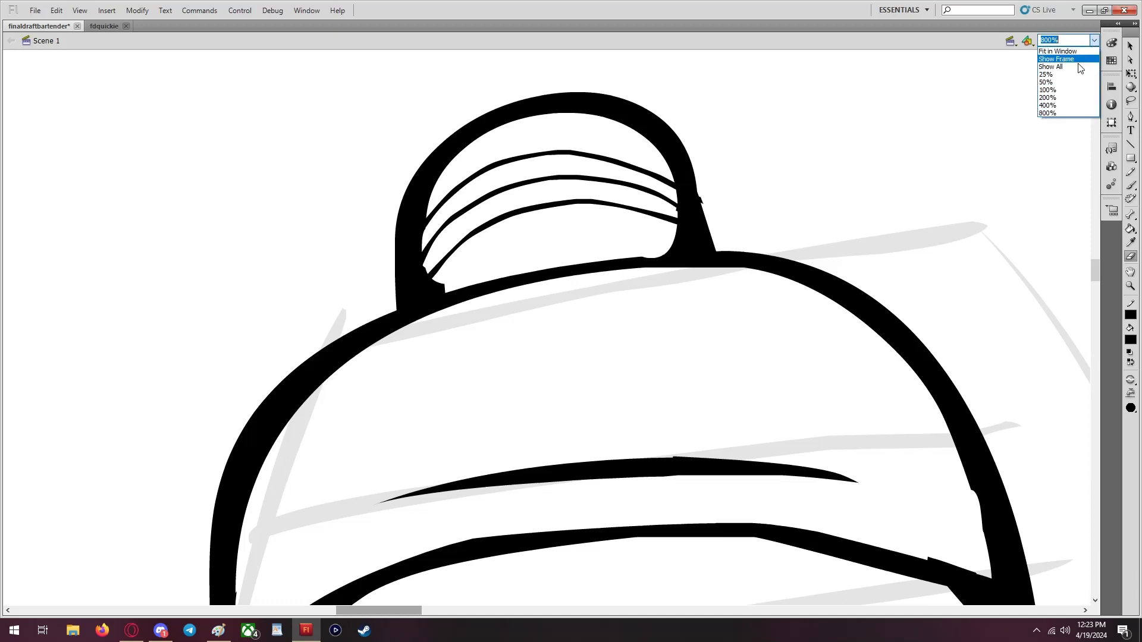
left_click(1048, 97)
scroll(726, 273, "down", 5)
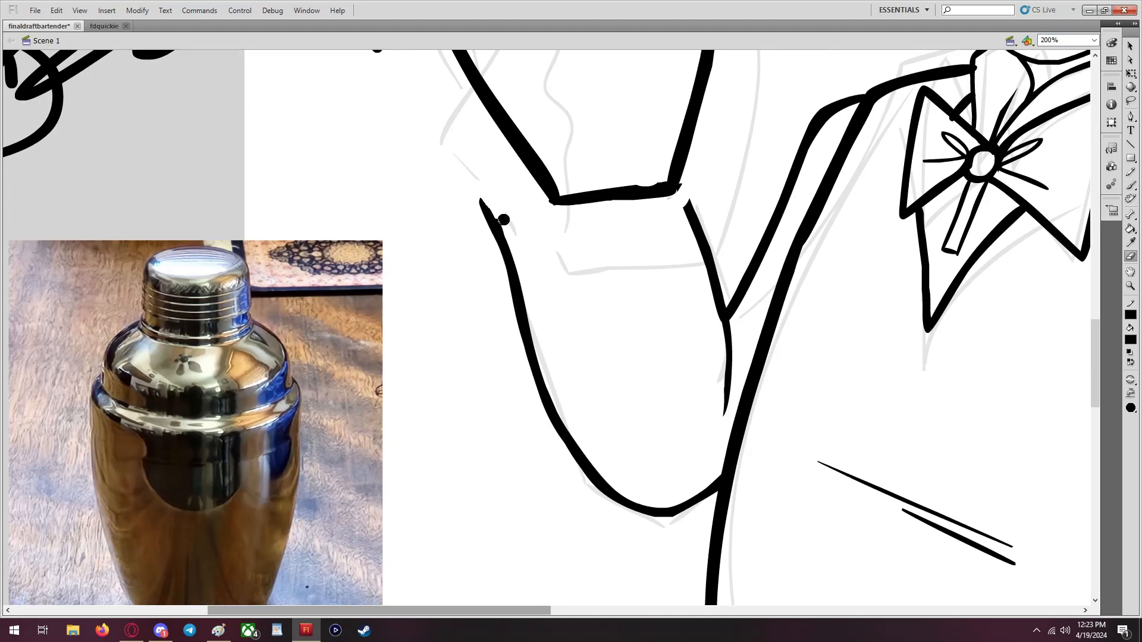
scroll(533, 274, "down", 3)
scroll(533, 274, "up", 3)
mouse_move(462, 173)
left_mouse_down()
mouse_move(534, 302)
mouse_move(519, 290)
mouse_move(534, 334)
mouse_move(603, 378)
mouse_move(651, 308)
mouse_move(684, 305)
mouse_move(687, 237)
mouse_move(702, 212)
left_mouse_up()
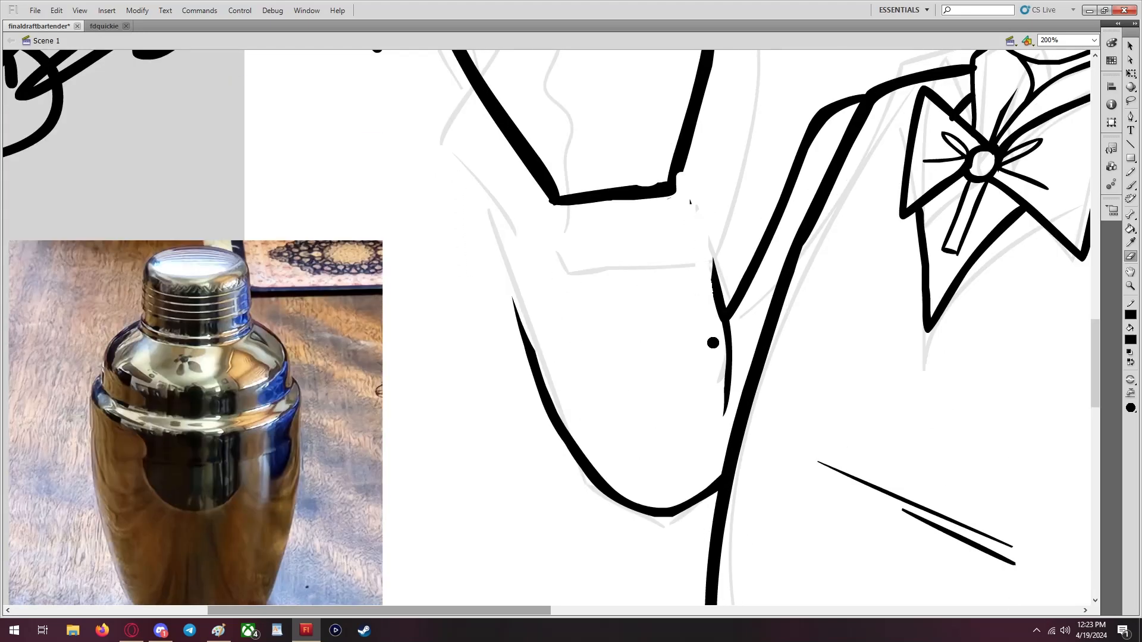
Brush three long, overlapping curled fingers with a larger brush across the shaker's lower edge facing away from the character
scroll(797, 315, "up", 4)
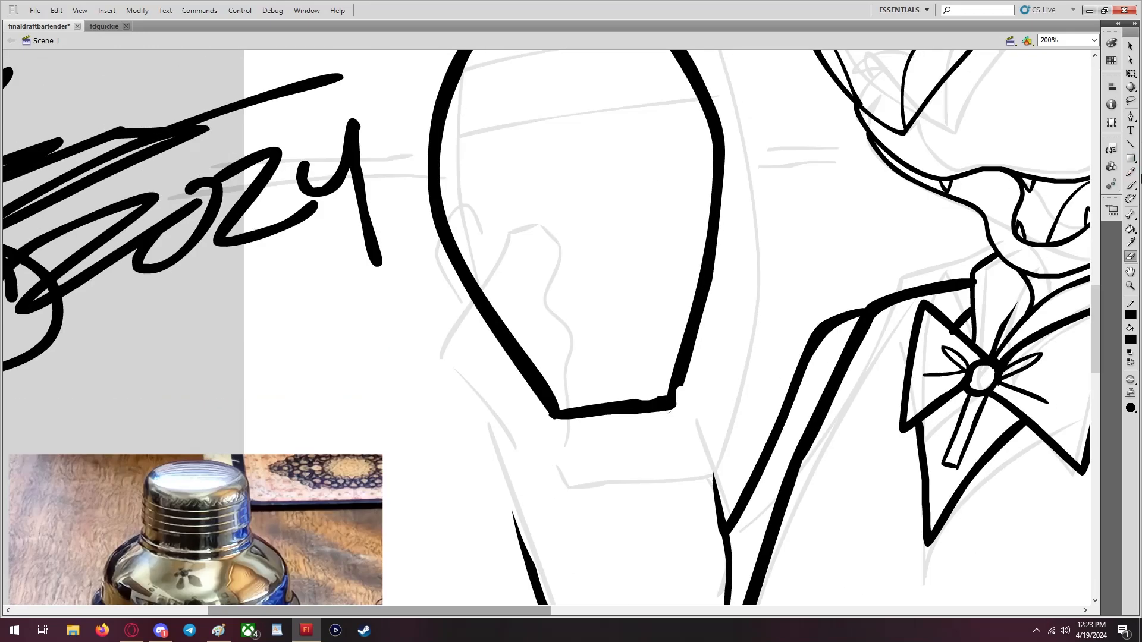
left_click(1132, 186)
left_click(1131, 422)
left_click(1102, 490)
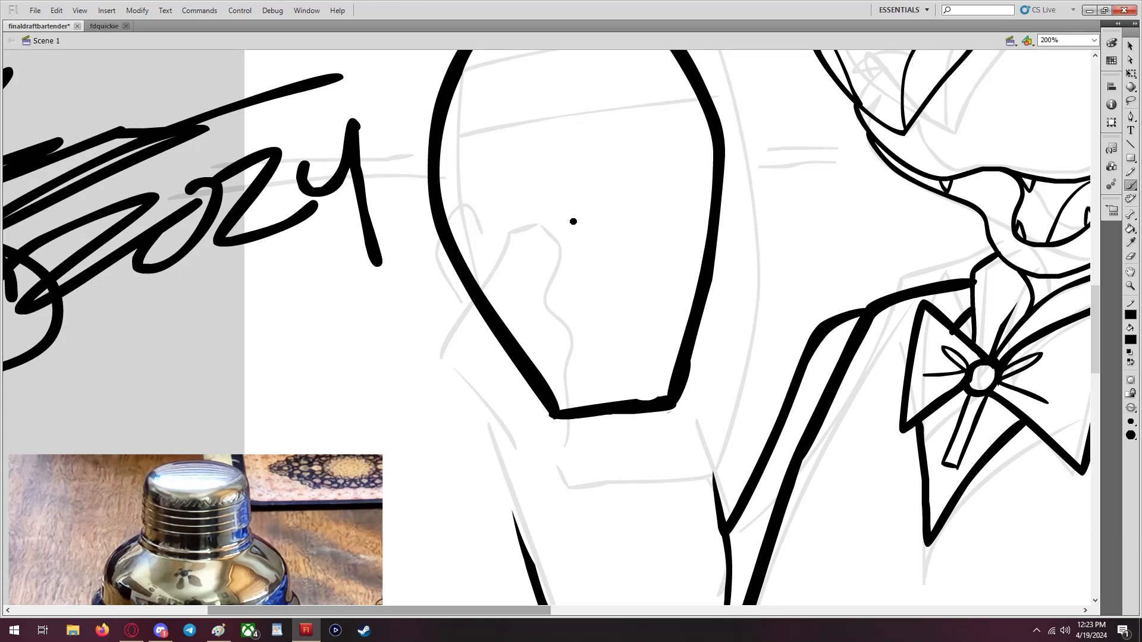
scroll(462, 278, "up", 1)
scroll(468, 393, "down", 2)
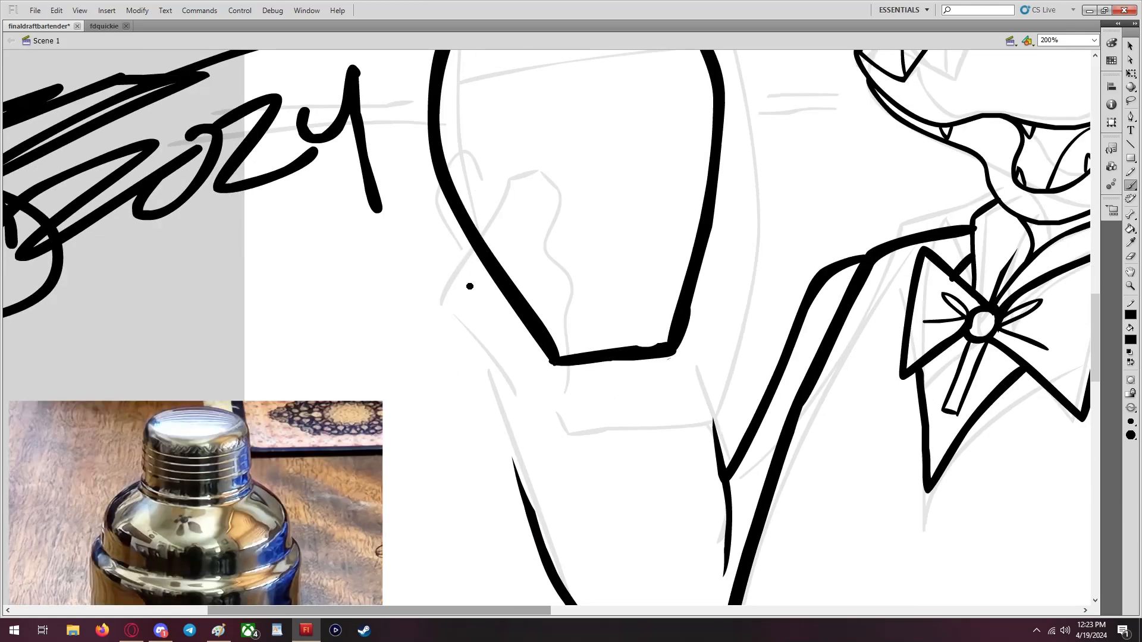
scroll(472, 289, "up", 1)
mouse_move(468, 343)
left_mouse_down()
mouse_move(468, 263)
mouse_move(528, 212)
mouse_move(561, 213)
mouse_move(564, 247)
mouse_move(476, 369)
mouse_move(475, 299)
mouse_move(515, 263)
mouse_move(571, 254)
mouse_move(582, 285)
mouse_move(487, 377)
left_mouse_up()
mouse_move(540, 407)
left_mouse_down()
mouse_move(492, 385)
mouse_move(511, 339)
mouse_move(589, 313)
mouse_move(604, 340)
mouse_move(529, 389)
left_mouse_up()
scroll(754, 367, "up", 3)
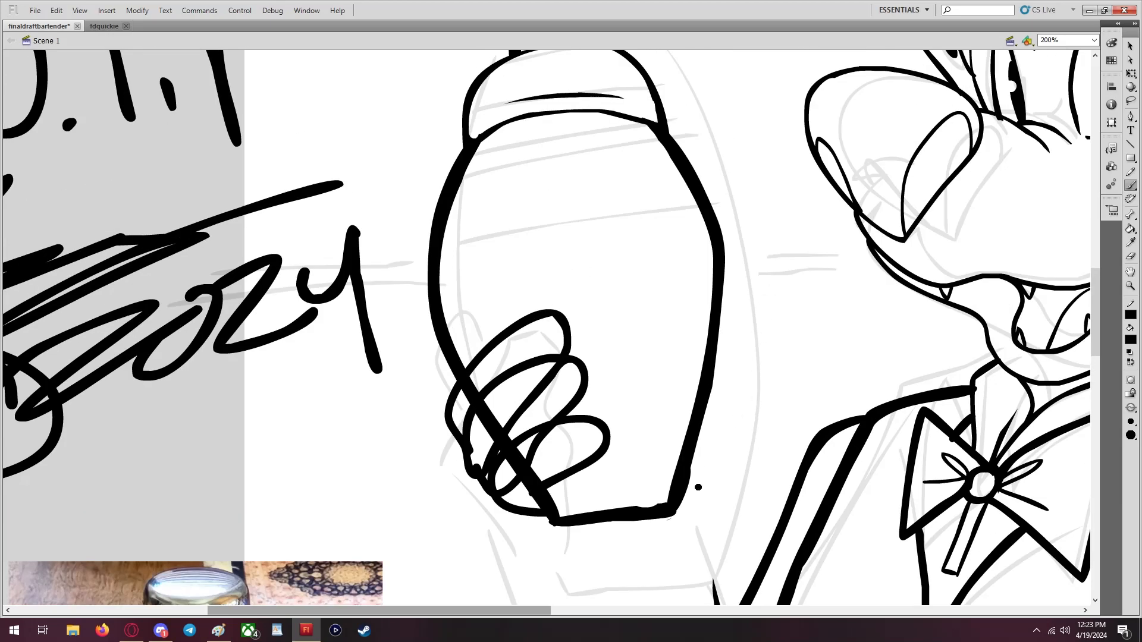
Brush the thumb on the shaker's opposite edge, the palm outline beneath its base, and a short curve below the lowest finger
mouse_move(698, 487)
left_mouse_down()
mouse_move(742, 379)
mouse_move(709, 271)
mouse_move(684, 295)
mouse_move(694, 351)
mouse_move(709, 382)
mouse_move(745, 377)
mouse_move(680, 512)
mouse_move(657, 533)
mouse_move(597, 544)
mouse_move(517, 520)
left_mouse_up()
scroll(643, 331, "down", 5)
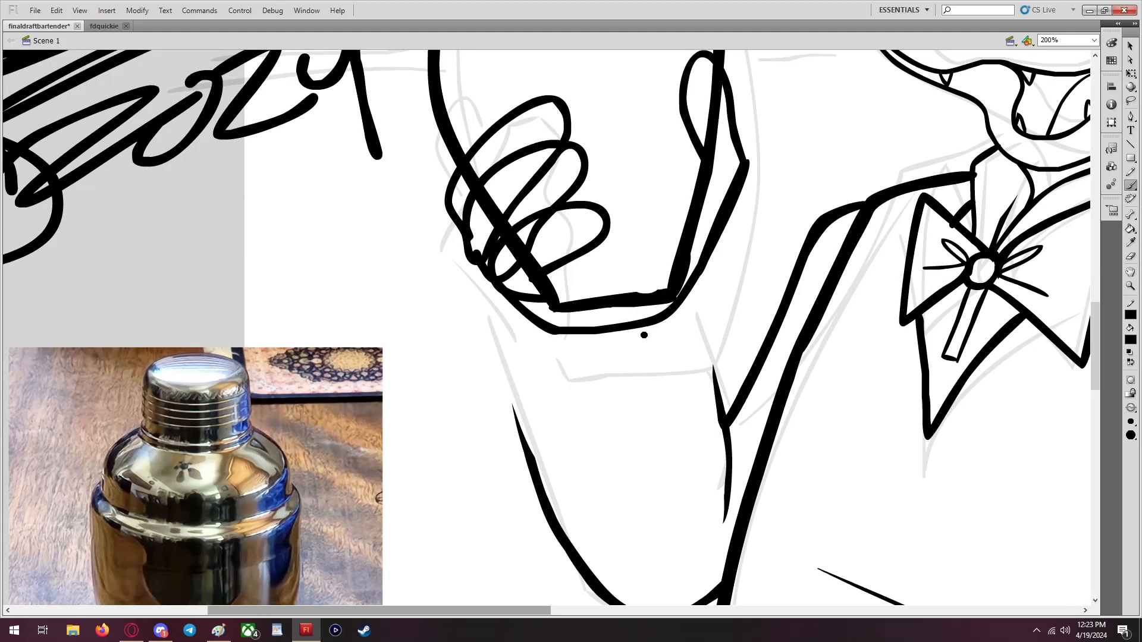
scroll(662, 313, "up", 4)
left_click_drag(550, 430, 602, 472)
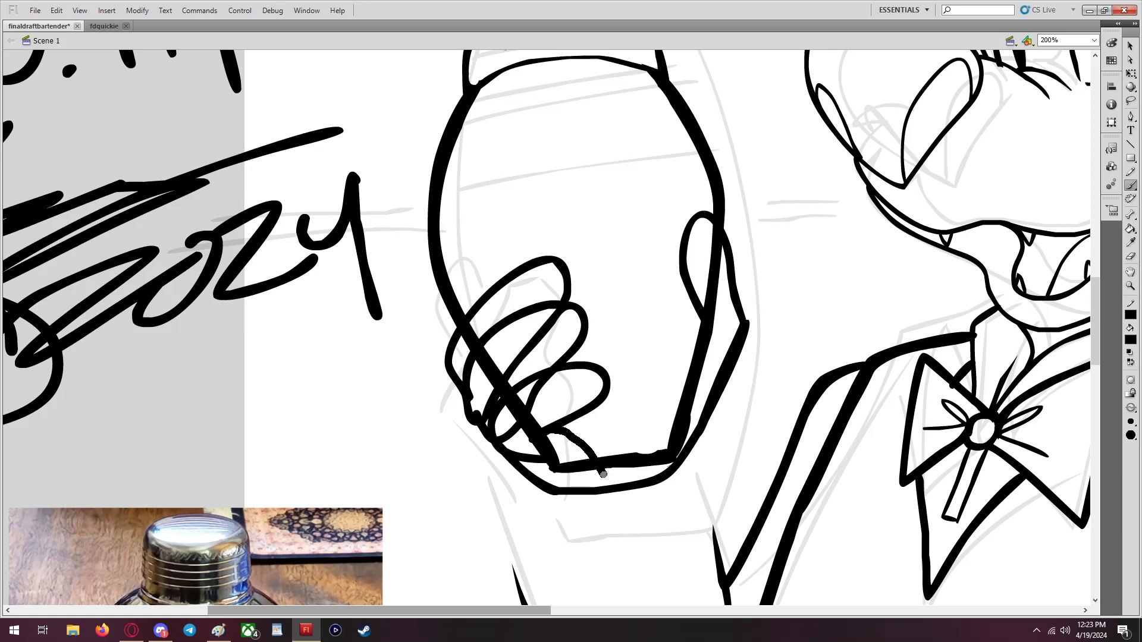
Erase the shaker outline and overlapping strokes inside the fingers and thumb, plus the hand's outer edge below the thumb
left_click(1130, 260)
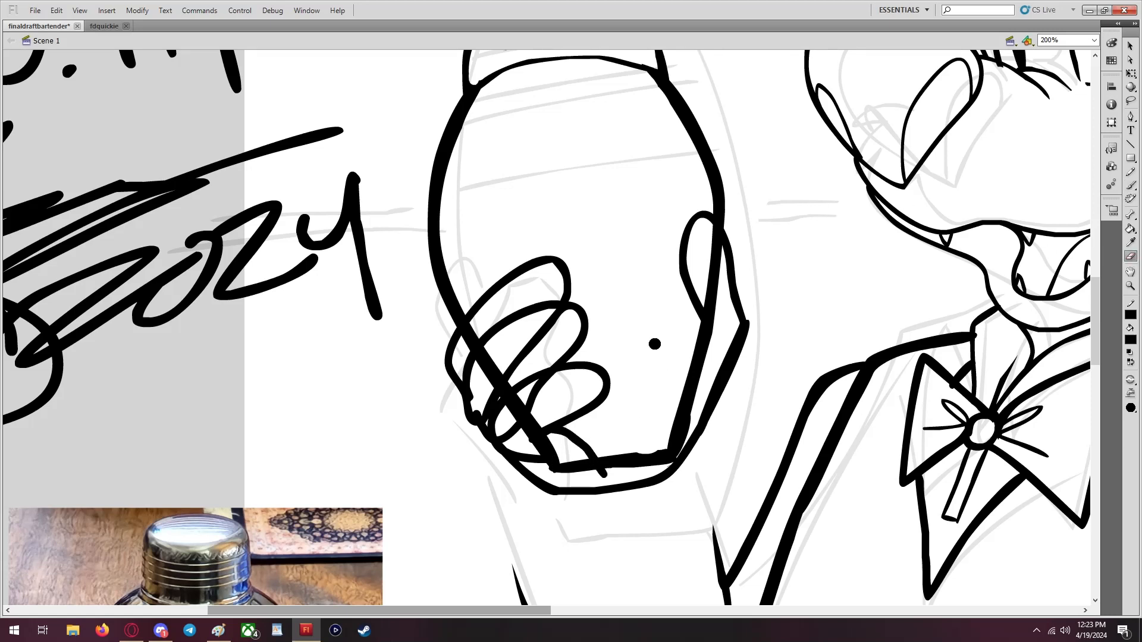
mouse_move(593, 476)
left_mouse_down()
mouse_move(502, 431)
mouse_move(510, 441)
mouse_move(505, 431)
mouse_move(544, 398)
mouse_move(520, 433)
mouse_move(545, 418)
mouse_move(535, 432)
mouse_move(572, 396)
mouse_move(515, 428)
mouse_move(545, 380)
mouse_move(506, 413)
mouse_move(529, 398)
mouse_move(527, 437)
mouse_move(584, 471)
mouse_move(578, 463)
mouse_move(569, 478)
mouse_move(517, 443)
mouse_move(533, 463)
mouse_move(509, 425)
left_mouse_up()
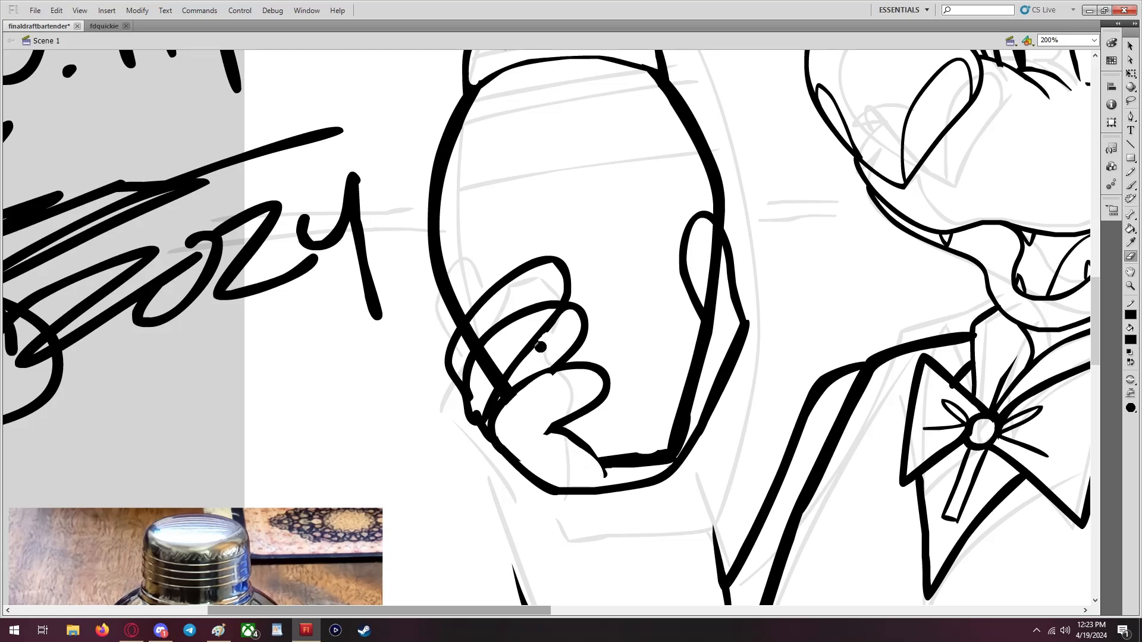
mouse_move(540, 347)
left_mouse_down()
mouse_move(483, 416)
mouse_move(546, 343)
mouse_move(518, 370)
mouse_move(515, 354)
mouse_move(568, 311)
left_mouse_up()
left_click(491, 374)
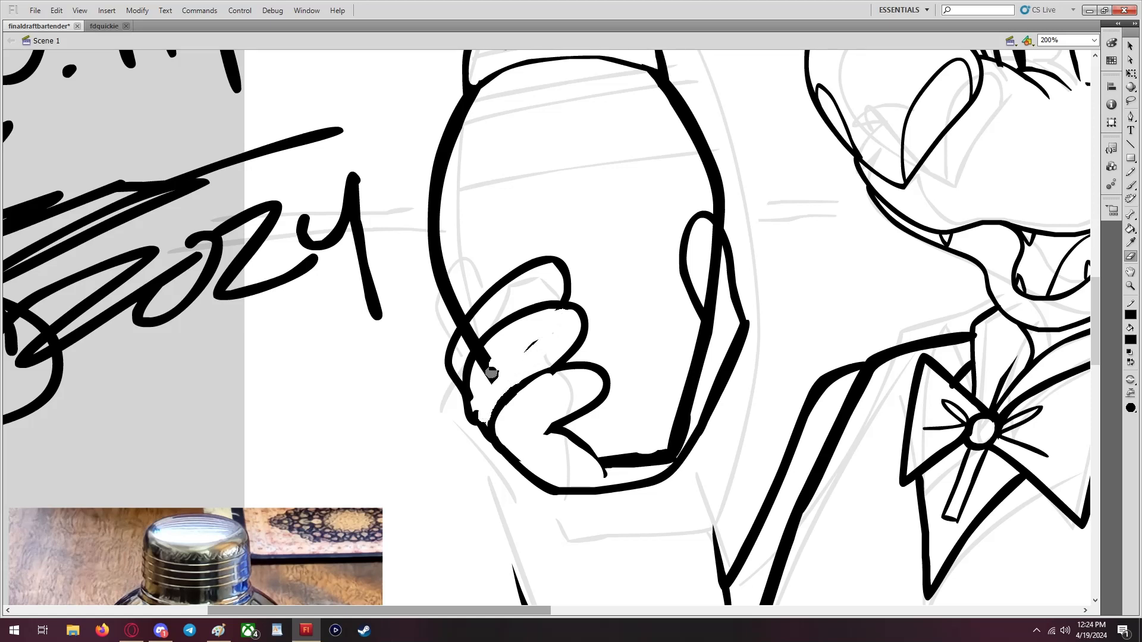
mouse_move(492, 374)
left_mouse_down()
mouse_move(542, 337)
mouse_move(492, 369)
mouse_move(499, 350)
mouse_move(484, 357)
mouse_move(465, 427)
left_mouse_up()
left_click_drag(479, 323, 452, 390)
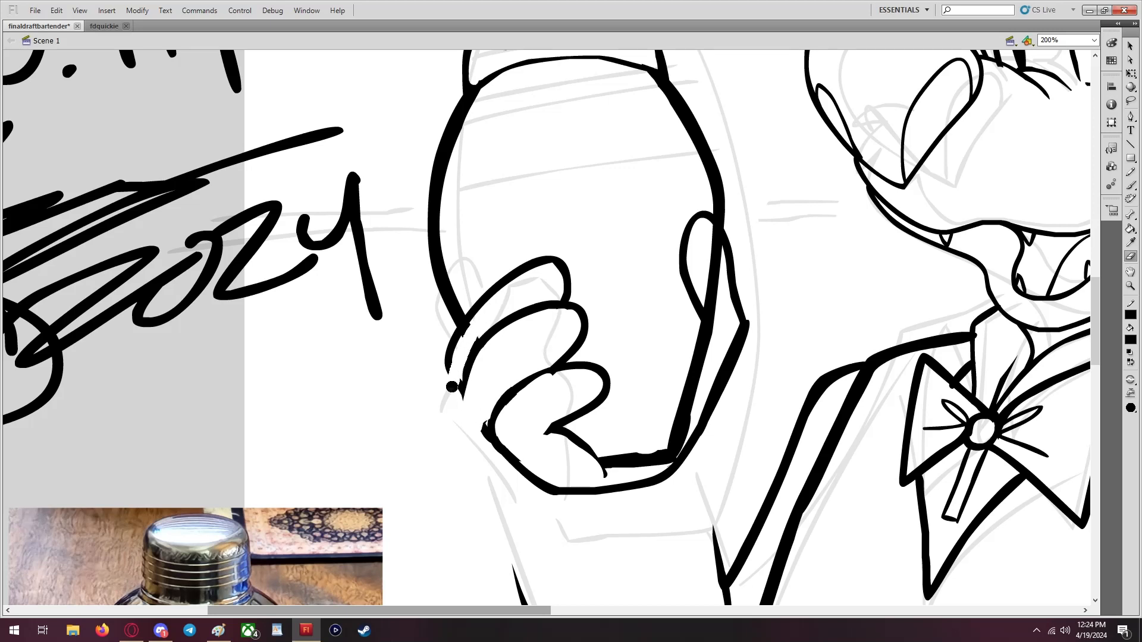
mouse_move(473, 334)
left_mouse_down()
mouse_move(458, 408)
mouse_move(491, 361)
left_mouse_up()
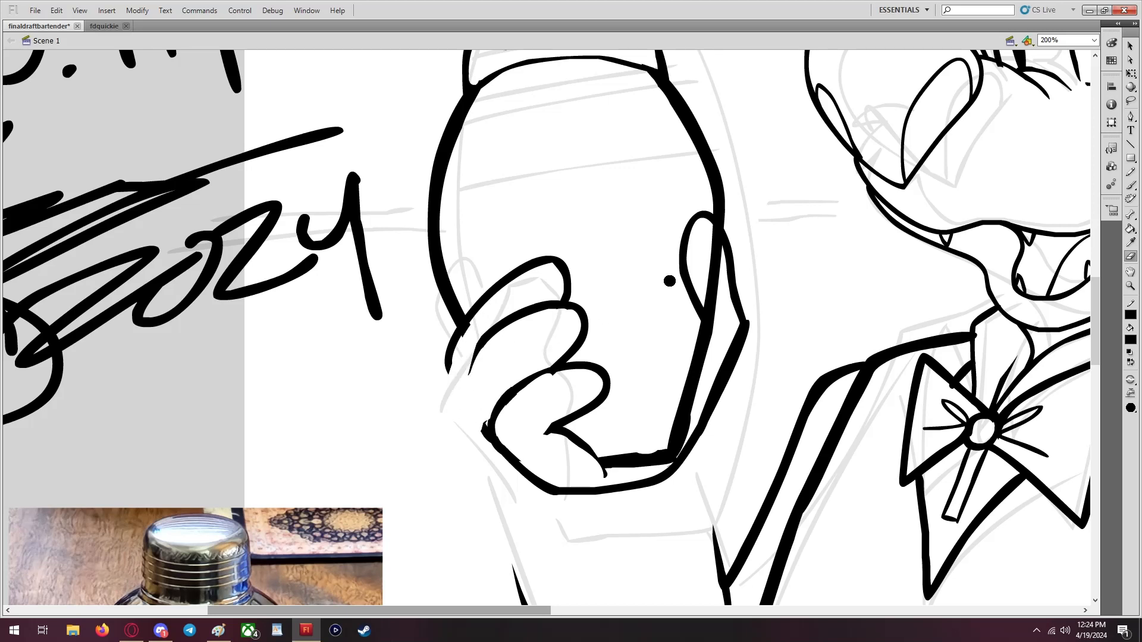
mouse_move(701, 259)
left_mouse_down()
mouse_move(720, 330)
mouse_move(708, 226)
mouse_move(714, 260)
left_mouse_up()
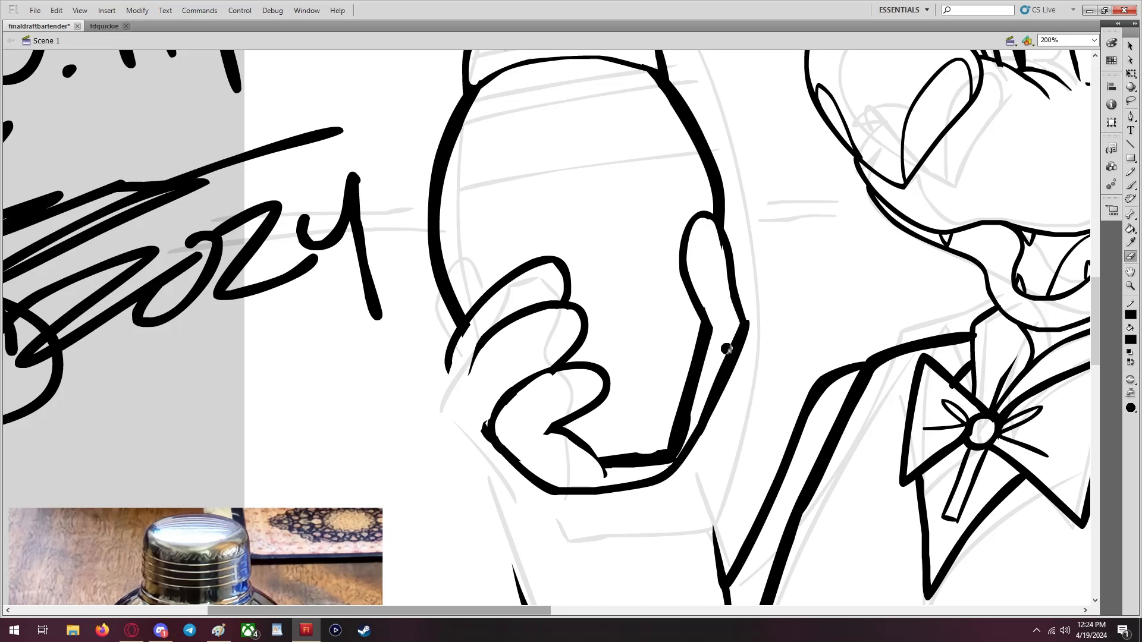
mouse_move(731, 344)
left_mouse_down()
mouse_move(675, 483)
mouse_move(744, 320)
mouse_move(721, 400)
left_mouse_up()
Examine the hand and shaker against the reference photo and the whole character at different zoom levels
scroll(851, 260, "up", 3)
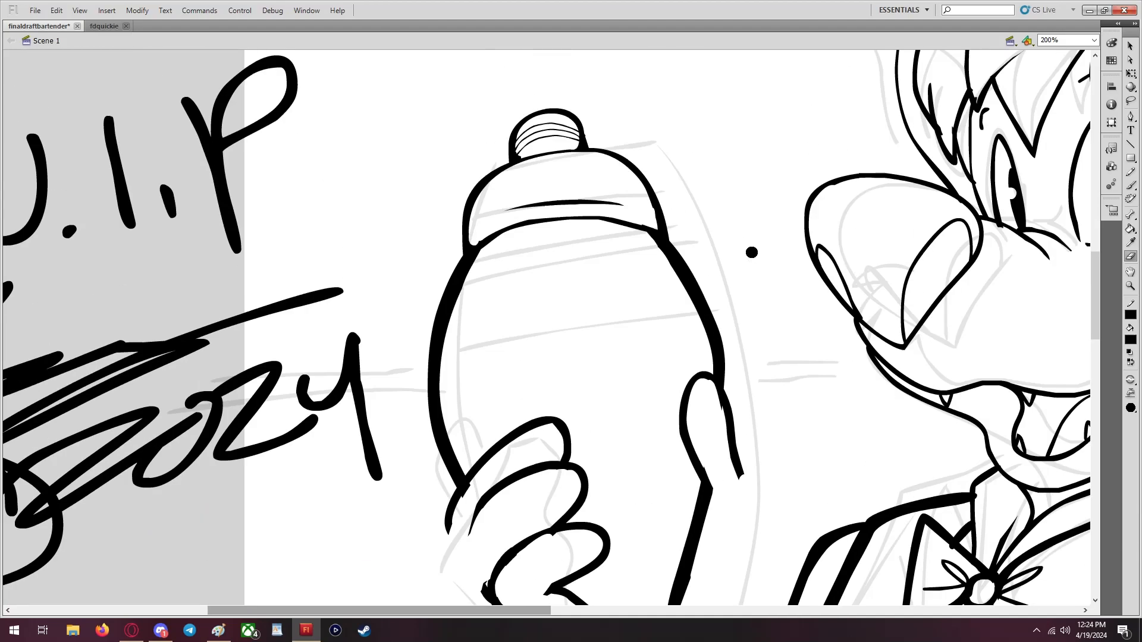
scroll(632, 262, "down", 9)
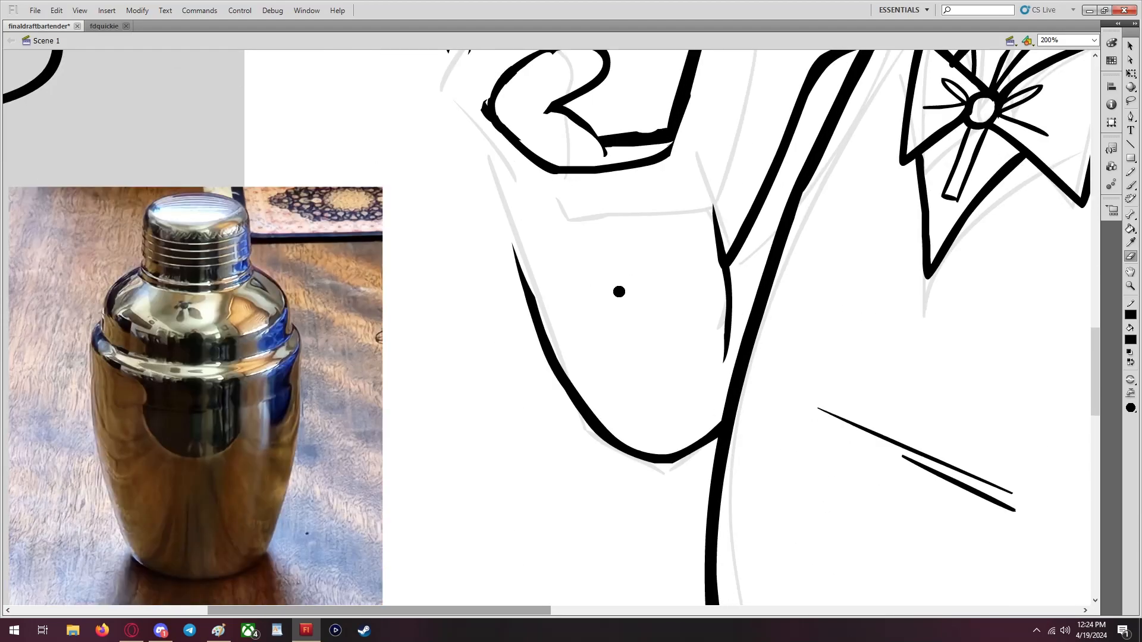
scroll(617, 288, "up", 1)
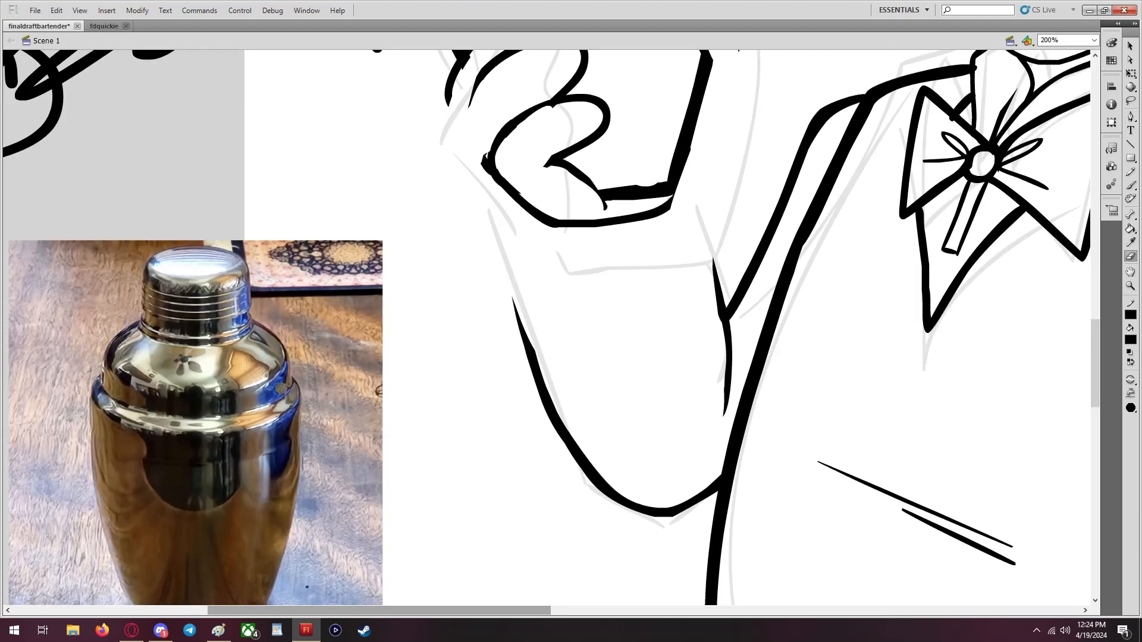
scroll(282, 388, "up", 9)
scroll(559, 373, "down", 3)
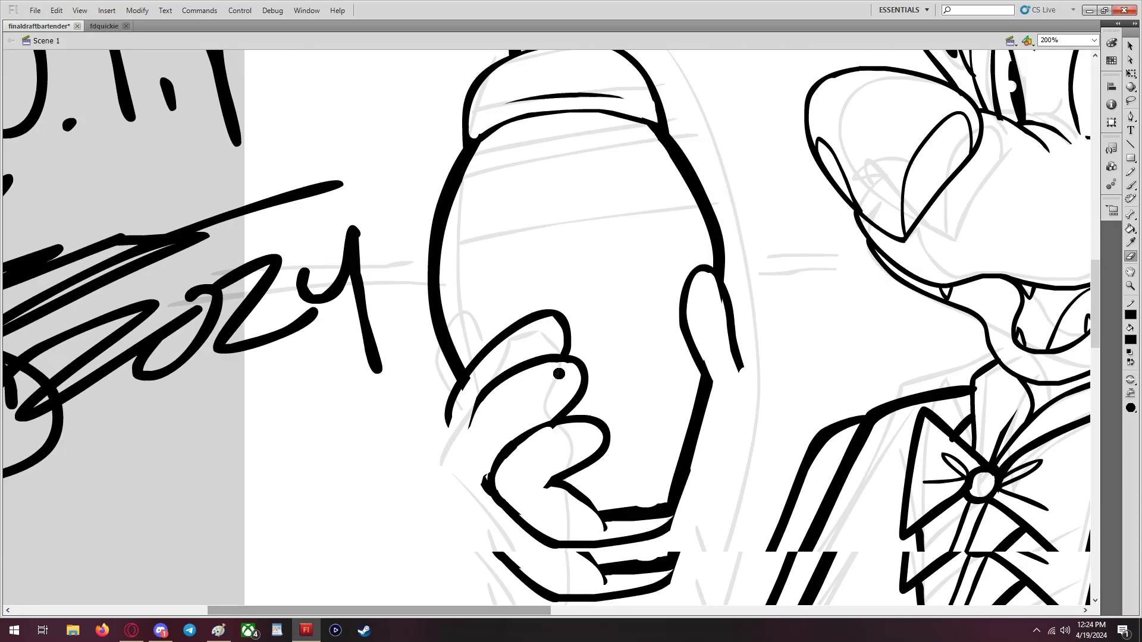
left_click(1093, 40)
left_click(1078, 95)
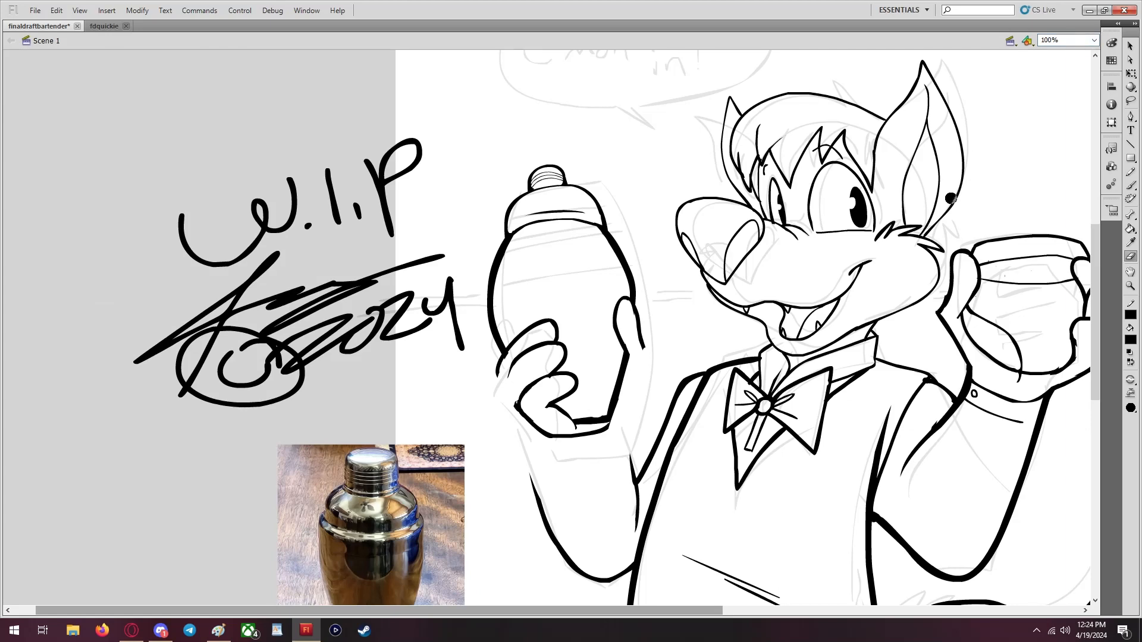
left_click(1093, 40)
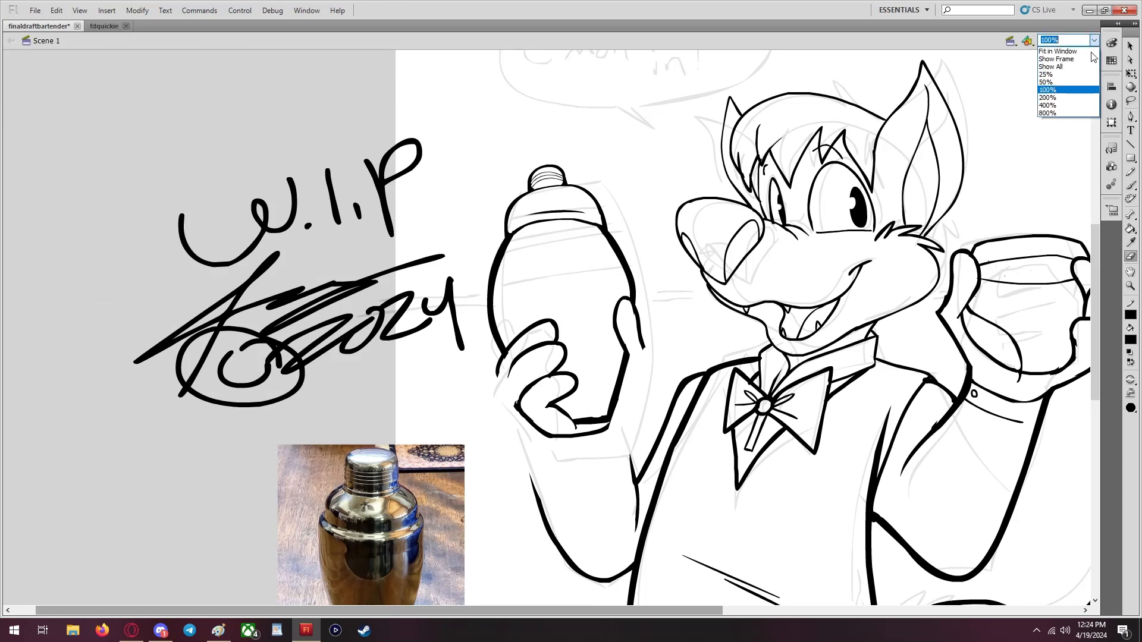
left_click(1063, 107)
scroll(821, 216, "down", 3)
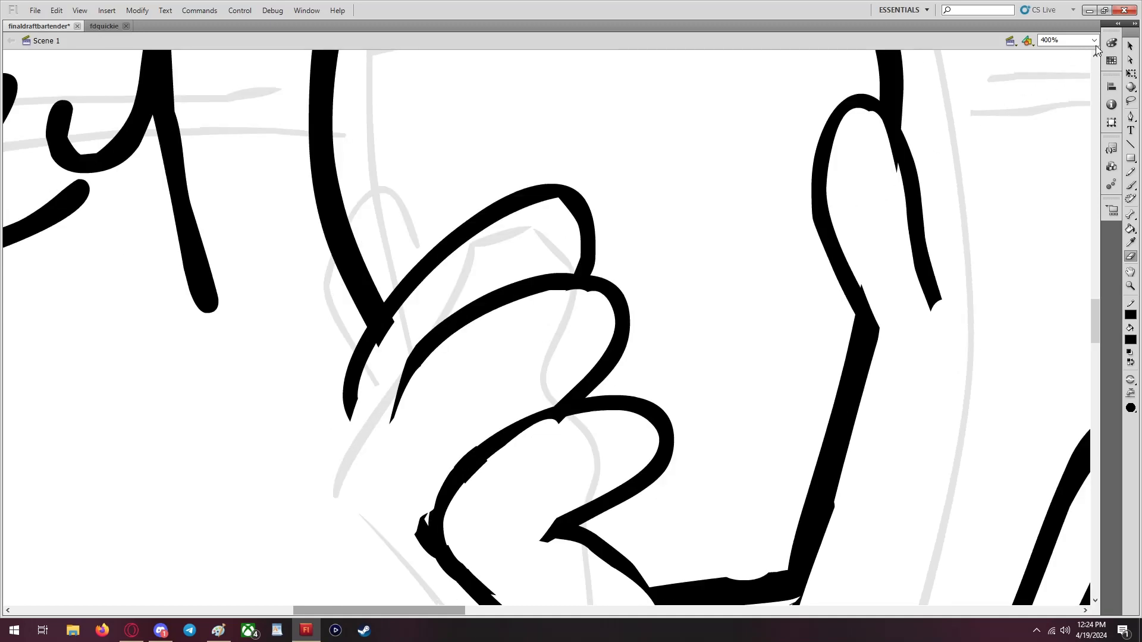
Redraw the hand's outer outline from the thumb around the palm to the knuckles with a slightly smaller brush, closing the finger gaps
left_click(1093, 40)
left_click(1064, 101)
scroll(1032, 215, "down", 3)
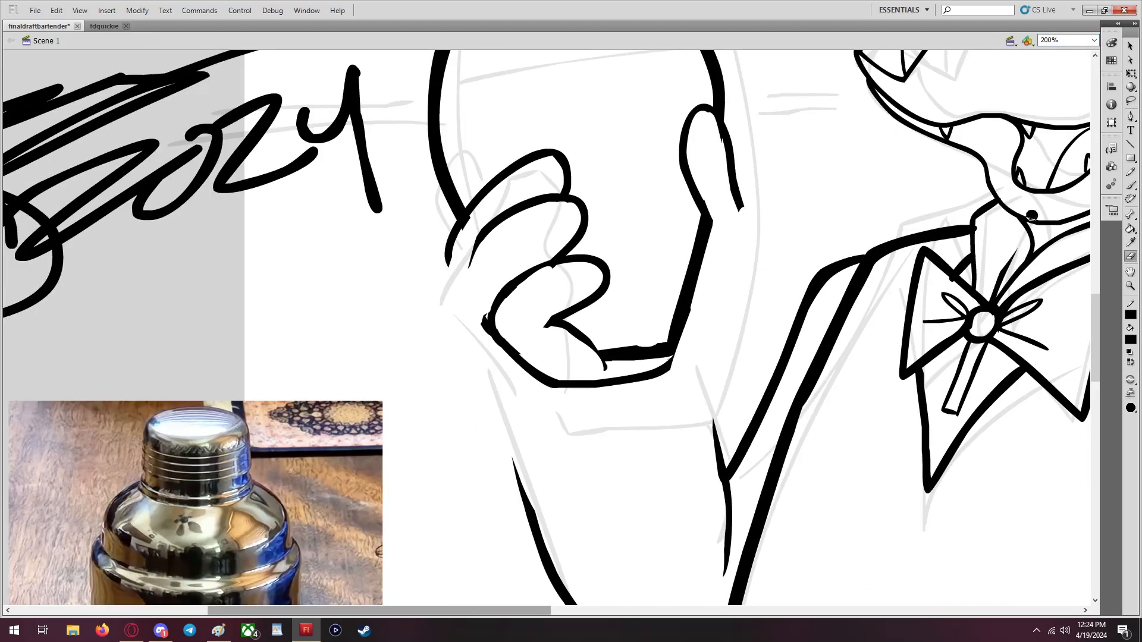
left_click(1131, 185)
left_click(1131, 423)
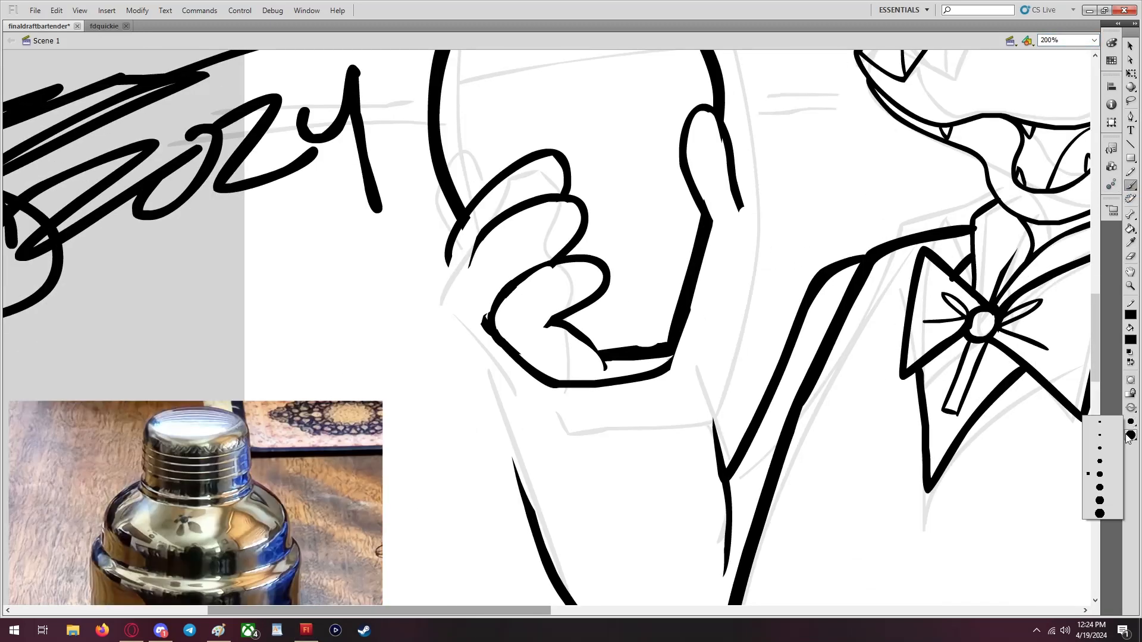
left_click(1106, 461)
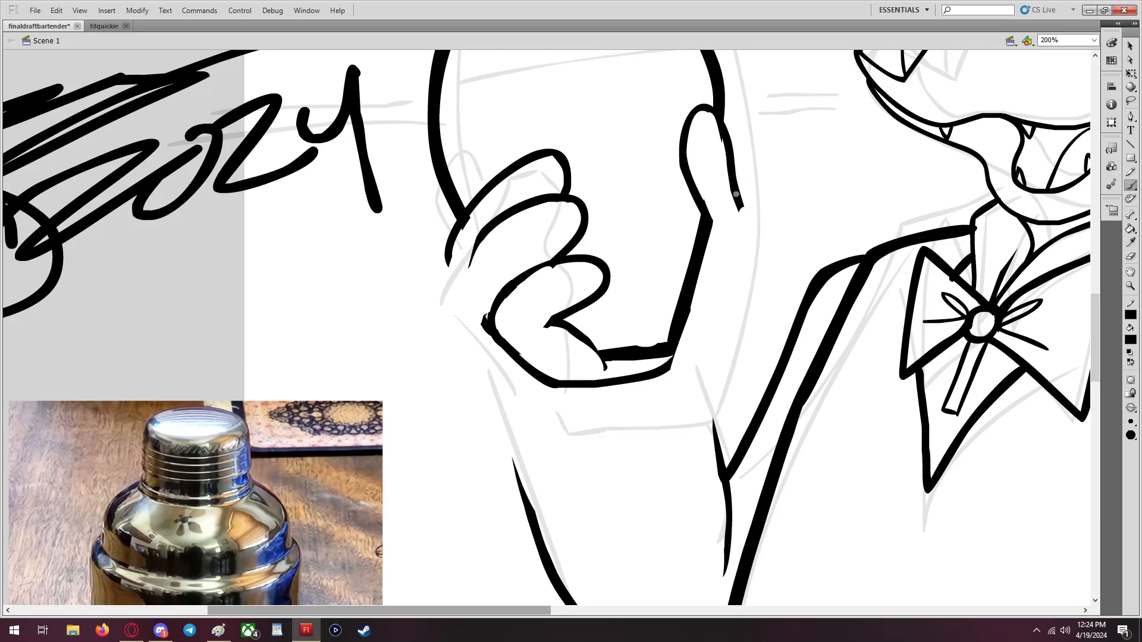
mouse_move(735, 194)
left_mouse_down()
mouse_move(747, 264)
mouse_move(677, 392)
mouse_move(582, 404)
mouse_move(526, 385)
mouse_move(490, 343)
left_mouse_up()
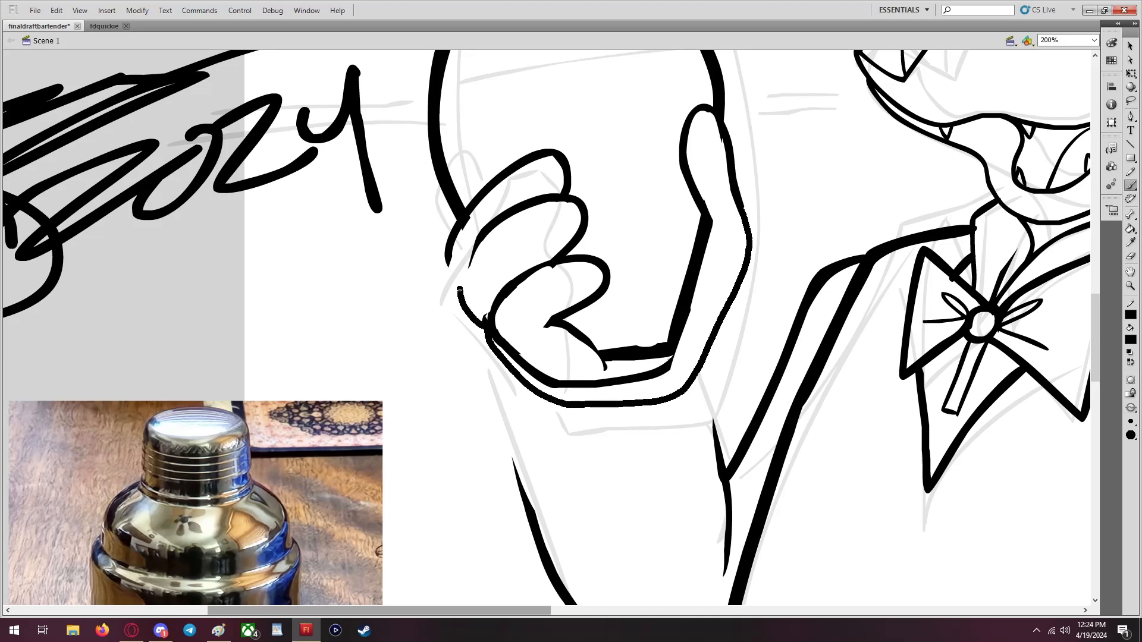
left_click_drag(471, 245, 468, 267)
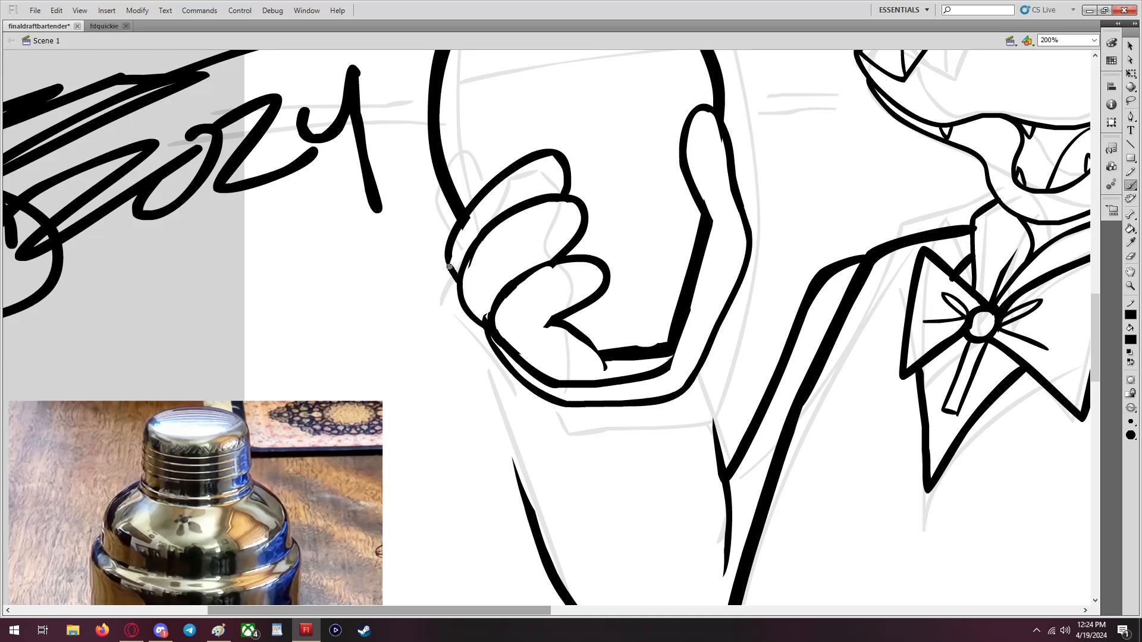
Erase the old inner palm outline and sections of the new outer outline beneath the shaker's base
left_click(1131, 256)
mouse_move(684, 351)
left_mouse_down()
mouse_move(657, 375)
mouse_move(667, 368)
mouse_move(558, 383)
mouse_move(497, 328)
mouse_move(558, 387)
mouse_move(538, 344)
left_mouse_up()
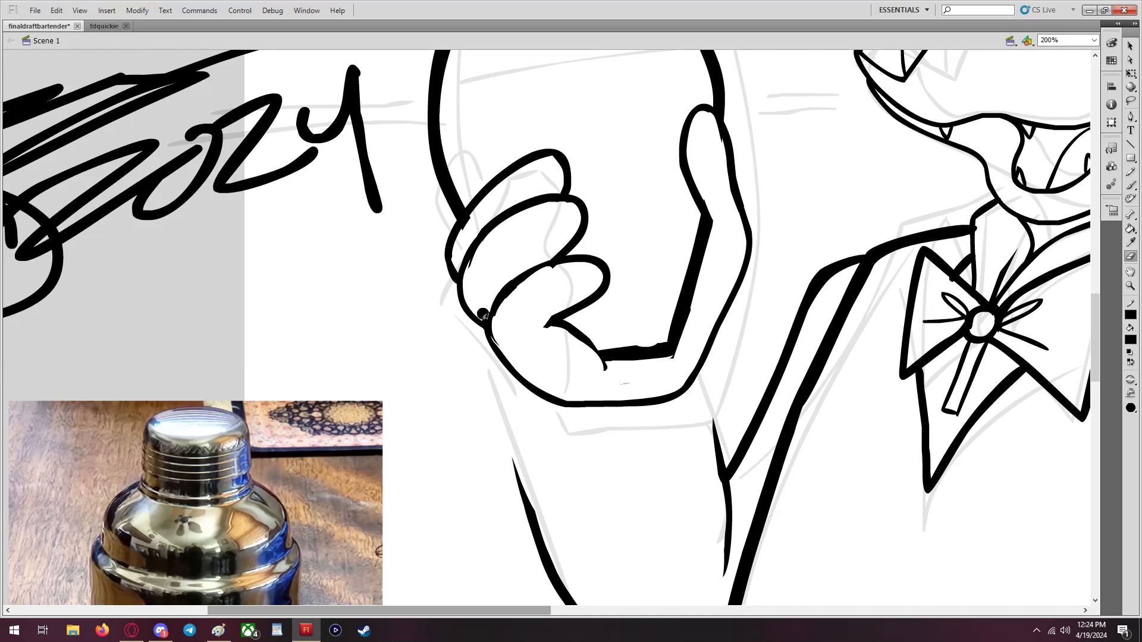
mouse_move(690, 364)
left_mouse_down()
mouse_move(606, 395)
mouse_move(594, 372)
left_mouse_up()
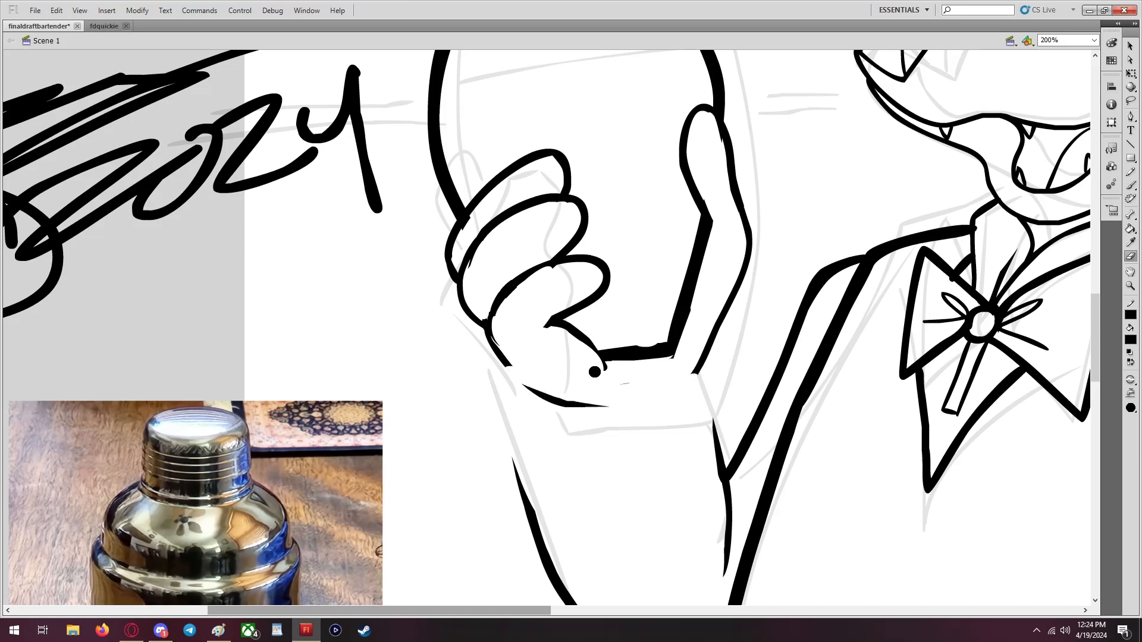
Lasso the three long fingers together with the leftover palm lines below them and delete the selection
scroll(594, 372, "up", 3)
left_click(1130, 101)
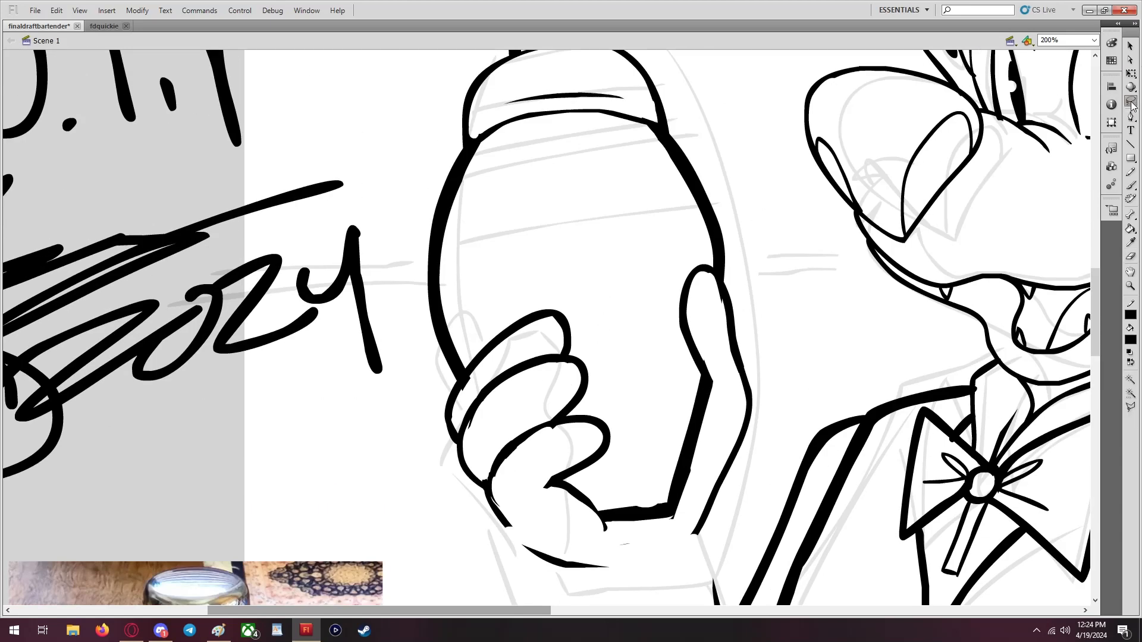
scroll(547, 327, "down", 2)
left_click_drag(445, 349, 601, 477)
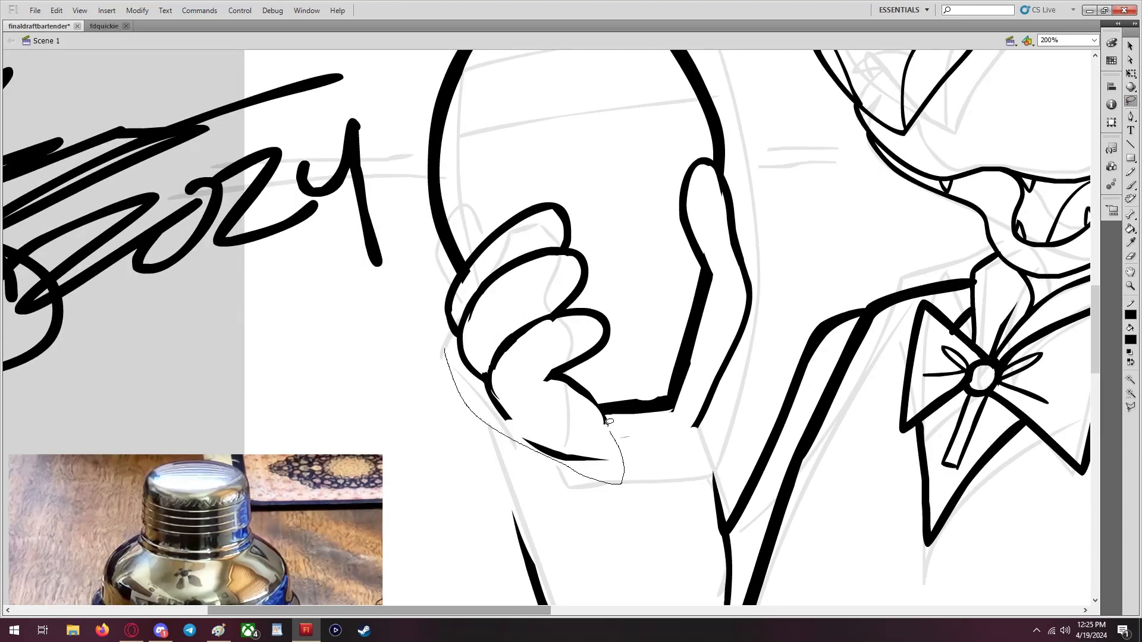
mouse_move(607, 422)
left_mouse_down()
mouse_move(623, 364)
mouse_move(611, 202)
mouse_move(524, 157)
mouse_move(474, 247)
mouse_move(389, 357)
left_mouse_up()
key("Delete")
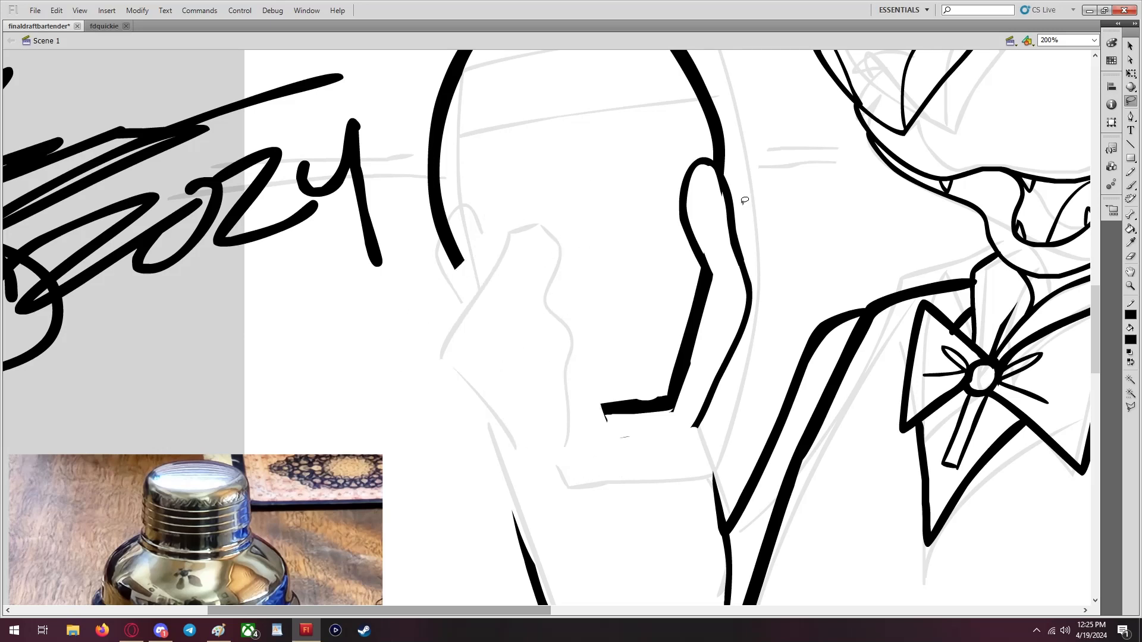
Ink three rounded fingertips at the shaker's lower edge and draw the shaker's thick base line across to its opposite side
left_click(1129, 186)
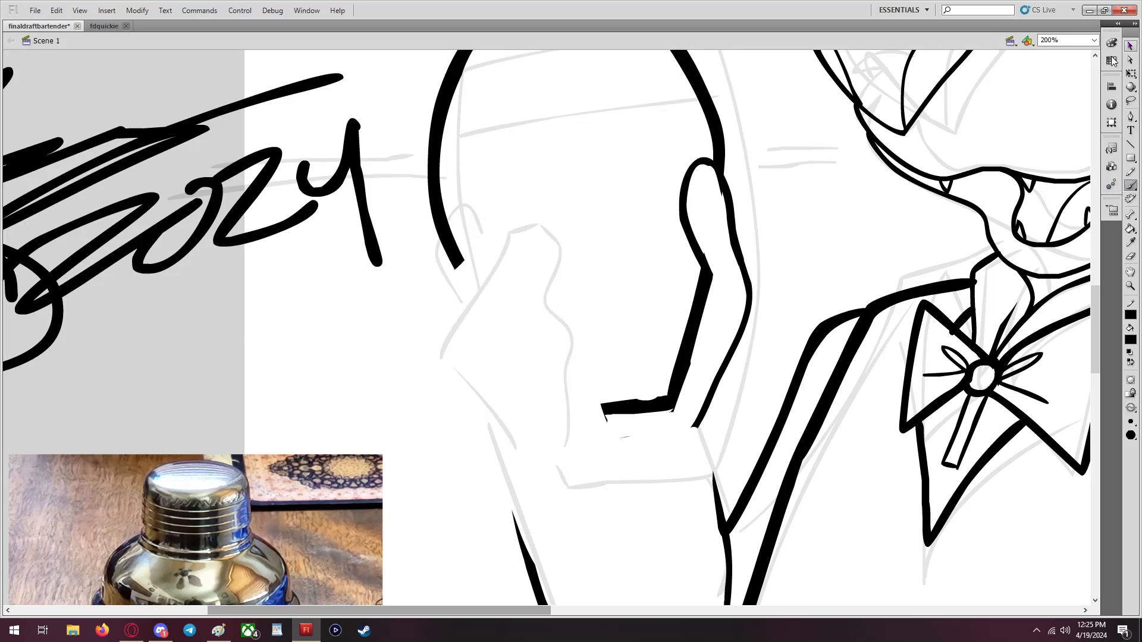
mouse_move(448, 308)
left_mouse_down()
mouse_move(429, 267)
mouse_move(459, 216)
mouse_move(488, 214)
mouse_move(496, 260)
mouse_move(444, 305)
mouse_move(462, 344)
mouse_move(437, 333)
mouse_move(437, 299)
mouse_move(472, 265)
mouse_move(505, 282)
mouse_move(498, 325)
mouse_move(454, 340)
mouse_move(491, 341)
mouse_move(460, 338)
mouse_move(445, 376)
mouse_move(469, 392)
mouse_move(504, 387)
mouse_move(509, 356)
mouse_move(483, 336)
left_mouse_up()
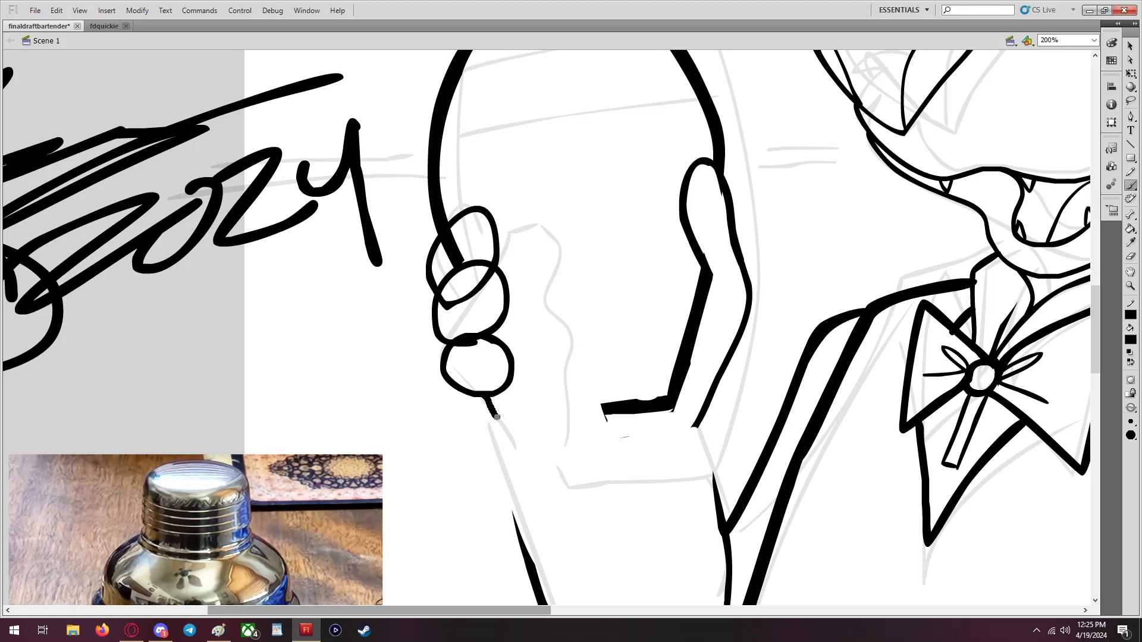
left_click_drag(496, 416, 629, 410)
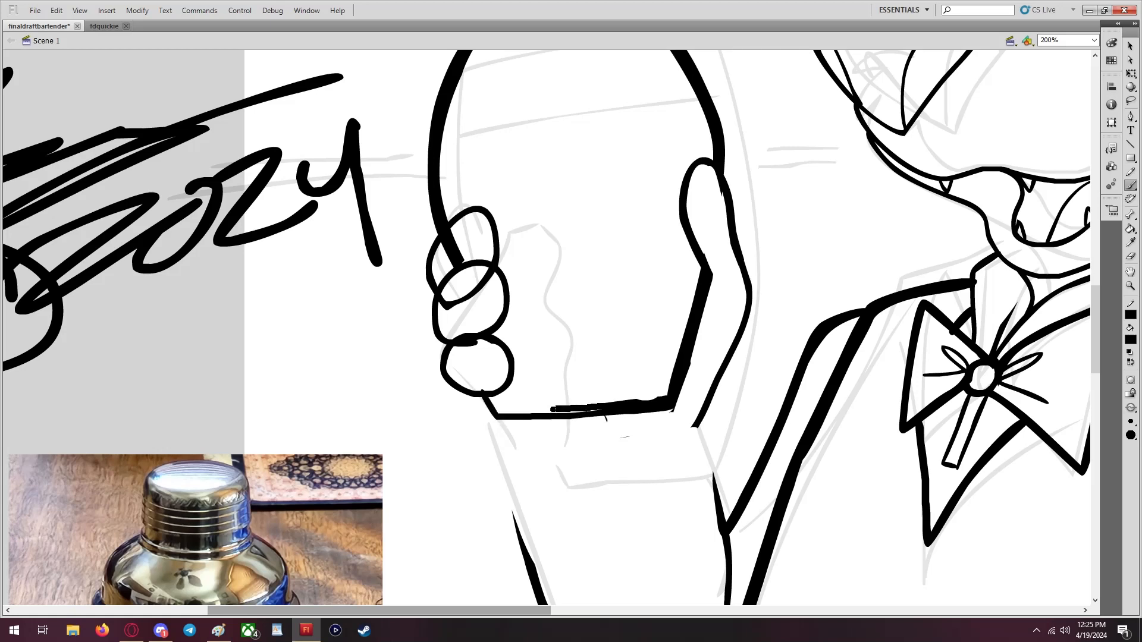
left_click_drag(553, 409, 497, 412)
Erase the uppermost fingertip with the shaker outline running through it and clean the excess ink where the fingers overlap
left_click(1130, 255)
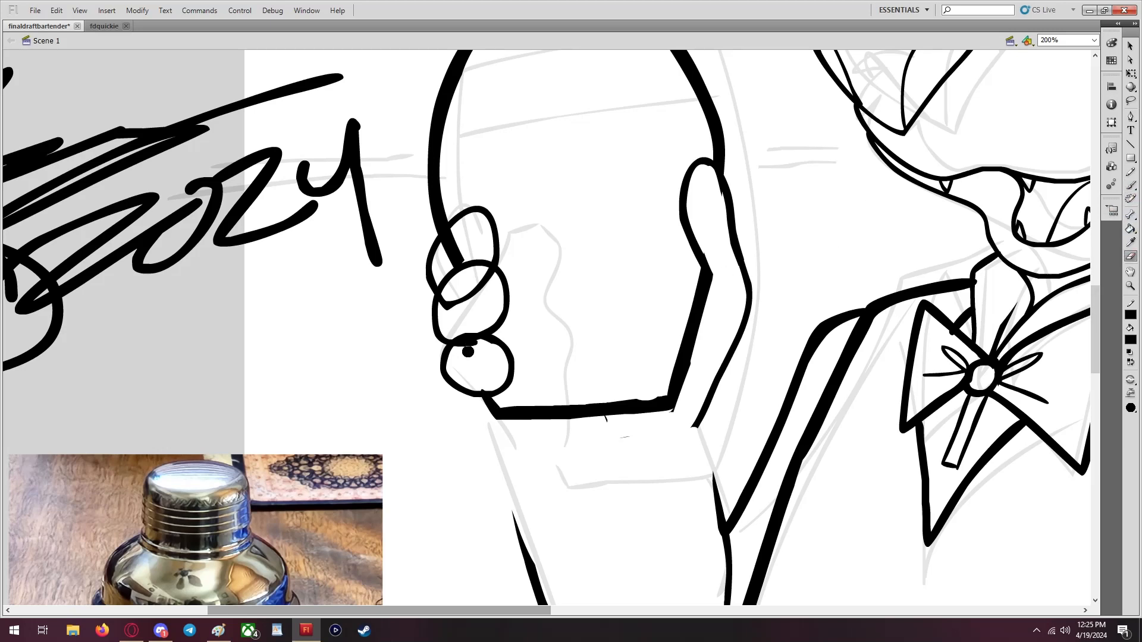
left_click_drag(480, 346, 455, 355)
mouse_move(482, 293)
left_mouse_down()
mouse_move(470, 290)
mouse_move(454, 310)
left_mouse_up()
mouse_move(468, 206)
left_mouse_down()
mouse_move(429, 263)
mouse_move(464, 204)
mouse_move(450, 228)
mouse_move(482, 199)
mouse_move(501, 260)
mouse_move(475, 235)
mouse_move(451, 246)
mouse_move(476, 246)
mouse_move(421, 292)
left_mouse_up()
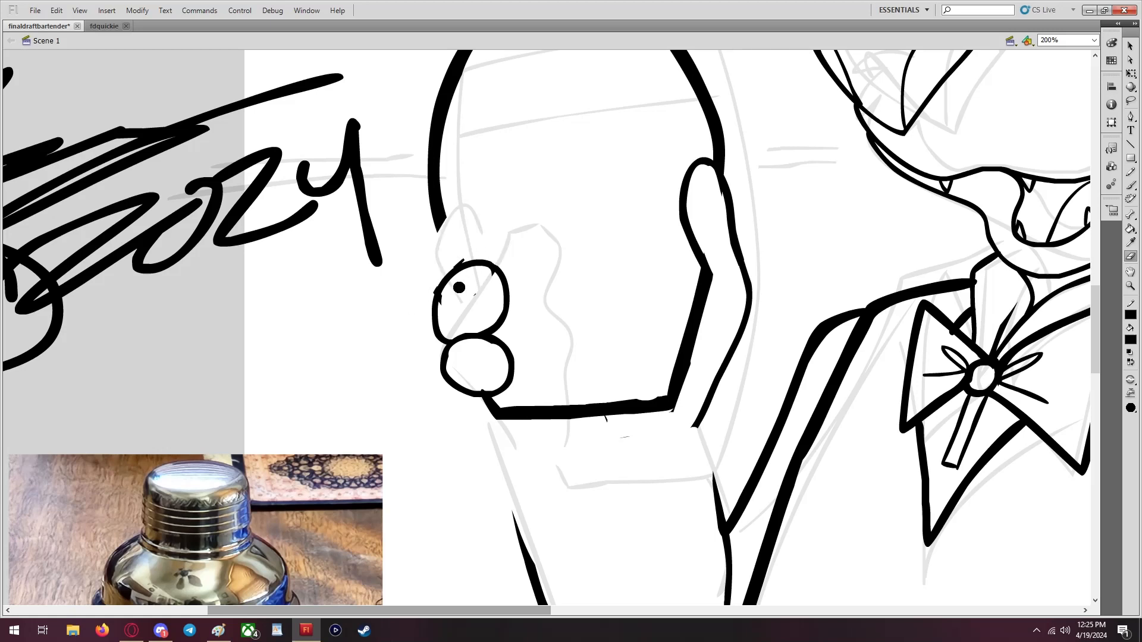
Redraw the uppermost finger as an oval outside the shaker's edge and extend the shaker's side line down to the middle finger
left_click(1130, 187)
left_click_drag(422, 304, 399, 249)
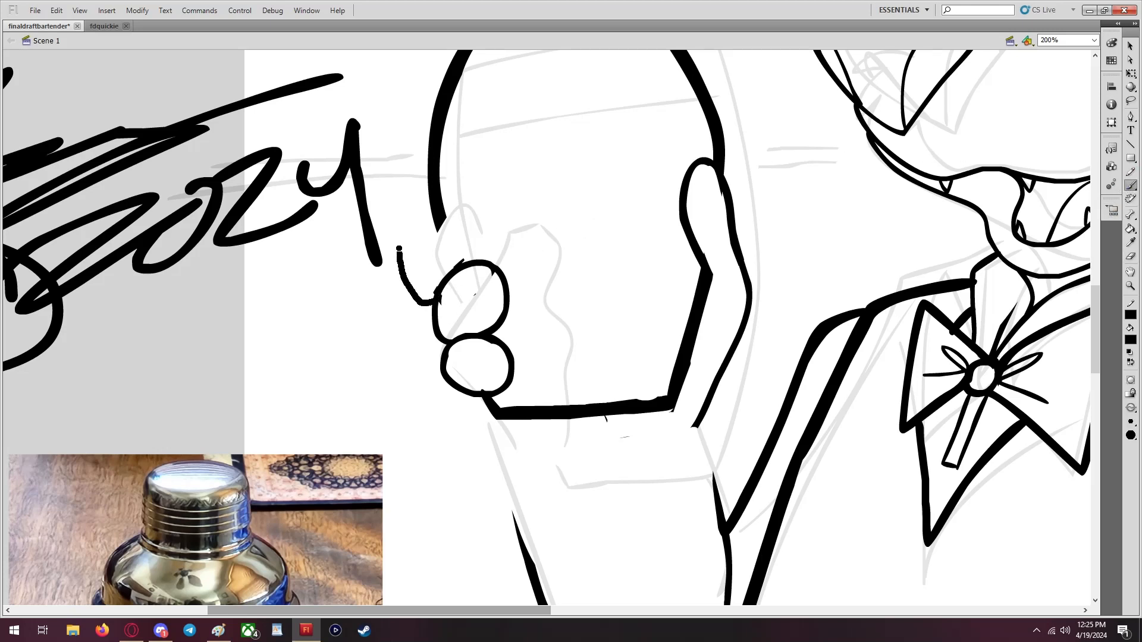
scroll(465, 85, "up", 2)
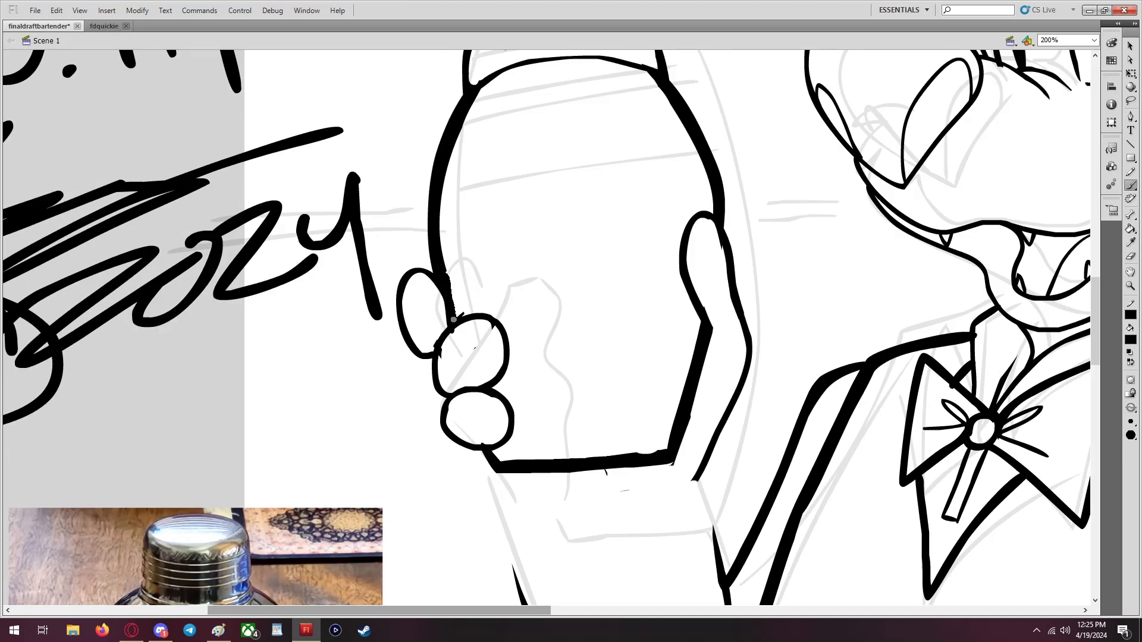
left_click_drag(453, 320, 454, 322)
scroll(523, 191, "up", 4)
scroll(558, 234, "down", 6)
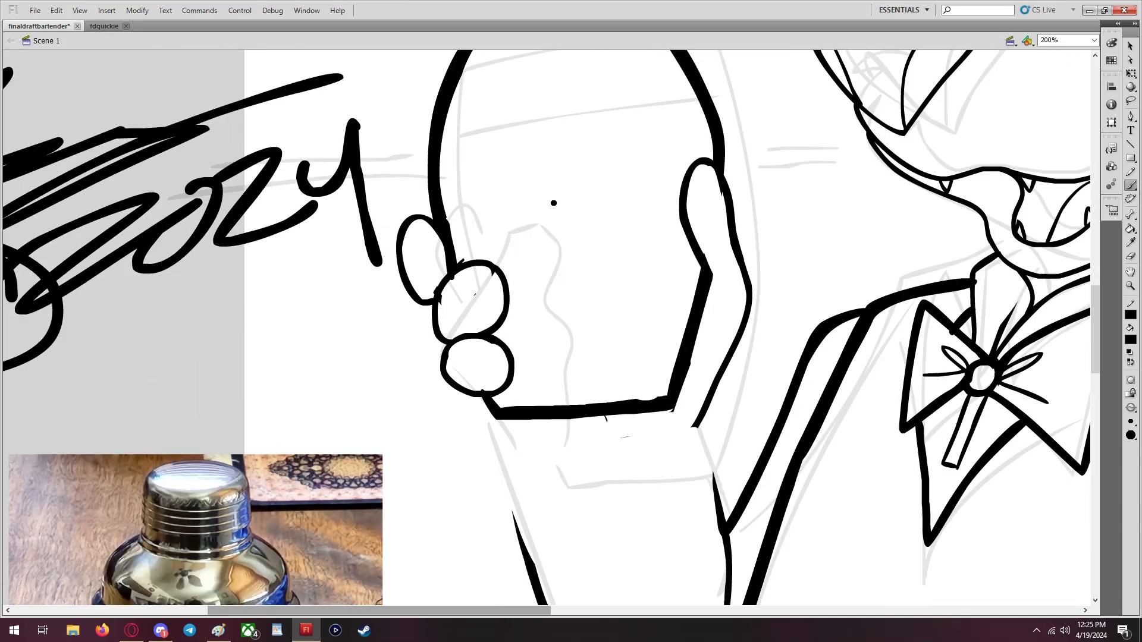
Draw the outer palm line beneath the shaker's base from the lowest finger to the thumb side of the hand
scroll(553, 202, "down", 6)
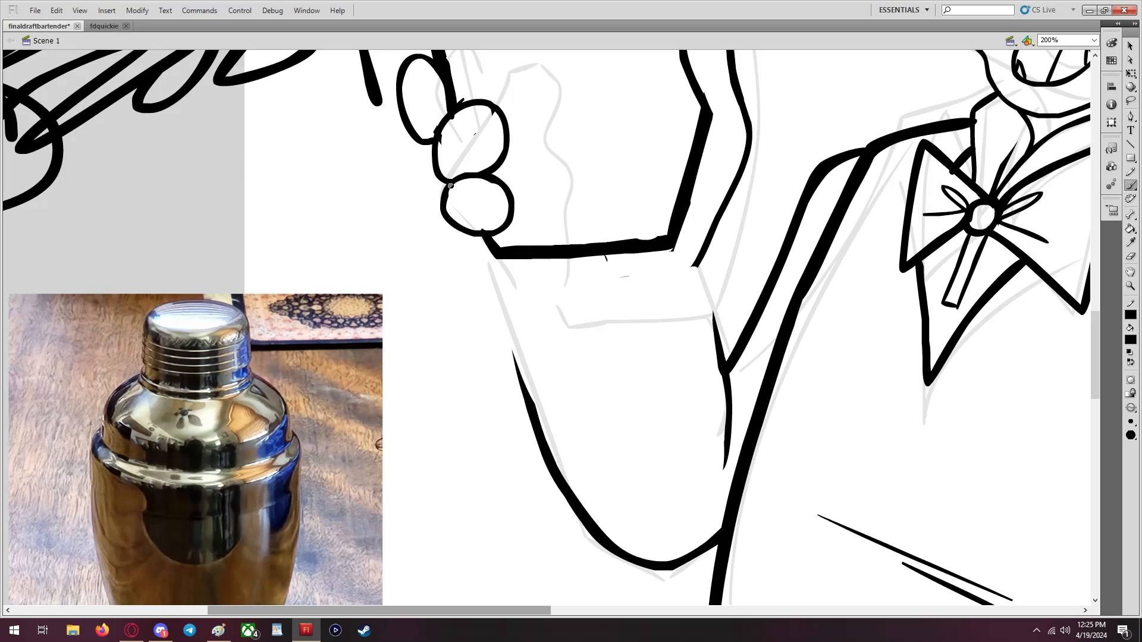
mouse_move(450, 186)
left_mouse_down()
mouse_move(454, 235)
mouse_move(506, 285)
mouse_move(619, 286)
mouse_move(687, 269)
left_mouse_up()
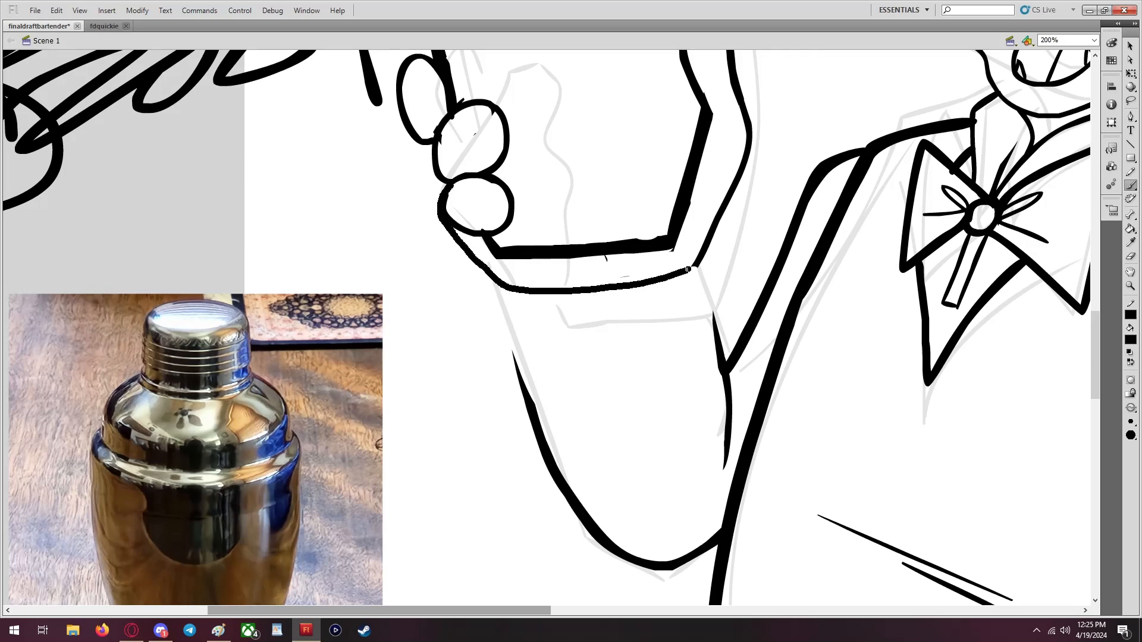
scroll(695, 262, "up", 8)
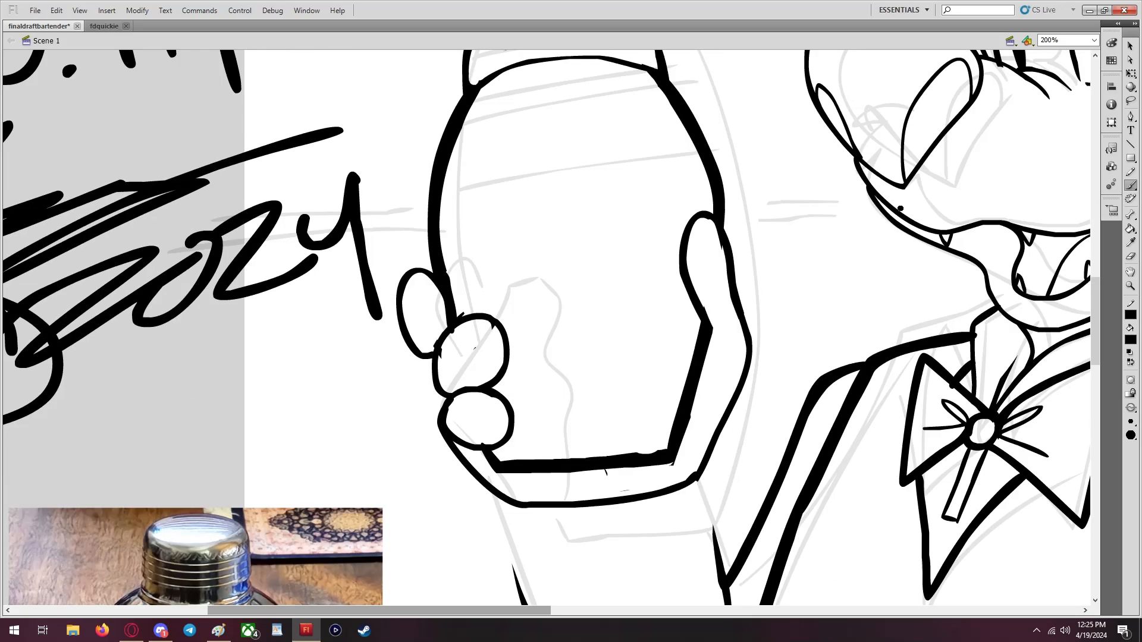
Lasso the W.I.P signature with its 2024 date, scale it down and move it beside the canvas edge
left_click(1093, 40)
left_click(1056, 95)
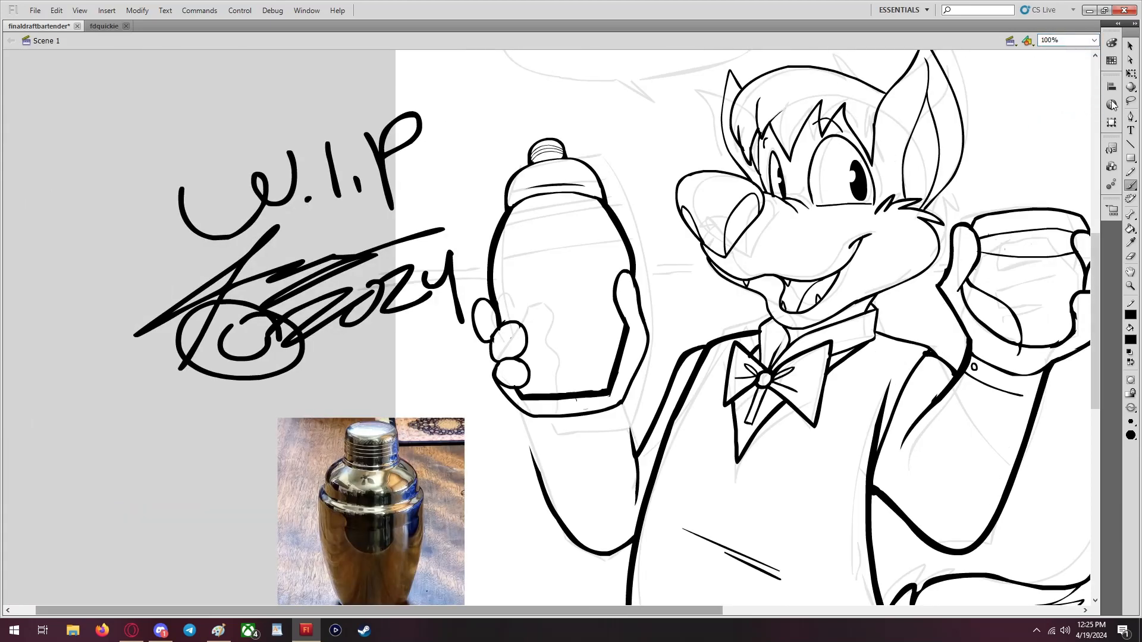
left_click(1130, 101)
mouse_move(101, 240)
left_mouse_down()
mouse_move(111, 387)
mouse_move(164, 422)
mouse_move(439, 346)
left_mouse_up()
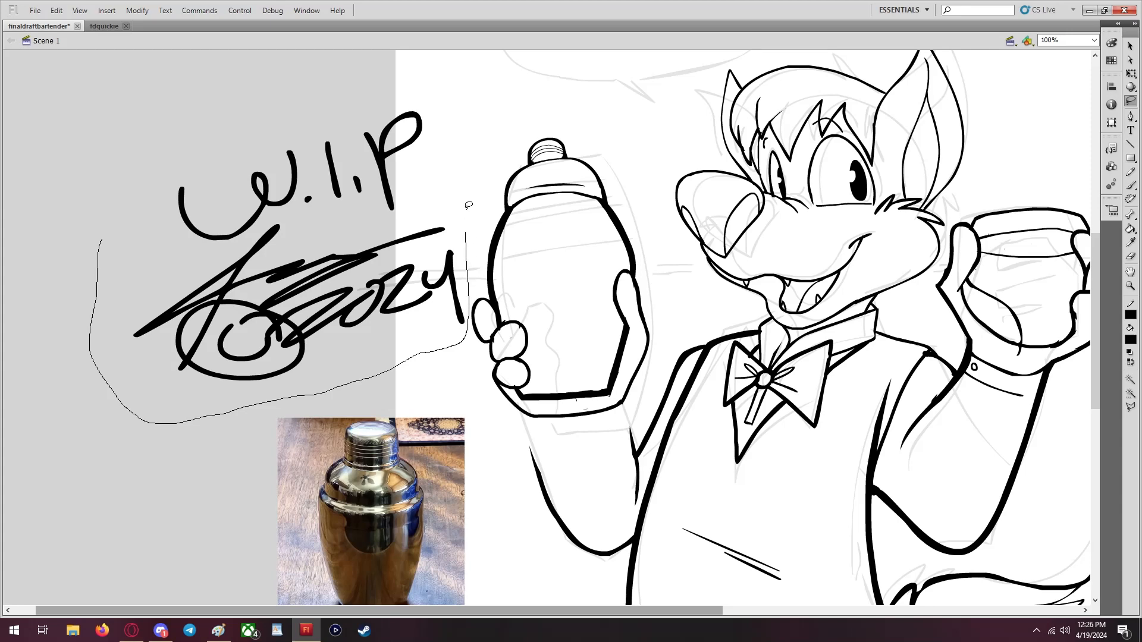
mouse_move(469, 205)
left_mouse_down()
mouse_move(53, 300)
mouse_move(66, 267)
left_mouse_up()
left_click(1131, 73)
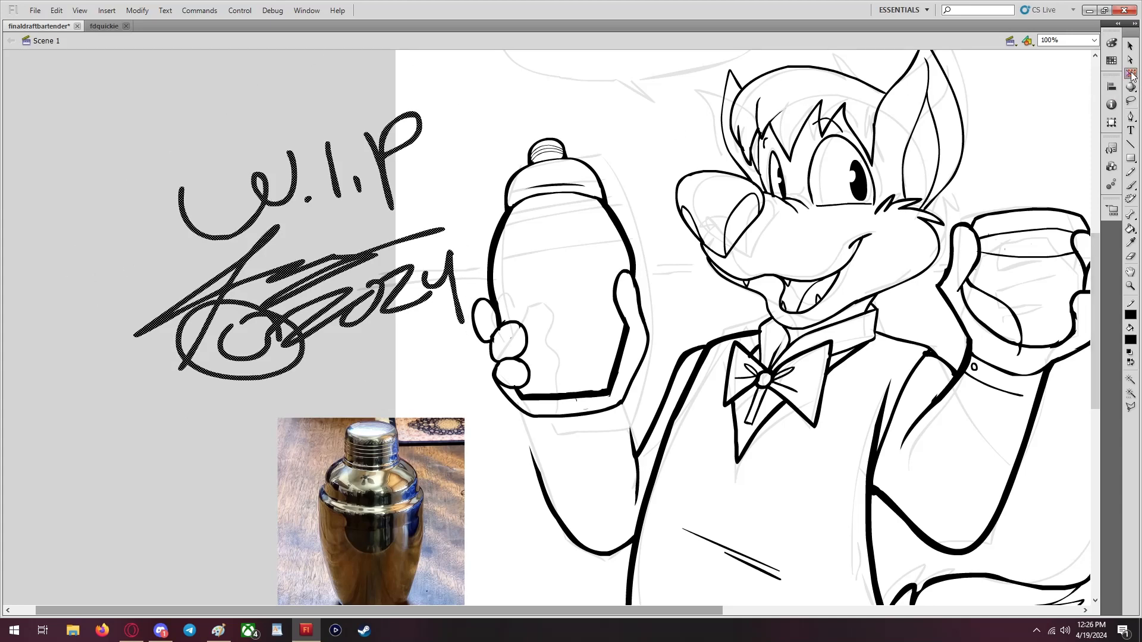
mouse_move(466, 111)
left_mouse_down()
mouse_move(420, 156)
mouse_move(327, 206)
mouse_move(295, 255)
mouse_move(348, 222)
left_mouse_up()
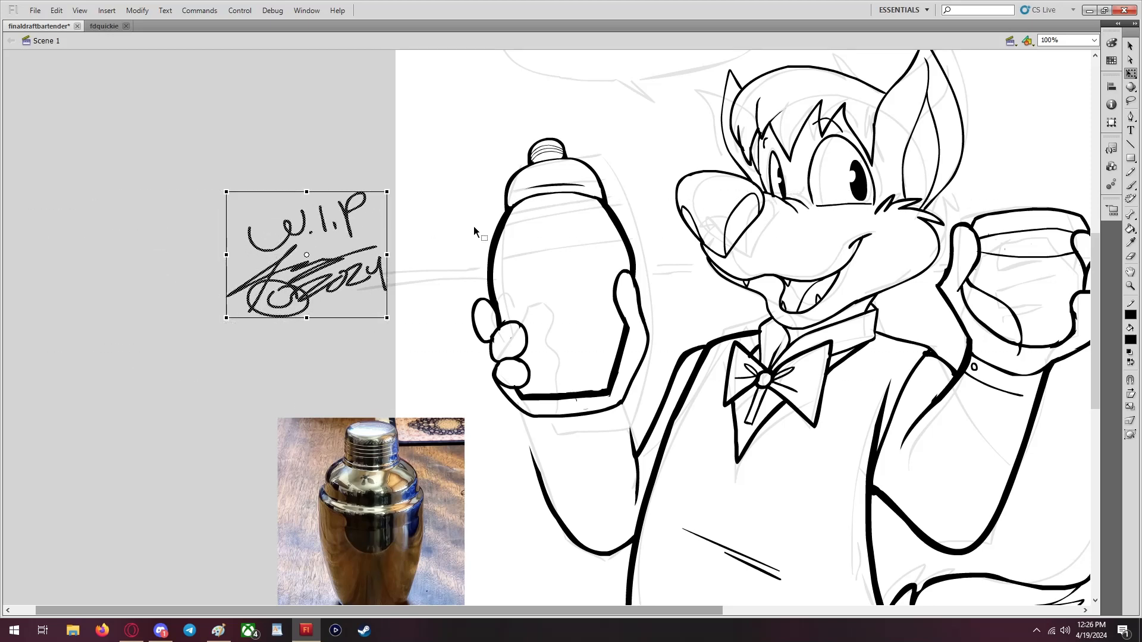
scroll(683, 237, "down", 3)
scroll(931, 69, "up", 3)
left_click(1093, 40)
left_click(1048, 97)
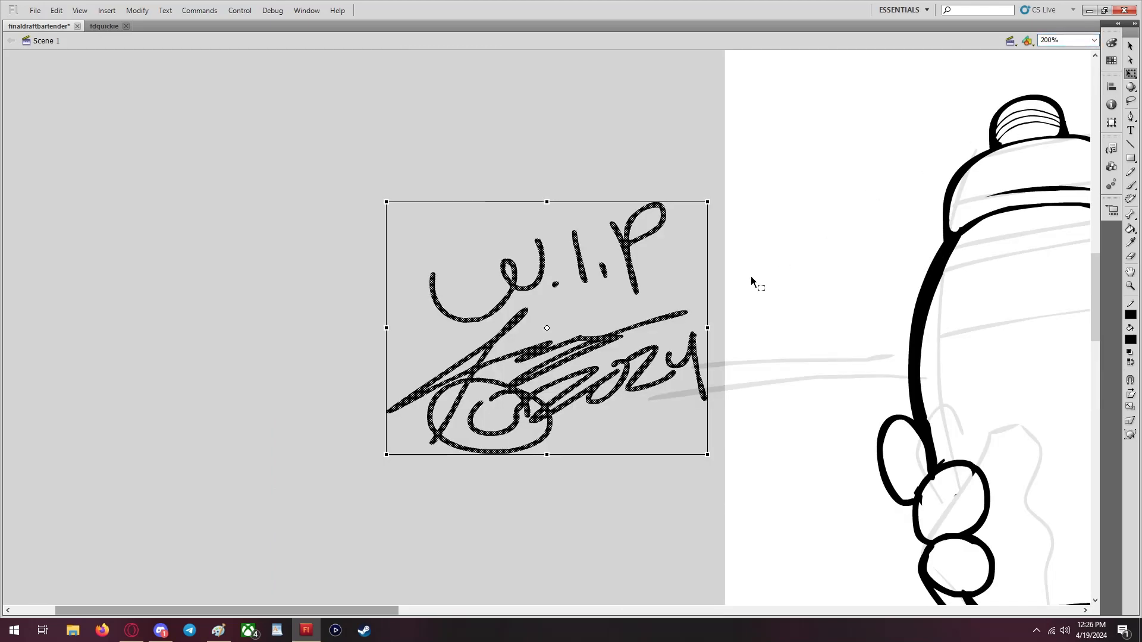
left_click(798, 514)
Lasso the old forearm and elbow lines beneath the hand holding the shaker and delete them
scroll(636, 522, "down", 5)
left_click_drag(363, 610, 520, 610)
scroll(528, 464, "down", 4)
scroll(523, 455, "down", 3)
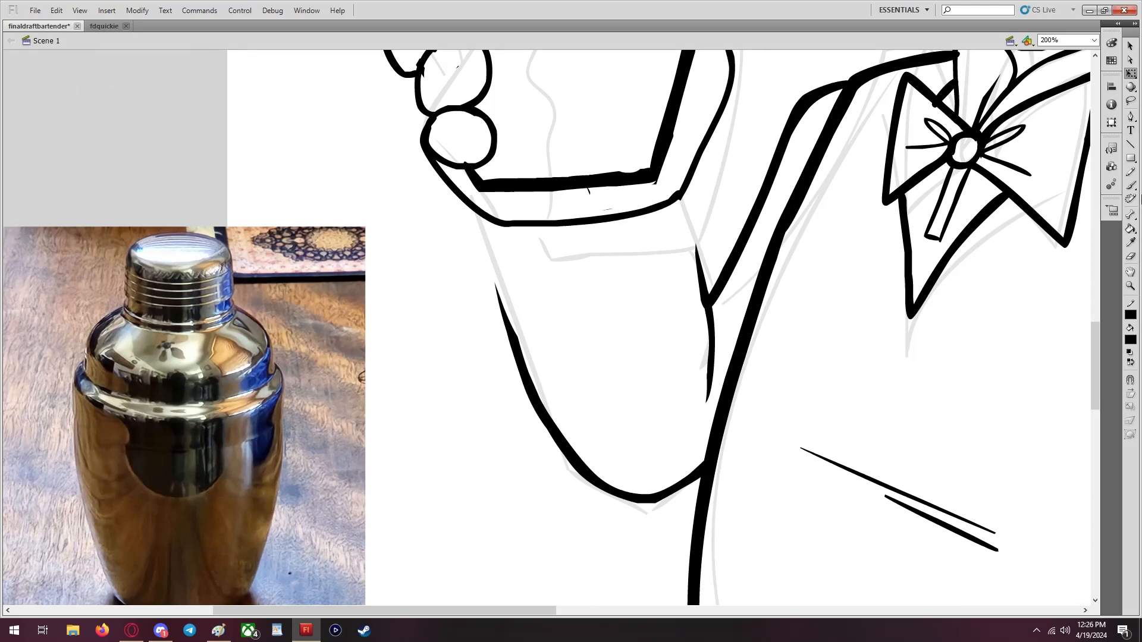
left_click(1130, 104)
mouse_move(474, 340)
left_mouse_down()
mouse_move(522, 447)
mouse_move(621, 545)
left_mouse_up()
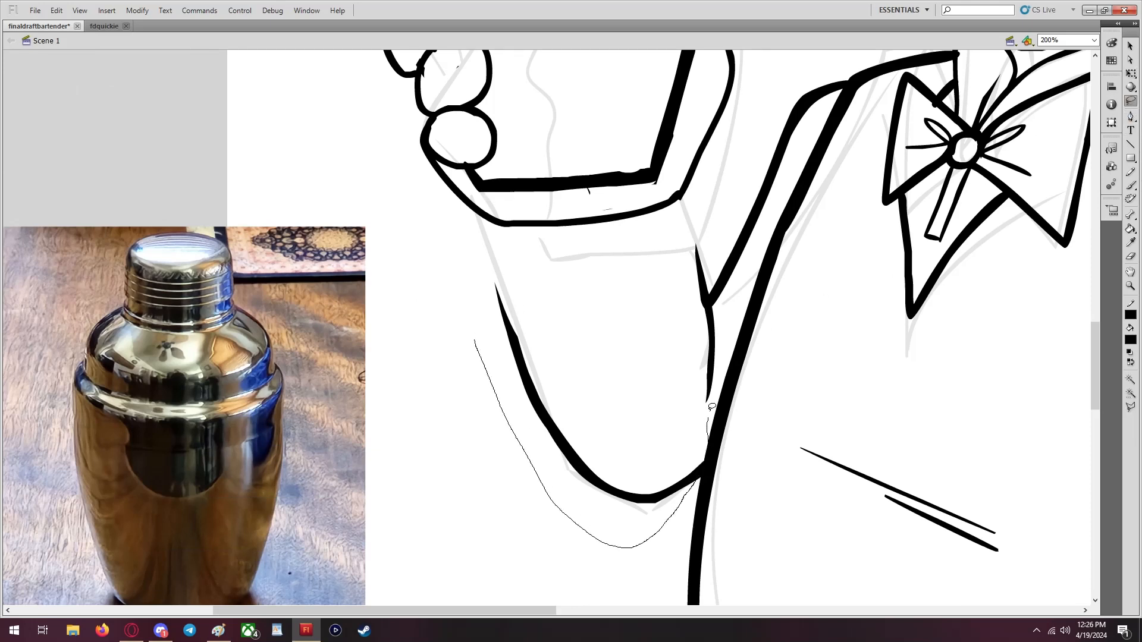
mouse_move(699, 229)
left_mouse_down()
mouse_move(484, 261)
mouse_move(423, 336)
left_mouse_up()
key("Delete")
Redraw both sides of the forearm from the palm down around the elbow to the torso with a larger brush
scroll(536, 366, "up", 5)
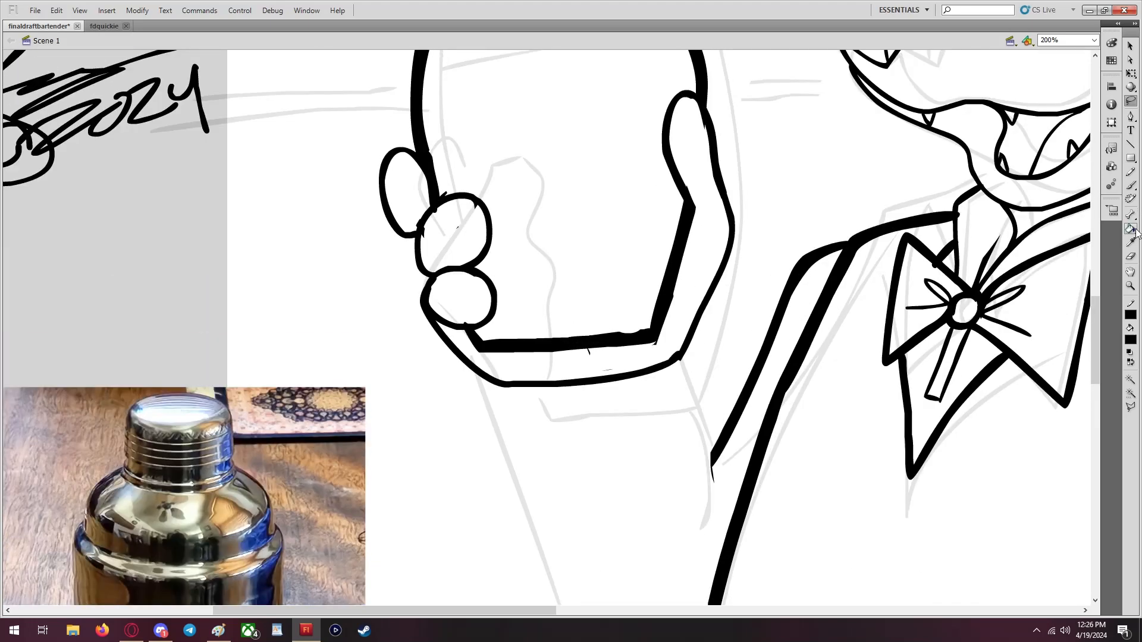
left_click(1130, 186)
left_click(1130, 422)
left_click(1099, 473)
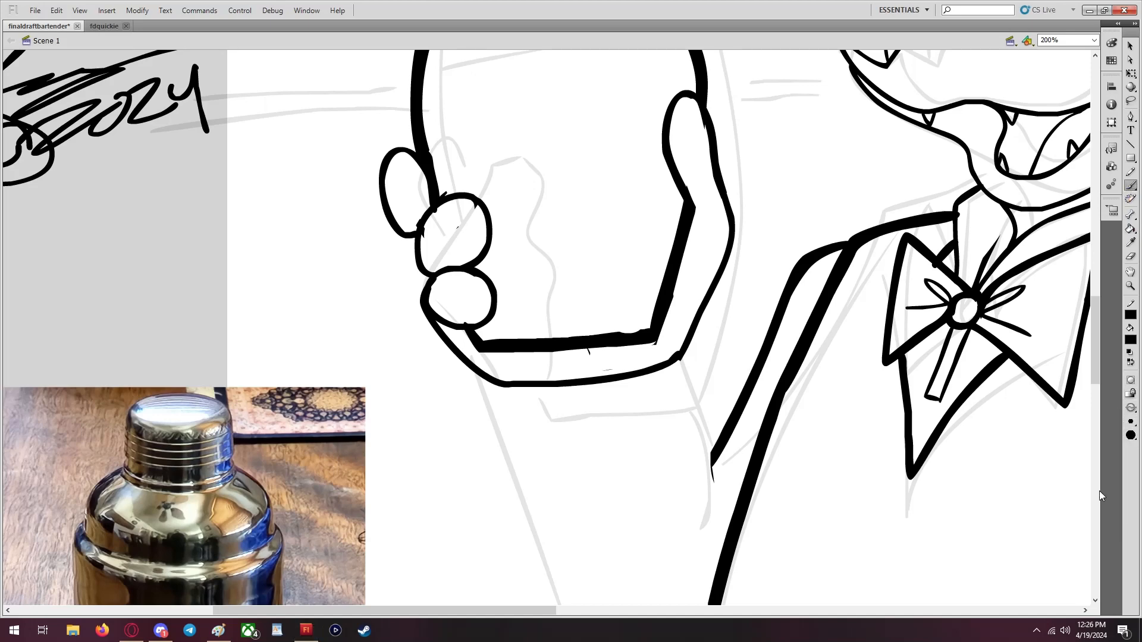
scroll(535, 344, "down", 5)
mouse_move(455, 188)
left_mouse_down()
mouse_move(573, 450)
mouse_move(628, 481)
mouse_move(688, 469)
mouse_move(720, 447)
left_mouse_up()
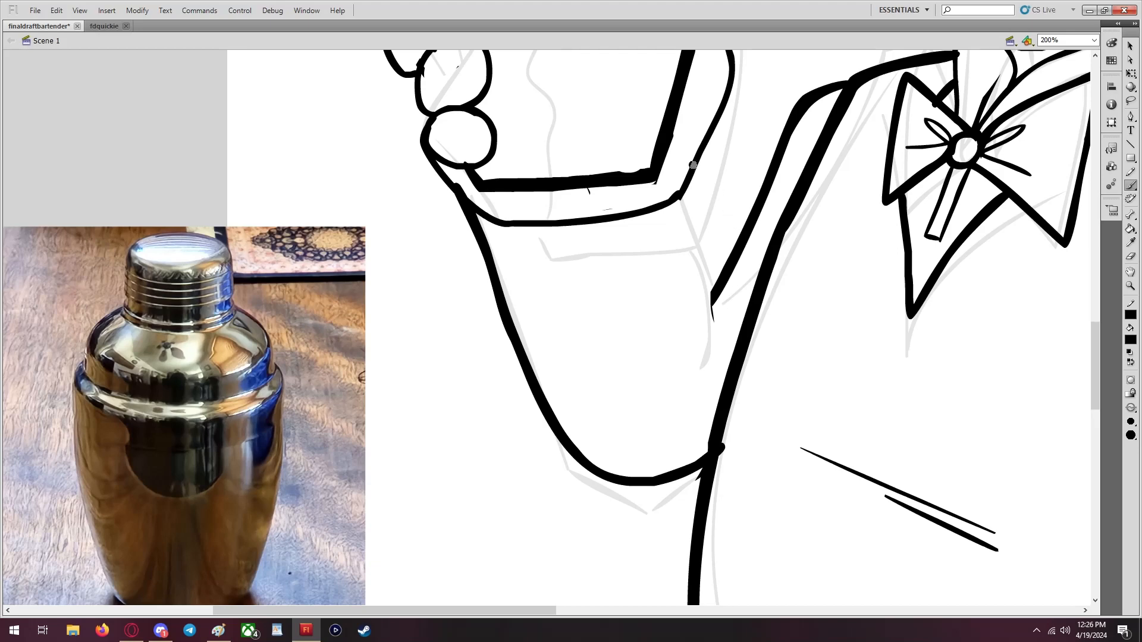
mouse_move(695, 168)
left_mouse_down()
mouse_move(728, 342)
mouse_move(705, 393)
left_mouse_up()
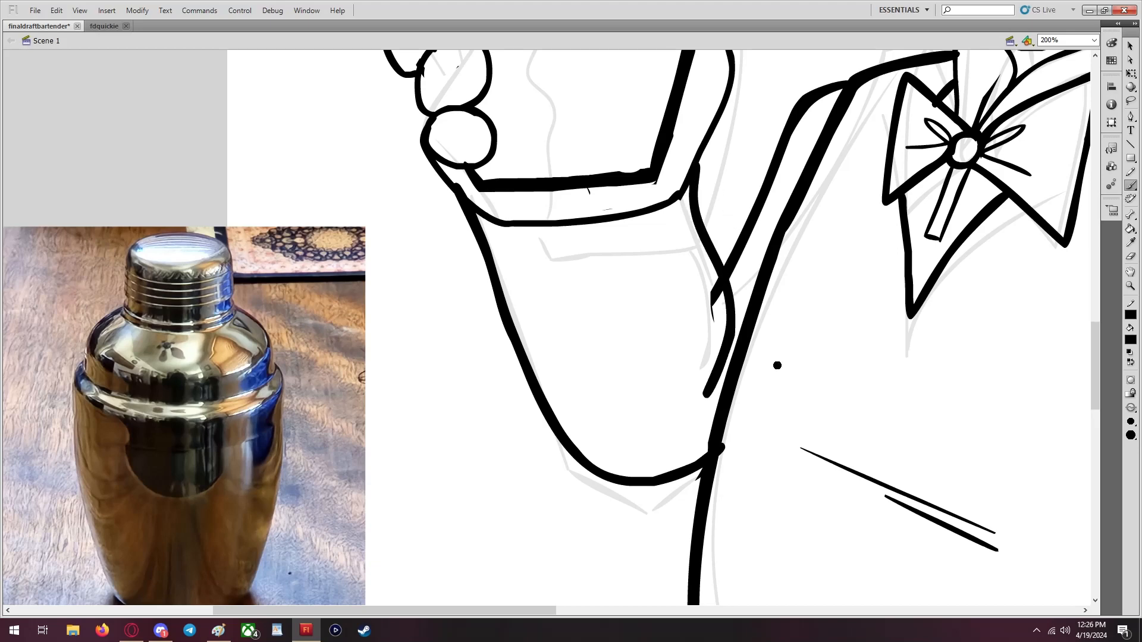
Erase the sleeve line's overlap inside the forearm and taper the lower end of the inner forearm line
scroll(777, 433, "up", 2)
left_click(1131, 255)
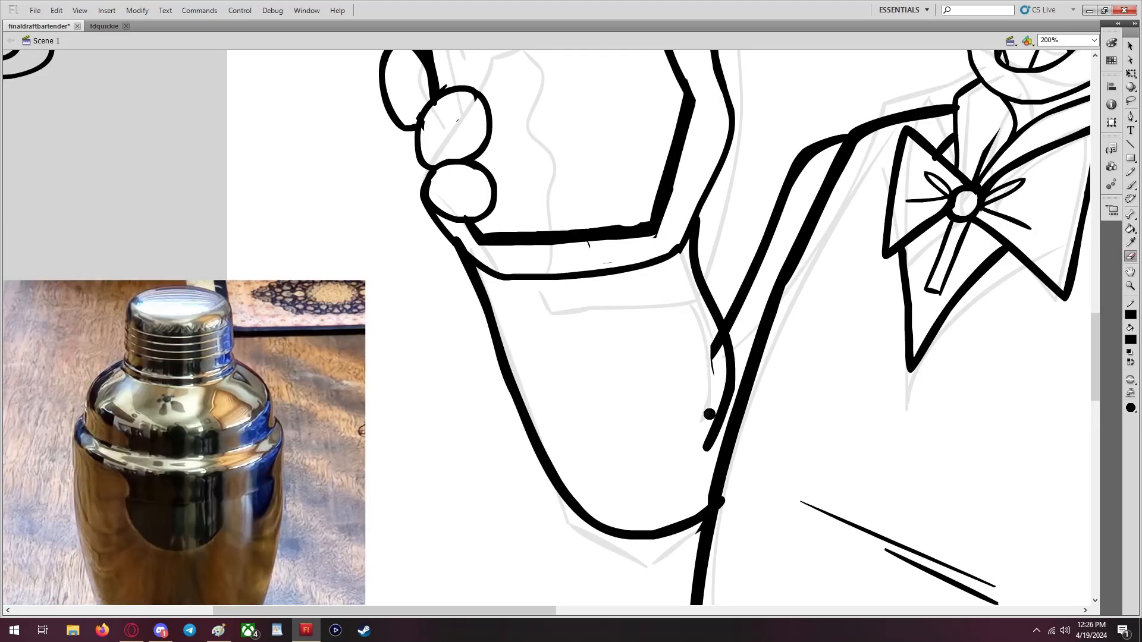
mouse_move(699, 464)
left_mouse_down()
mouse_move(719, 390)
mouse_move(715, 327)
mouse_move(716, 380)
mouse_move(704, 327)
mouse_move(639, 295)
mouse_move(602, 303)
mouse_move(707, 348)
mouse_move(720, 339)
mouse_move(684, 280)
left_mouse_up()
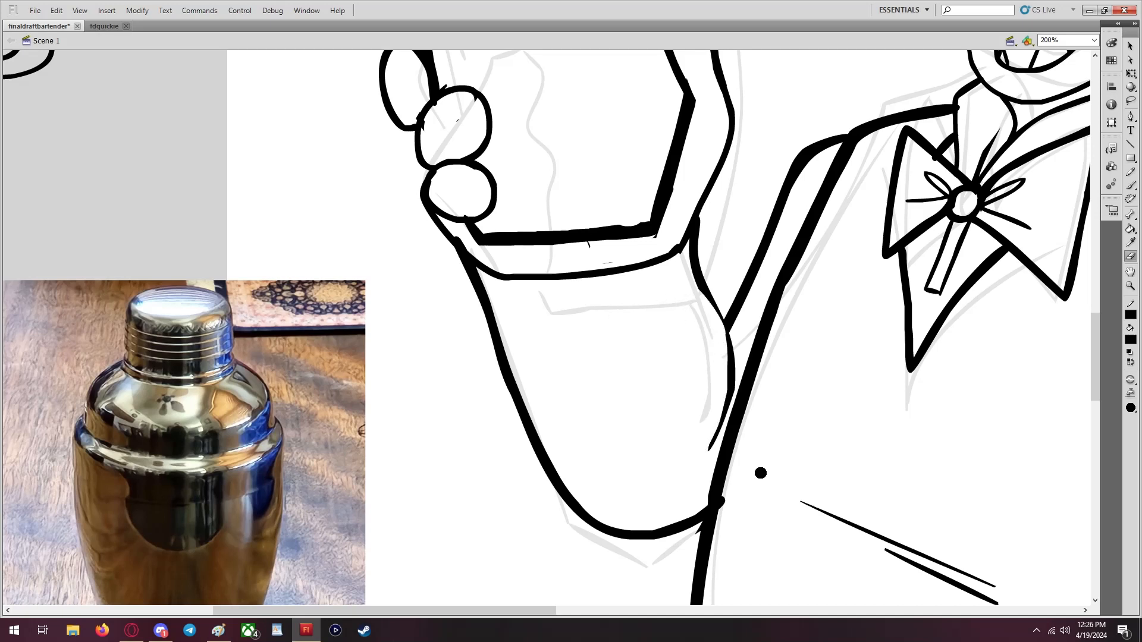
scroll(832, 292, "up", 3)
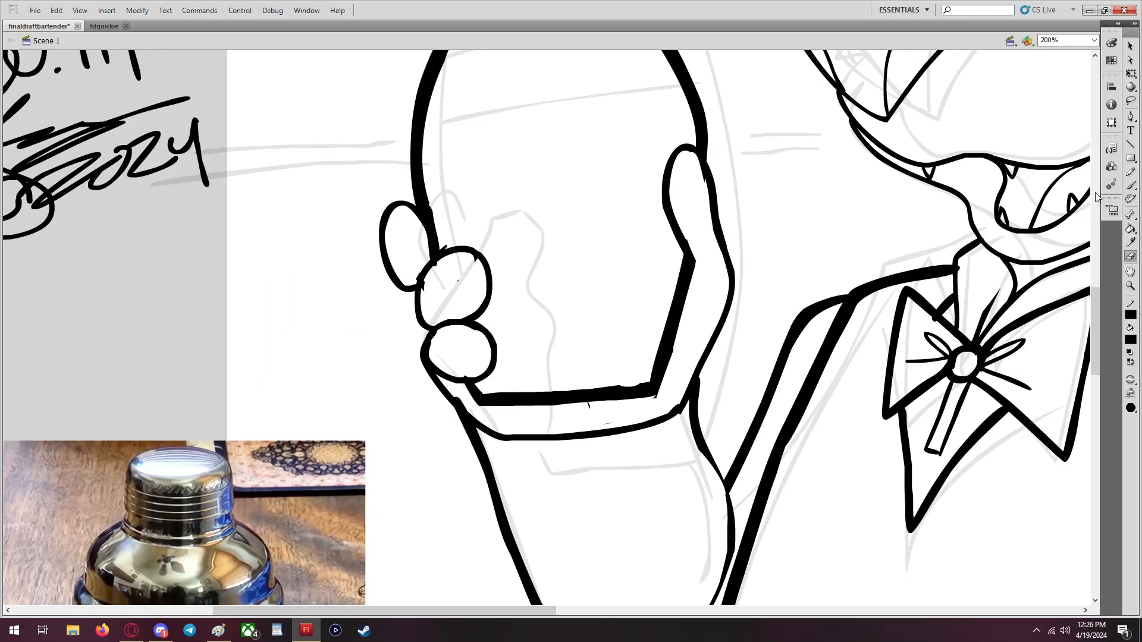
Retouch the inner forearm line between the wrist and the sleeve, undoing the first stroke, and clean up the junction
left_click(1129, 186)
scroll(716, 347, "down", 2)
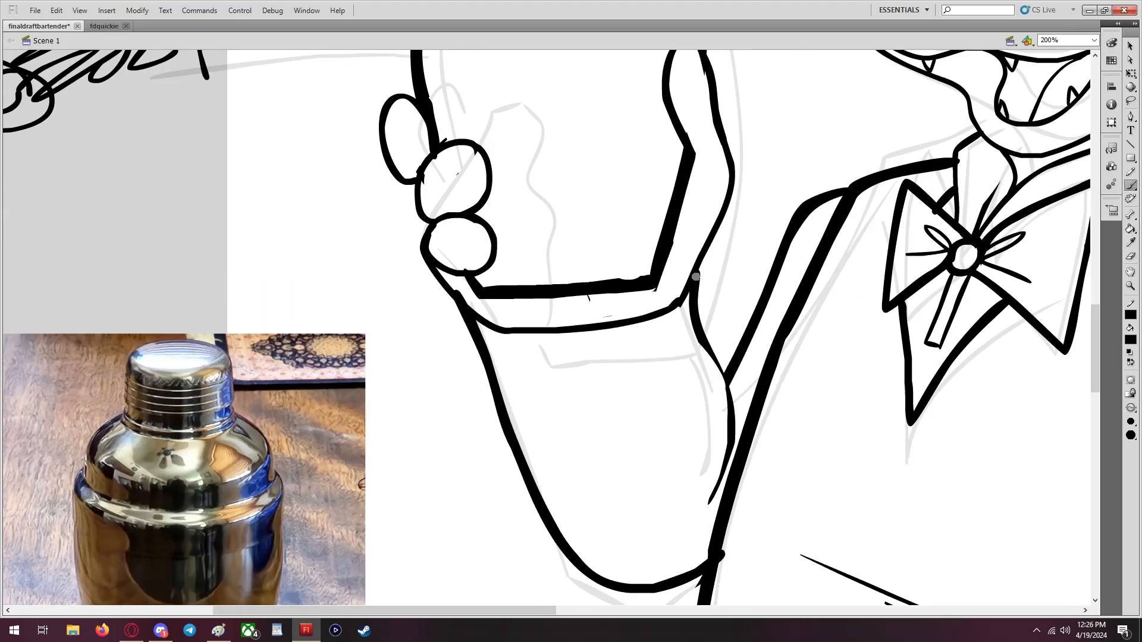
left_click_drag(708, 340, 730, 380)
left_click(56, 10)
left_click(66, 21)
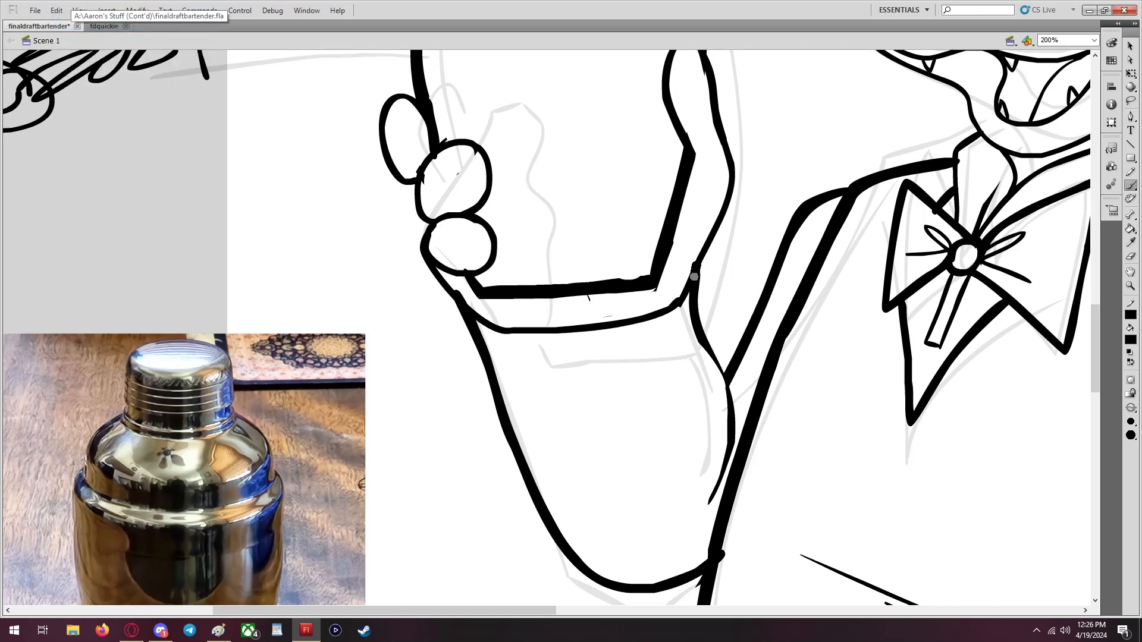
left_click_drag(695, 329, 727, 386)
left_click(1131, 255)
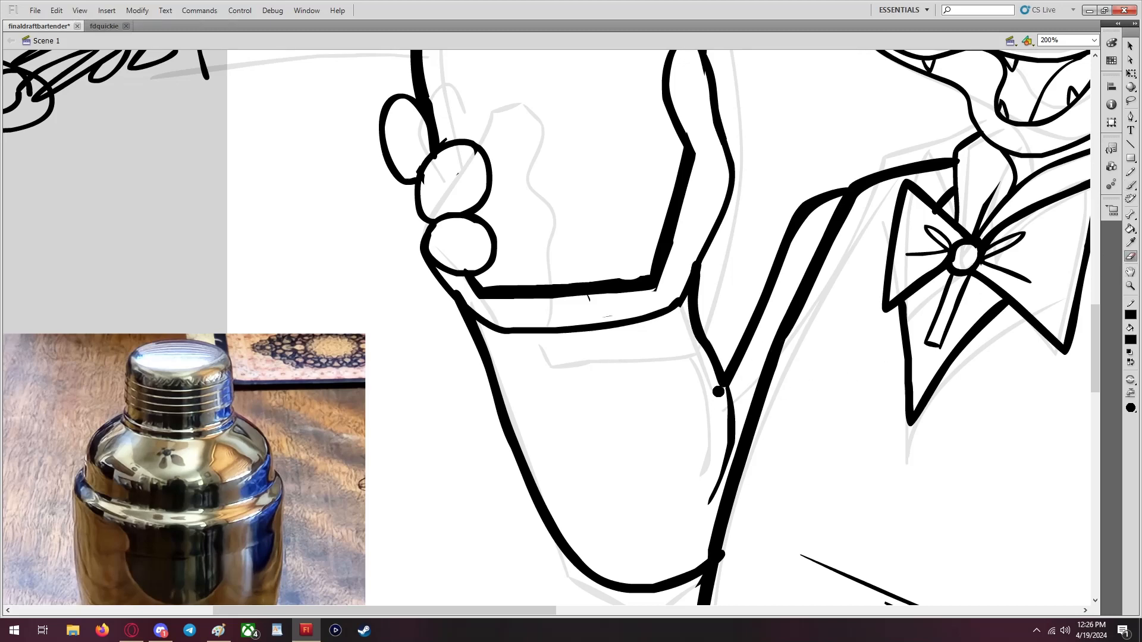
Erase the upper end of the outer forearm line below the palm and redraw it as a narrower curve from the wrist
scroll(655, 362, "up", 3)
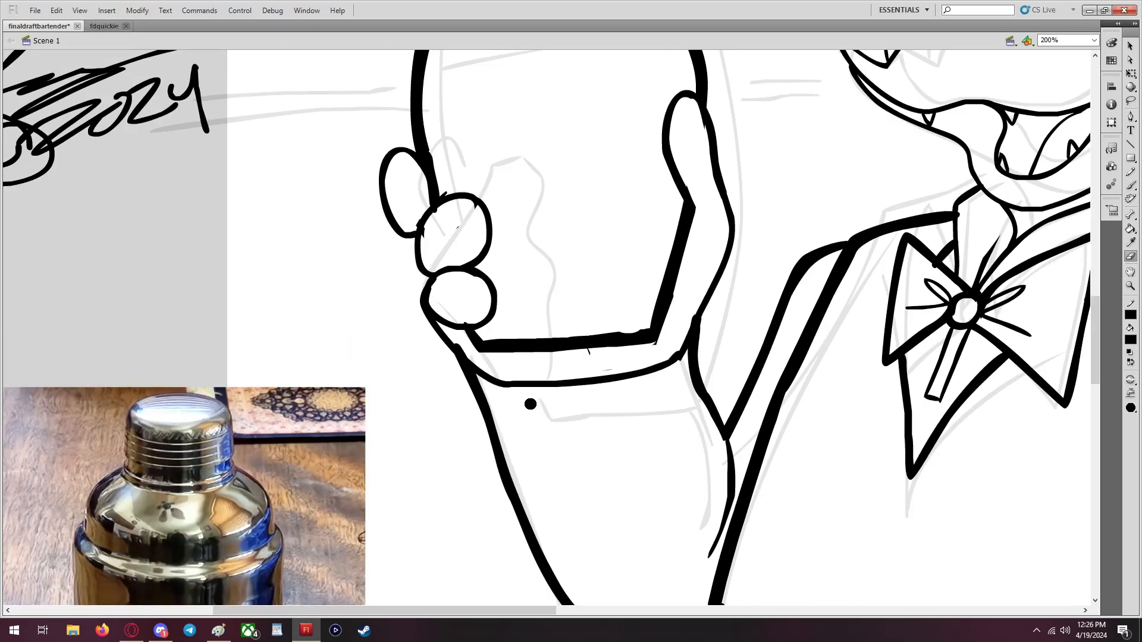
mouse_move(529, 611)
left_mouse_down()
mouse_move(764, 629)
mouse_move(593, 637)
mouse_move(520, 619)
left_mouse_up()
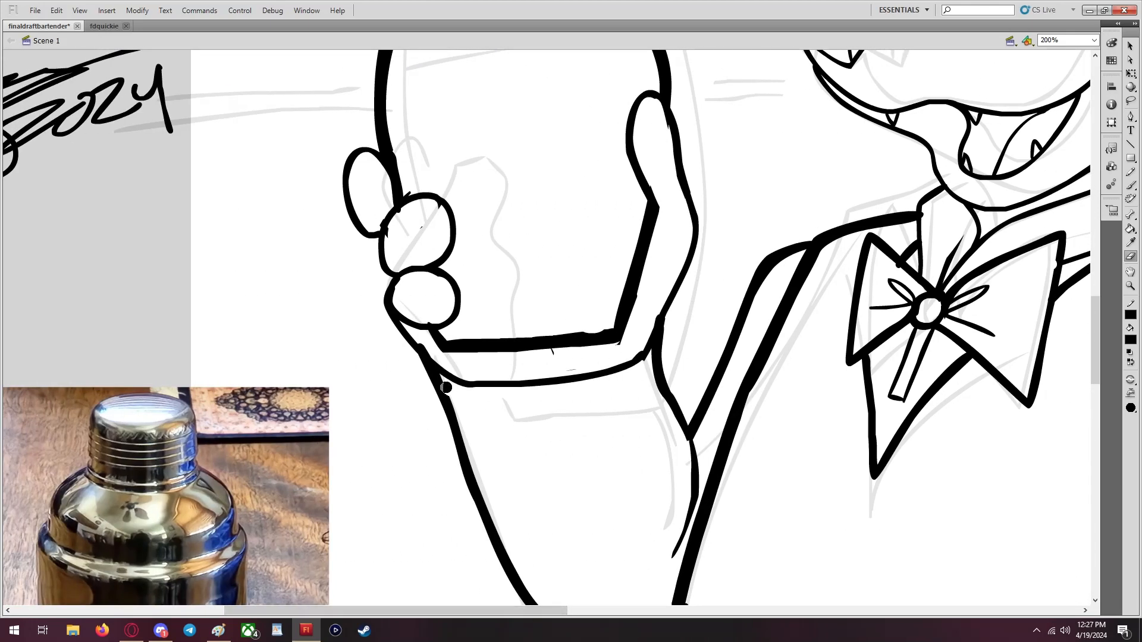
left_click_drag(446, 387, 393, 344)
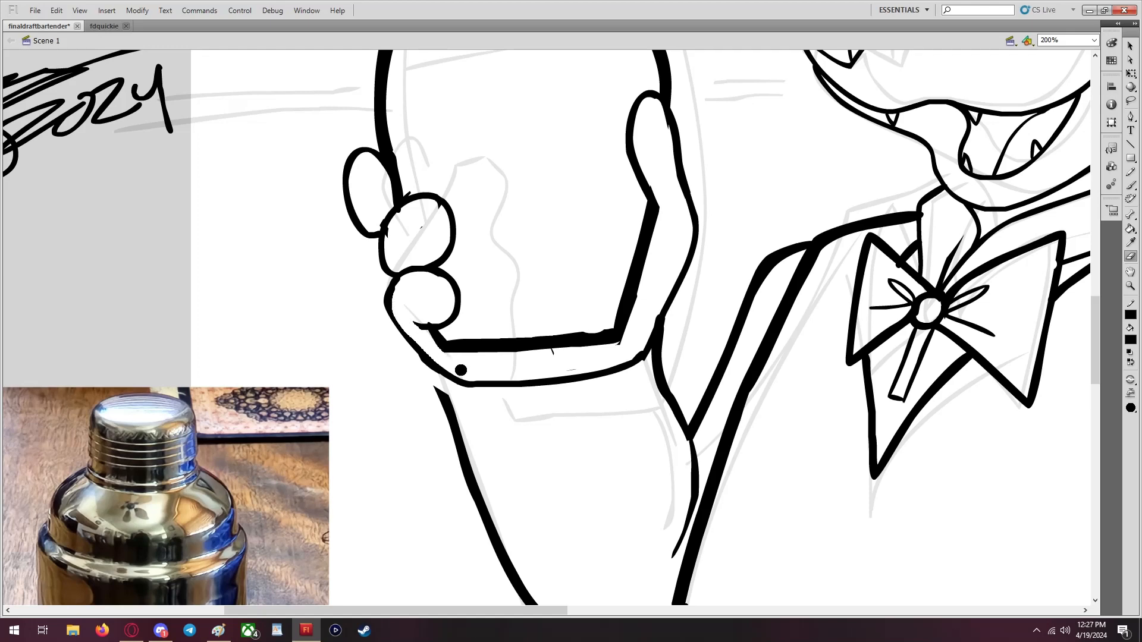
scroll(500, 390, "down", 3)
left_click_drag(432, 286, 467, 334)
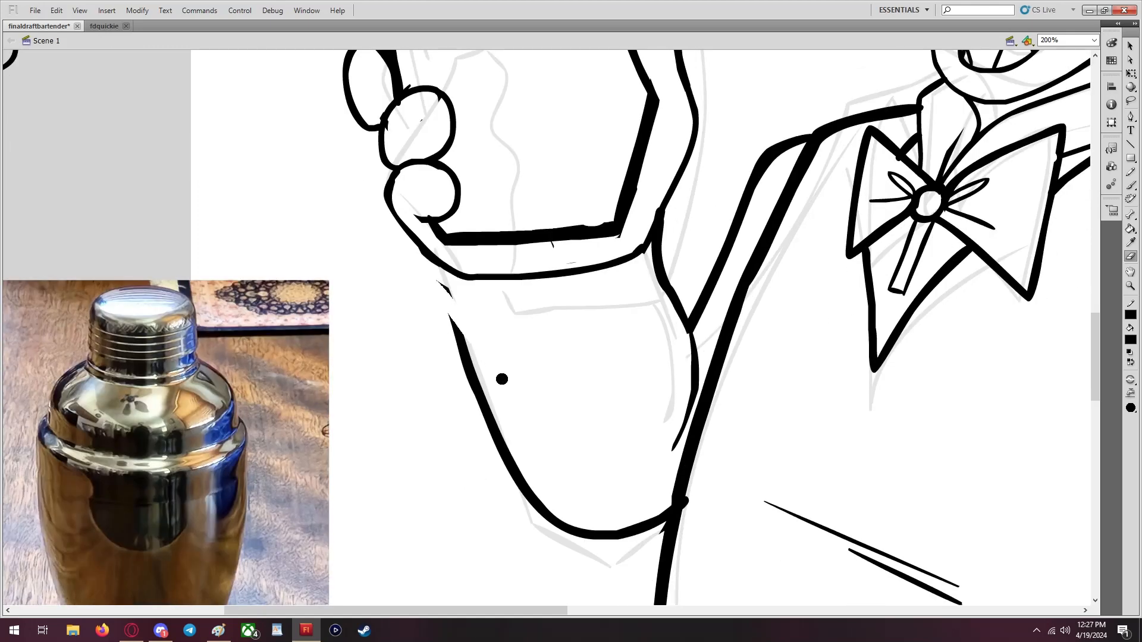
left_click_drag(435, 293, 461, 339)
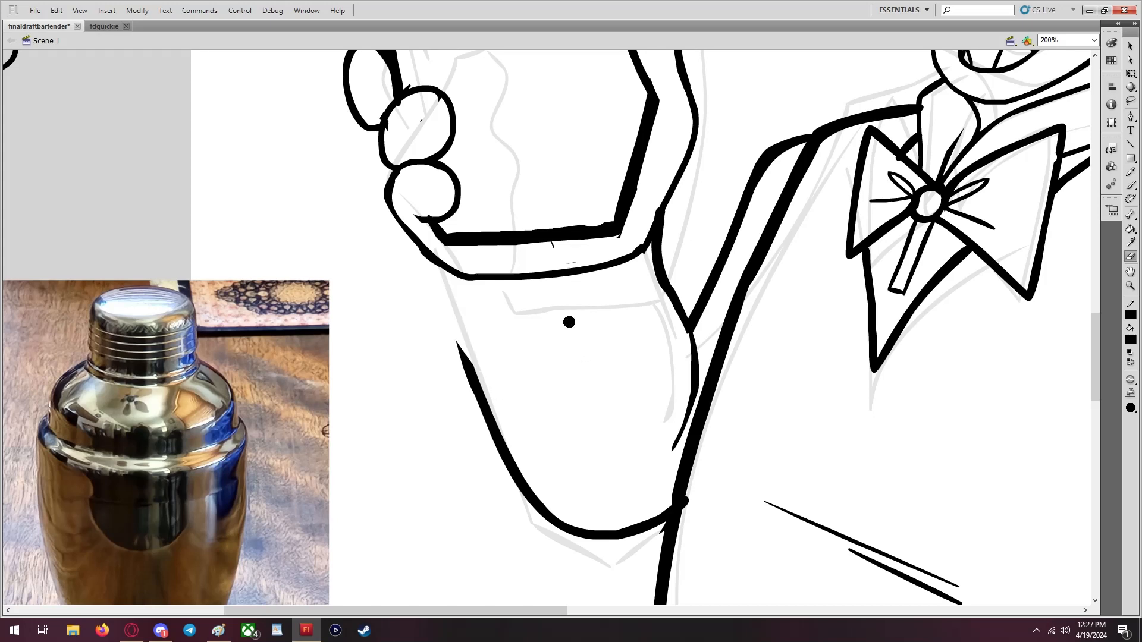
left_click(1131, 186)
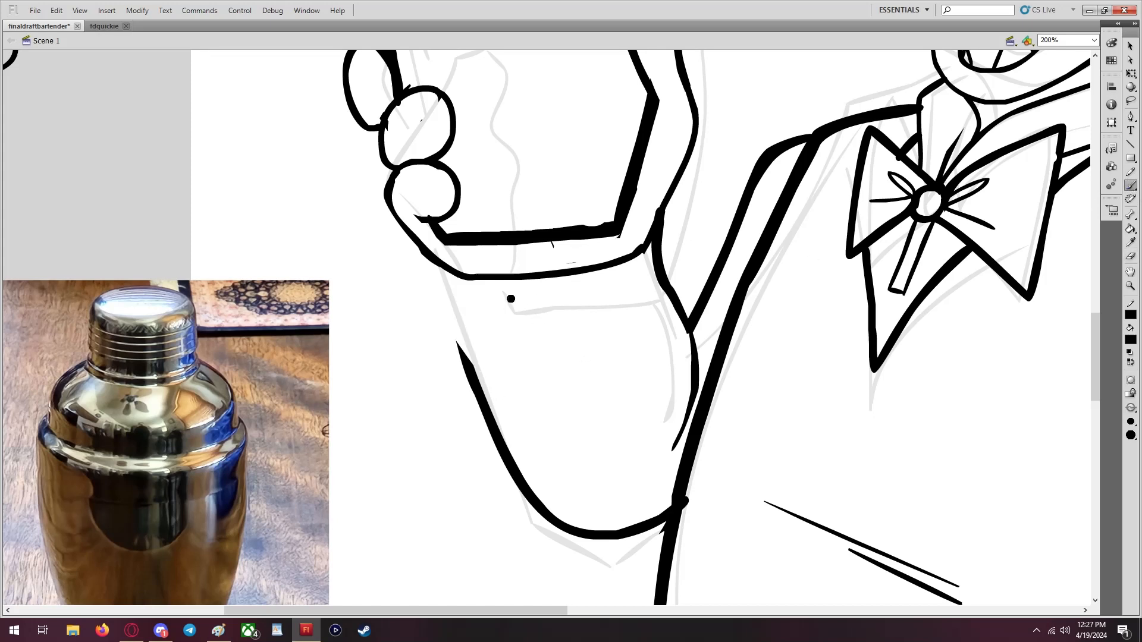
mouse_move(453, 272)
left_mouse_down()
mouse_move(481, 320)
mouse_move(500, 421)
left_mouse_up()
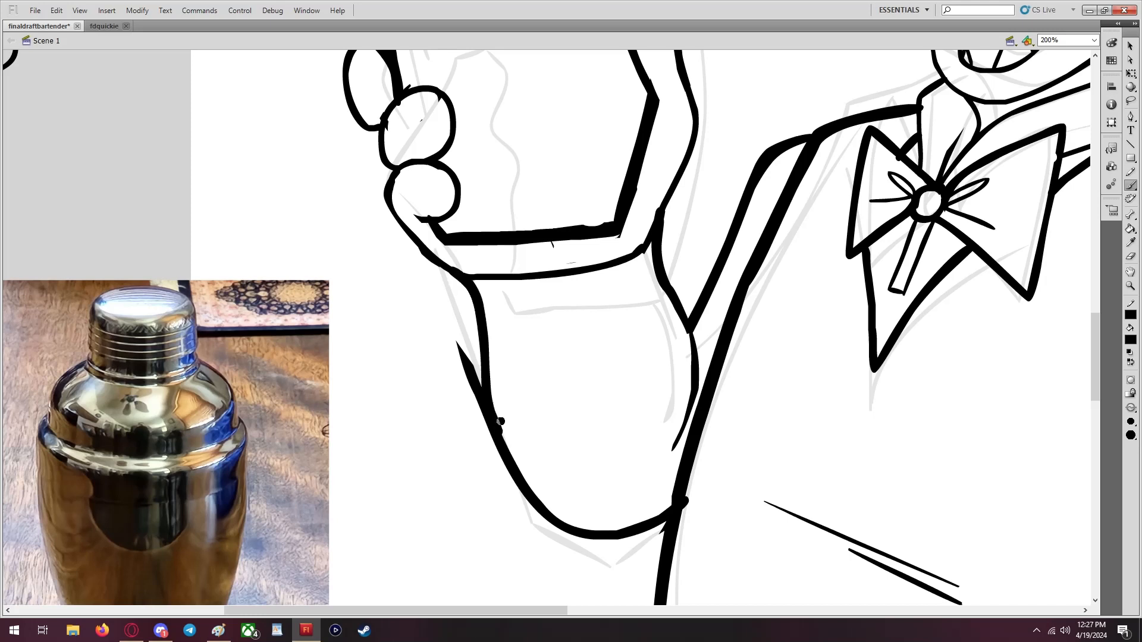
Undo the last outer forearm stroke, redraw the line from the wrist toward the elbow, and erase the old line's stray end
left_click(57, 10)
left_click(71, 22)
mouse_move(447, 271)
left_mouse_down()
mouse_move(468, 301)
mouse_move(500, 426)
left_mouse_up()
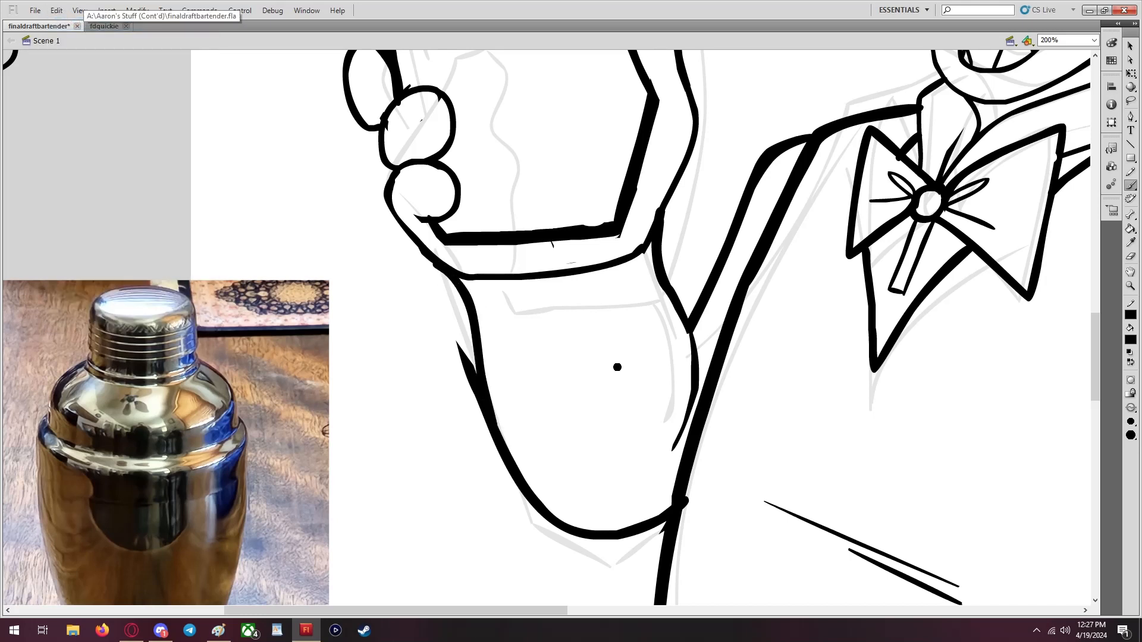
left_click(1129, 256)
left_click_drag(459, 326, 476, 421)
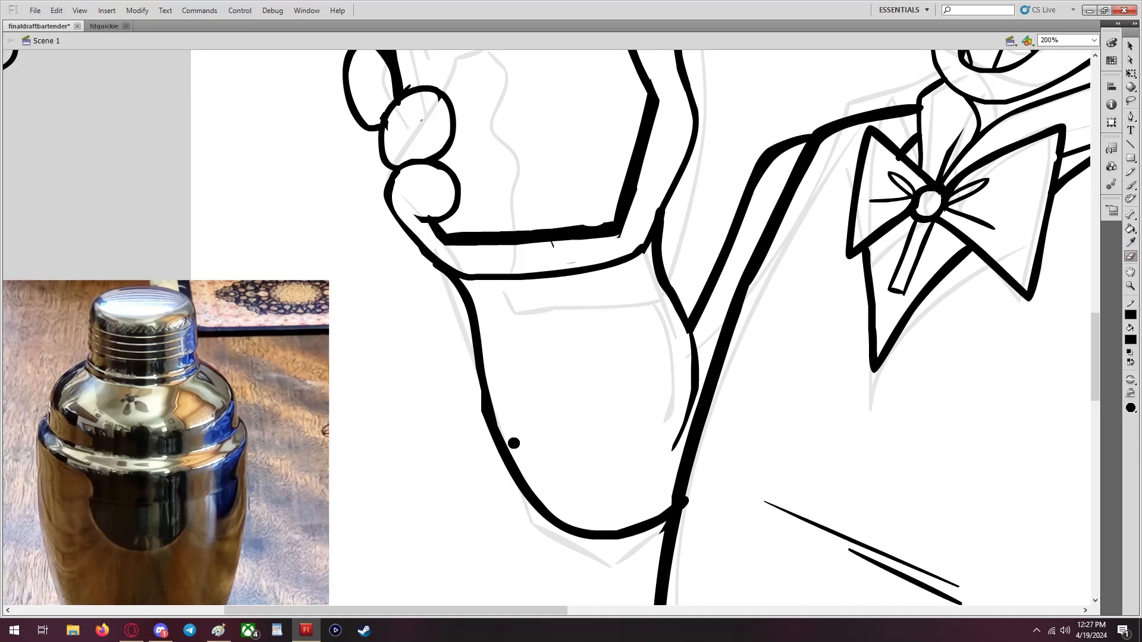
Draw a curved wrist crease just below the palm with a smaller brush and taper its inner end with the eraser
scroll(513, 443, "up", 3)
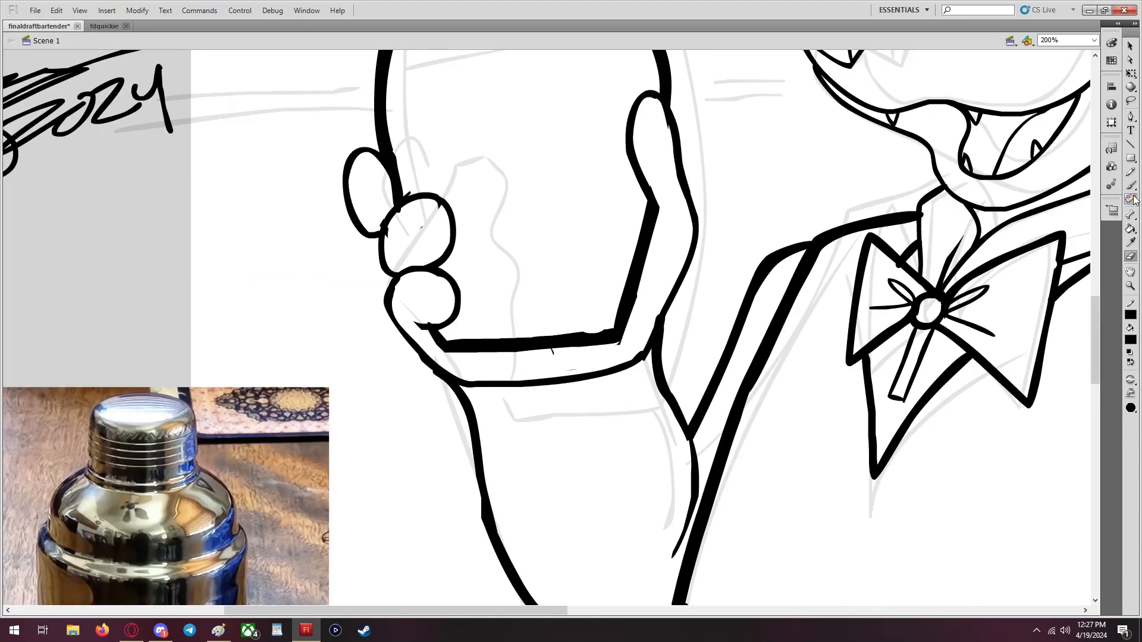
left_click(1130, 186)
left_click(1131, 421)
left_click(1105, 460)
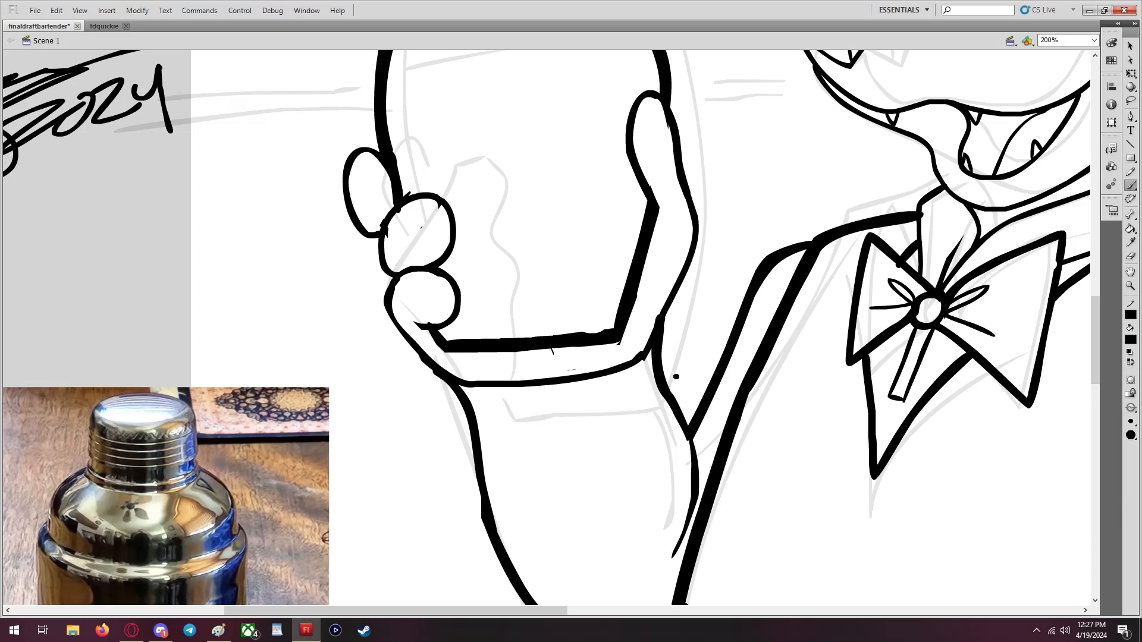
mouse_move(656, 379)
left_mouse_down()
mouse_move(607, 410)
mouse_move(527, 416)
left_mouse_up()
left_click(1130, 257)
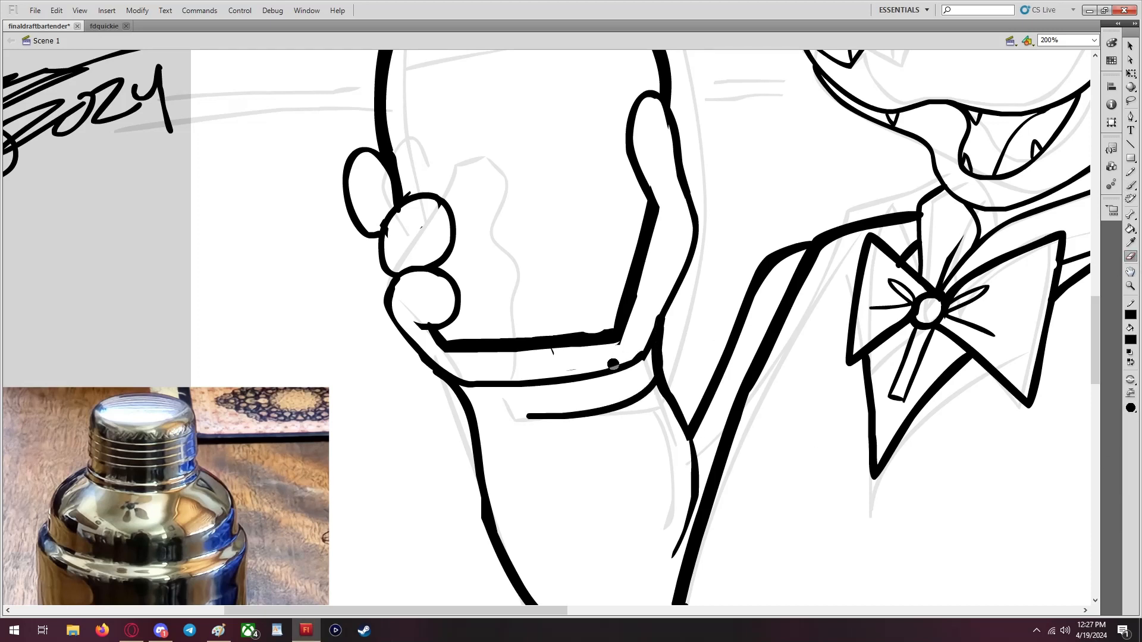
left_click_drag(524, 414, 601, 395)
Compare the inked shaker and gripping hand with the reference photo of the metal shaker
scroll(660, 338, "up", 4)
scroll(660, 338, "down", 8)
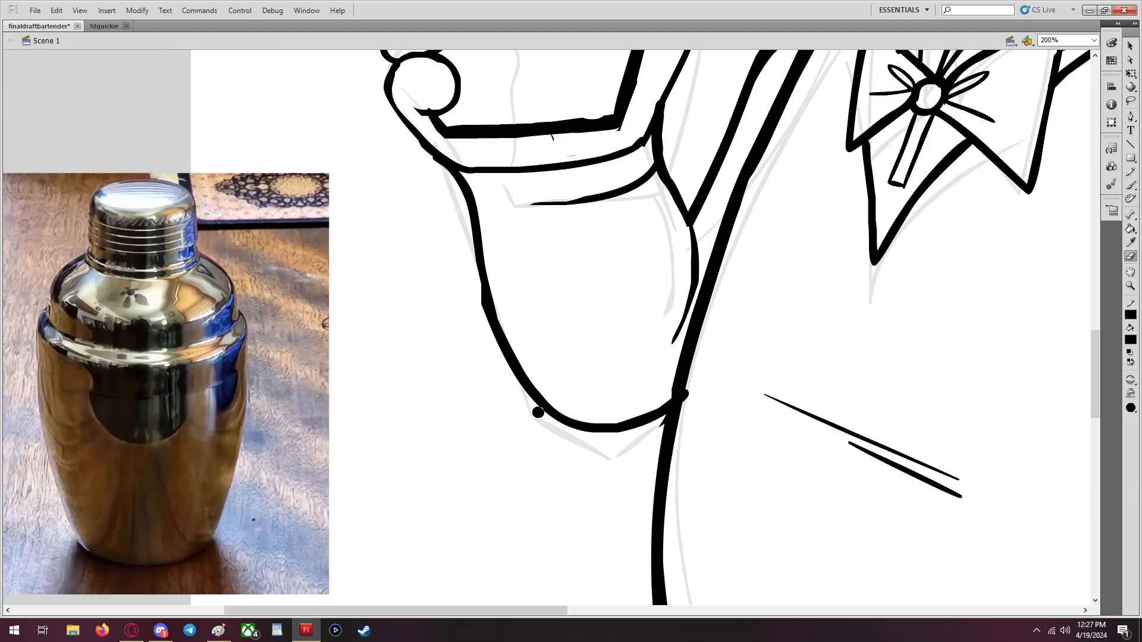
scroll(538, 412, "up", 9)
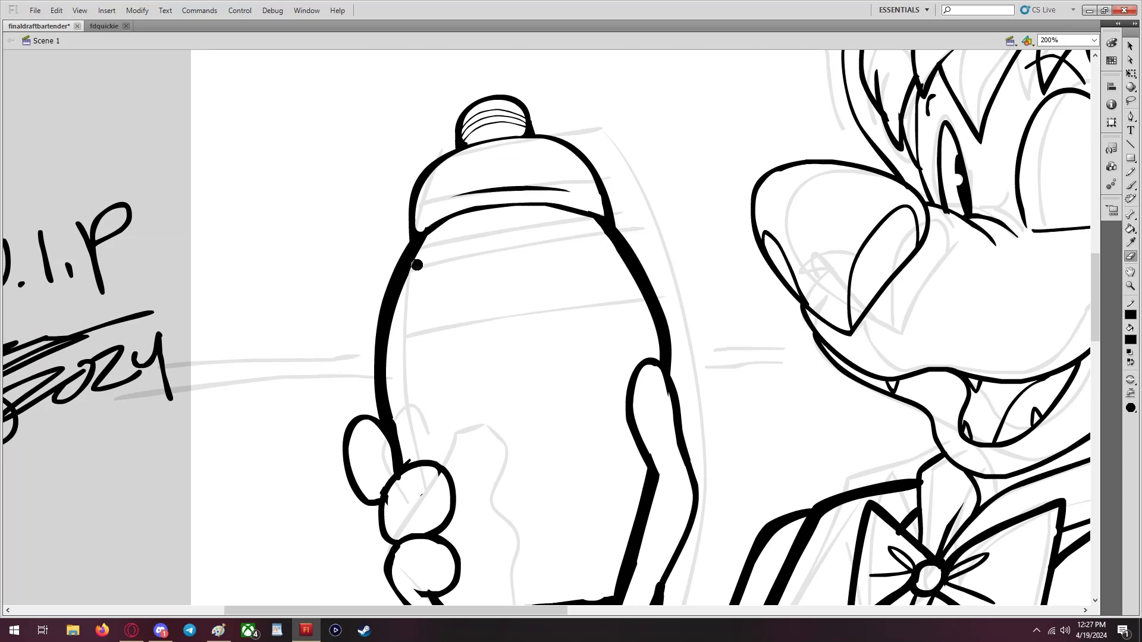
scroll(384, 285, "down", 7)
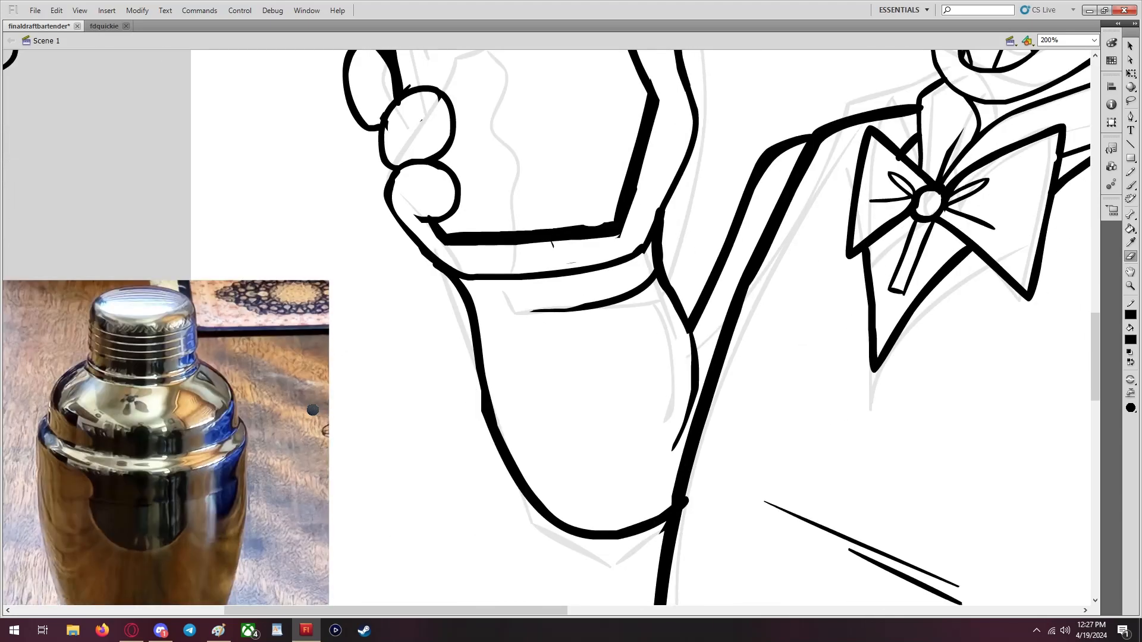
scroll(313, 409, "up", 8)
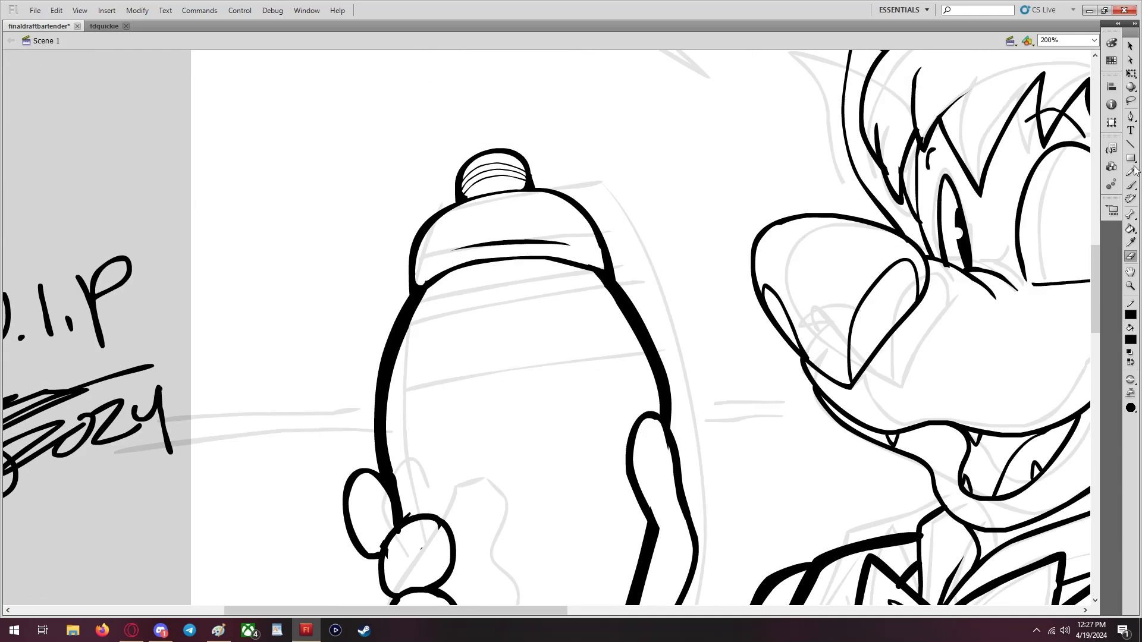
left_click(1131, 185)
scroll(278, 390, "down", 6)
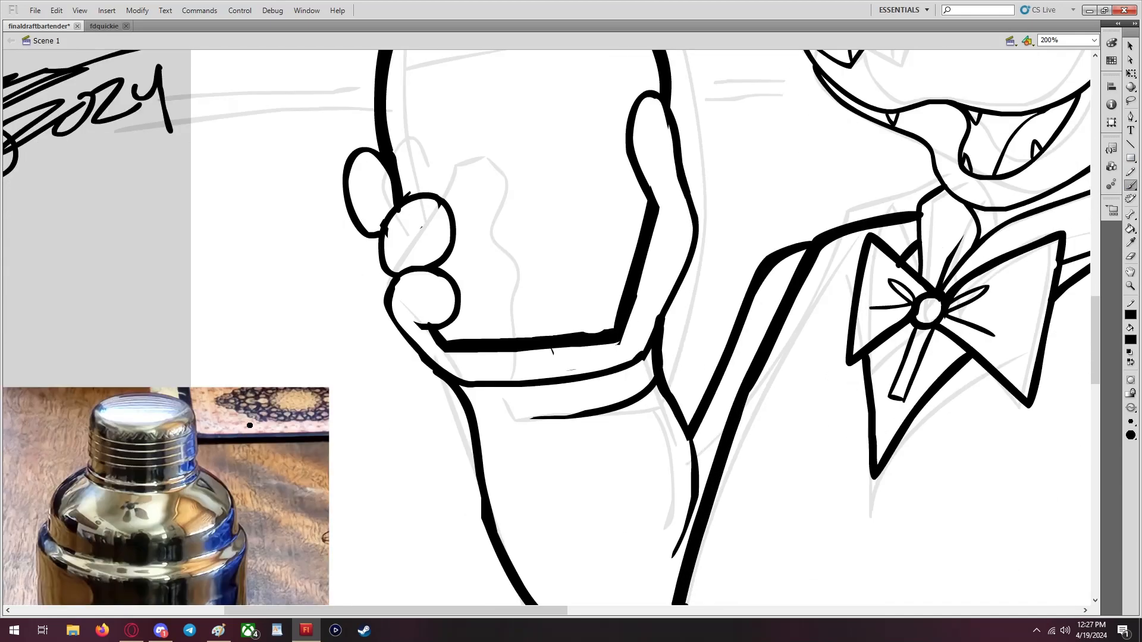
scroll(176, 481, "down", 1)
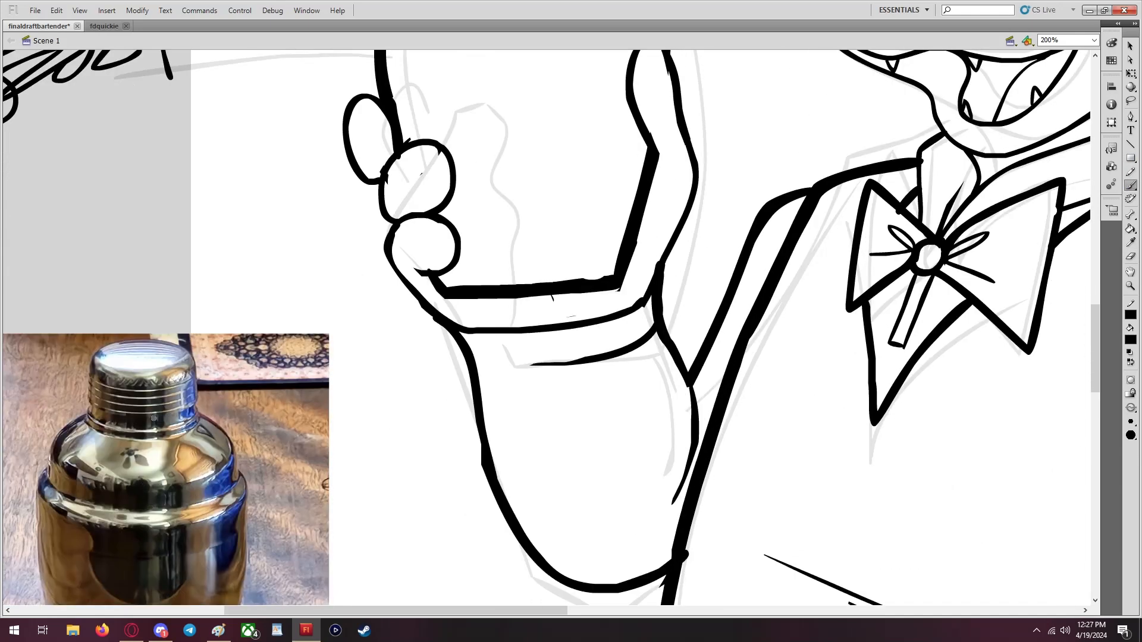
scroll(154, 406, "up", 8)
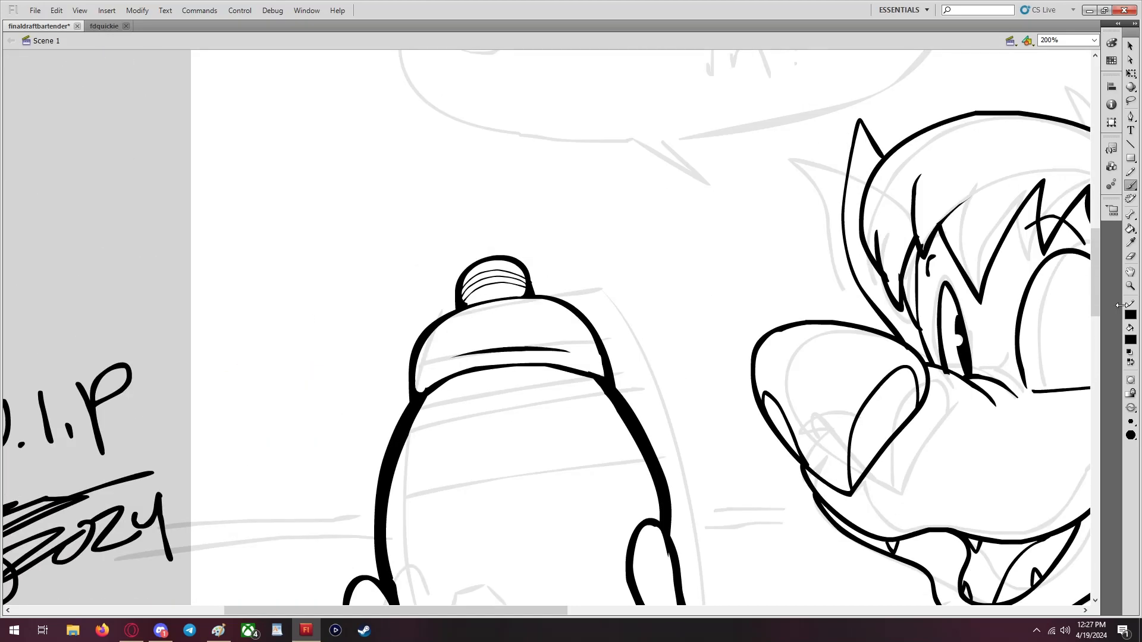
Draw a short reflection stroke with a dot beneath it inside the upper left edge of the shaker's body
left_click(1131, 422)
left_click(1106, 423)
scroll(581, 306, "down", 6)
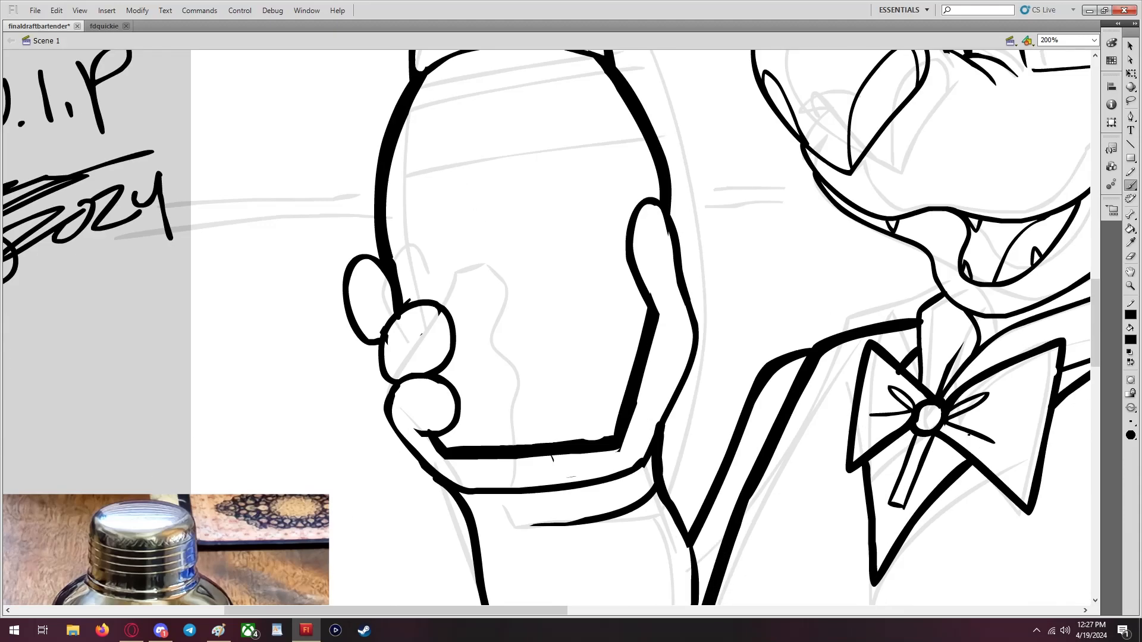
left_click(1131, 422)
left_click(1104, 462)
scroll(520, 226, "up", 2)
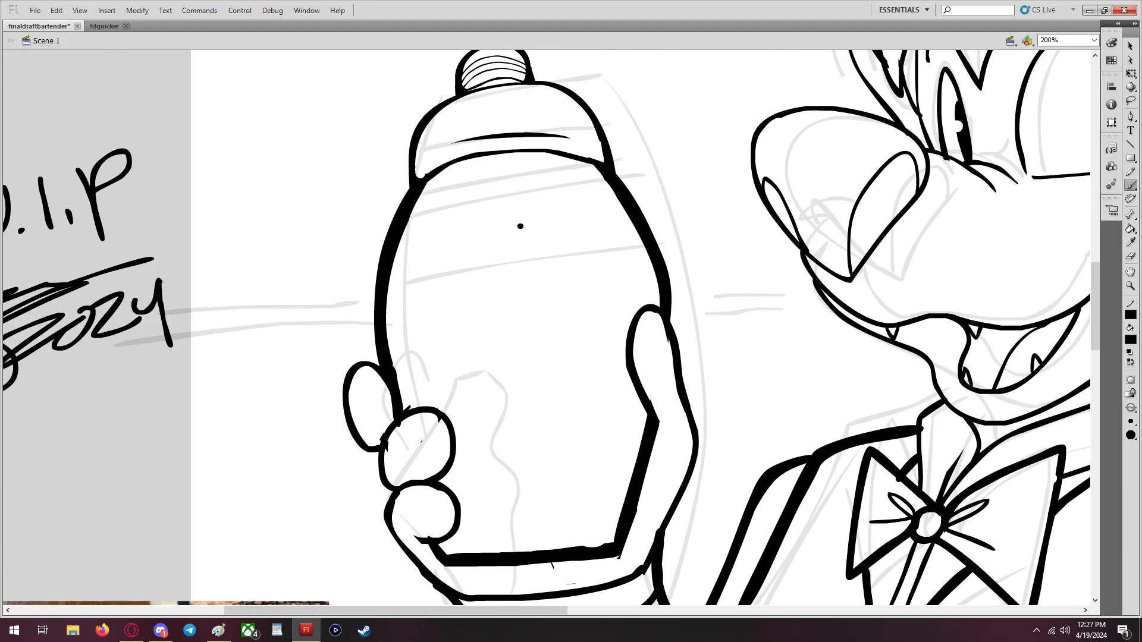
left_click_drag(432, 188, 406, 257)
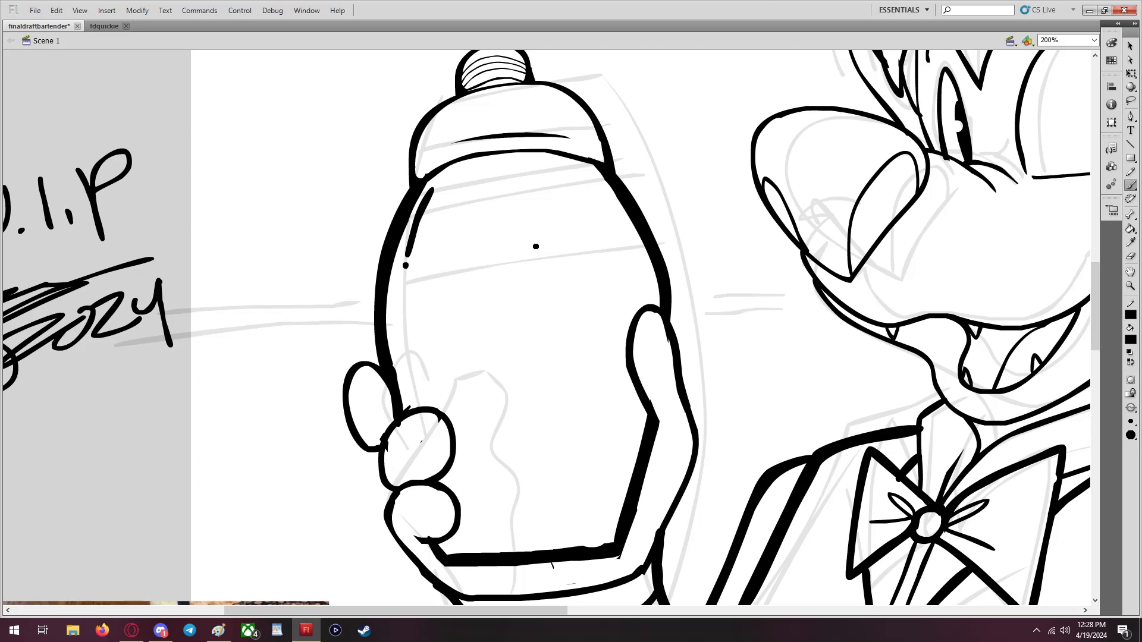
Add small reflection marks inside the left edge of the shaker's rounded shoulder using a thinner brush
scroll(536, 246, "up", 2)
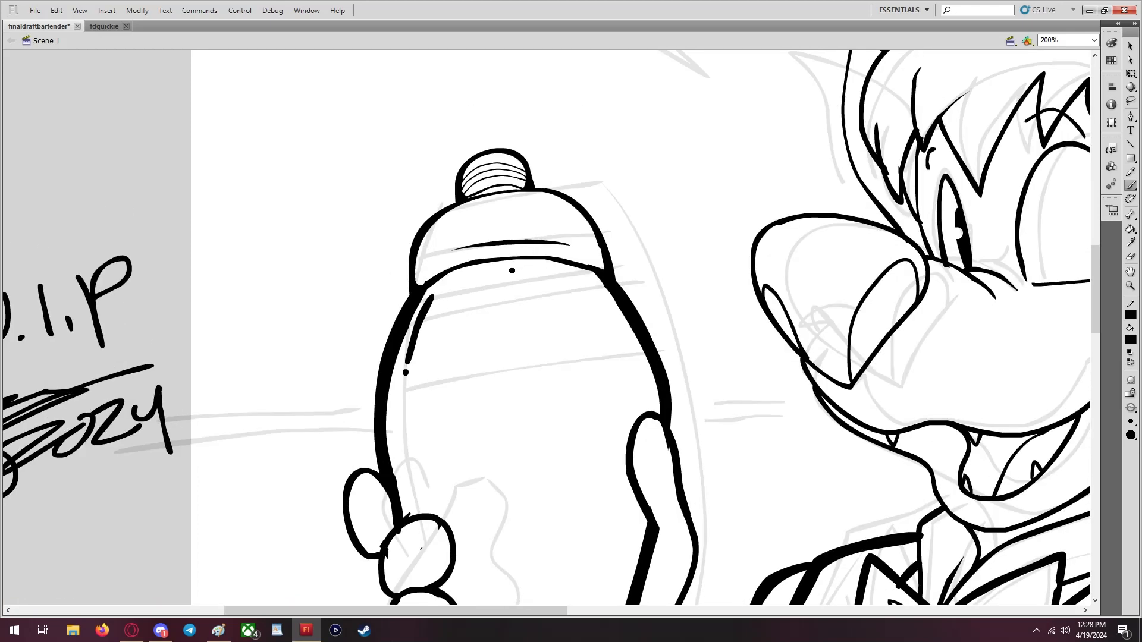
left_click(1126, 423)
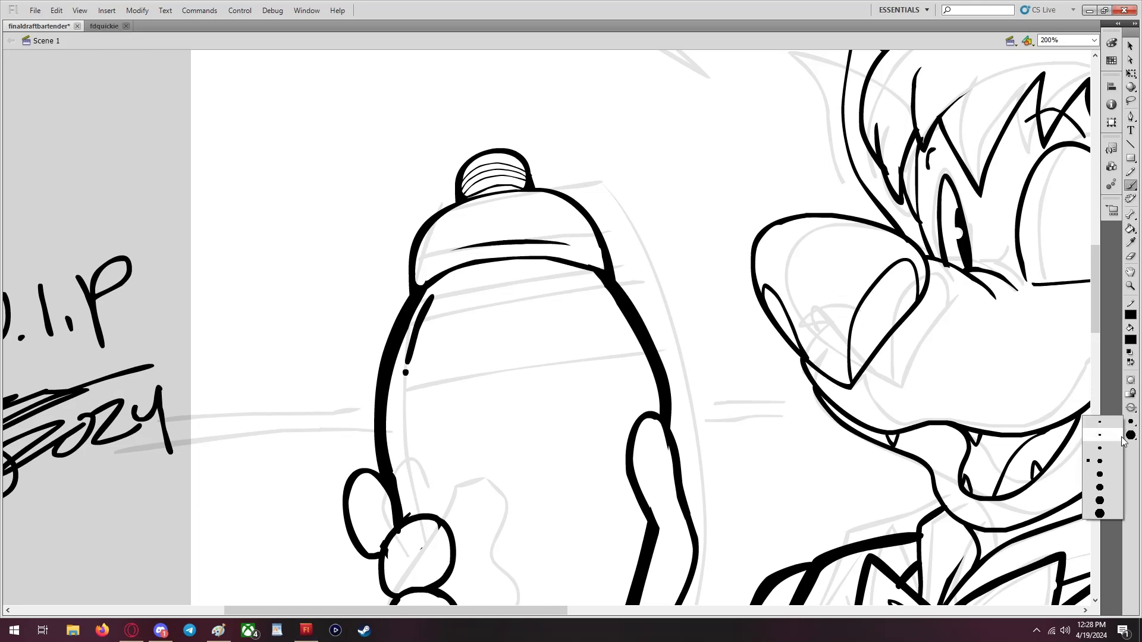
left_click(1115, 434)
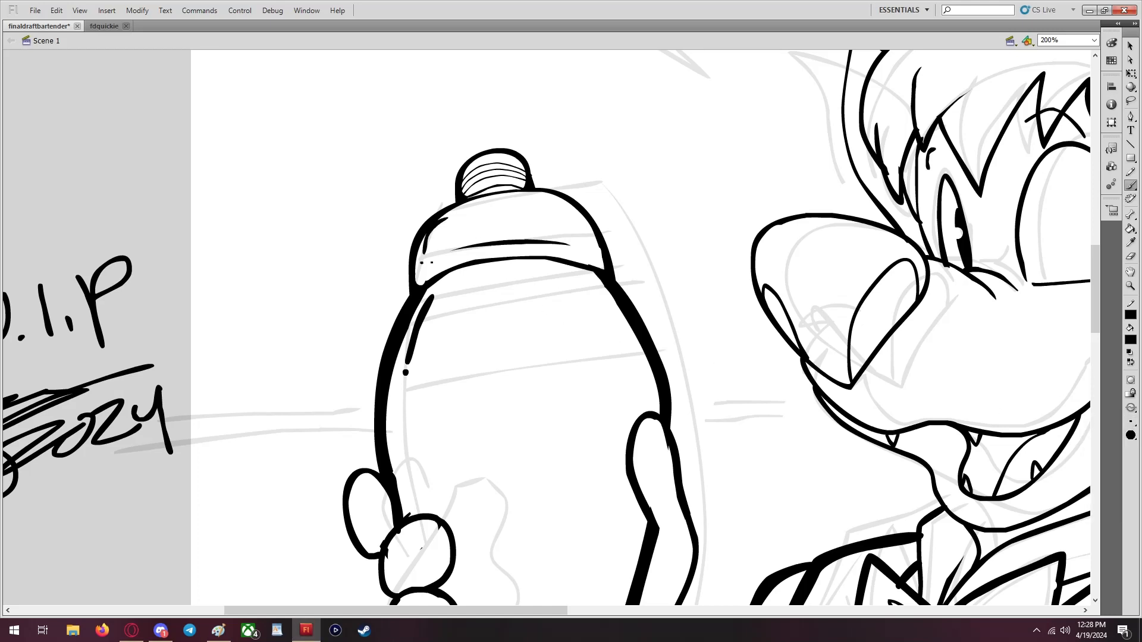
Draw a thin crescent reflection on the shaker's lower body and fine reflection lines on the right side of its shoulder
scroll(511, 226, "down", 6)
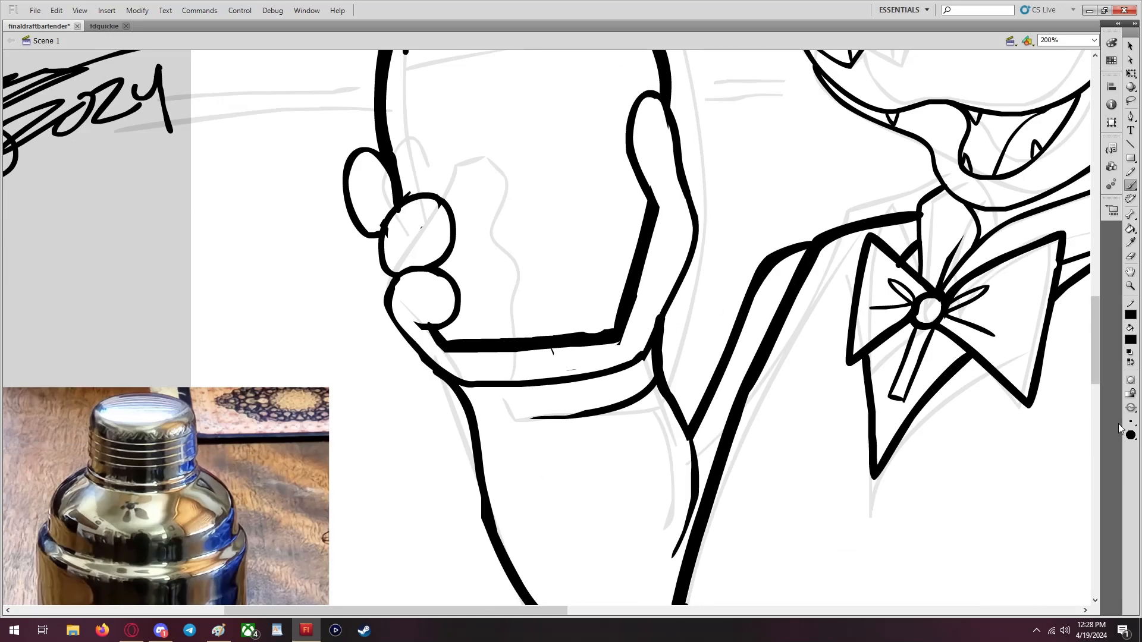
left_click(1129, 423)
left_click(1118, 433)
mouse_move(586, 195)
left_mouse_down()
mouse_move(493, 303)
mouse_move(591, 263)
left_mouse_up()
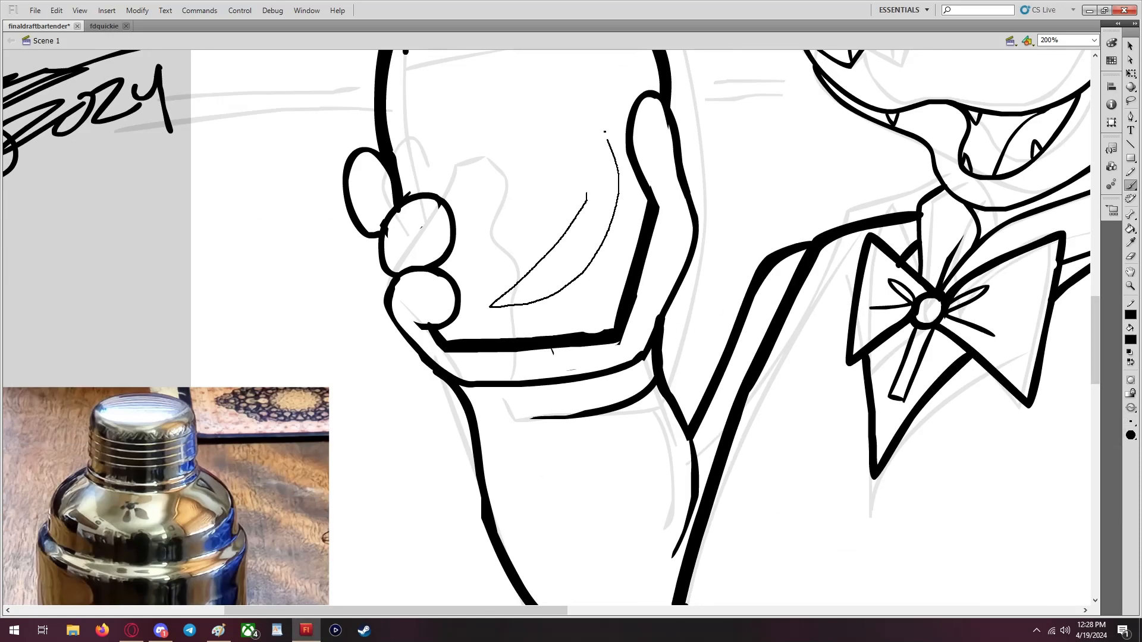
scroll(595, 327, "up", 5)
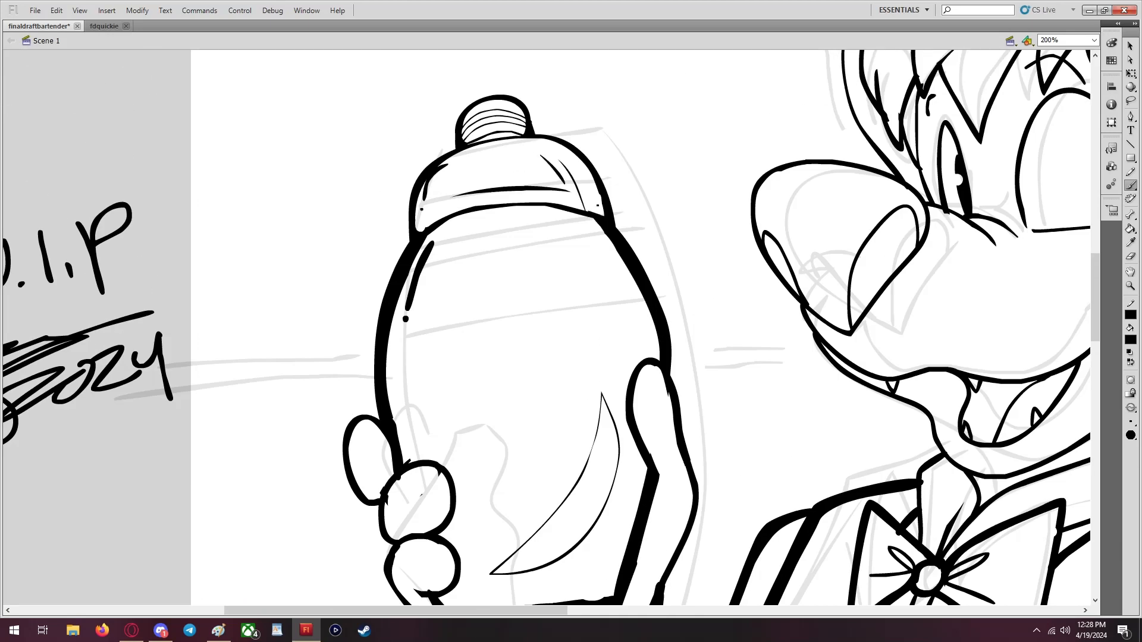
Set the zoom to 100% and move the reference photo off the artwork onto the empty area to its left
left_click(1093, 40)
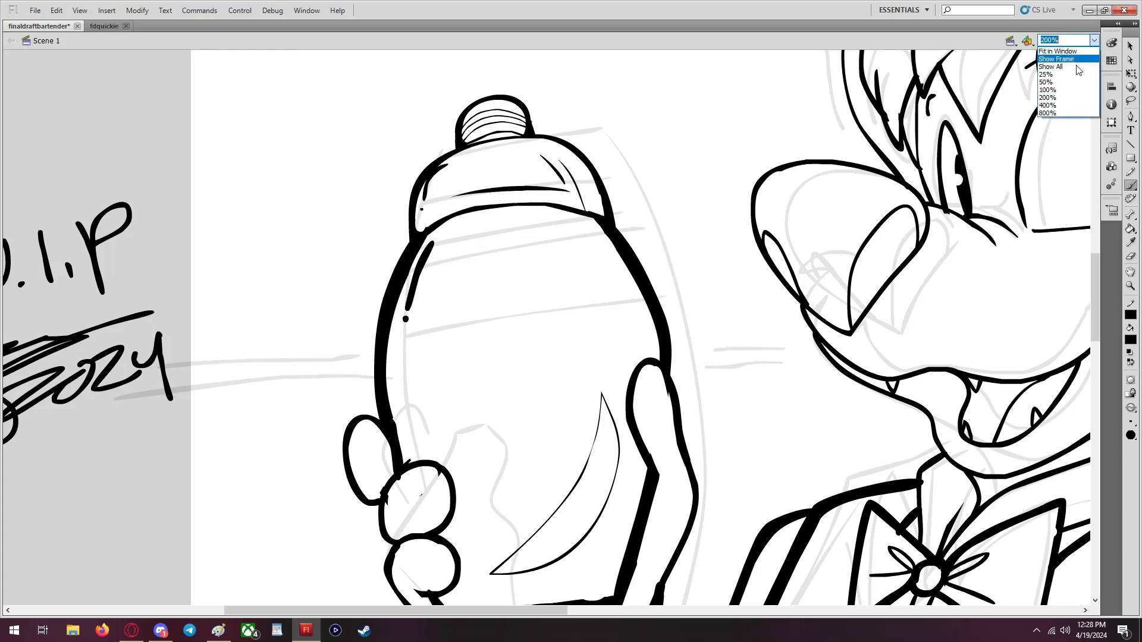
left_click(1069, 93)
key("v")
scroll(401, 237, "down", 8)
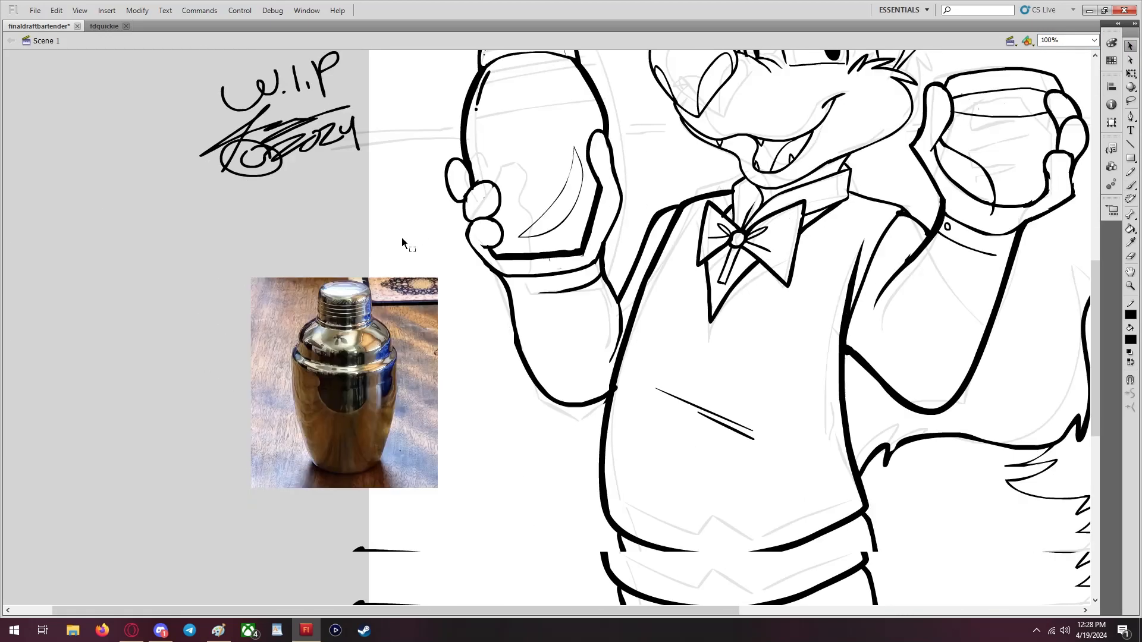
left_click_drag(376, 256, 231, 307)
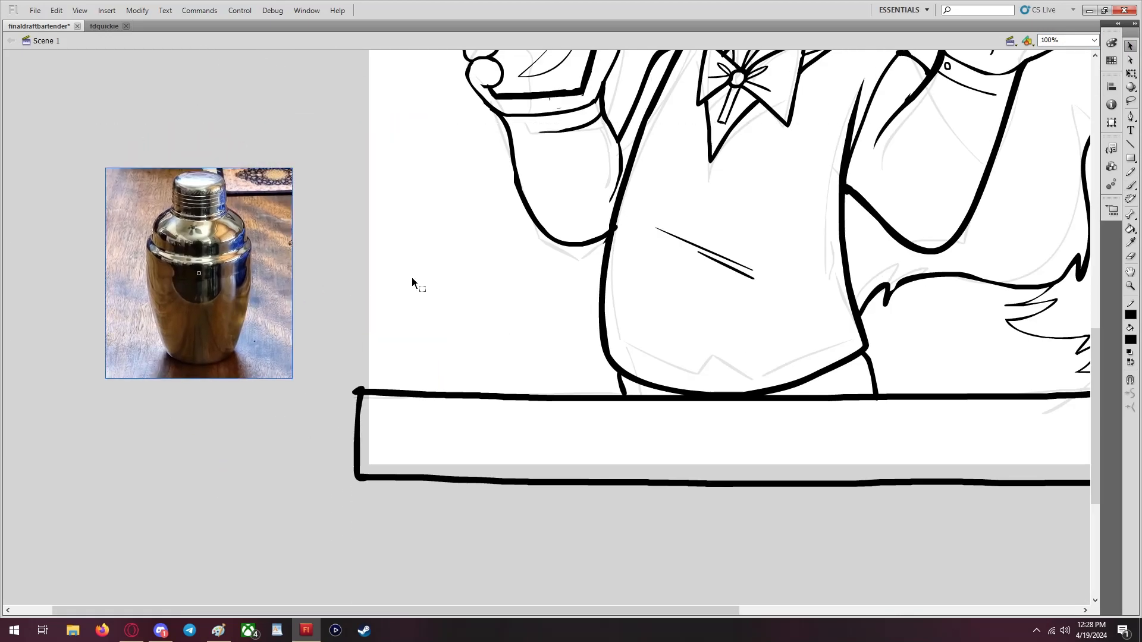
Draw a thin line along the full length of the bar counter, just below its top edge
left_click_drag(507, 610, 613, 610)
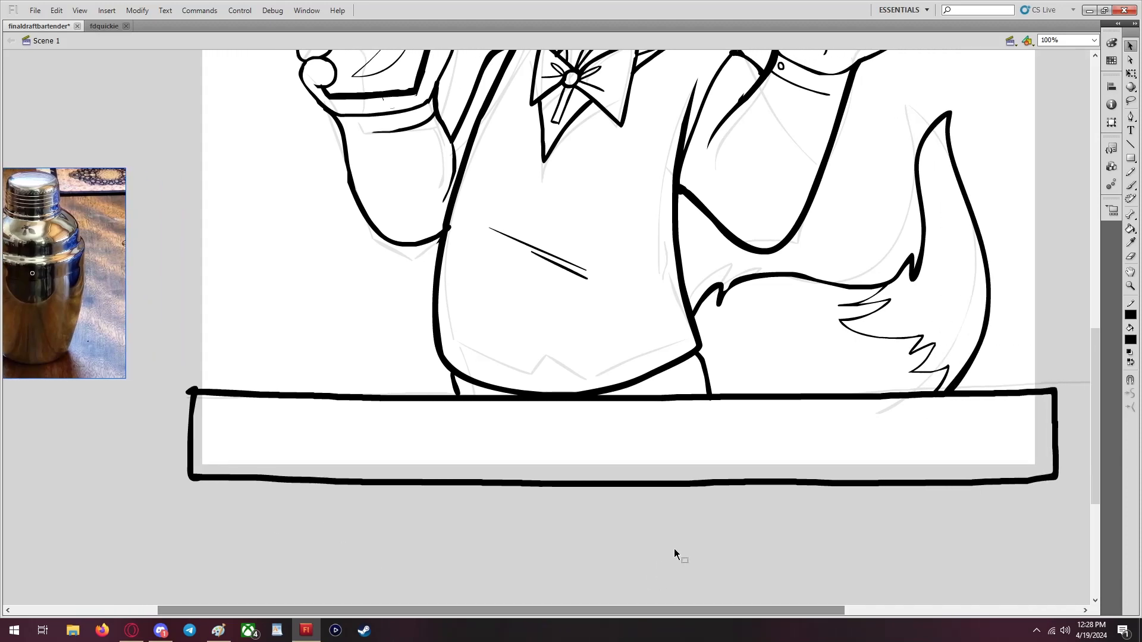
left_click(1131, 185)
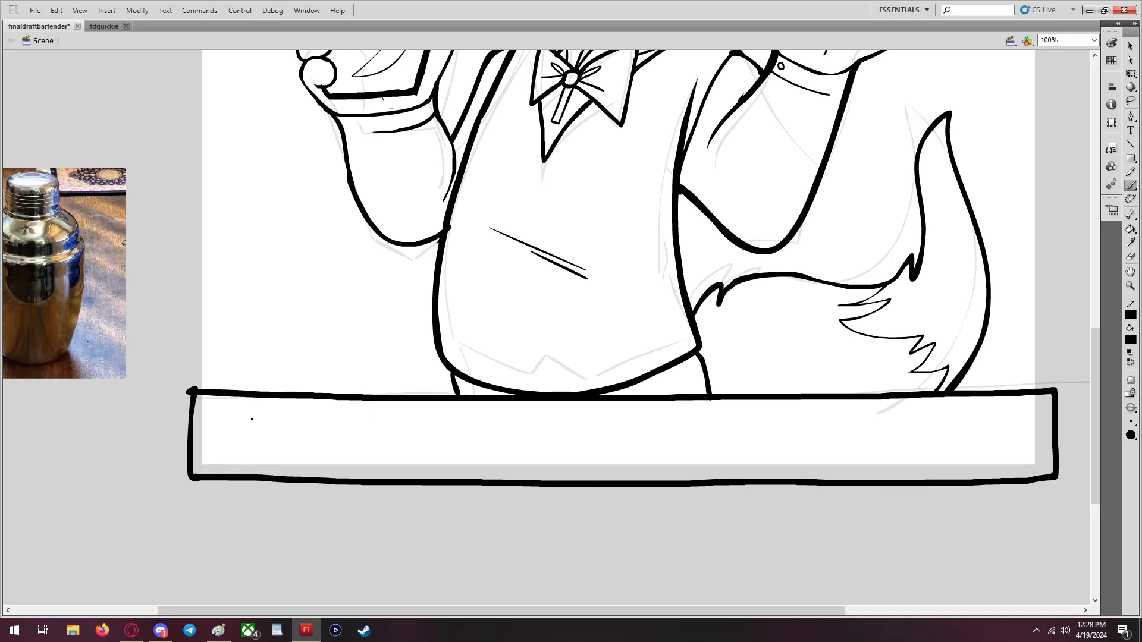
left_click_drag(191, 412, 647, 418)
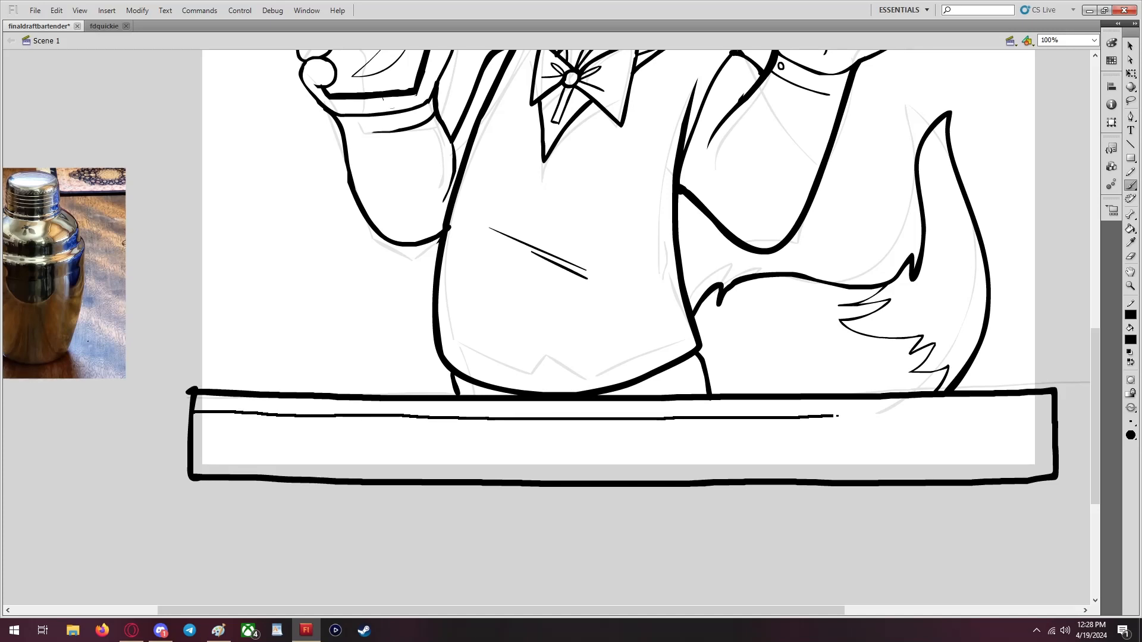
left_click_drag(837, 416, 1055, 405)
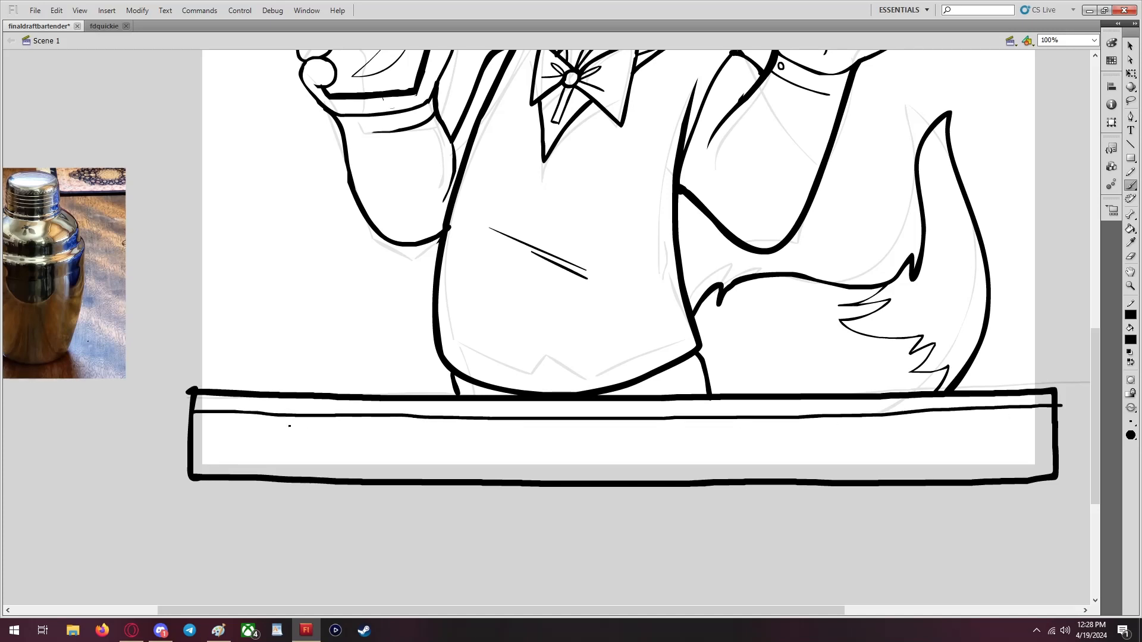
left_click_drag(248, 421, 354, 421)
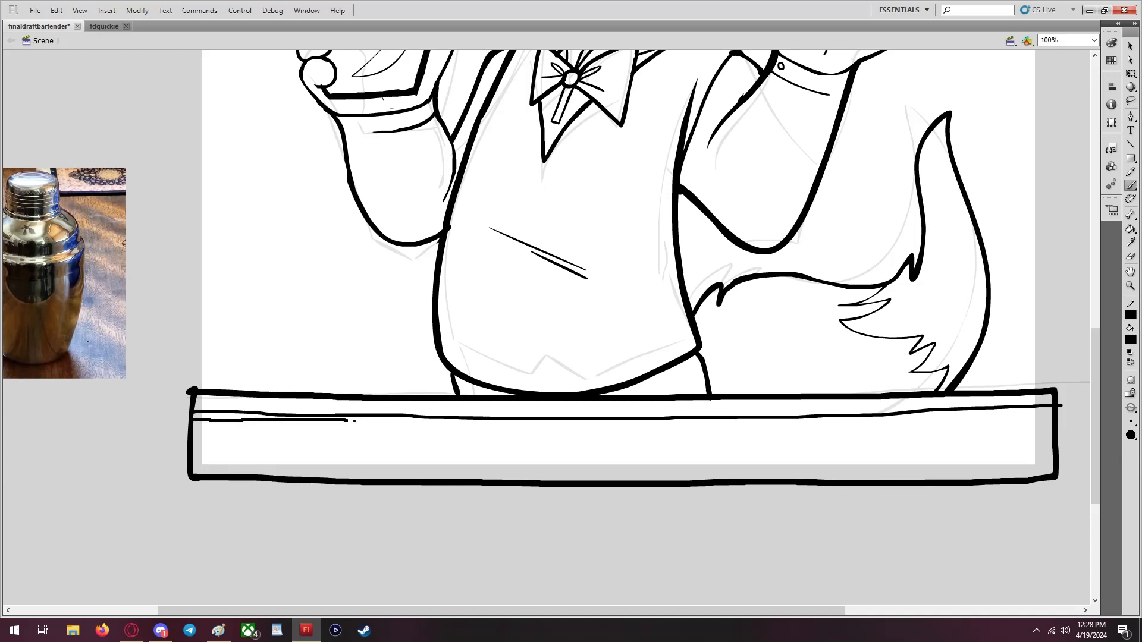
left_click(56, 10)
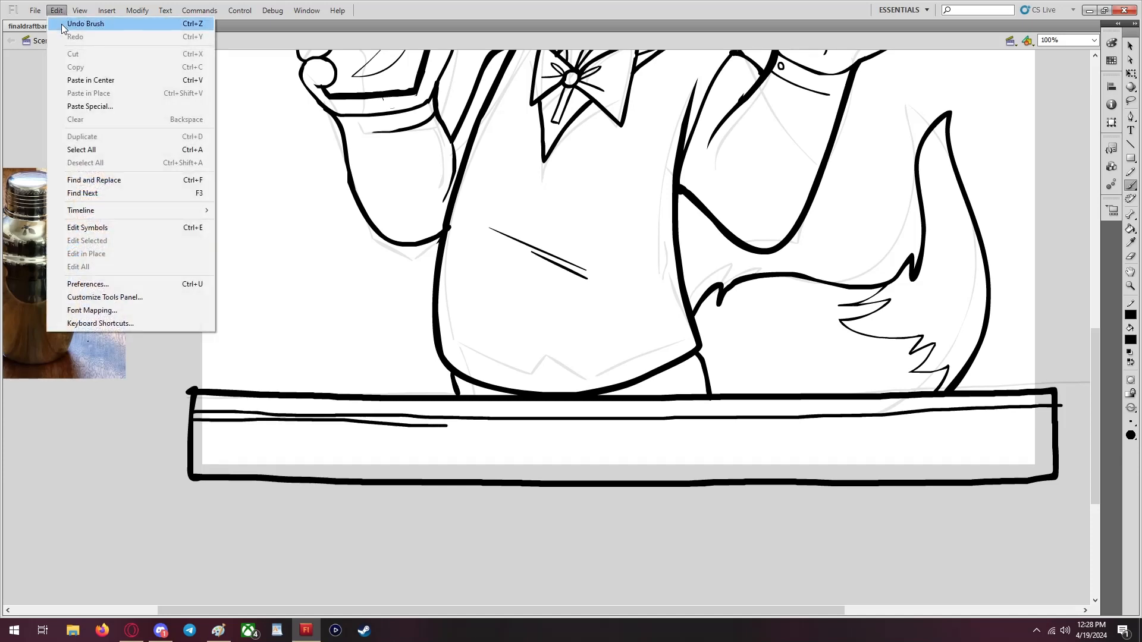
left_click(77, 21)
Draw a second thin line lower on the counter, and erase both lines back to short segments at the left end
mouse_move(191, 426)
left_mouse_down()
mouse_move(567, 435)
mouse_move(427, 433)
mouse_move(478, 420)
mouse_move(1045, 403)
mouse_move(589, 420)
left_mouse_up()
left_click(1130, 256)
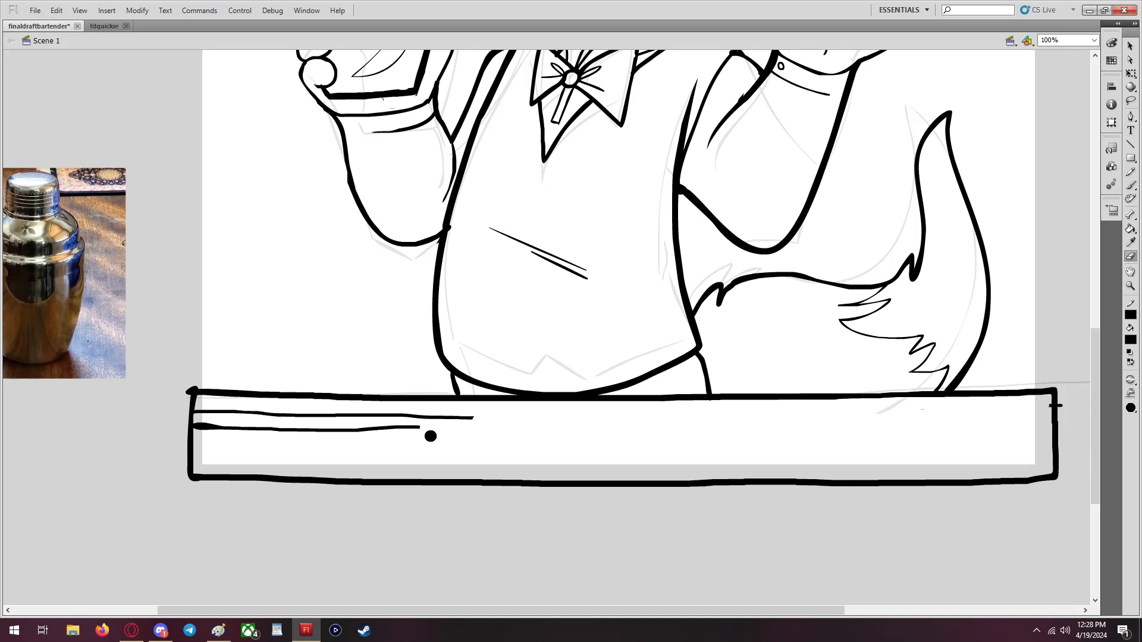
left_click_drag(430, 436, 339, 429)
mouse_move(523, 426)
left_mouse_down()
mouse_move(413, 412)
mouse_move(214, 415)
mouse_move(254, 418)
left_mouse_up()
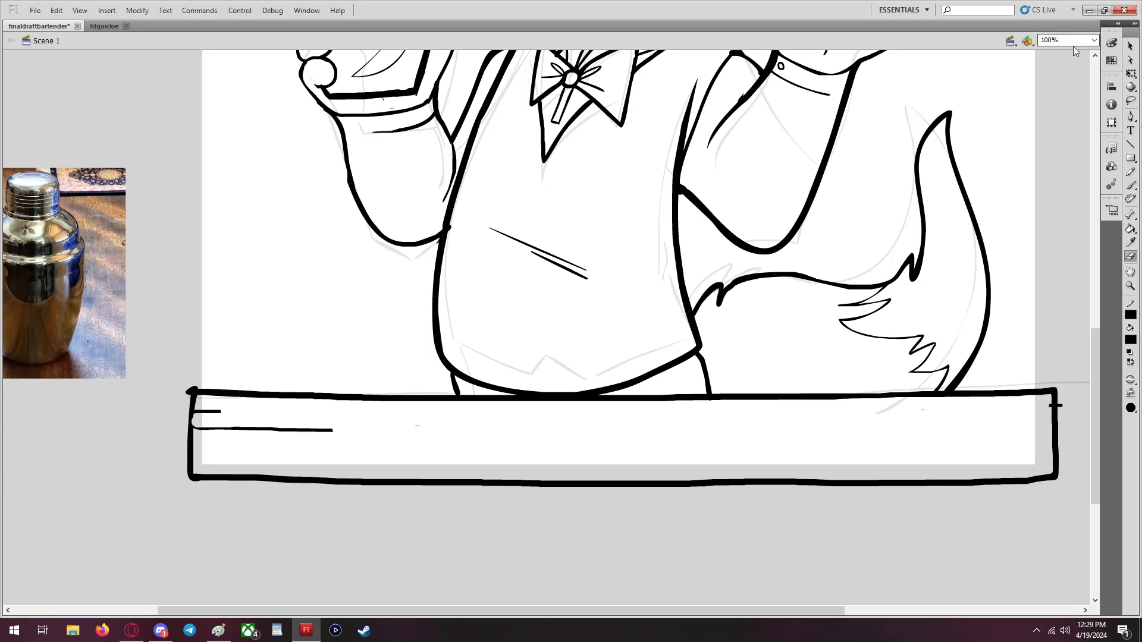
At 200% zoom, extend the counter's upper thin line from its left-end segment to just before the torso, using a small brush
left_click(1093, 40)
left_click(1047, 97)
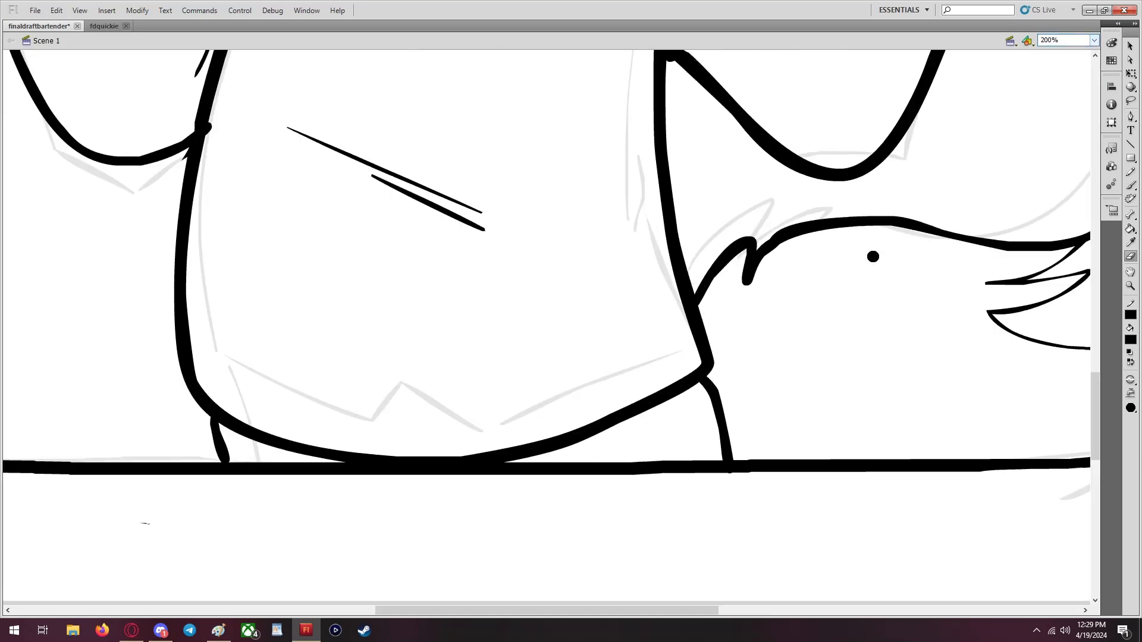
scroll(489, 565, "down", 3)
left_click_drag(541, 609, 380, 608)
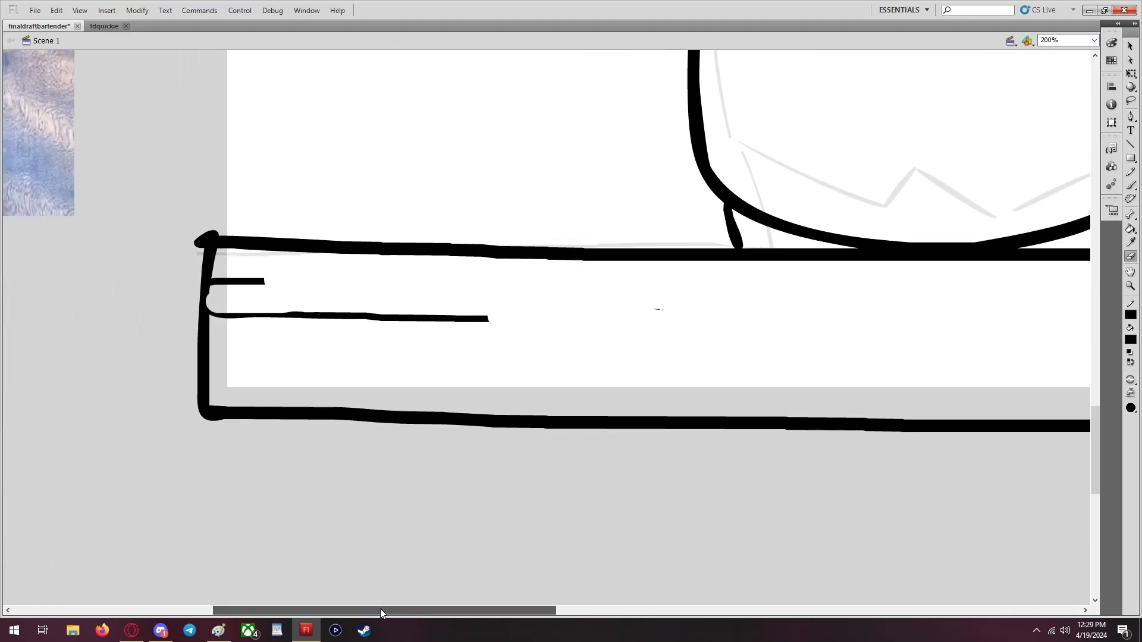
left_click(1131, 185)
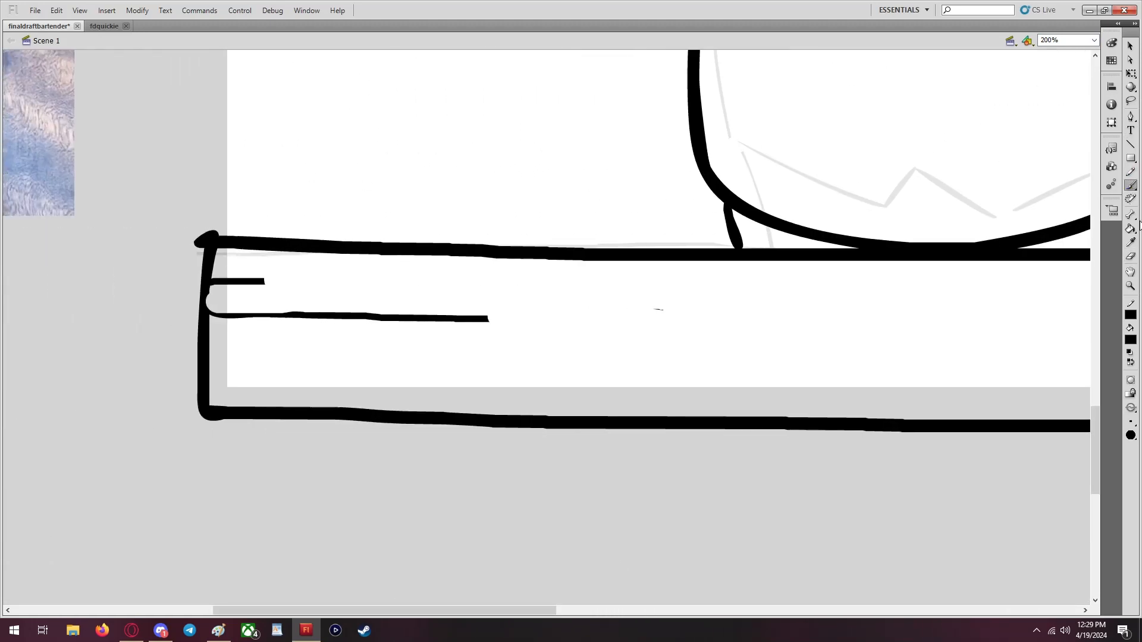
left_click(1131, 423)
left_click(1106, 459)
left_click_drag(256, 282, 687, 292)
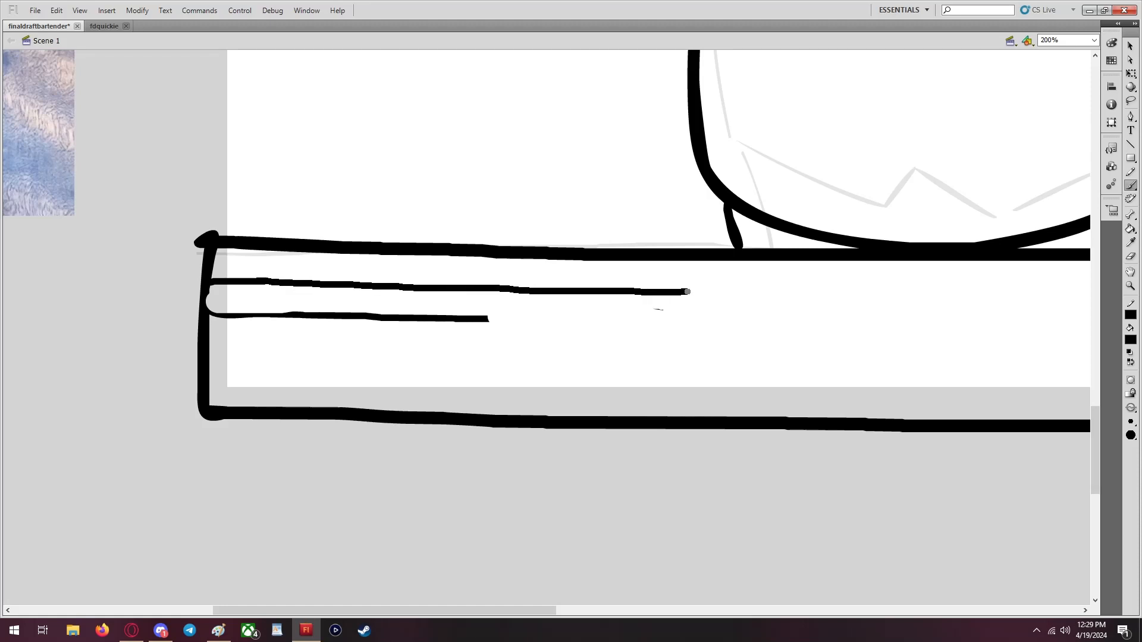
left_click_drag(484, 610, 664, 609)
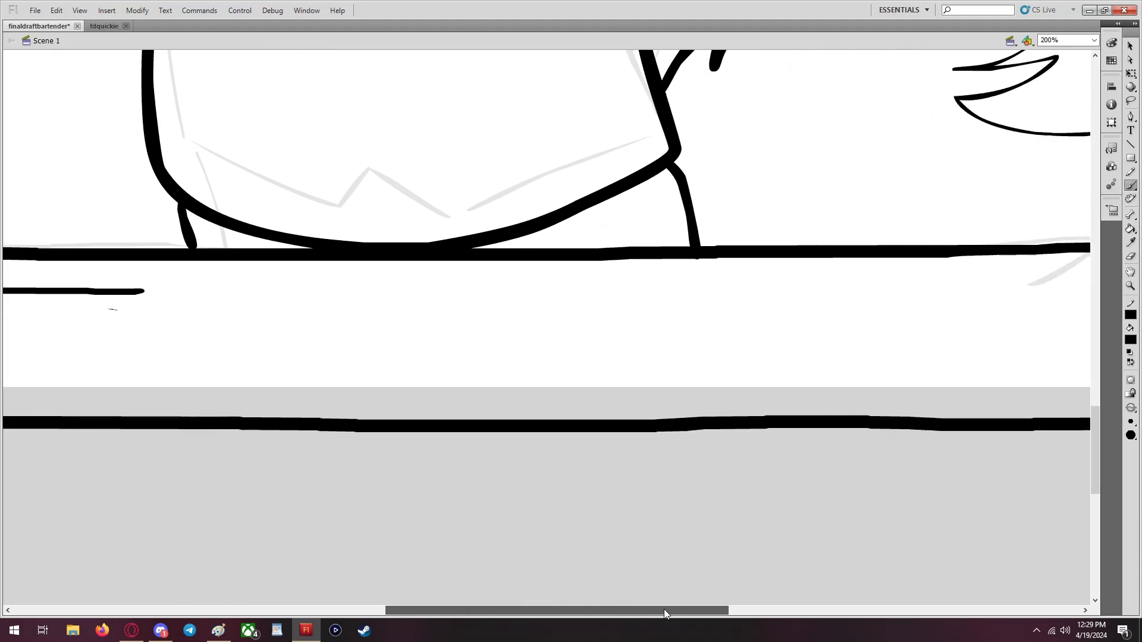
left_click_drag(129, 291, 287, 286)
left_click(59, 10)
left_click(83, 24)
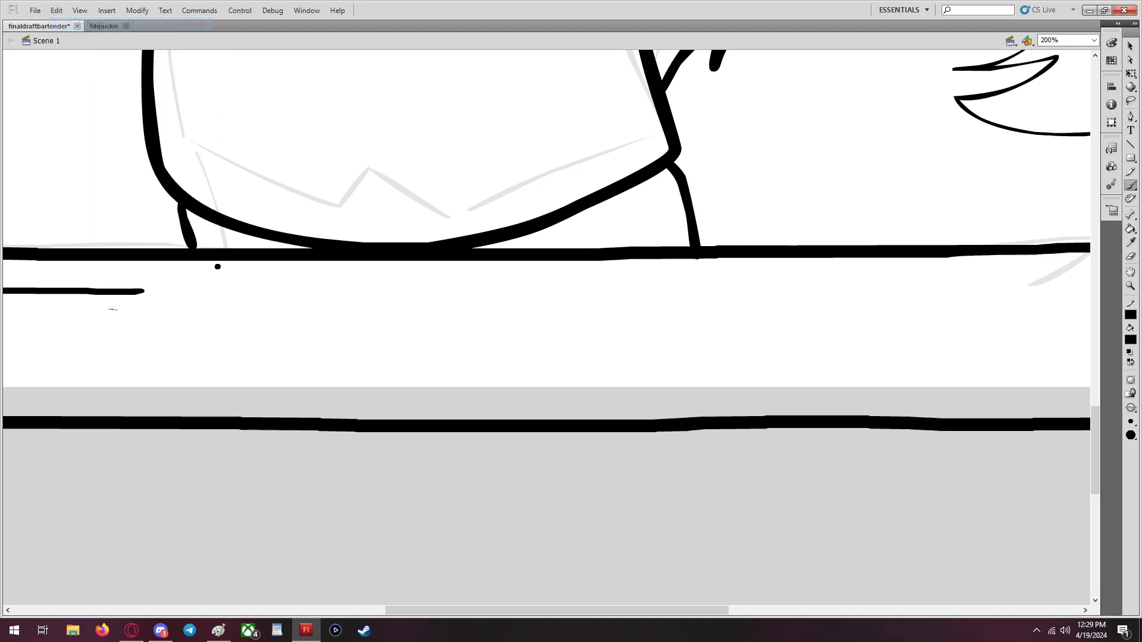
left_click_drag(151, 291, 371, 296)
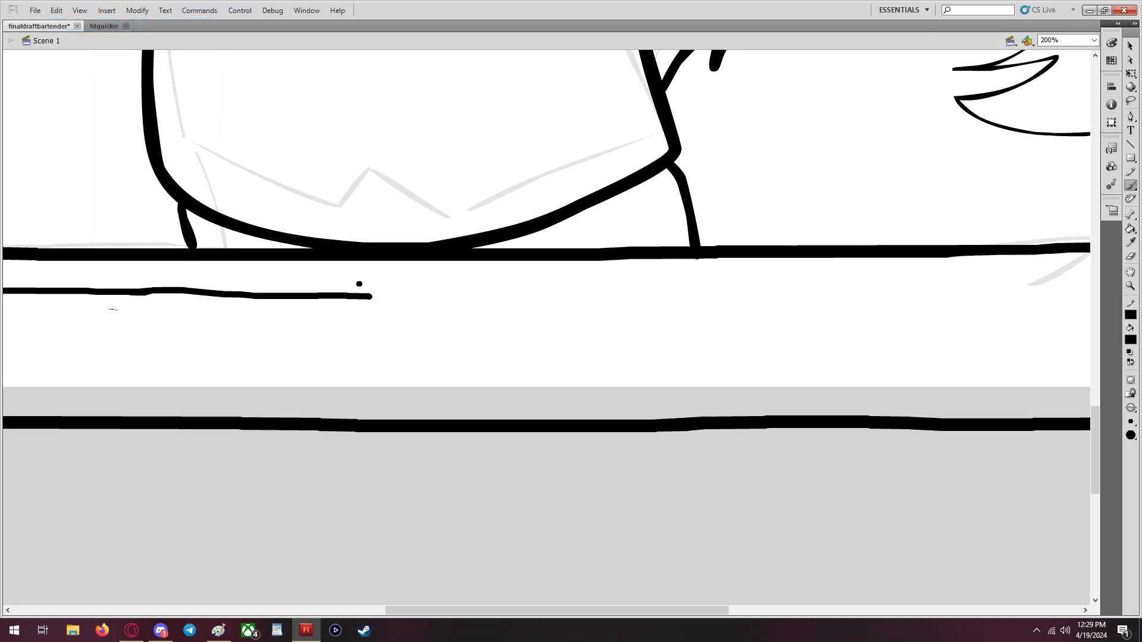
left_click(56, 11)
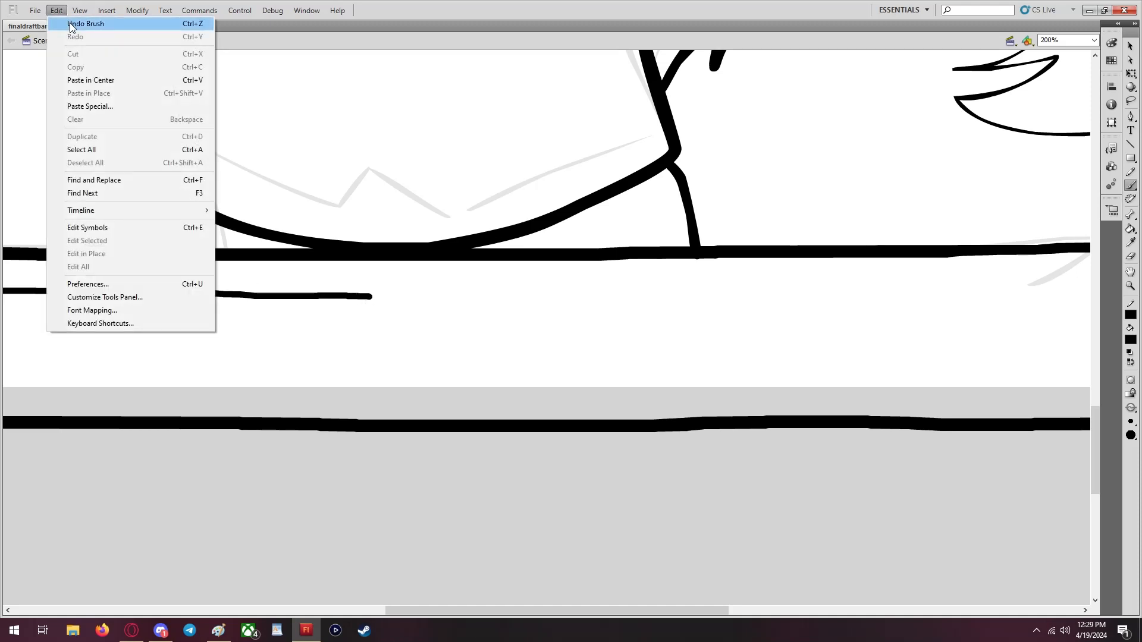
left_click(77, 23)
Continue the upper thin line to the counter's right edge, erasing the stray stroke ahead of it
mouse_move(147, 292)
left_mouse_down()
mouse_move(599, 303)
mouse_move(336, 291)
left_mouse_up()
left_click(1130, 256)
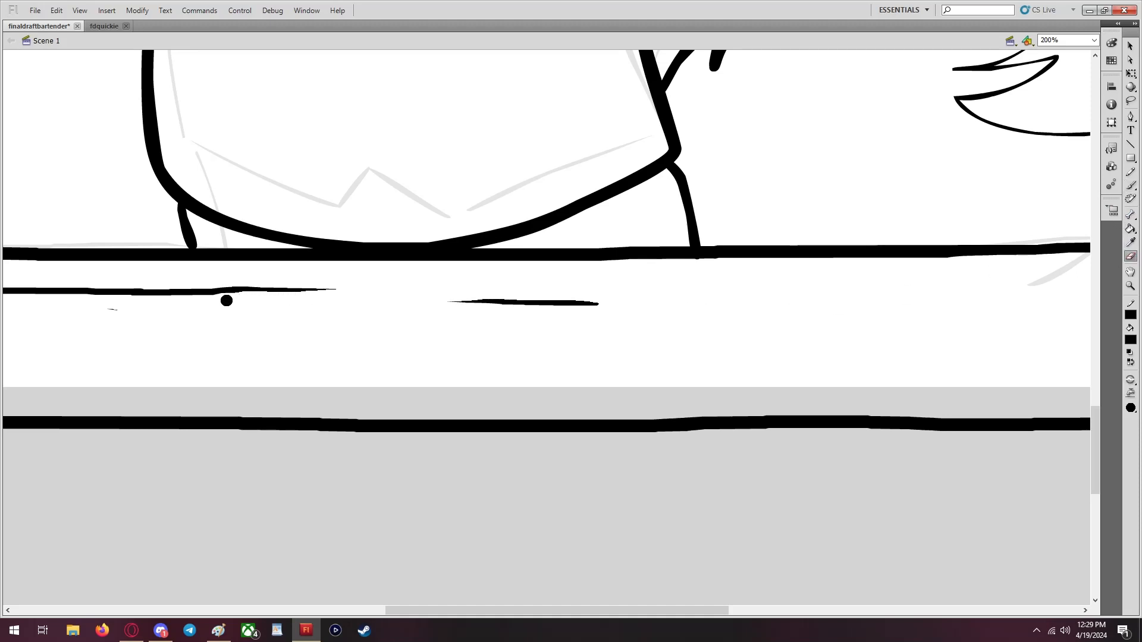
left_click_drag(443, 302, 635, 304)
left_click(1131, 186)
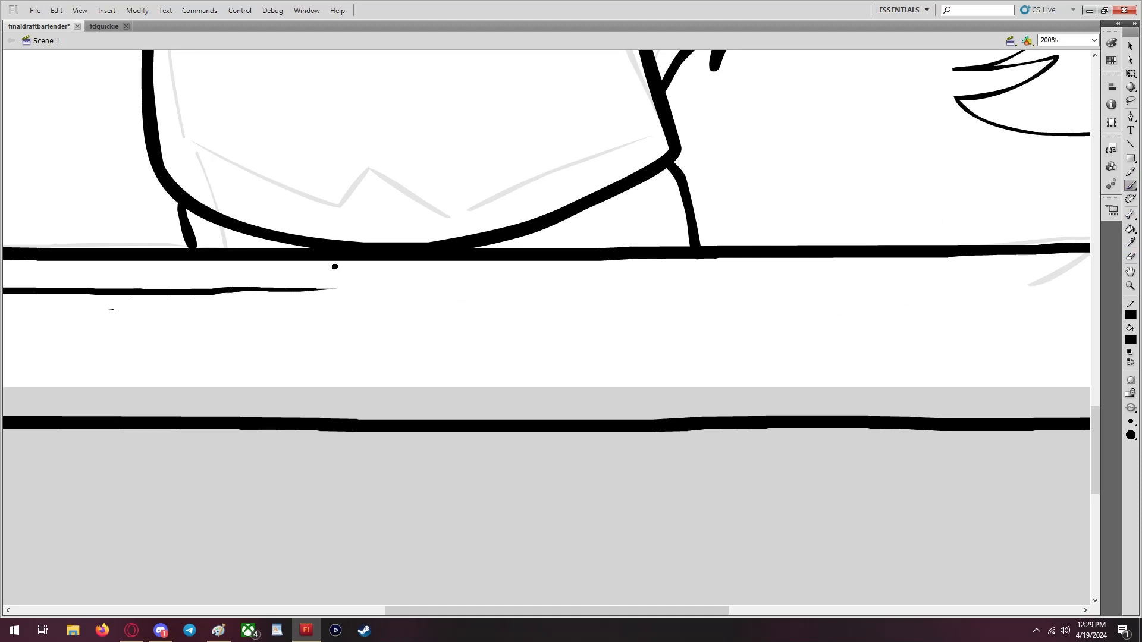
left_click_drag(225, 289, 685, 291)
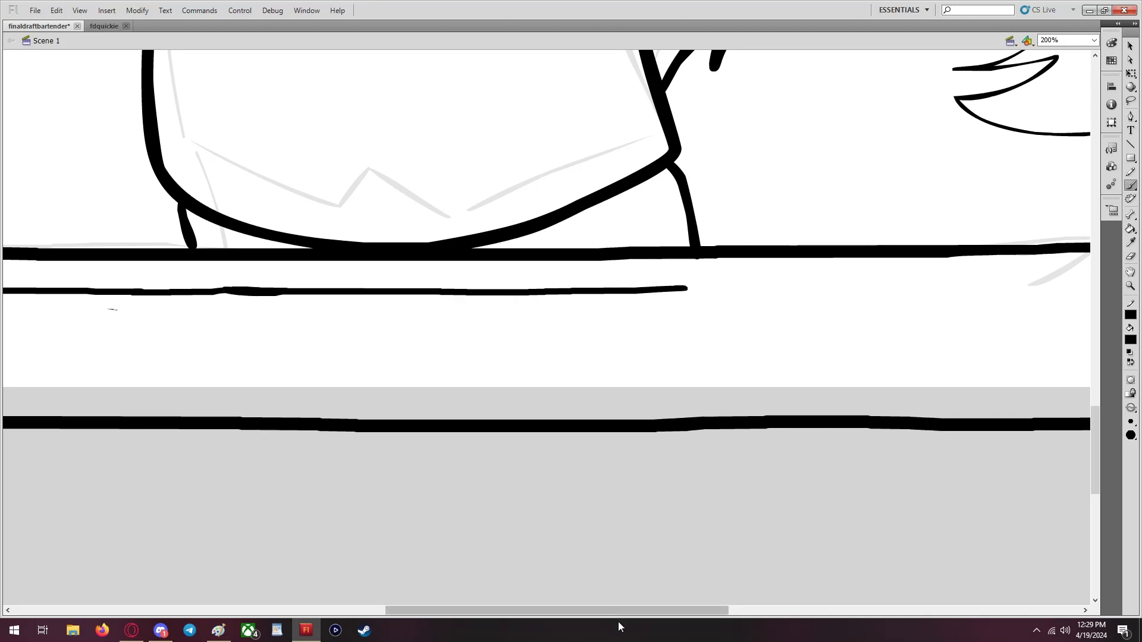
left_click_drag(646, 610, 792, 612)
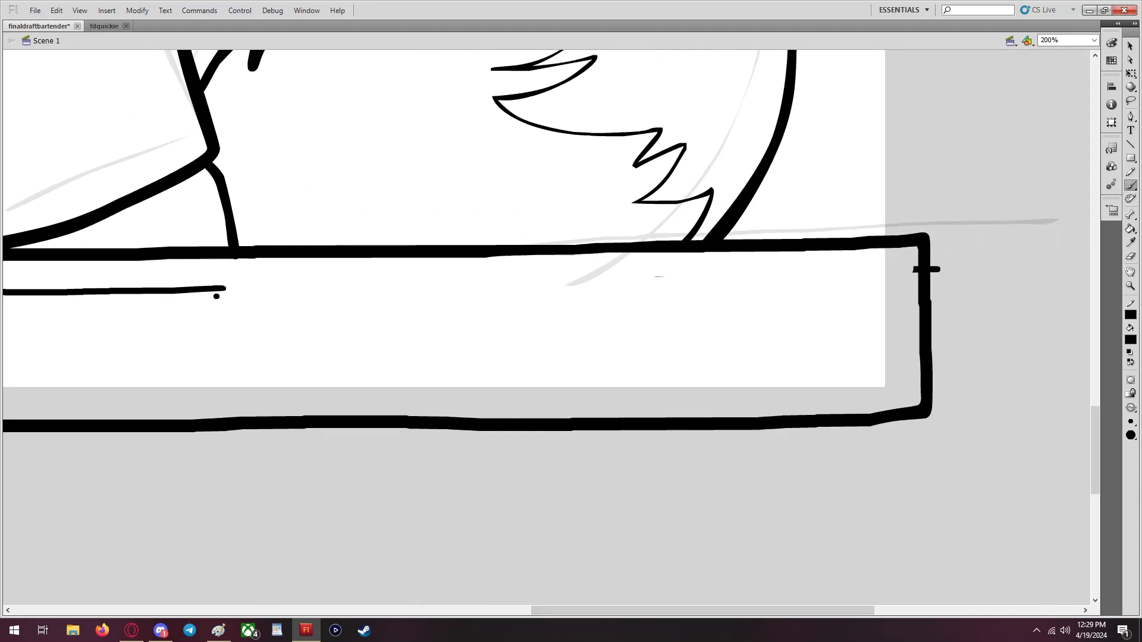
left_click_drag(202, 291, 923, 278)
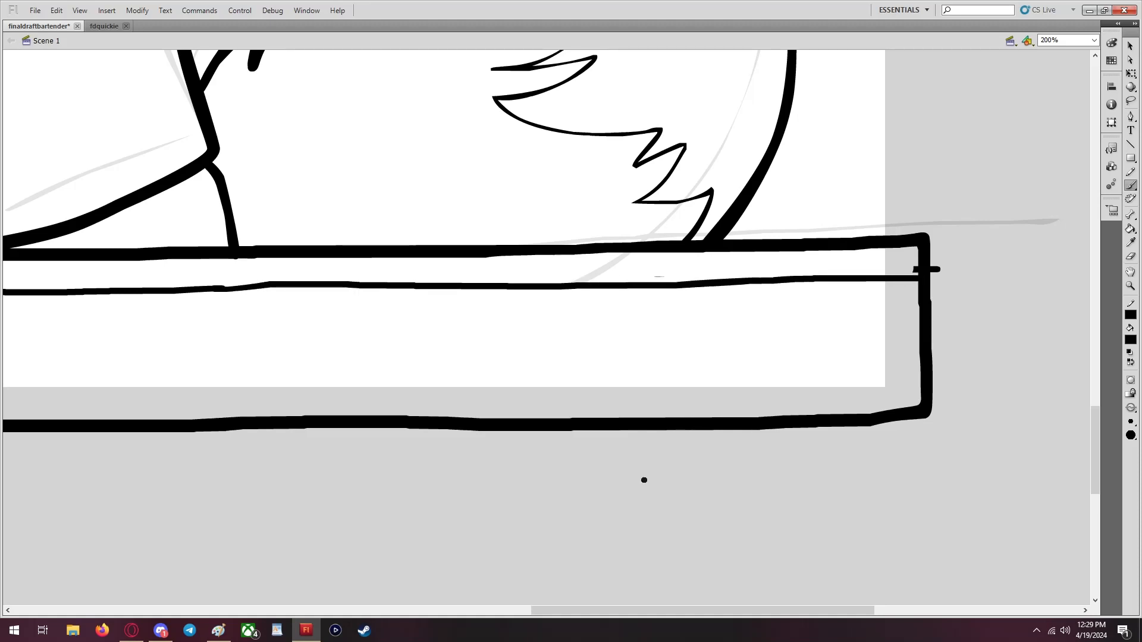
Extend the counter's lower thin line from its left-end segment past the torso, and trim the thick bump in the upper line
left_click_drag(614, 608, 384, 612)
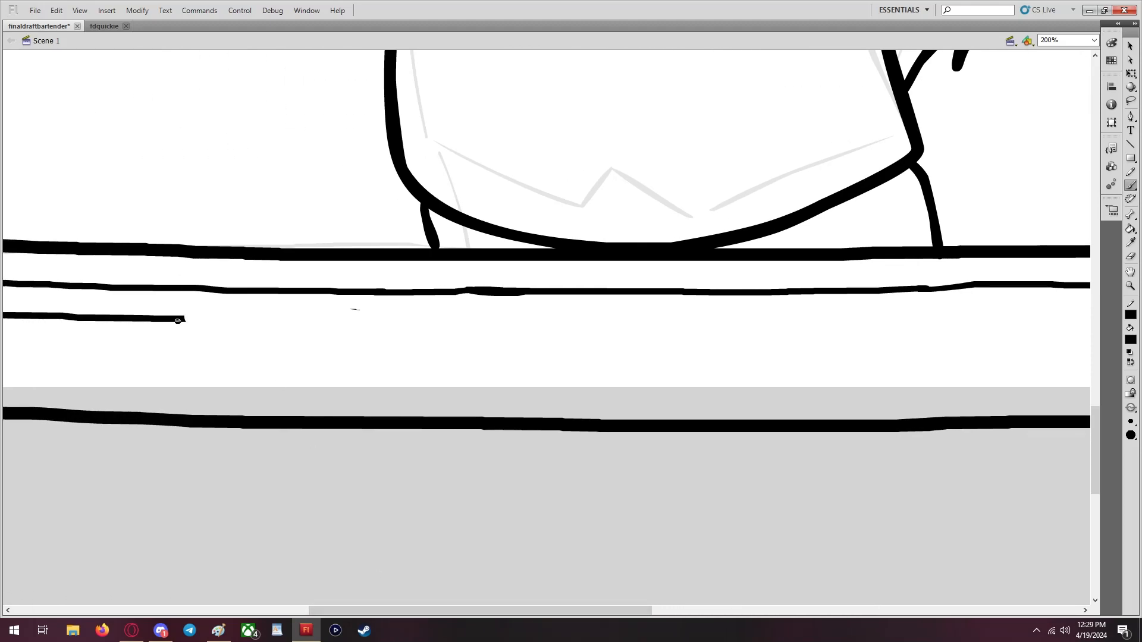
left_click_drag(178, 318, 536, 321)
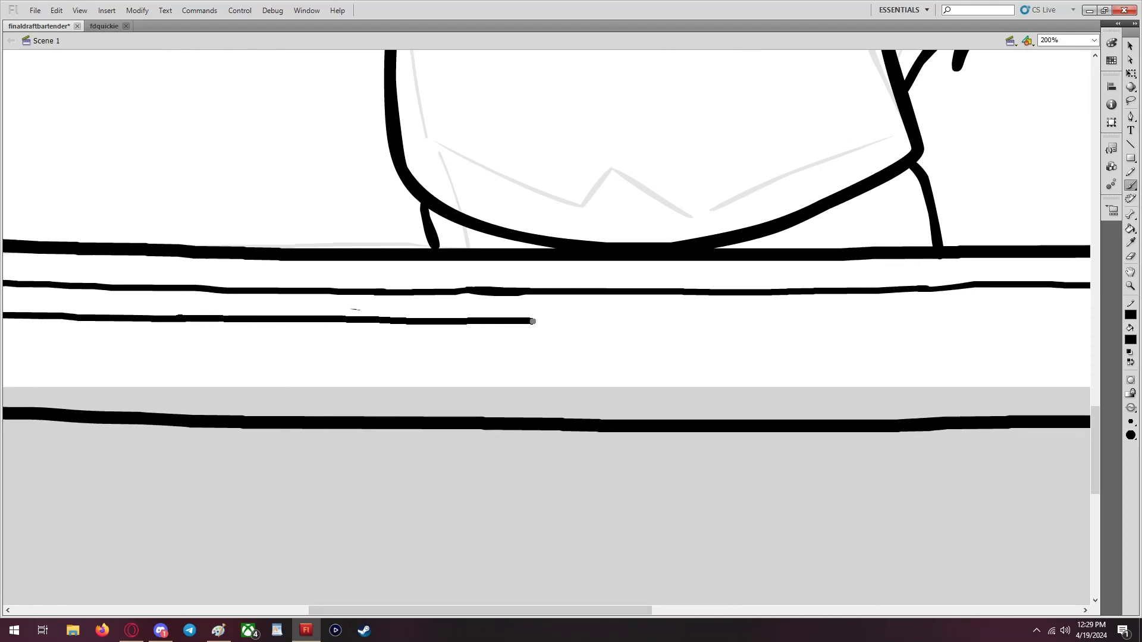
left_click(1130, 257)
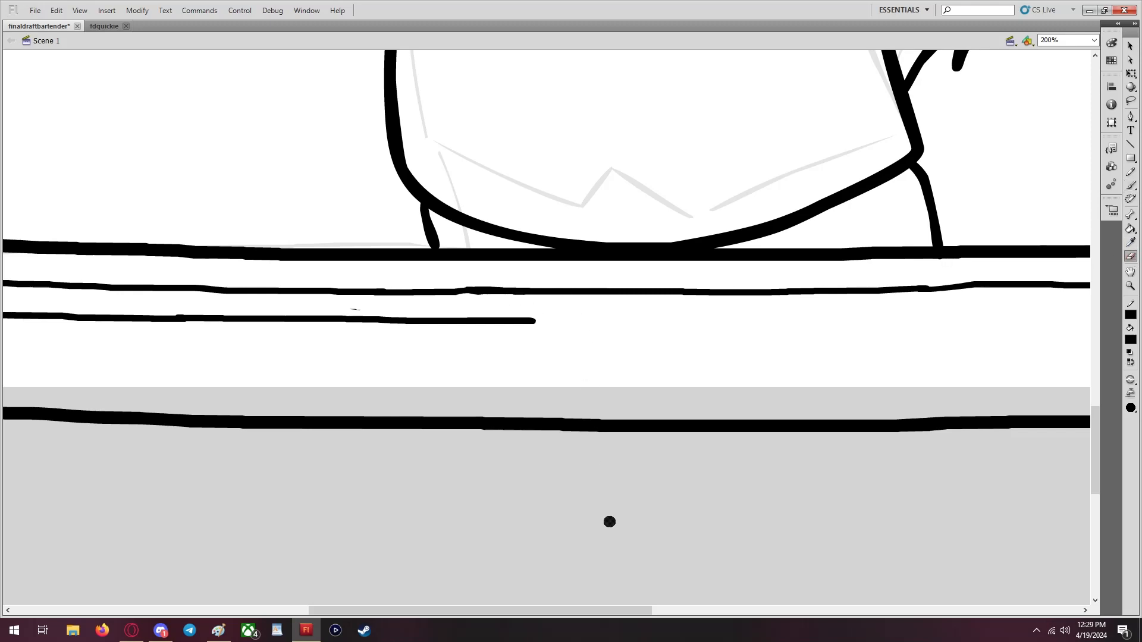
left_click_drag(621, 607, 732, 609)
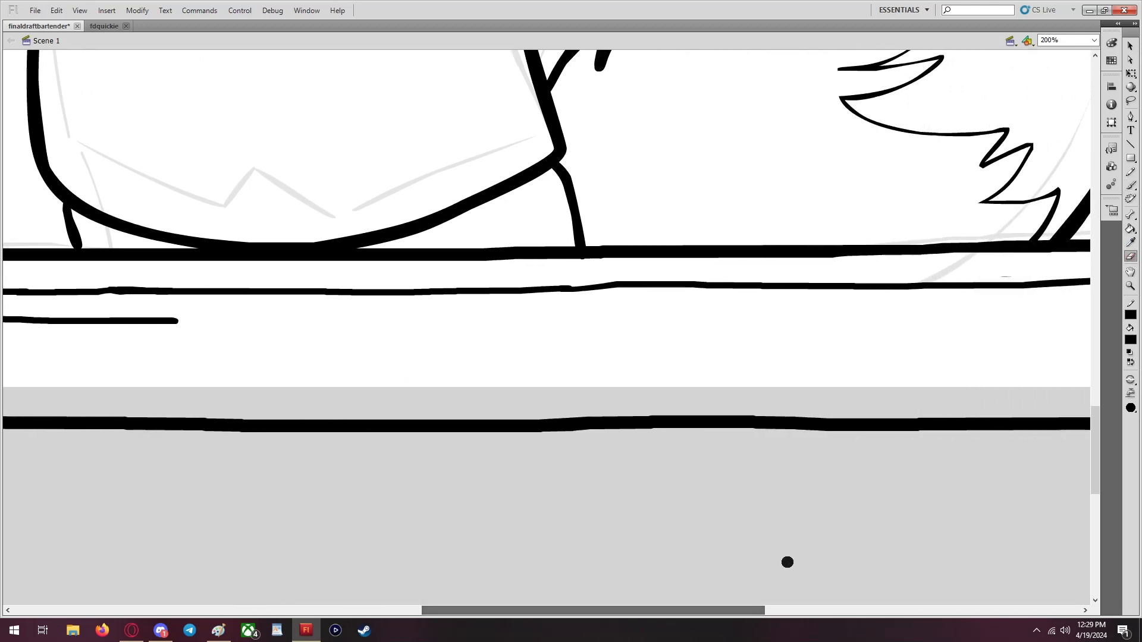
left_click(1130, 185)
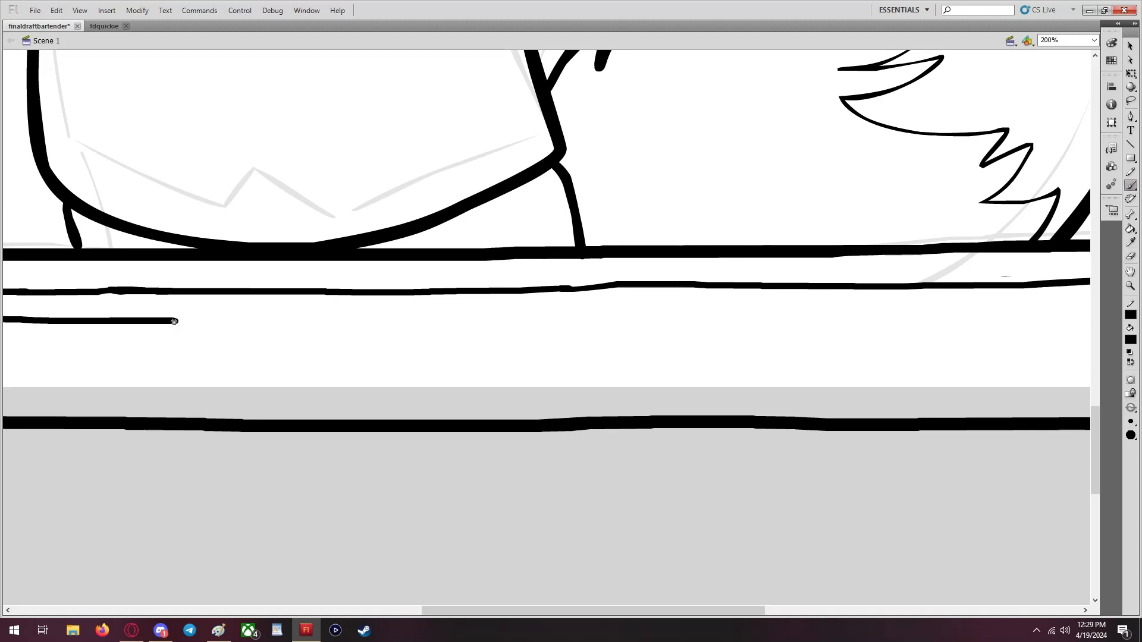
left_click_drag(172, 321, 683, 323)
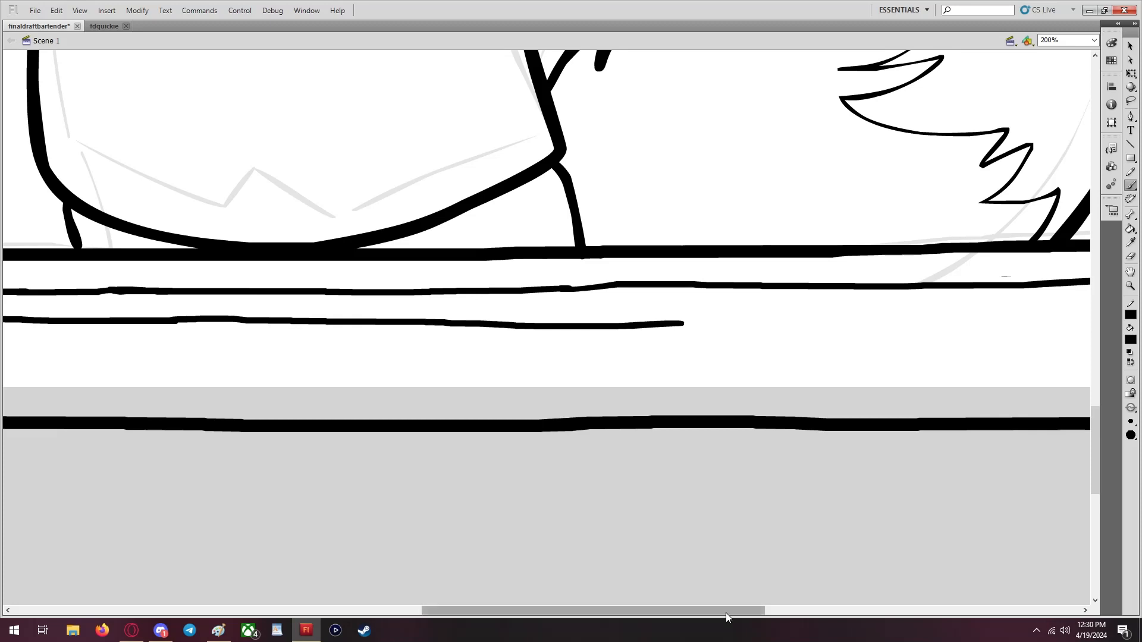
Continue the lower thin line to the counter's right edge and erase the overlapping stroke end below the tail
left_click_drag(725, 611, 836, 610)
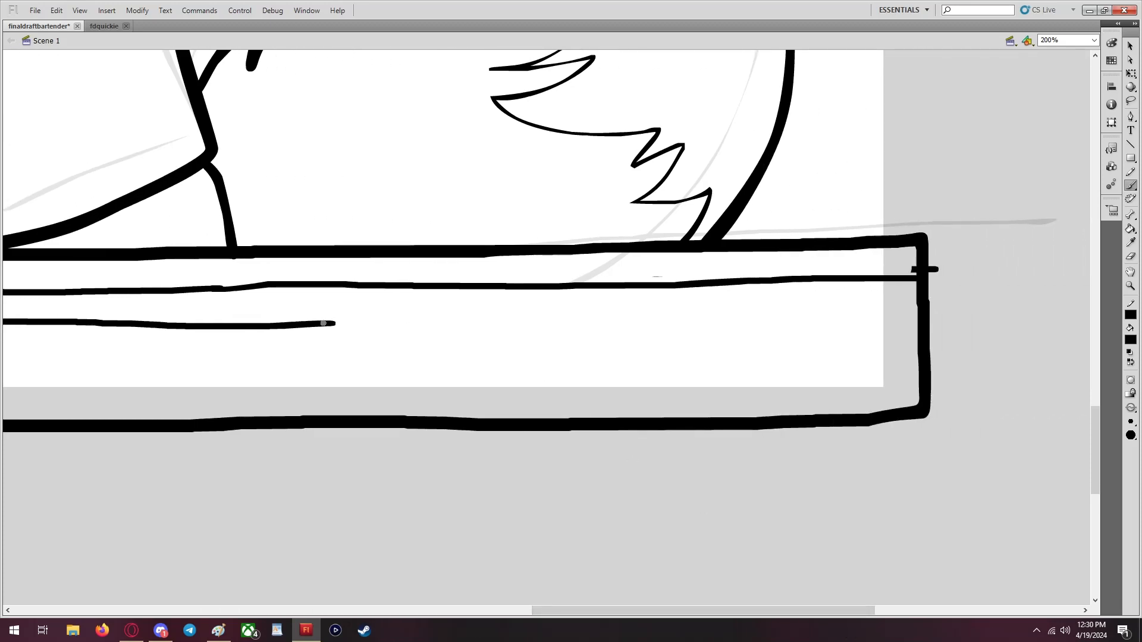
left_click_drag(324, 324, 551, 322)
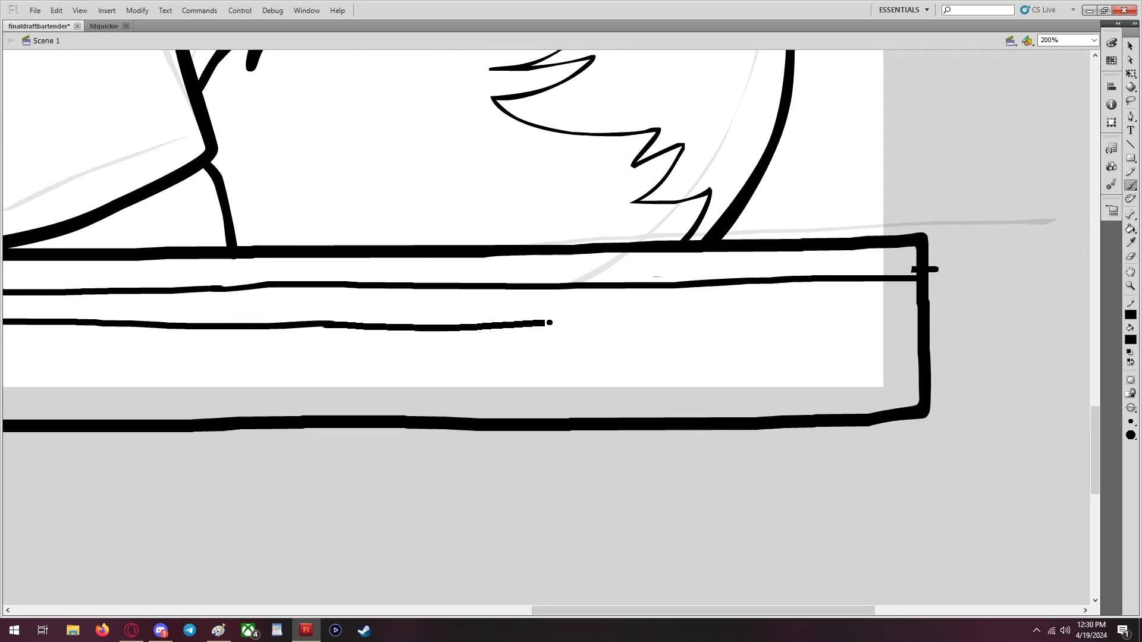
left_click_drag(338, 324, 925, 315)
left_click(1130, 255)
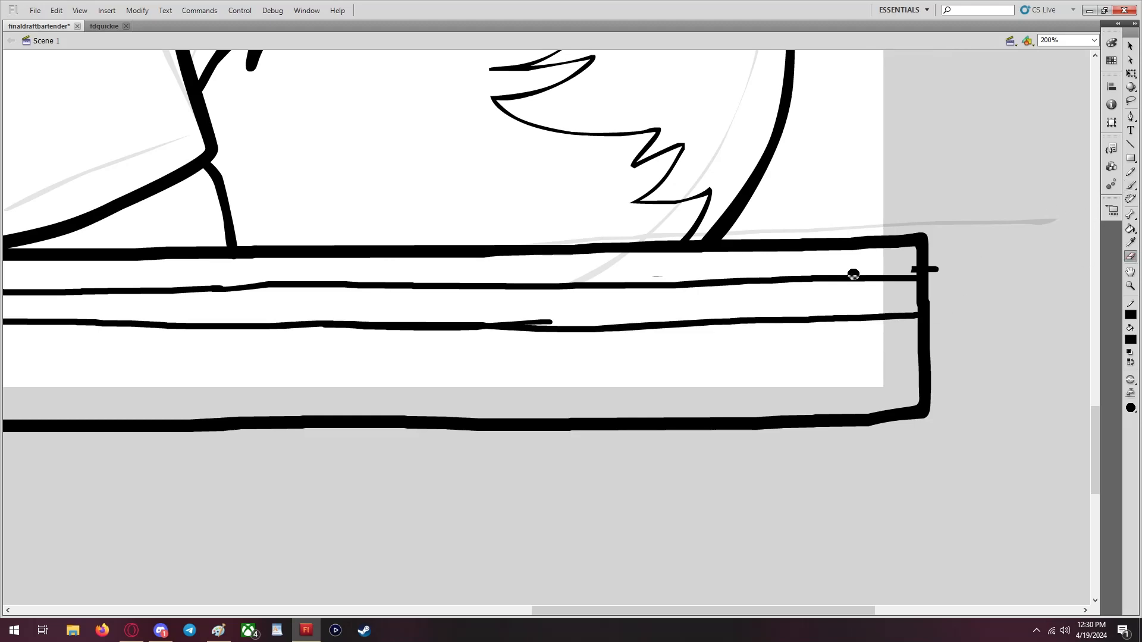
left_click_drag(543, 319, 484, 318)
Set the zoom to 100% and delete the cocktail shaker reference photo beside the artwork
scroll(421, 302, "up", 5)
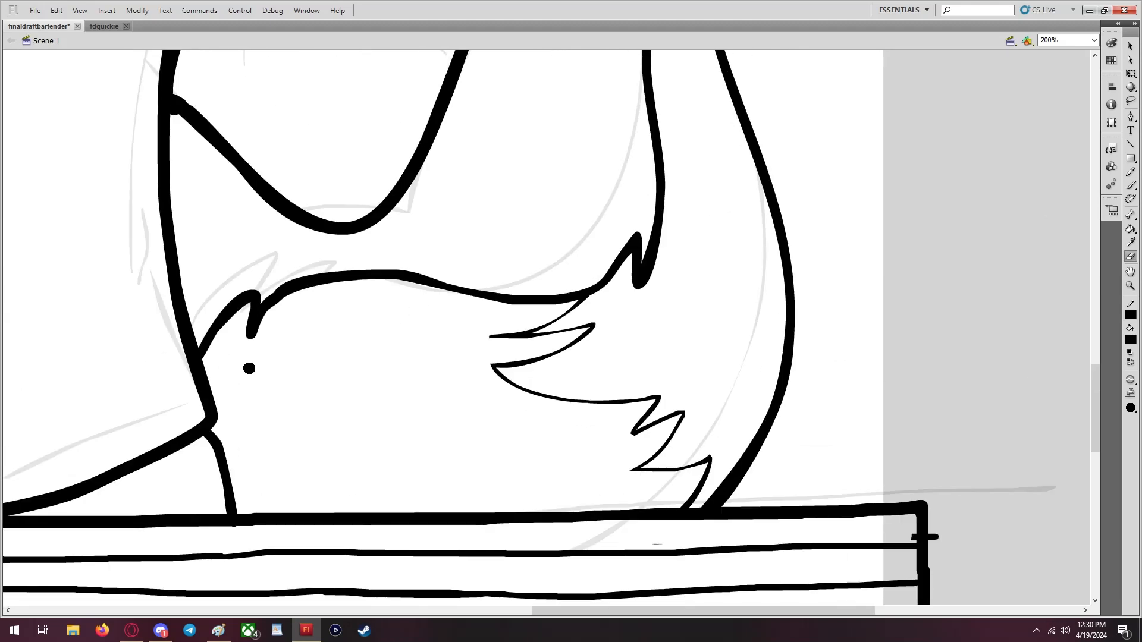
scroll(587, 201, "up", 10)
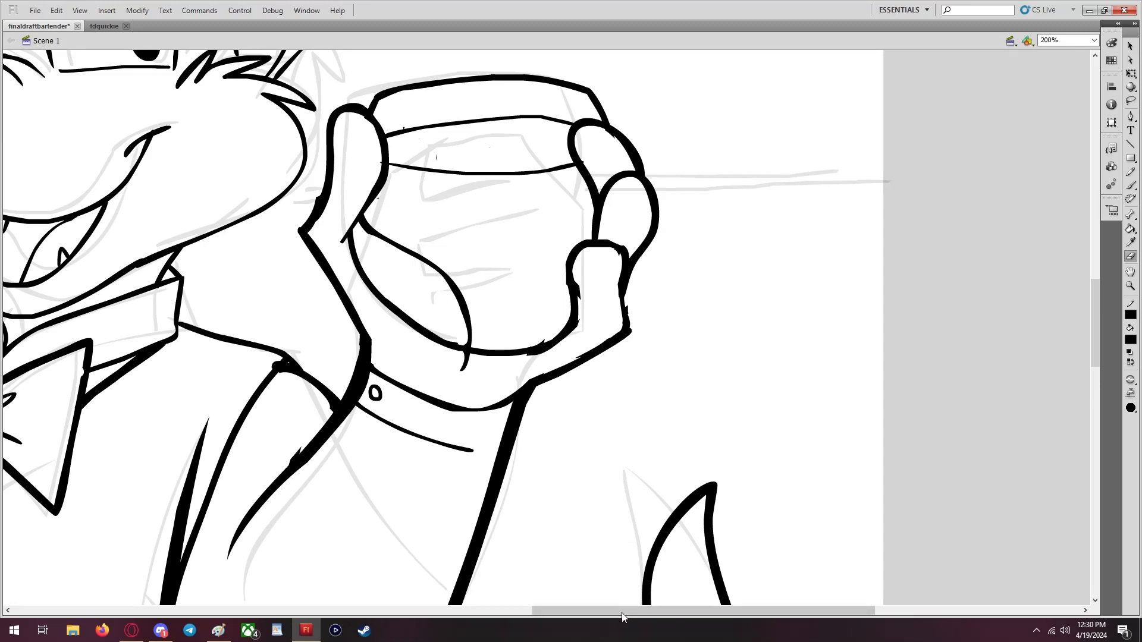
left_click_drag(590, 610, 288, 600)
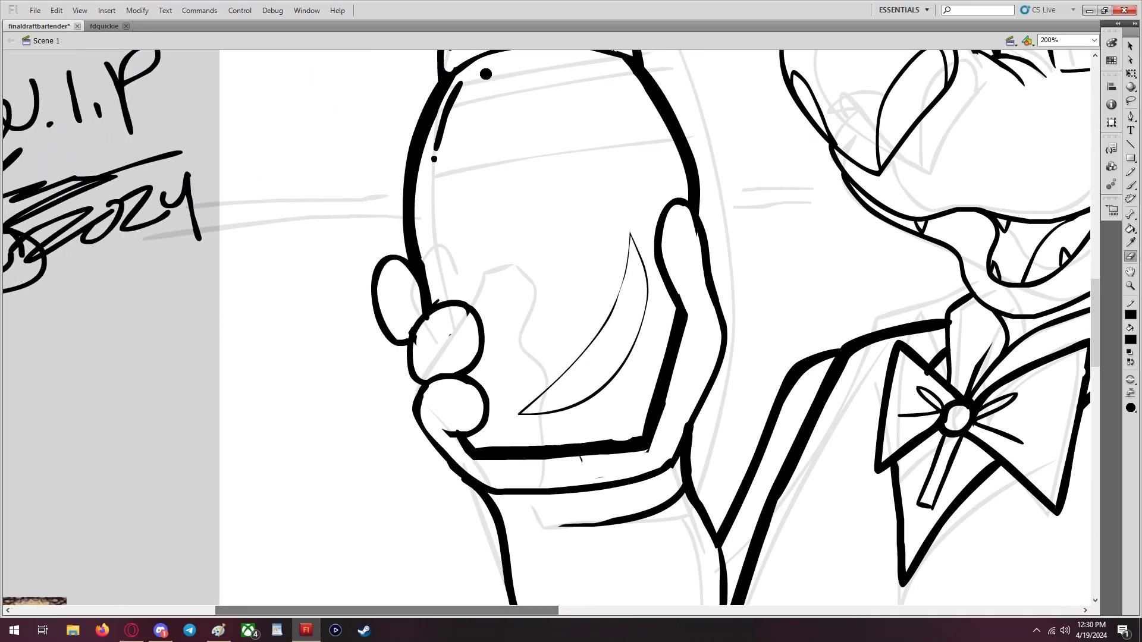
left_click(1092, 40)
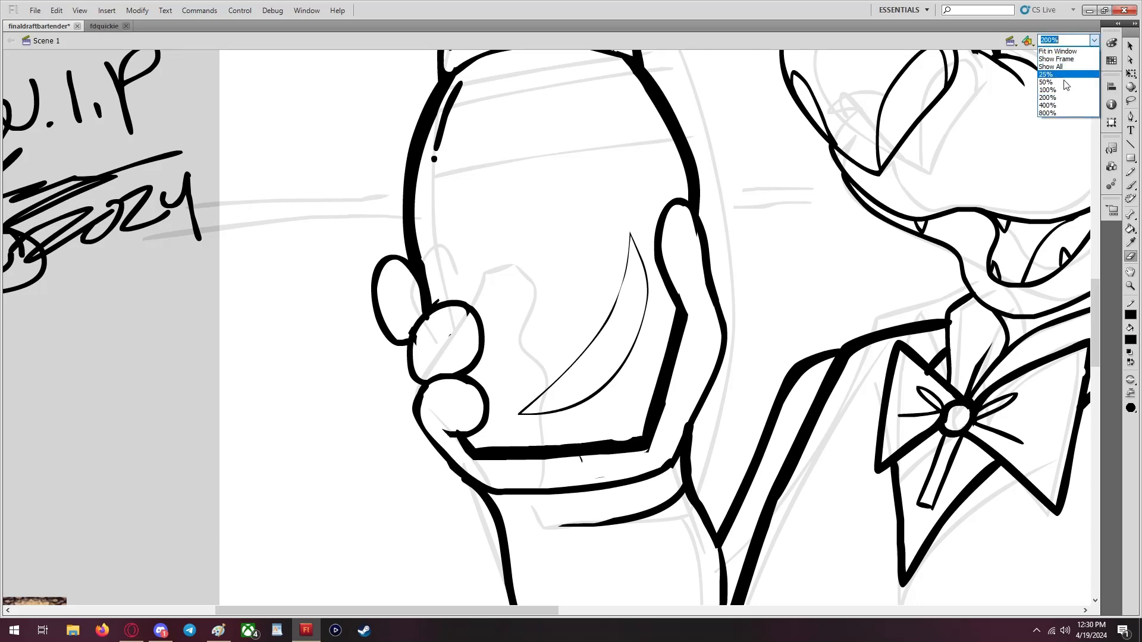
left_click(1048, 86)
scroll(712, 257, "down", 2)
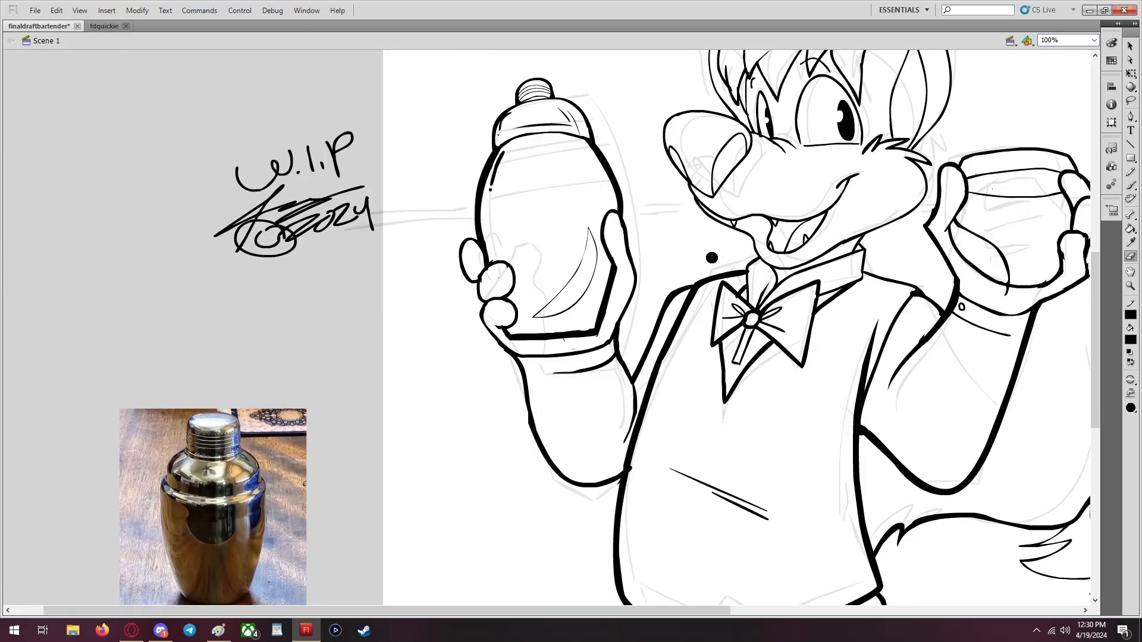
scroll(712, 257, "down", 4)
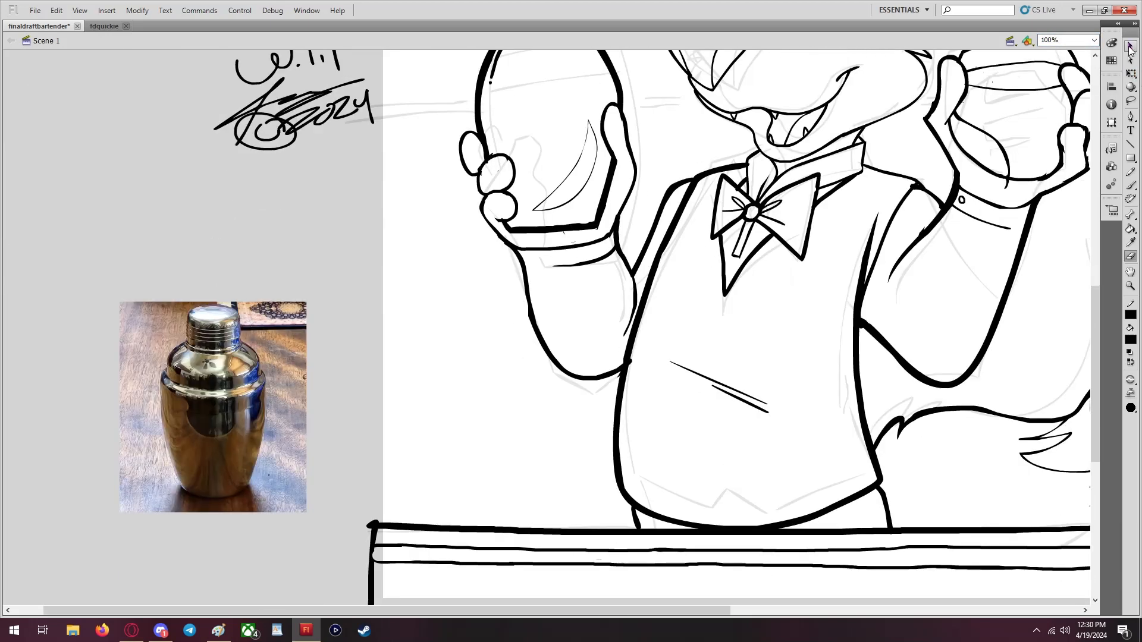
key("v")
left_click(241, 392)
key("Delete")
Move the whole W.I.P. signature and 2024 date lower and farther left, away from the artwork
scroll(240, 390, "up", 3)
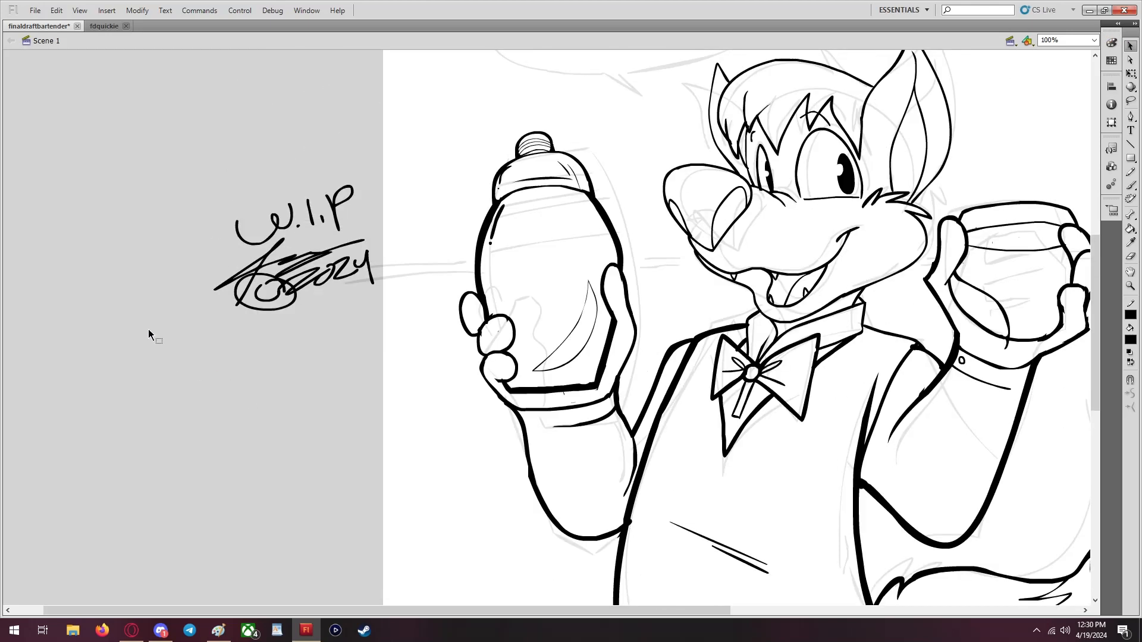
mouse_move(168, 113)
left_mouse_down()
mouse_move(344, 287)
mouse_move(411, 398)
left_mouse_up()
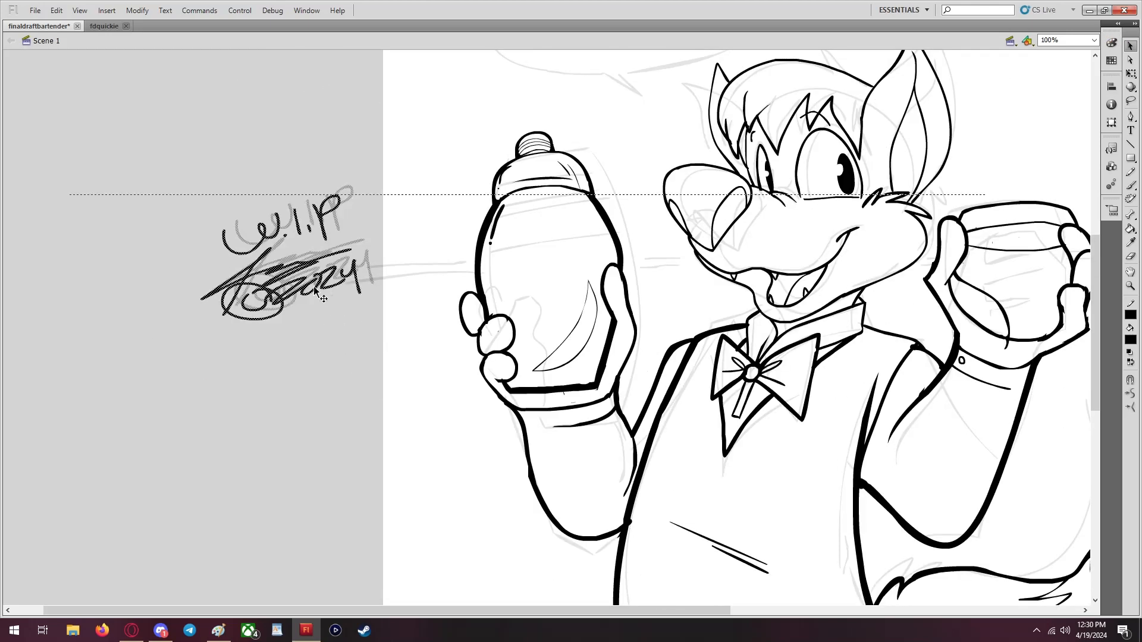
left_click_drag(334, 271, 178, 503)
scroll(333, 359, "down", 4)
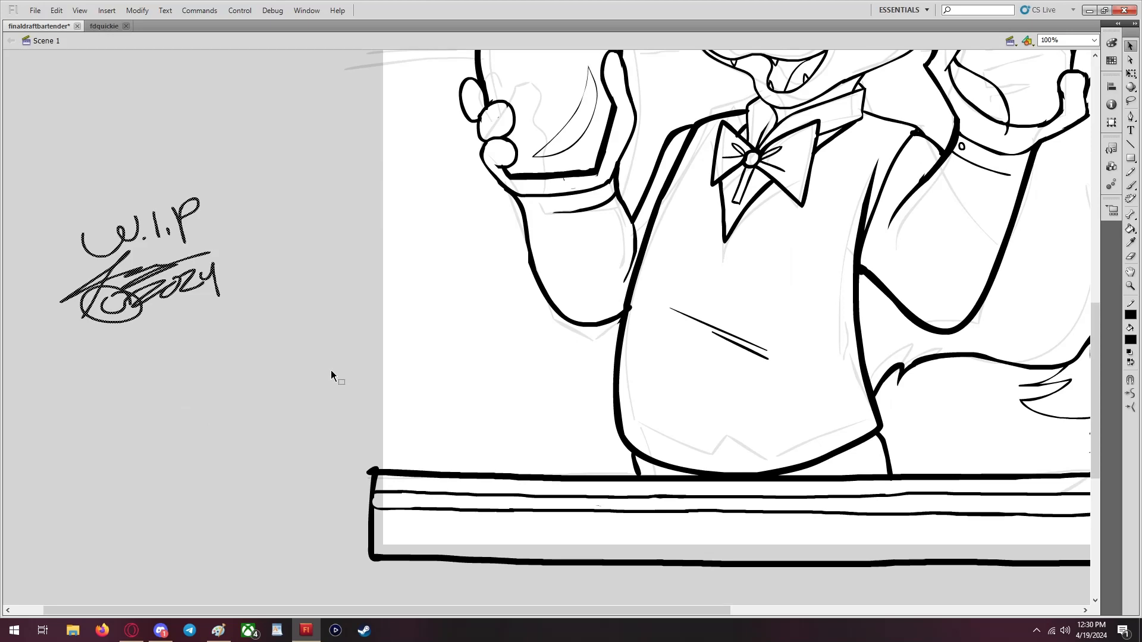
scroll(340, 397, "up", 3)
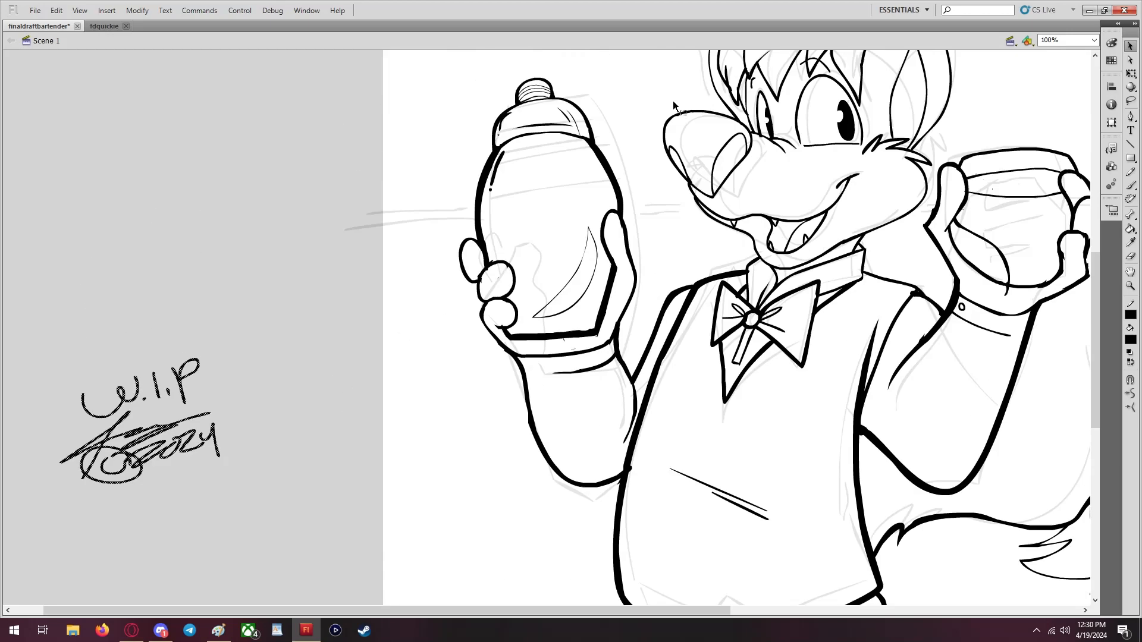
Try to brush a thick black frame around the canvas, rising from both ends of the counter
left_click(1085, 44)
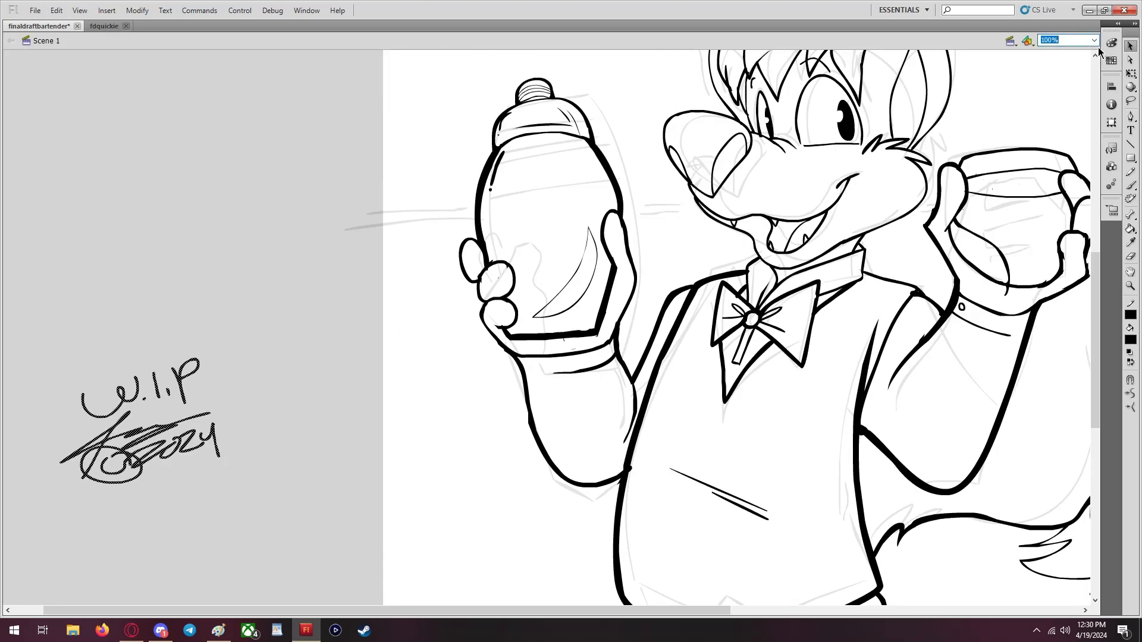
left_click(1093, 40)
left_click(1064, 94)
left_click(1093, 40)
left_click(1074, 84)
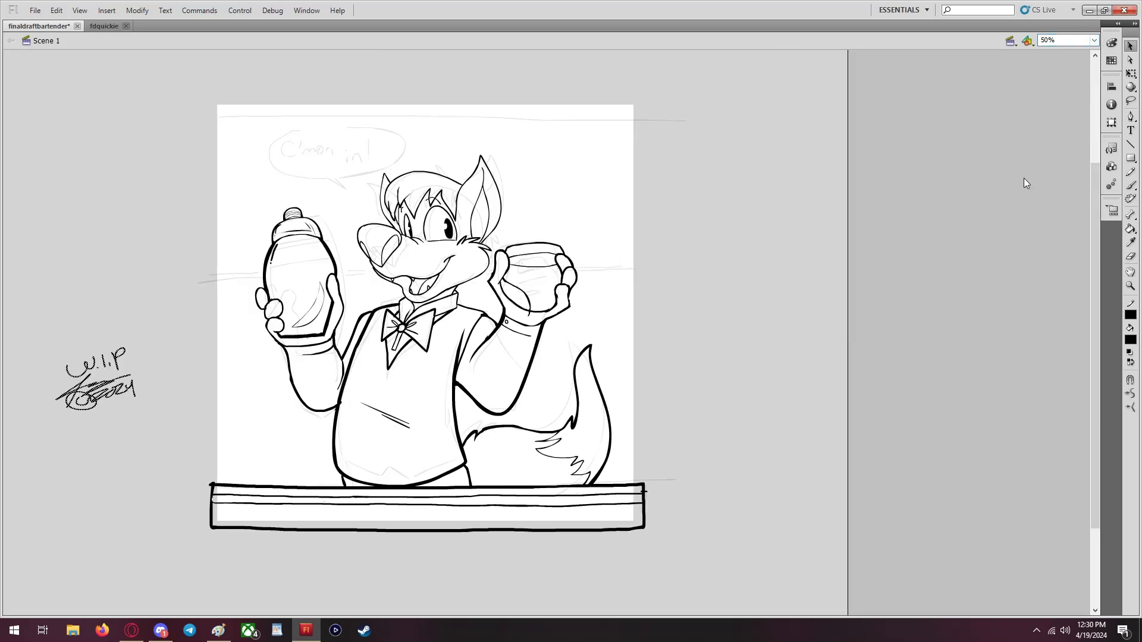
key("b")
left_click(1131, 421)
left_click(1103, 431)
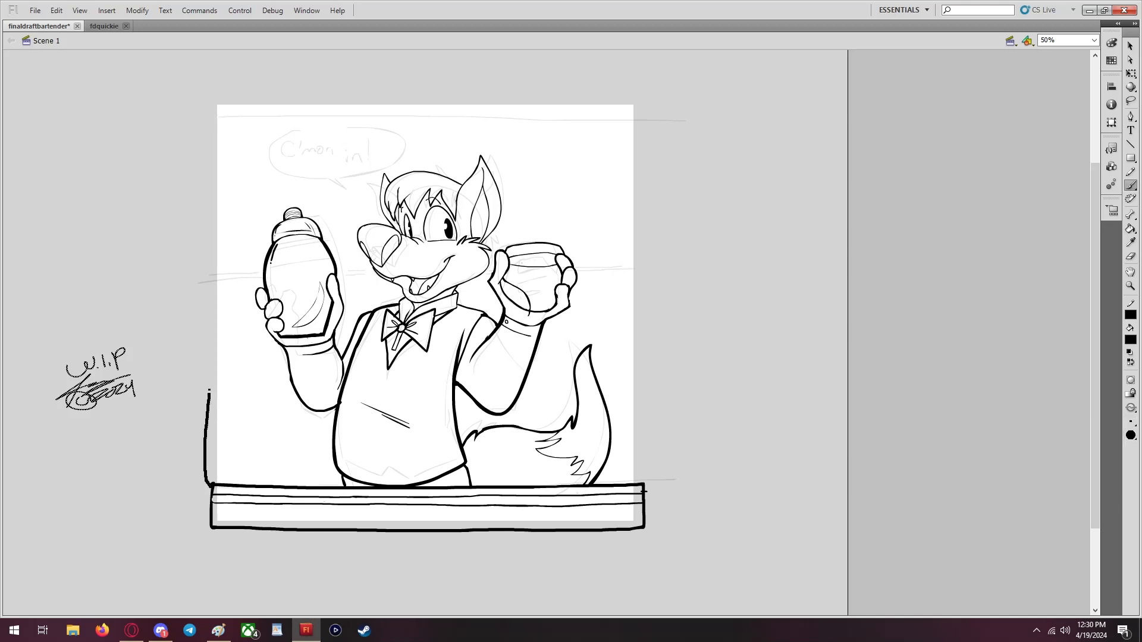
left_click_drag(209, 391, 210, 178)
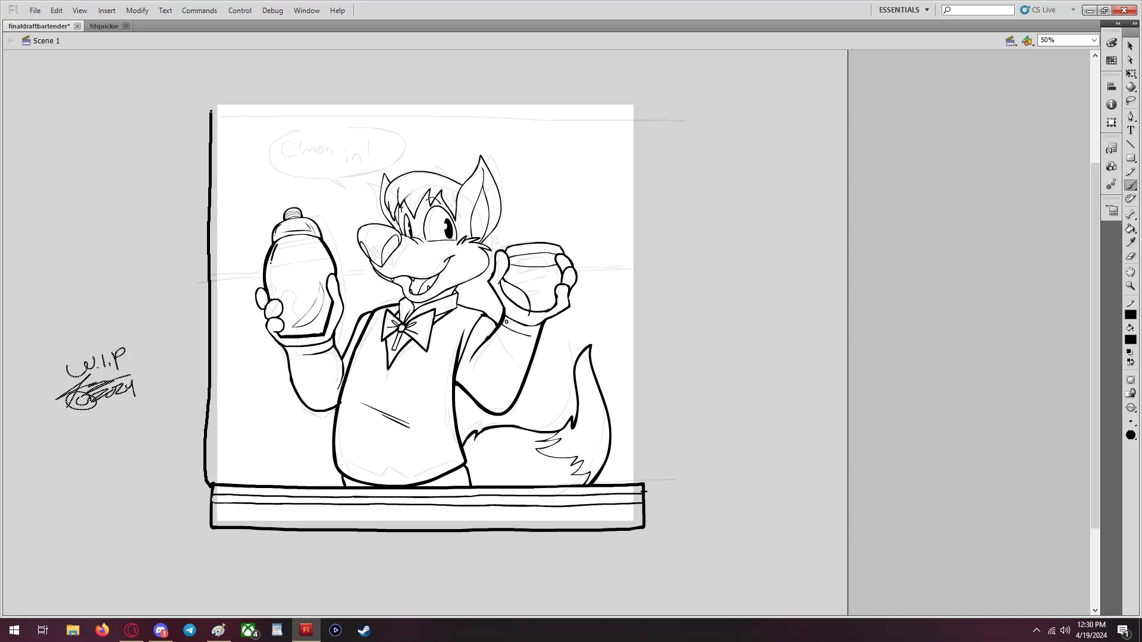
mouse_move(211, 97)
left_mouse_down()
mouse_move(653, 102)
mouse_move(636, 101)
mouse_move(640, 489)
left_mouse_up()
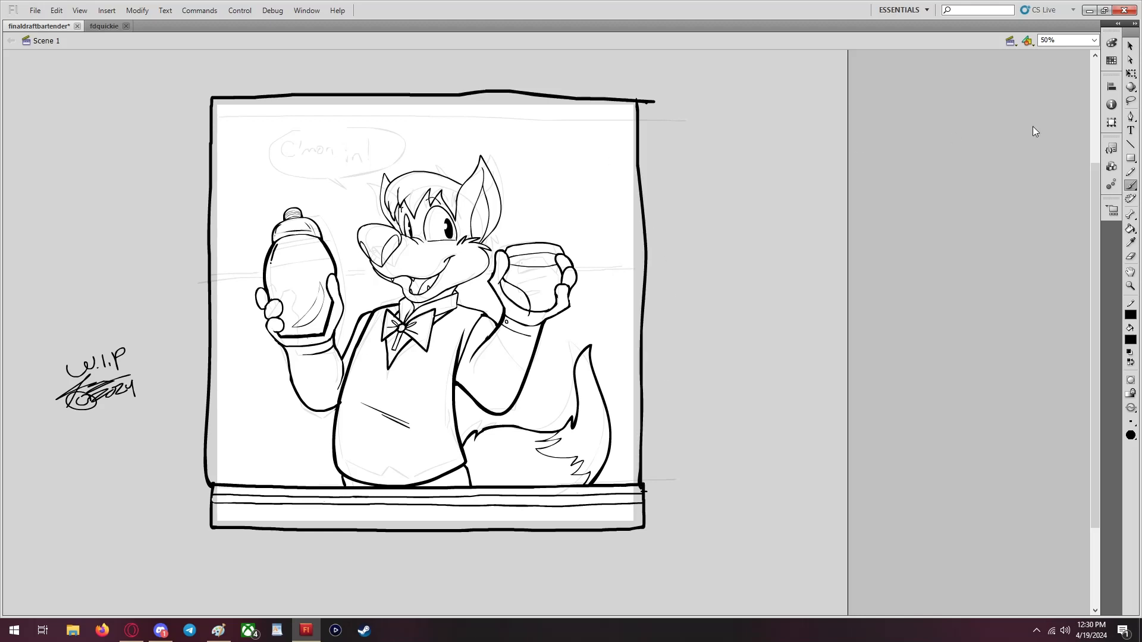
Undo the thick frame strokes around the canvas
left_click(1130, 46)
key("ctrl+z")
key("ctrl+z")
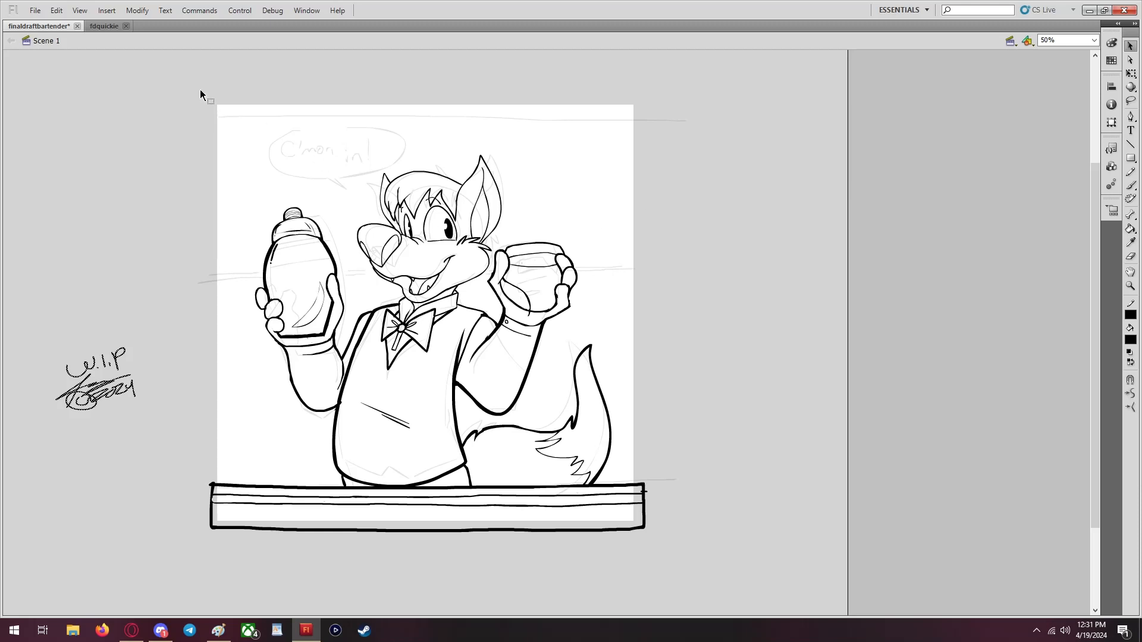
Select the entire character and counter line art and cut it from the canvas
left_click_drag(776, 553, 803, 598)
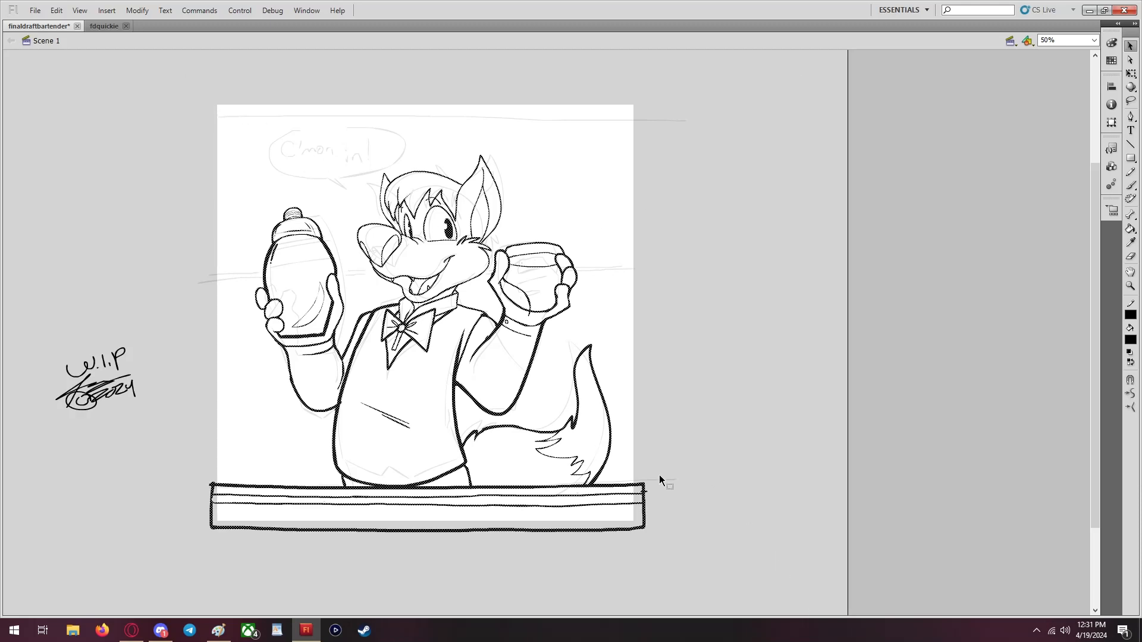
right_click(526, 383)
left_click(560, 139)
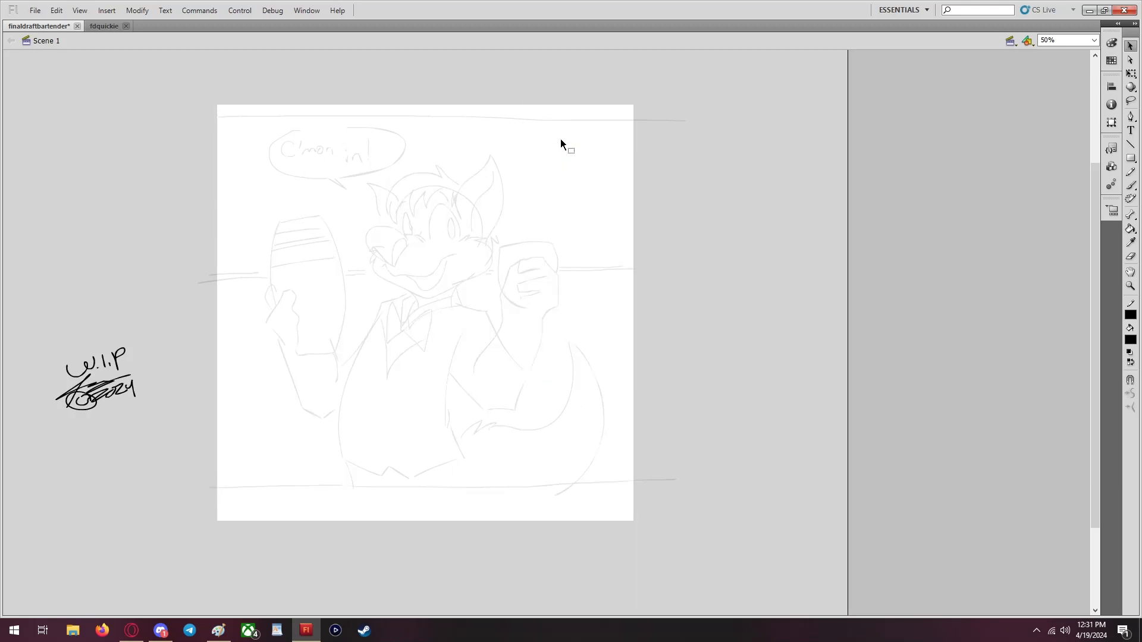
Draw a white rectangle with no outline that covers the whole canvas and extends slightly past its edges
left_click(1131, 316)
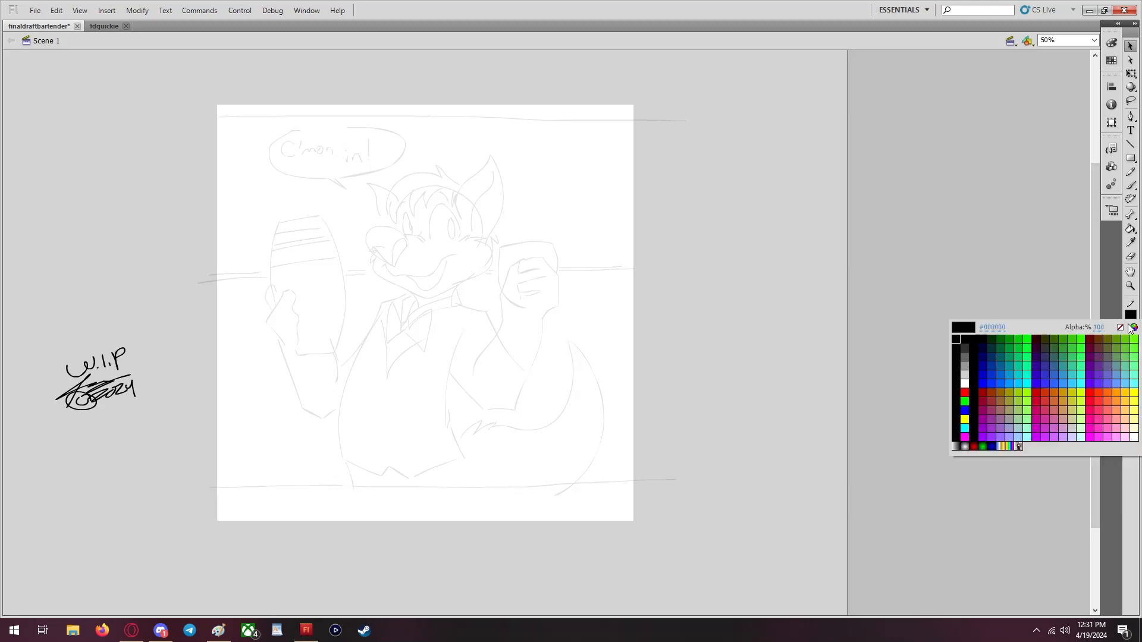
left_click(1119, 326)
left_click(1129, 340)
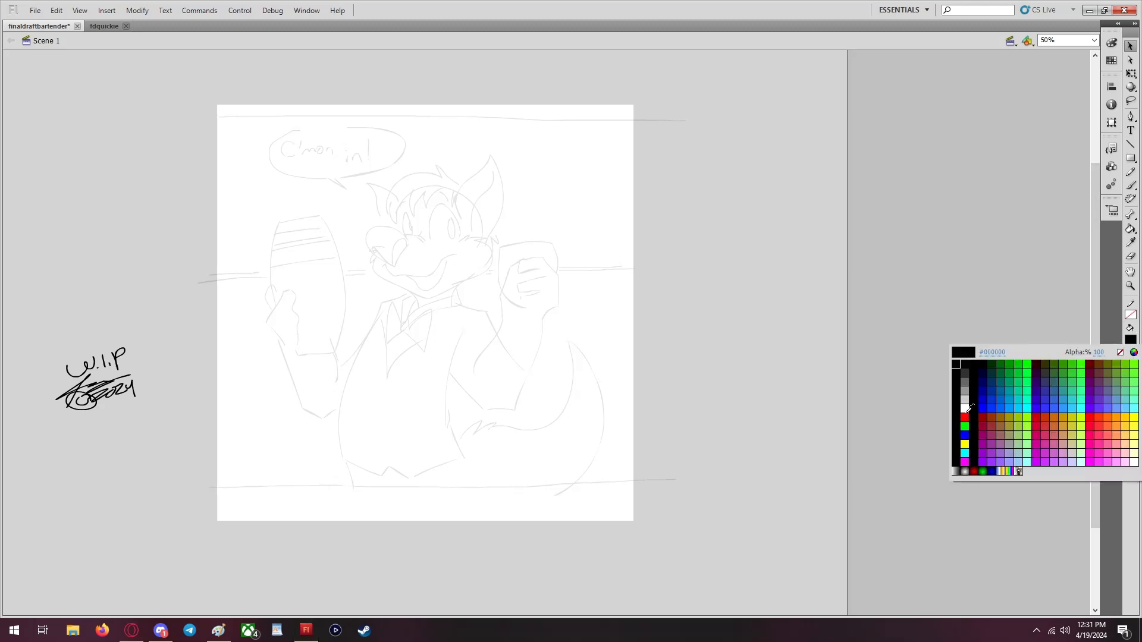
left_click(967, 408)
left_click(1130, 158)
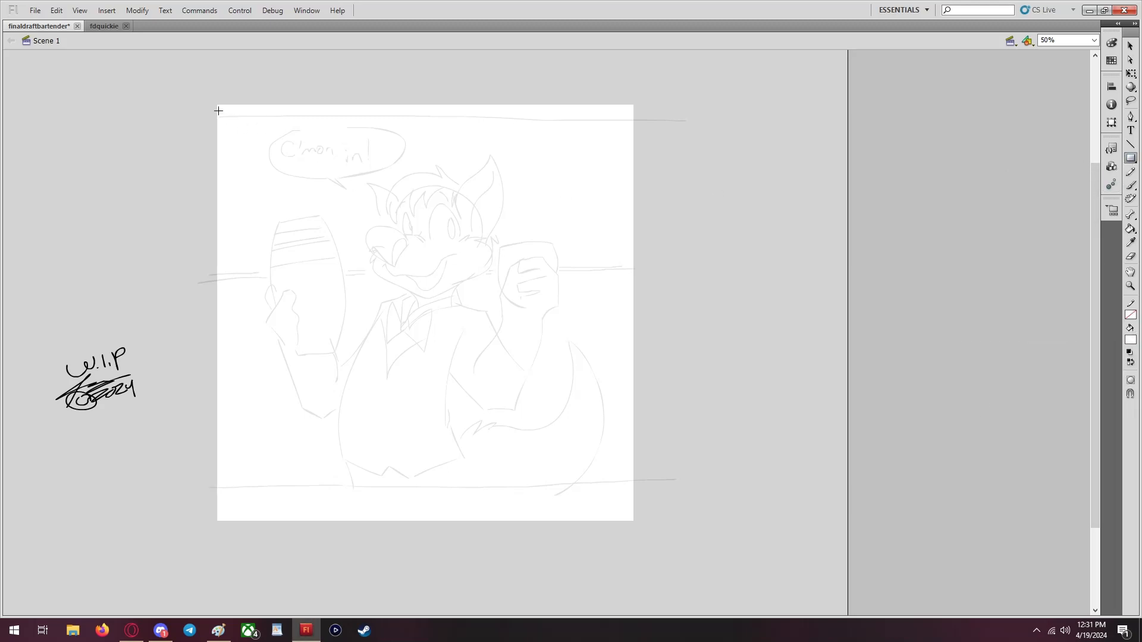
mouse_move(195, 86)
left_mouse_down()
mouse_move(680, 502)
mouse_move(670, 542)
left_mouse_up()
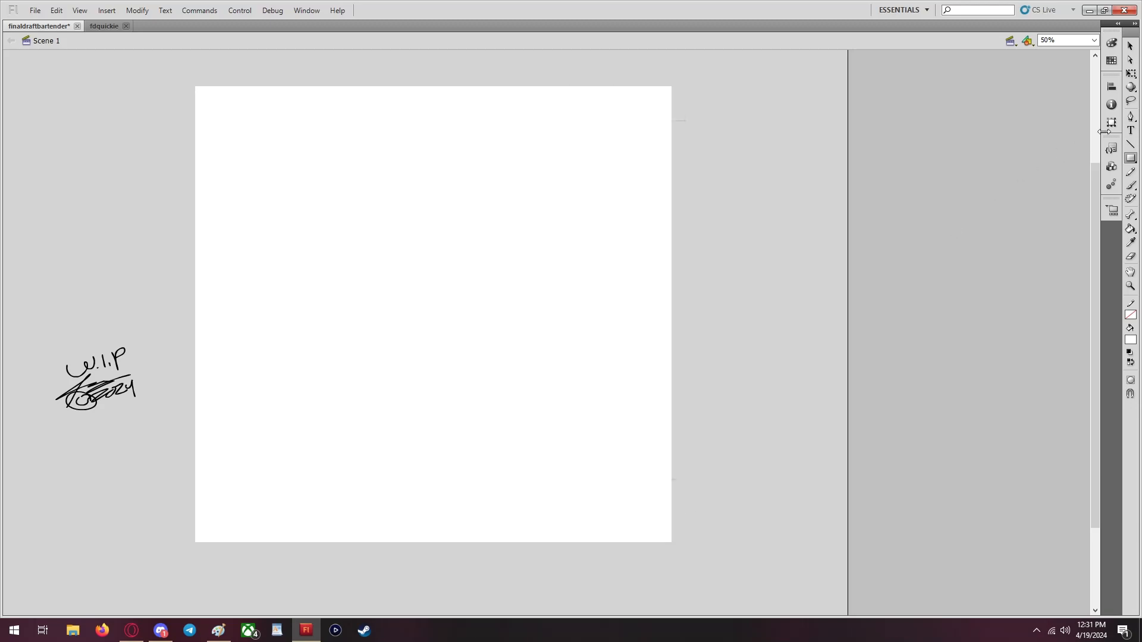
Paste the cut line art in place on top of the white rectangle and deselect it
left_click(1130, 46)
right_click(773, 170)
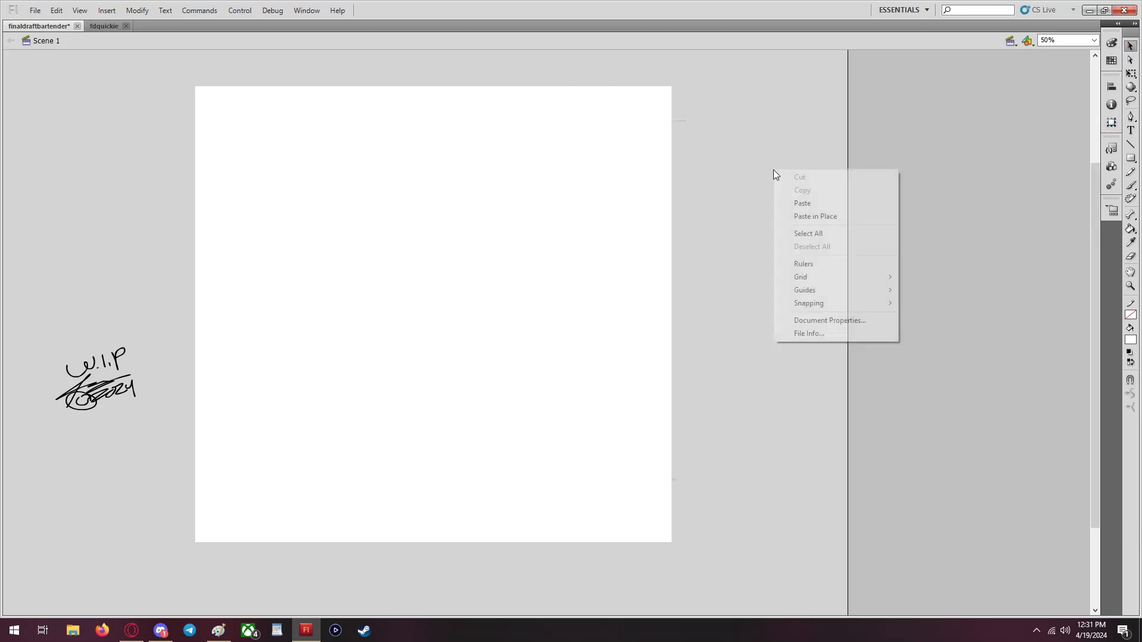
left_click(828, 222)
left_click(787, 193)
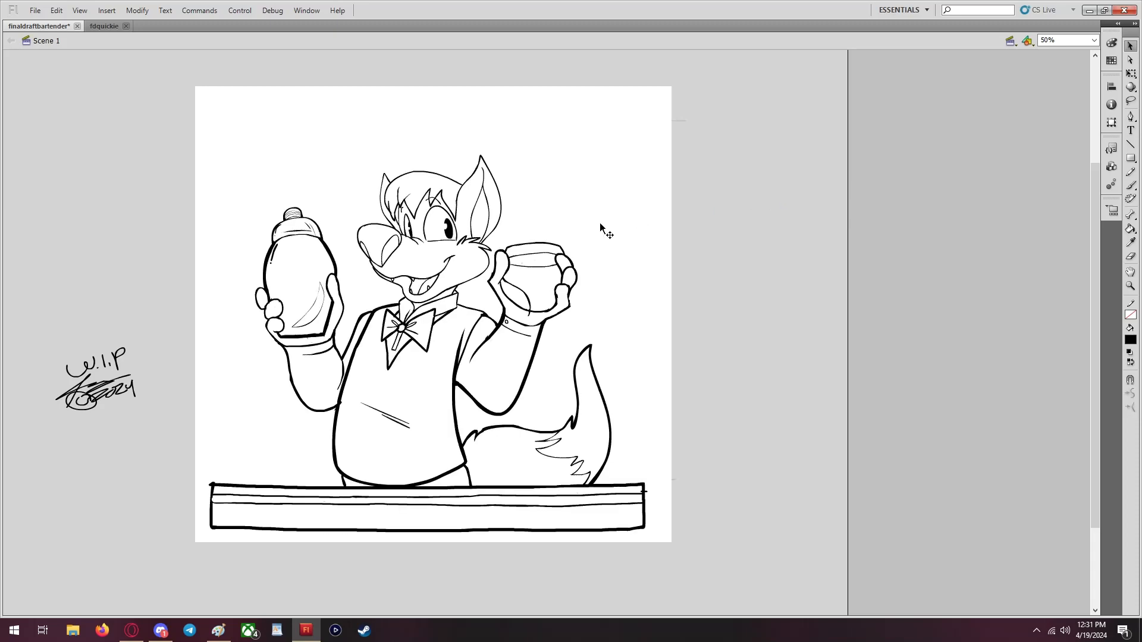
Delete the white area surrounding the character and counter, keeping the white fill inside their outlines
left_click(659, 233)
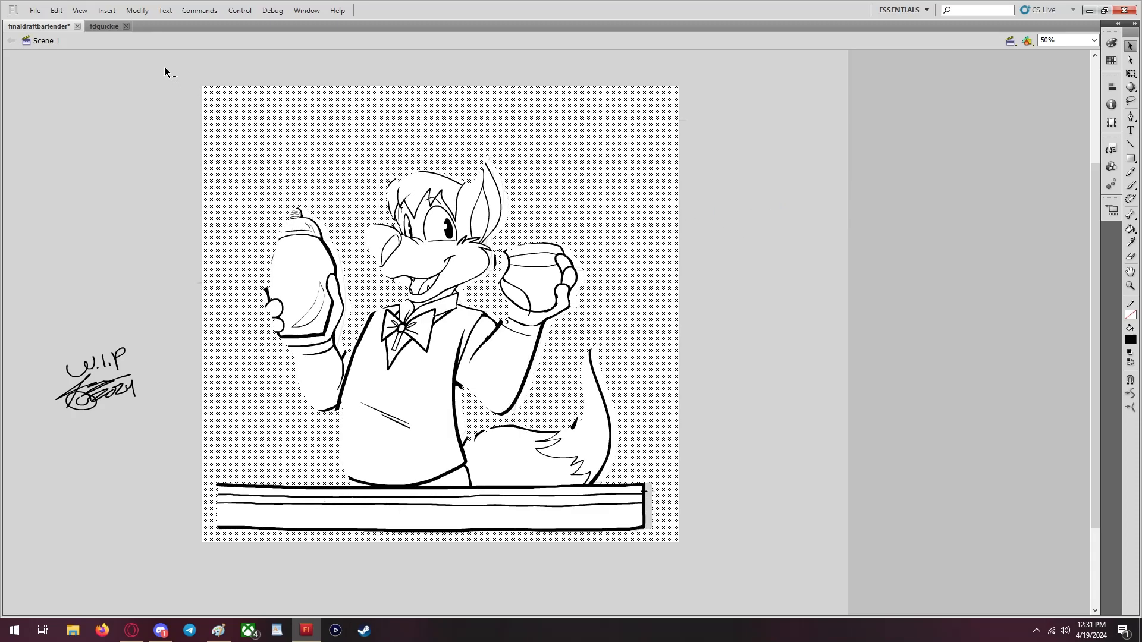
left_click(57, 11)
left_click(80, 24)
left_click(812, 206)
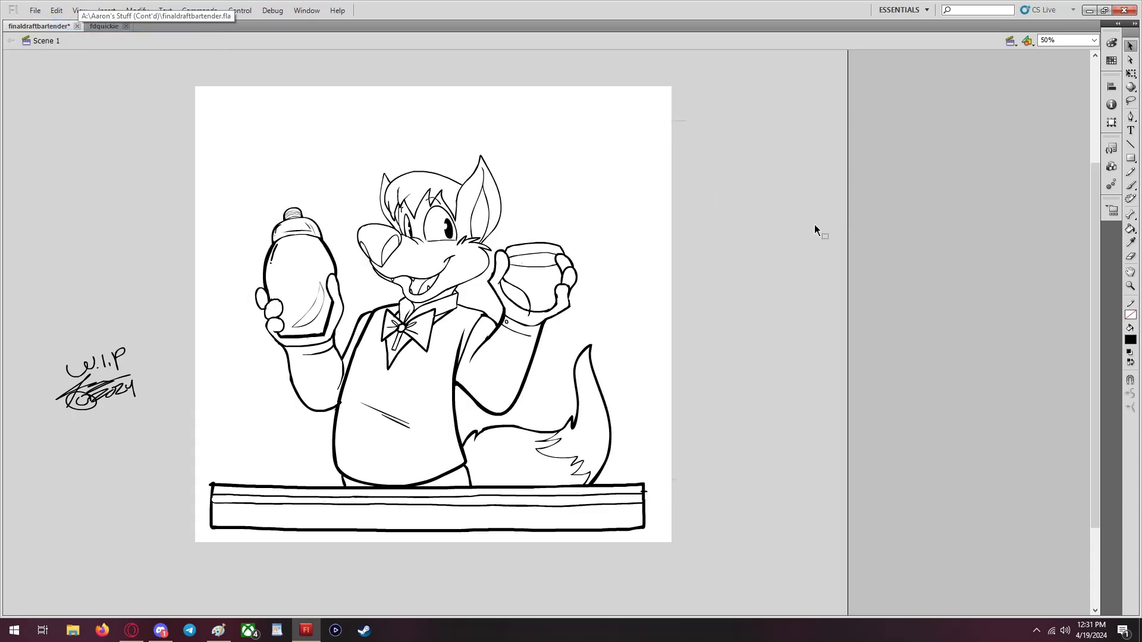
key("ctrl+z")
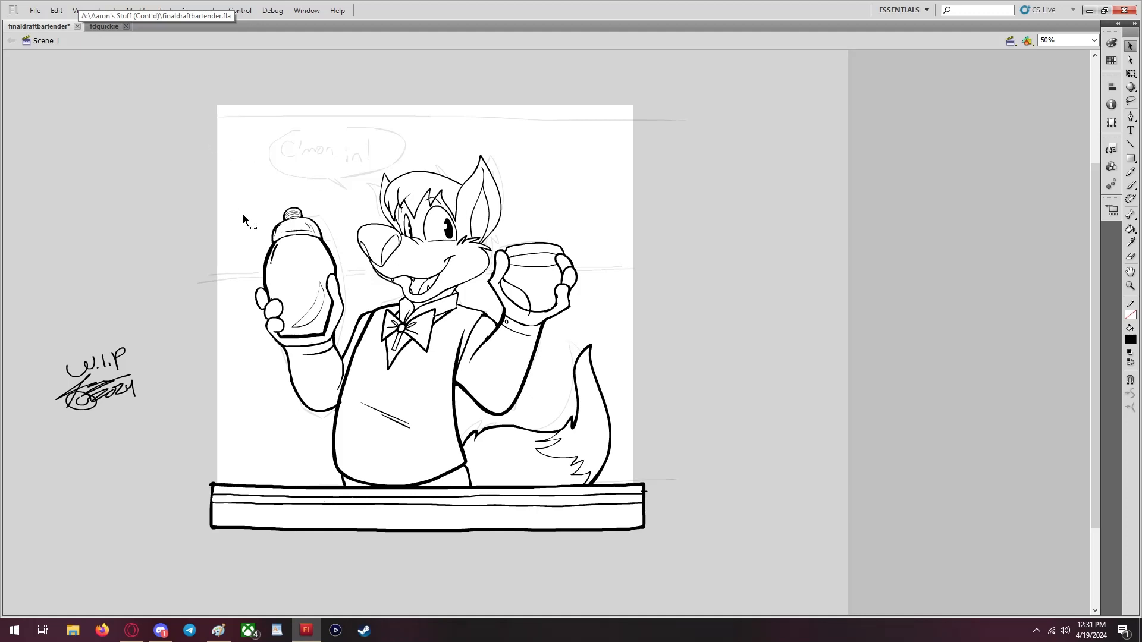
Trim both ends of the counter where they stick out past the canvas sides
left_click(1094, 40)
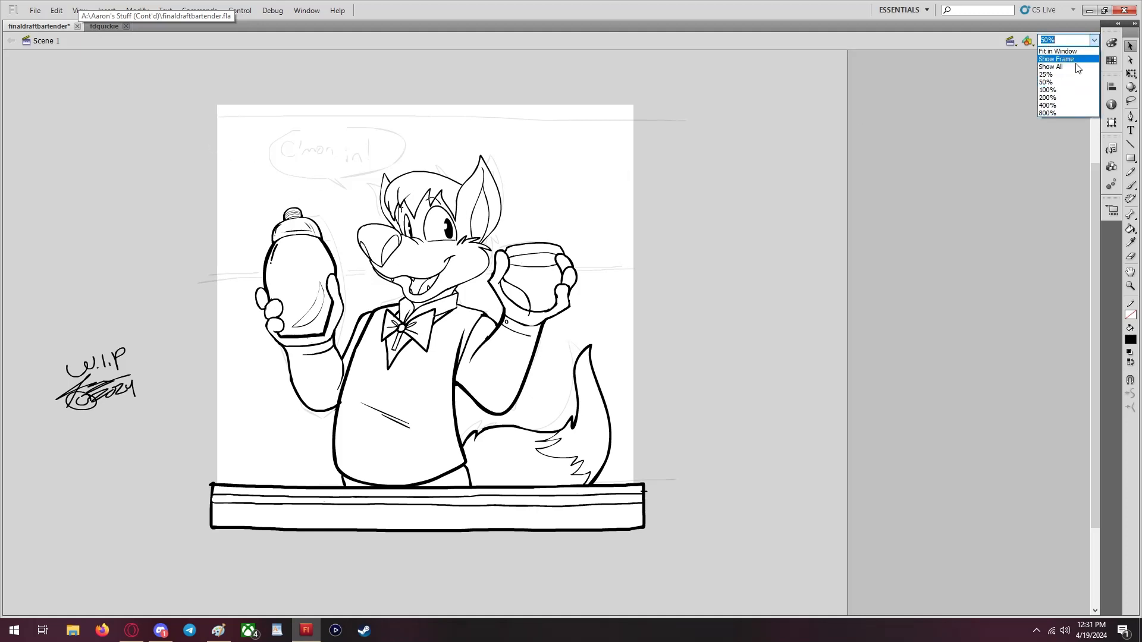
left_click(1065, 93)
scroll(151, 261, "down", 3)
scroll(151, 262, "down", 1)
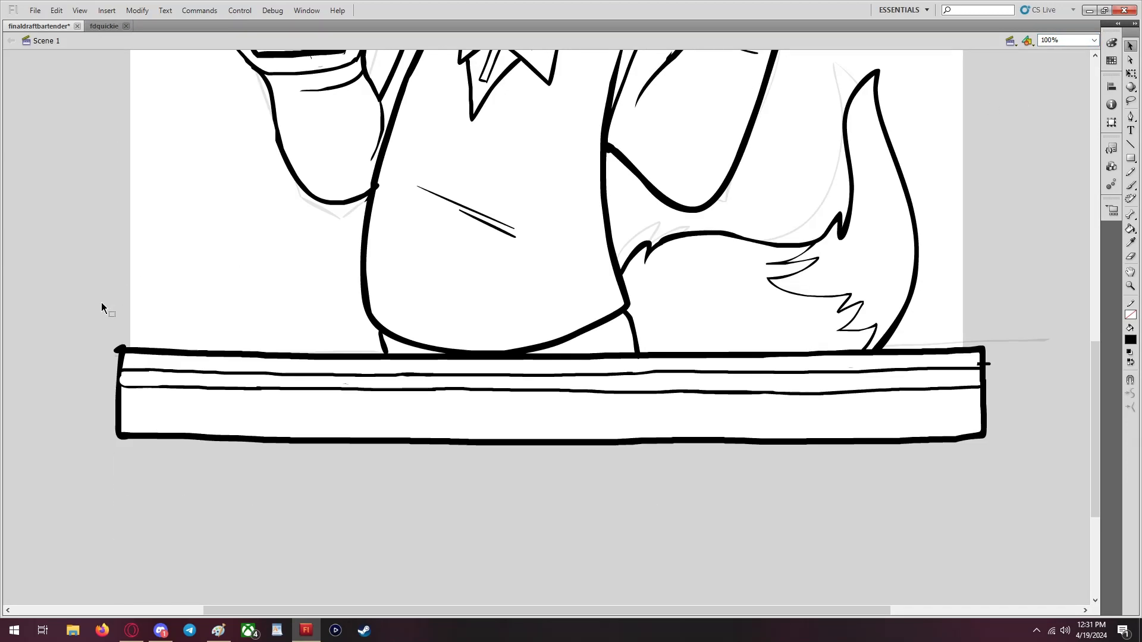
left_click_drag(84, 298, 126, 513)
key("Delete")
left_click_drag(1013, 500, 971, 318)
key("Delete")
Show the Timeline and, with Layer 2 viewed as outlines, delete the counter's bottom strip that extends below the canvas
left_click(307, 10)
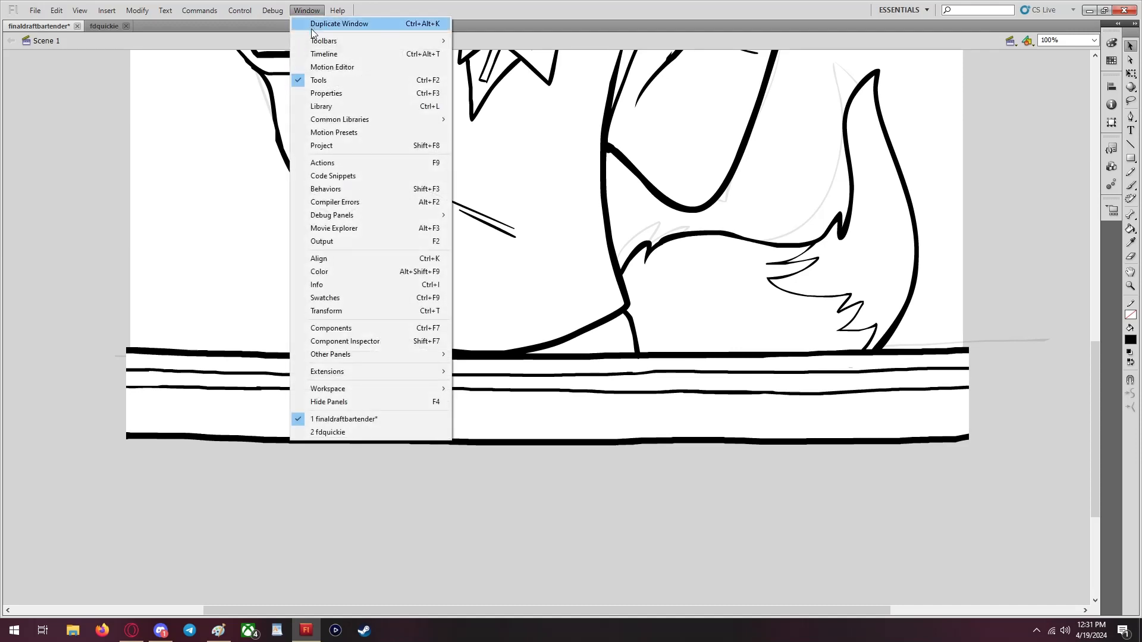
left_click(321, 53)
left_click(102, 588)
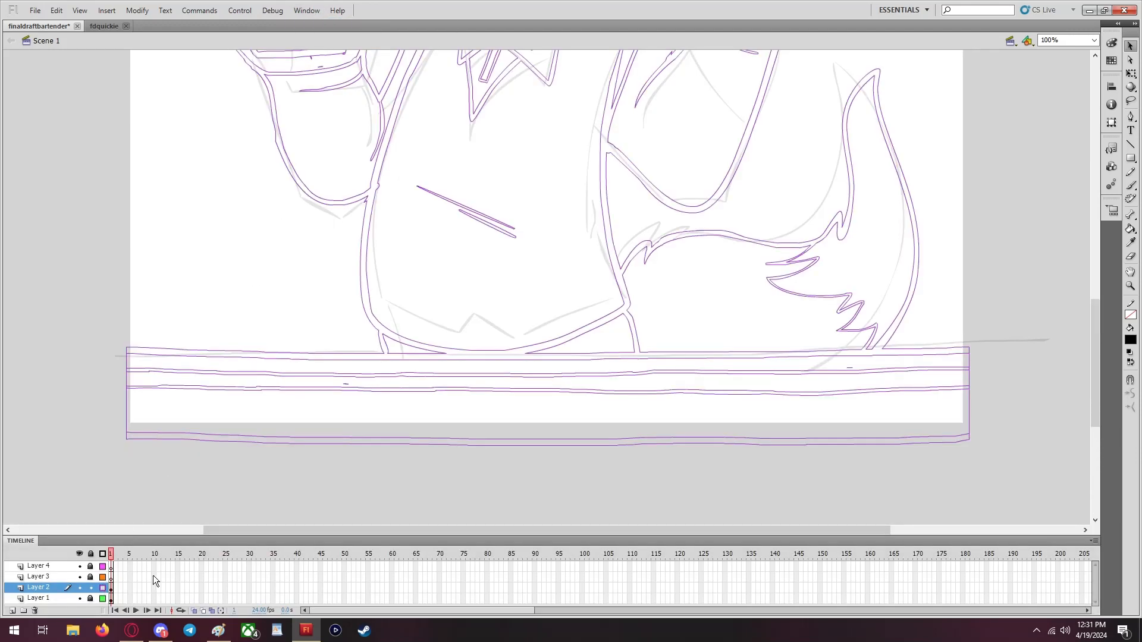
left_click_drag(1015, 465, 55, 427)
key("Delete")
left_click(104, 588)
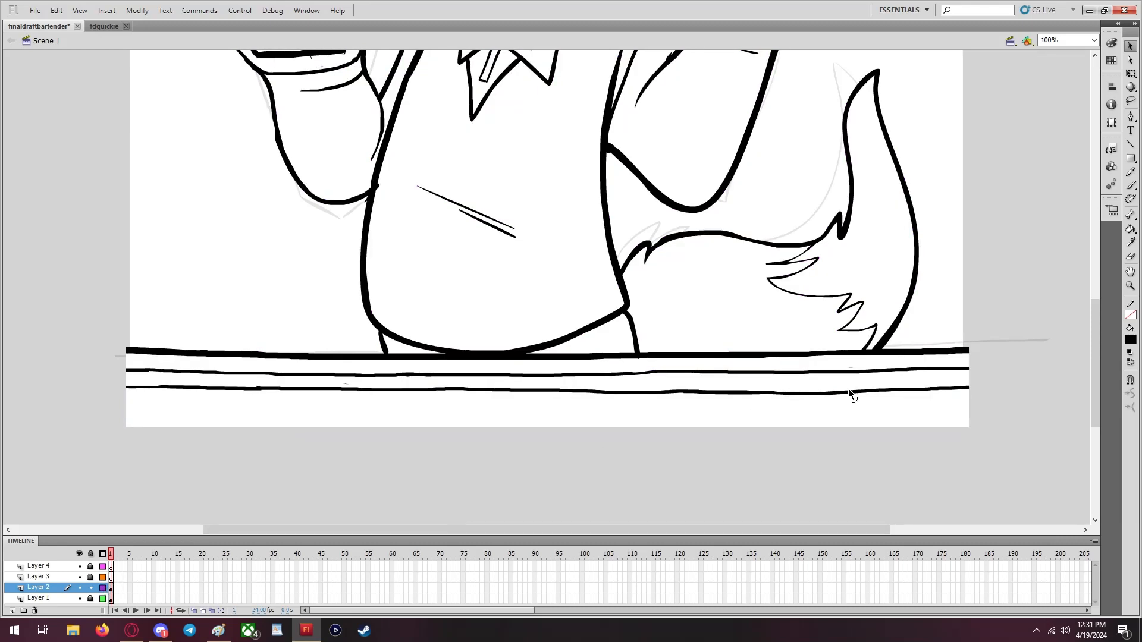
scroll(989, 186, "up", 10)
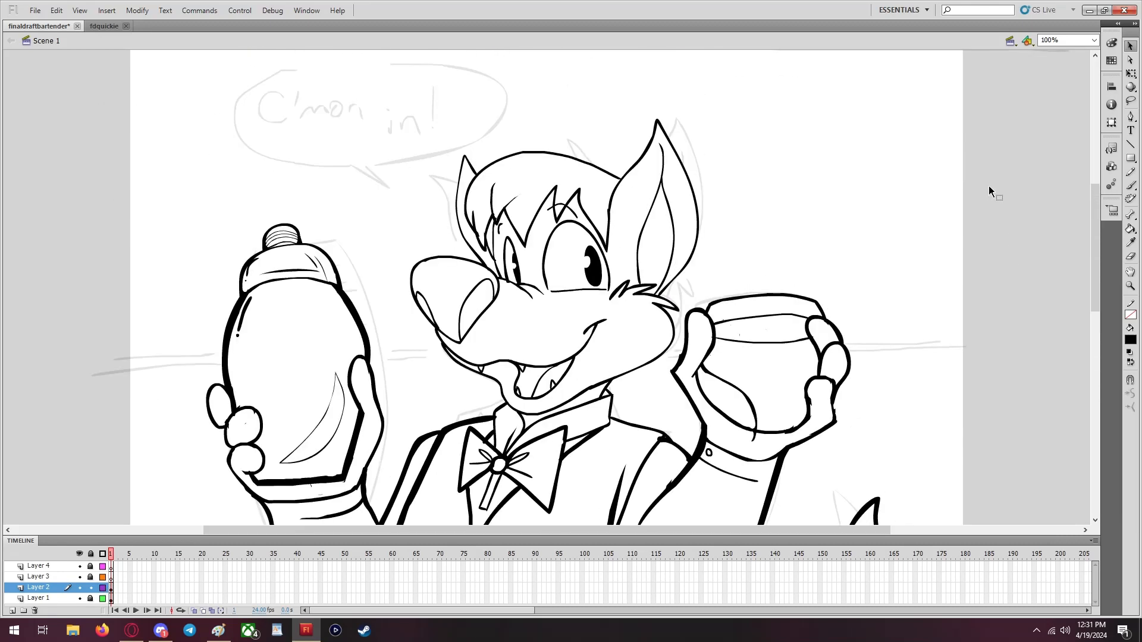
left_click(1095, 40)
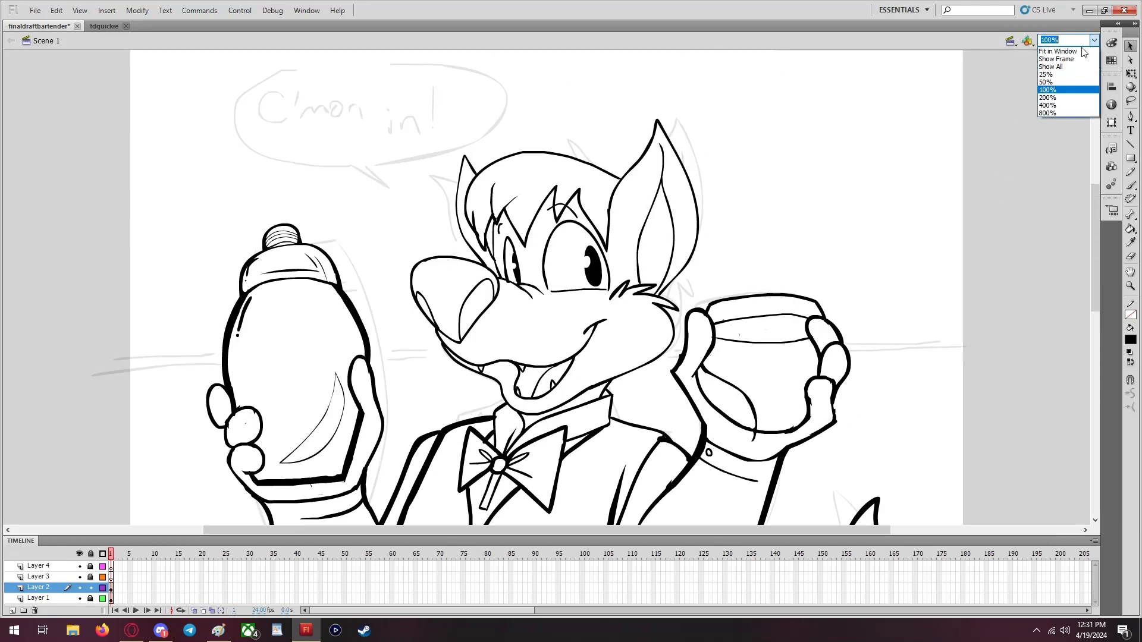
left_click(1047, 86)
scroll(311, 270, "down", 1)
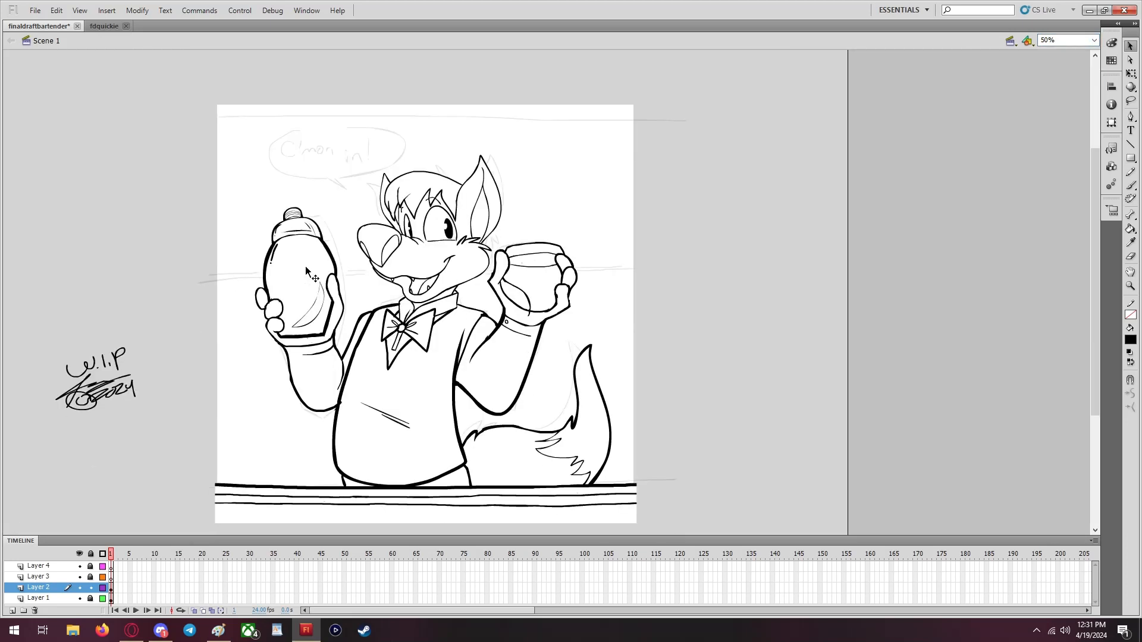
scroll(214, 331, "down", 2)
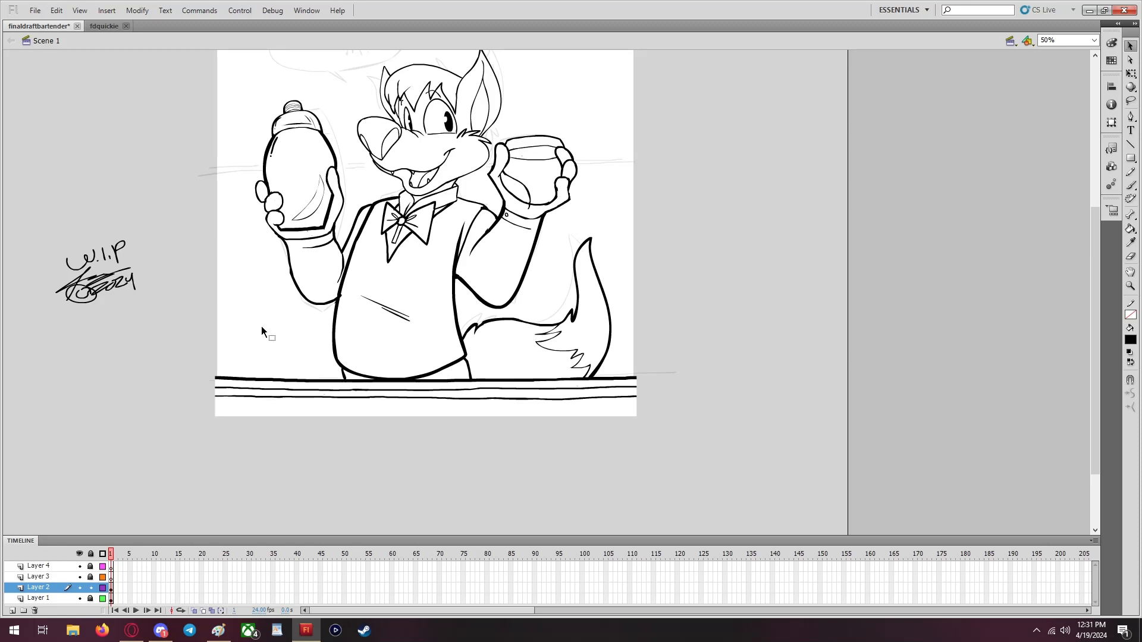
scroll(217, 347, "up", 1)
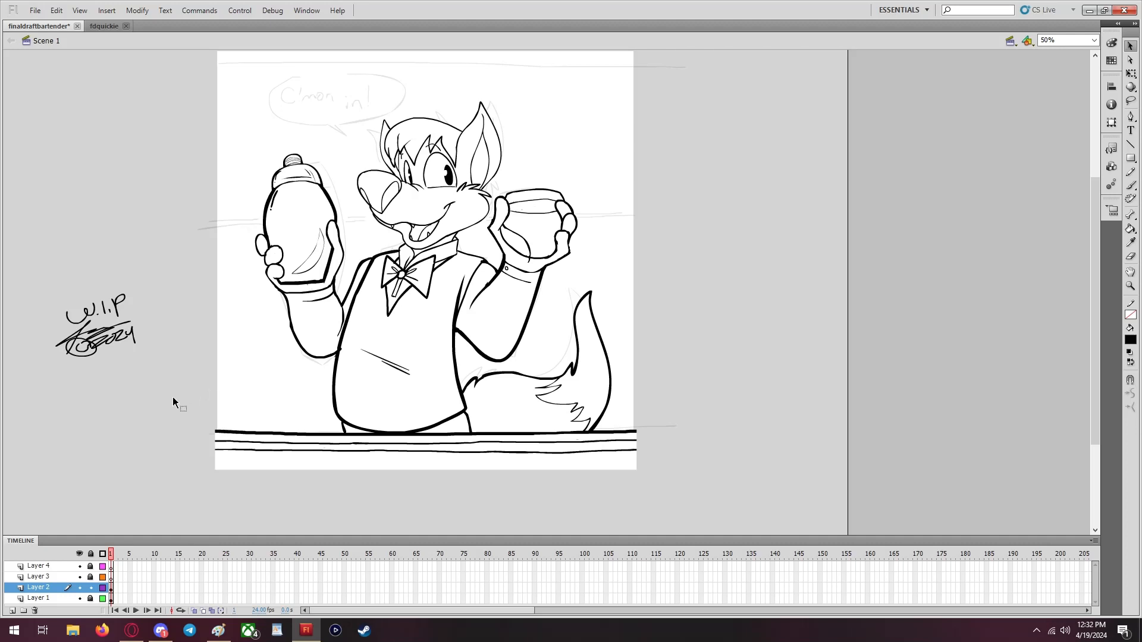
Lock the line art on Layer 2 and move that layer above Layer 3
left_click(90, 598)
left_click(60, 599)
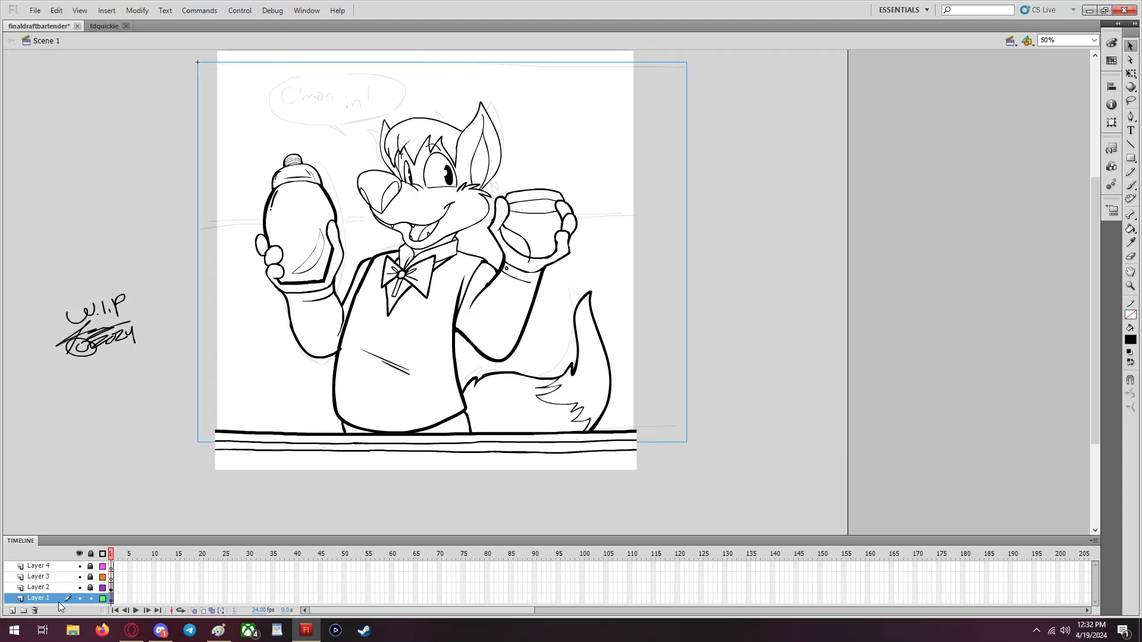
left_click(729, 349)
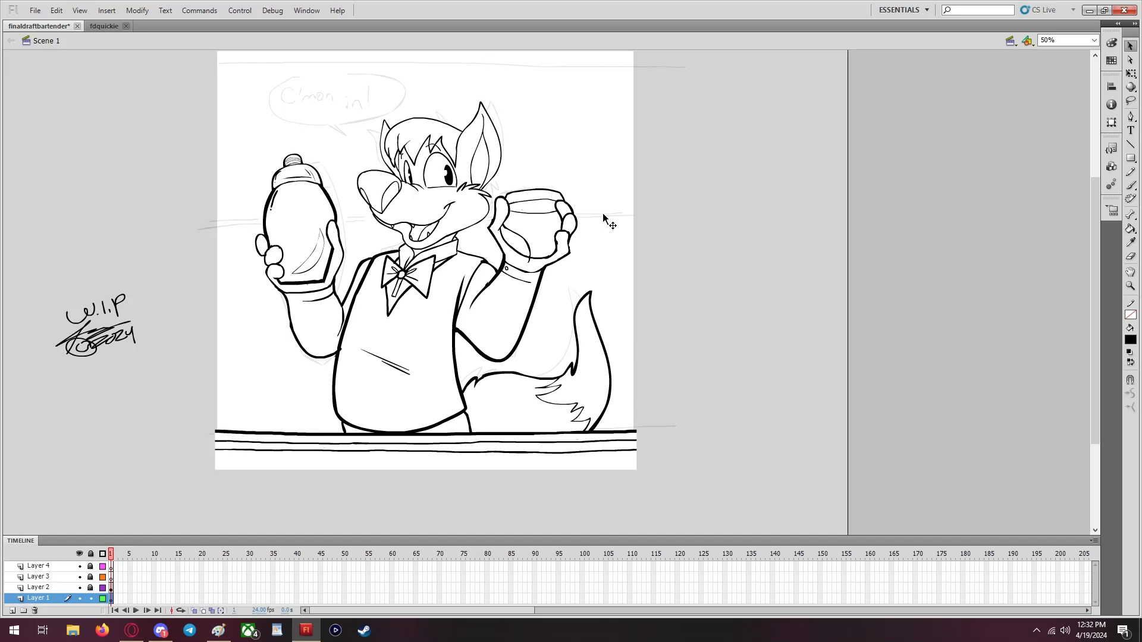
left_click(603, 214)
left_click(763, 279)
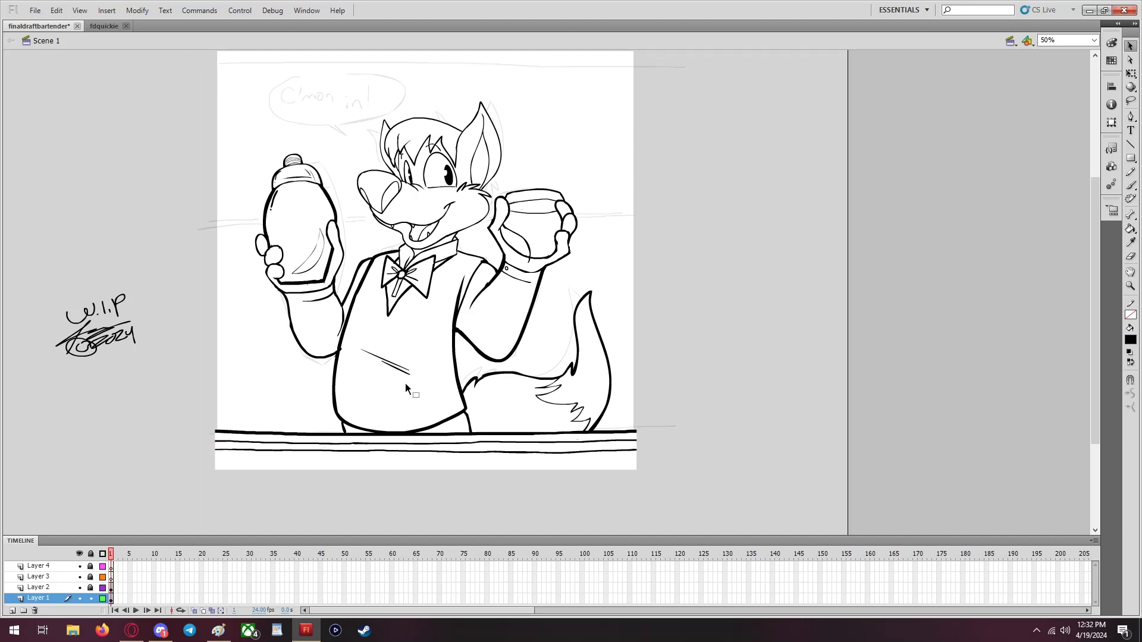
left_click(103, 588)
left_click_drag(64, 590, 67, 580)
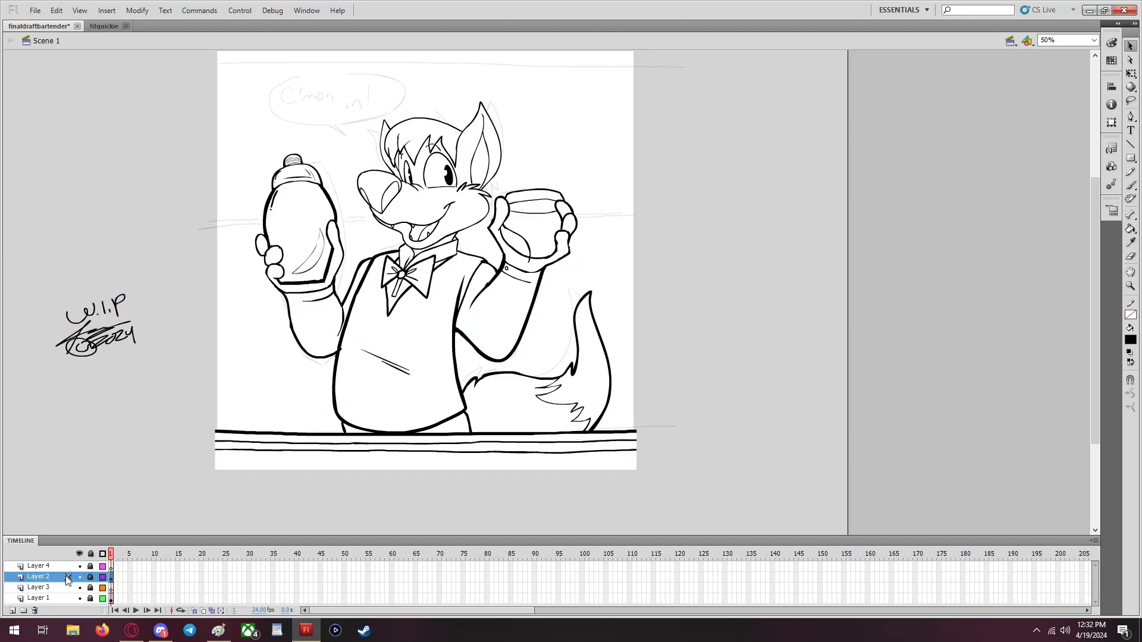
Remove the rough sketch on Layer 1 from view and lock the layer
left_click(102, 599)
left_click(55, 602)
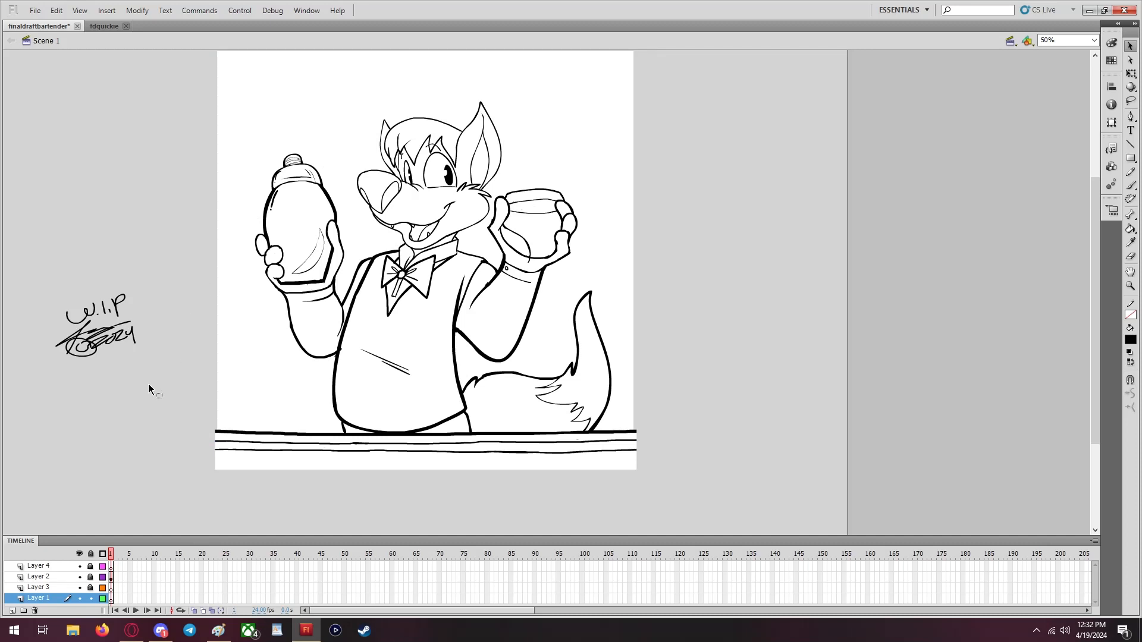
left_click(90, 598)
Unlock Layer 3, draw a solid black rectangle on it behind the bottle and head, and select the rectangle
left_click(90, 588)
left_click(57, 587)
left_click(1129, 159)
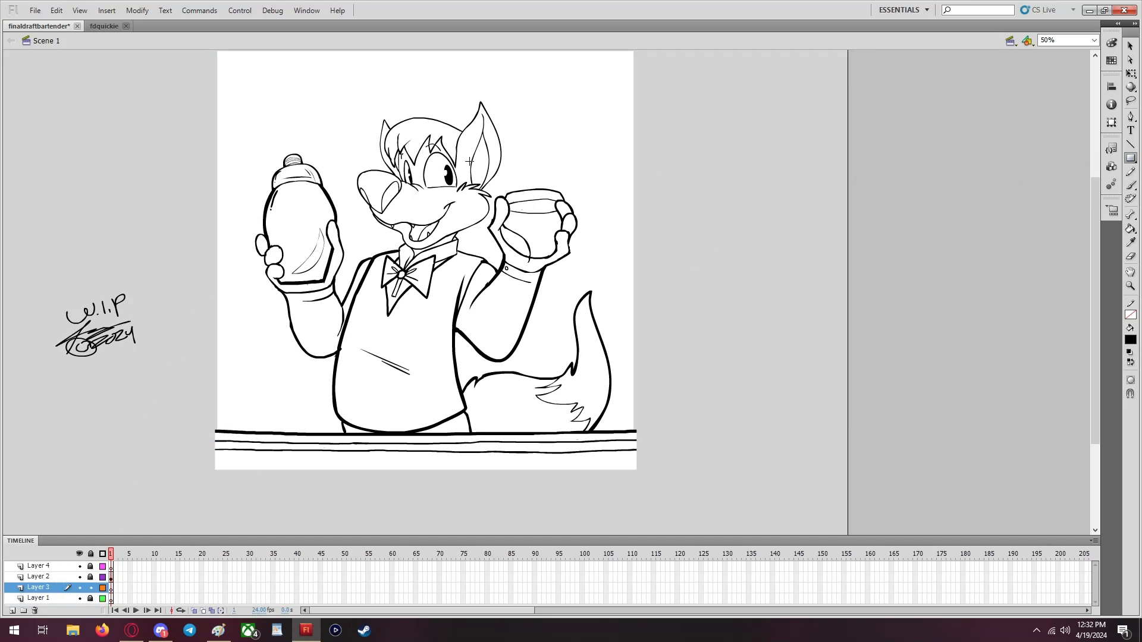
scroll(330, 157, "up", 3)
left_click_drag(250, 131, 410, 267)
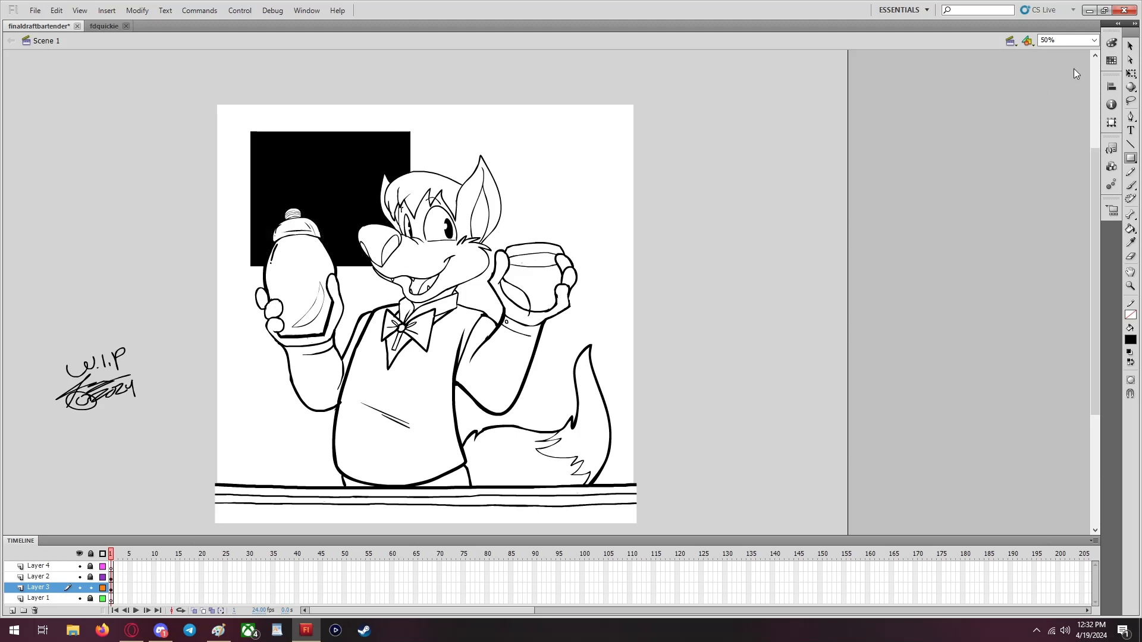
left_click(1129, 46)
left_click(258, 141)
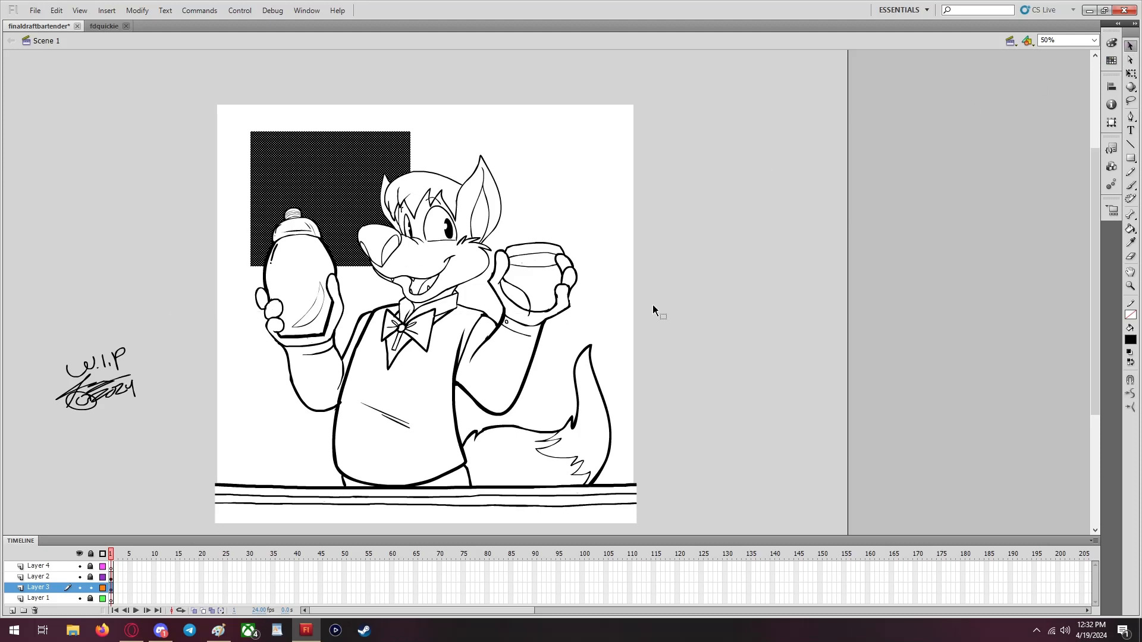
Recolor the black rectangle on Layer 3 with a white fill and show the Properties
left_click(1129, 342)
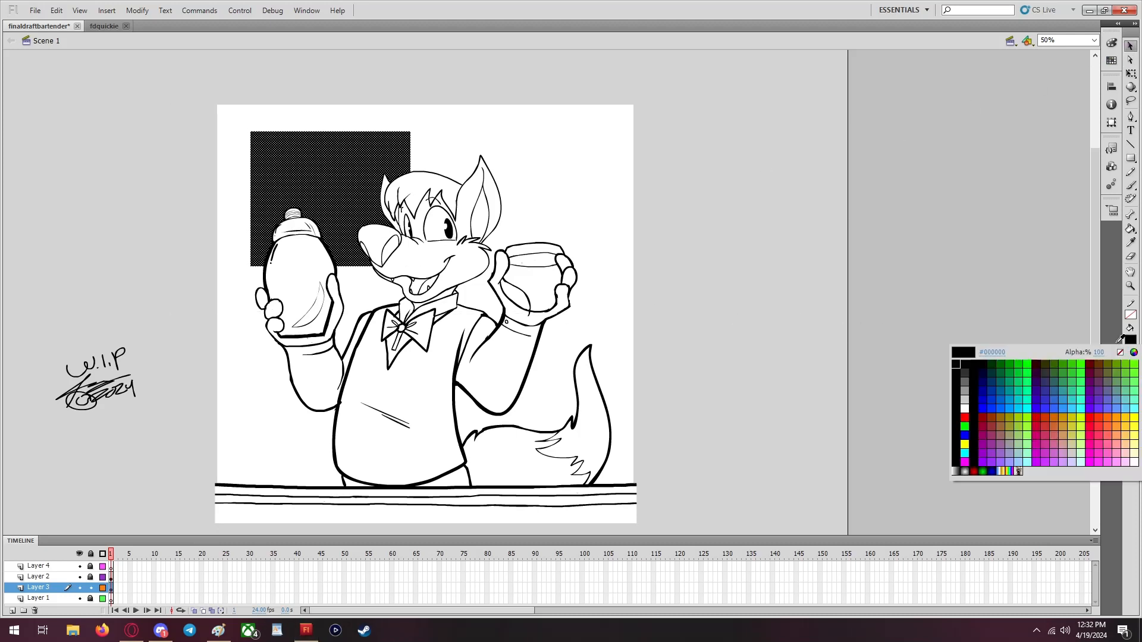
left_click(967, 410)
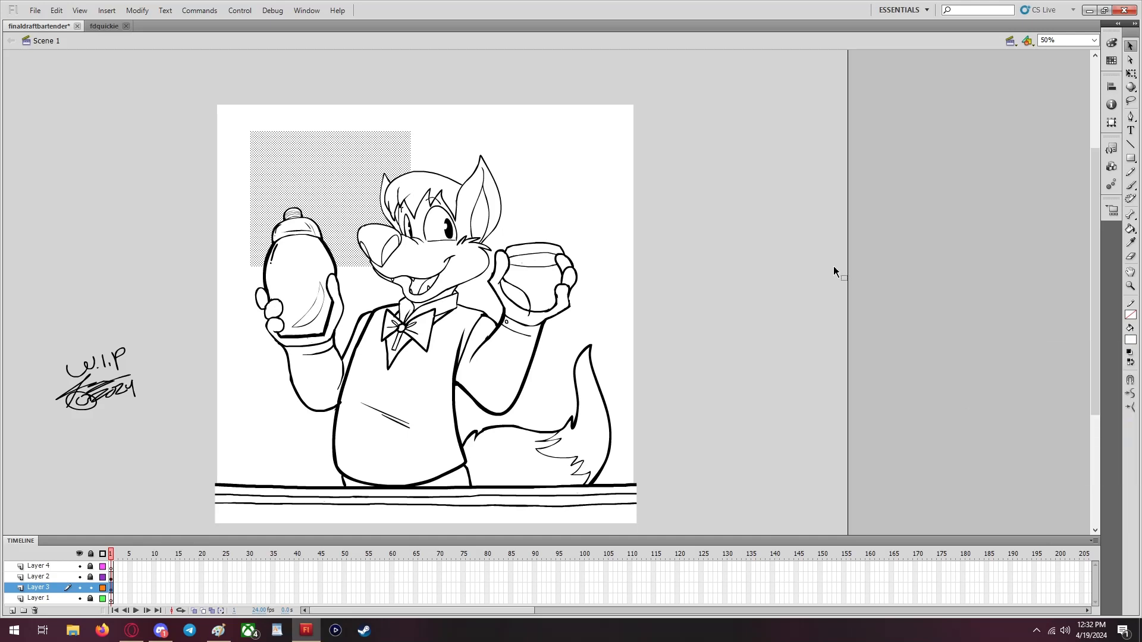
left_click(791, 174)
left_click(306, 10)
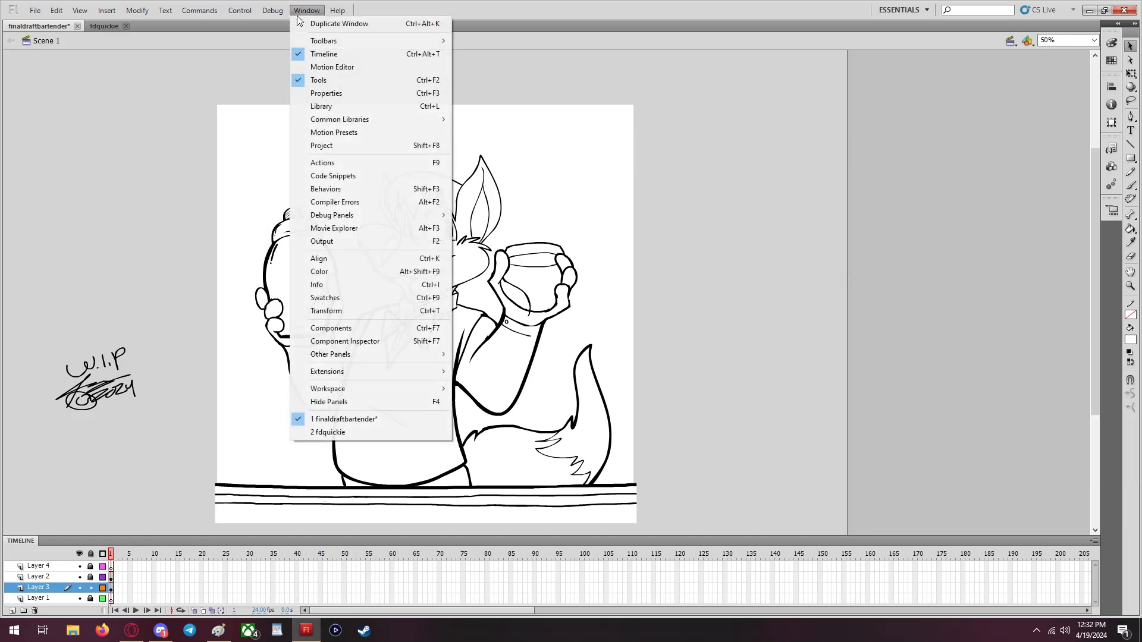
left_click(331, 93)
Position the white rectangle on Layer 3 at X 0 and Y 0
left_click_drag(150, 80, 877, 363)
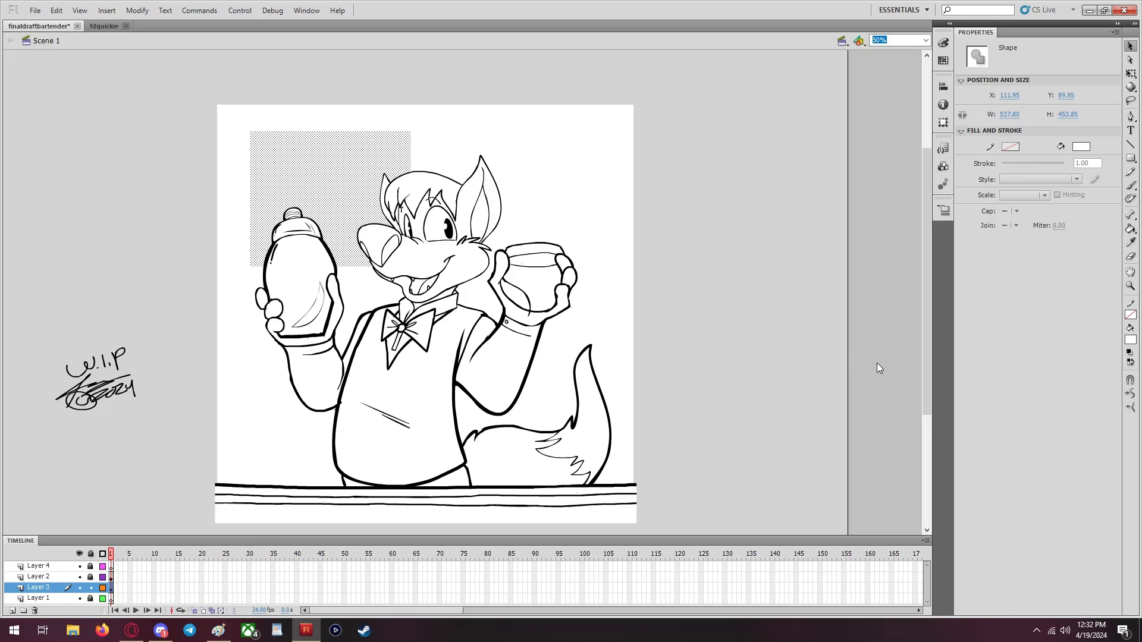
left_click(702, 230)
left_click_drag(208, 81, 802, 369)
left_click_drag(1011, 102, 1011, 102)
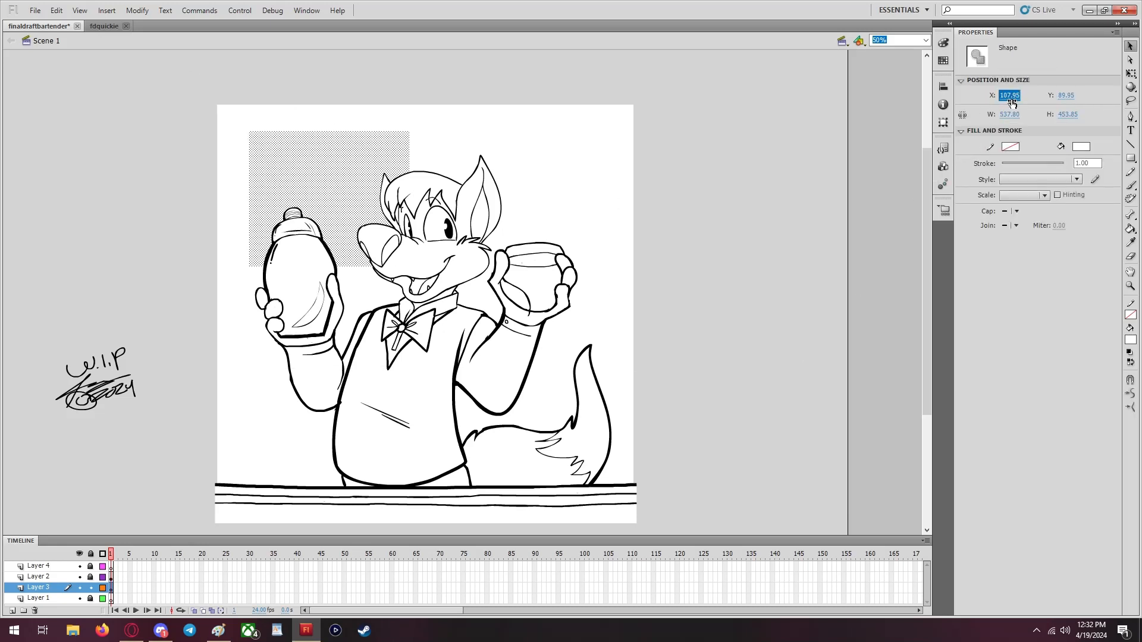
key("Tab")
type("0")
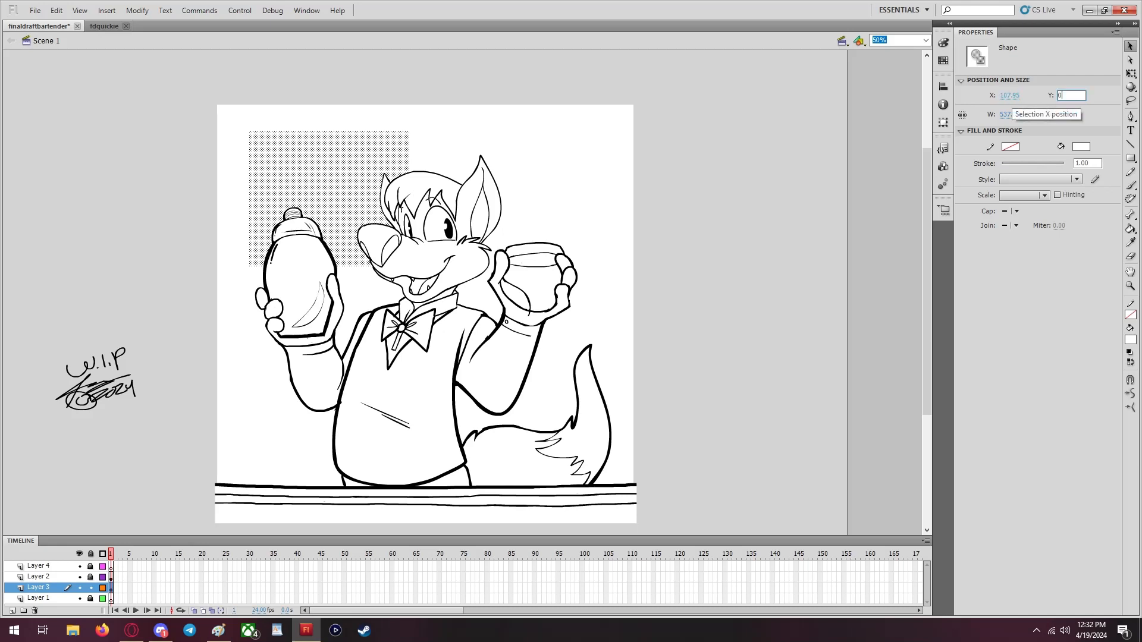
left_click(1017, 96)
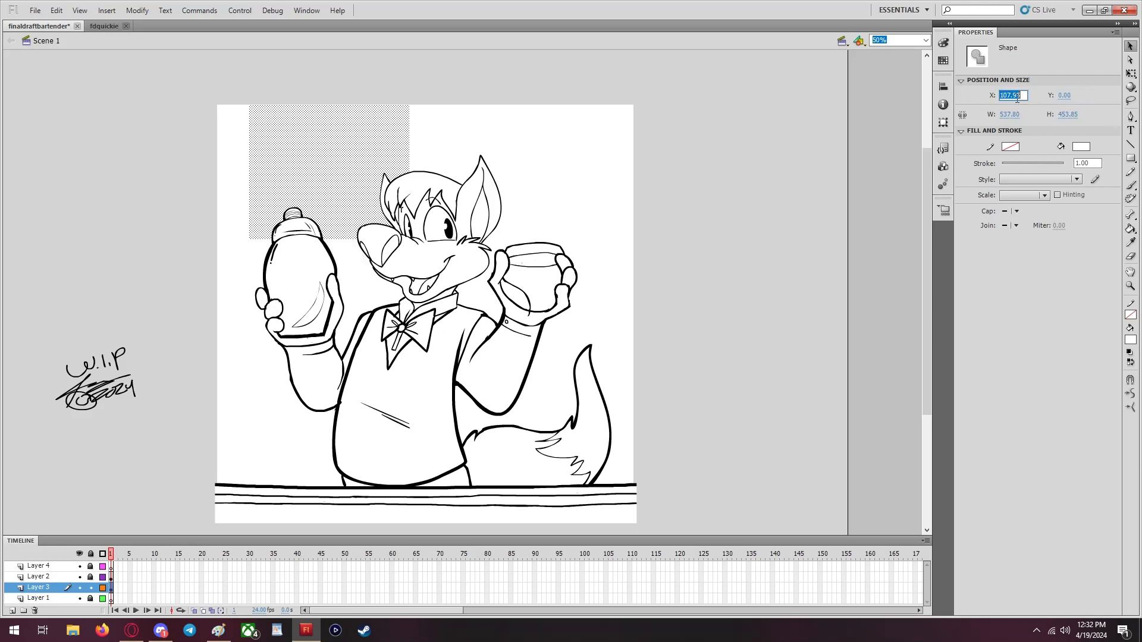
type("0")
key("Return")
key("Tab")
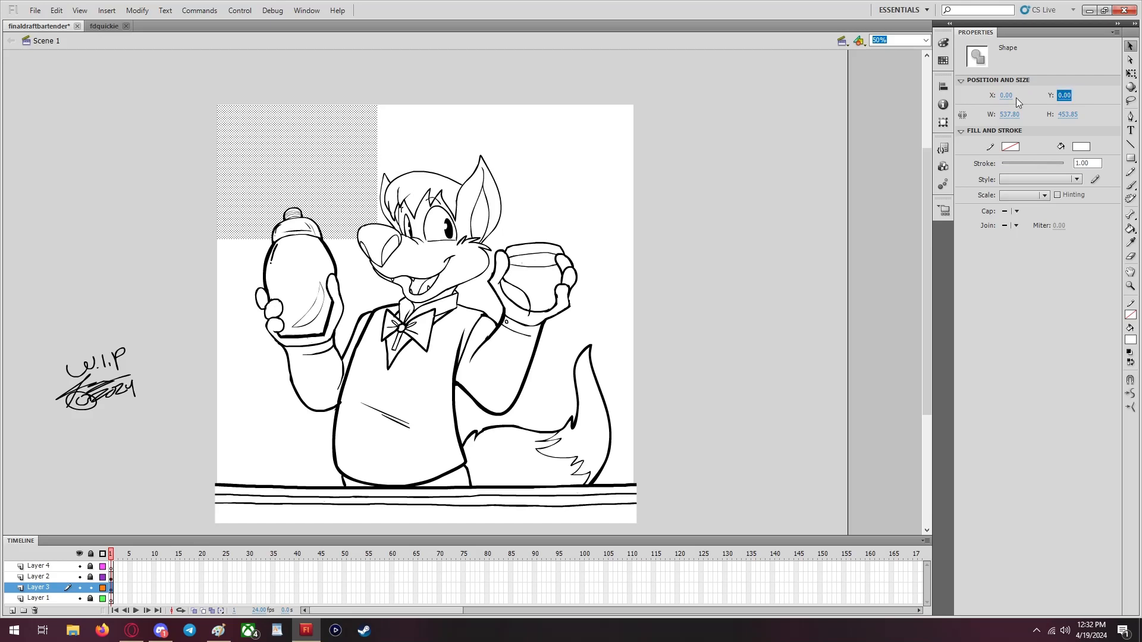
left_click(776, 239)
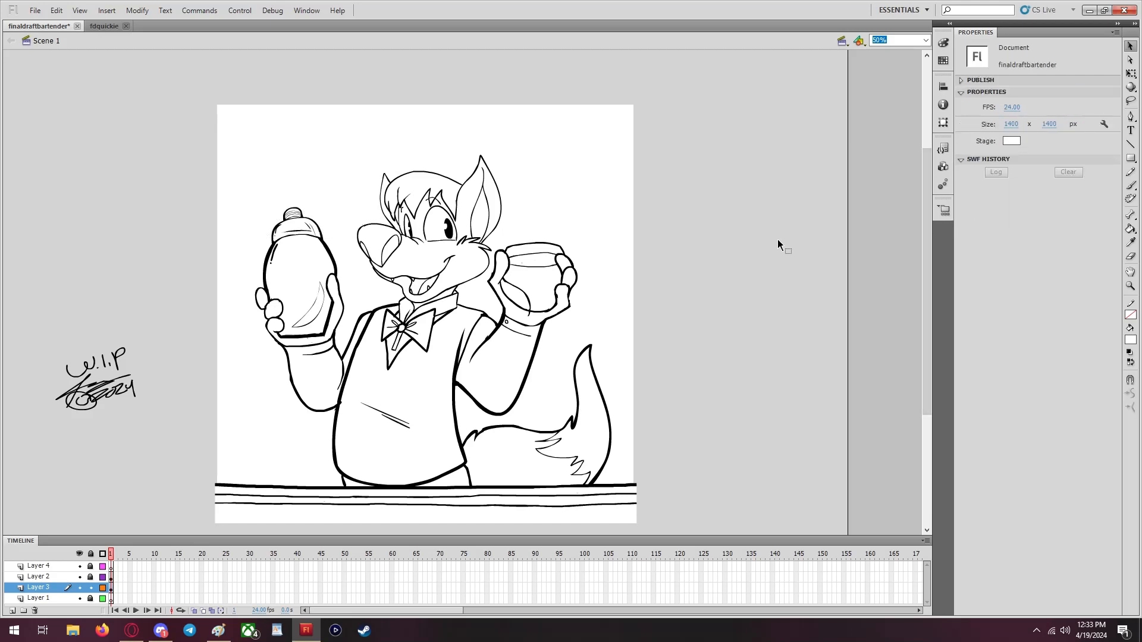
Resize the white rectangle on Layer 3 to a width of 1399.95 and a height of 1400
left_click_drag(197, 89, 775, 388)
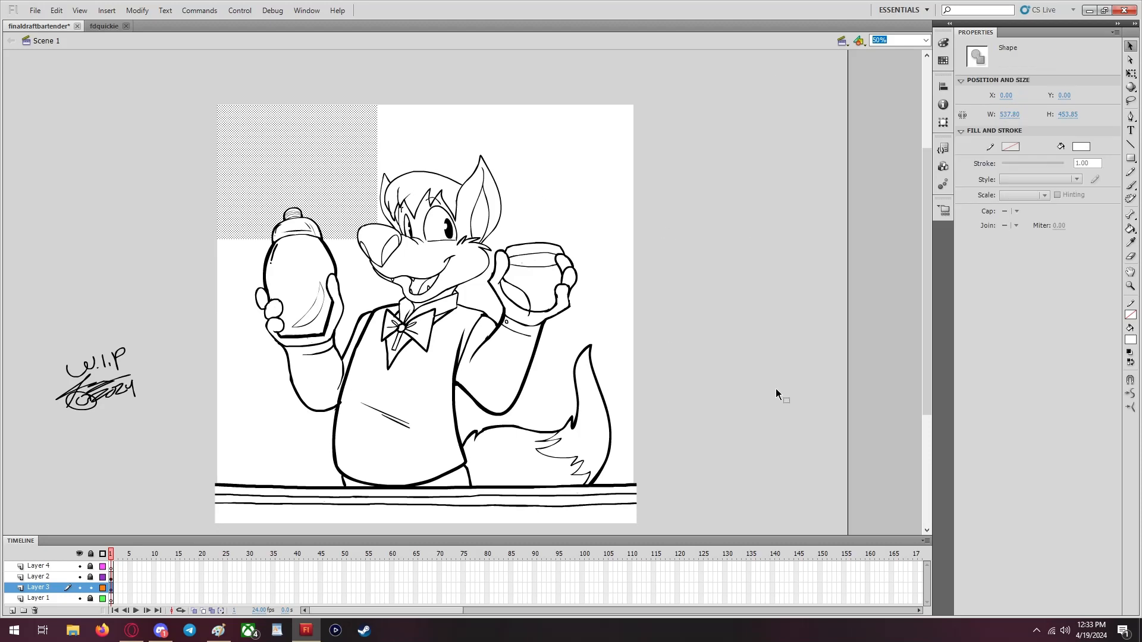
left_click(726, 321)
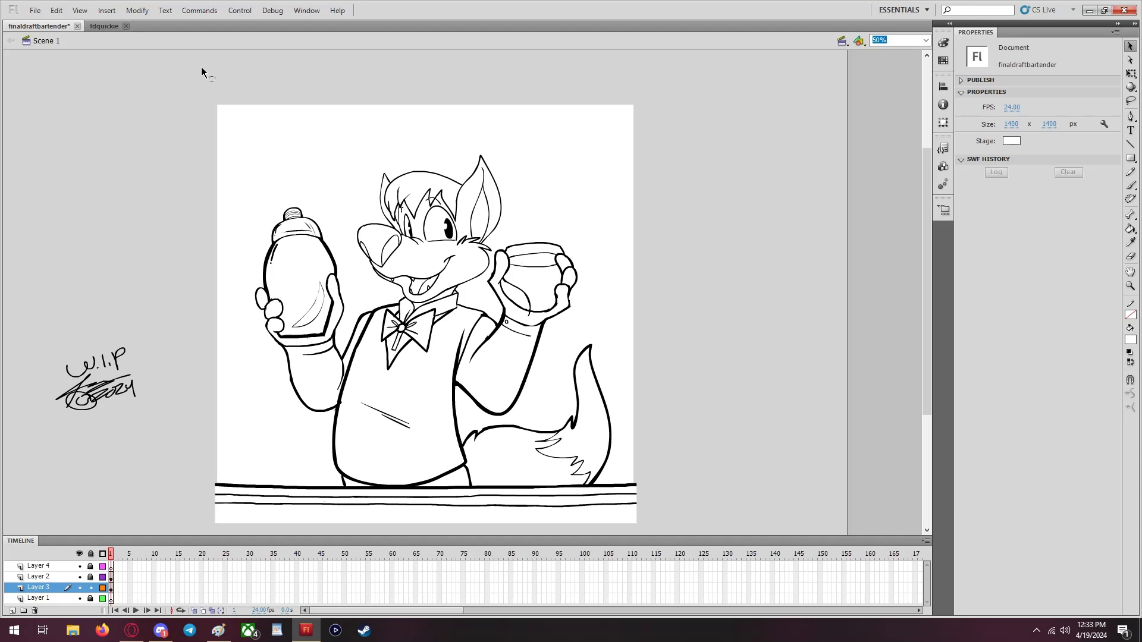
left_click_drag(200, 80, 849, 515)
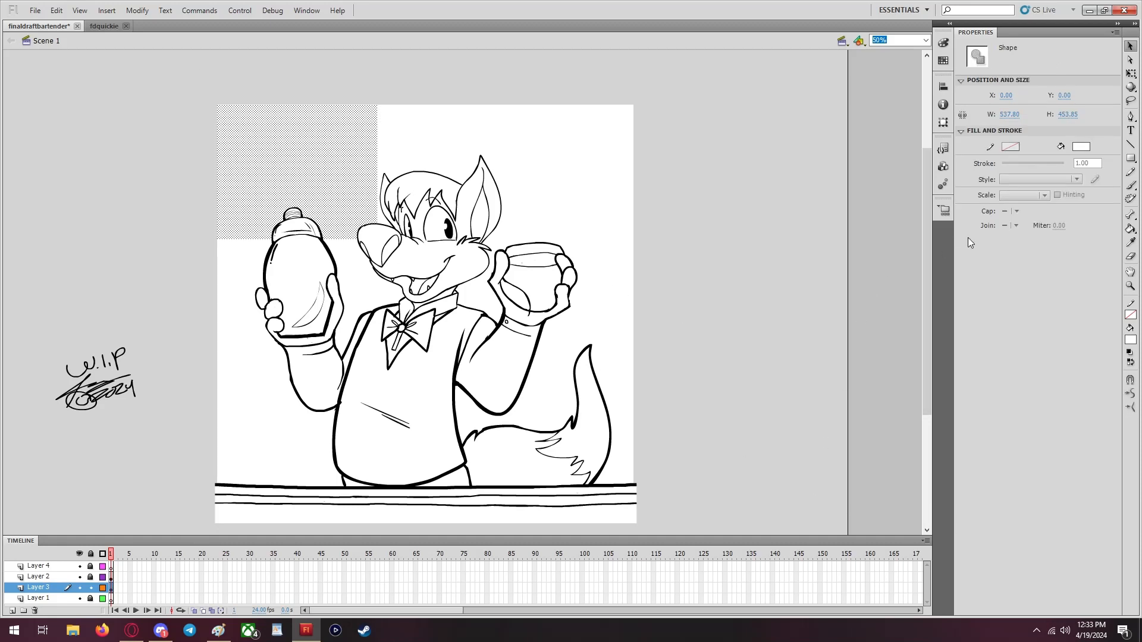
left_click(687, 258)
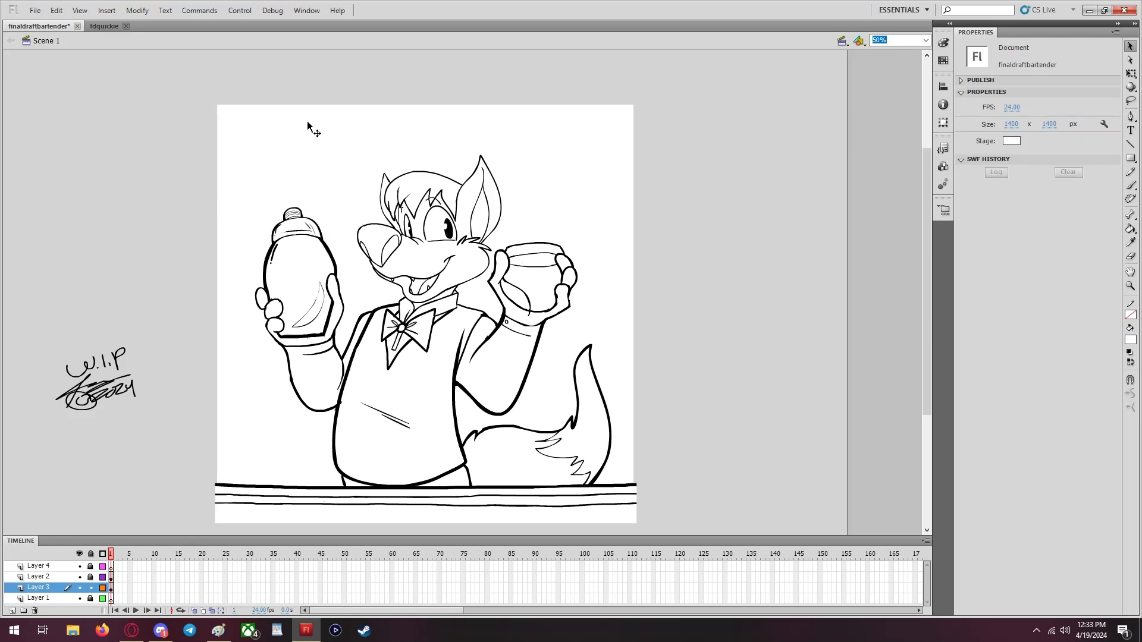
left_click_drag(211, 82, 821, 637)
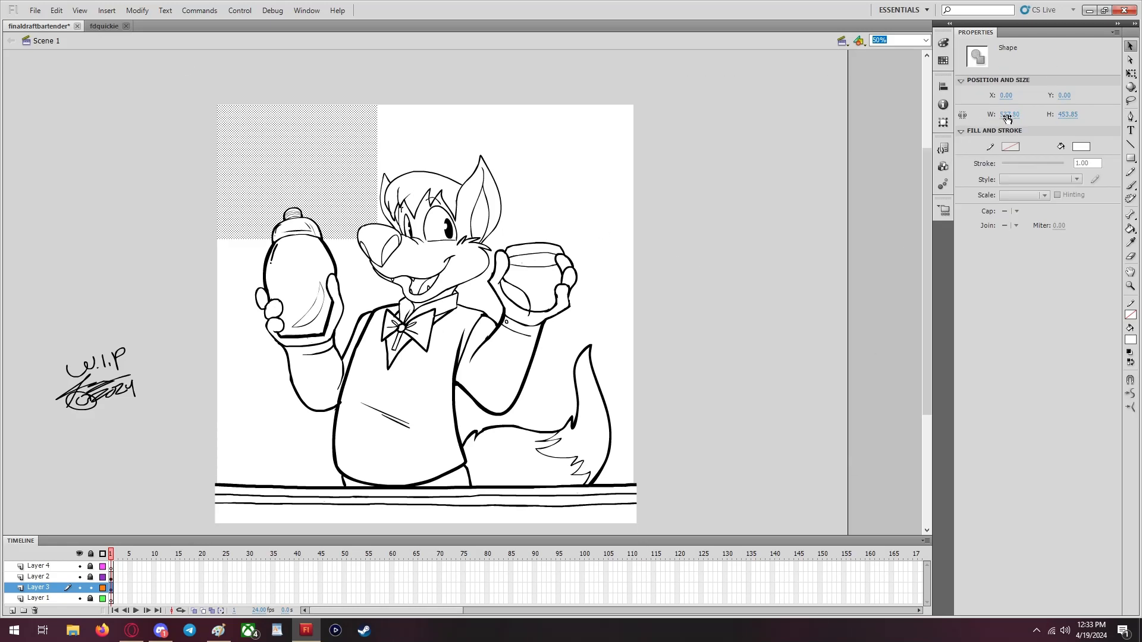
left_click(1006, 115)
type("1399.95")
key("Tab")
type("1")
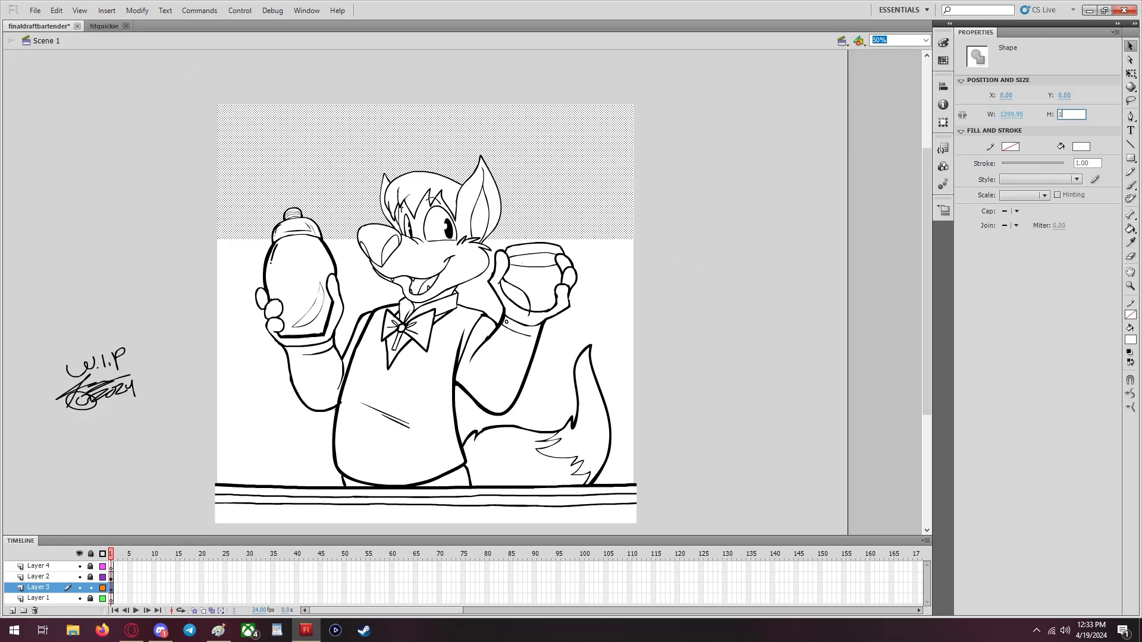
type("400")
key("Return")
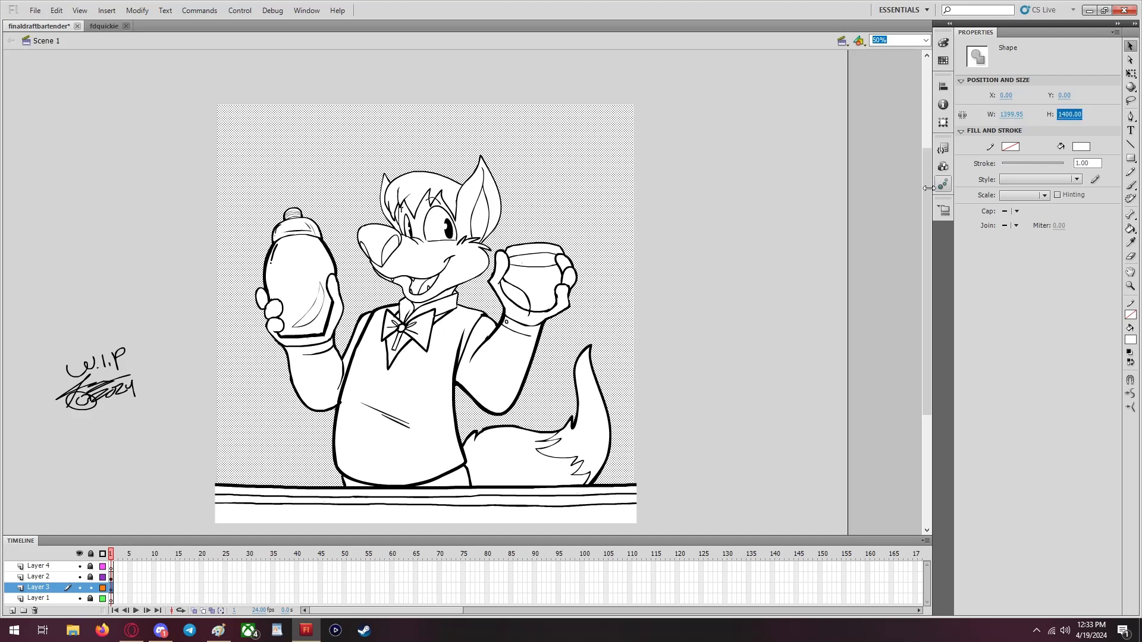
left_click(708, 355)
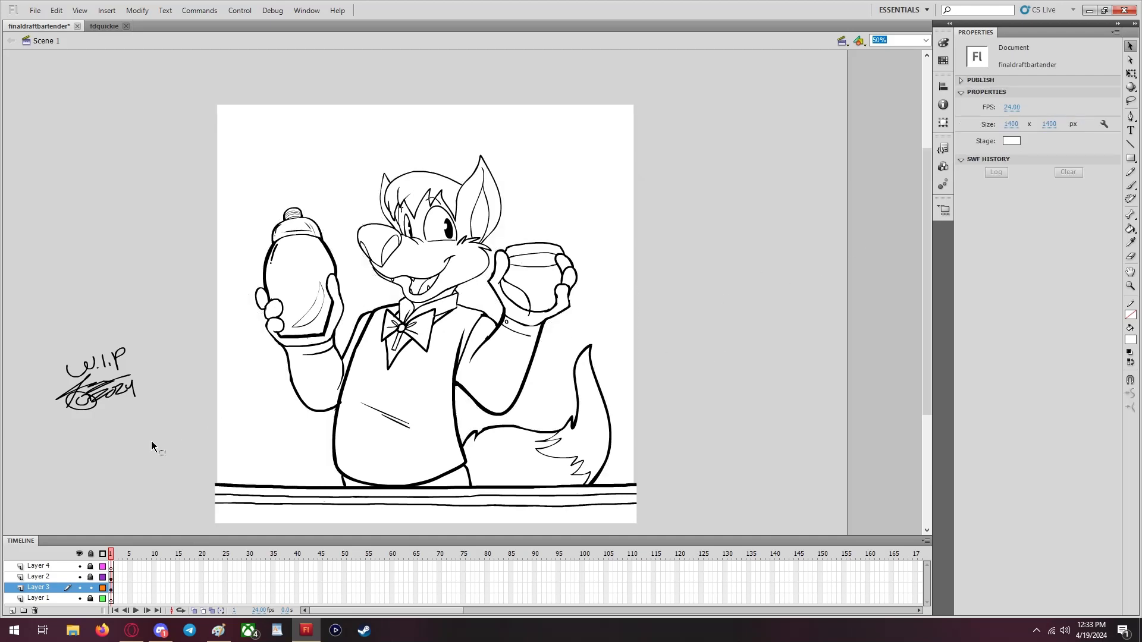
Unlock Layer 2, move the W.I.P signature up and closer to the canvas, and lock the layer again
left_click(76, 577)
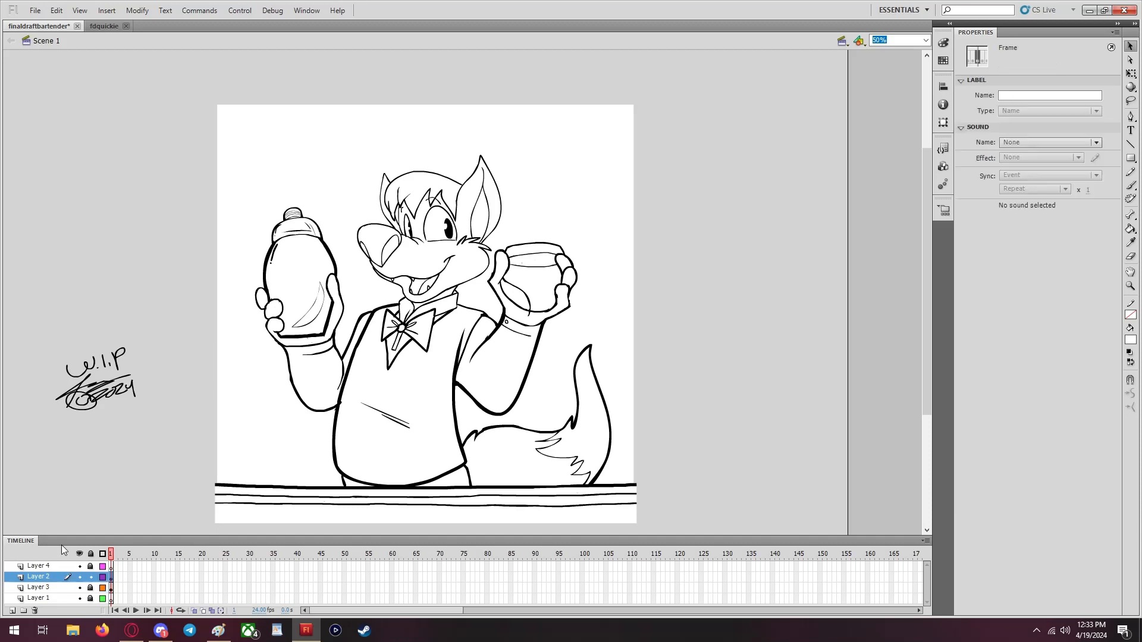
left_click_drag(6, 309, 164, 447)
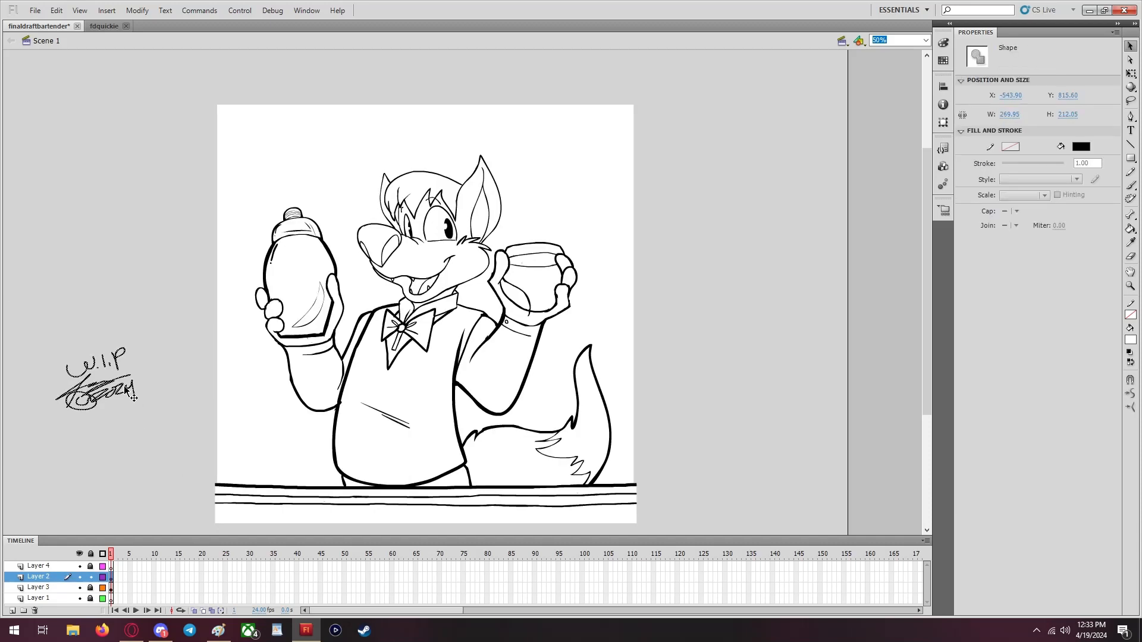
left_click_drag(127, 395, 190, 315)
left_click(710, 332)
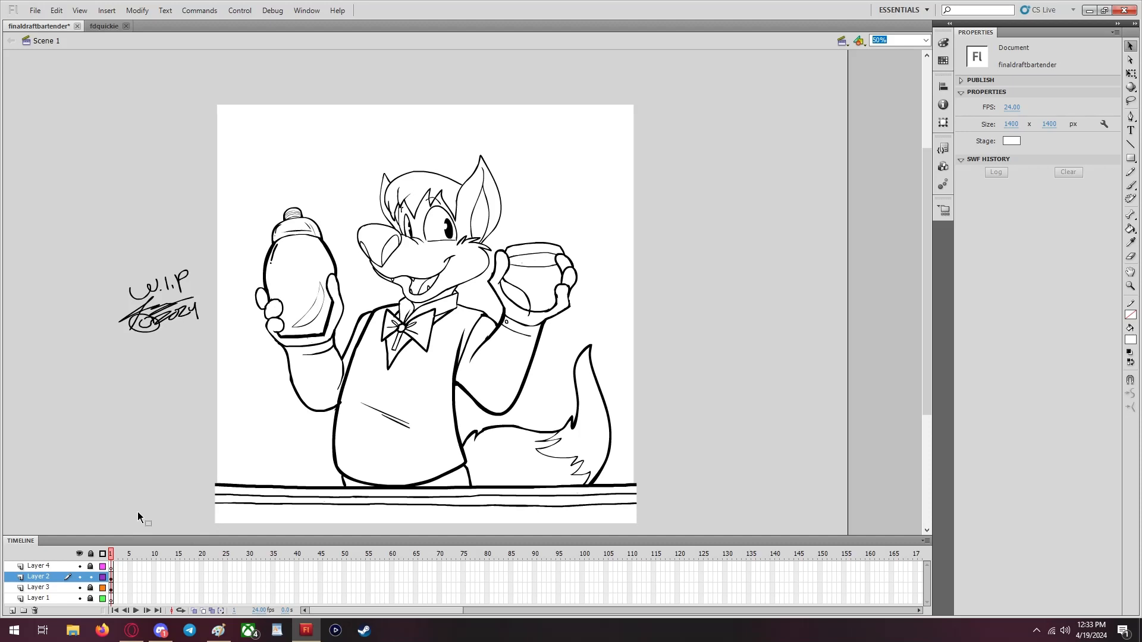
left_click(90, 577)
Convert the canvas-sized white rectangle on Layer 3 to a symbol and open it for editing in place
left_click(55, 588)
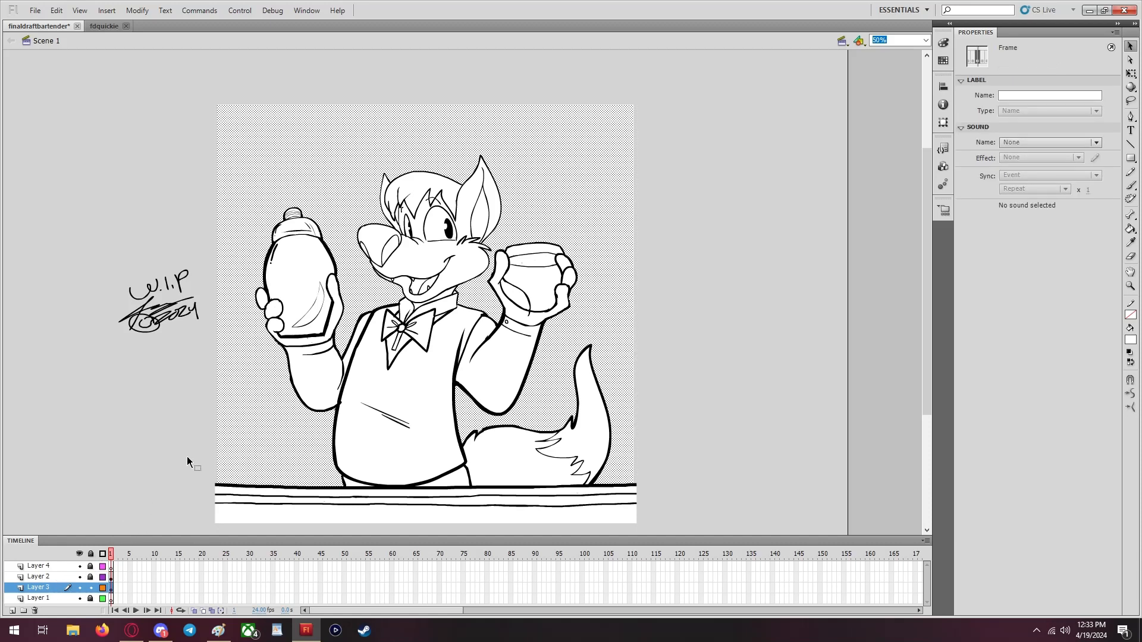
right_click(255, 429)
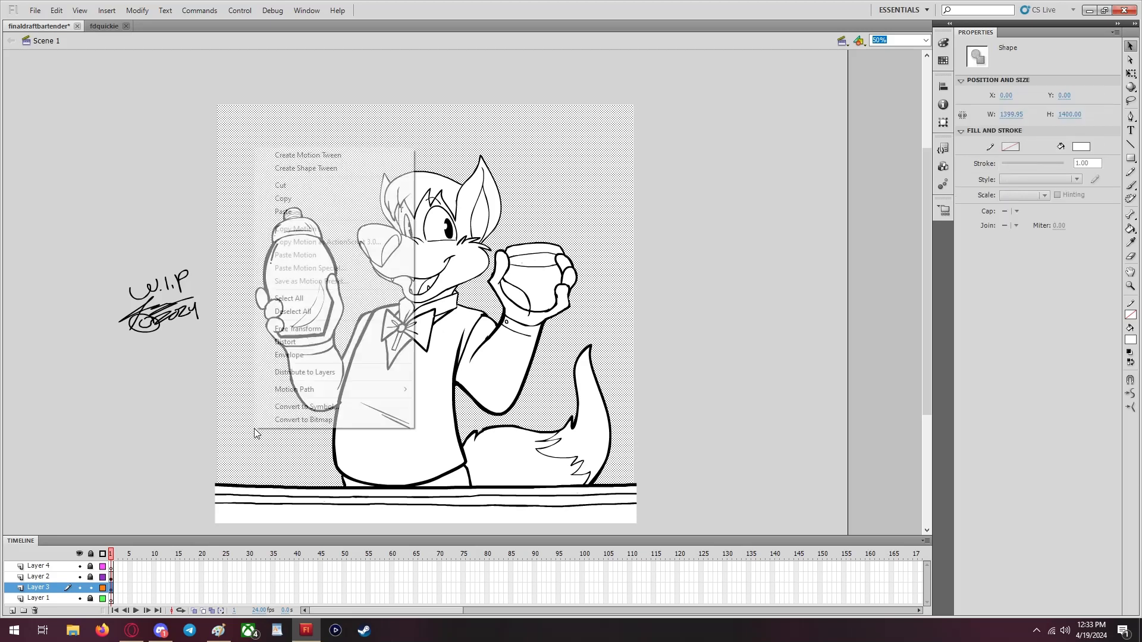
left_click(306, 408)
left_click(633, 149)
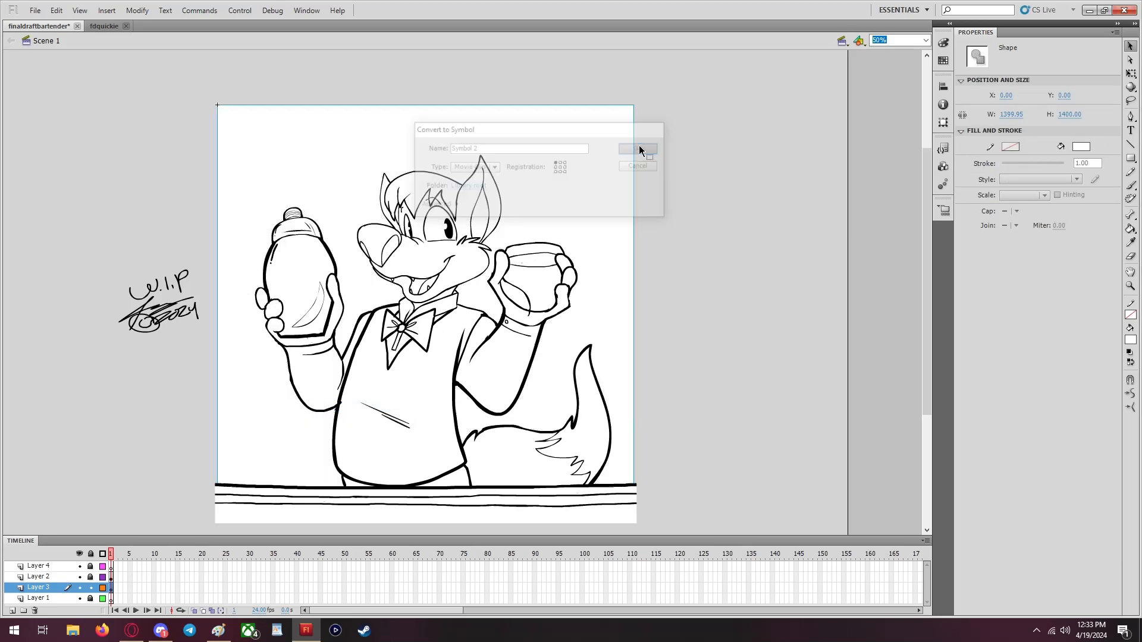
double_click(594, 214)
Show the symbol's Layer 1 as outlines and lock it
scroll(555, 310, "down", 3)
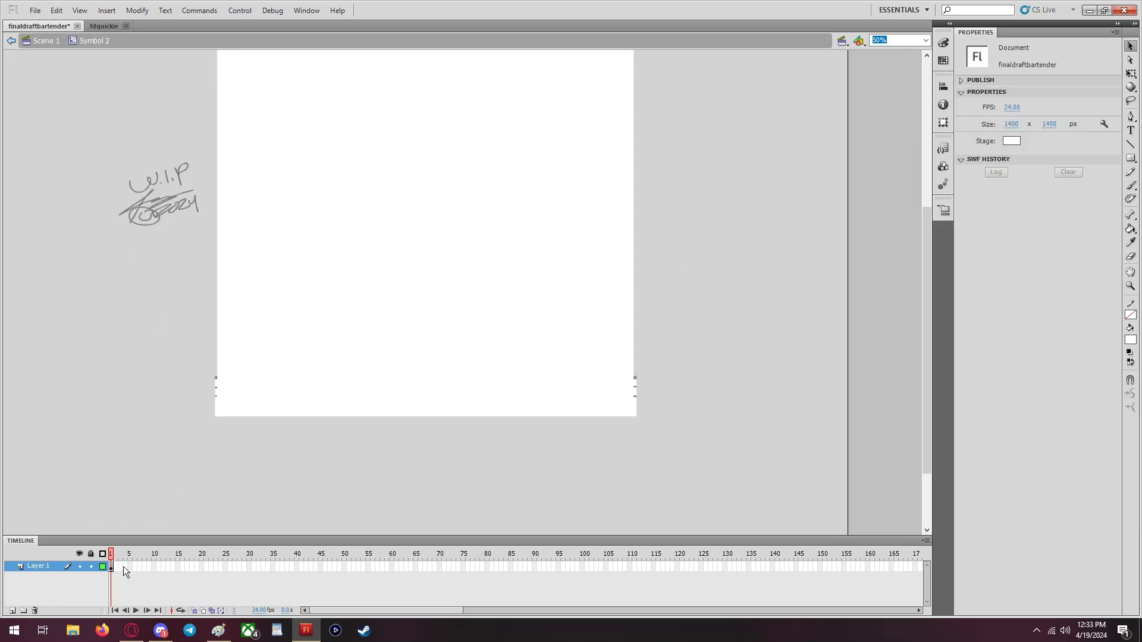
left_click(101, 565)
scroll(145, 402, "up", 5)
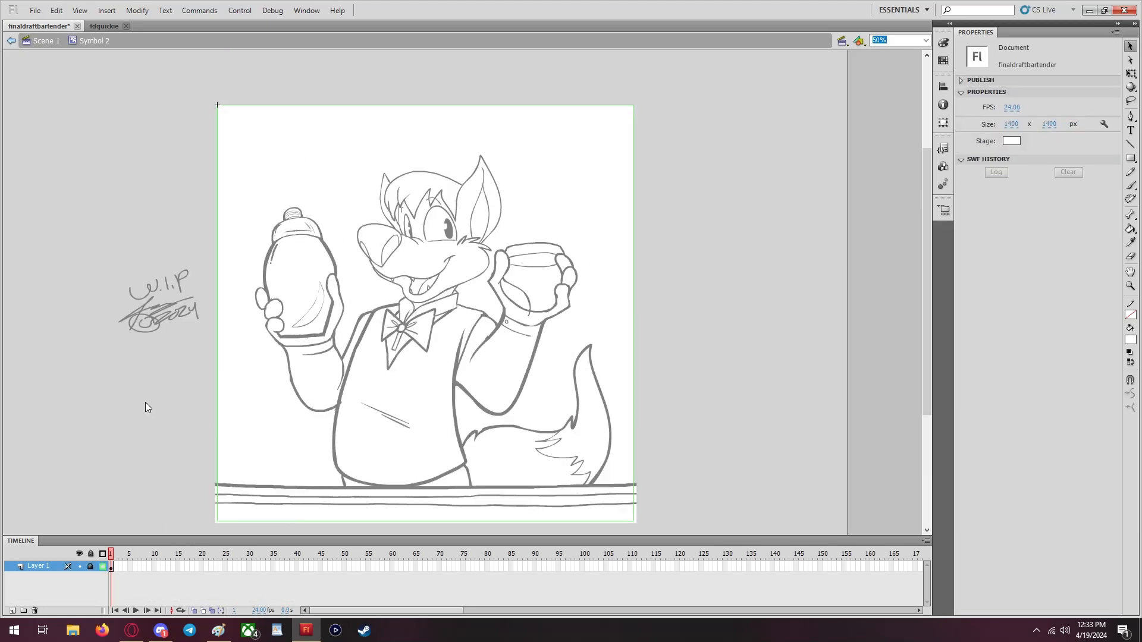
Set the Rectangle tool to a black stroke of 2 with no fill, and add a new layer inside the symbol
left_click(1130, 158)
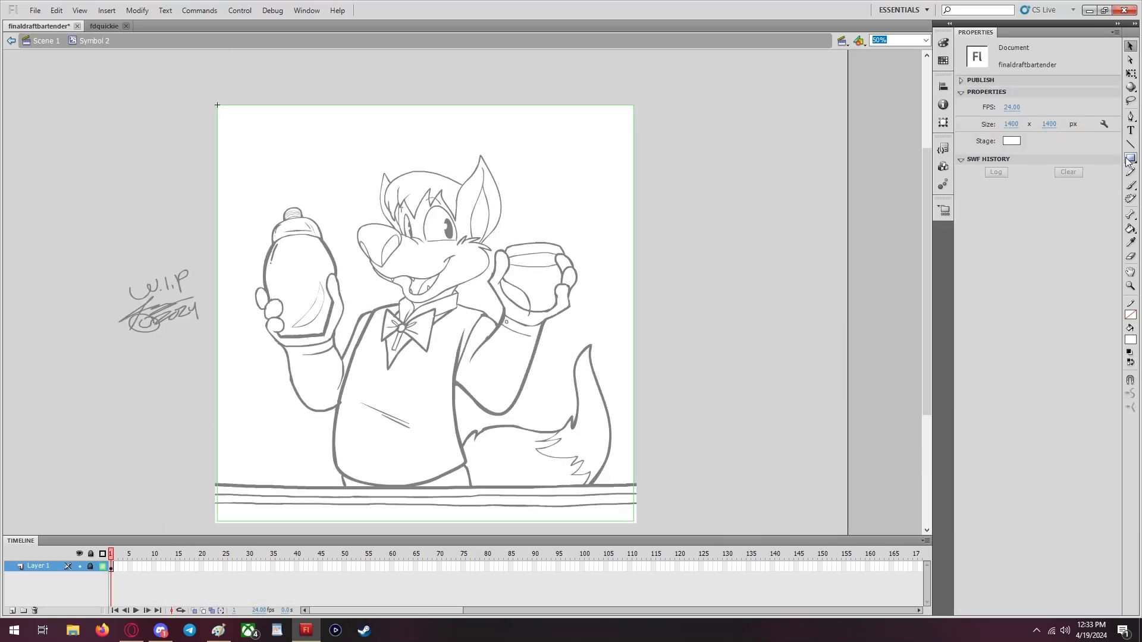
left_click(1132, 317)
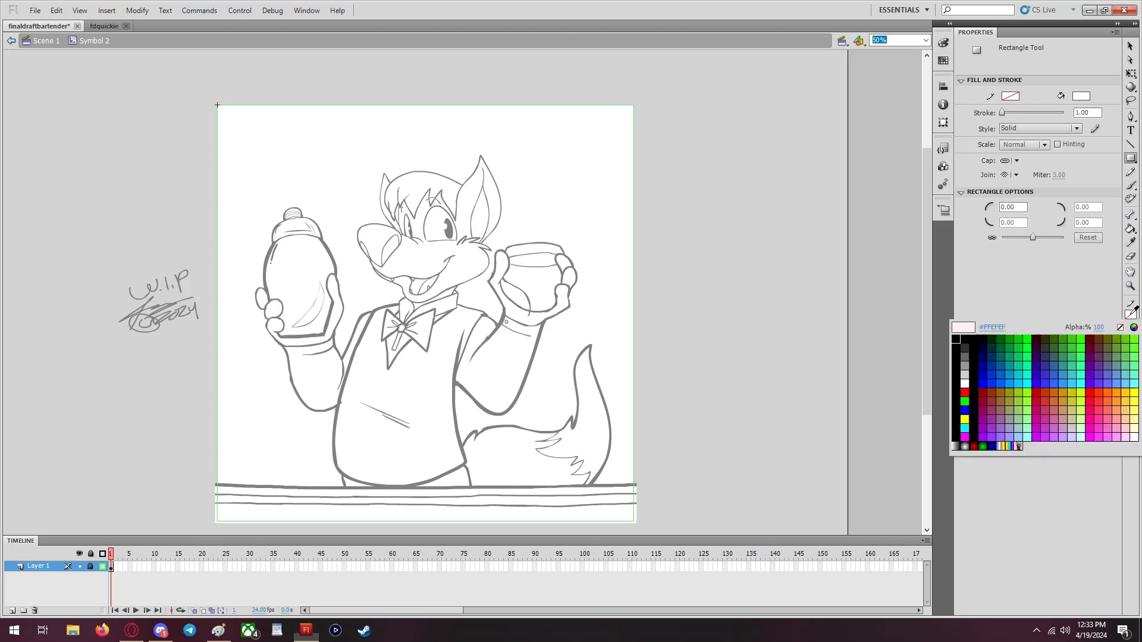
left_click(965, 339)
left_click(1129, 342)
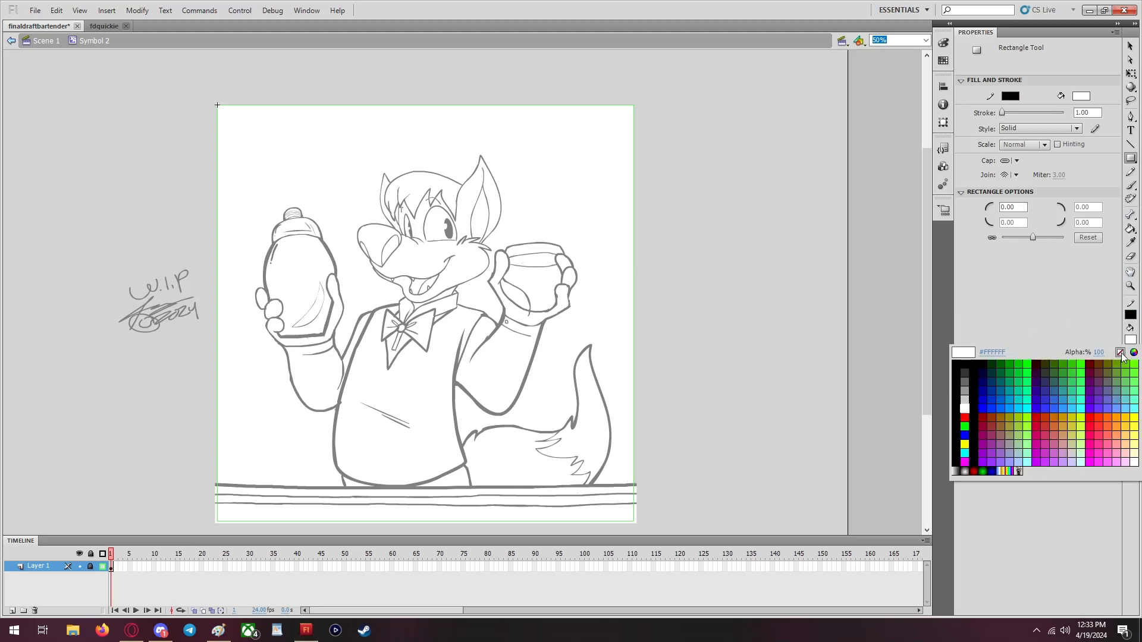
left_click(1118, 352)
double_click(1095, 112)
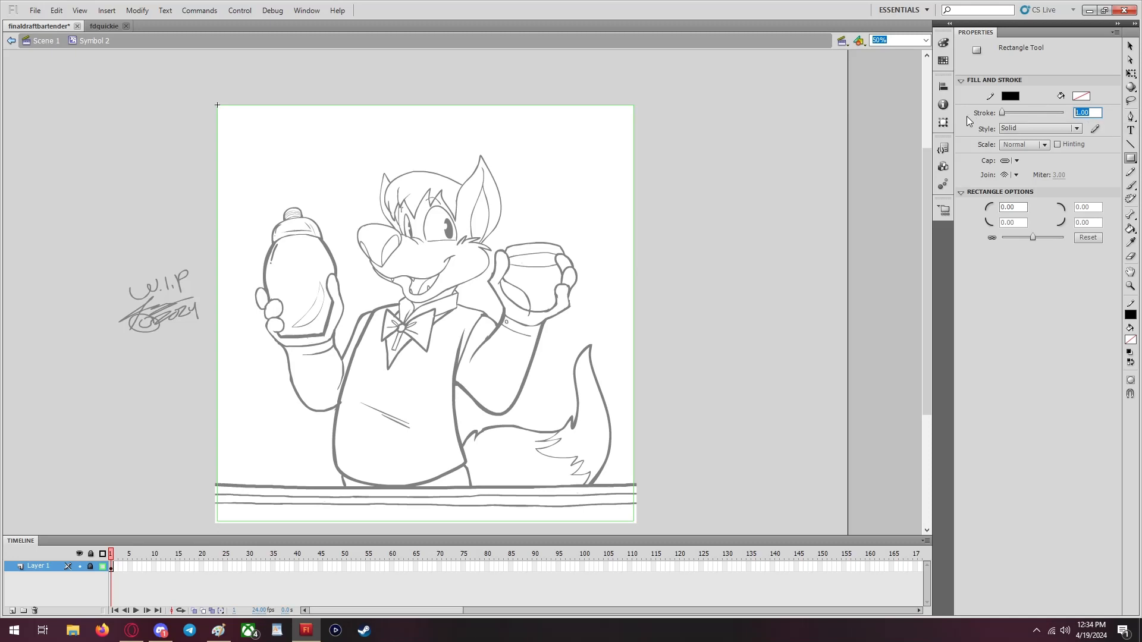
type("2")
key("Return")
left_click(12, 610)
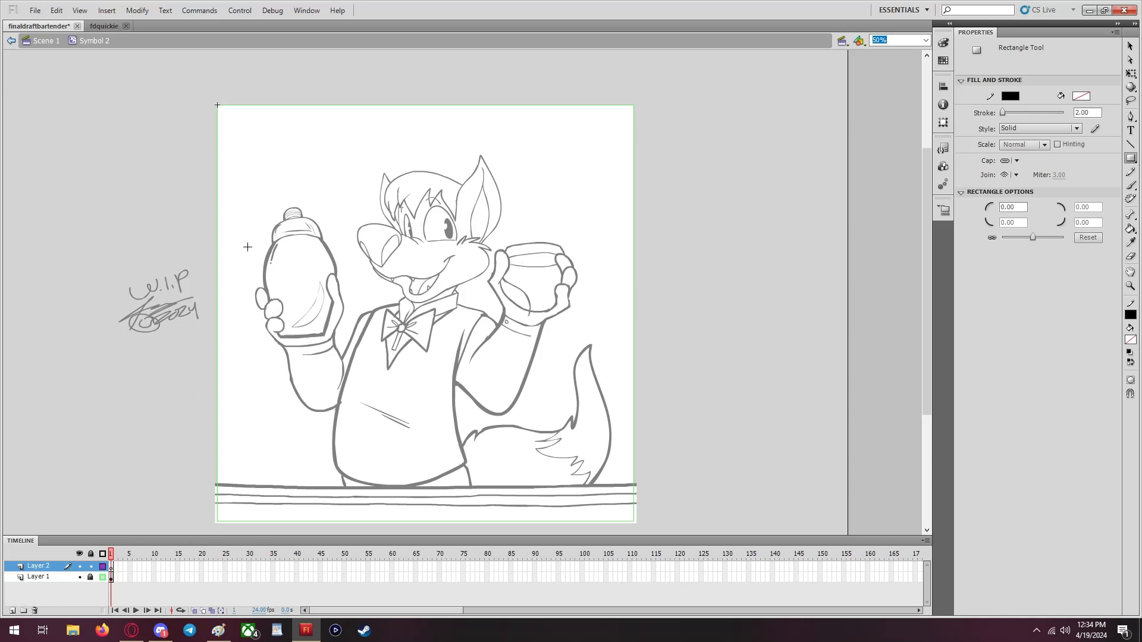
mouse_move(217, 318)
left_mouse_down()
mouse_move(455, 376)
mouse_move(642, 457)
left_mouse_up()
left_click(57, 10)
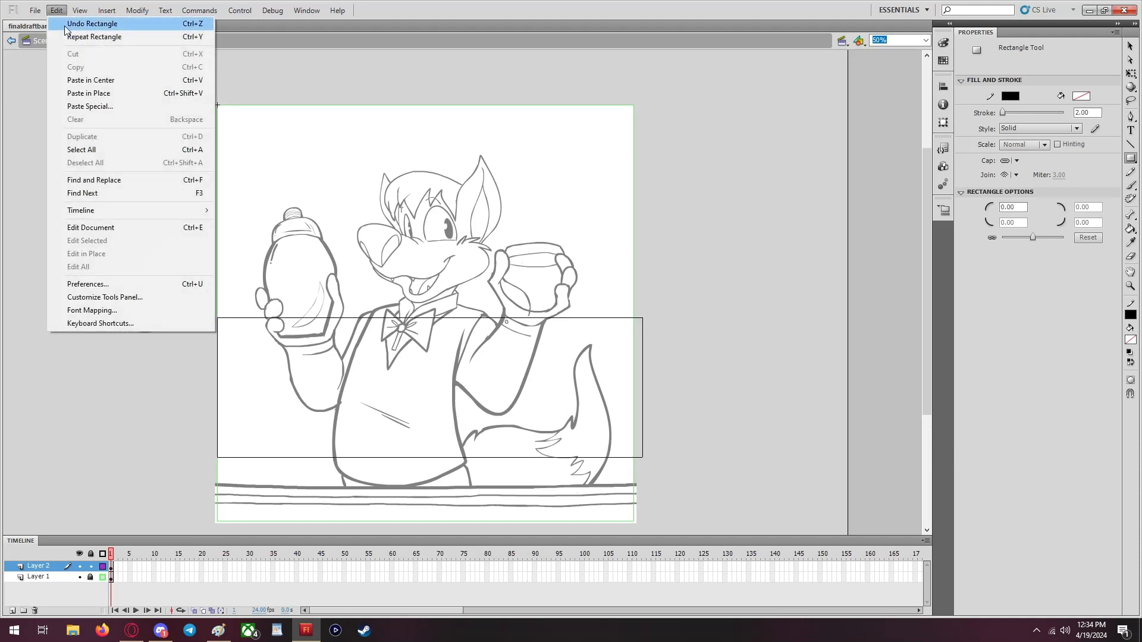
left_click(77, 20)
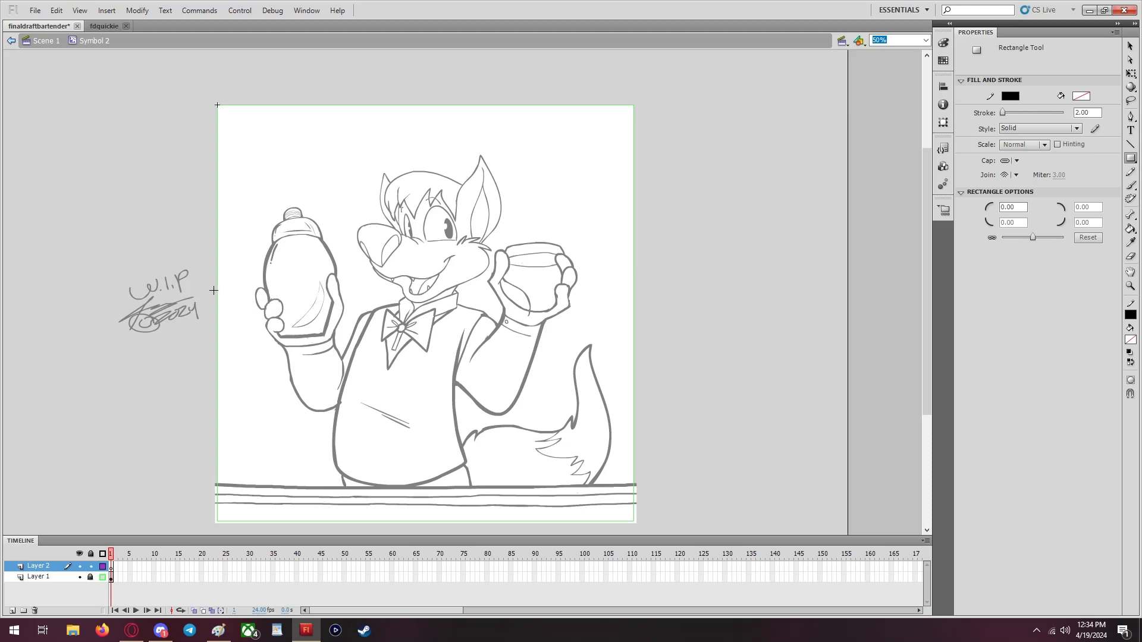
Draw a wide black-outlined rectangle on Layer 2 across the torso, past both canvas sides, and fill it white
mouse_move(204, 282)
left_mouse_down()
mouse_move(455, 425)
mouse_move(641, 460)
left_mouse_up()
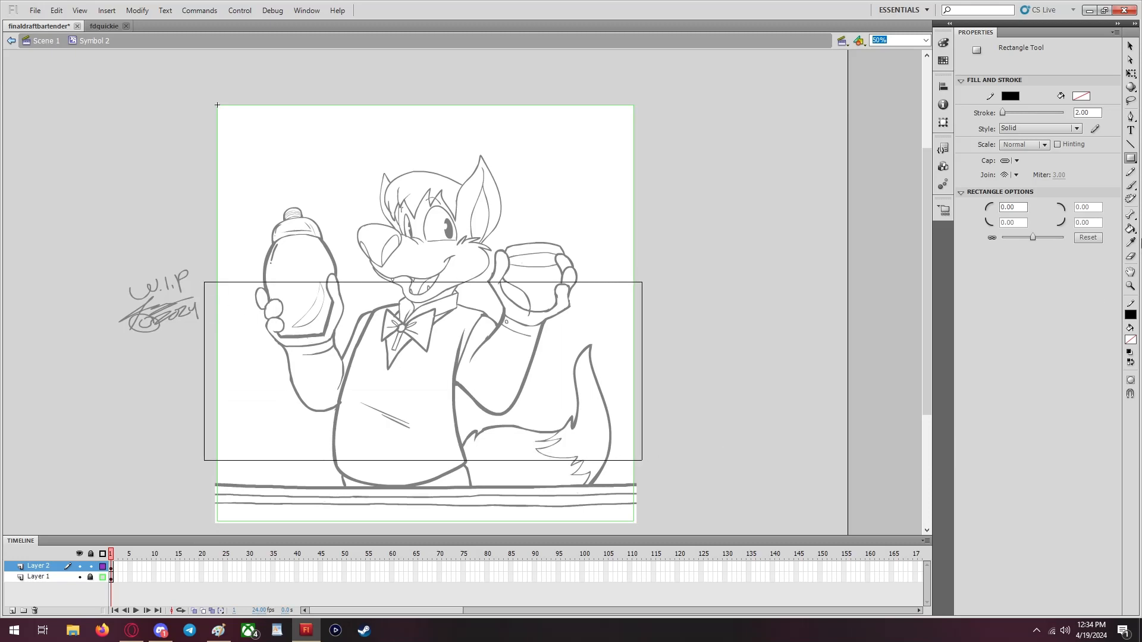
left_click(1131, 229)
left_click(593, 335)
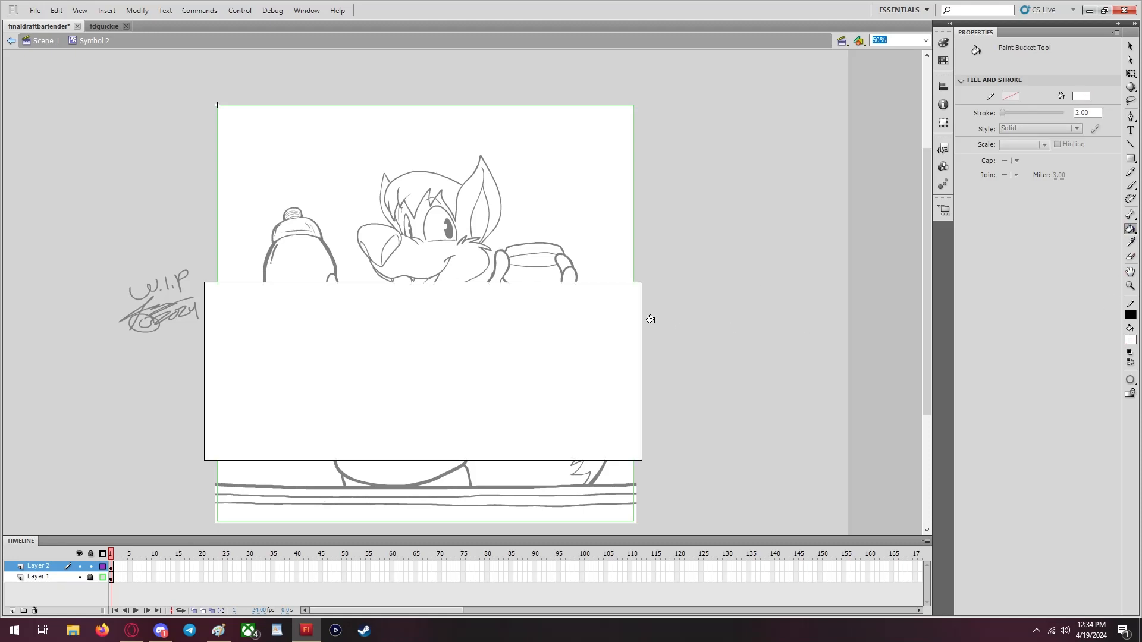
left_click(1130, 46)
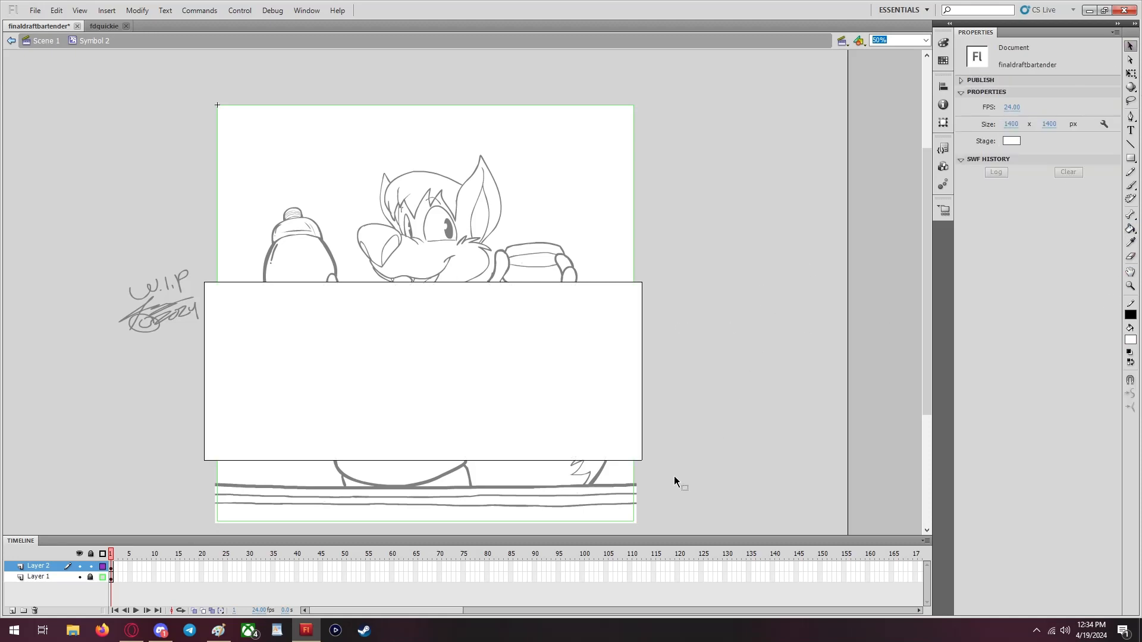
Trim both ends of the white rectangle on Layer 2 where they extend past the canvas sides
left_click_drag(677, 482, 637, 256)
key("Delete")
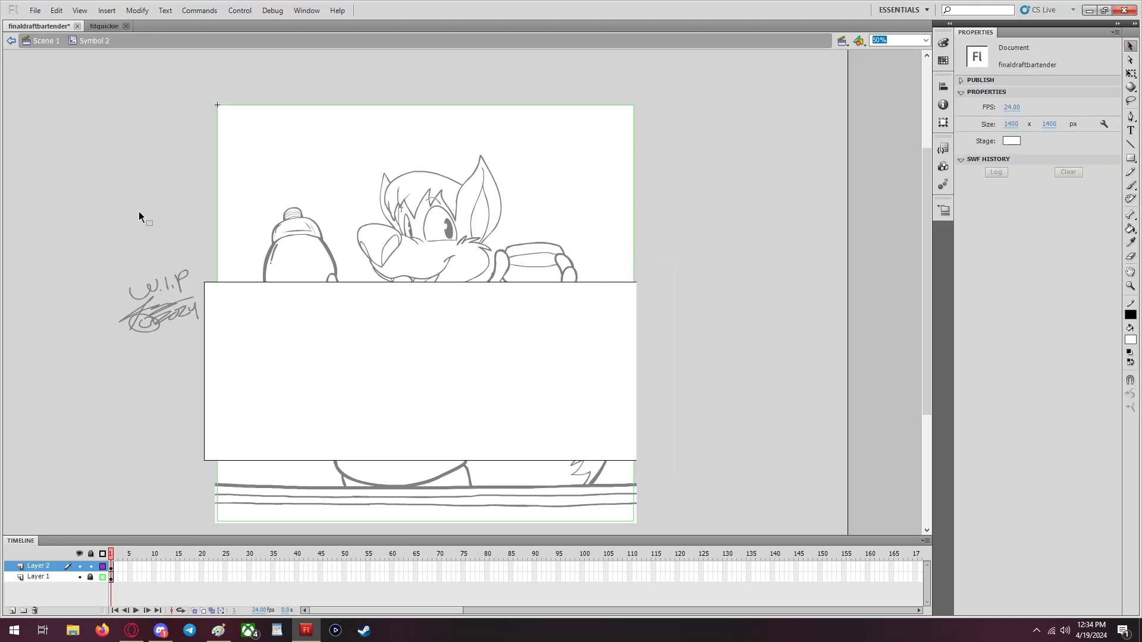
mouse_move(131, 208)
left_mouse_down()
mouse_move(254, 466)
mouse_move(212, 518)
left_mouse_up()
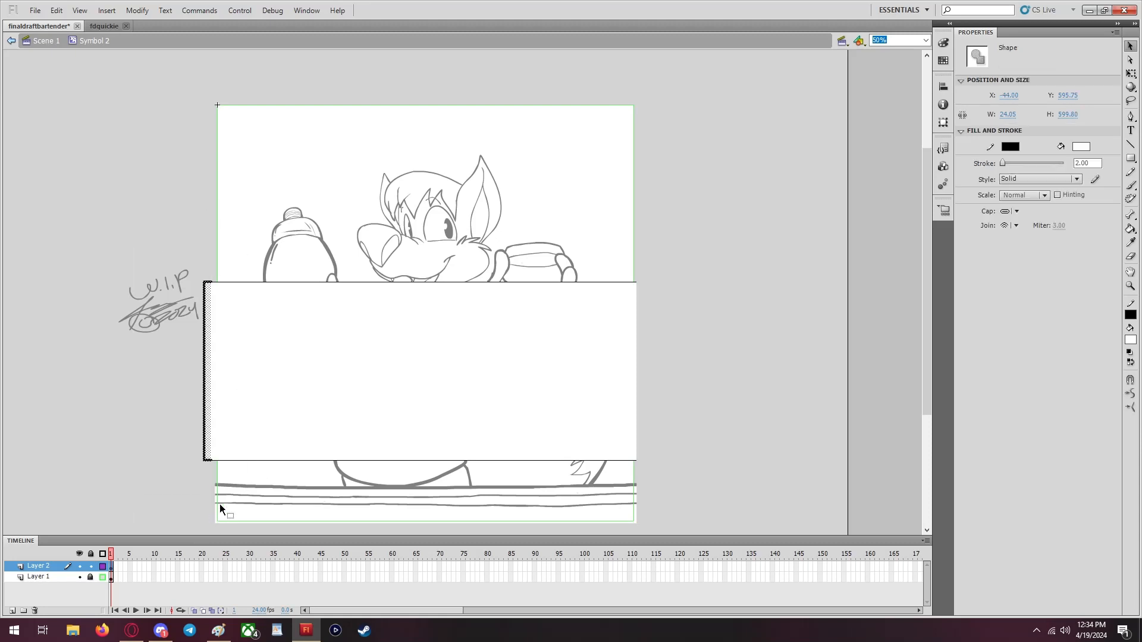
key("Delete")
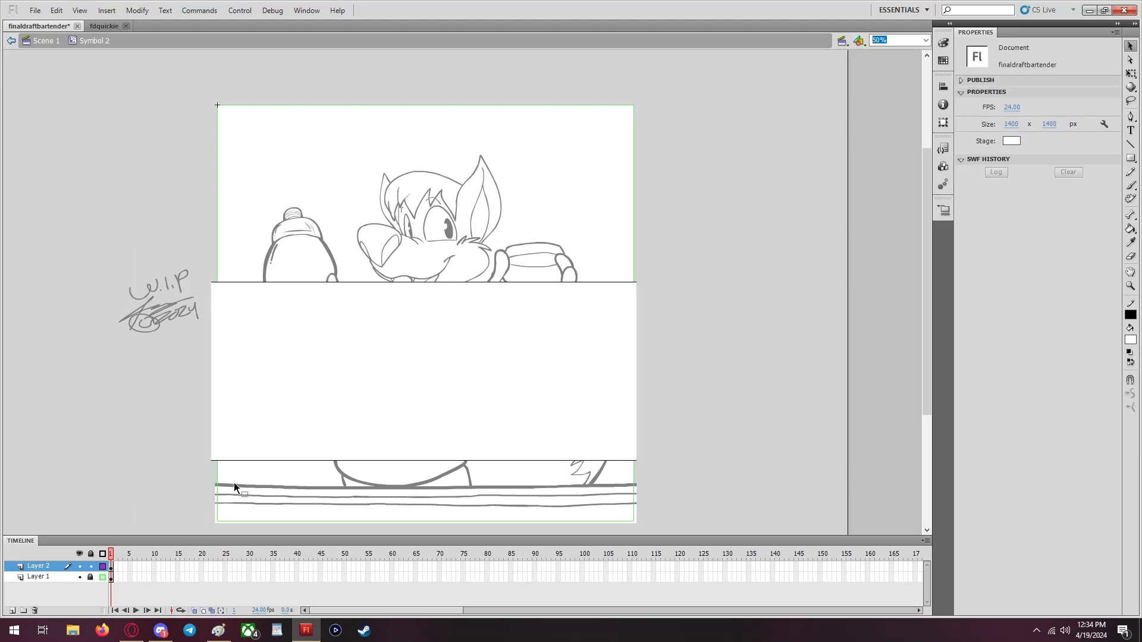
Lock Layer 2, then unlock Layer 1, turn off its outline display and make it the active layer
left_click(91, 567)
left_click(102, 576)
left_click(92, 578)
left_click(59, 577)
left_click(94, 262)
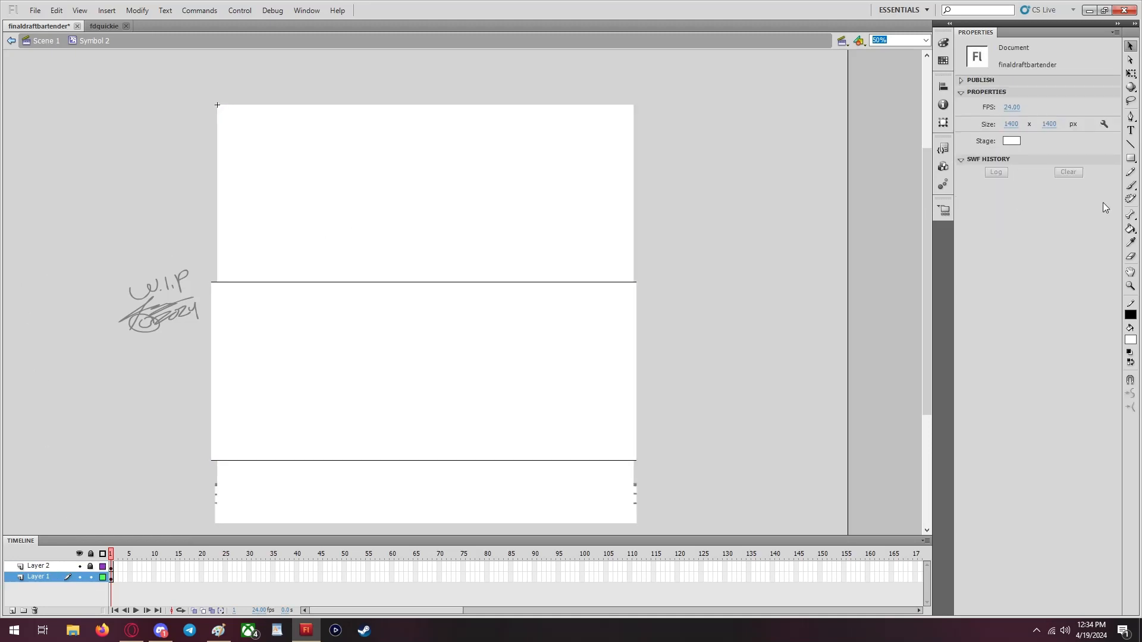
Fill the canvas-sized background rectangle on Layer 1 with medium gray #999999
left_click(1130, 228)
left_click(1130, 340)
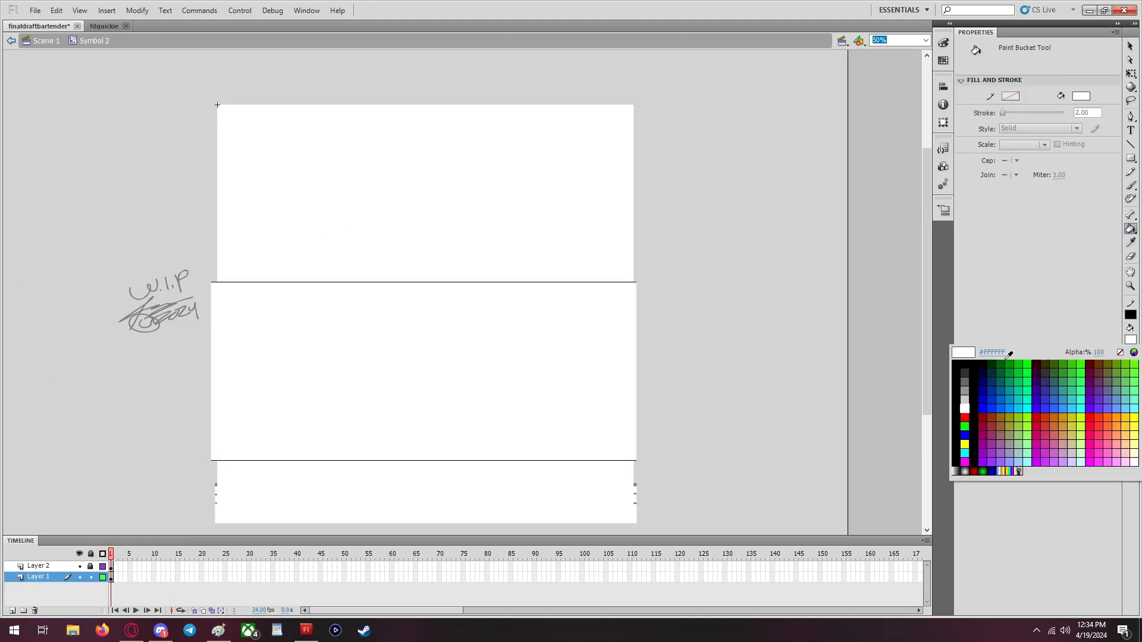
left_click(967, 388)
left_click(529, 178)
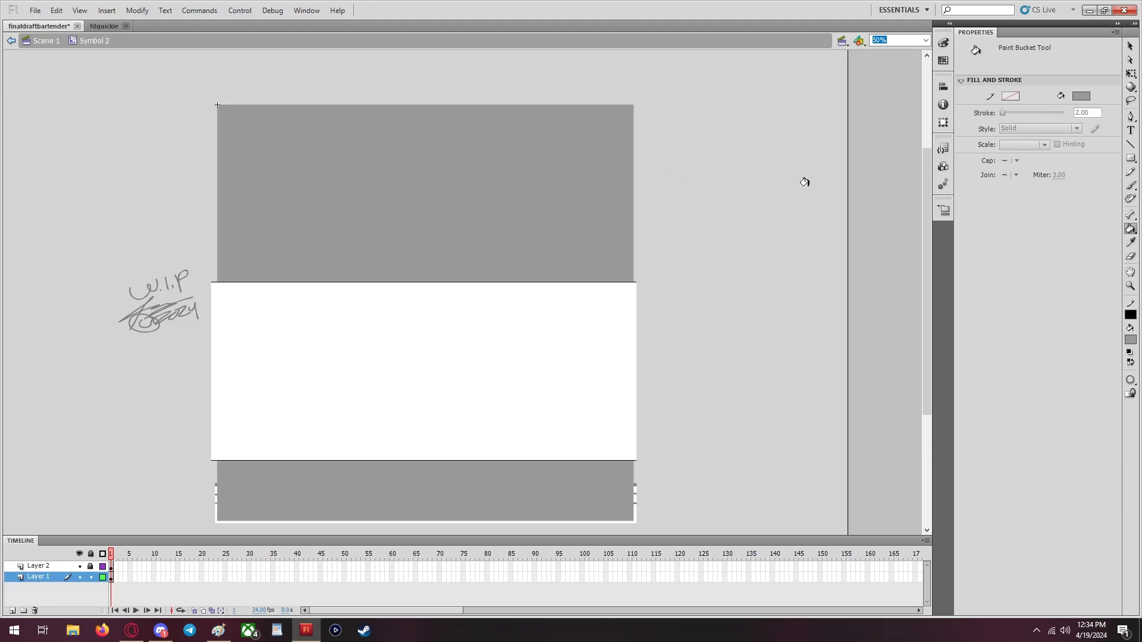
Recolor the canvas-sized background rectangle on Layer 1 with the next lighter gray swatch
left_click(1128, 339)
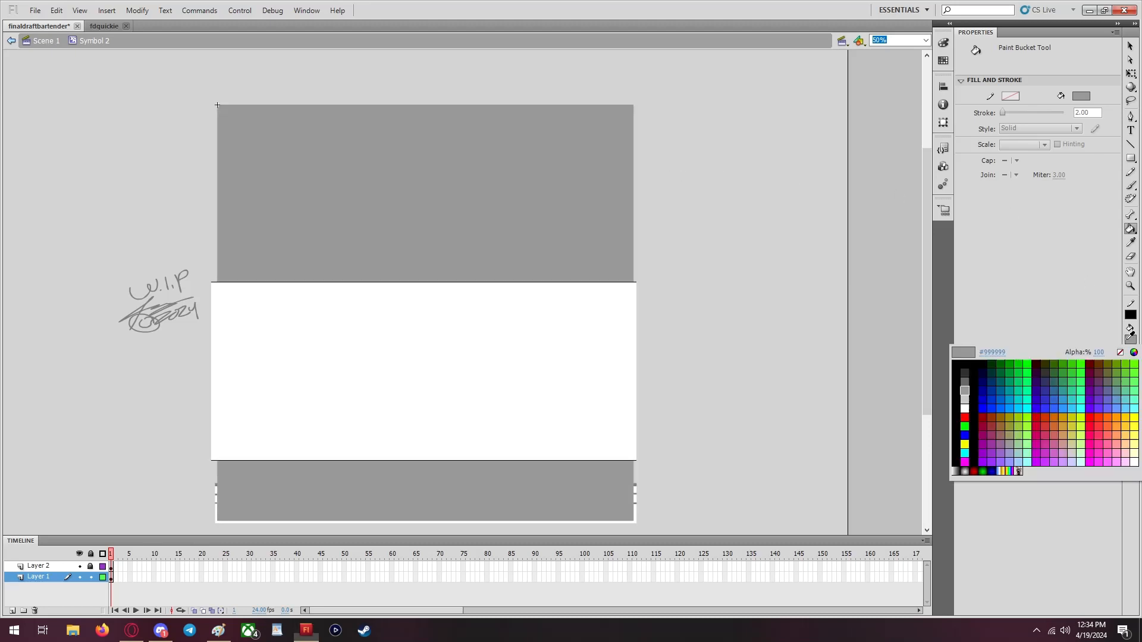
left_click(964, 400)
left_click(500, 205)
left_click(1130, 45)
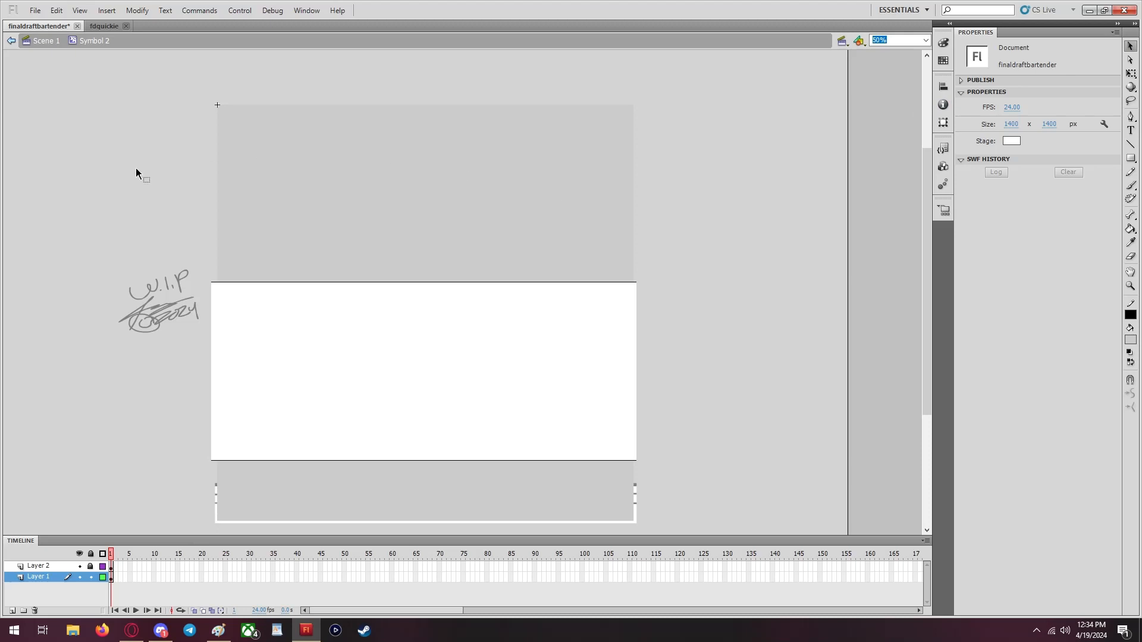
Lock Layer 1, show it as outlines, and make the unlocked Layer 2 active
left_click(90, 578)
left_click(102, 577)
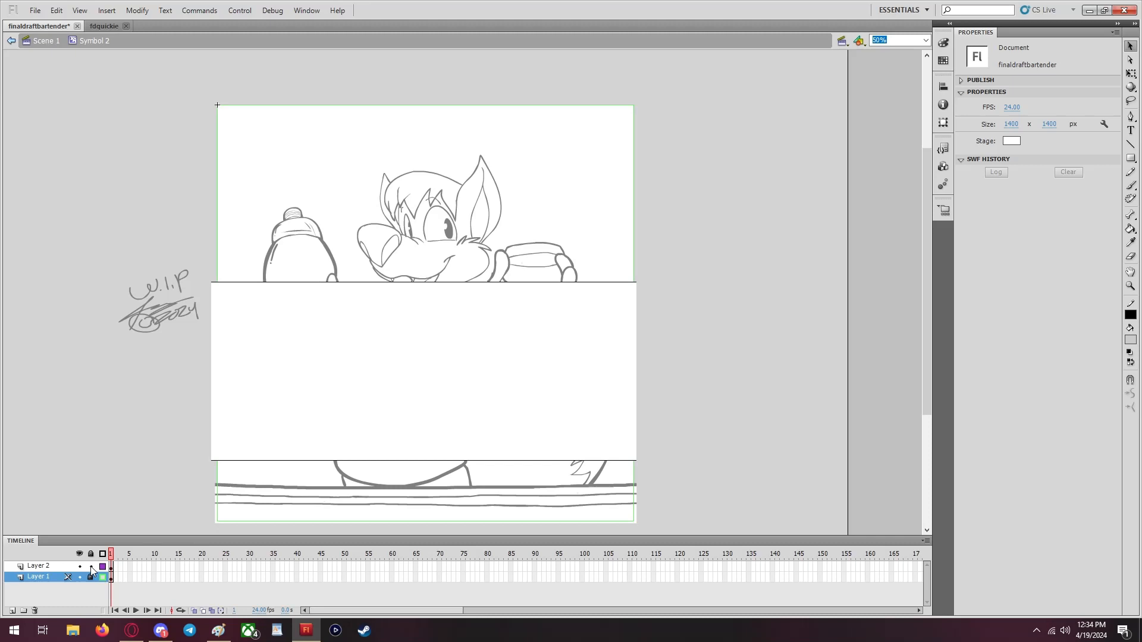
left_click(52, 567)
left_click(57, 405)
Turn off Layer 1's outline display and activate the Rectangle tool for drawing on Layer 2
scroll(57, 401, "down", 3)
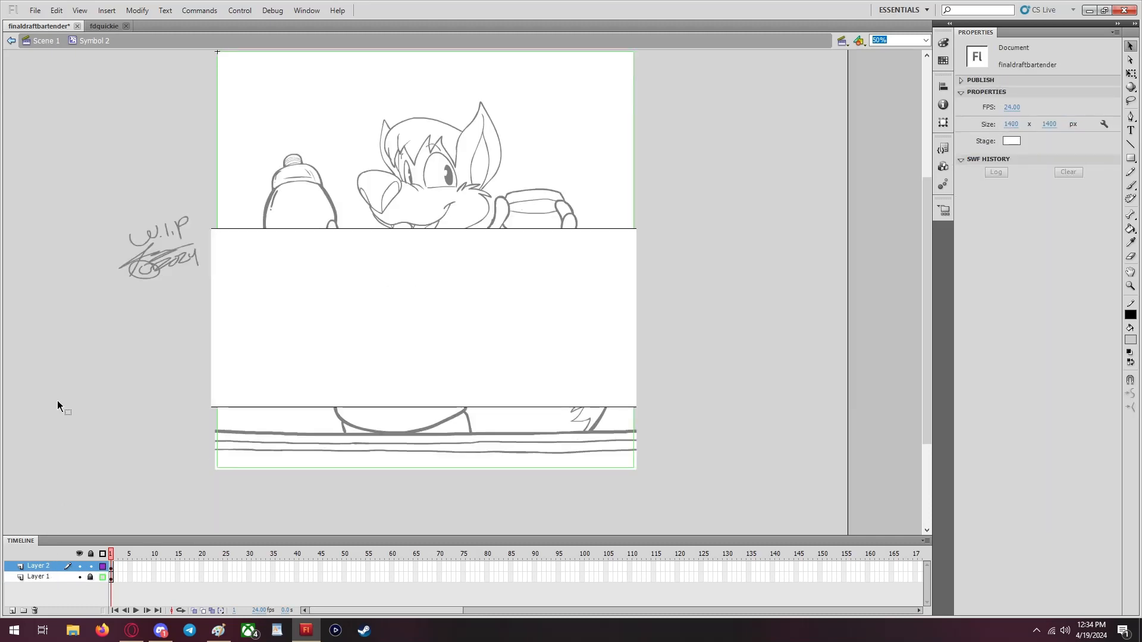
left_click(927, 41)
left_click(895, 80)
left_click(926, 41)
left_click(895, 91)
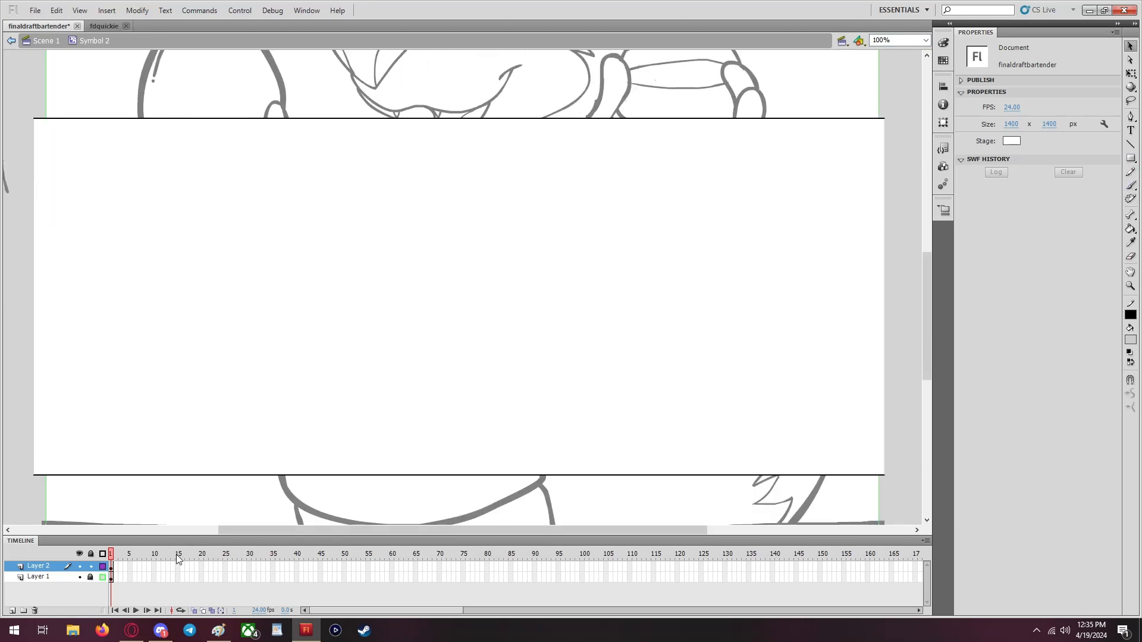
left_click(103, 577)
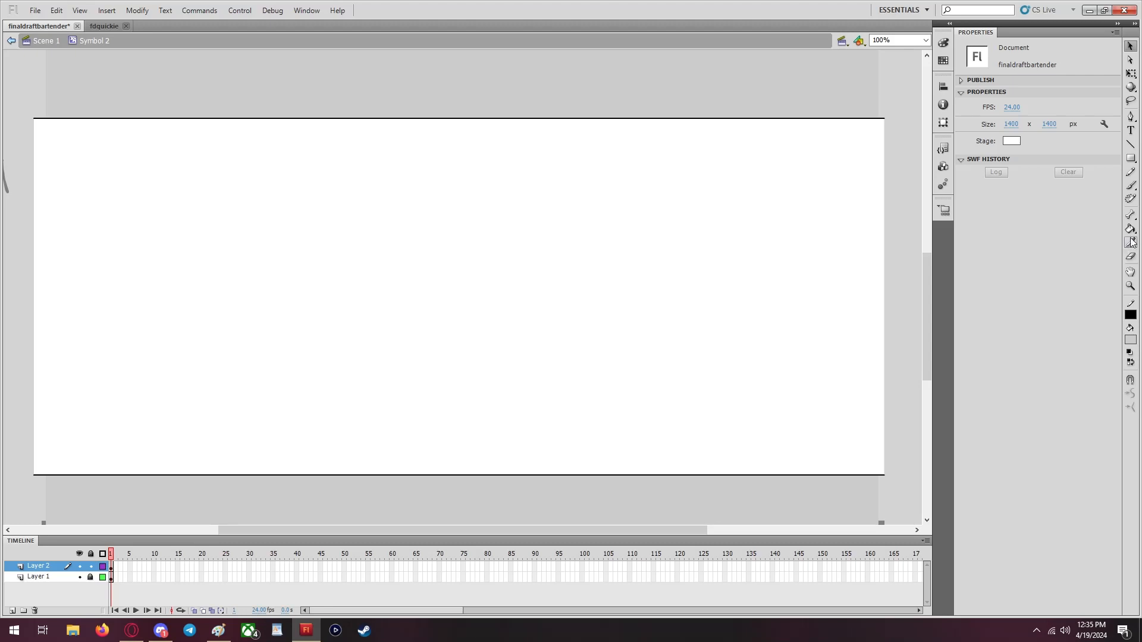
left_click(1131, 158)
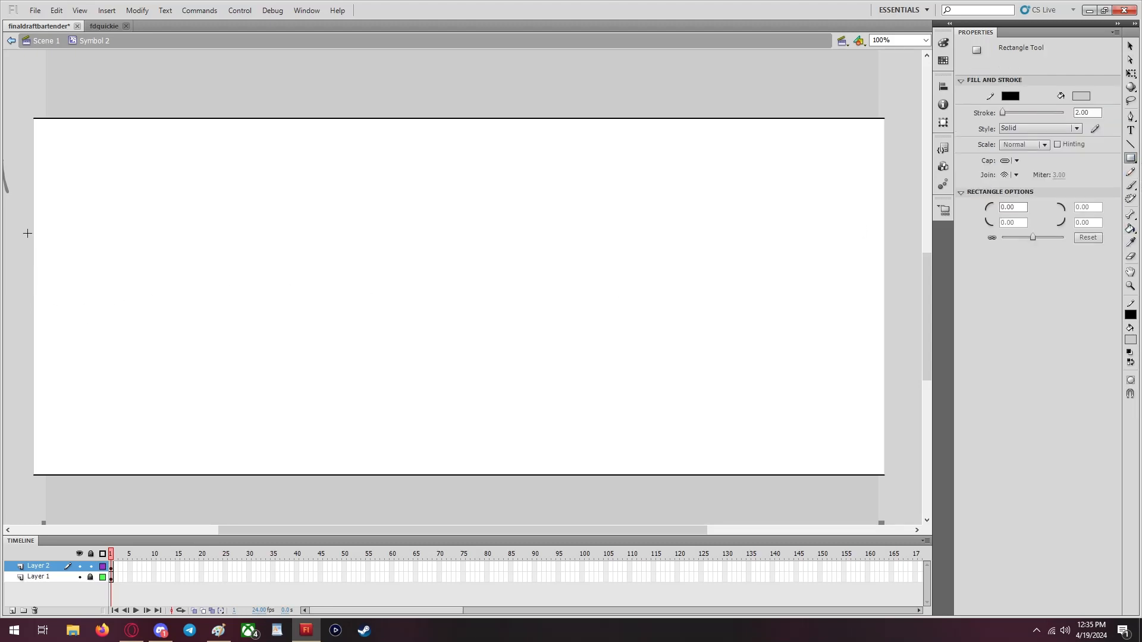
scroll(140, 314, "down", 3)
scroll(142, 350, "down", 2)
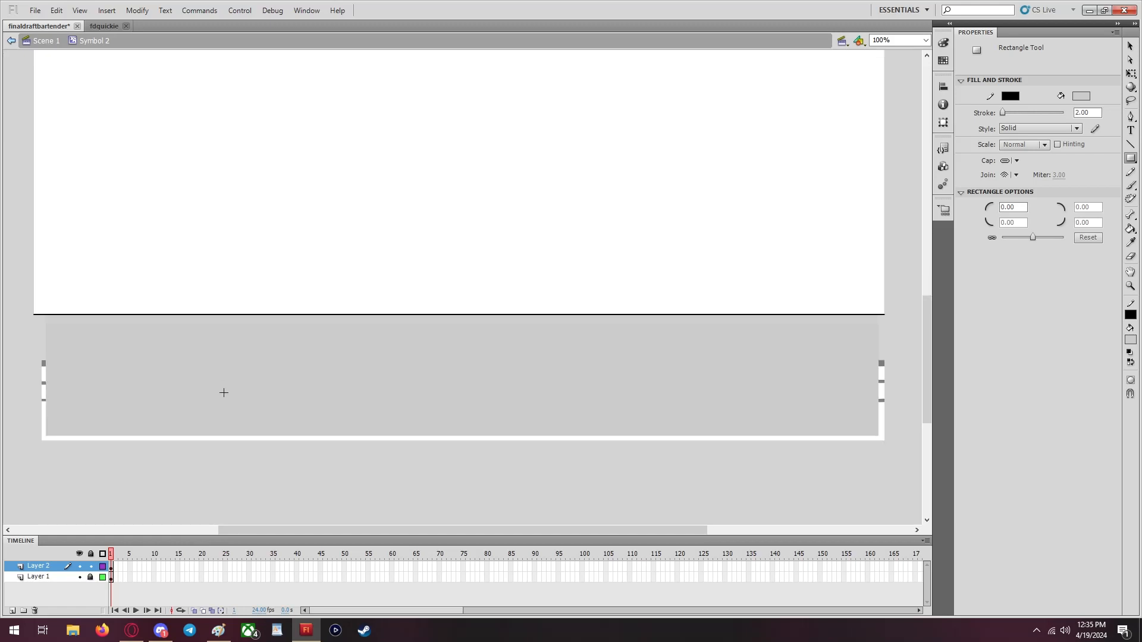
Draw a grey rectangle with a 2.00 black outline, about 1417 by 36 px, below the artwork and select all of it
scroll(80, 397, "down", 3)
left_click_drag(65, 392, 908, 413)
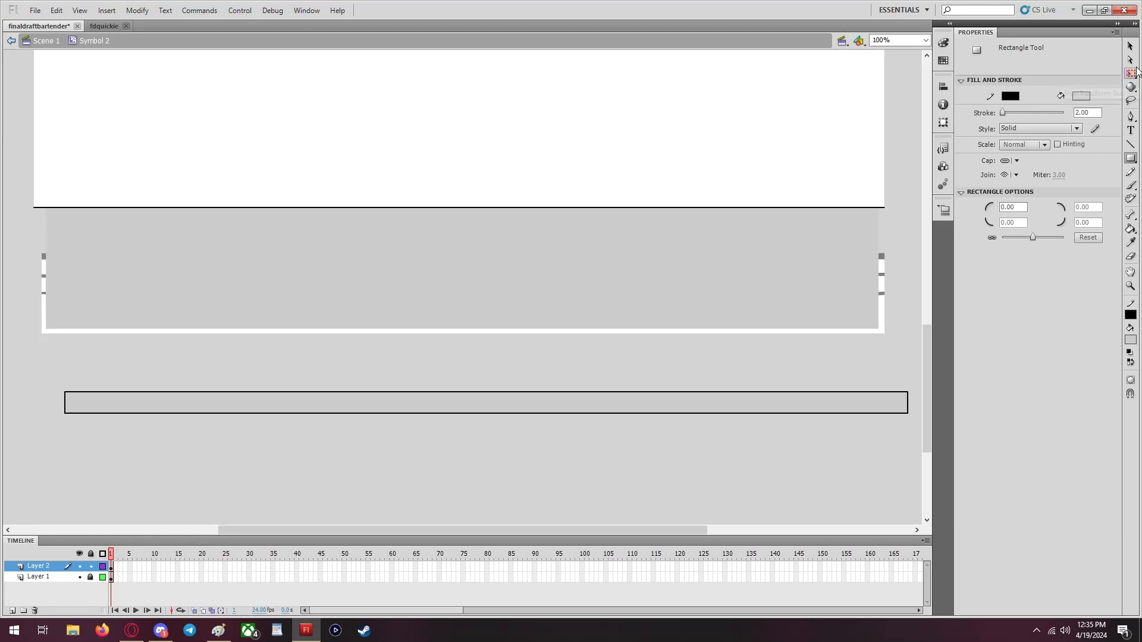
left_click(1131, 47)
left_click_drag(17, 373, 963, 446)
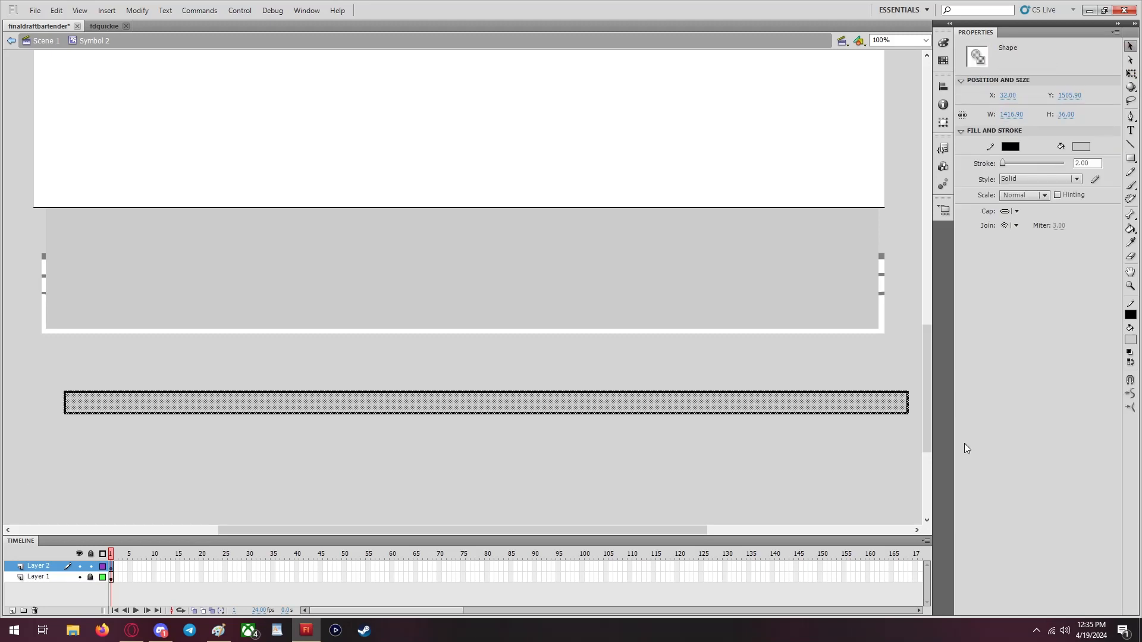
Move the whole grey bar up into the middle of the white background area, at about Y 844
scroll(834, 453, "up", 3)
left_click_drag(763, 222, 757, 206)
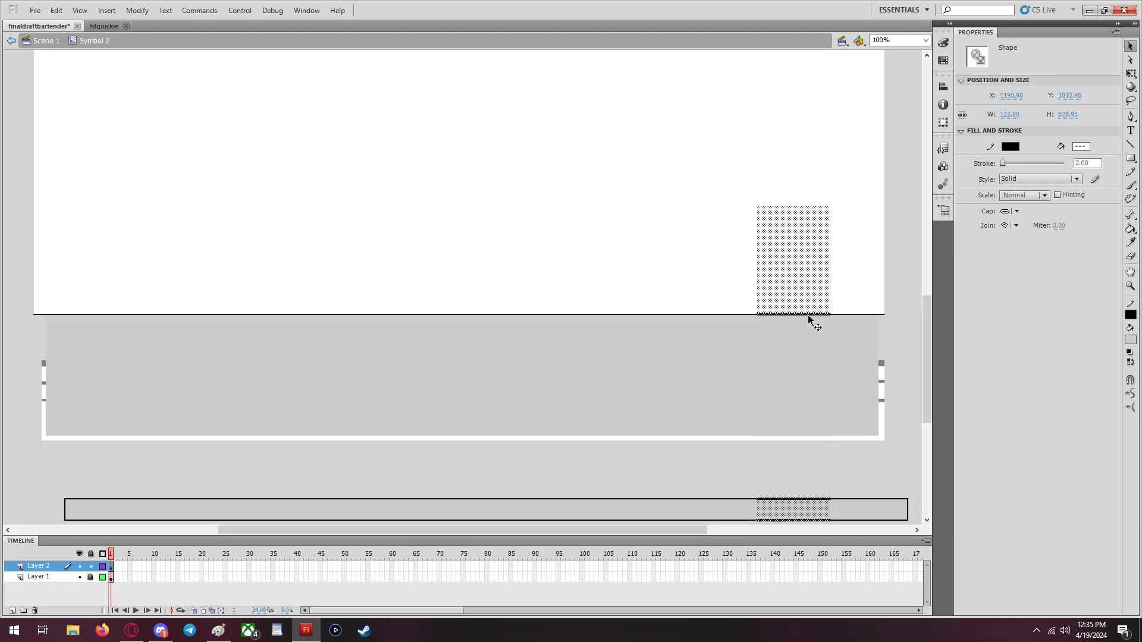
left_click(848, 456)
scroll(849, 456, "down", 3)
double_click(835, 403)
scroll(835, 447, "up", 2)
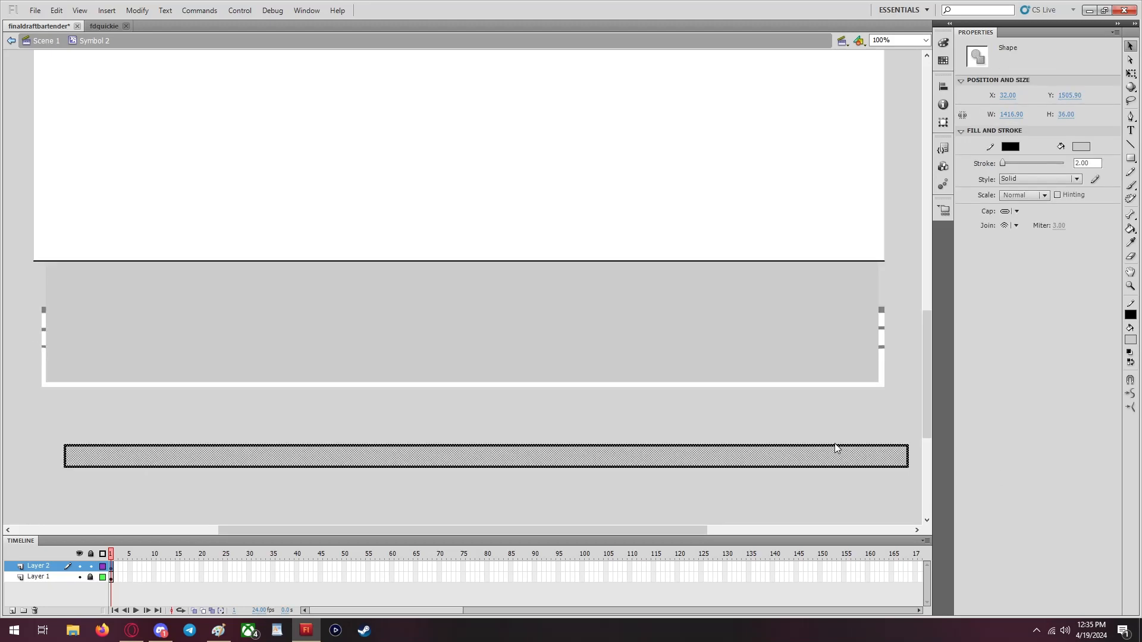
mouse_move(823, 470)
left_mouse_down()
mouse_move(743, 105)
mouse_move(797, 123)
mouse_move(772, 117)
left_mouse_up()
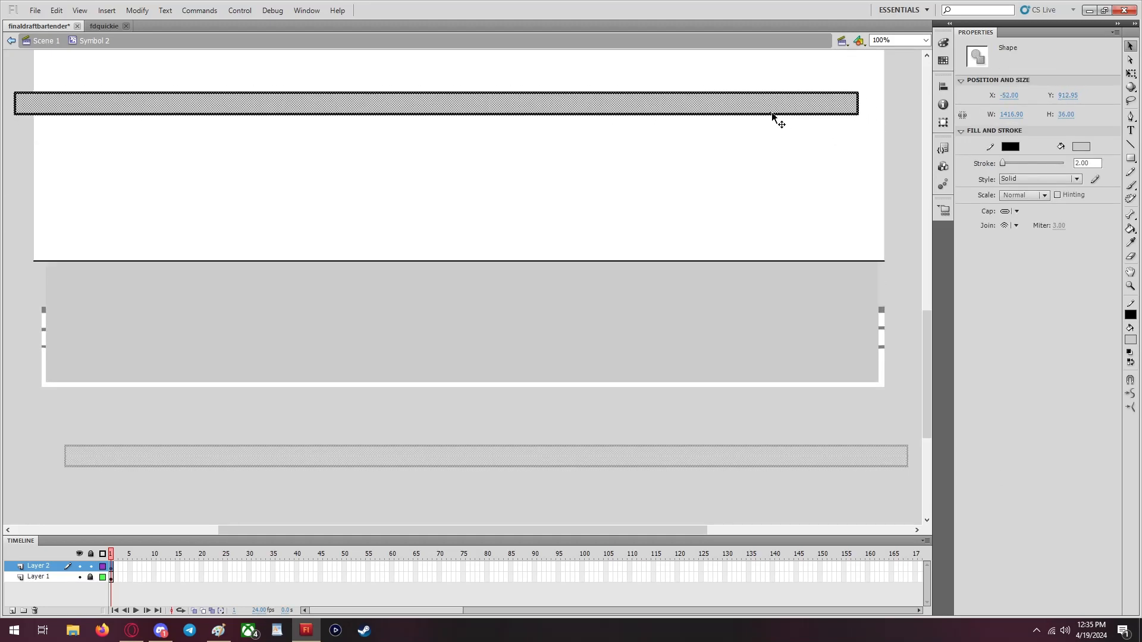
scroll(759, 192, "up", 6)
left_click_drag(711, 316, 709, 275)
Resize the grey bar to about 1492 by 26 px, copying it before reducing its height
left_click(1131, 73)
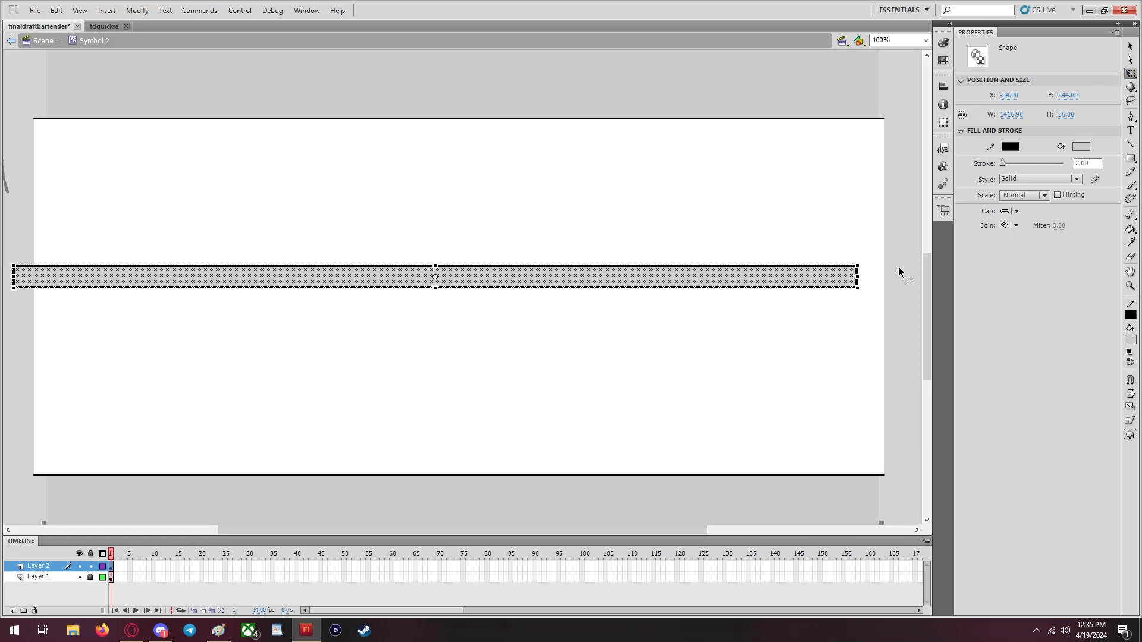
left_click_drag(858, 275, 904, 274)
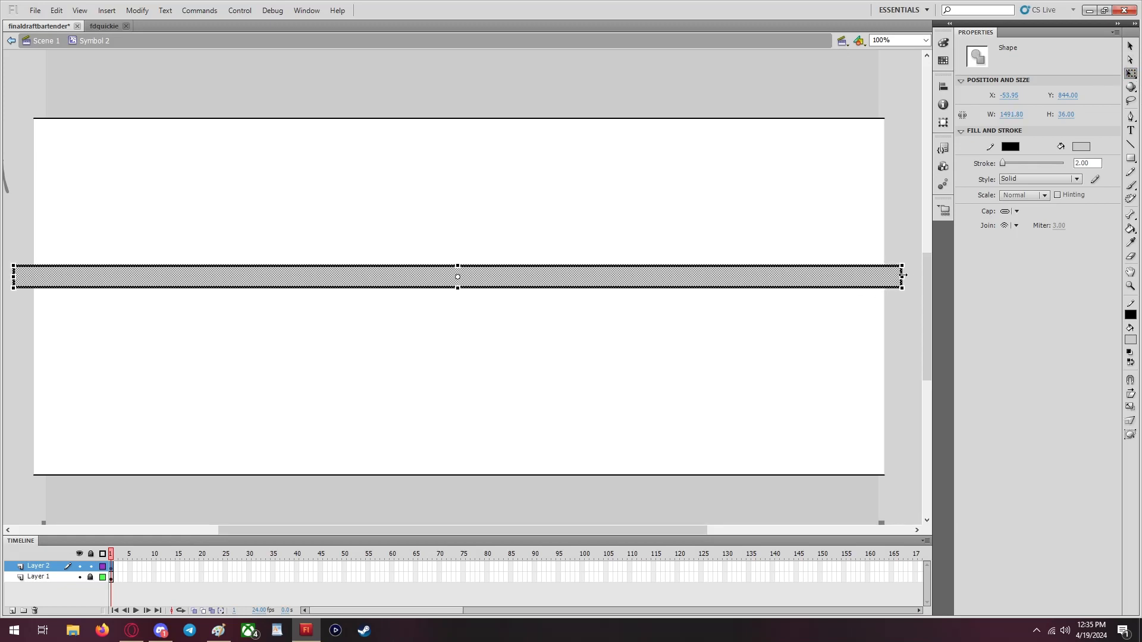
right_click(791, 279)
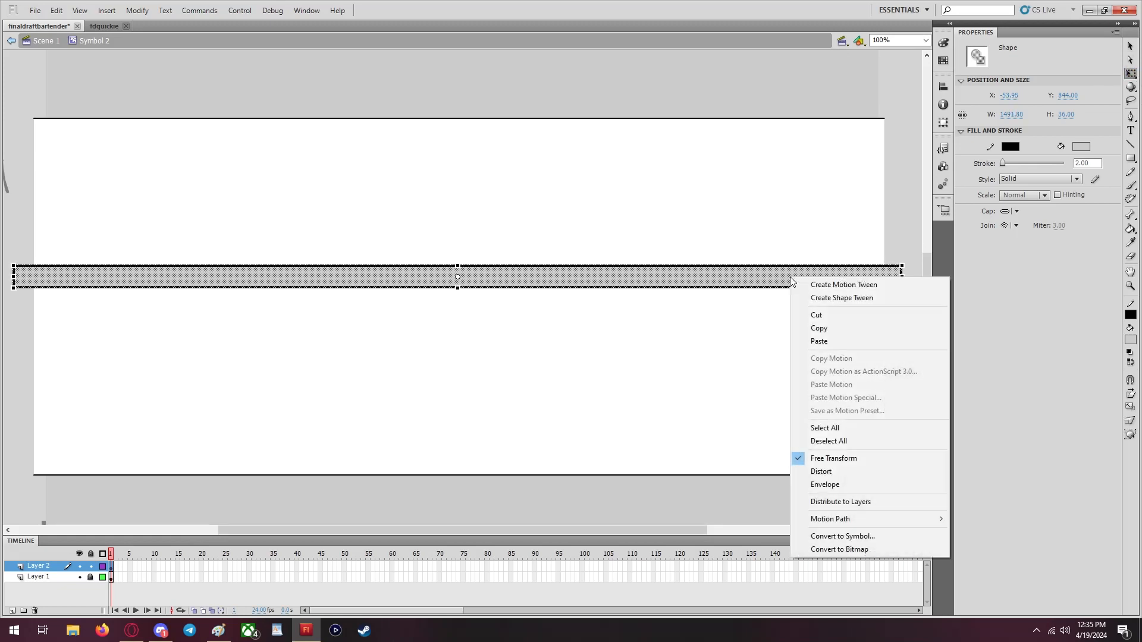
left_click(821, 332)
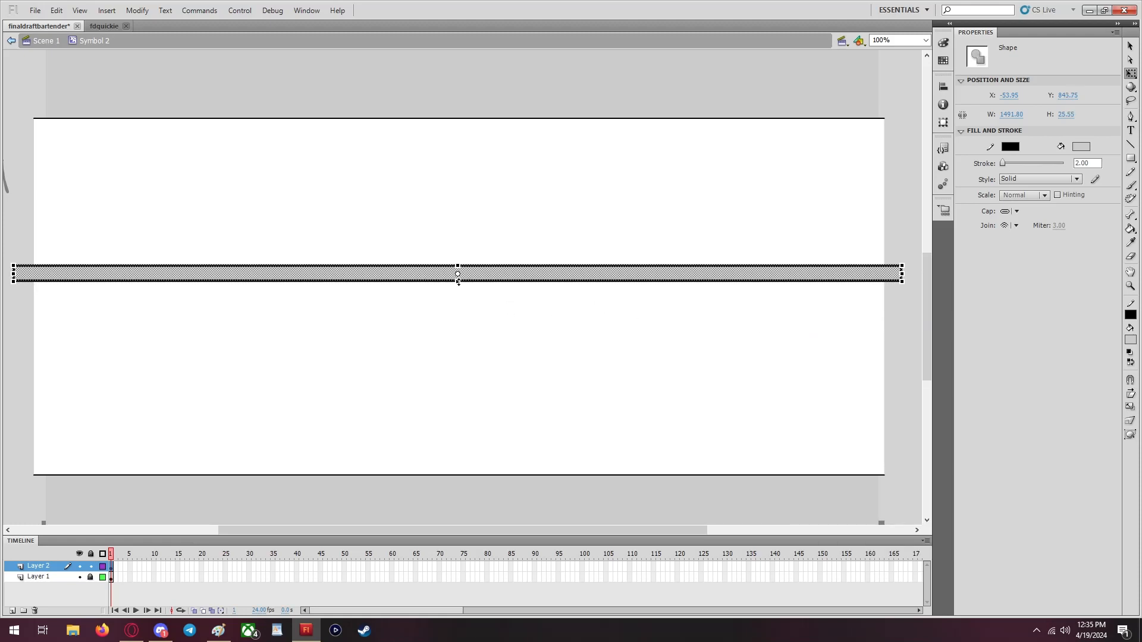
Try placing a pasted copy of the thicker bar lower on the white area, and undo it
right_click(904, 338)
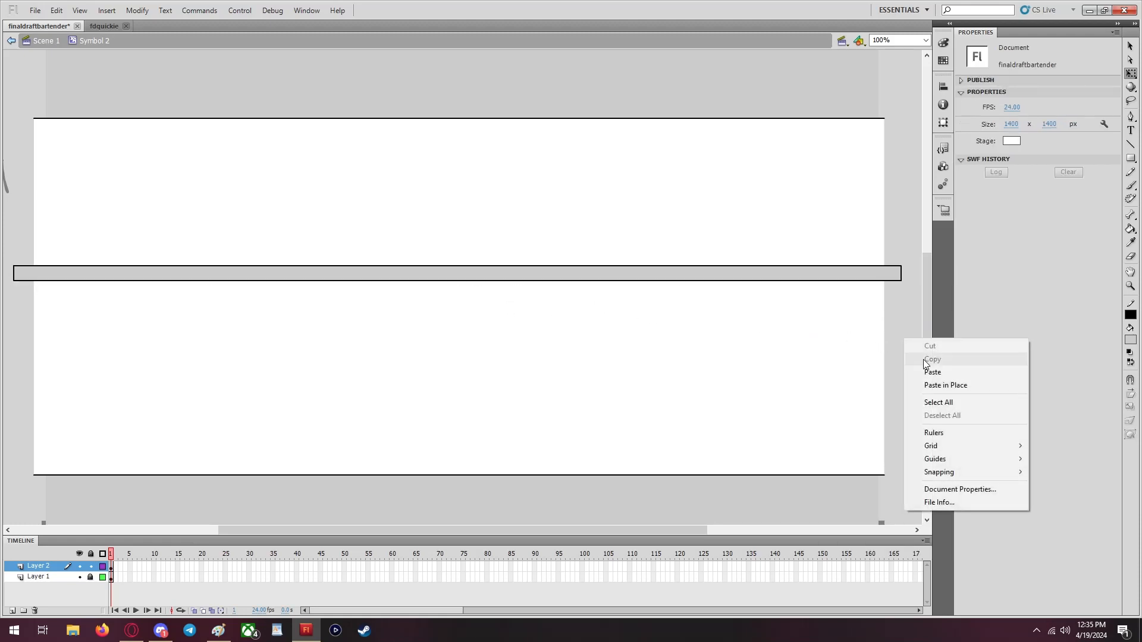
left_click(942, 372)
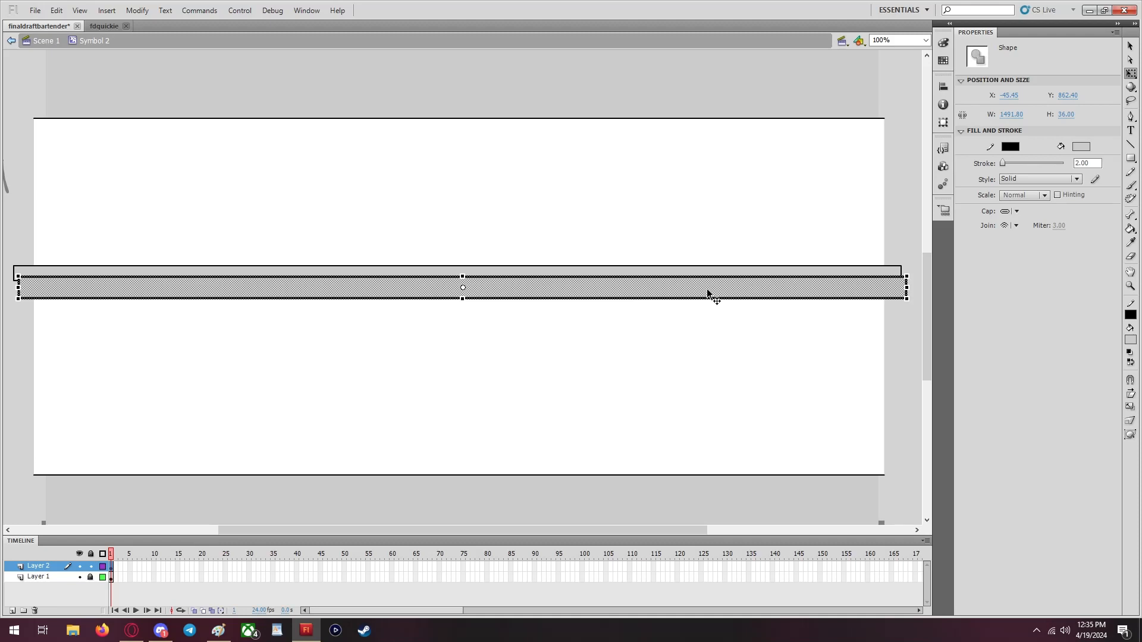
left_click_drag(712, 295, 705, 375)
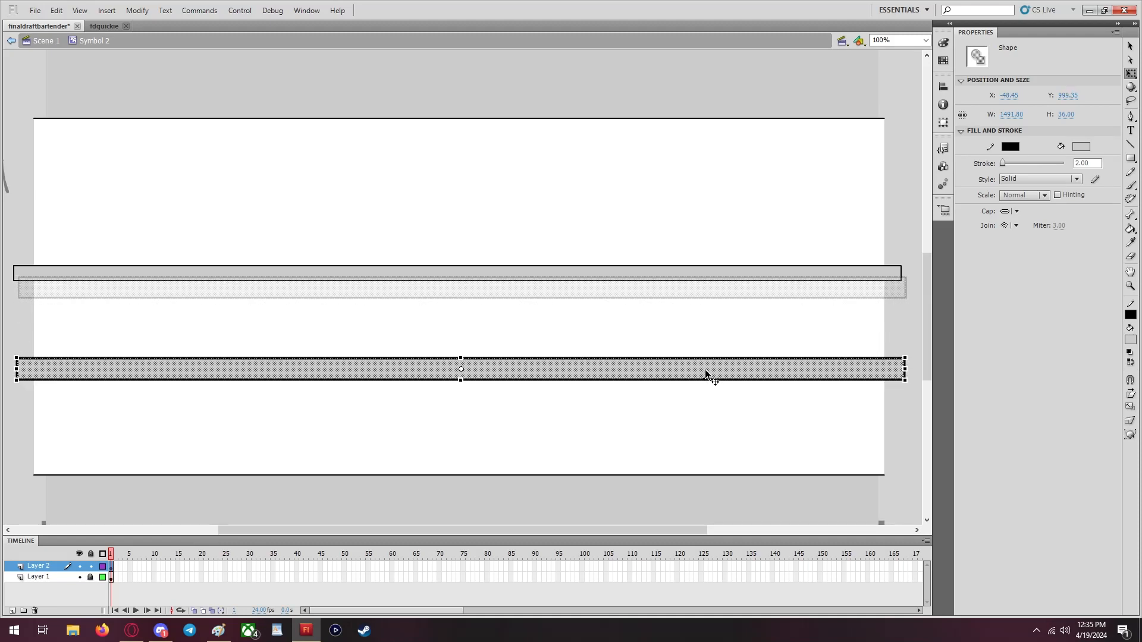
key("Delete")
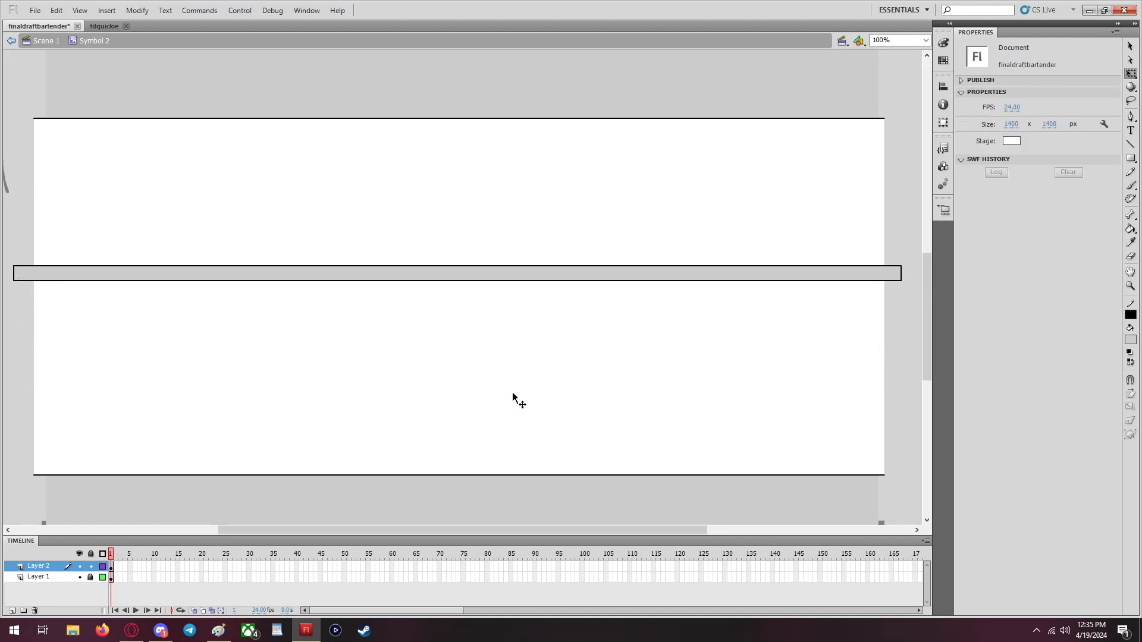
key("ctrl+z")
key("ctrl+z")
key("ctrl+z")
key("ctrl+z")
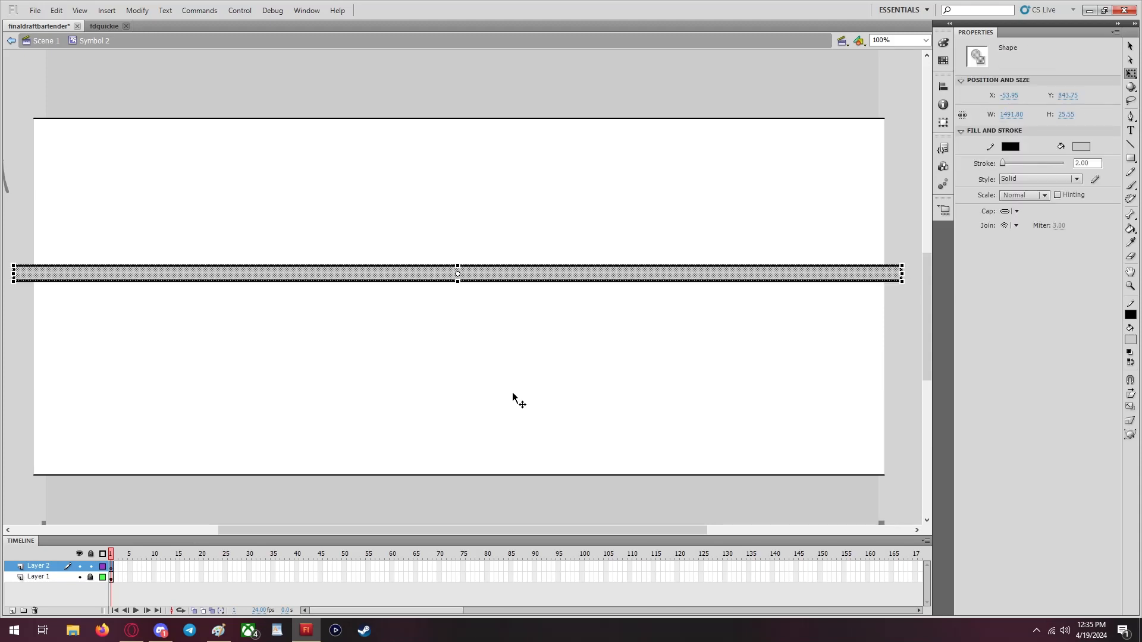
Cut the thin grey bar from Layer 2 and lock that layer, checking its content by hiding and showing it
right_click(589, 270)
left_click(617, 310)
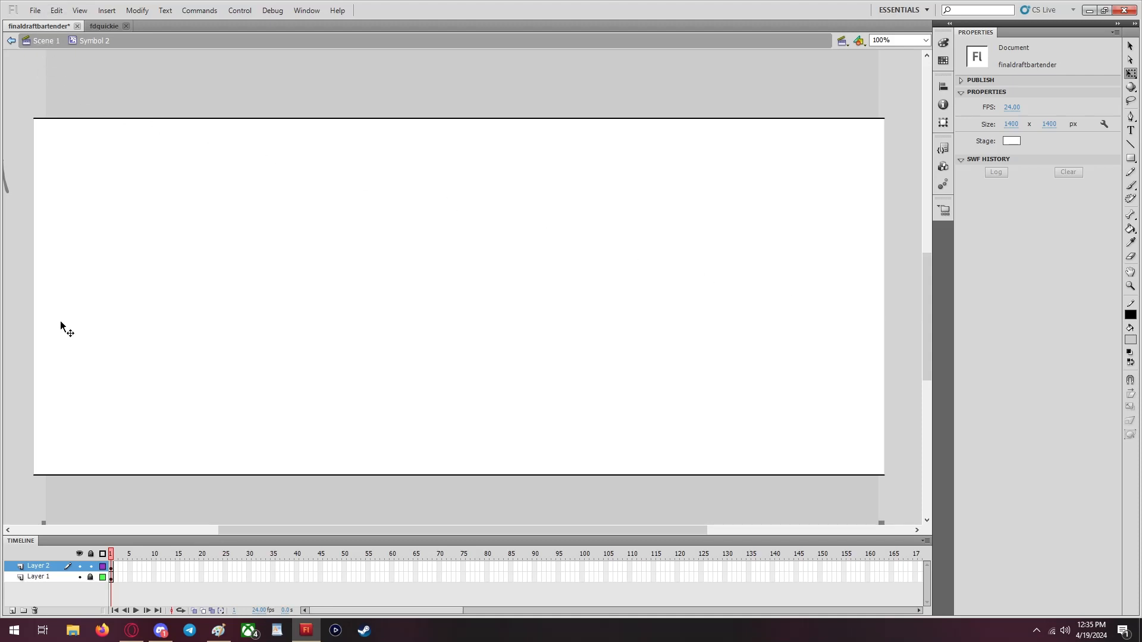
left_click(90, 566)
left_click(81, 577)
left_click(81, 577)
left_click(80, 566)
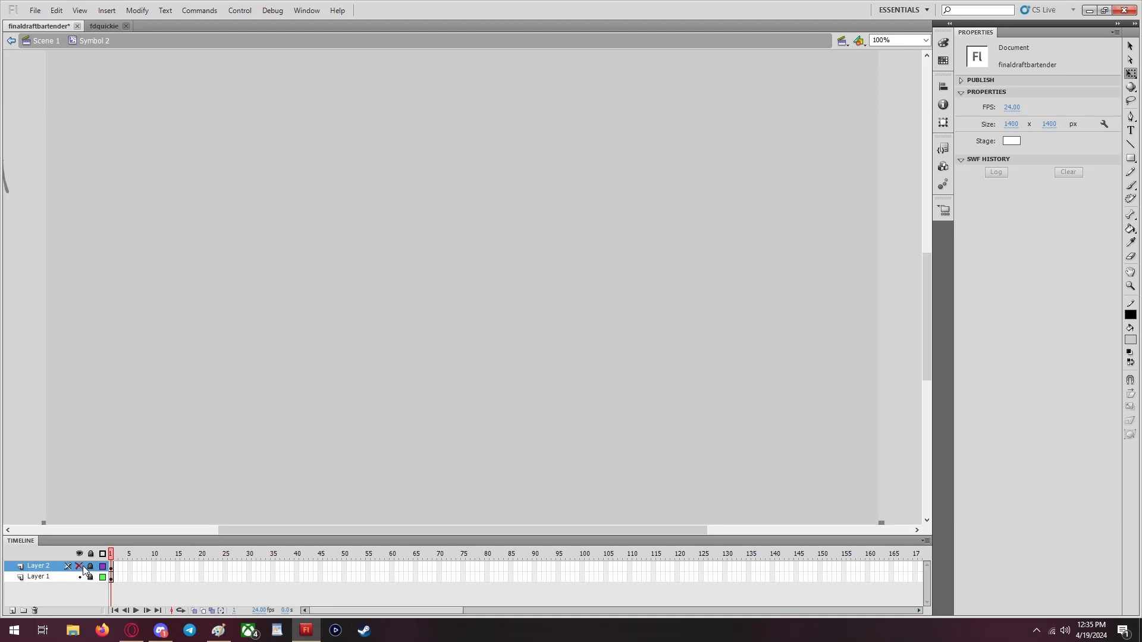
left_click(81, 566)
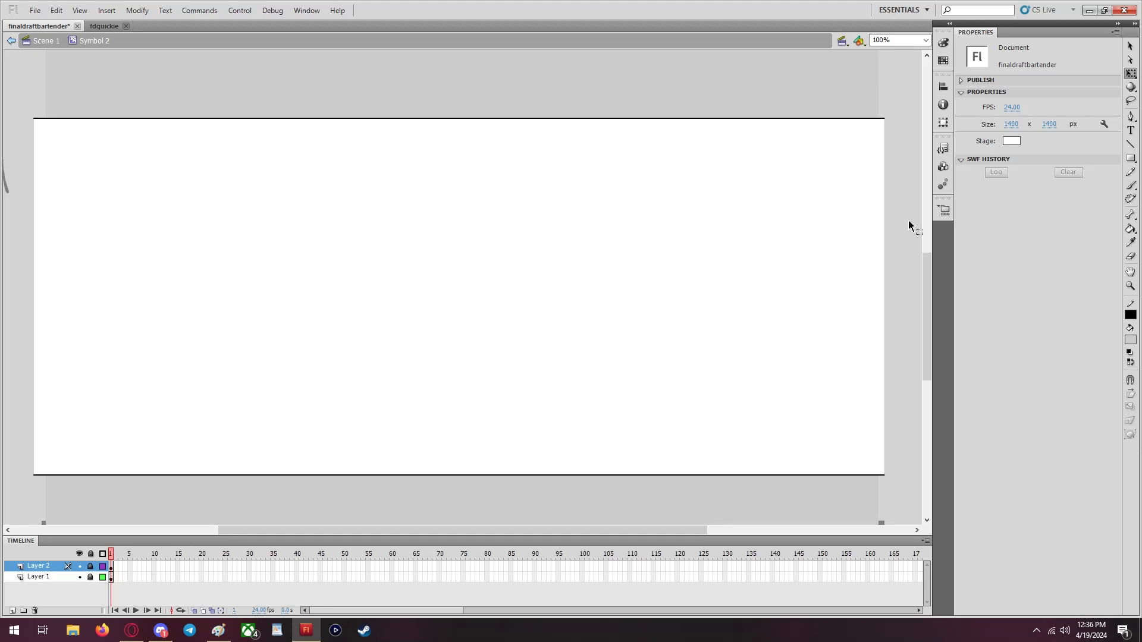
Paste the cut bar onto a new layer above Layer 2, with the existing layers shown as outlines
left_click(103, 554)
left_click(11, 610)
right_click(897, 176)
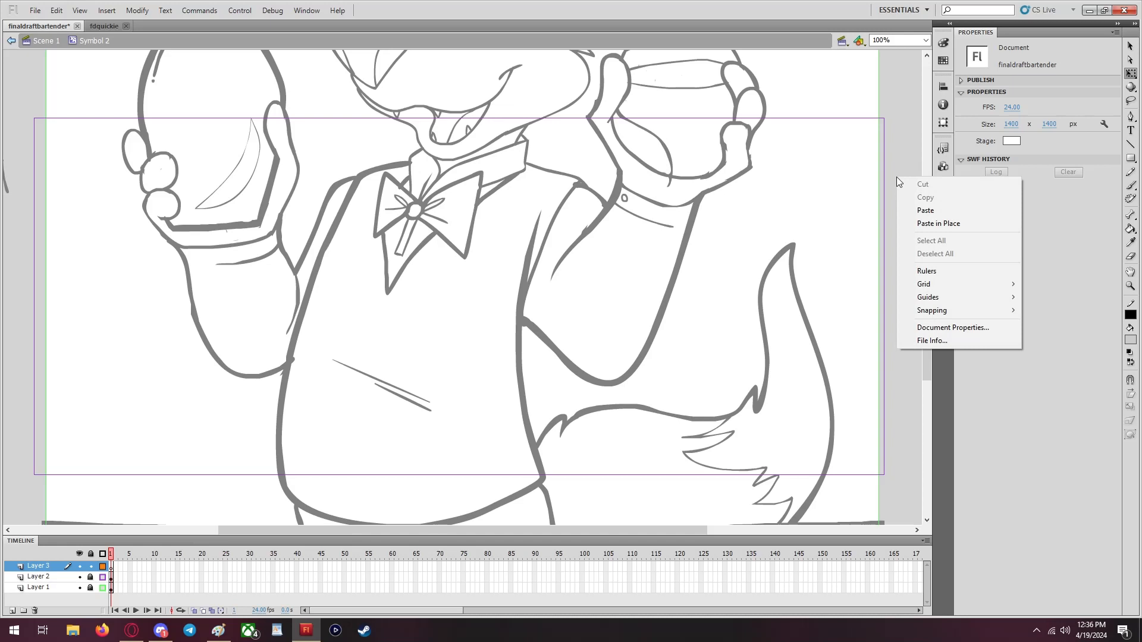
left_click(908, 208)
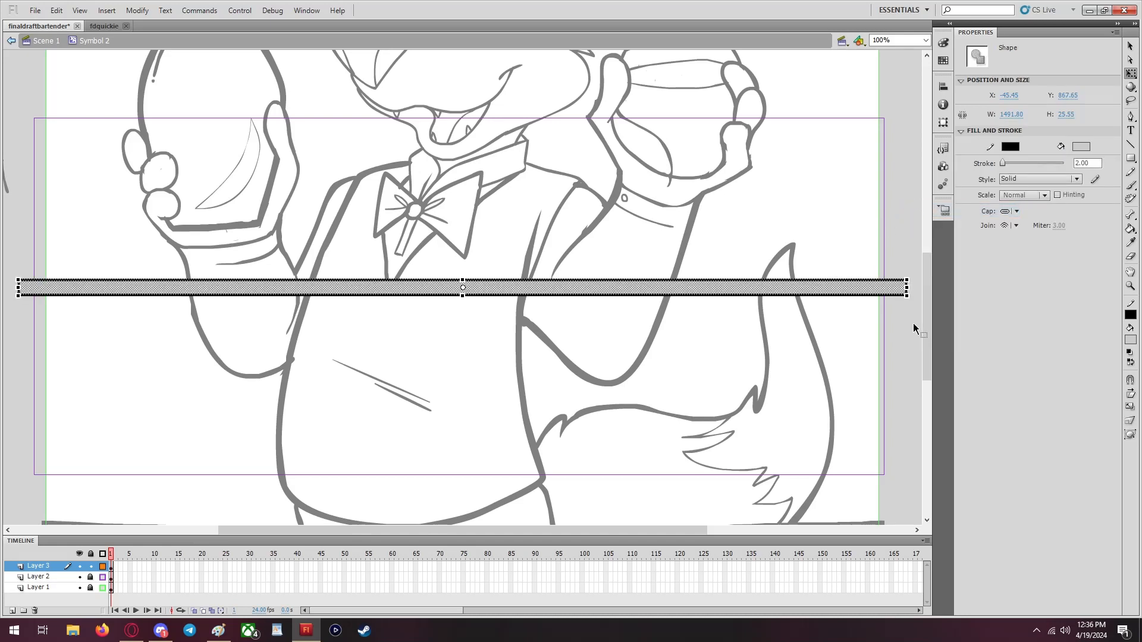
Trim both ends off the bar, leaving it about 1448 px wide and slightly wider than the background
left_click_drag(917, 327, 891, 267)
key("Delete")
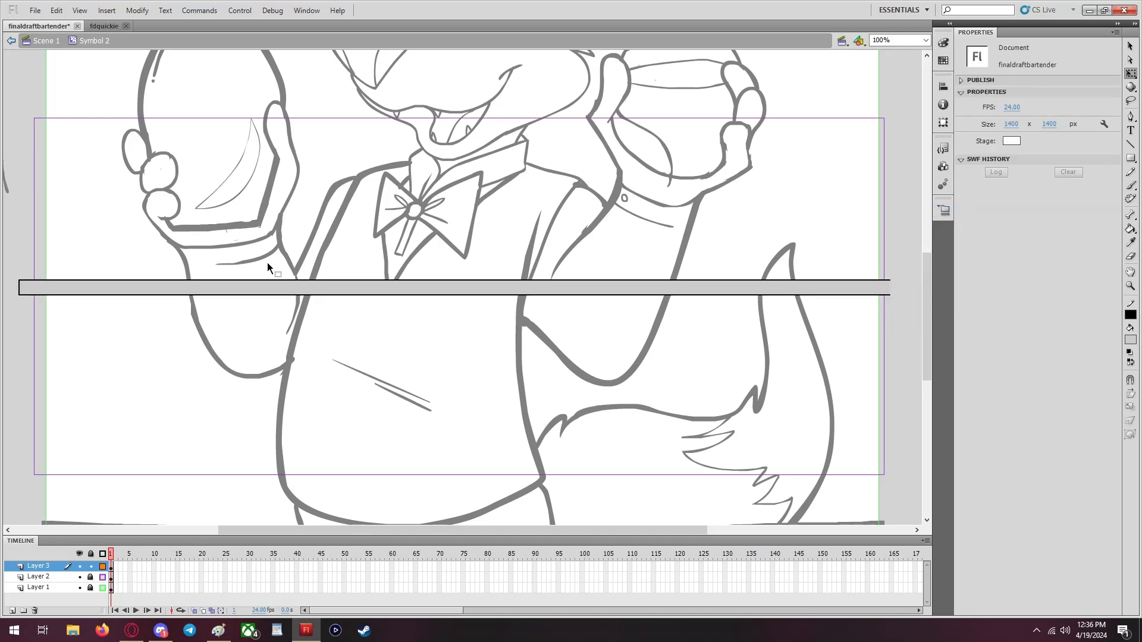
left_click_drag(10, 264, 29, 322)
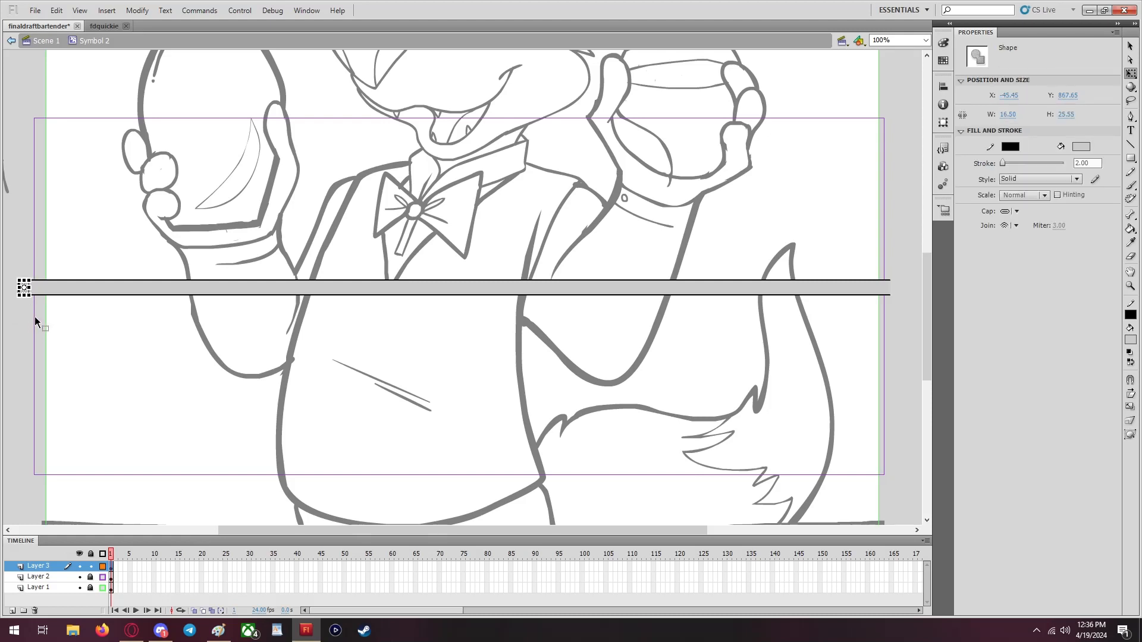
key("Delete")
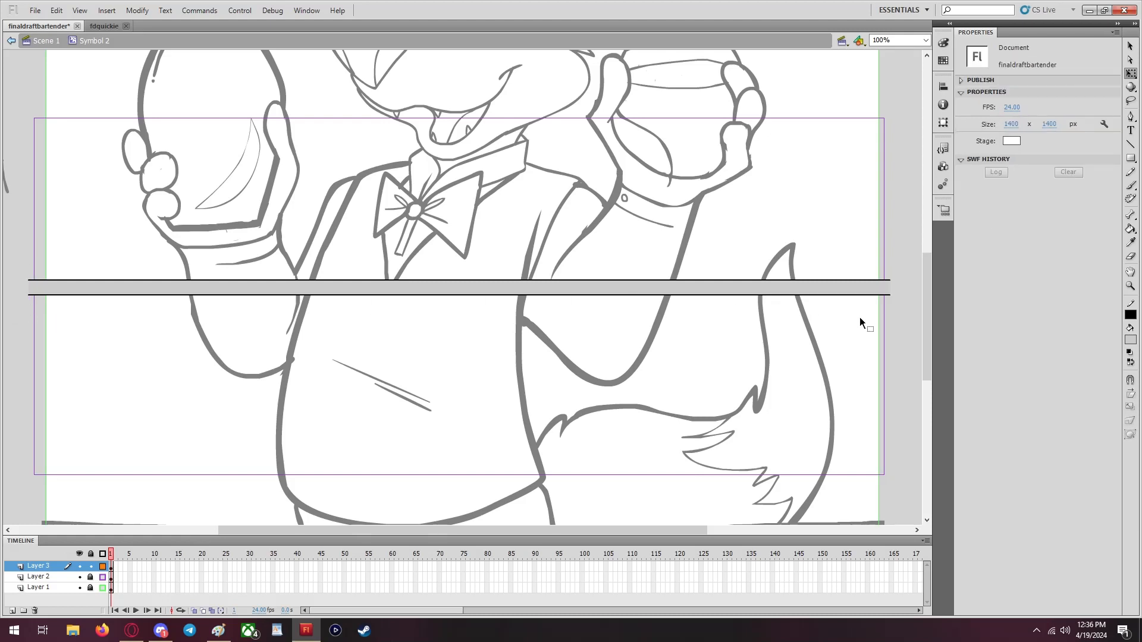
Duplicate the trimmed bar and place the copy directly below the original at about Y 1028
left_click_drag(908, 306, 2, 256)
right_click(351, 290)
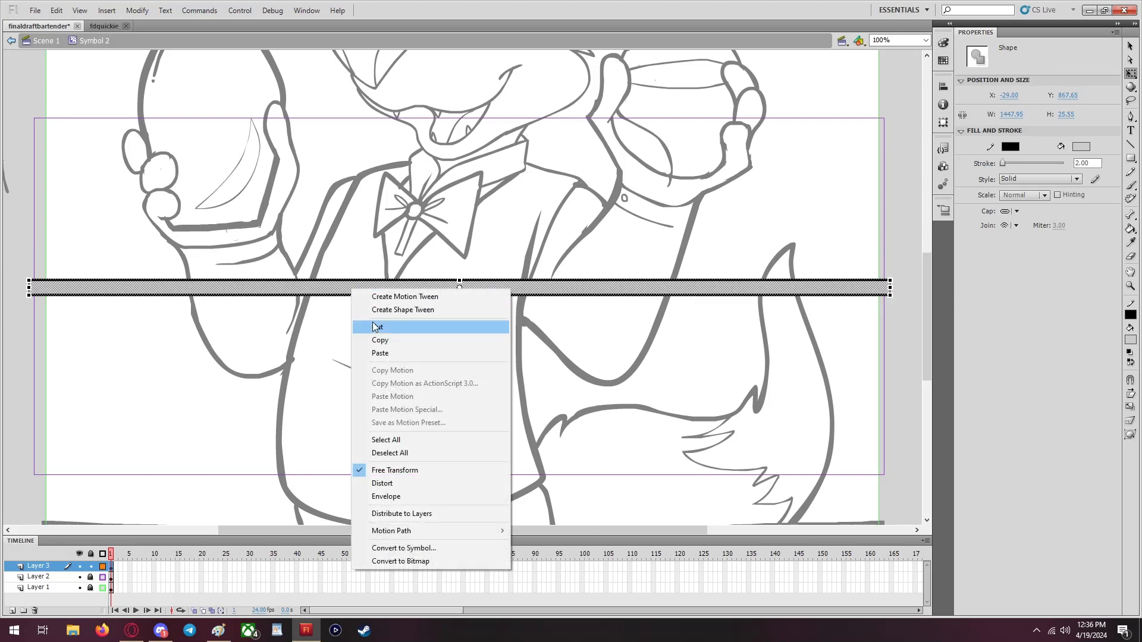
left_click(380, 339)
right_click(894, 343)
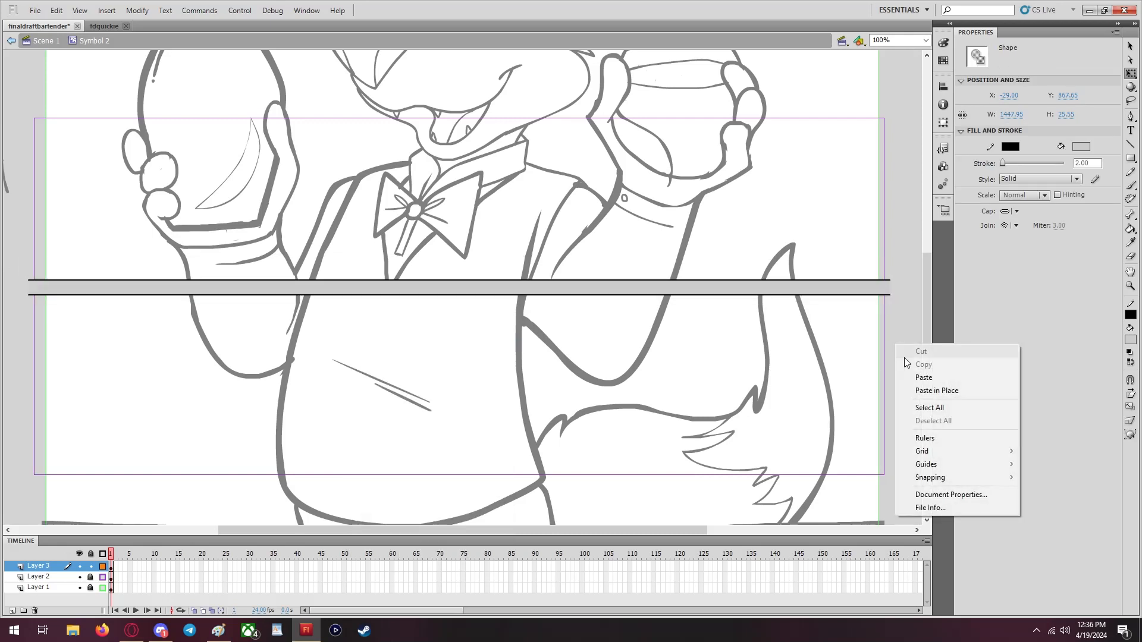
left_click(905, 377)
left_click_drag(658, 293, 651, 384)
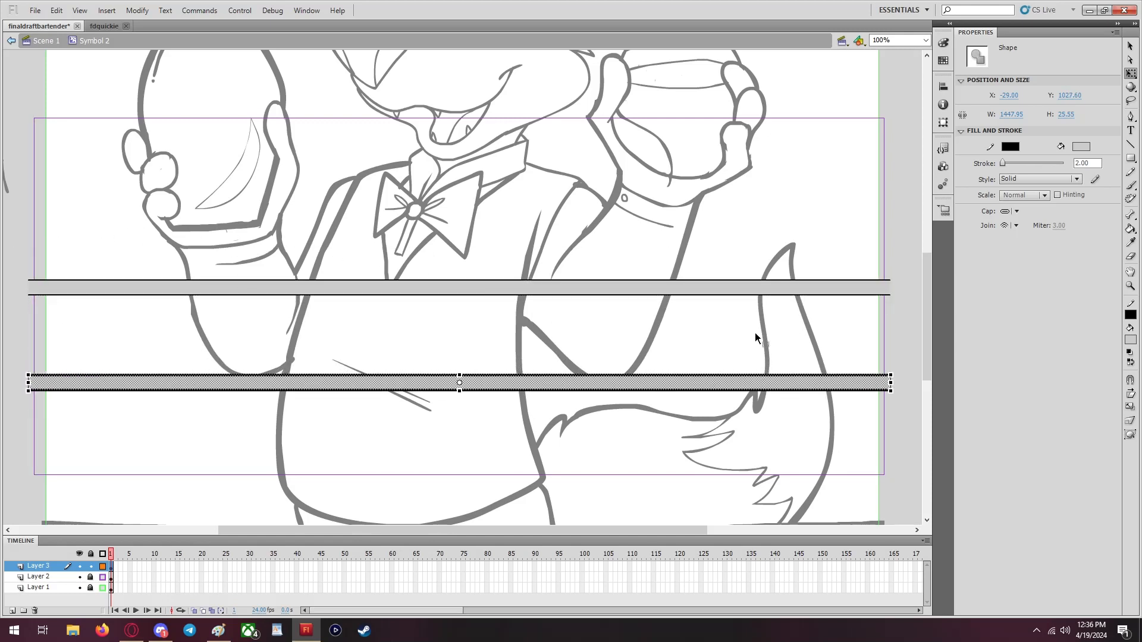
Move the upper bar straight up to about Y 782
left_click_drag(17, 245, 904, 333)
left_click(1129, 47)
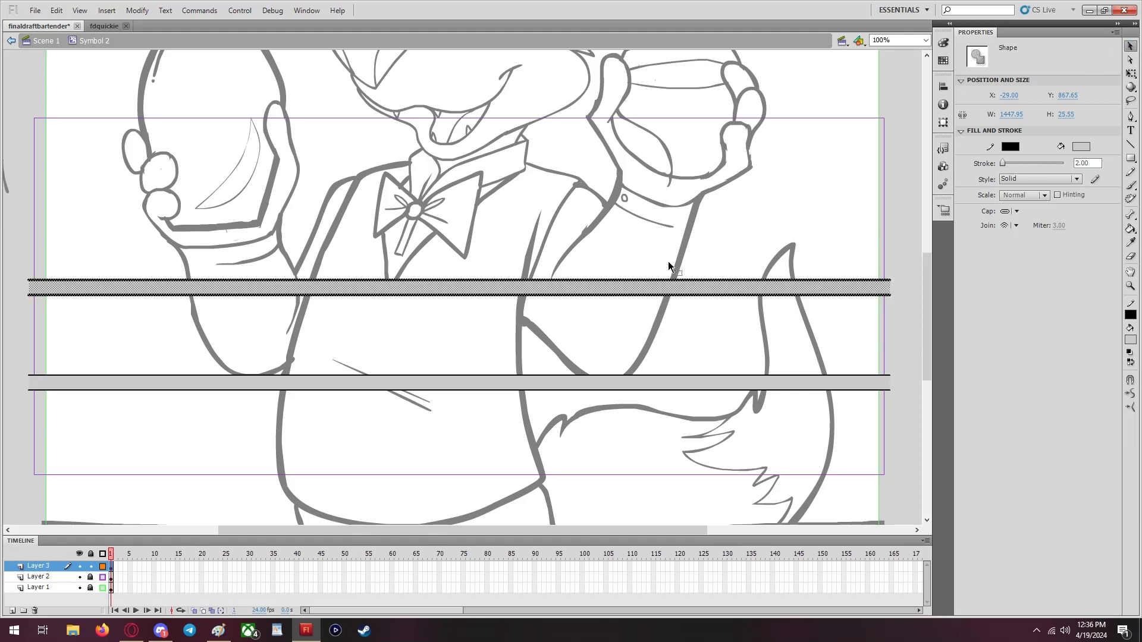
left_click_drag(658, 291, 654, 233)
key("shift+Down")
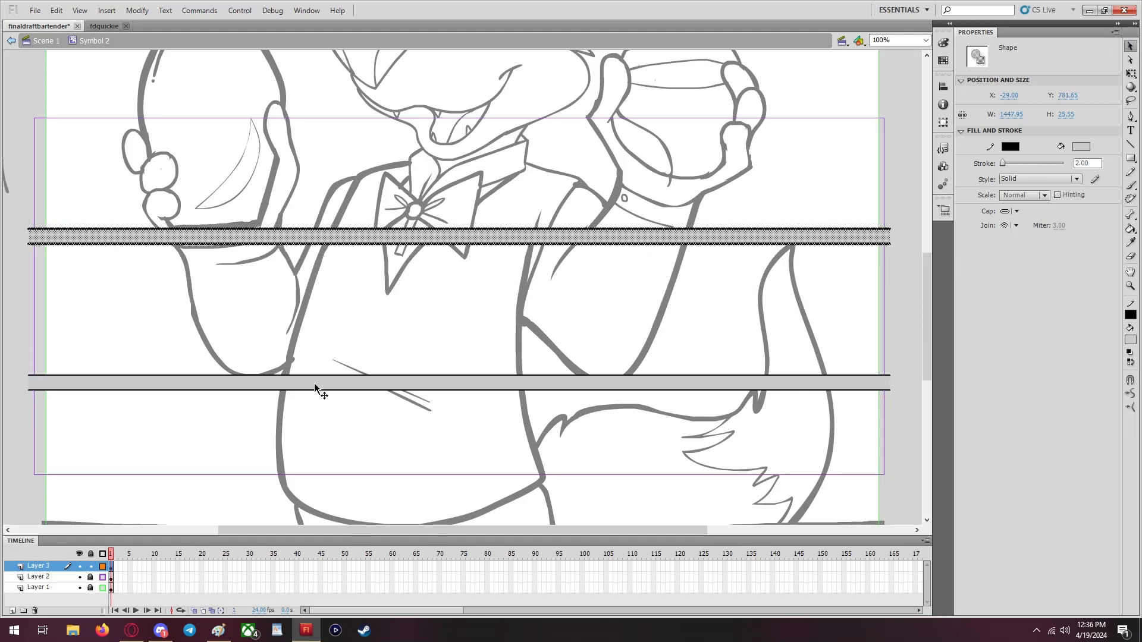
Move the lower bar straight up to about Y 990 and deselect it
left_click(734, 386)
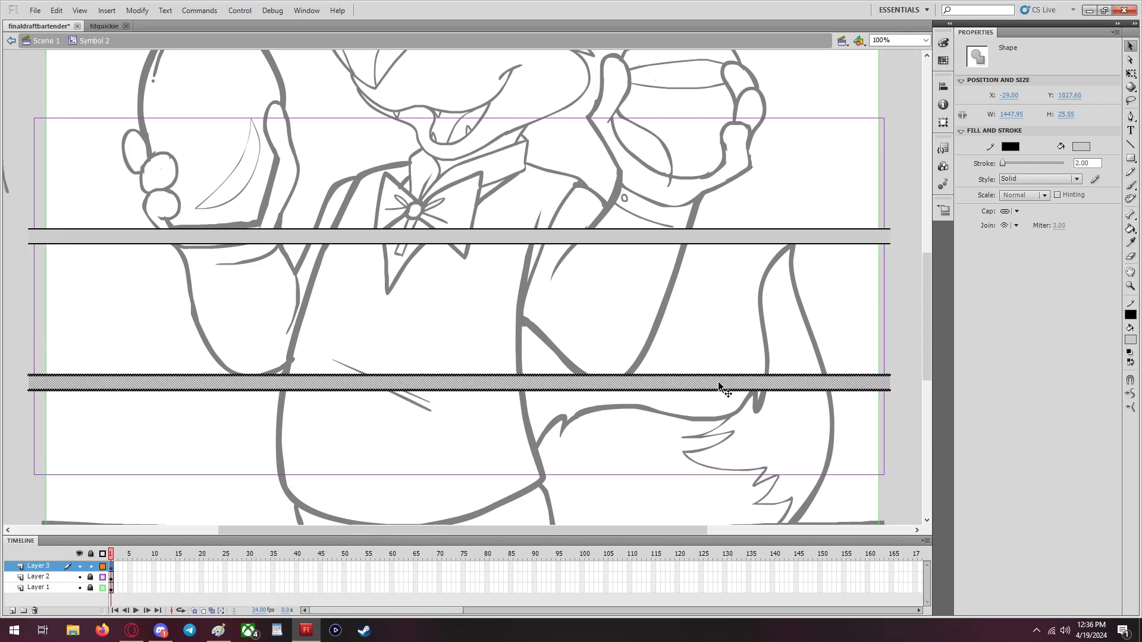
left_click_drag(720, 387, 723, 365)
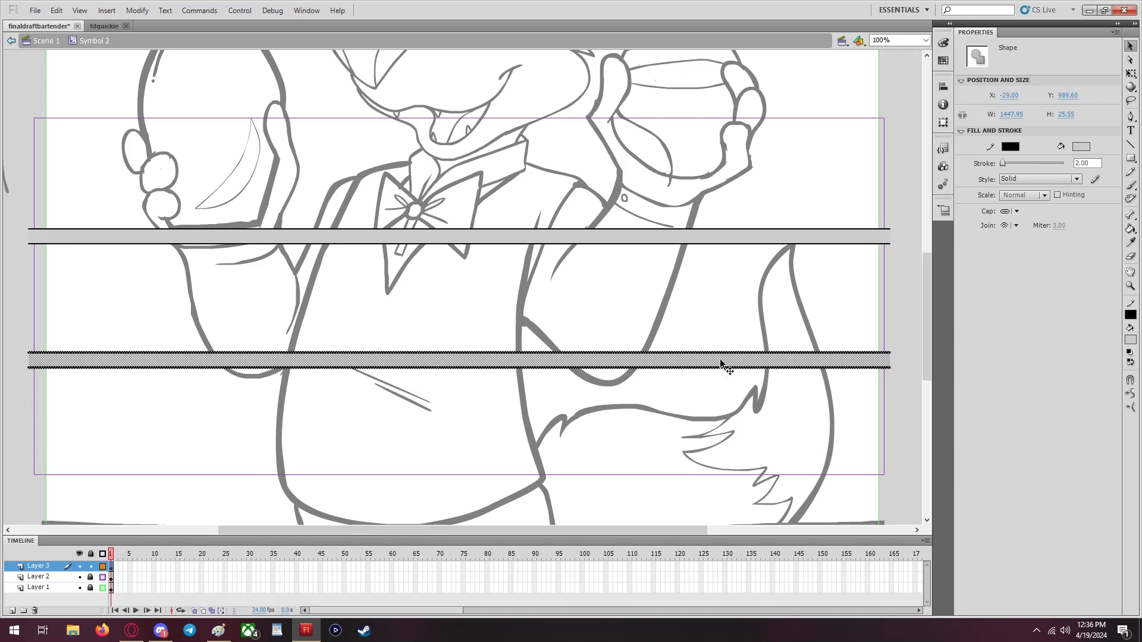
left_click(840, 443)
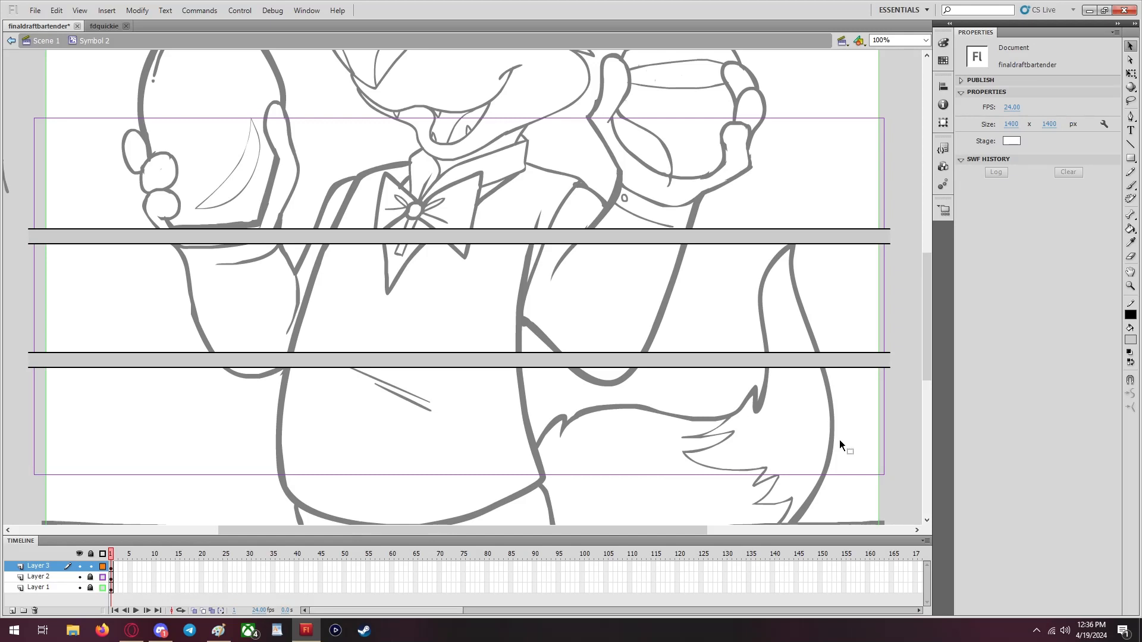
Return to Scene 1 to check the bars behind the character, and reopen Symbol 2 for editing
left_click(50, 45)
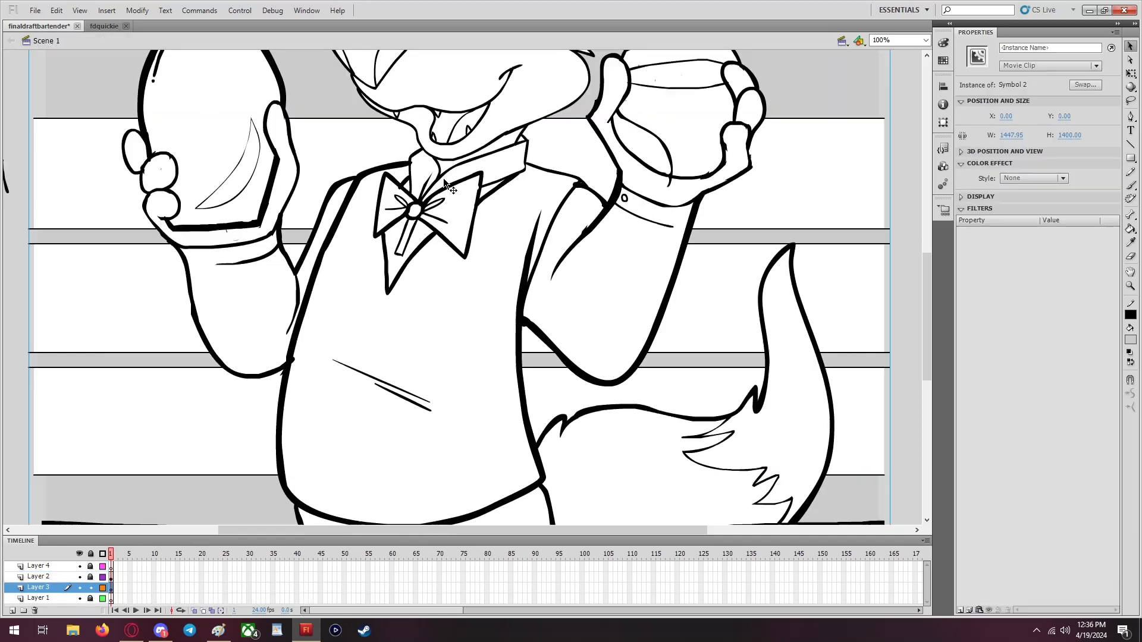
left_click(898, 312)
double_click(644, 287)
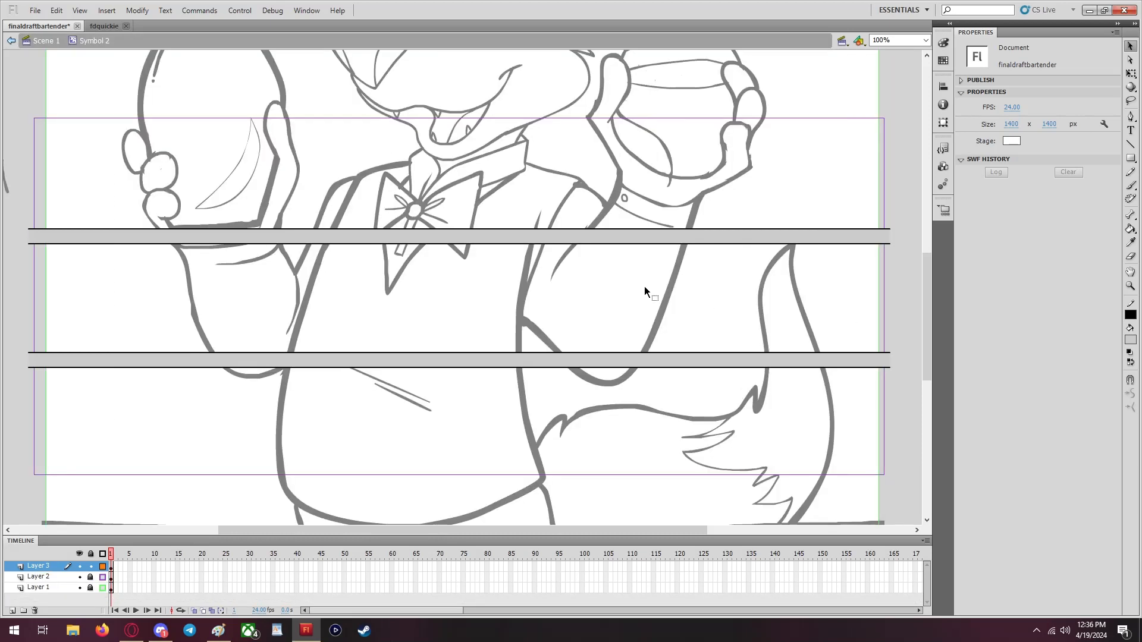
Select both horizontal bars on Layer 3 and cut them
left_click_drag(19, 189, 951, 417)
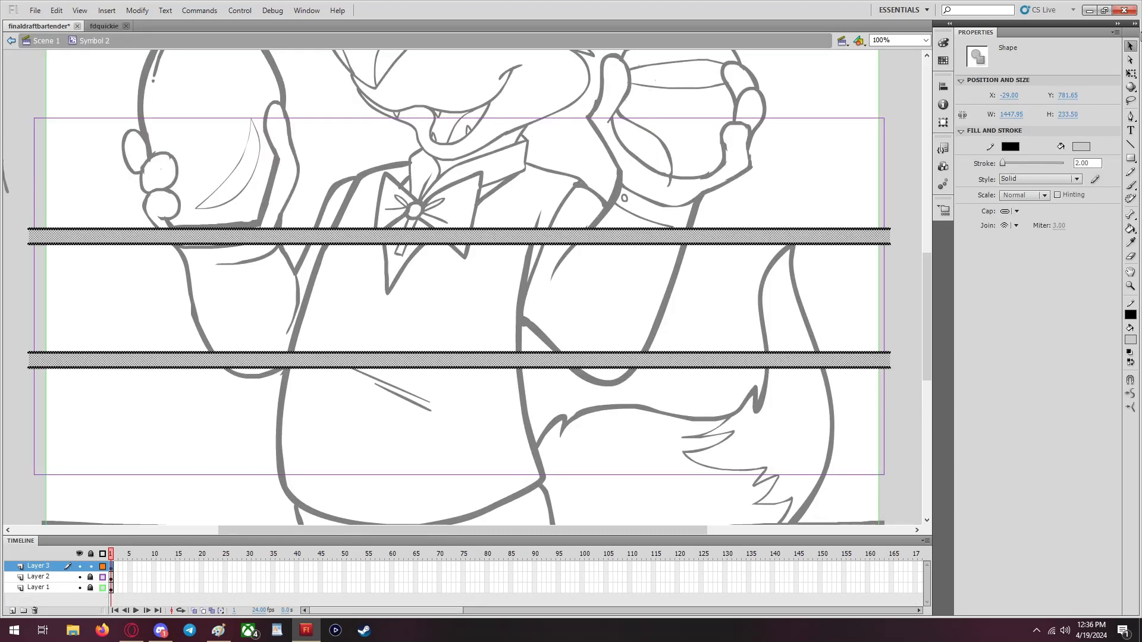
right_click(797, 233)
left_click(820, 272)
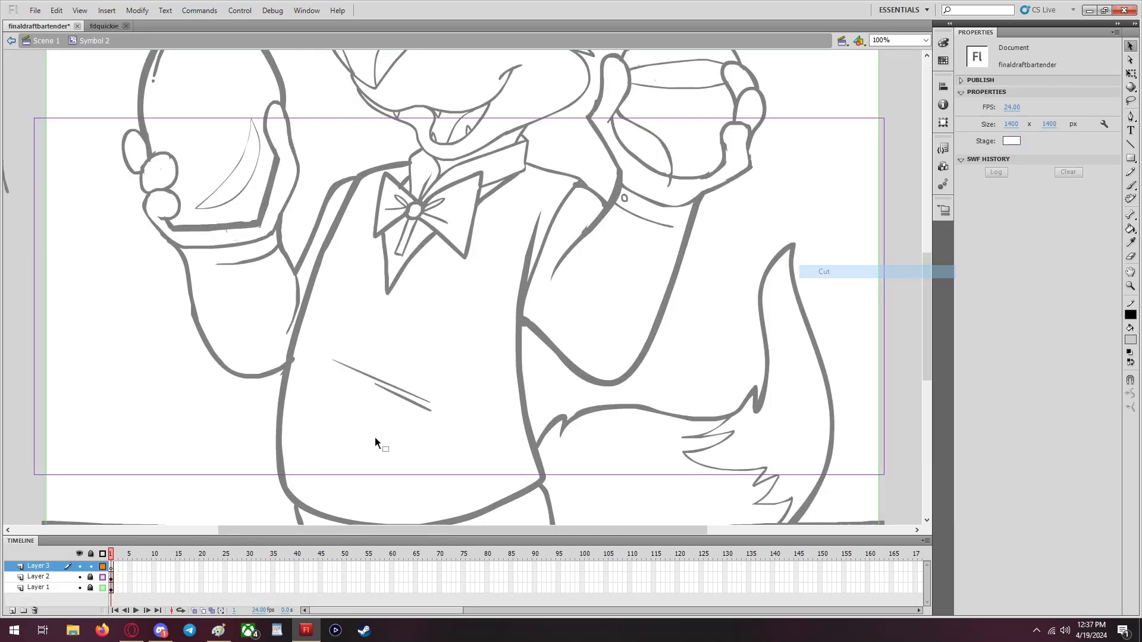
Lock Layer 3 and turn off the outline display of Layer 2
left_click(91, 565)
left_click(90, 577)
left_click(102, 577)
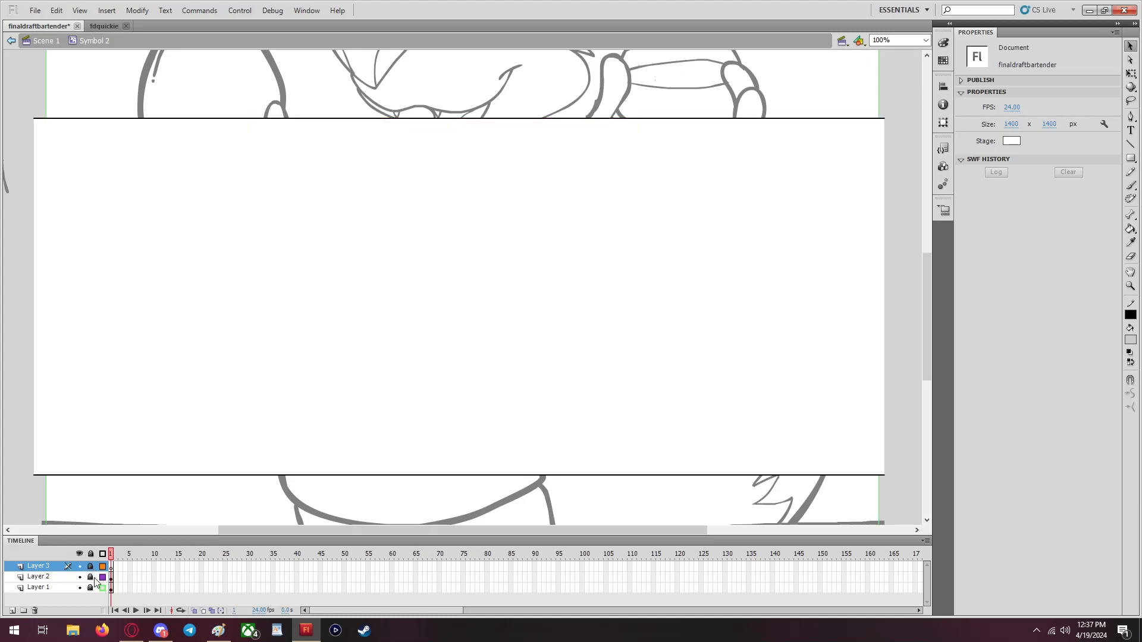
Paste the two cut horizontal bars in place on Layer 2 and deselect them
left_click(70, 579)
right_click(904, 142)
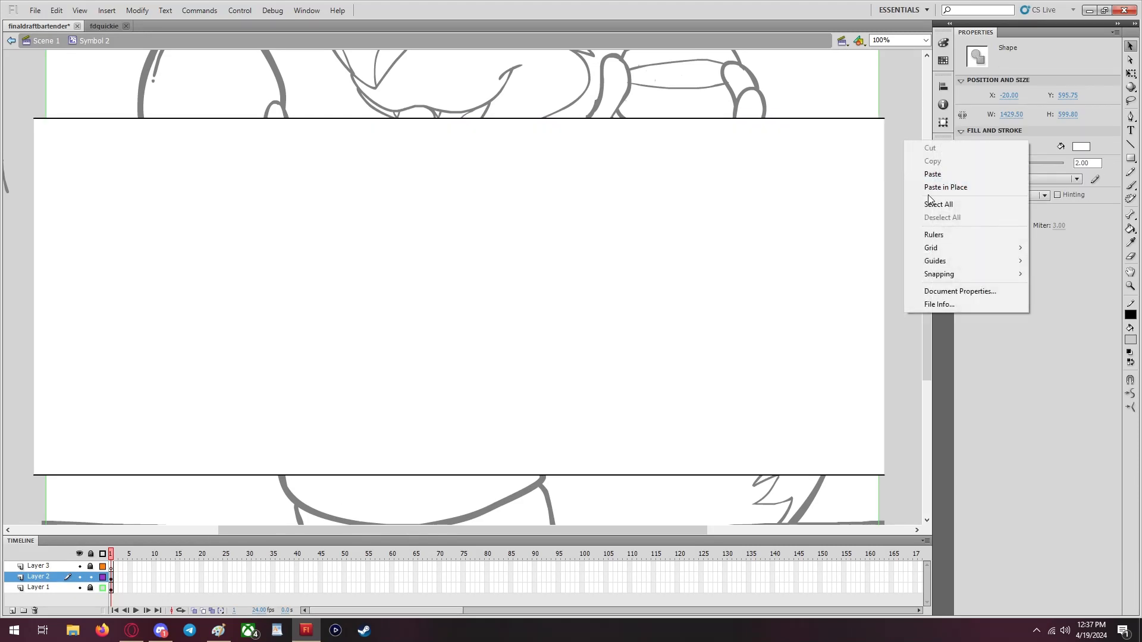
left_click(933, 187)
left_click(909, 113)
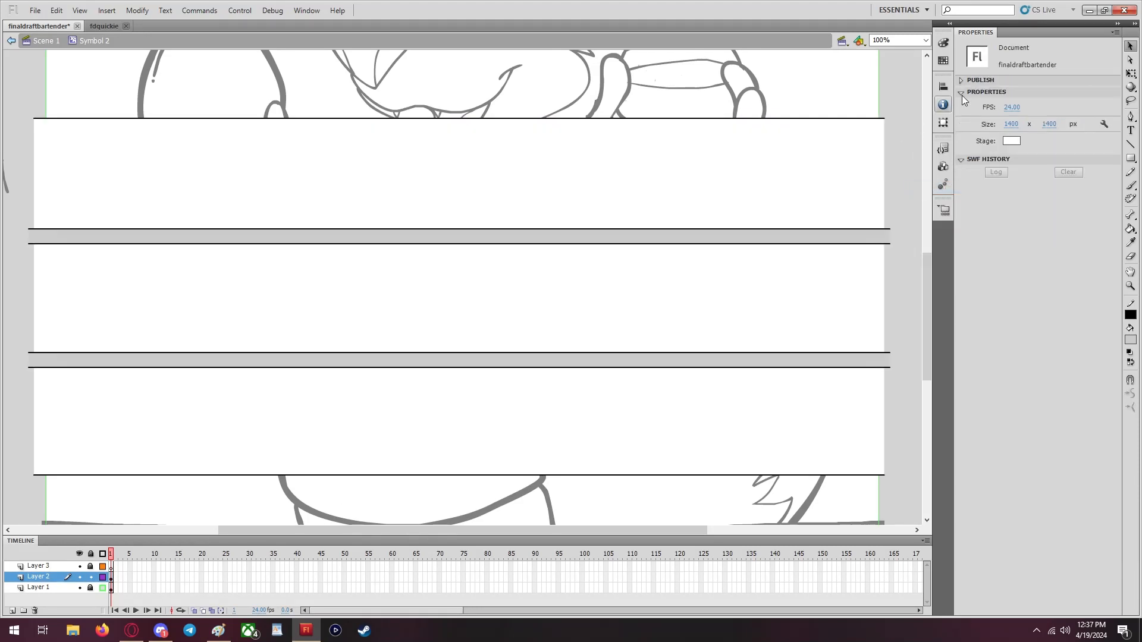
Set the fill colour to a linear gradient running from black to light gray #E7E7E7
left_click(943, 43)
left_click(901, 52)
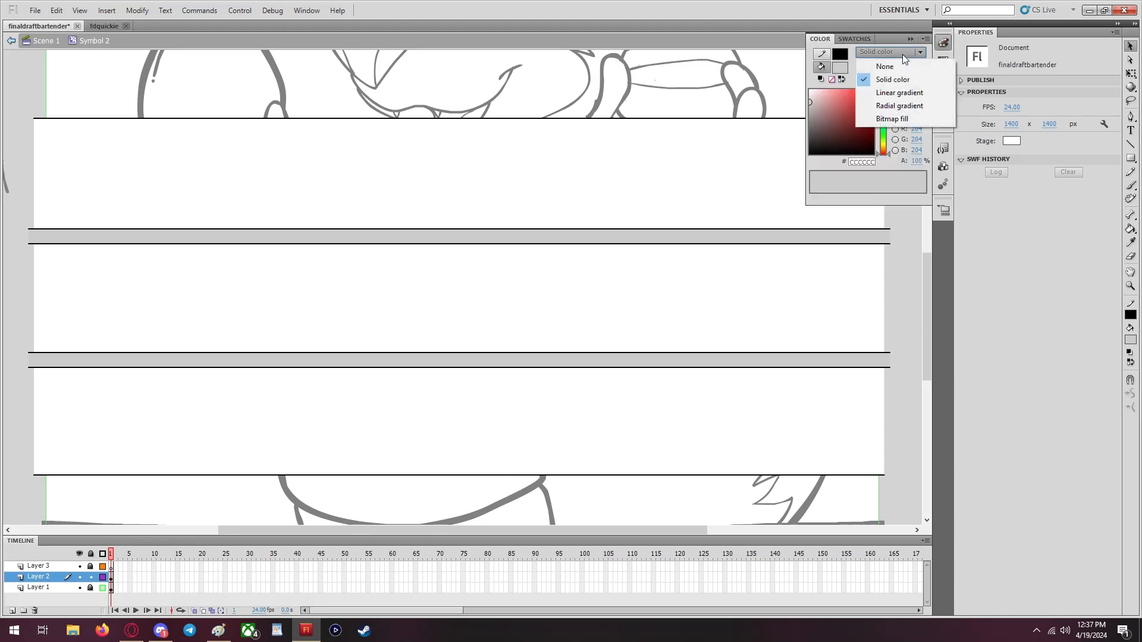
left_click(899, 95)
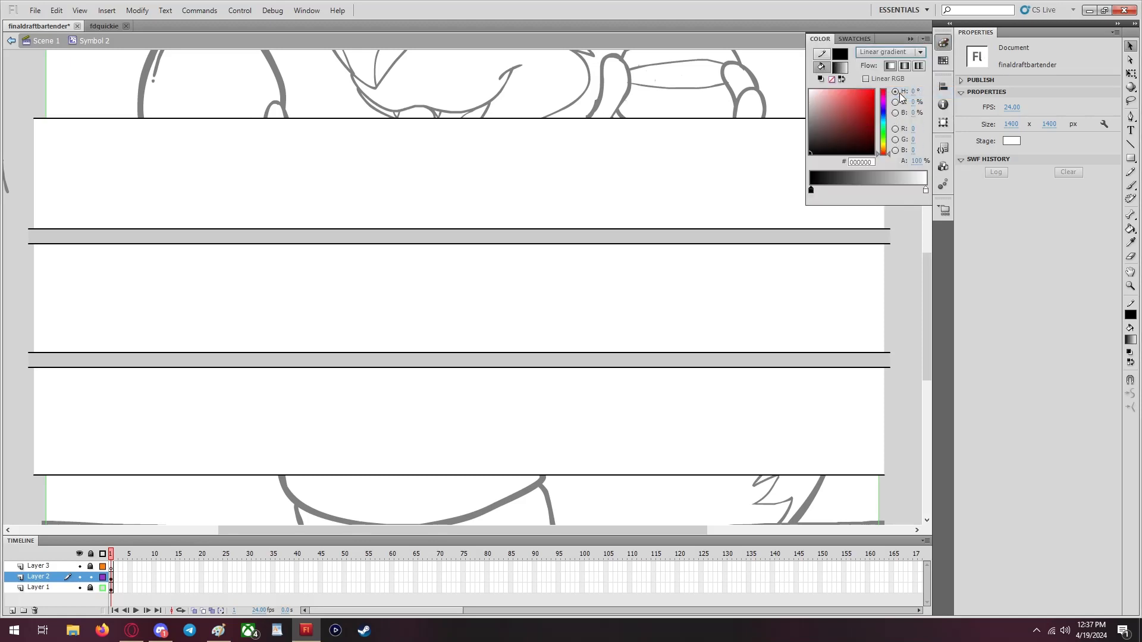
left_click(925, 191)
left_click_drag(838, 121, 775, 94)
left_click(901, 237)
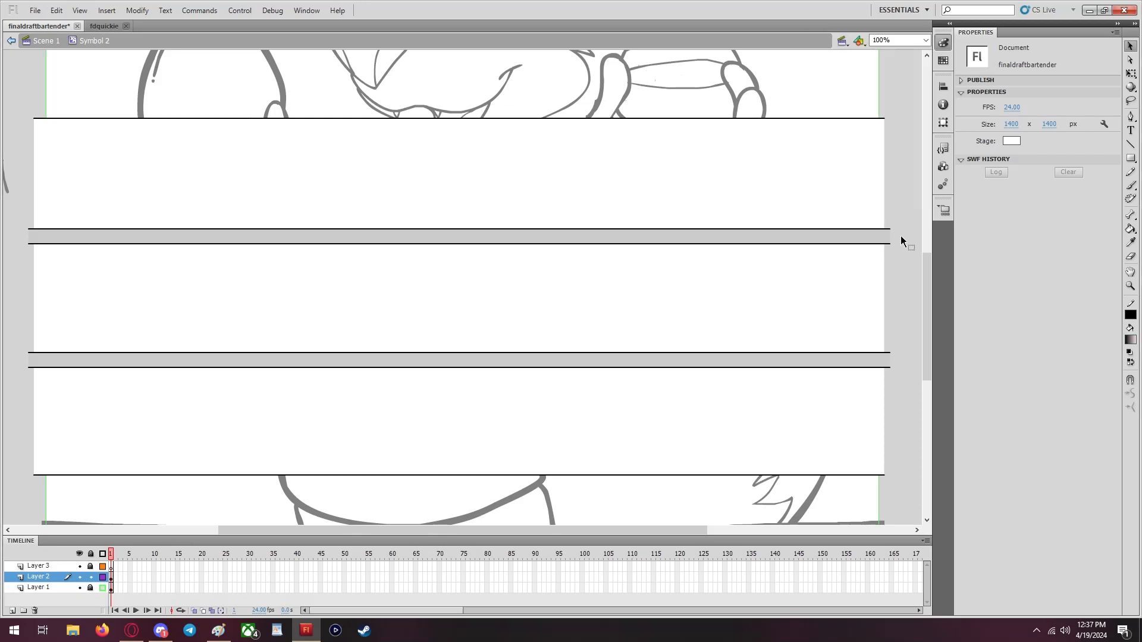
Turn off the stroke colour and fill the panel above the upper bar with the gradient using the Paint Bucket
left_click(1129, 228)
left_click(1129, 315)
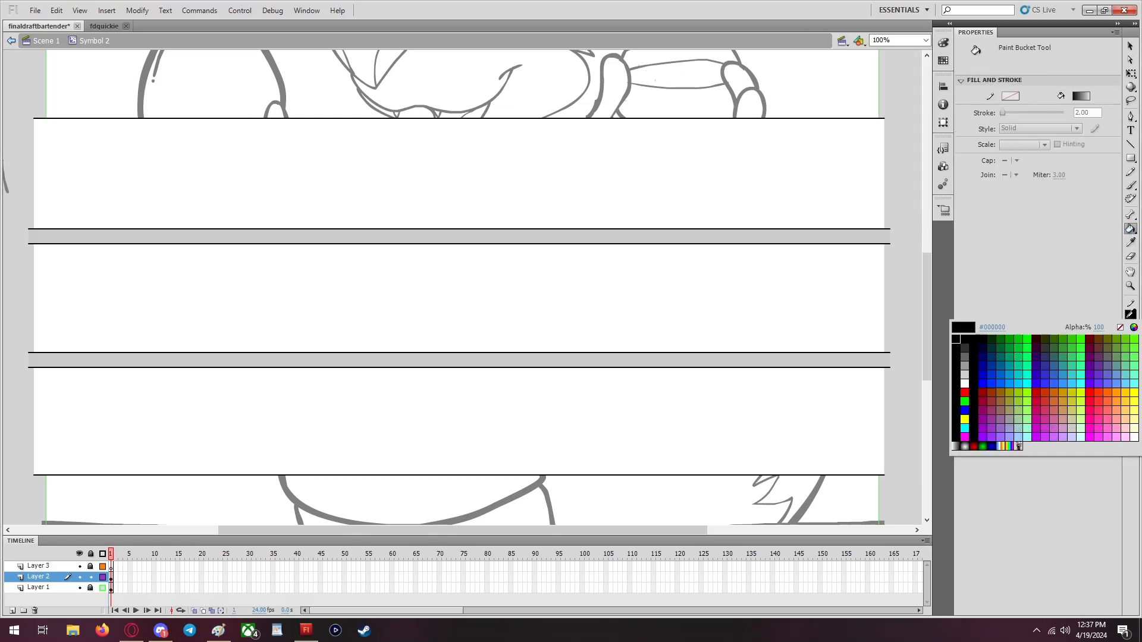
left_click(1120, 327)
left_click(673, 167)
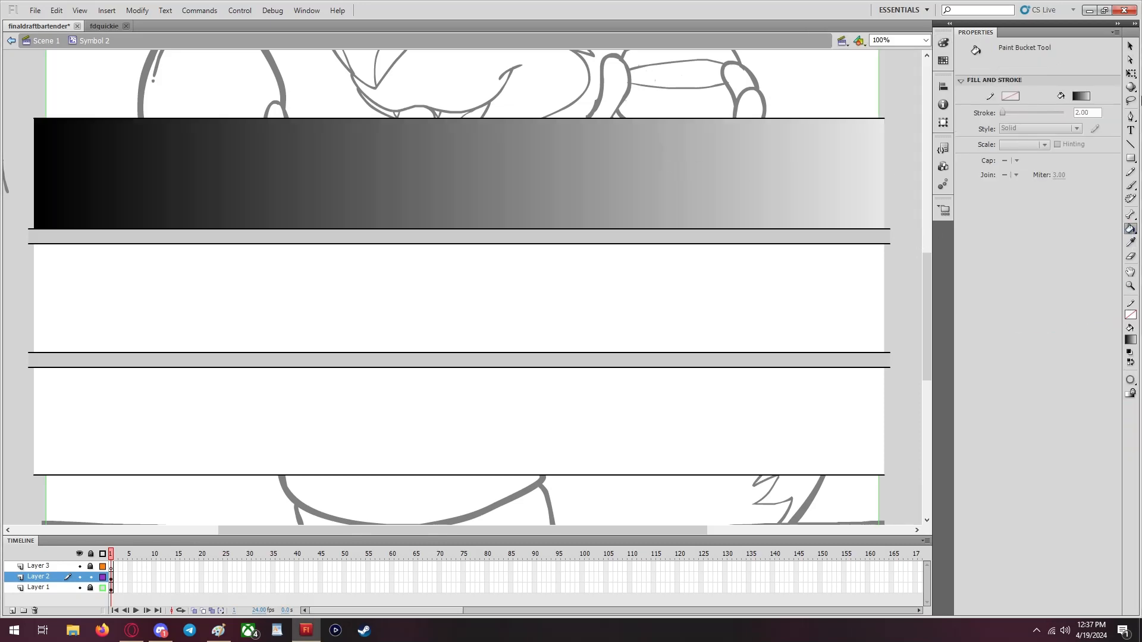
Narrow and rotate the top panel's gradient so it runs vertically, dark at the top and light at the bottom
left_click(1130, 72)
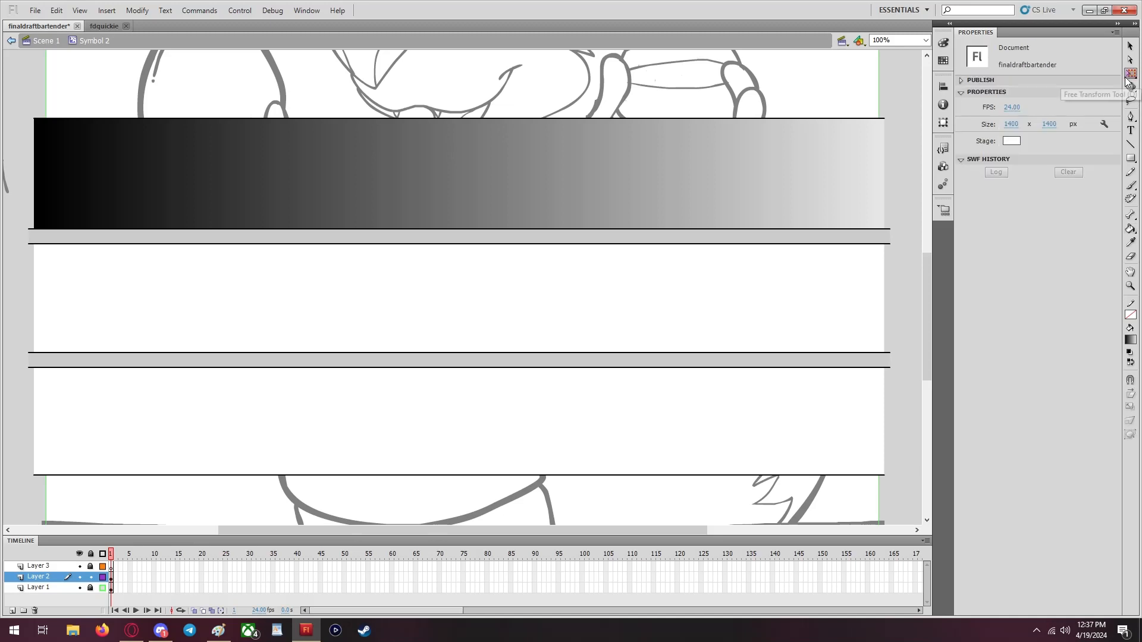
left_click(755, 170)
left_click_drag(884, 174, 533, 173)
left_click_drag(533, 119, 548, 285)
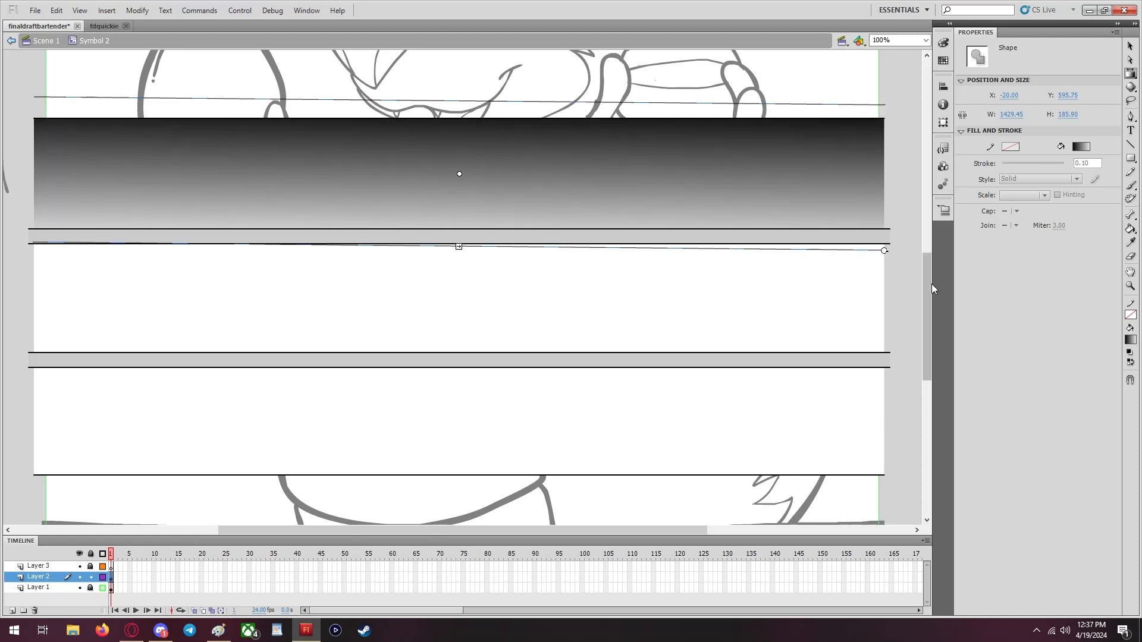
left_click(898, 286)
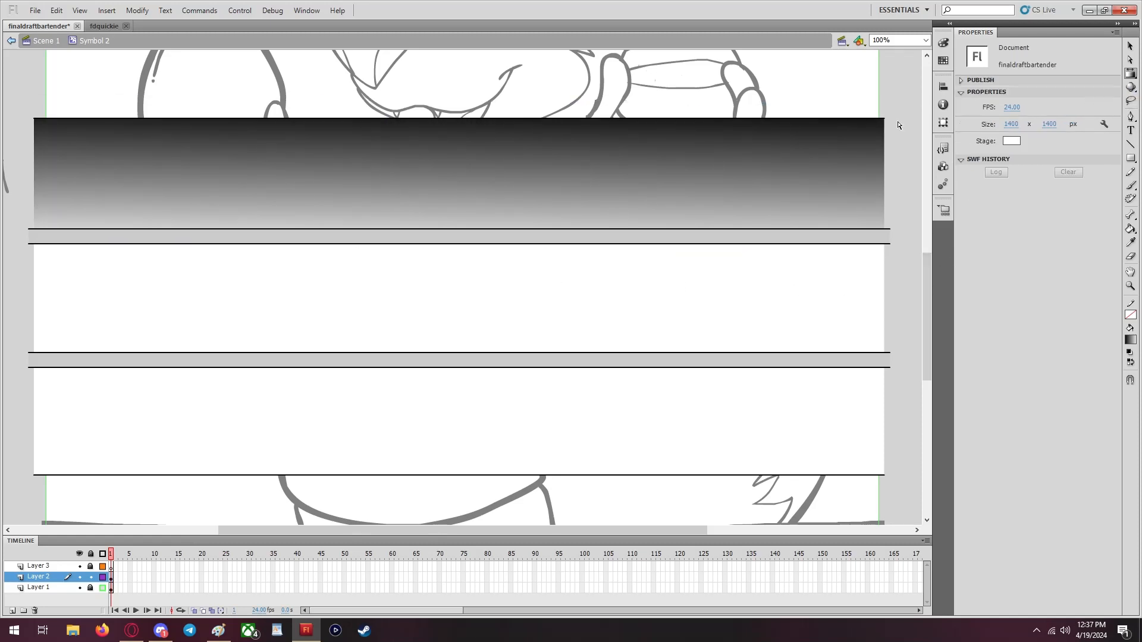
left_click(649, 209)
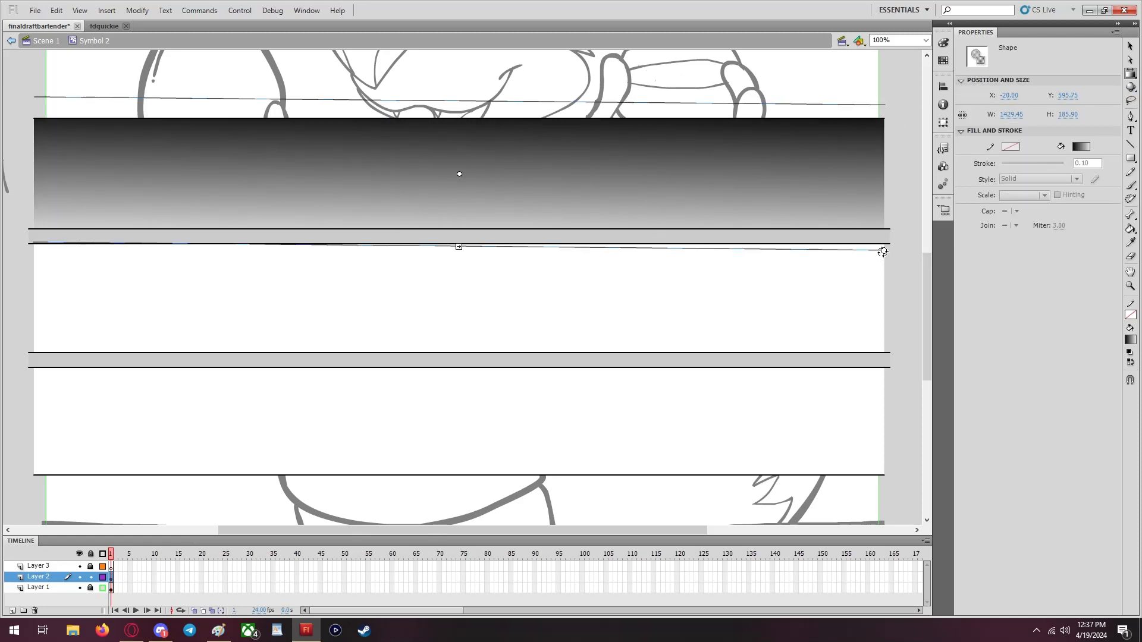
left_click_drag(882, 252, 890, 245)
left_click(895, 295)
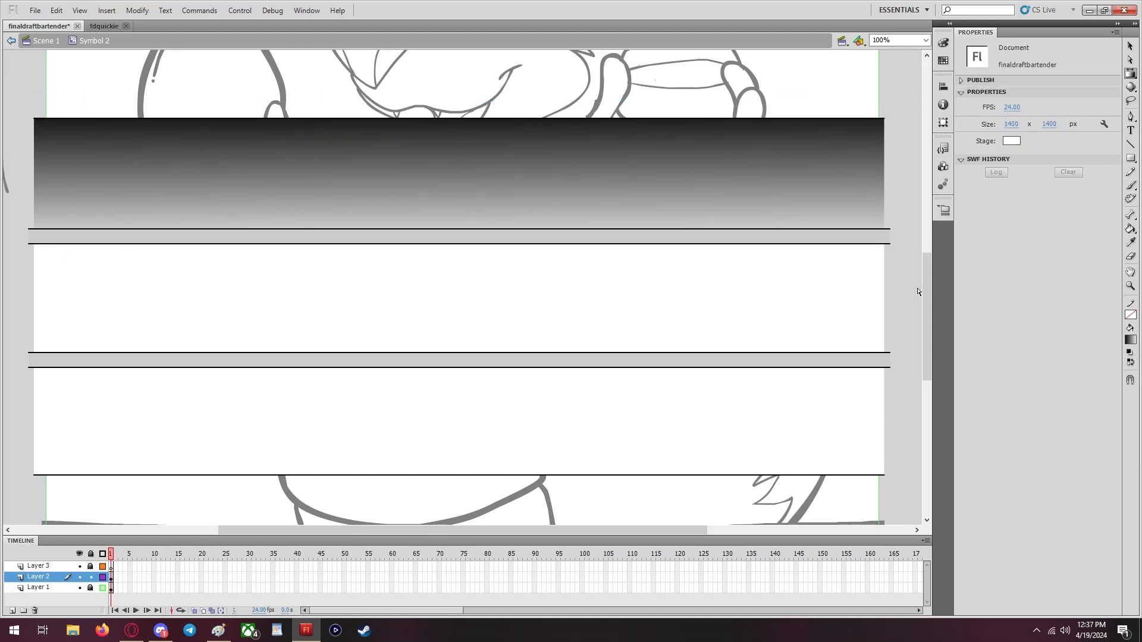
Draw a small gradient rectangle in the middle panel, then fill the rest of that panel with the same gradient
left_click(1129, 229)
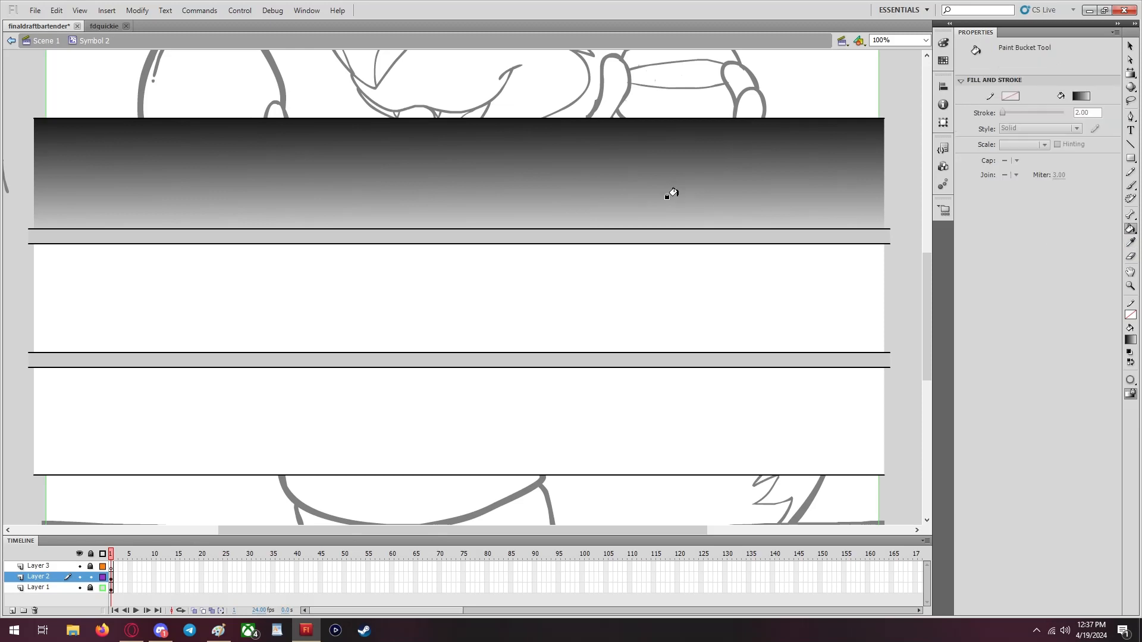
left_click(1130, 158)
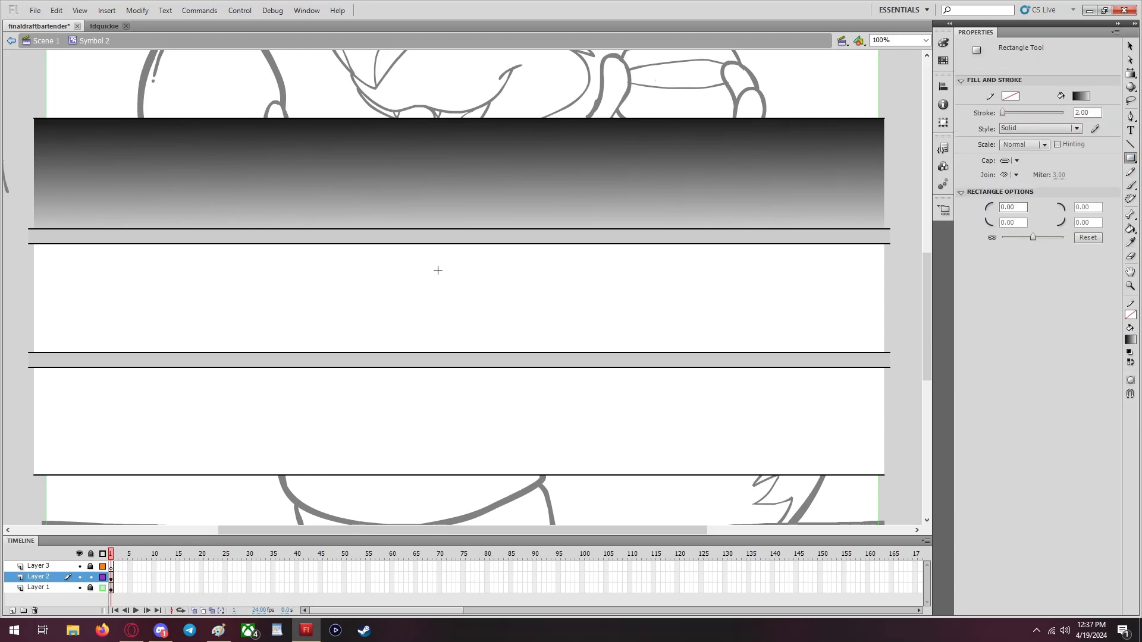
left_click_drag(419, 261, 508, 335)
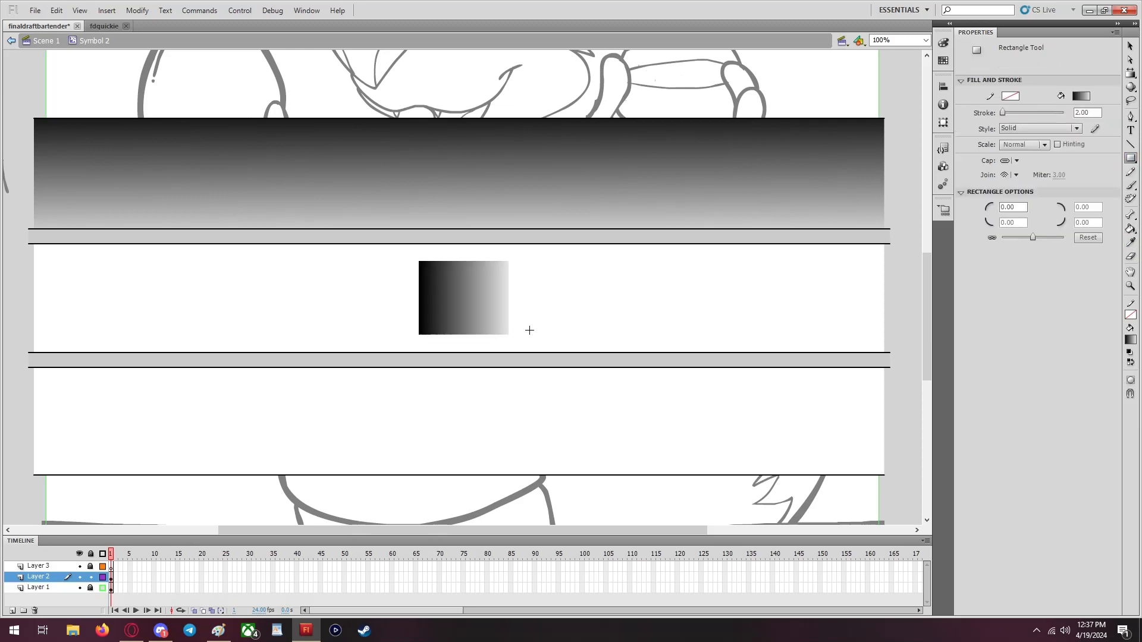
left_click(1129, 229)
left_click(610, 291)
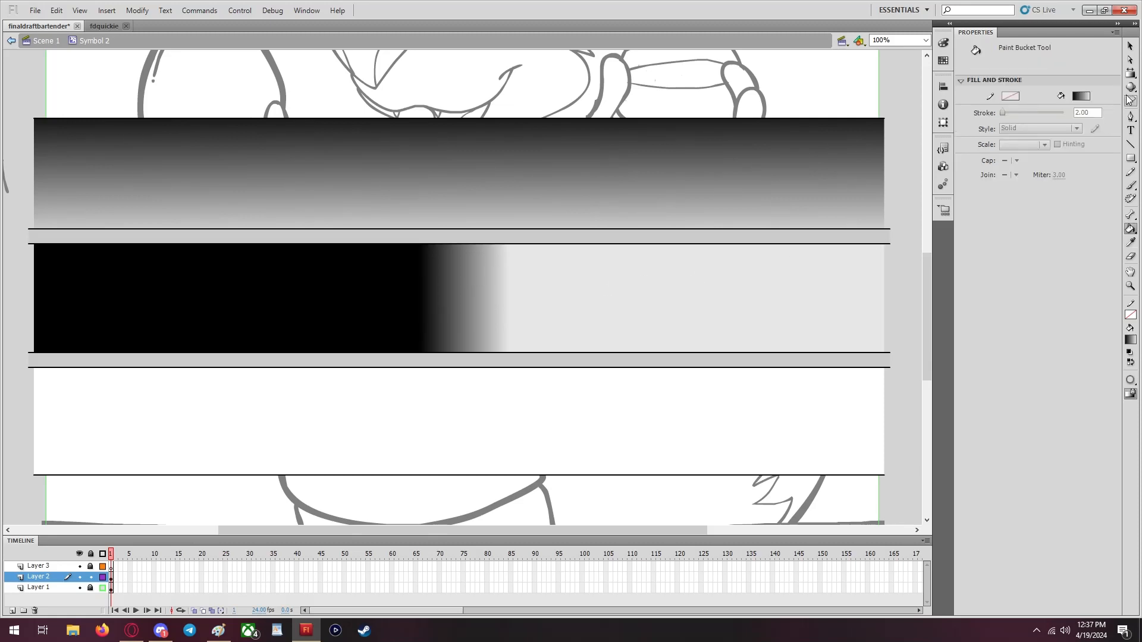
Rotate the middle panel's gradient to run dark to light downward and stretch it slightly beyond the panel's edges
left_click(1130, 73)
left_click(522, 245)
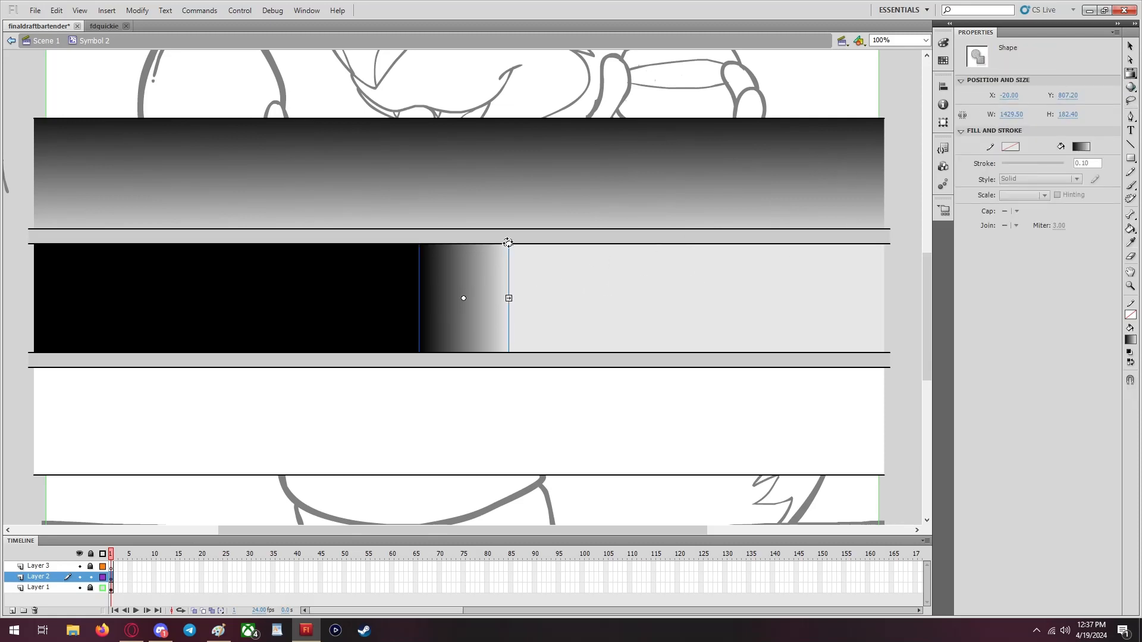
left_click_drag(508, 243, 551, 369)
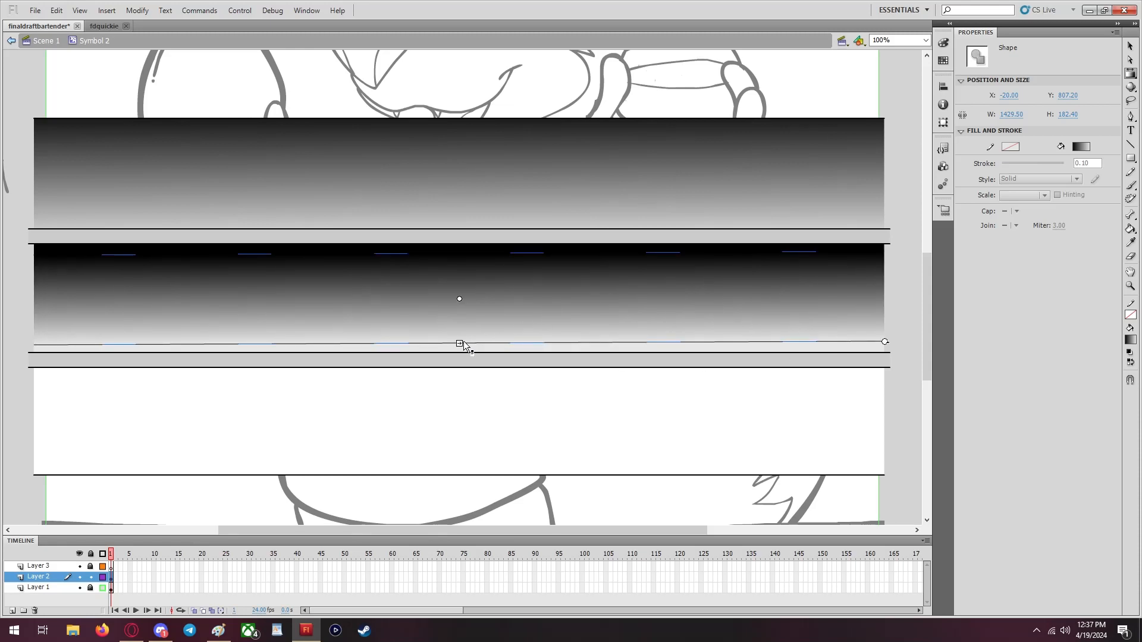
left_click_drag(463, 343, 478, 362)
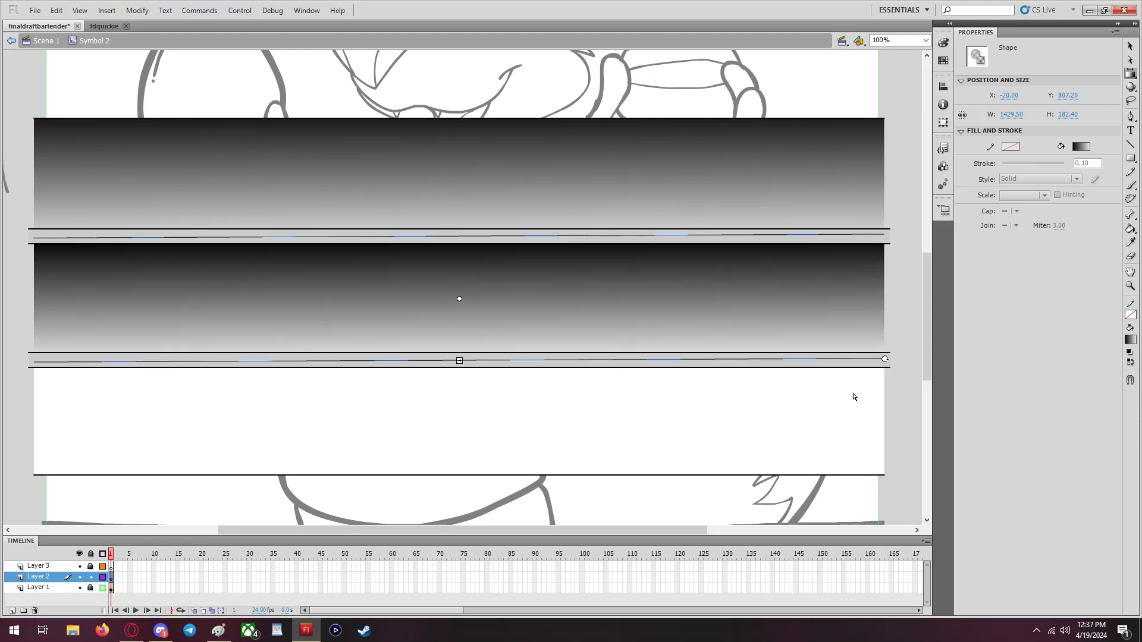
left_click(902, 406)
Draw a small gradient rectangle in the bottom panel, sample its fill, and fill the rest of the panel with it
key("i")
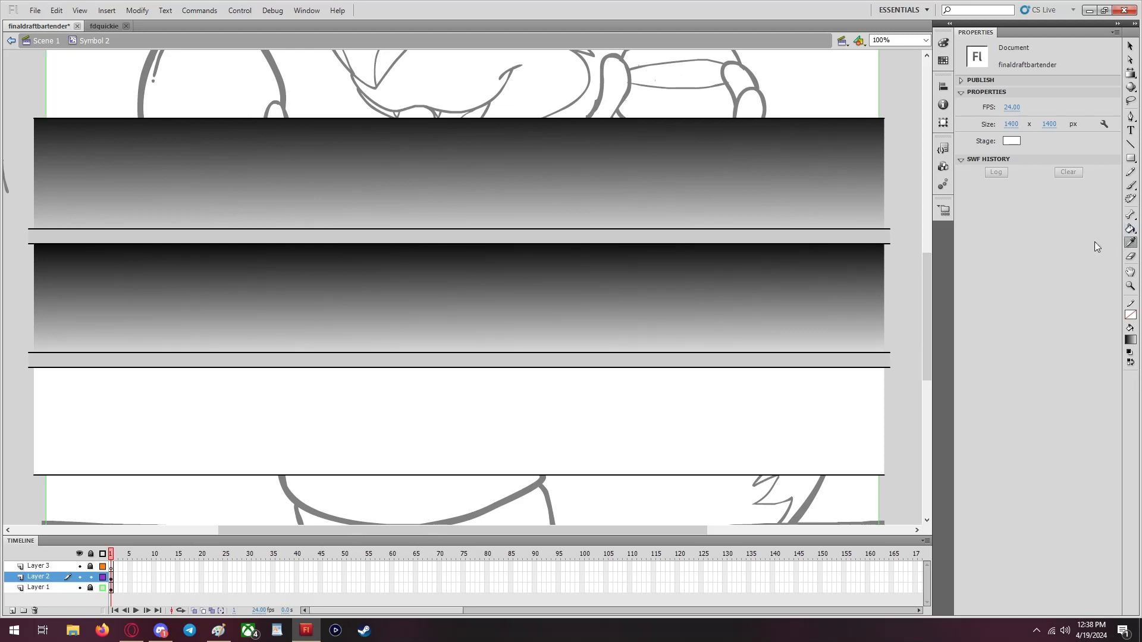
left_click(1129, 159)
left_click_drag(405, 383, 499, 459)
left_click(1130, 242)
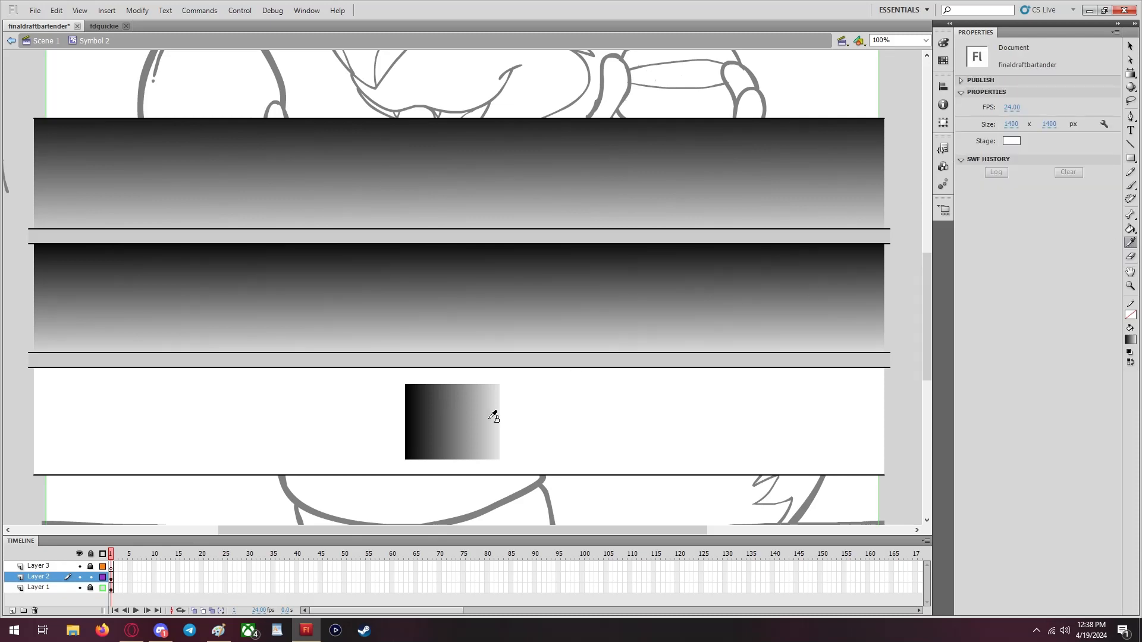
left_click(492, 410)
left_click(602, 396)
Rotate and level the bottom panel's gradient so it runs vertically from black at the top to light at the bottom
left_click(1128, 74)
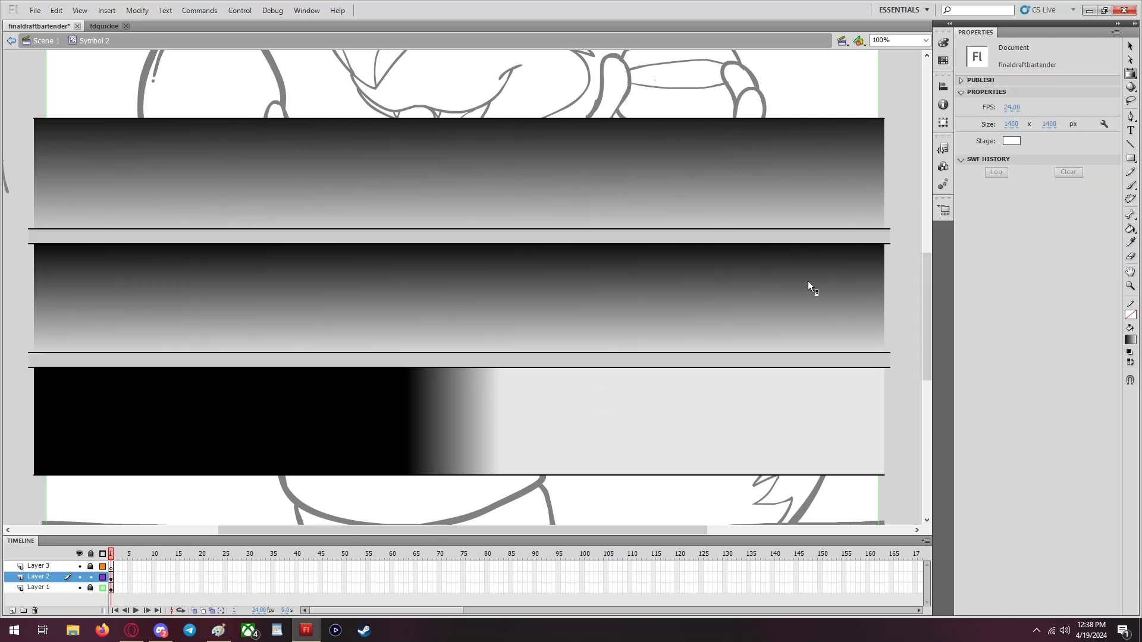
left_click(510, 408)
mouse_move(502, 367)
left_mouse_down()
mouse_move(523, 426)
mouse_move(504, 371)
left_mouse_up()
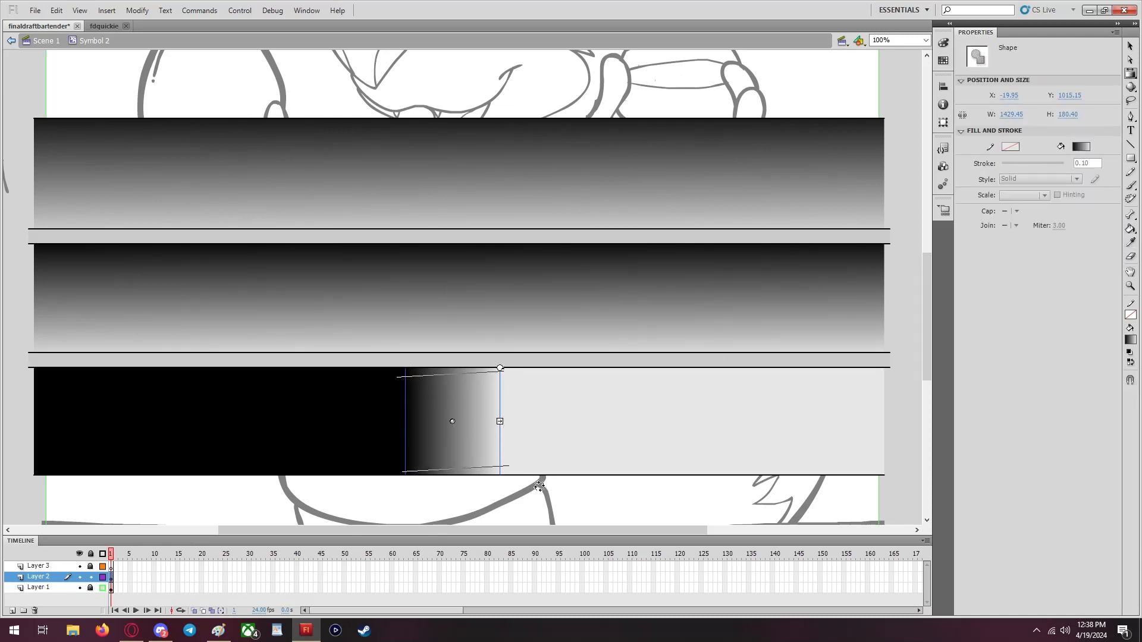
left_click_drag(546, 494, 532, 489)
left_click_drag(461, 468, 461, 473)
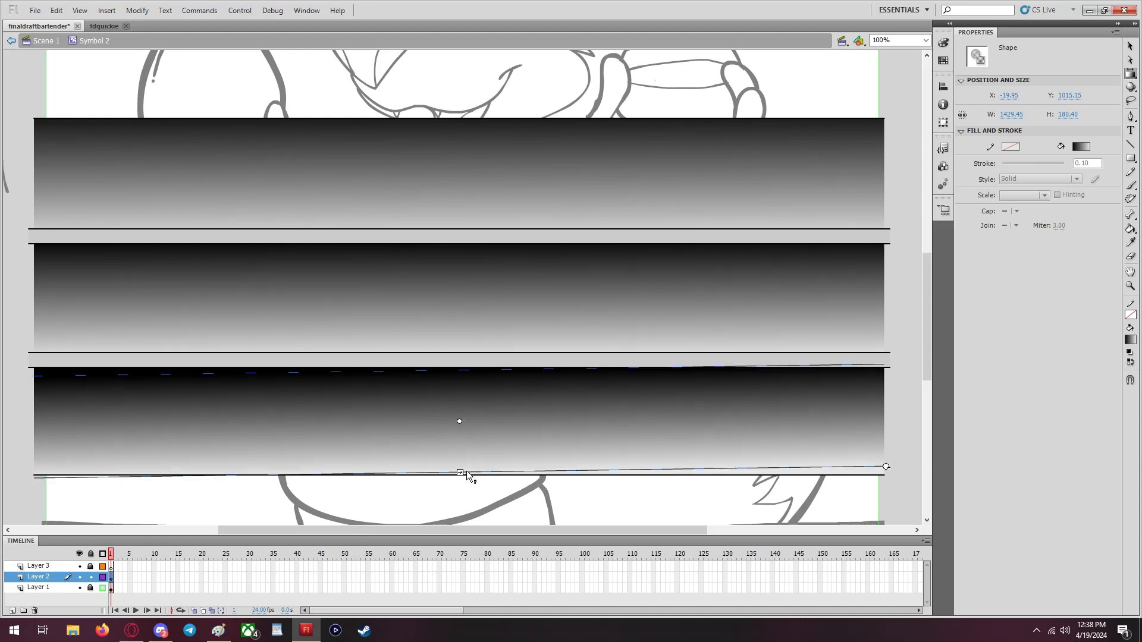
left_click_drag(885, 467, 883, 469)
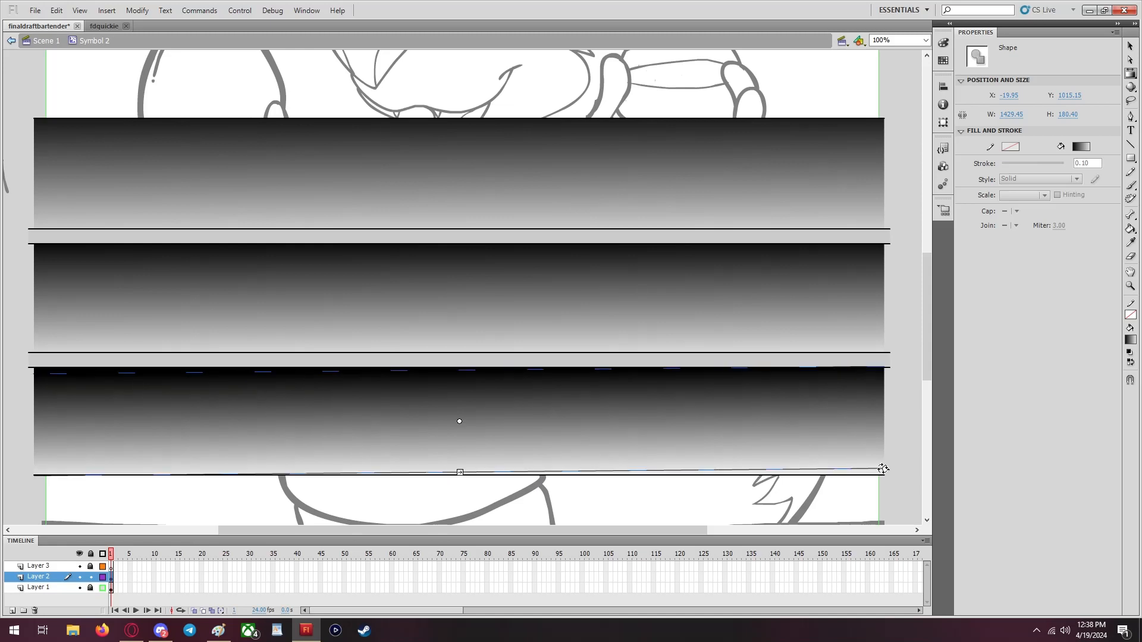
left_click(890, 500)
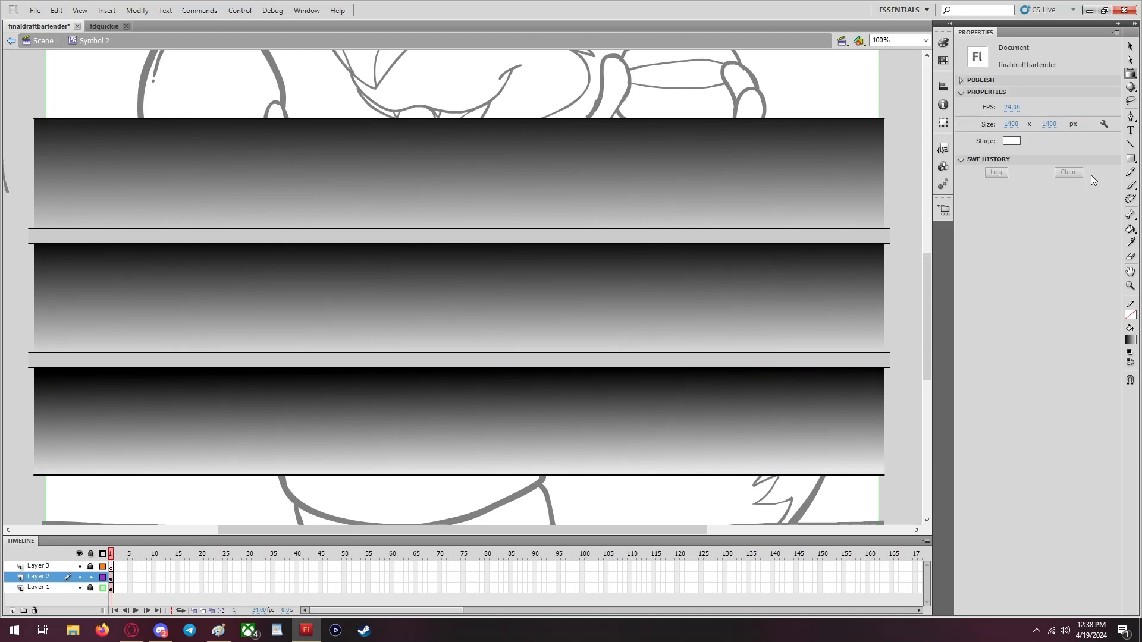
Sample the bars' gray, darken it to RGB 153, 153, 153, and fill both horizontal bars with it
left_click(1130, 242)
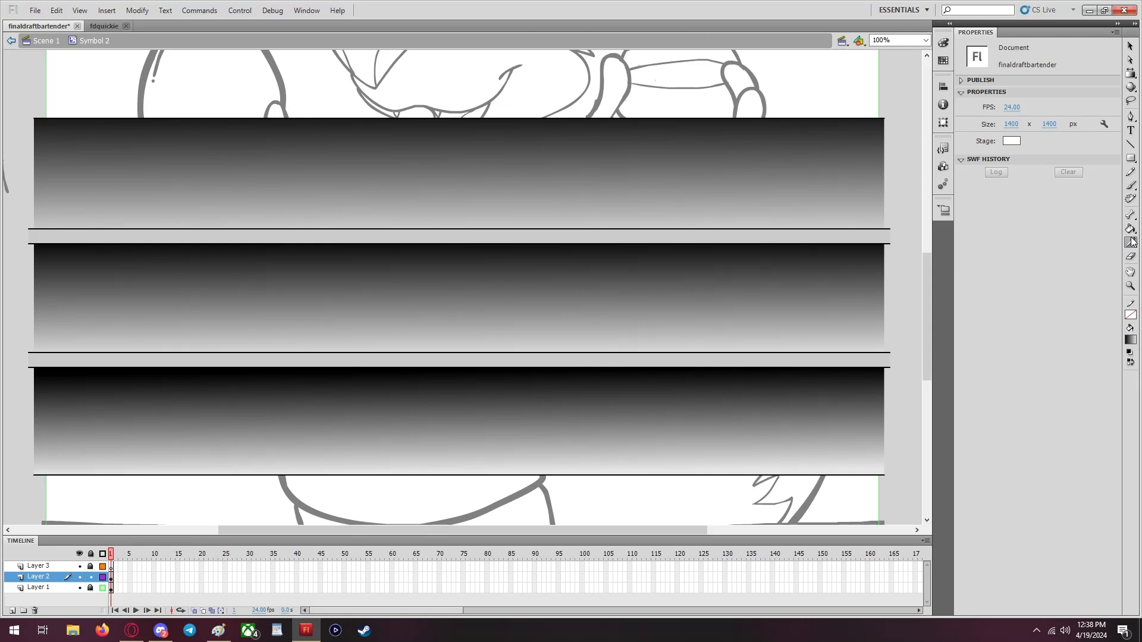
left_click(836, 235)
left_click(1137, 341)
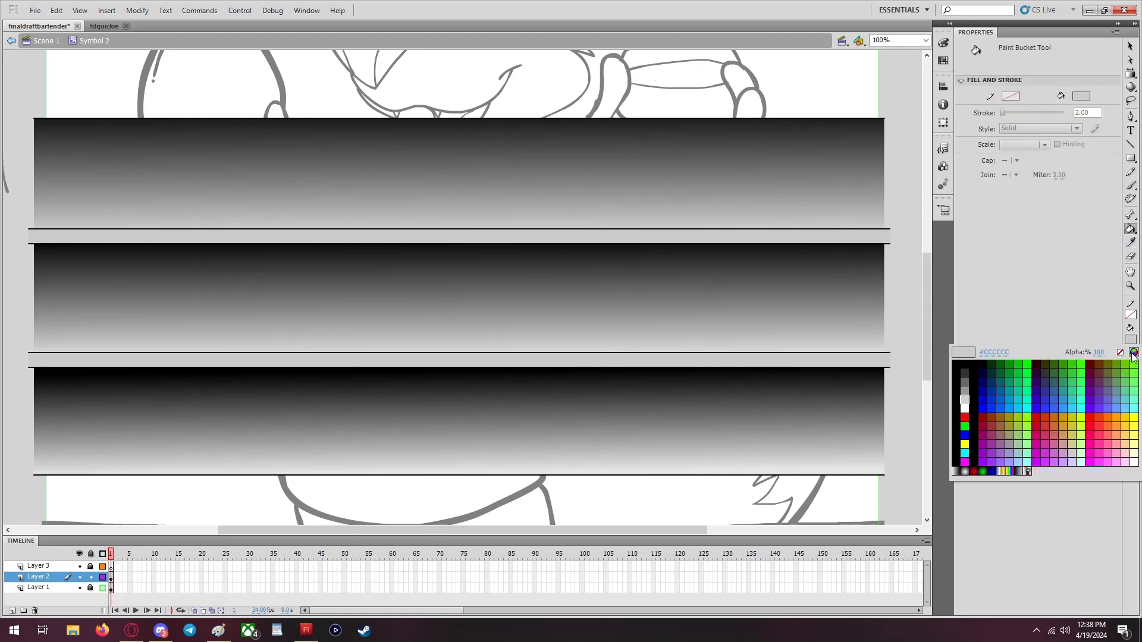
left_click(1133, 352)
left_click_drag(689, 289, 695, 278)
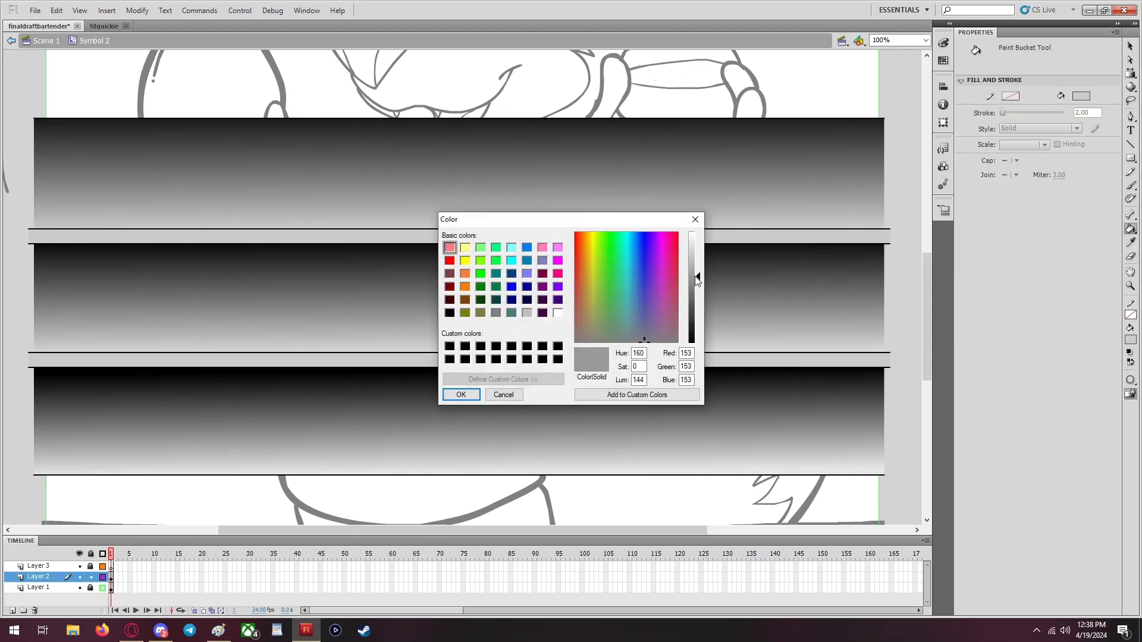
left_click(461, 395)
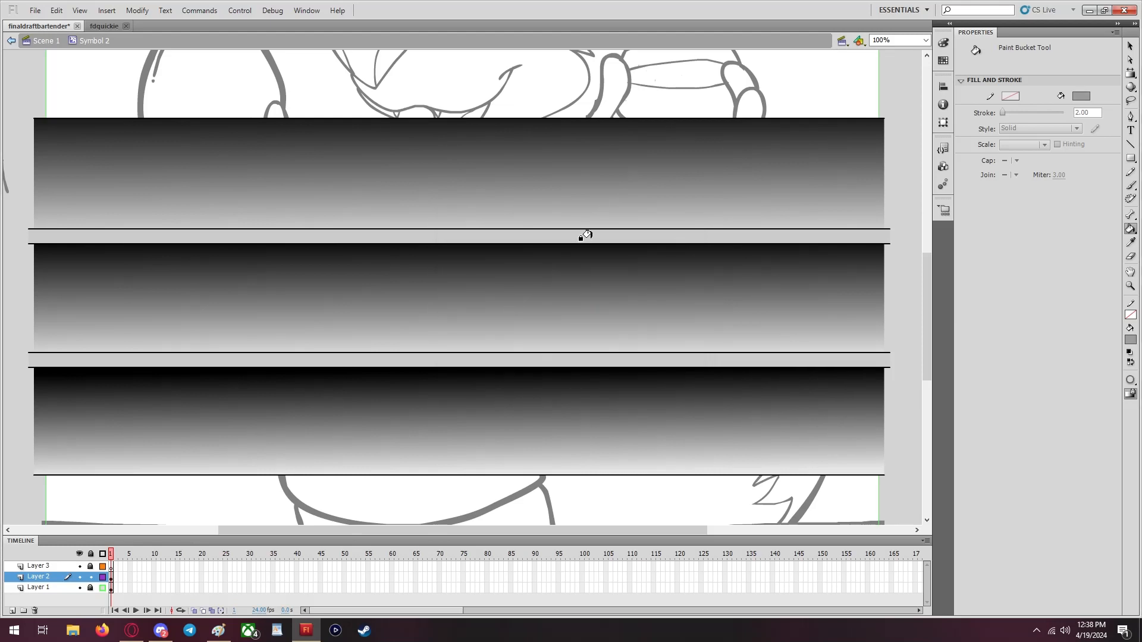
left_click(583, 236)
left_click(660, 355)
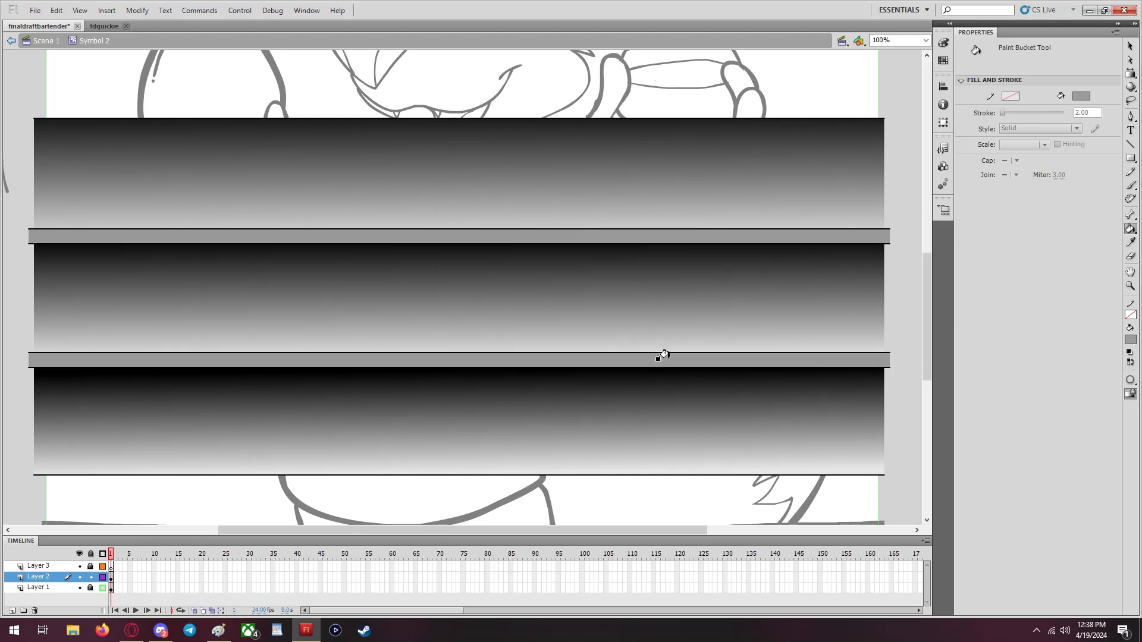
Recolour the top shelf panel's linear gradient to run from gray RGB 124, 124, 124 to white
left_click(925, 39)
left_click(886, 81)
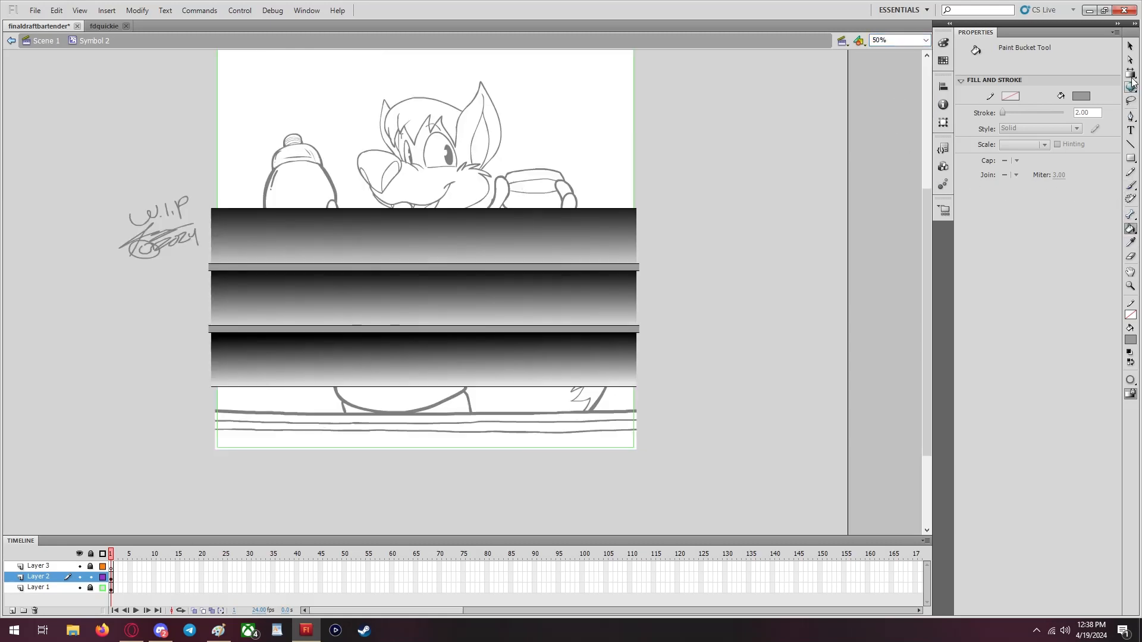
left_click(1128, 46)
left_click(634, 219)
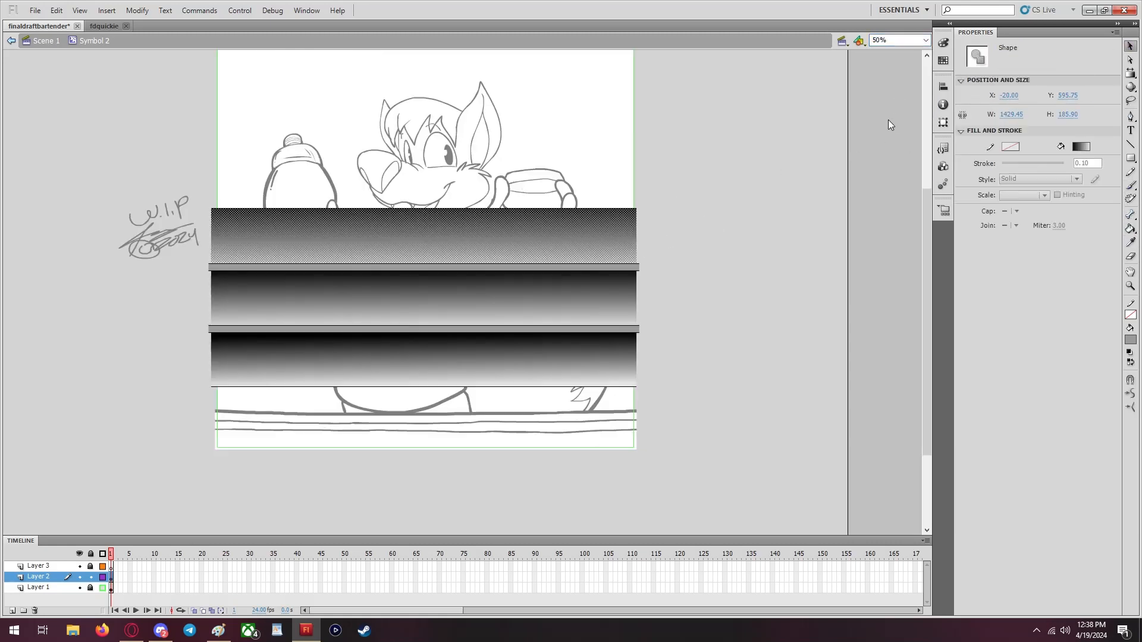
left_click(943, 43)
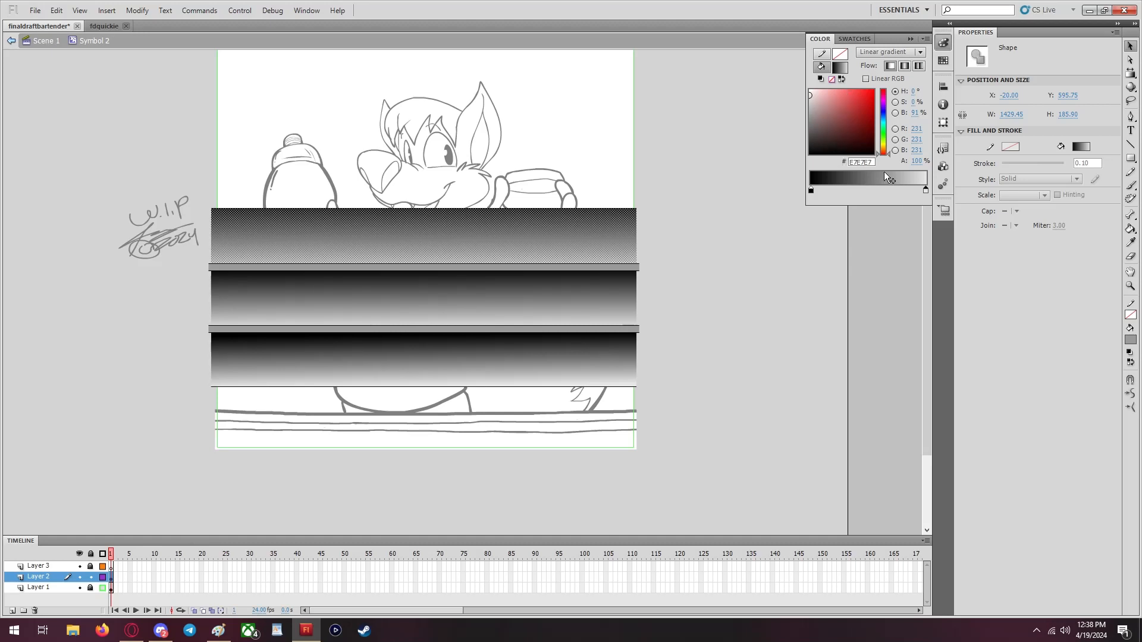
left_click_drag(828, 107, 748, 60)
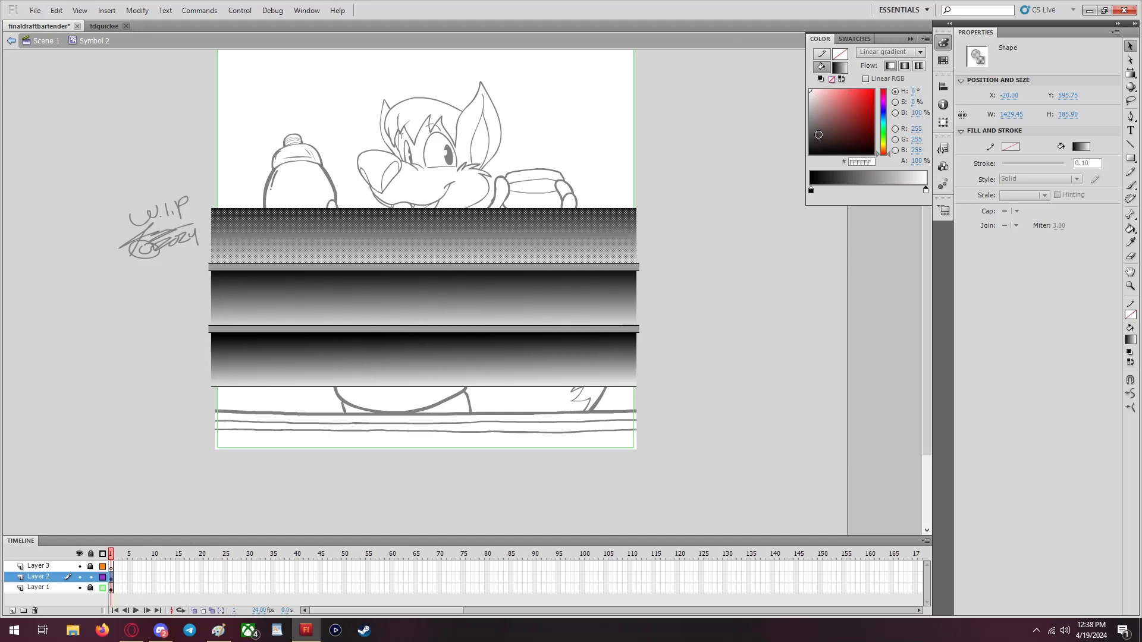
left_click_drag(812, 121, 781, 63)
left_click(811, 191)
left_click_drag(823, 129, 796, 123)
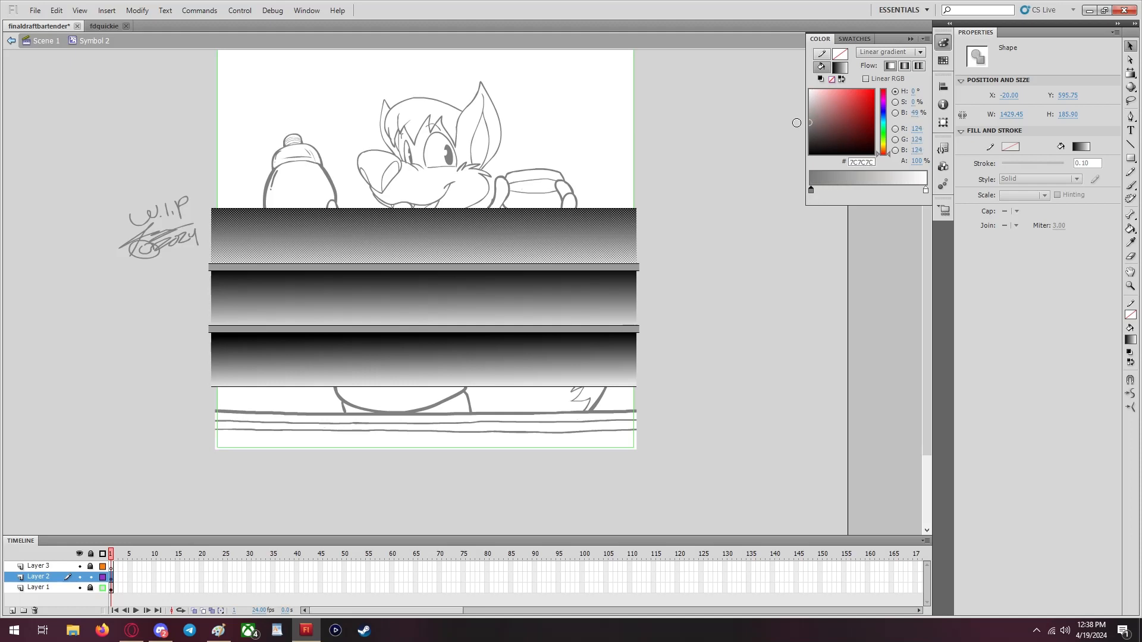
left_click(746, 279)
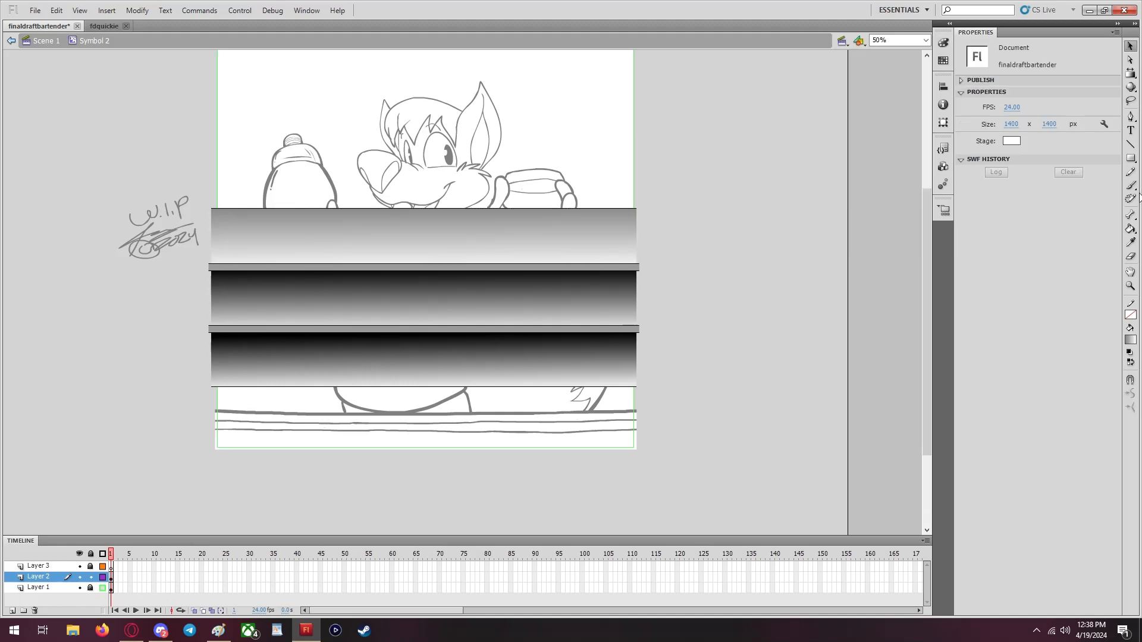
Fill the middle and bottom shelf panels with the same gray-to-white gradient using the Paint Bucket
left_click(1130, 228)
left_click(594, 306)
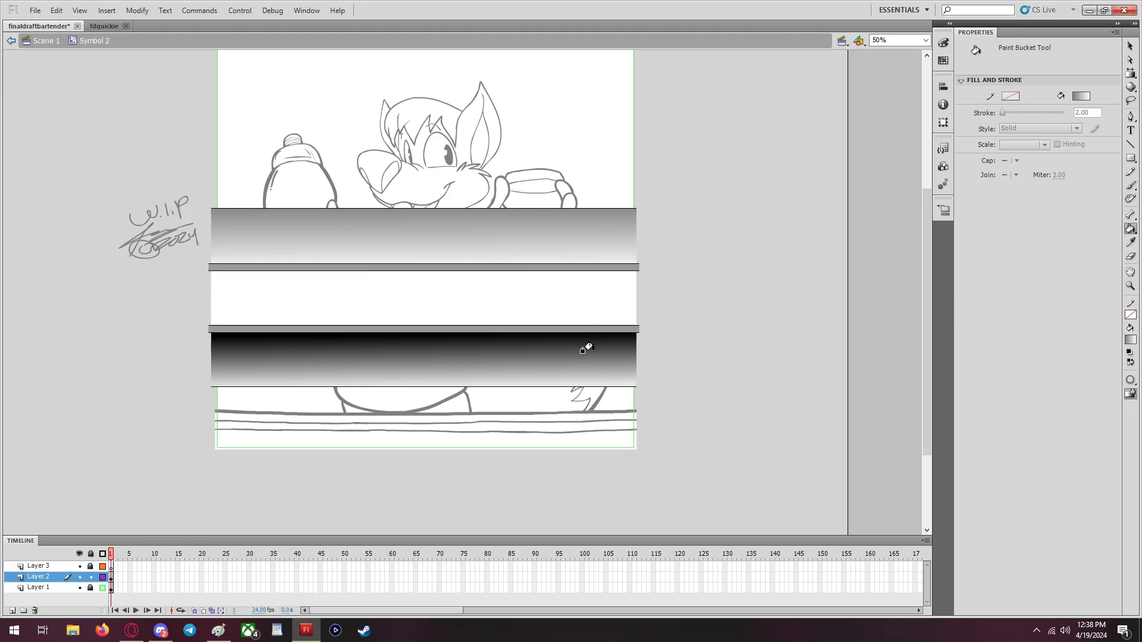
left_click(583, 350)
Stretch and reposition the shared gradient so it fades from gray in the top panel to white in the bottom one, and return to Scene 1
left_click(1131, 72)
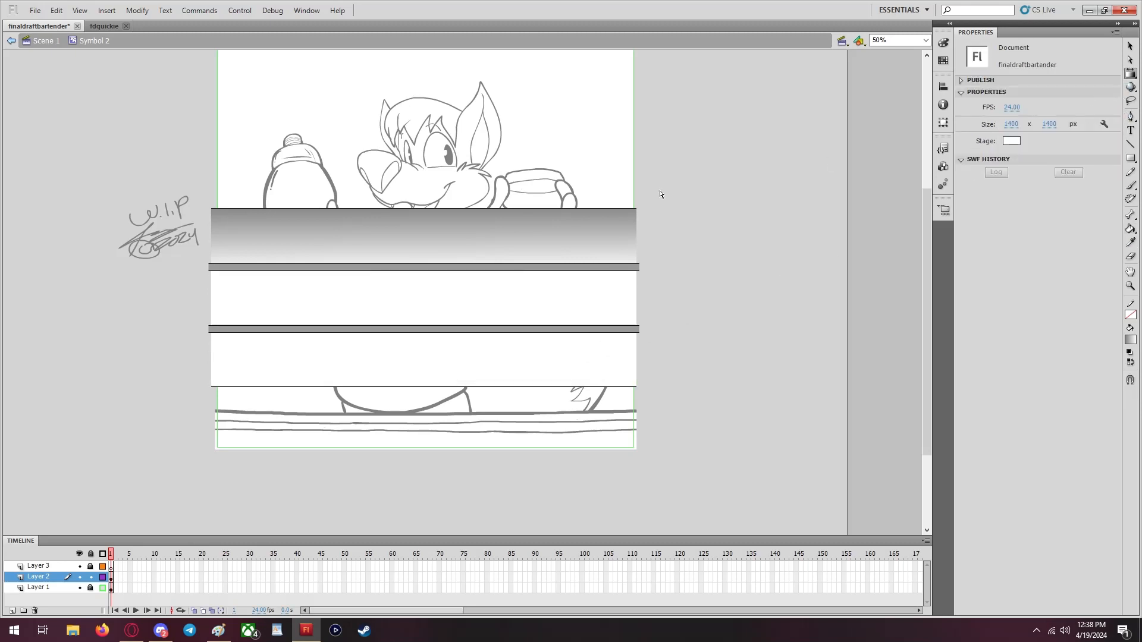
left_click(515, 238)
left_click_drag(429, 277, 425, 302)
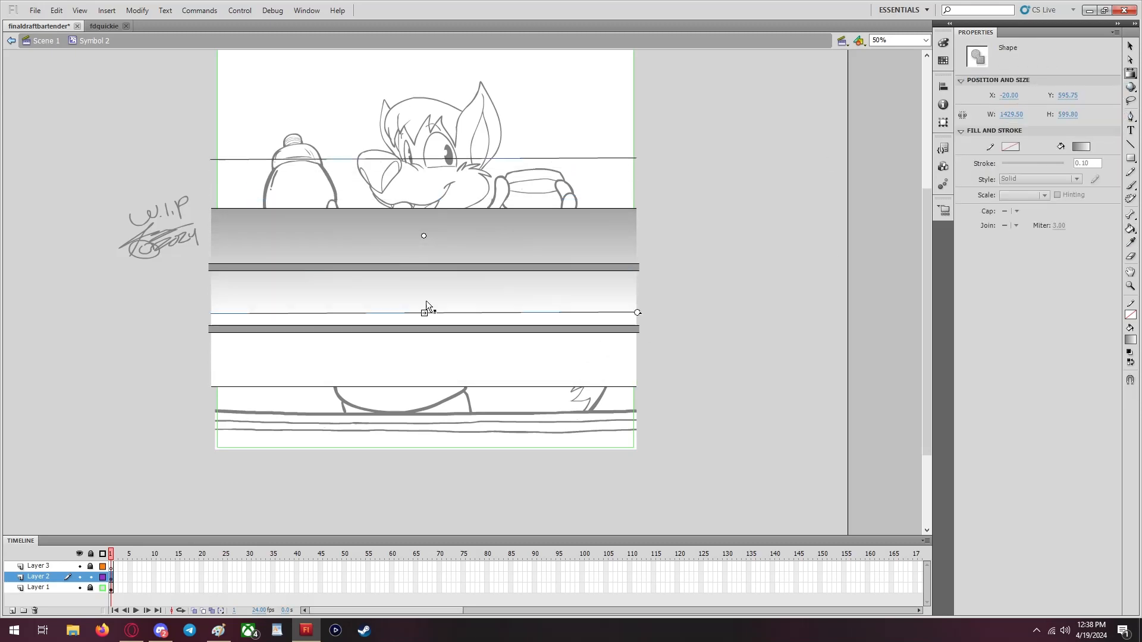
left_click_drag(423, 236, 423, 294)
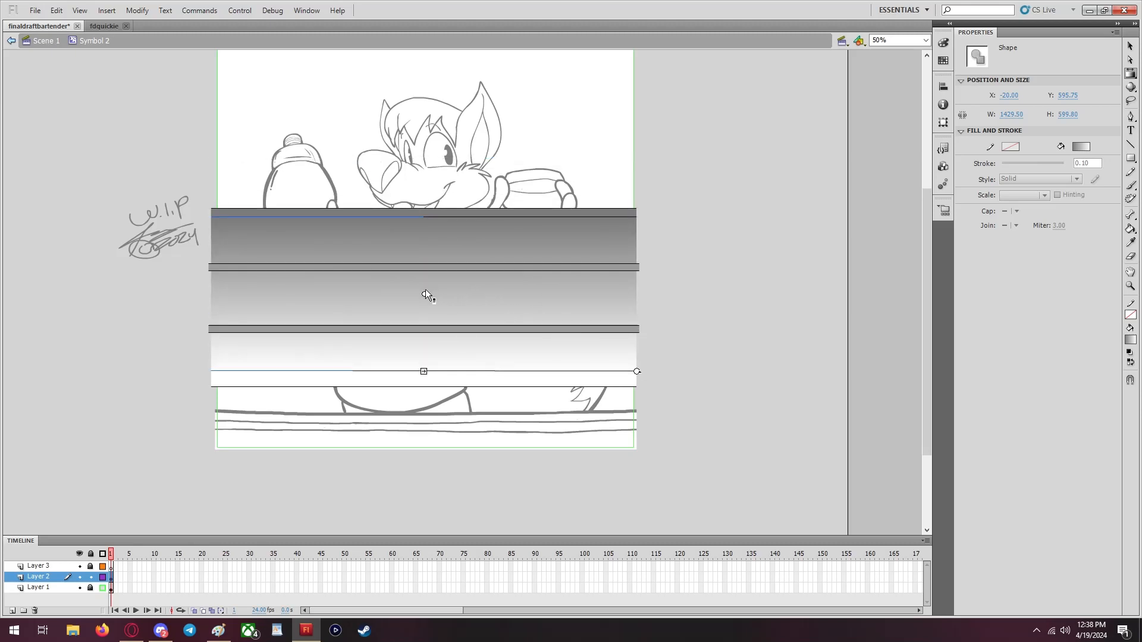
left_click_drag(424, 293, 423, 275)
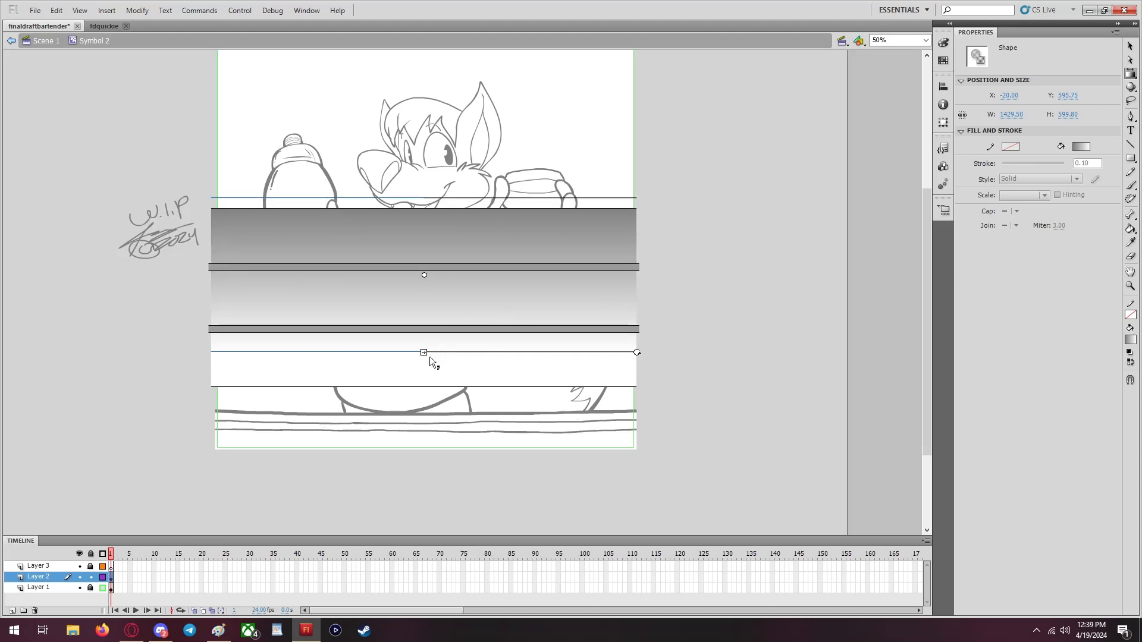
left_click_drag(424, 352, 427, 370)
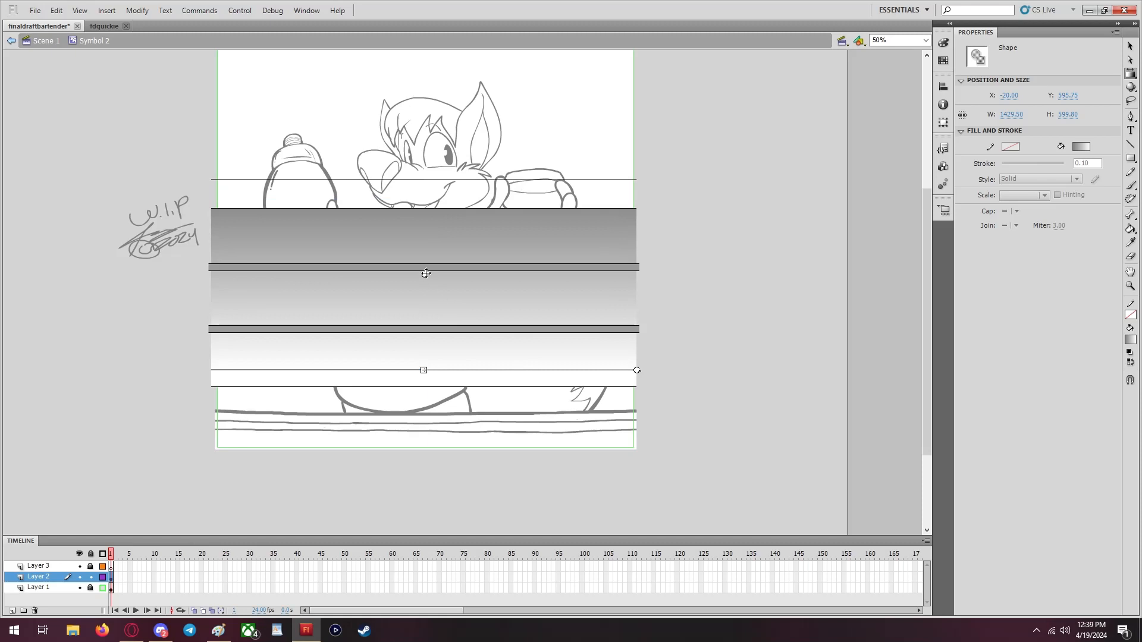
left_click_drag(426, 274, 425, 248)
left_click(694, 283)
left_click(46, 41)
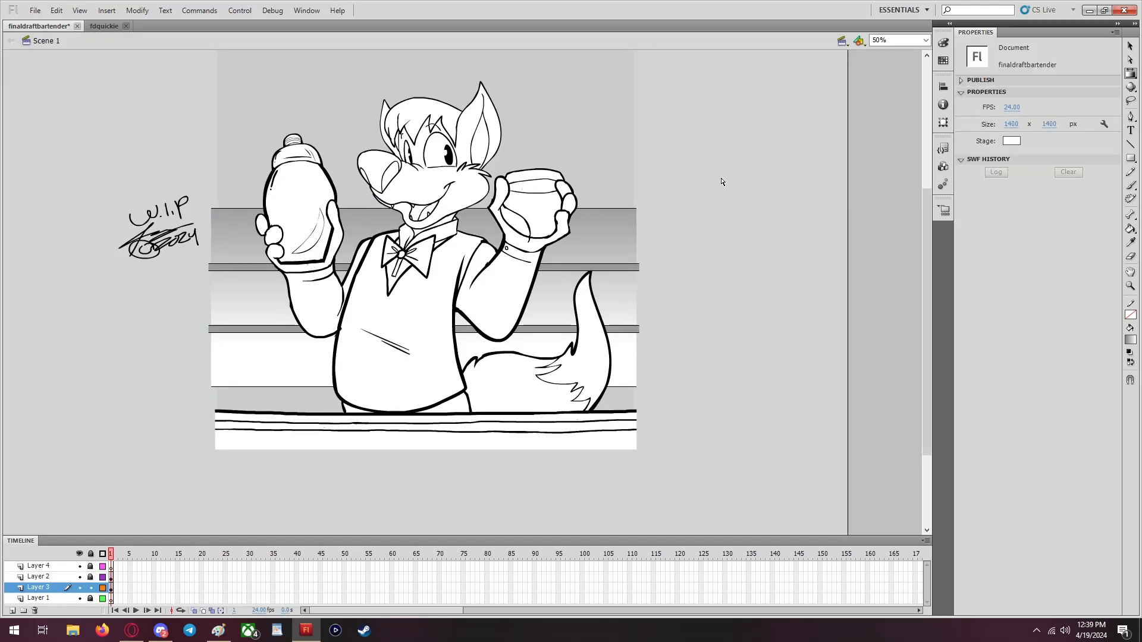
left_click(1130, 46)
scroll(724, 194, "up", 3)
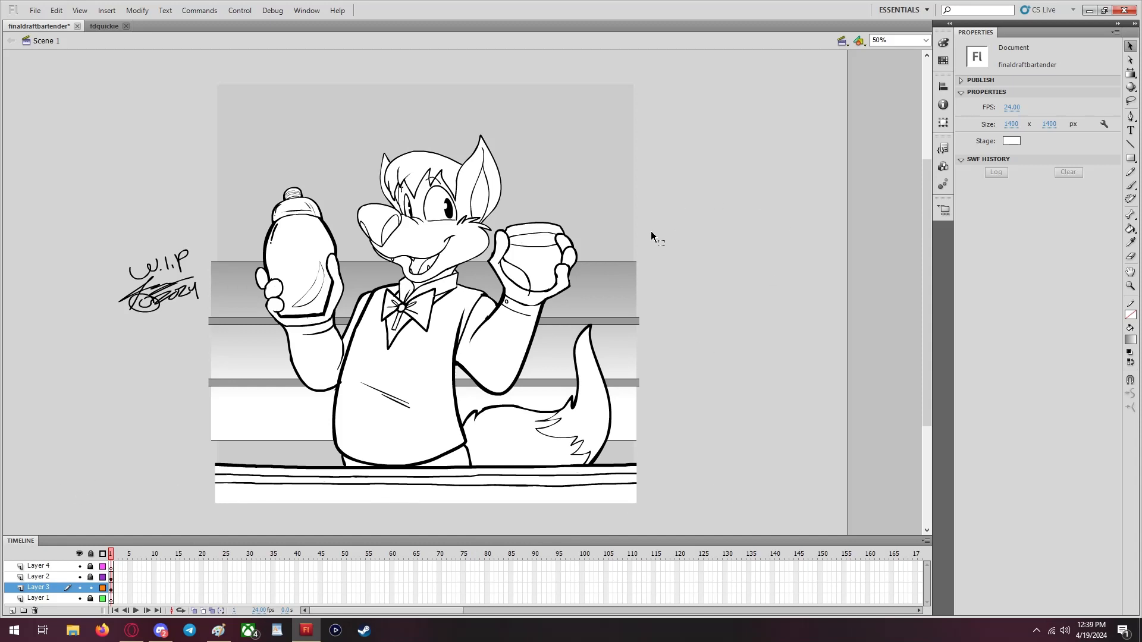
double_click(521, 173)
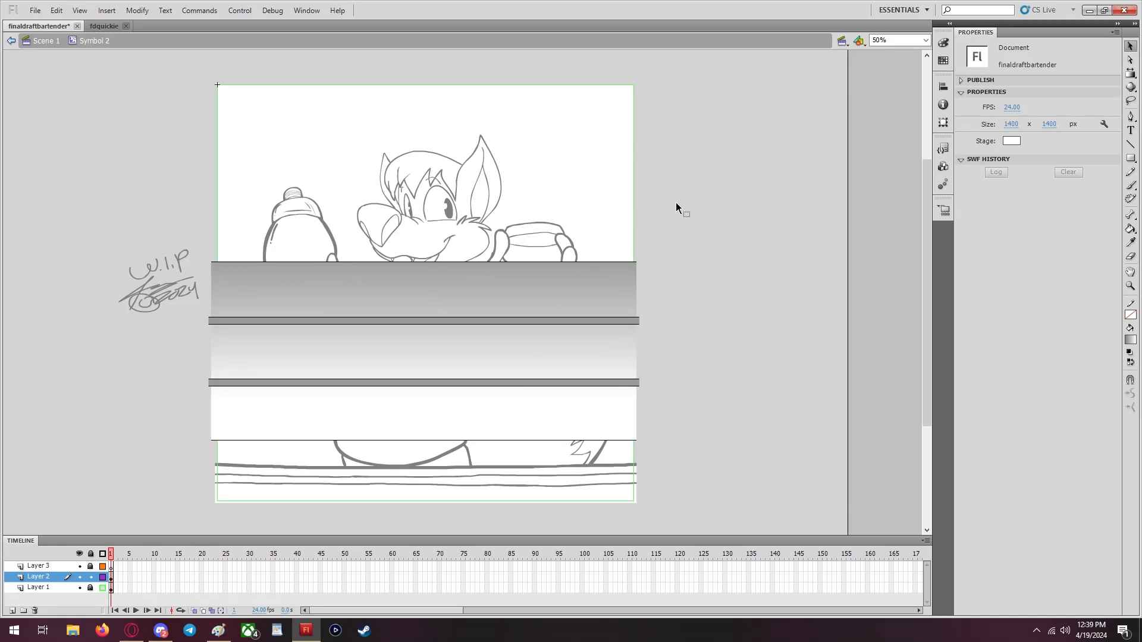
left_click(44, 41)
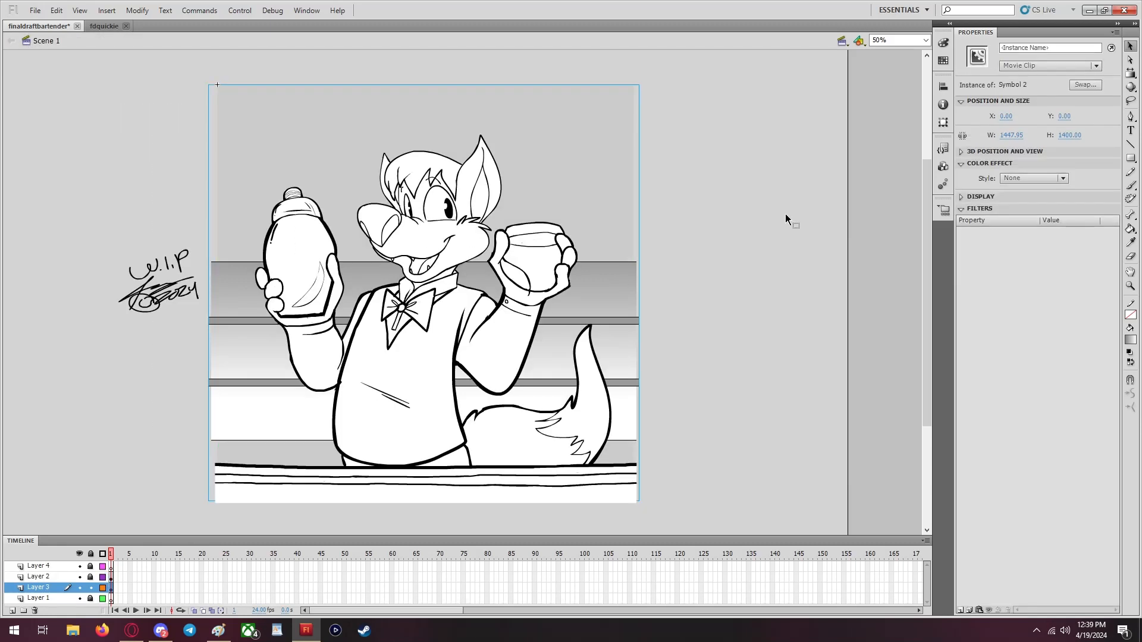
scroll(785, 215, "down", 3)
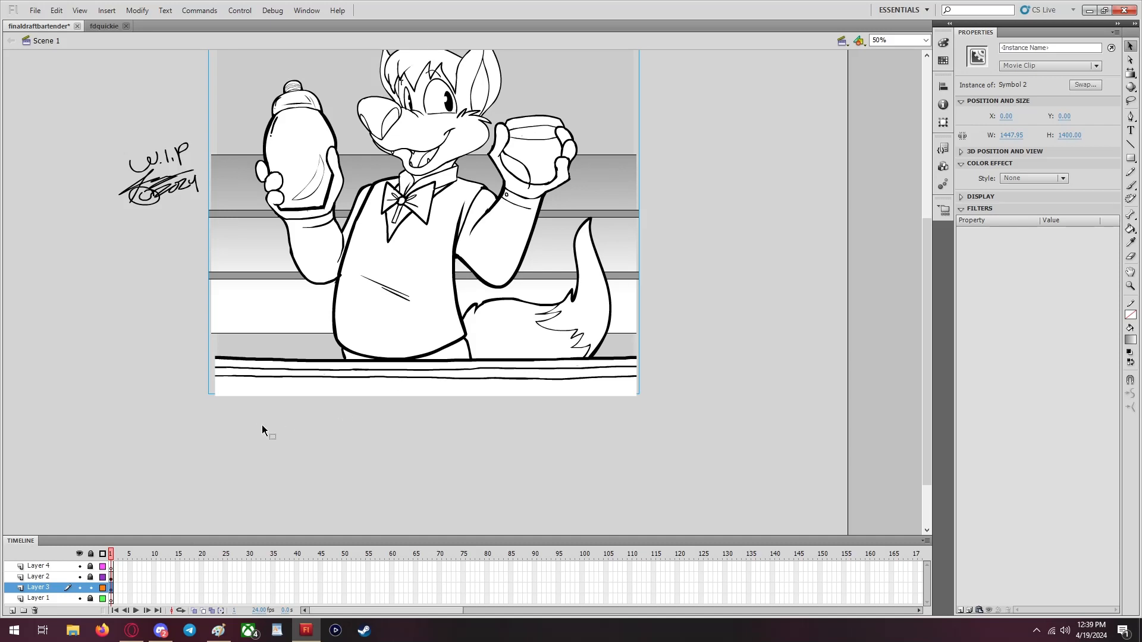
Lock Layer 3 and unlock Layer 2, leaving its artwork deselected
left_click(91, 588)
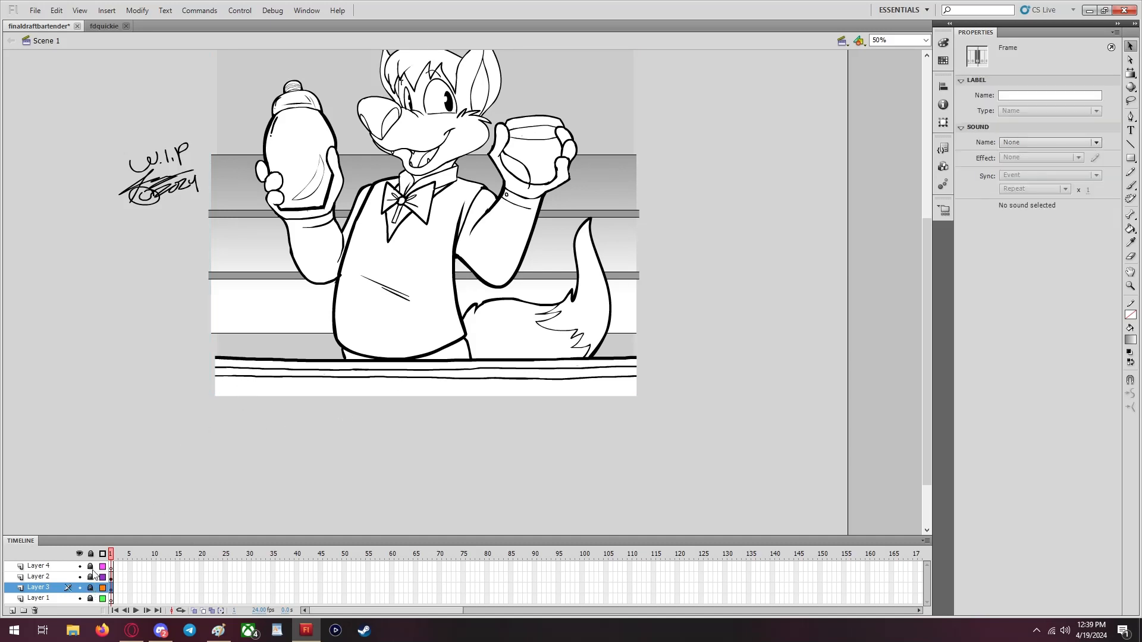
left_click(91, 577)
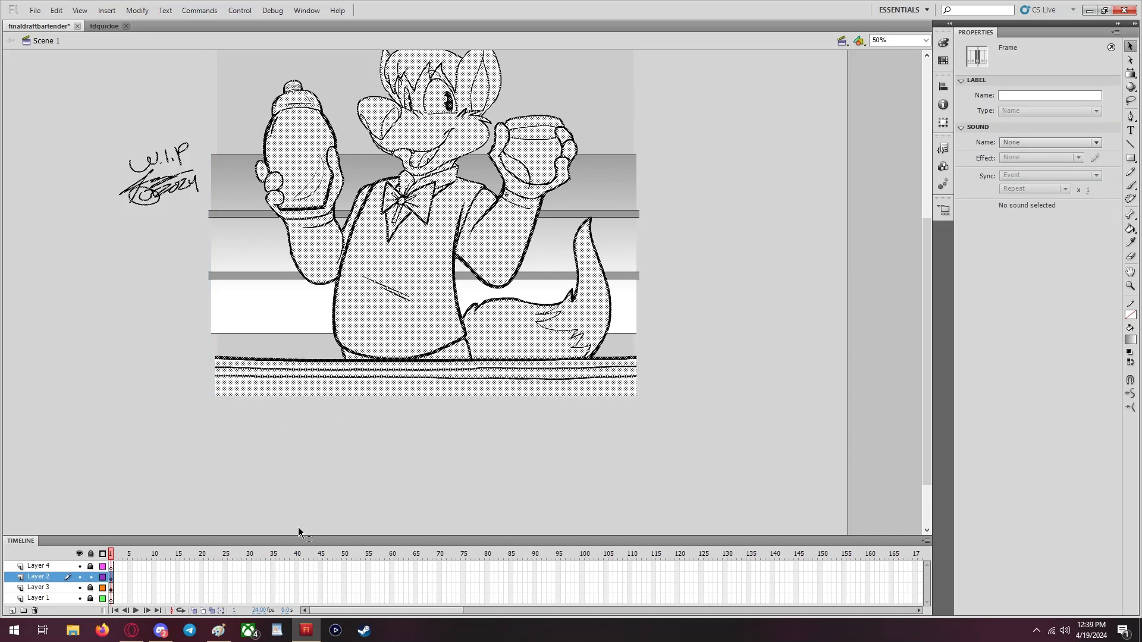
left_click(715, 416)
Move the W.I.P. signature beside the canvas downward and slightly farther from the drawing
scroll(715, 413, "up", 3)
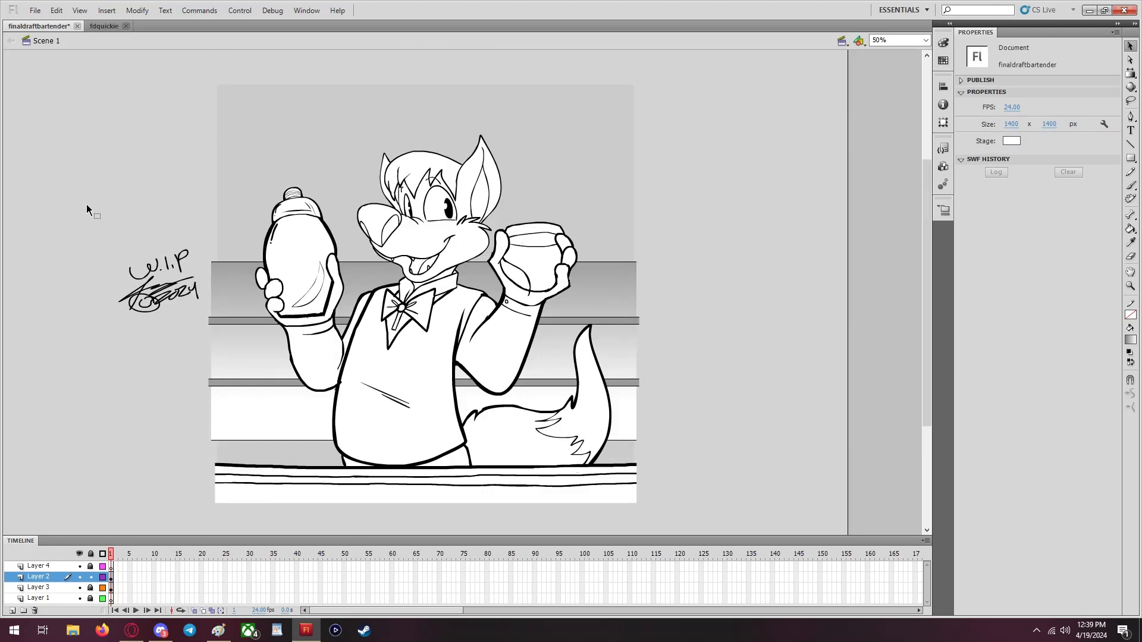
left_click_drag(89, 208, 205, 335)
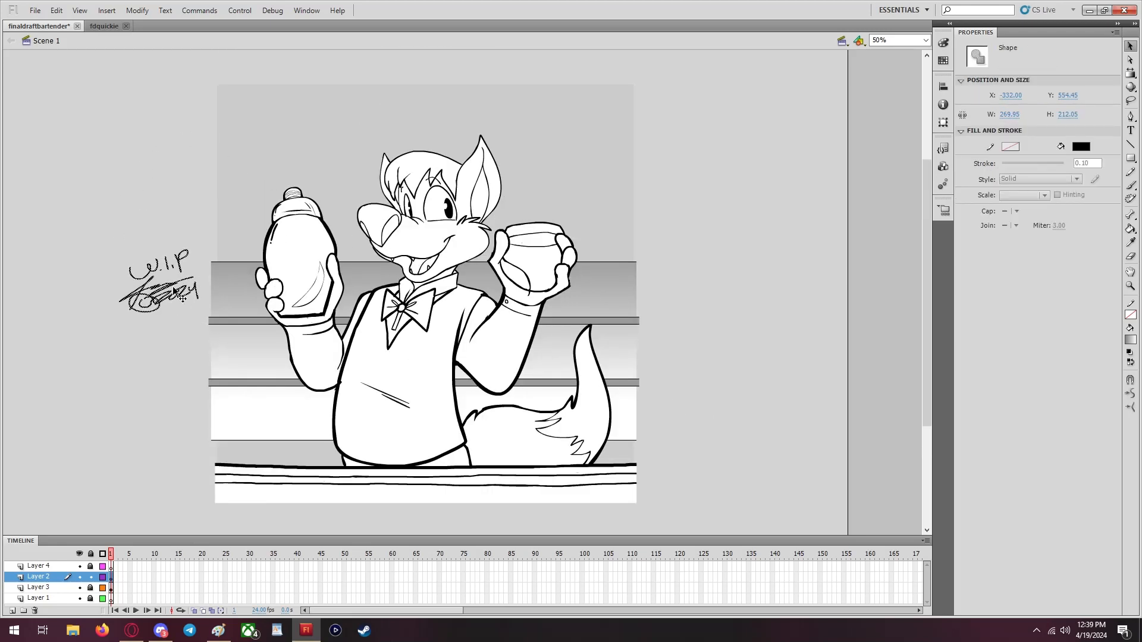
left_click_drag(176, 293, 146, 396)
left_click(174, 219)
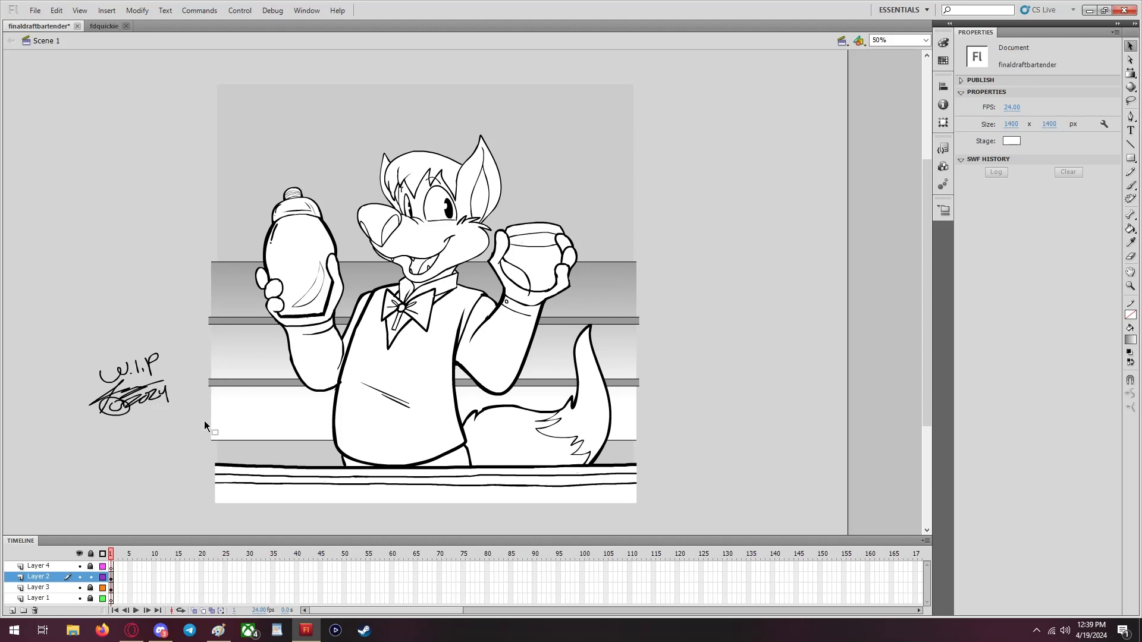
left_click(91, 577)
left_click(102, 554)
left_click(102, 554)
left_click(91, 576)
left_click(397, 161)
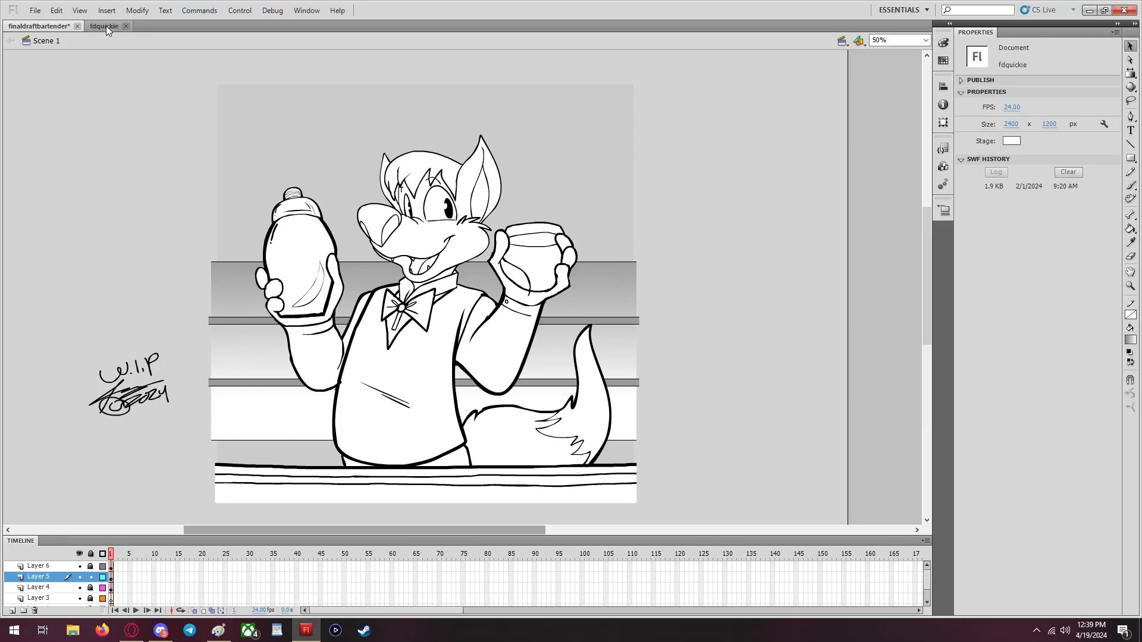
Sample the dark red hair colour from the fdquickie document and fill the bartender's hair with it in finaldraftbartender
left_click(106, 26)
left_click(1130, 242)
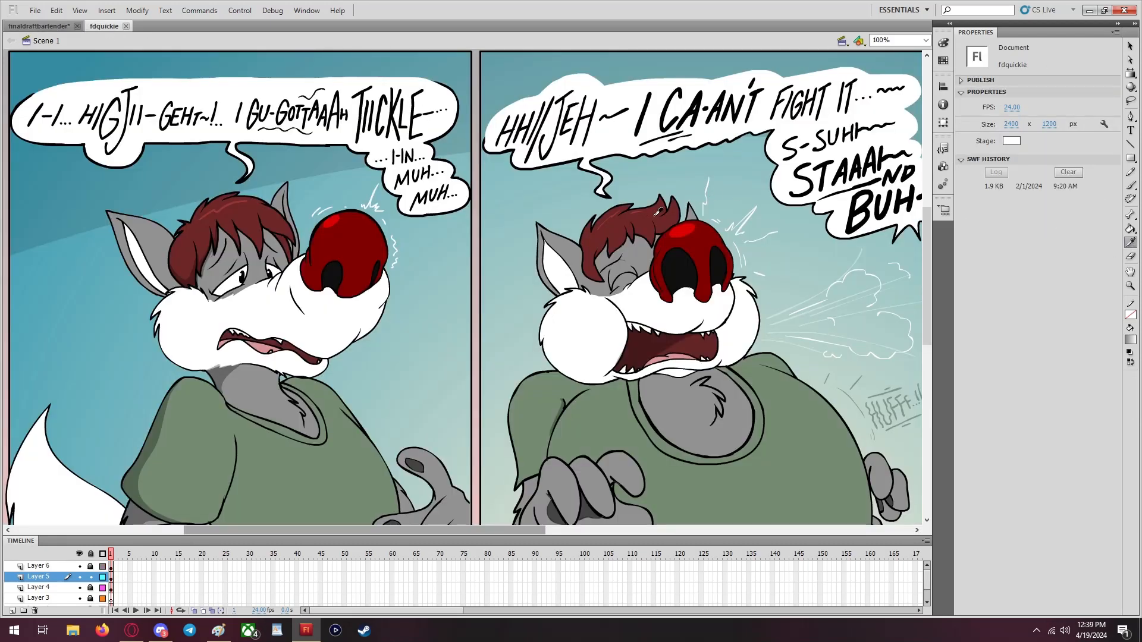
left_click(658, 211)
left_click(31, 27)
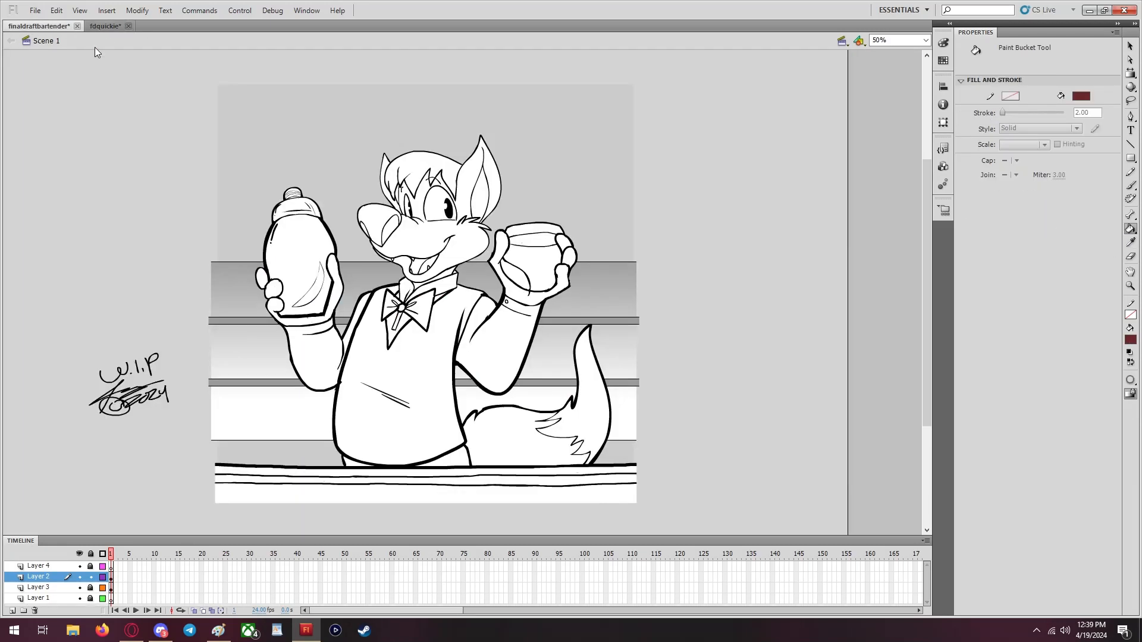
left_click(424, 154)
Set up the Brush tool with a black fill for line work on the head at 200% zoom
left_click(925, 40)
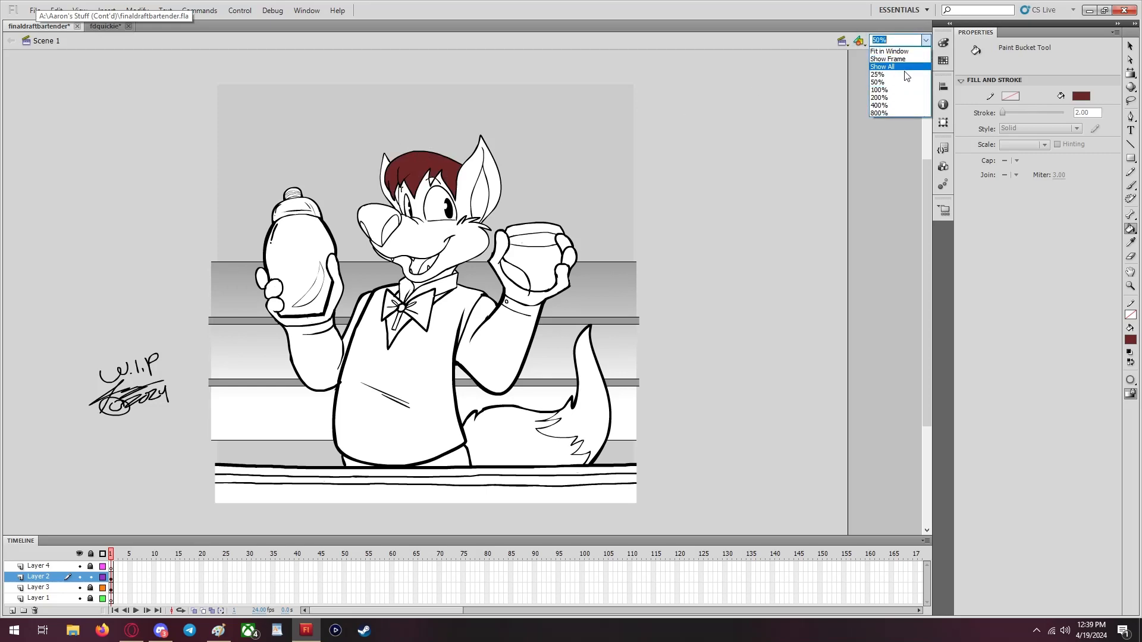
left_click(880, 97)
scroll(702, 223, "up", 5)
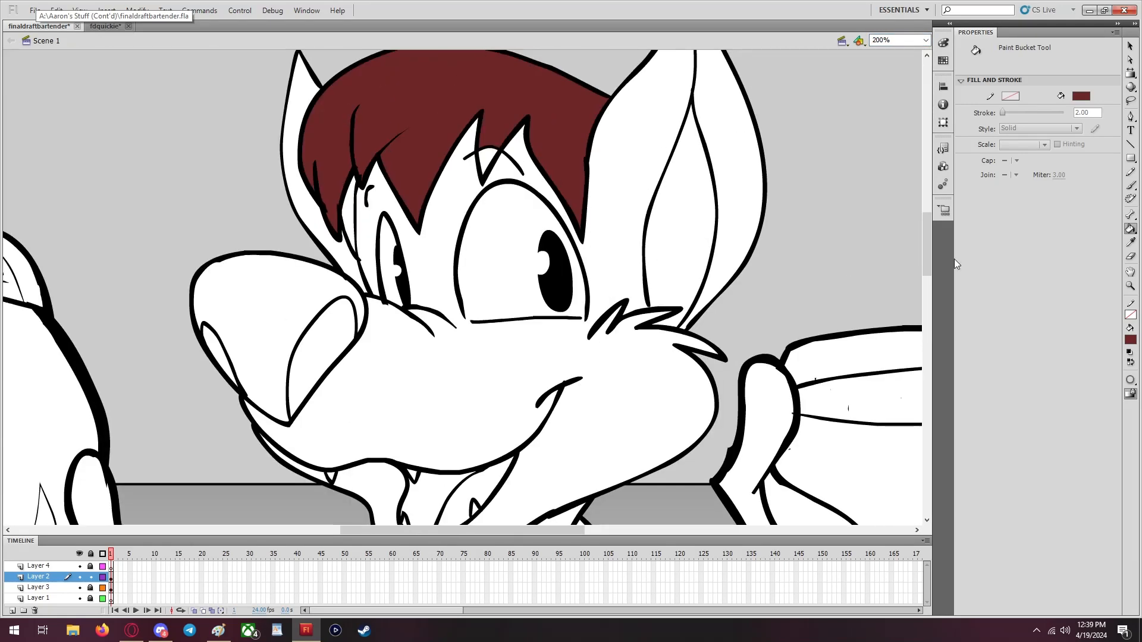
left_click(1131, 185)
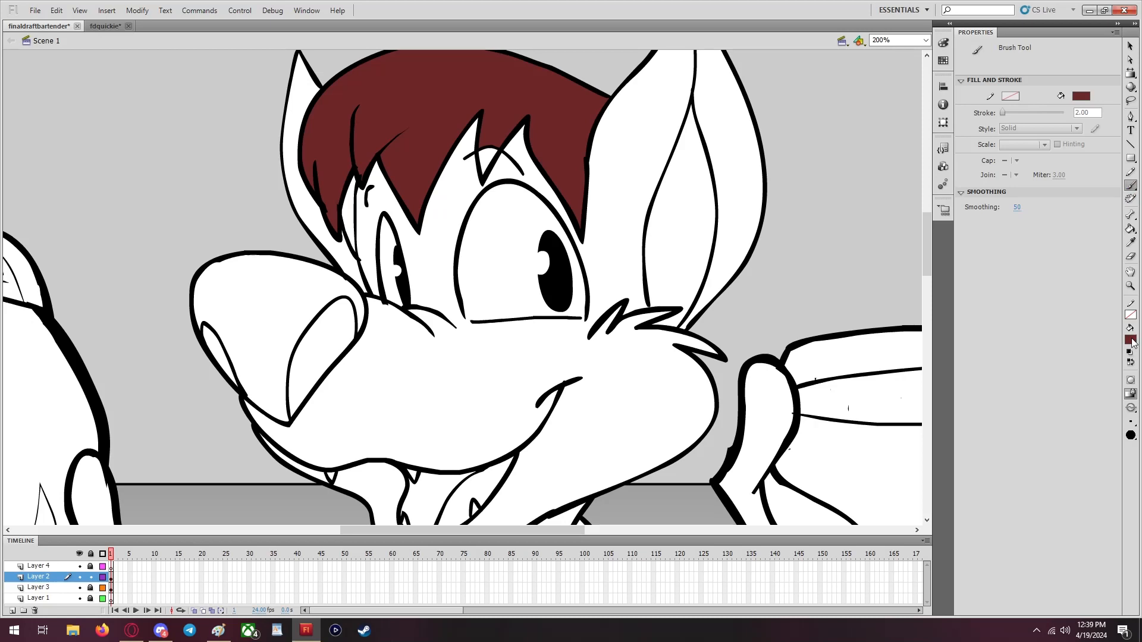
left_click(1130, 340)
left_click(954, 362)
scroll(724, 252, "down", 3)
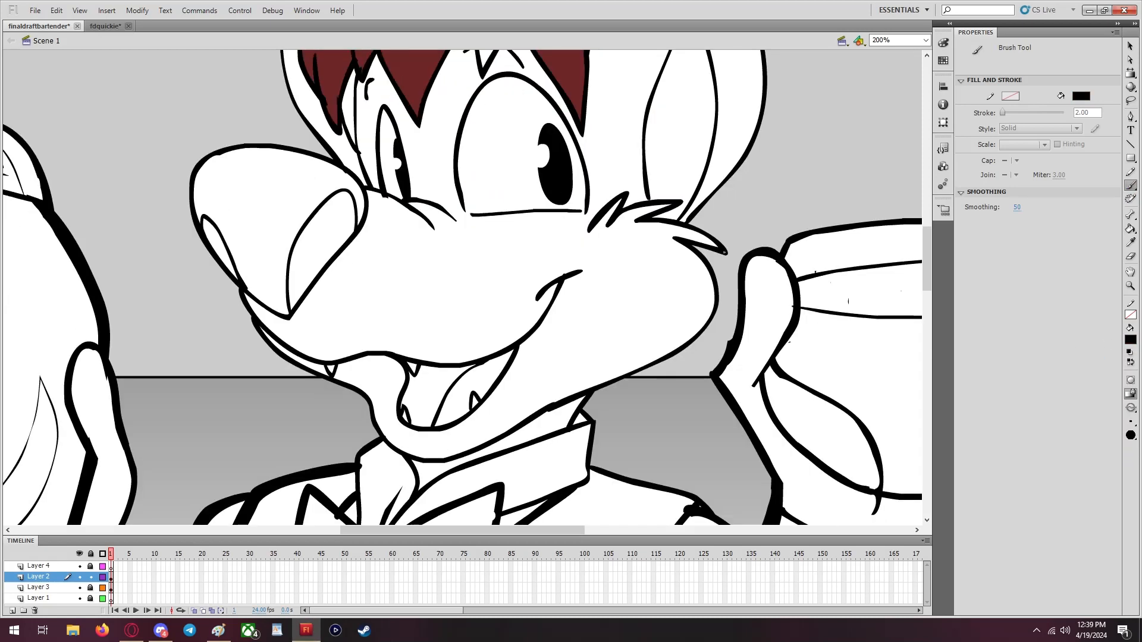
mouse_move(712, 194)
left_mouse_down()
mouse_move(736, 263)
mouse_move(735, 303)
mouse_move(693, 343)
left_mouse_up()
scroll(708, 316, "up", 3)
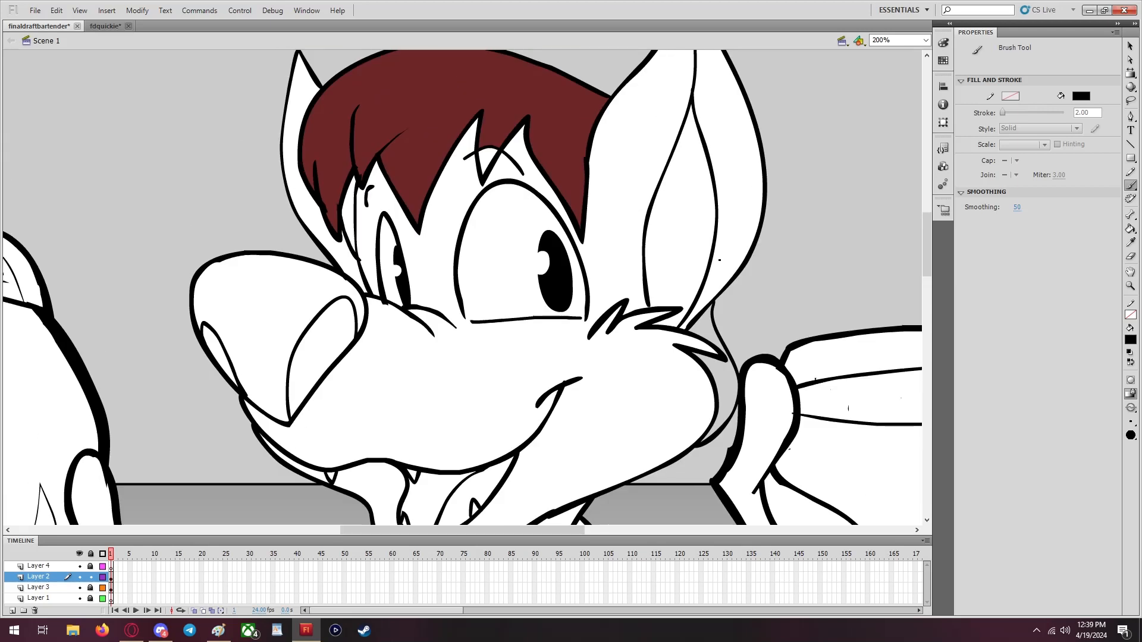
left_click(57, 10)
left_click(64, 19)
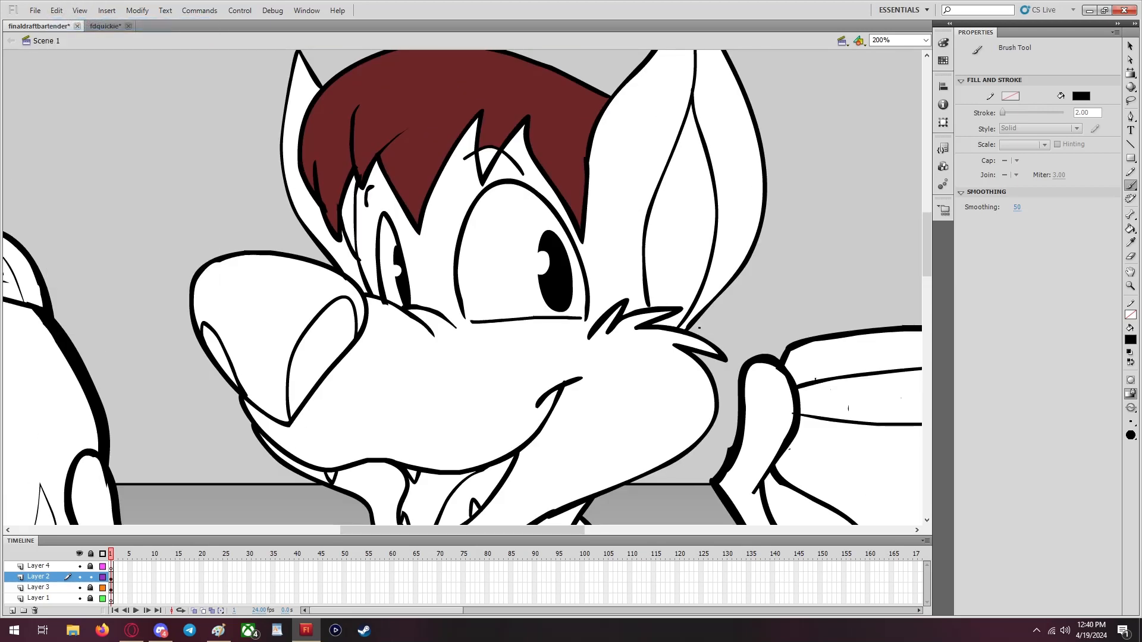
Draw a black back-hair curve from the large ear's base to the cheek and fill the enclosed area with the hair's dark red
mouse_move(714, 300)
left_mouse_down()
mouse_move(733, 362)
mouse_move(711, 423)
left_mouse_up()
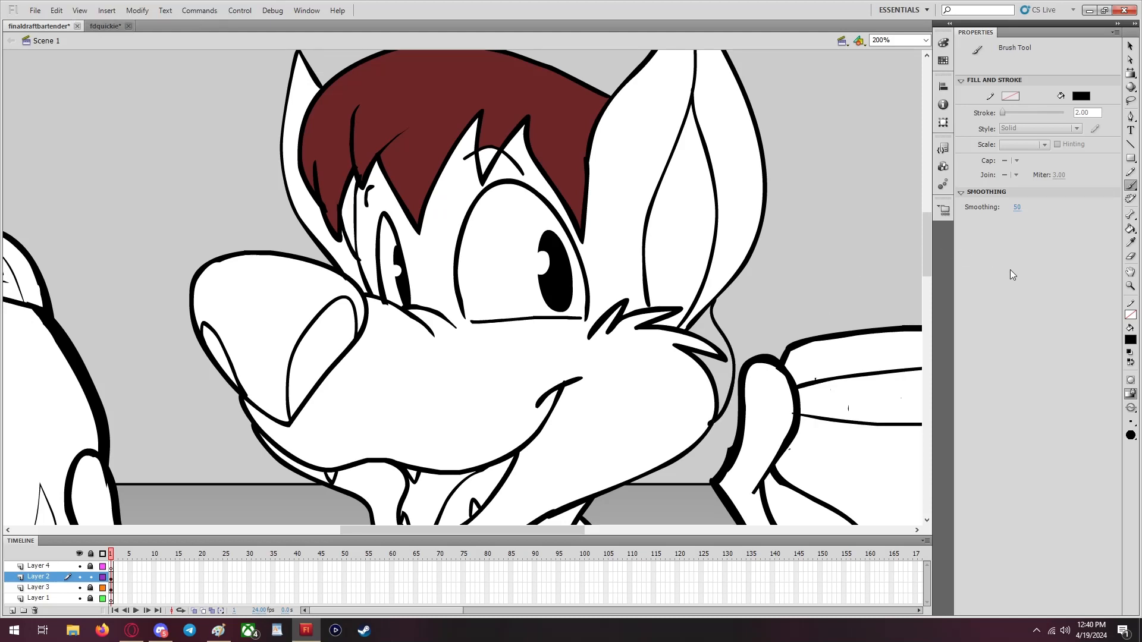
left_click(1131, 242)
left_click(575, 135)
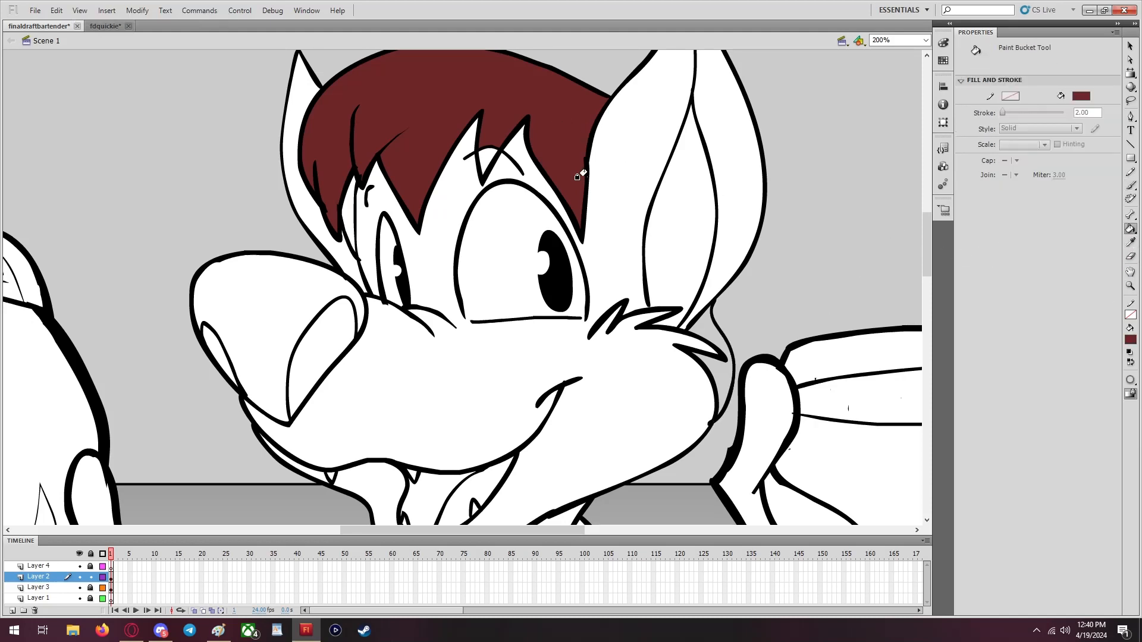
left_click(722, 370)
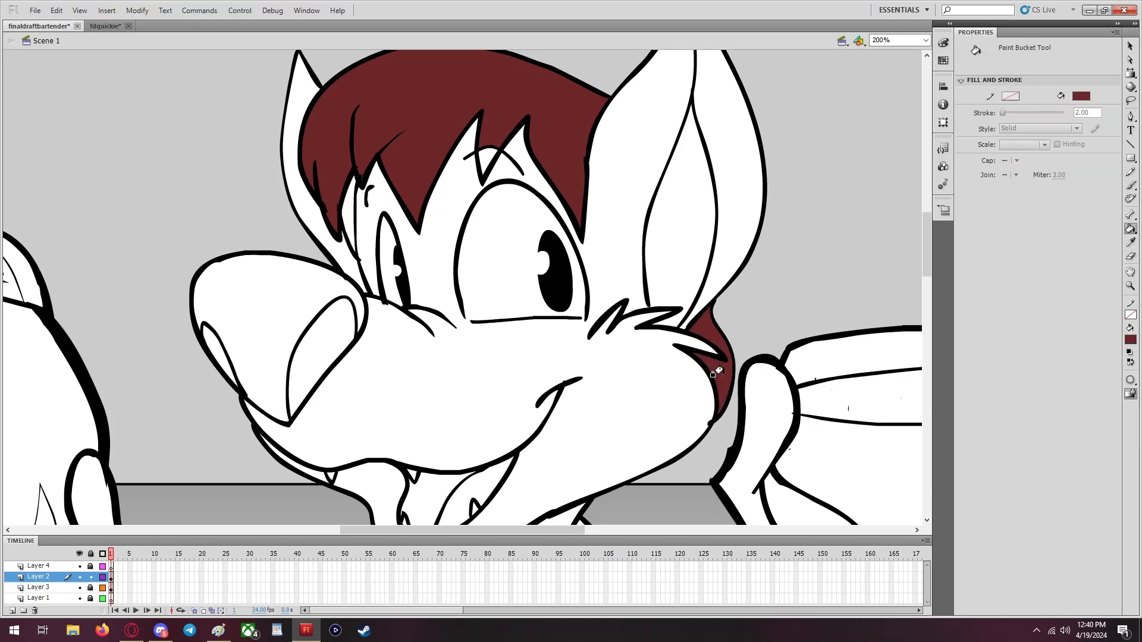
left_click(484, 157)
left_click(57, 10)
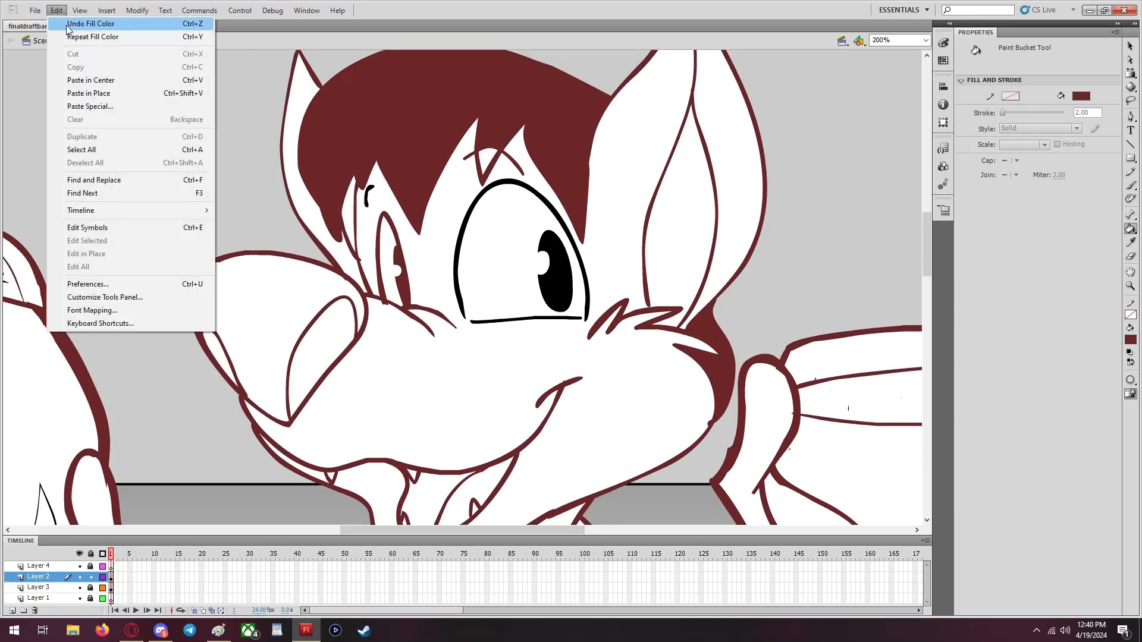
left_click(77, 21)
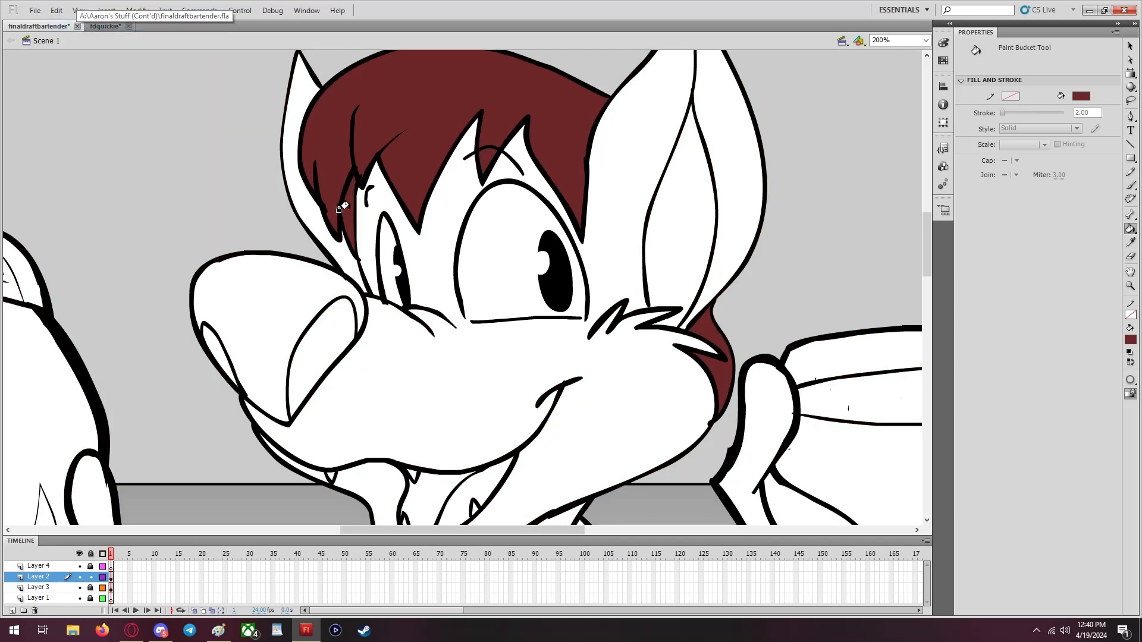
Sample the white of the bartender's face and set up the Brush tool with it for line touch-ups
left_click(1129, 242)
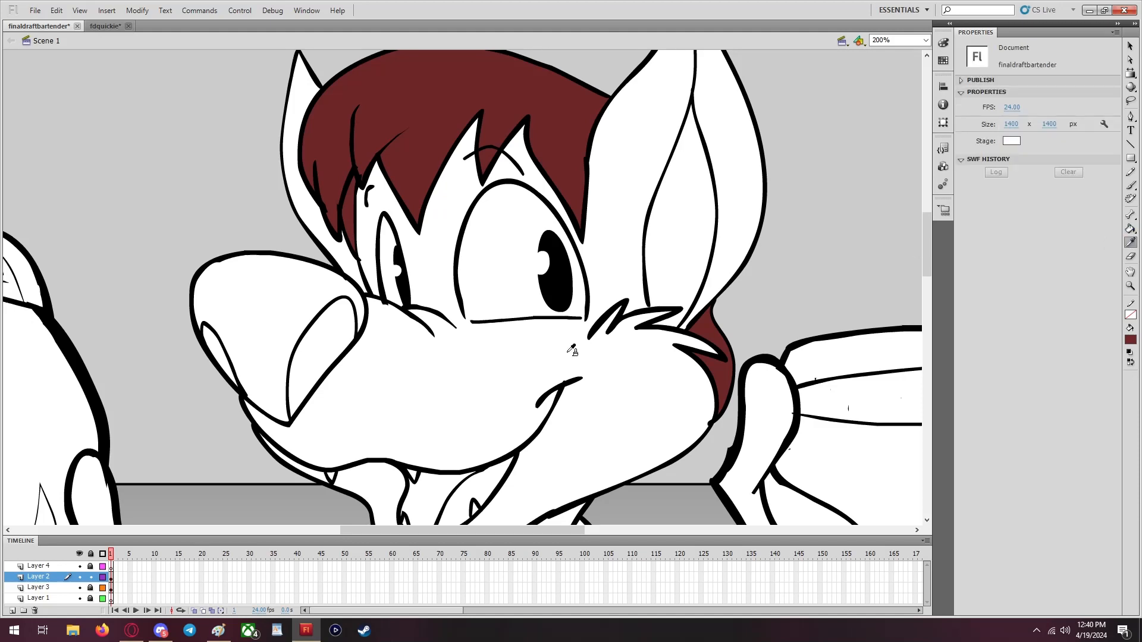
left_click(505, 379)
left_click(1130, 185)
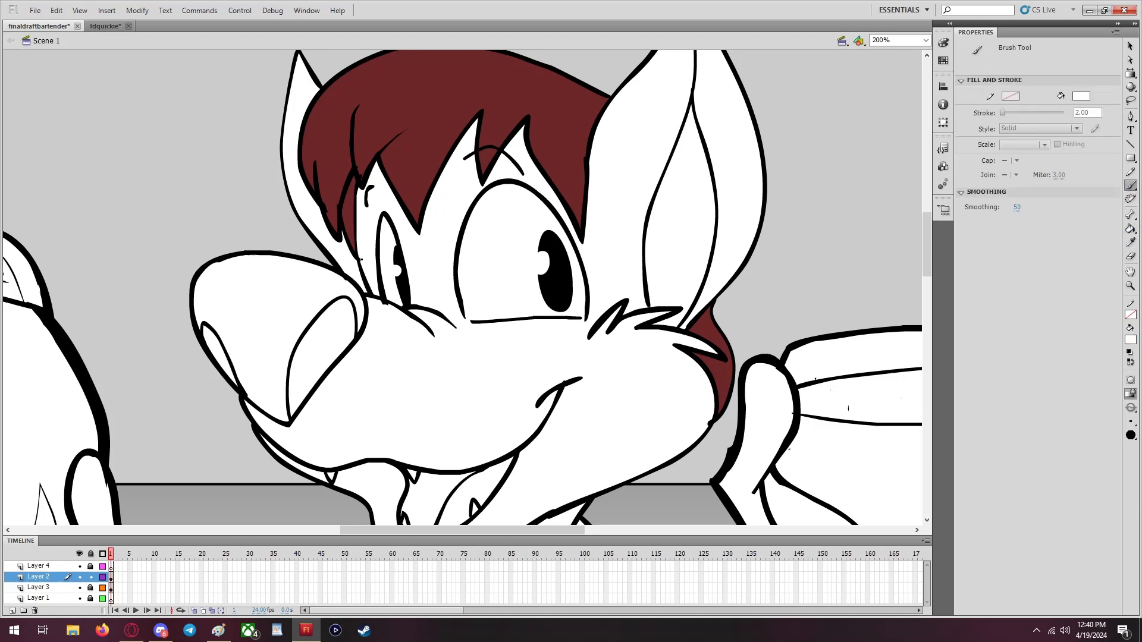
Sample the dark red mouth interior from the fdquickie document and fill the bartender's mouth interior with it in finaldraftbartender
scroll(390, 259, "down", 3)
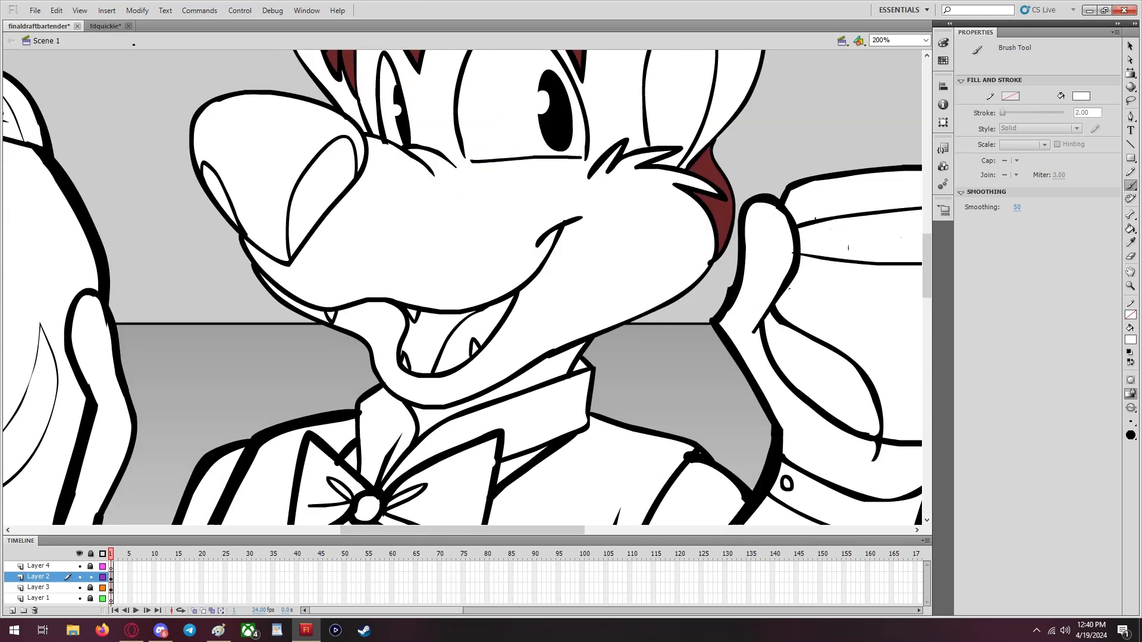
left_click(106, 26)
left_click(1129, 242)
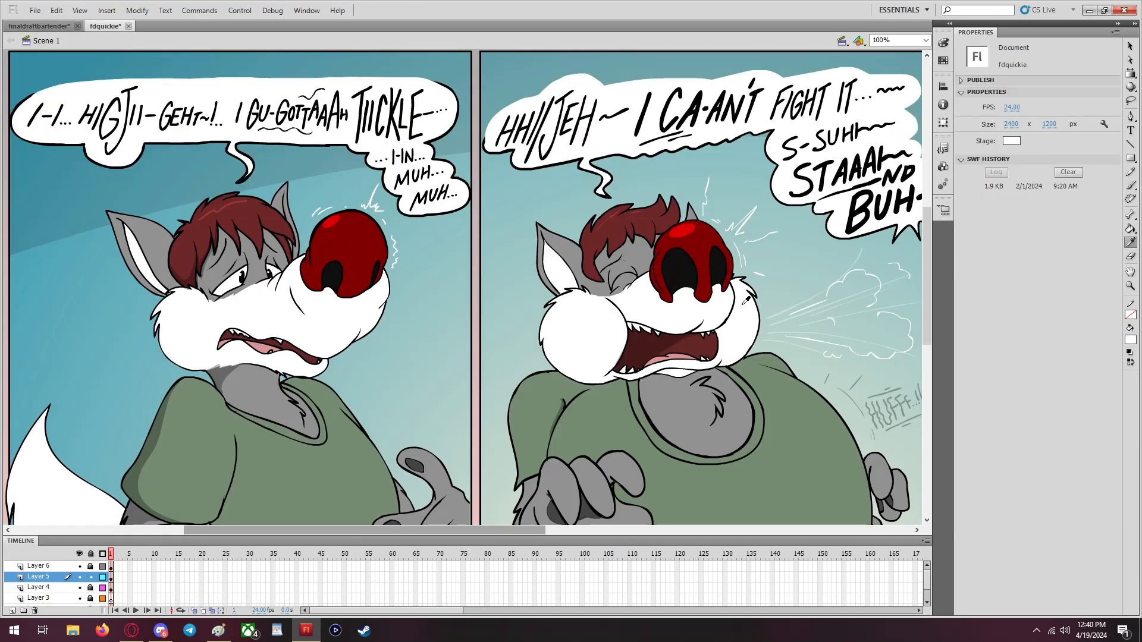
left_click(700, 338)
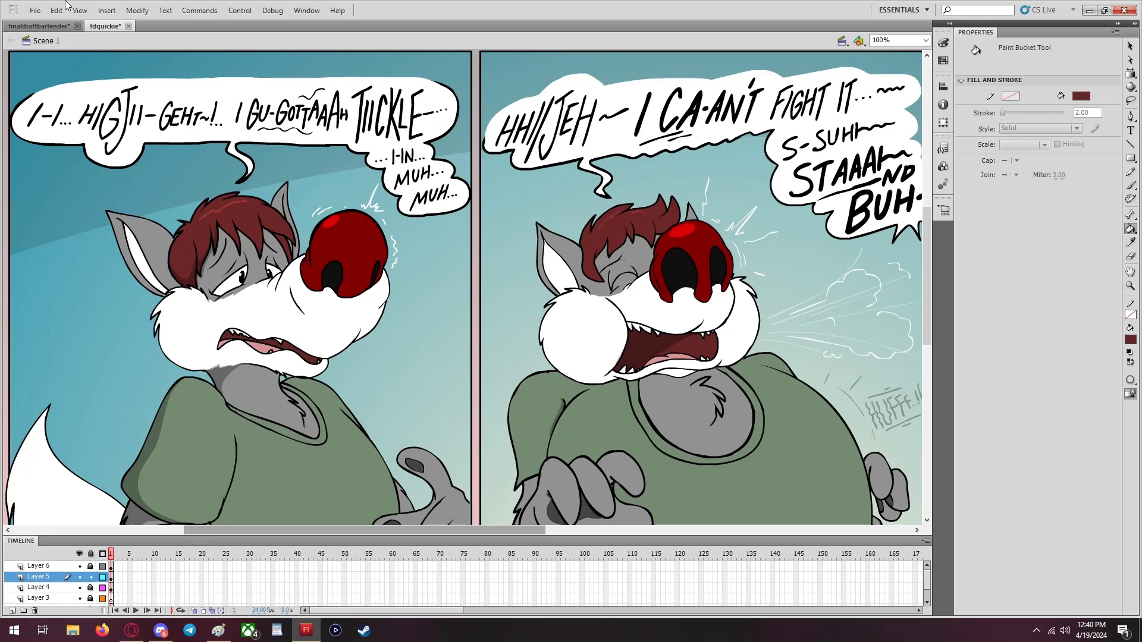
left_click(39, 27)
left_click(424, 328)
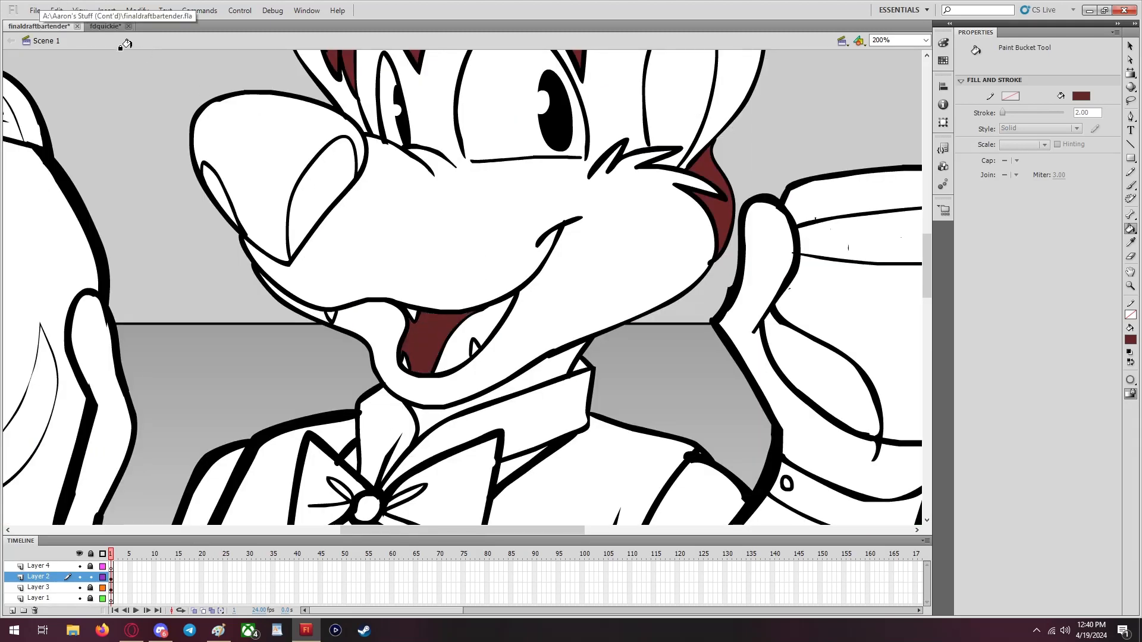
Sample the pink tongue colour from the fdquickie document and fill the bartender's tongue with it
left_click(103, 27)
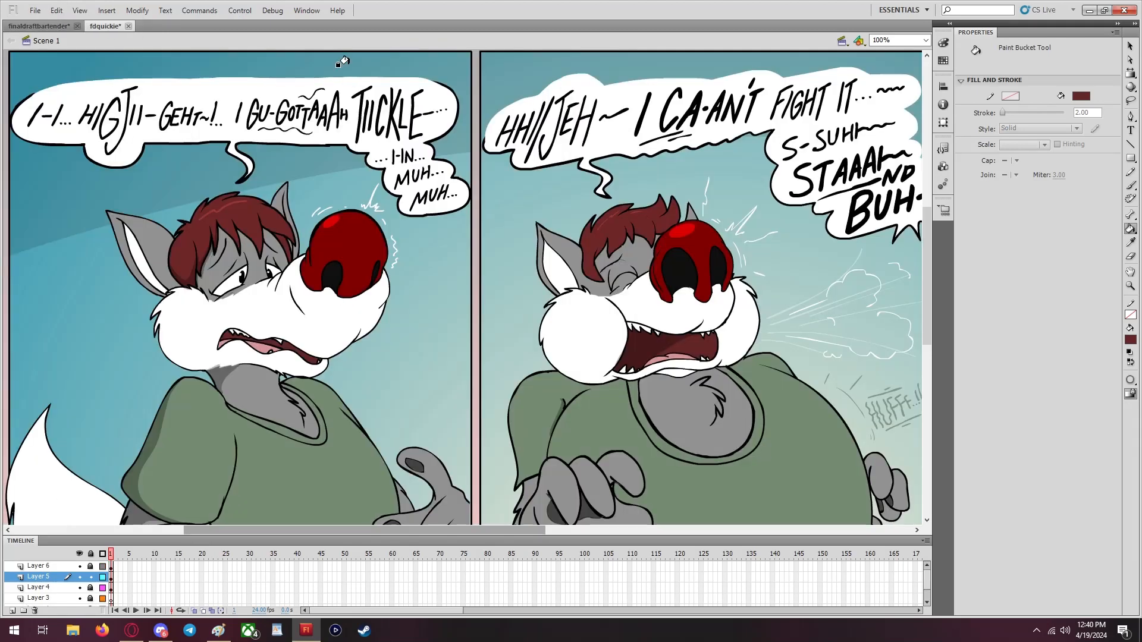
left_click(1130, 242)
left_click(662, 355)
left_click(39, 26)
left_click(472, 321)
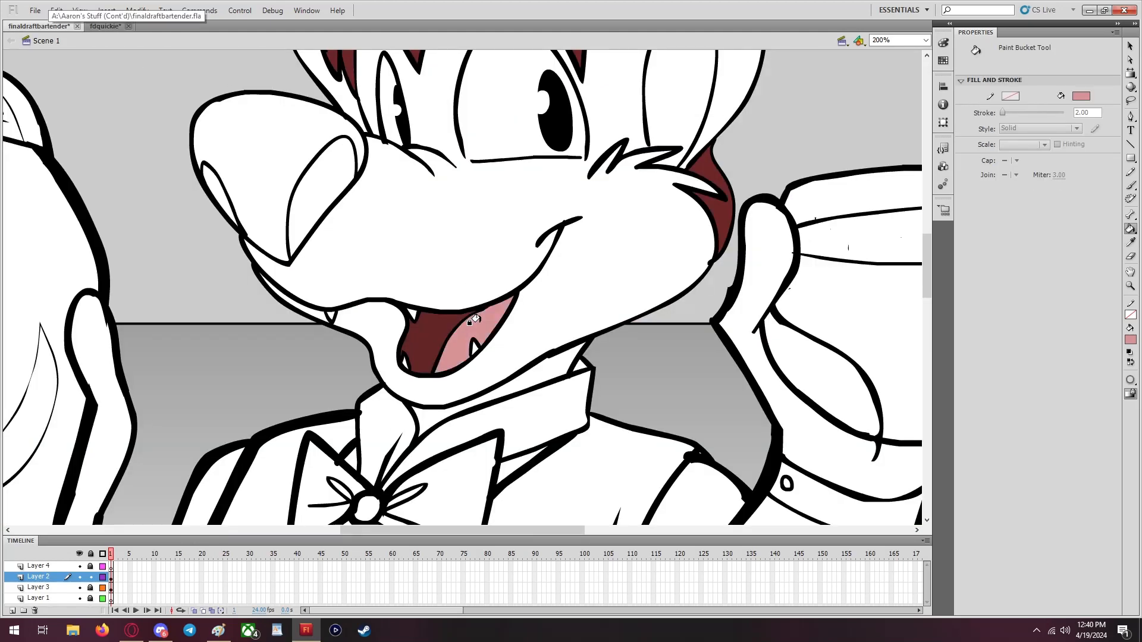
Sample the deep red nose colour from the fdquickie document and fill the bartender's nose with it
left_click(92, 24)
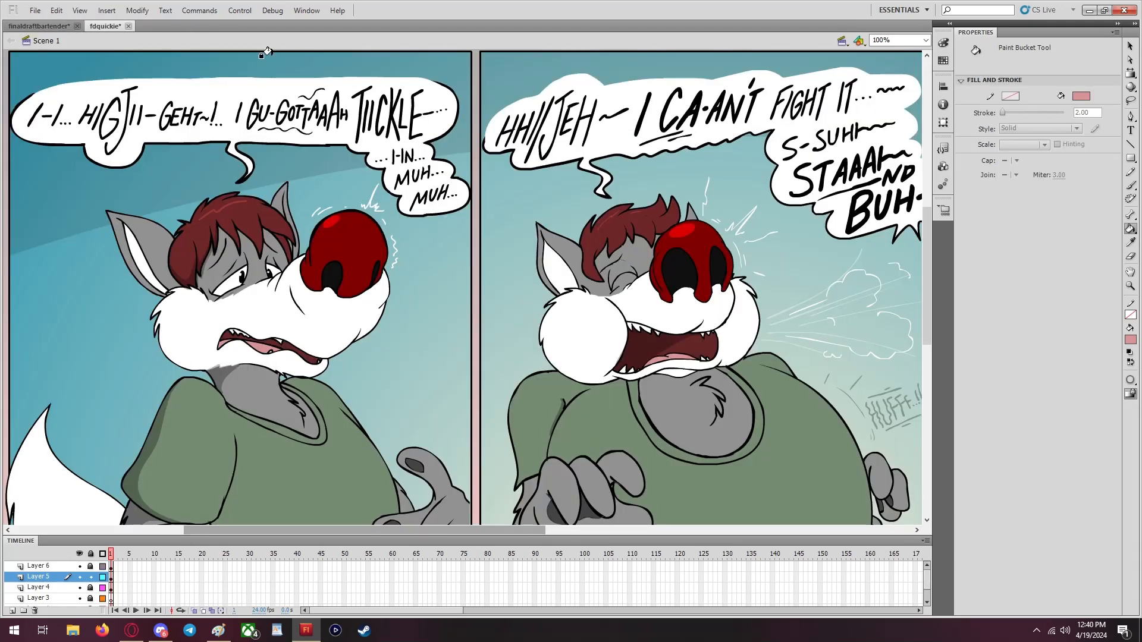
left_click(1130, 242)
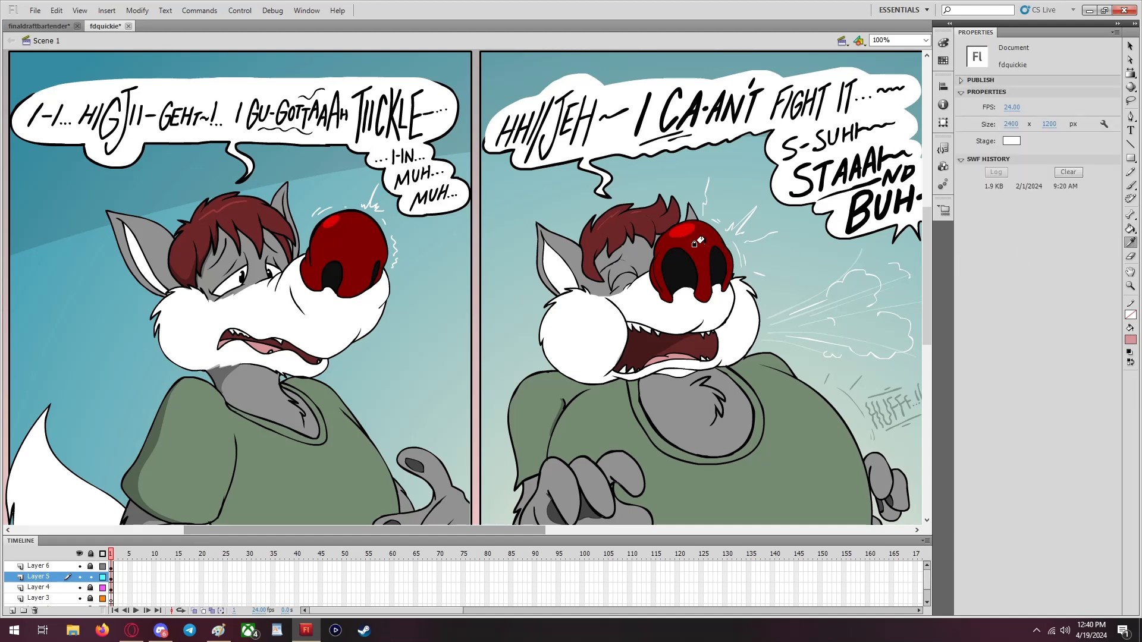
left_click(697, 239)
left_click(39, 26)
left_click(283, 134)
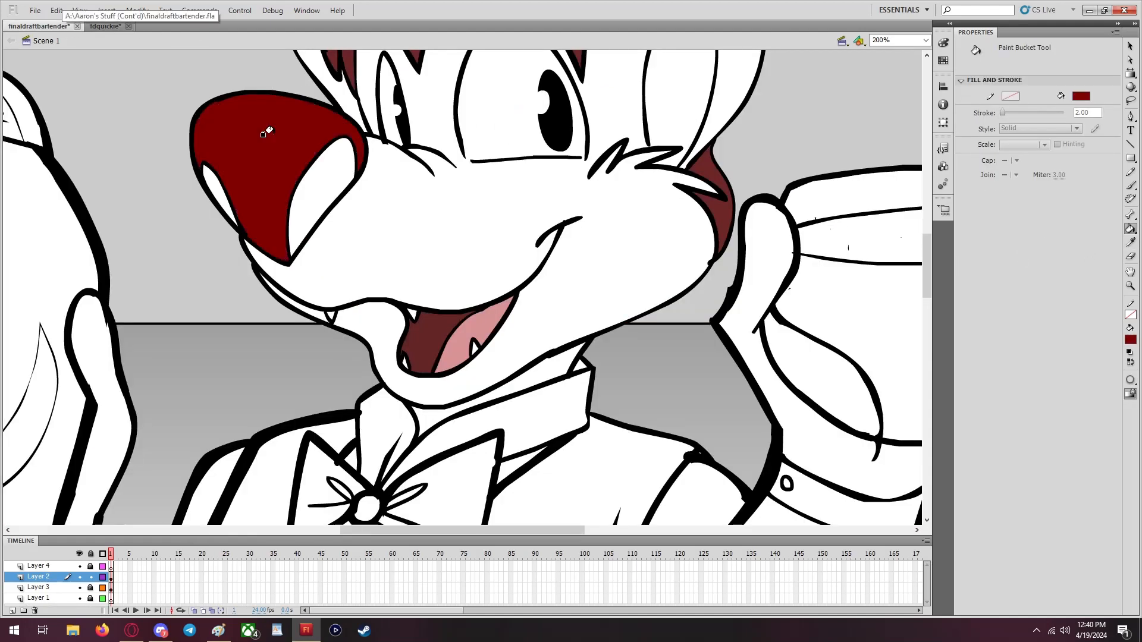
Sample the near-black nostril colour from the fdquickie document and fill both of the bartender's nostrils with it
left_click(101, 26)
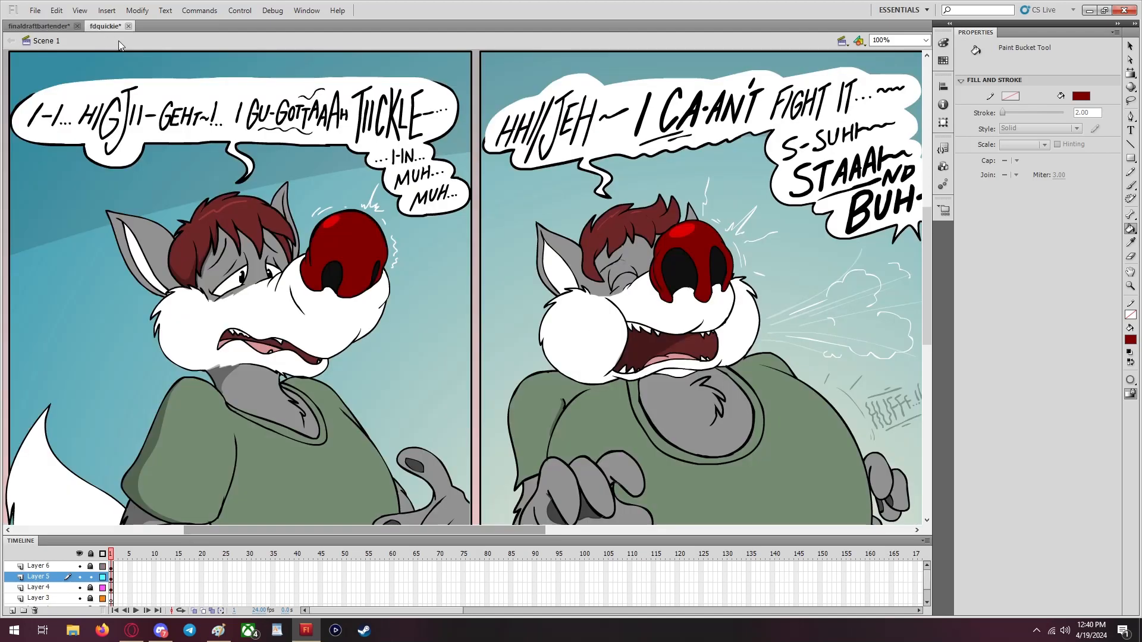
left_click(1130, 242)
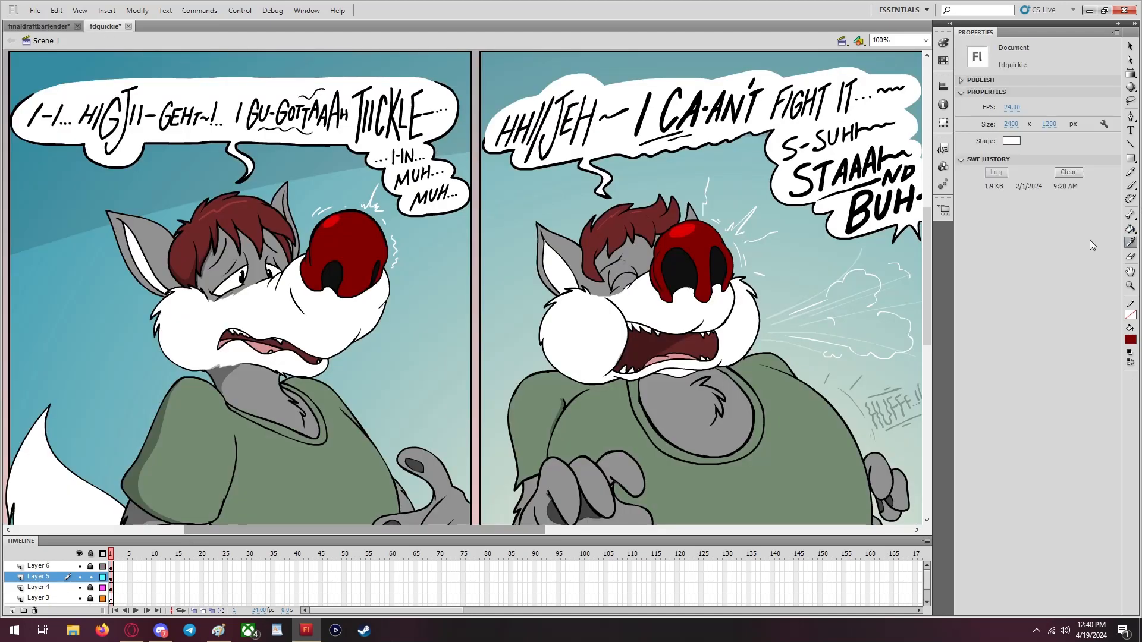
left_click(687, 272)
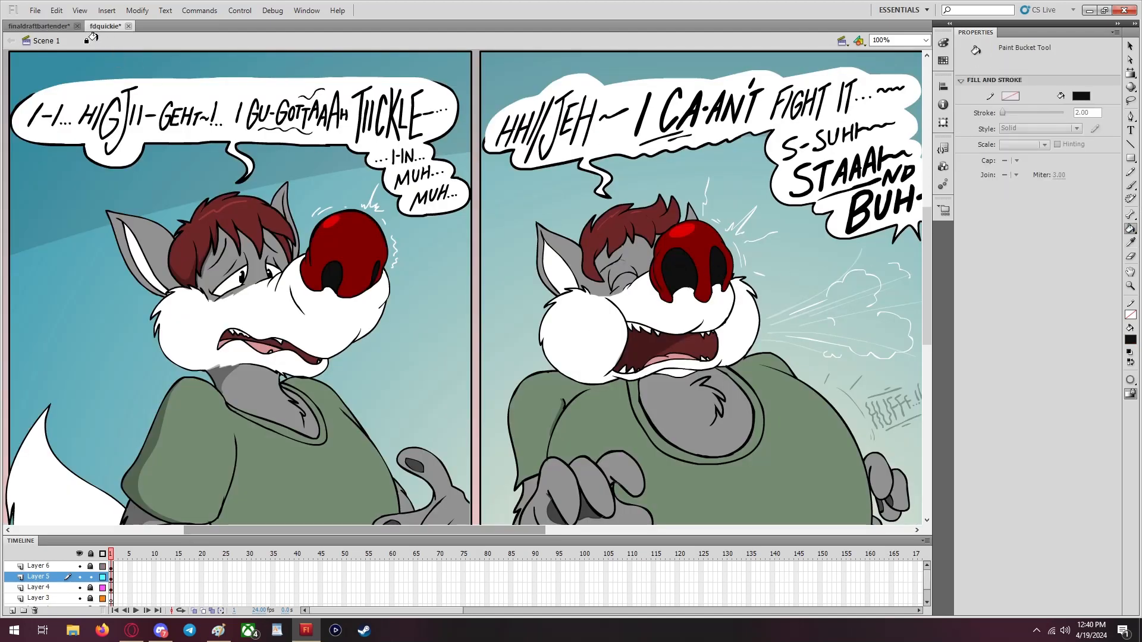
left_click(30, 26)
left_click(315, 186)
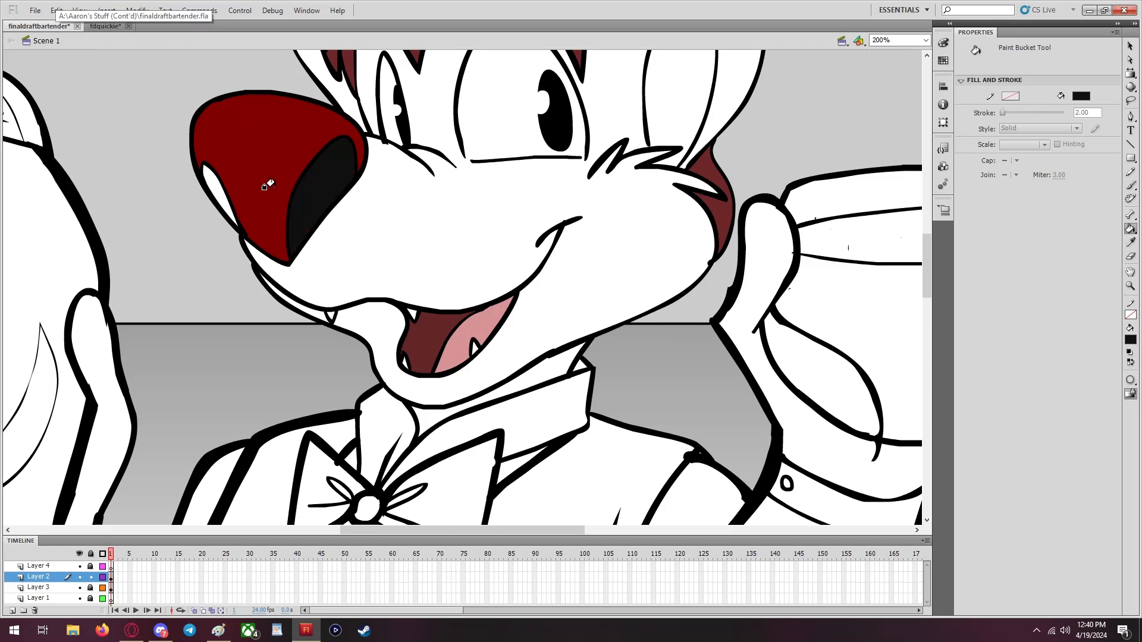
left_click(208, 177)
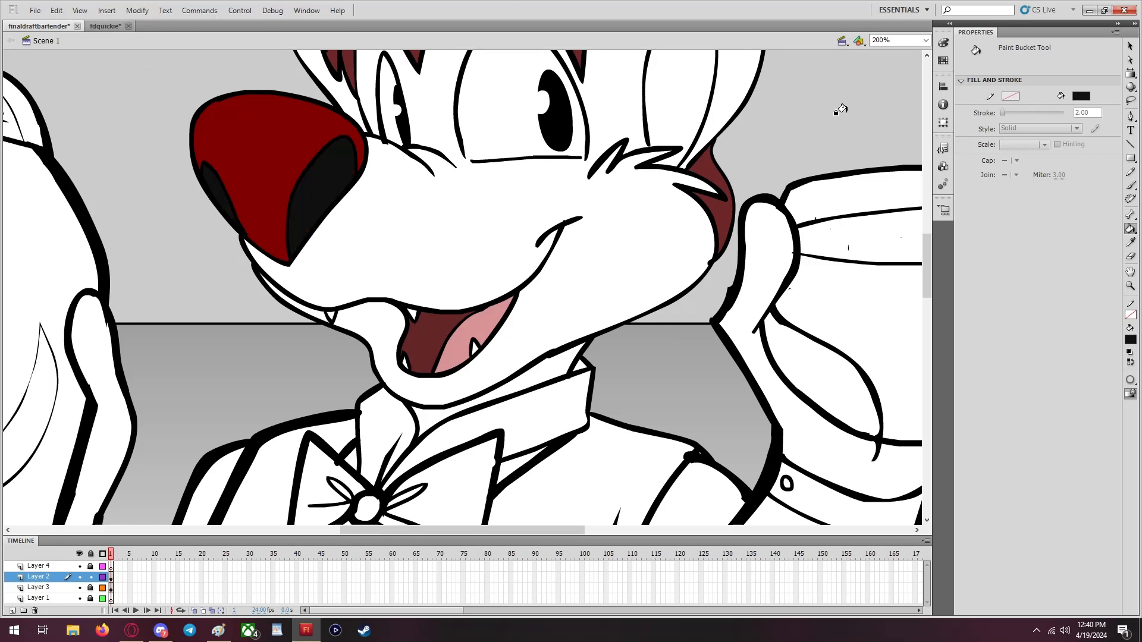
Sample the gray fur colour from fdquickie and brush a gray boundary beneath the bartender's large eye, closing the gaps at its corners
left_click(1131, 242)
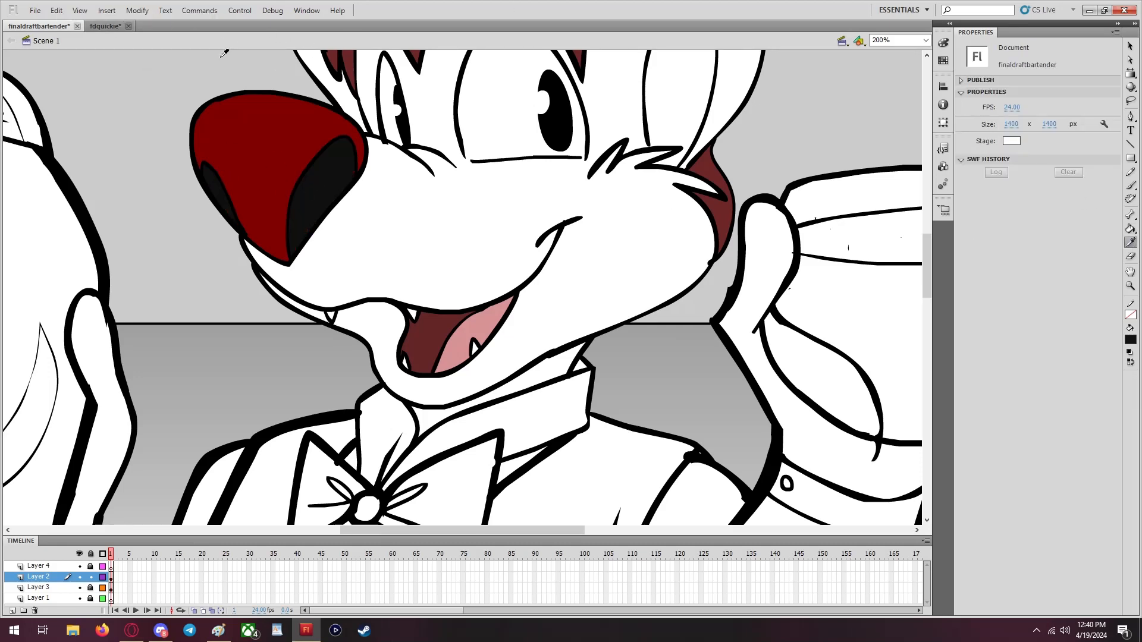
left_click(99, 26)
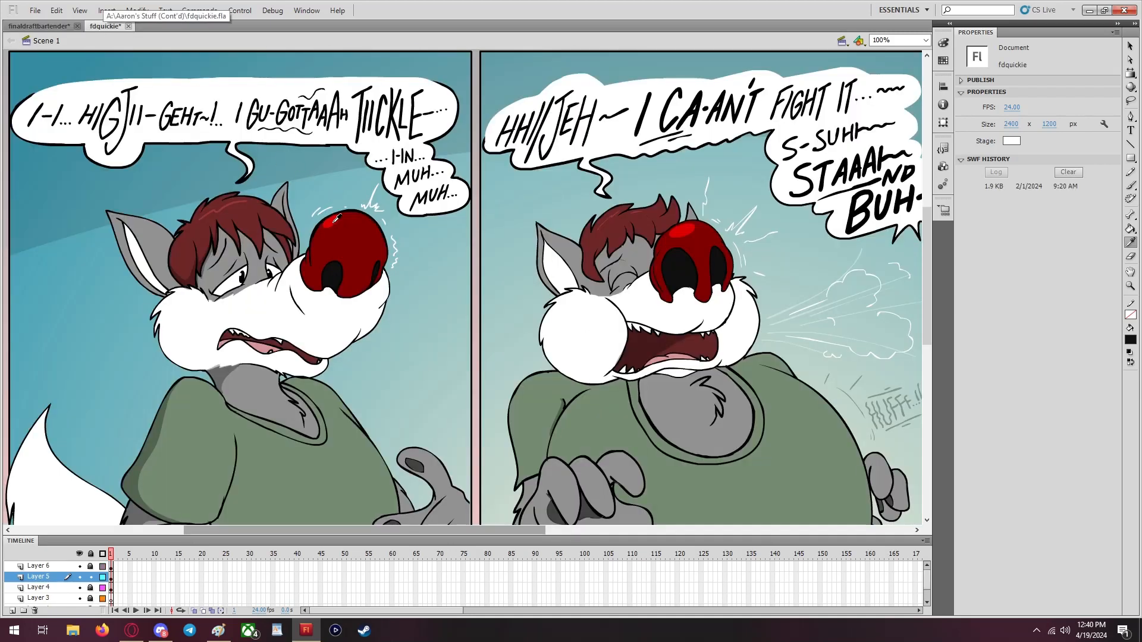
left_click(266, 256)
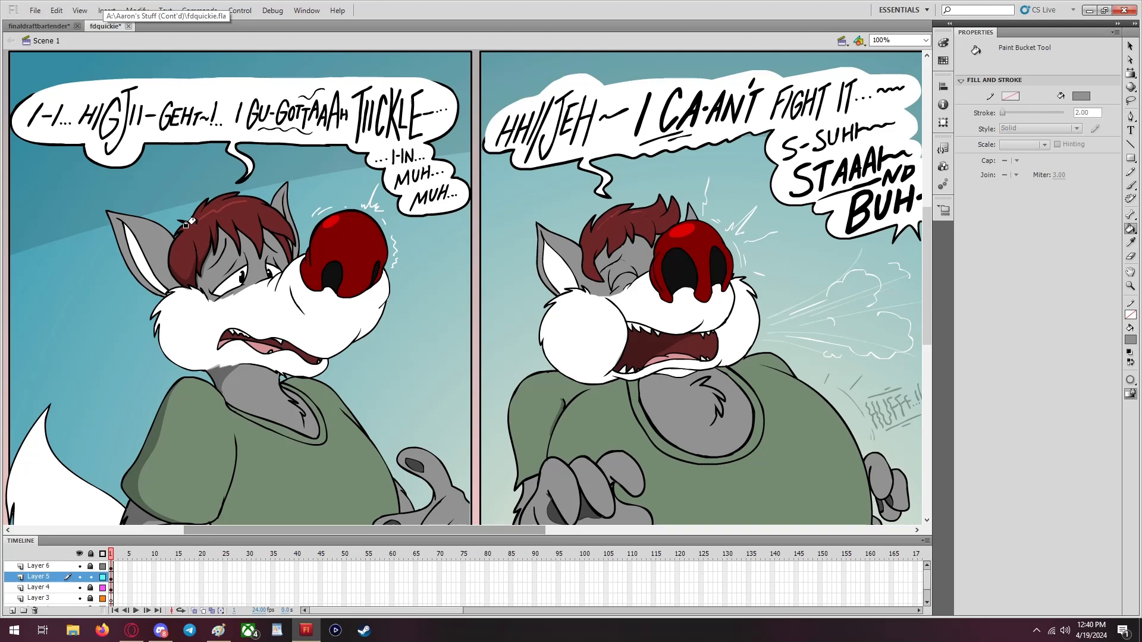
left_click(35, 26)
scroll(437, 70, "up", 3)
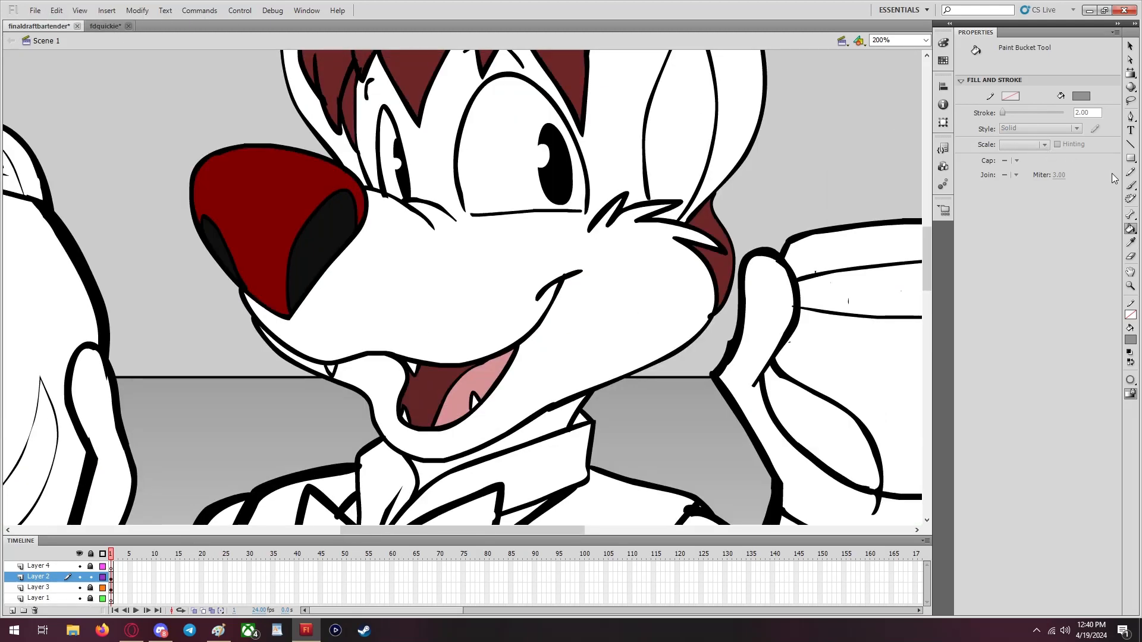
left_click(1130, 185)
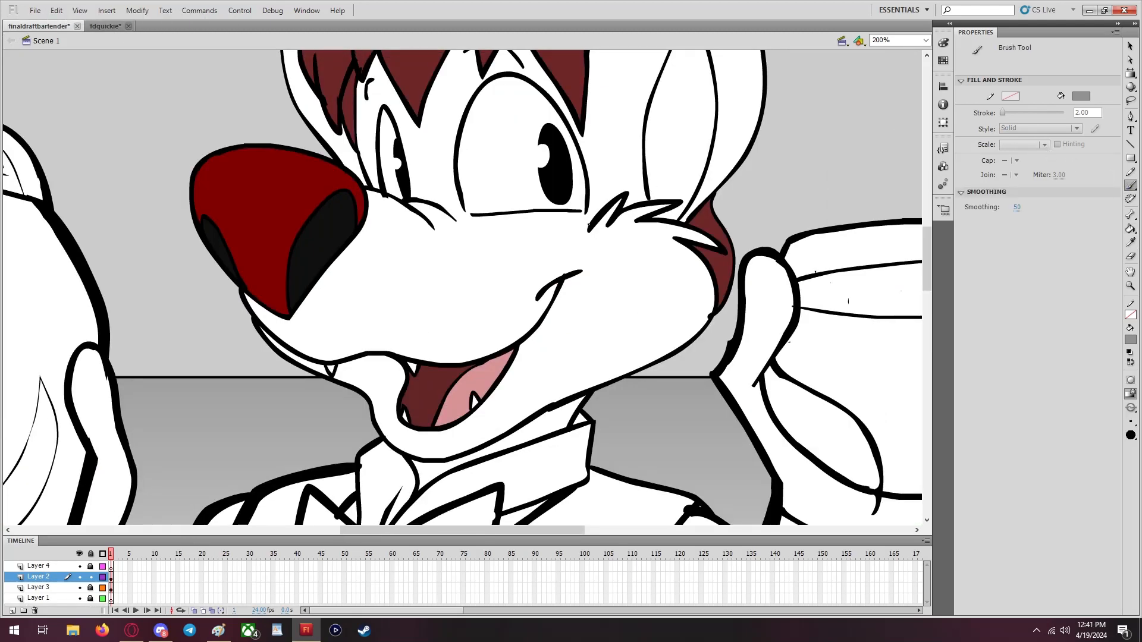
left_click_drag(577, 225, 457, 222)
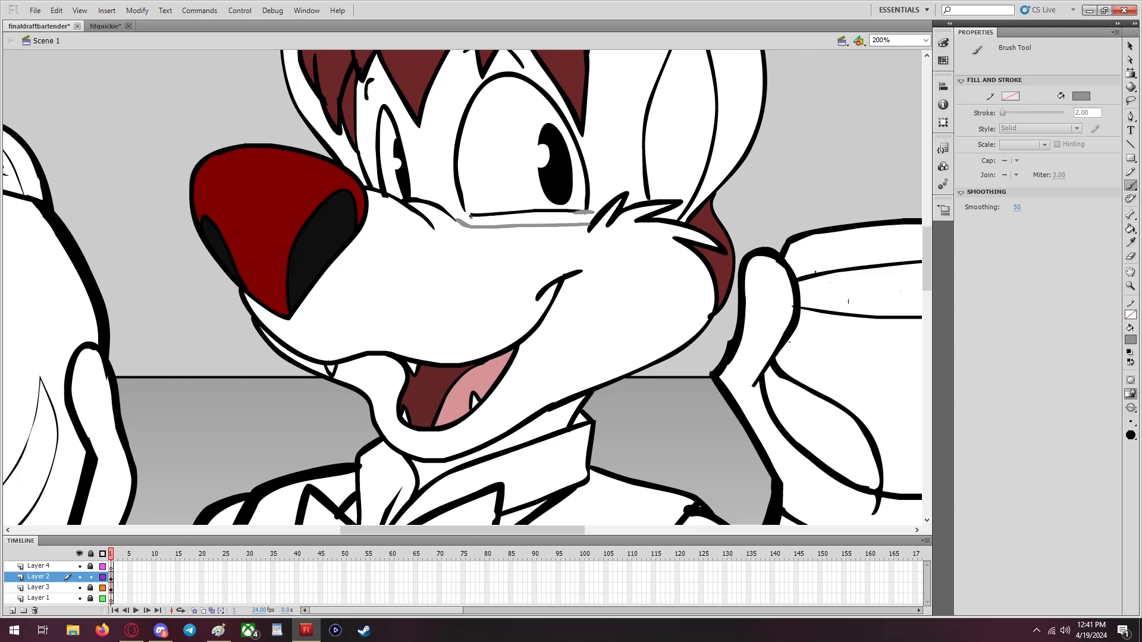
left_click_drag(452, 197, 471, 217)
Fill the bartender's upper face and both ears with the sampled gray fur colour
scroll(526, 176, "up", 6)
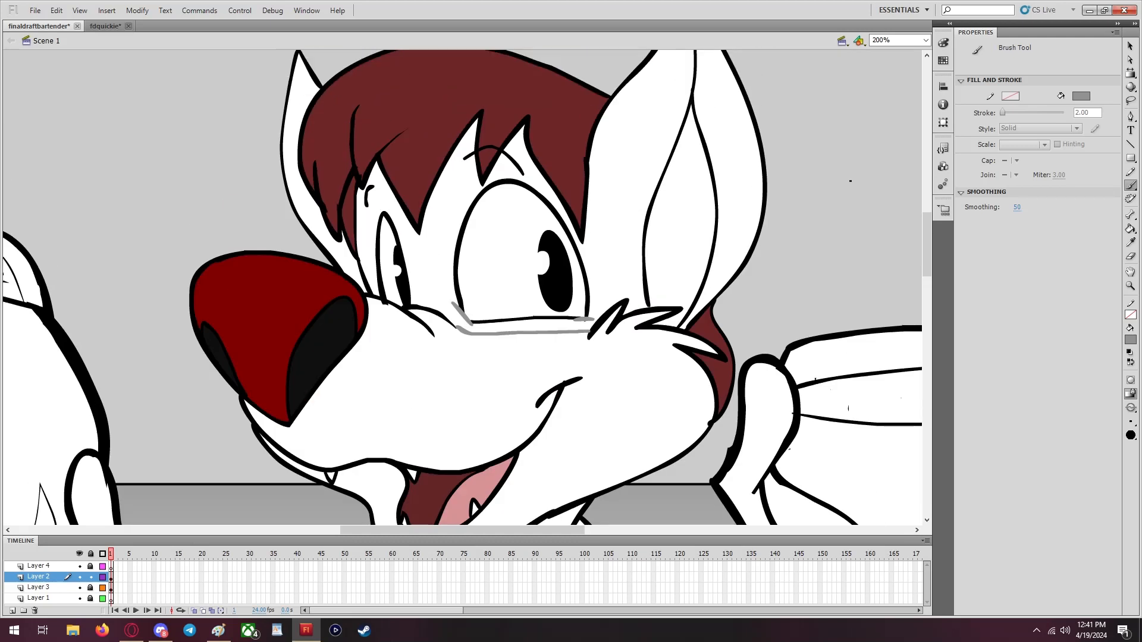
left_click(1130, 229)
left_click(617, 233)
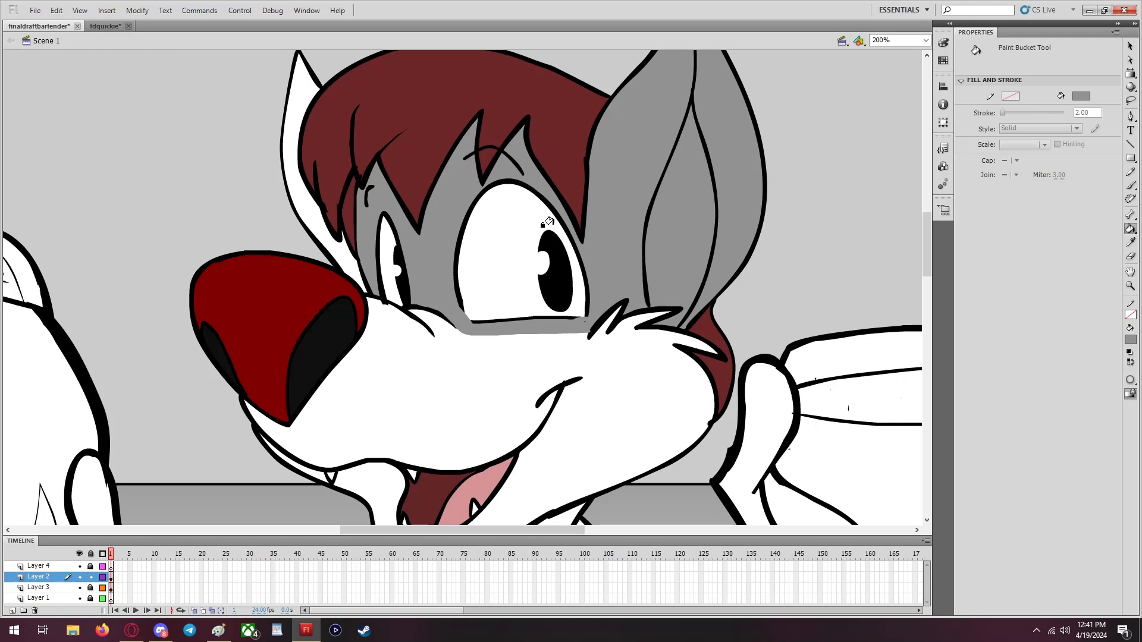
left_click(318, 228)
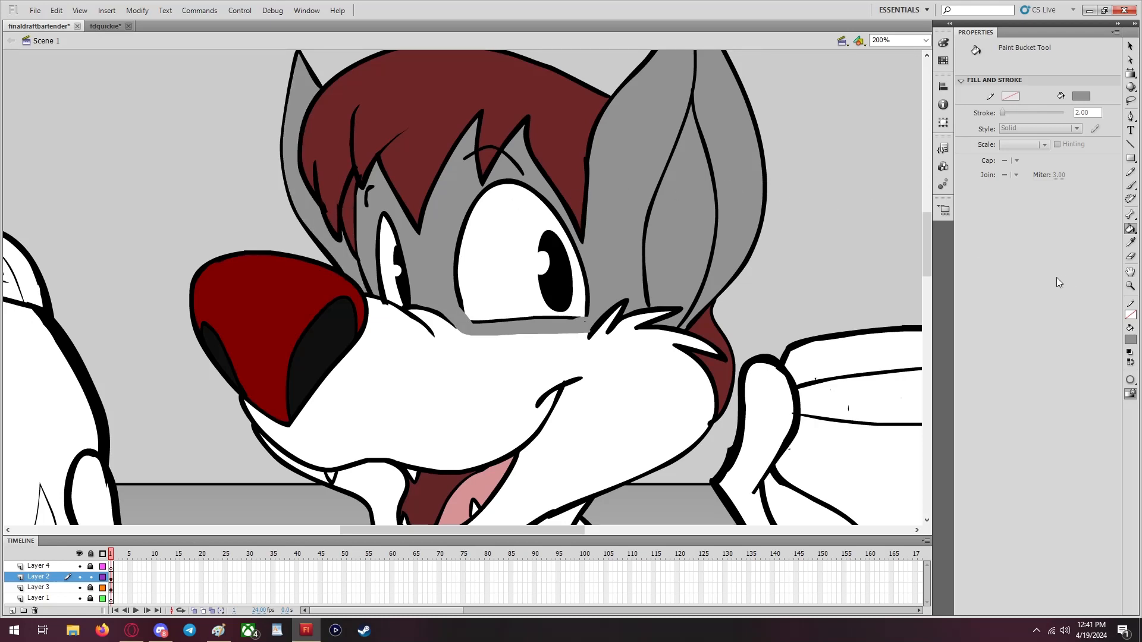
Sample the white of the cheek and fill the inside of the large ear with it
left_click(1130, 242)
left_click(658, 363)
left_click(1130, 392)
left_click(1106, 397)
left_click(685, 252)
left_click(1128, 380)
left_click(1108, 383)
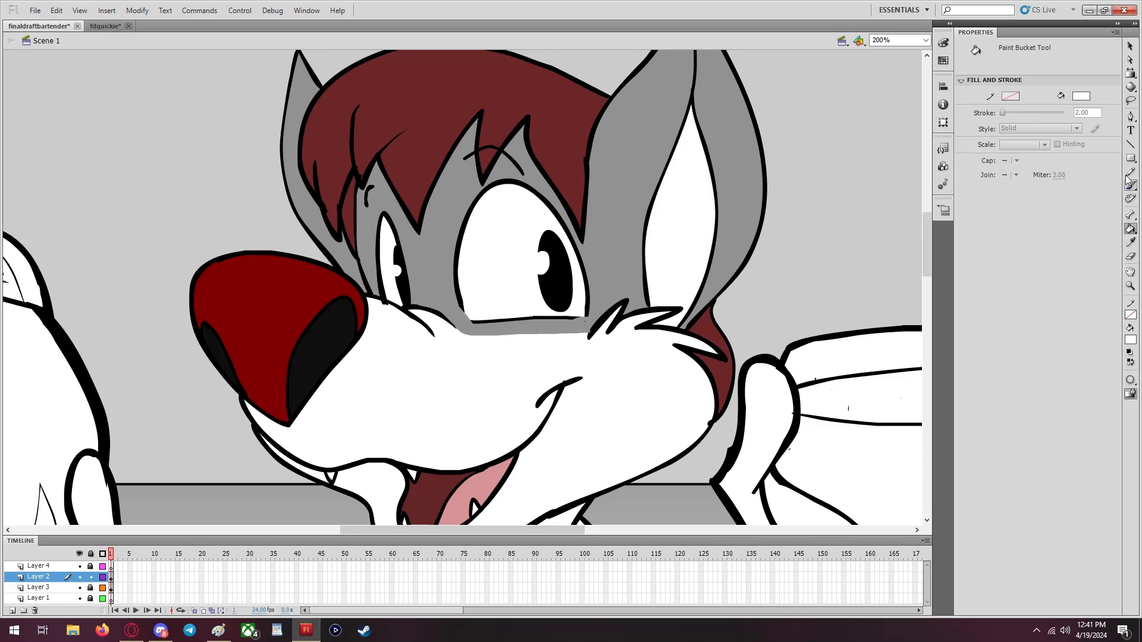
Sample the cheek's white for the Brush tool and paint over the smile crease's edges to thin the line
left_click(1130, 242)
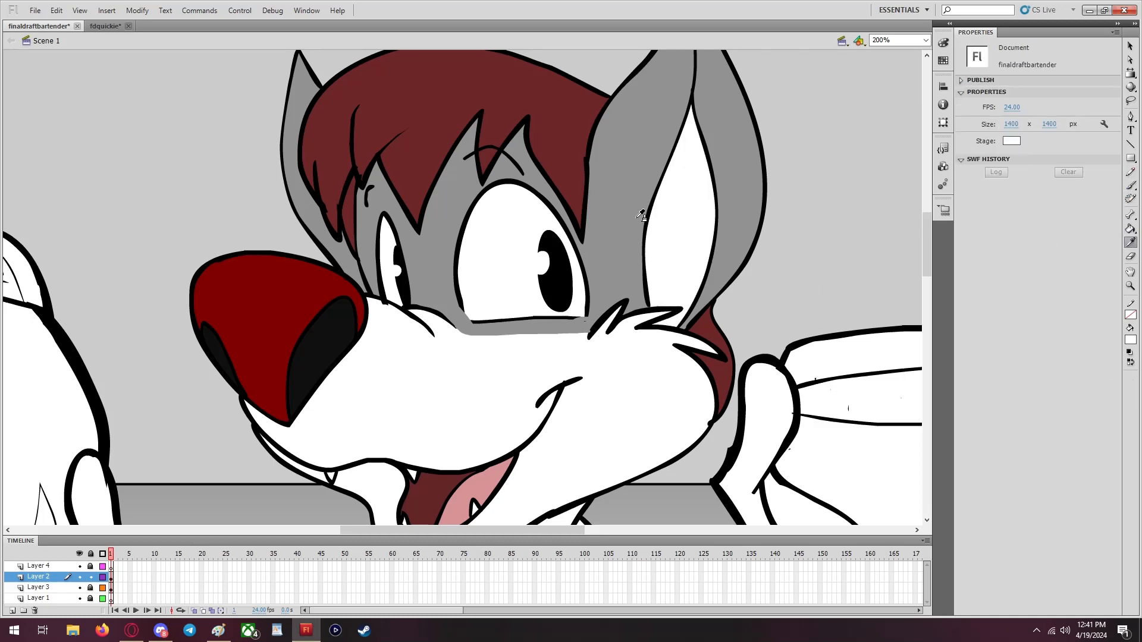
left_click(619, 237)
left_click(1130, 242)
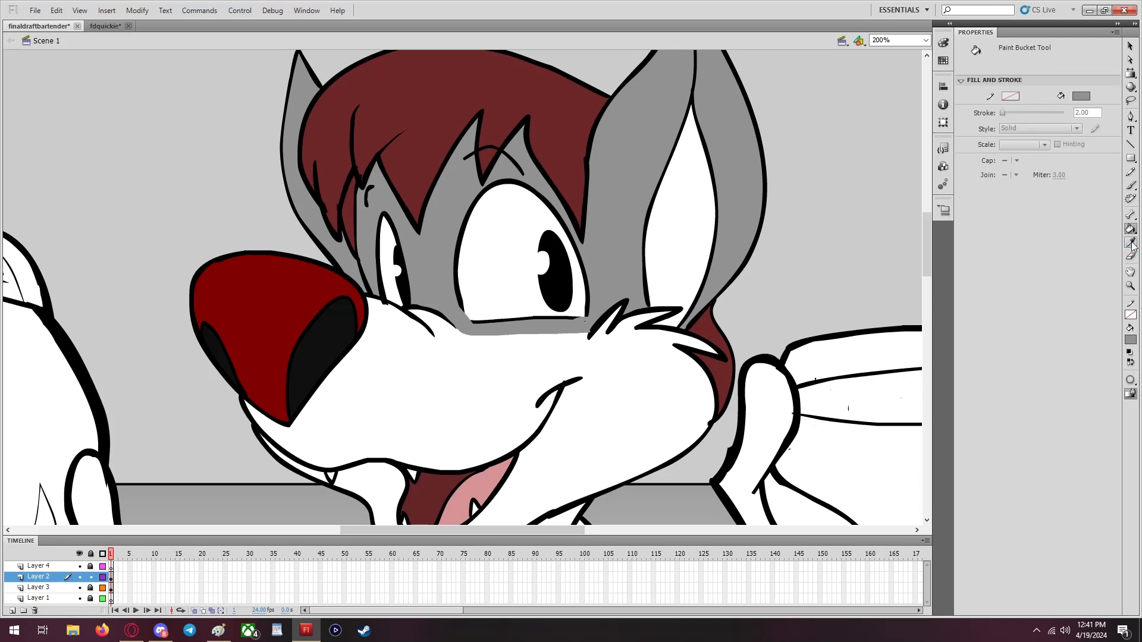
left_click(622, 348)
left_click(1130, 185)
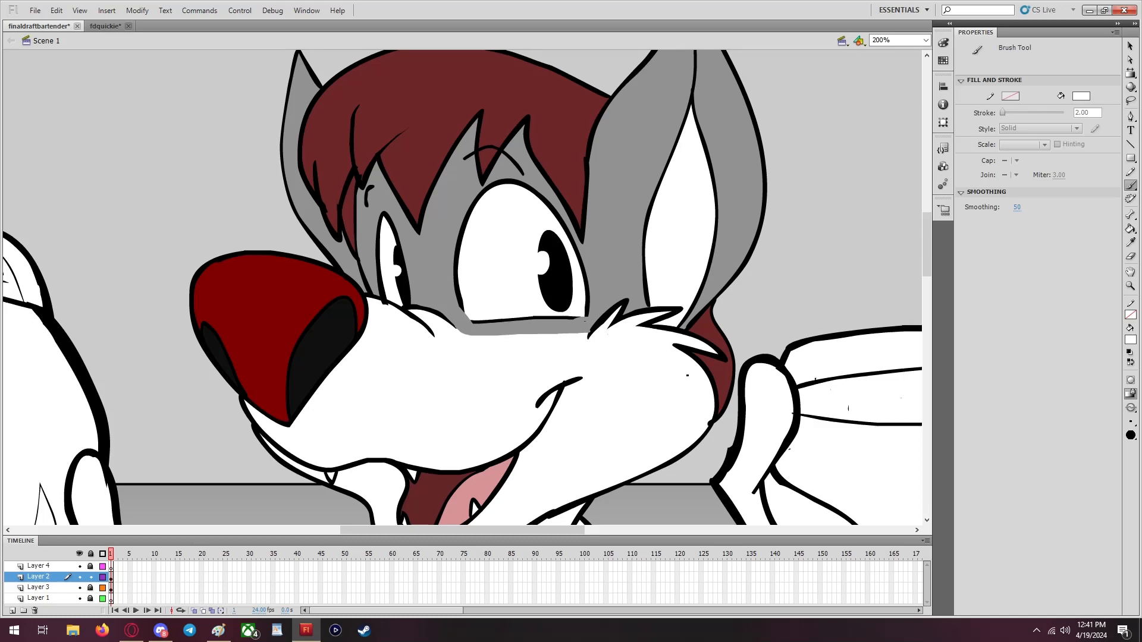
scroll(689, 356, "down", 3)
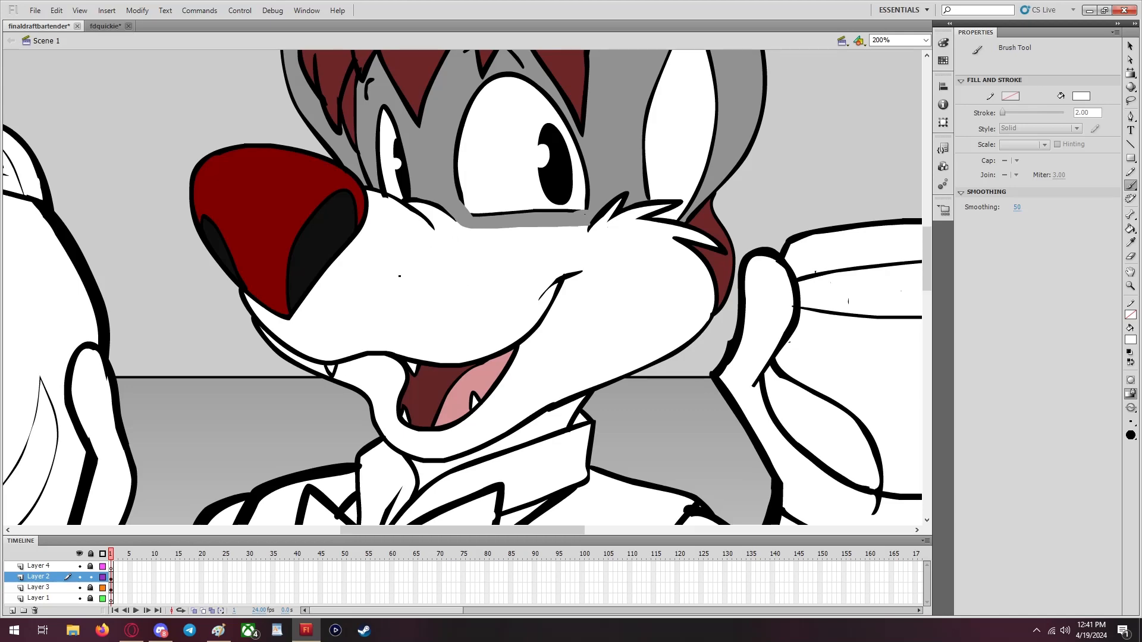
Choose a larger brush size and paint white over the jaw line above the collar to trim and taper it
scroll(399, 276, "down", 9)
scroll(400, 276, "up", 6)
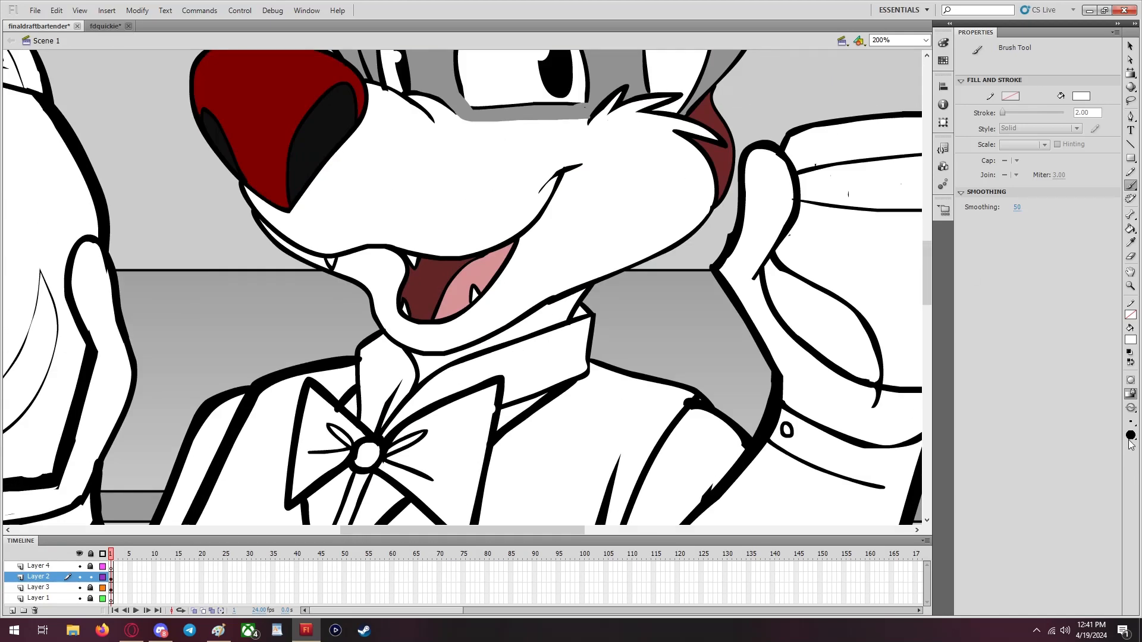
left_click(1131, 421)
left_click(1103, 478)
mouse_move(596, 270)
left_mouse_down()
mouse_move(537, 322)
mouse_move(576, 287)
mouse_move(553, 310)
left_mouse_up()
left_click_drag(586, 321, 550, 330)
scroll(568, 333, "down", 3)
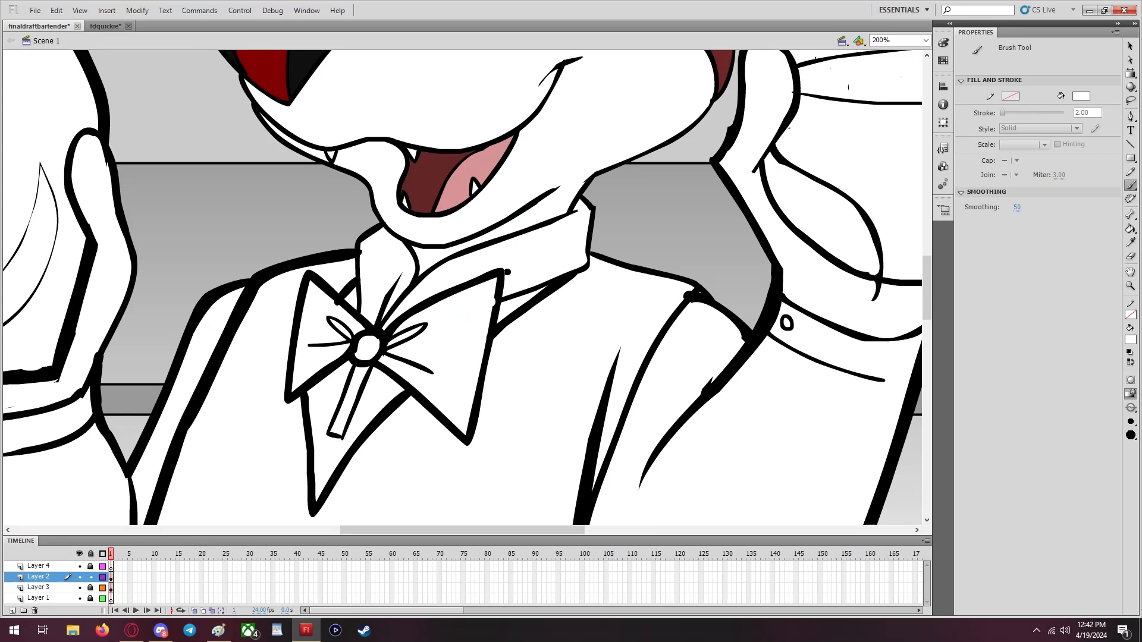
Set the brush colour to black and thicken the shirt collar's outer outlines on both sides of the neck
scroll(507, 271, "up", 2)
left_click(1130, 340)
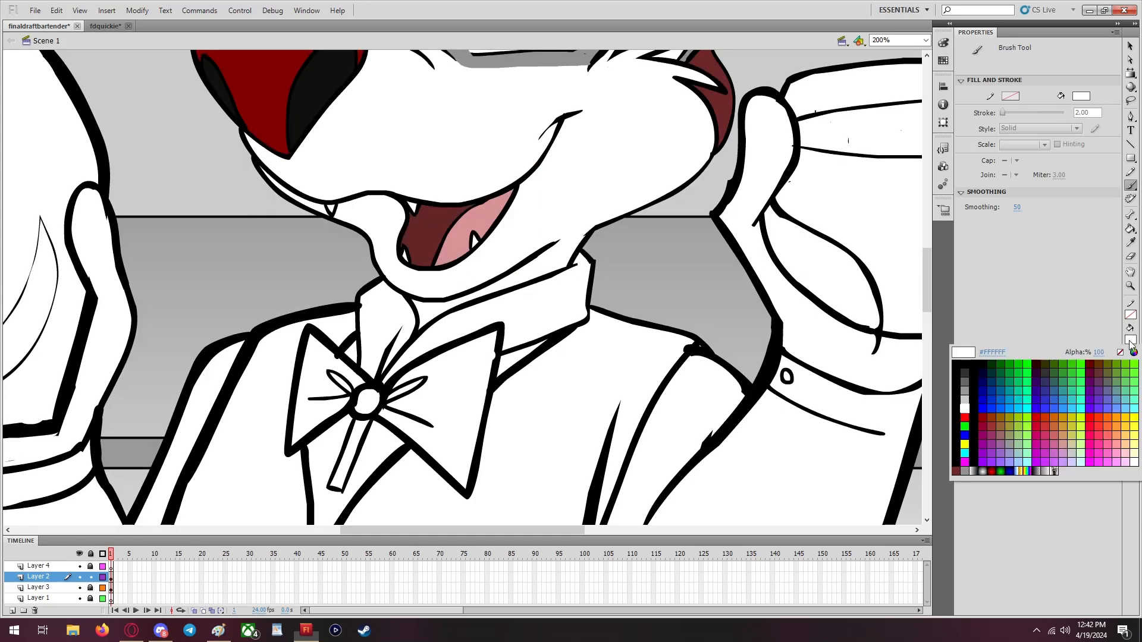
left_click(953, 368)
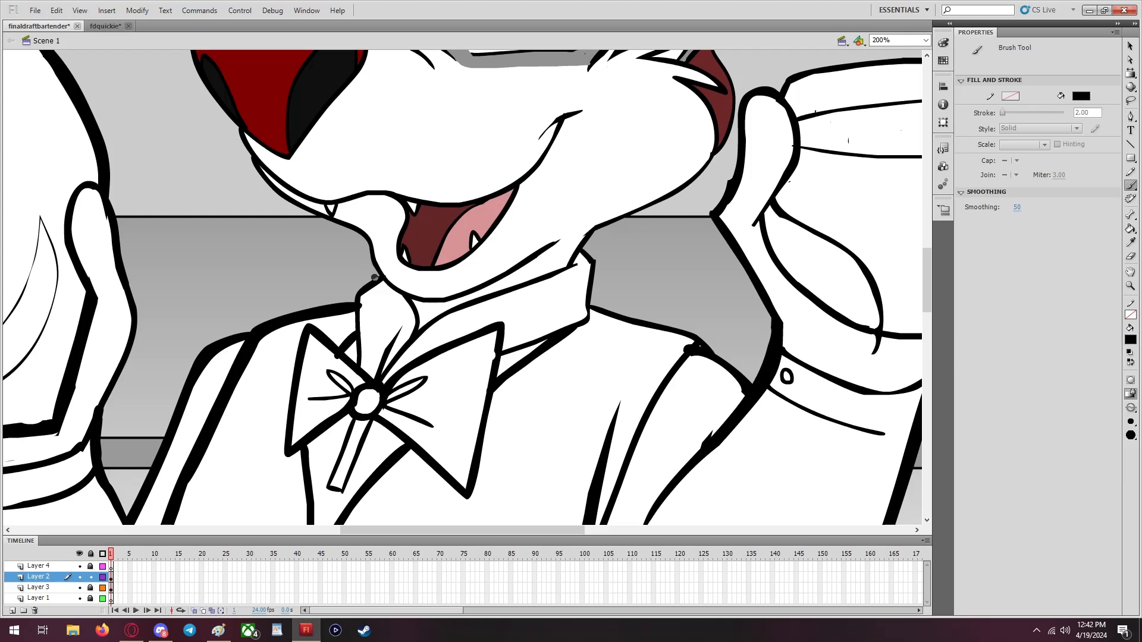
left_click_drag(376, 275, 354, 305)
mouse_move(582, 251)
left_mouse_down()
mouse_move(594, 269)
mouse_move(593, 312)
left_mouse_up()
scroll(755, 284, "up", 10)
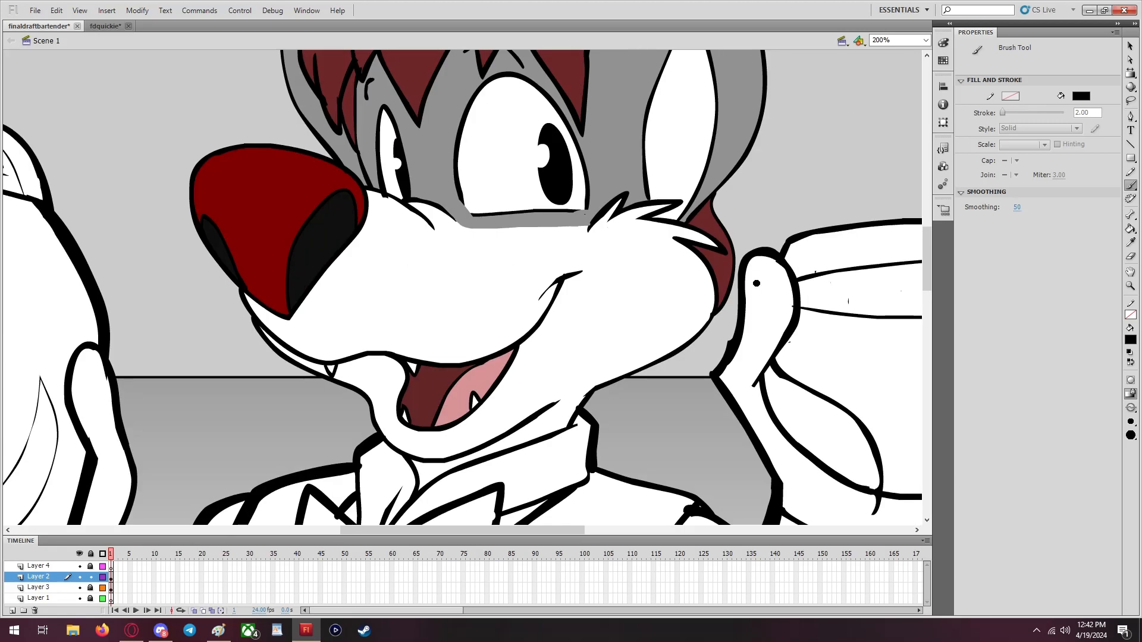
scroll(756, 284, "down", 11)
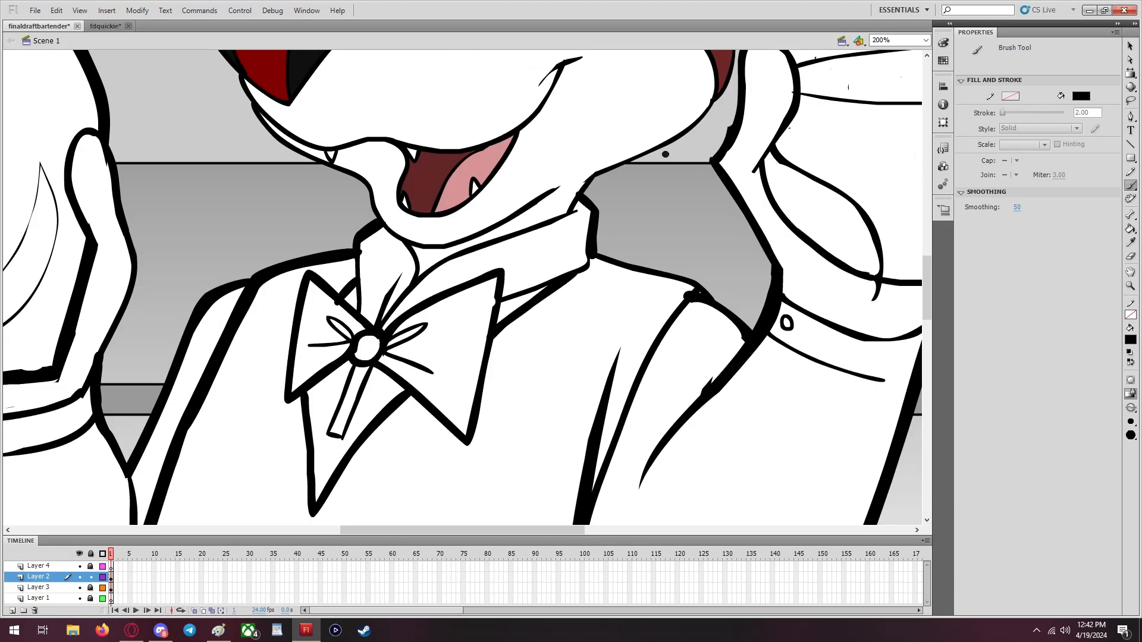
Mix a dark gray fill colour of RGB 63, 63, 63 and fill the bartender's vest with it
scroll(665, 154, "down", 8)
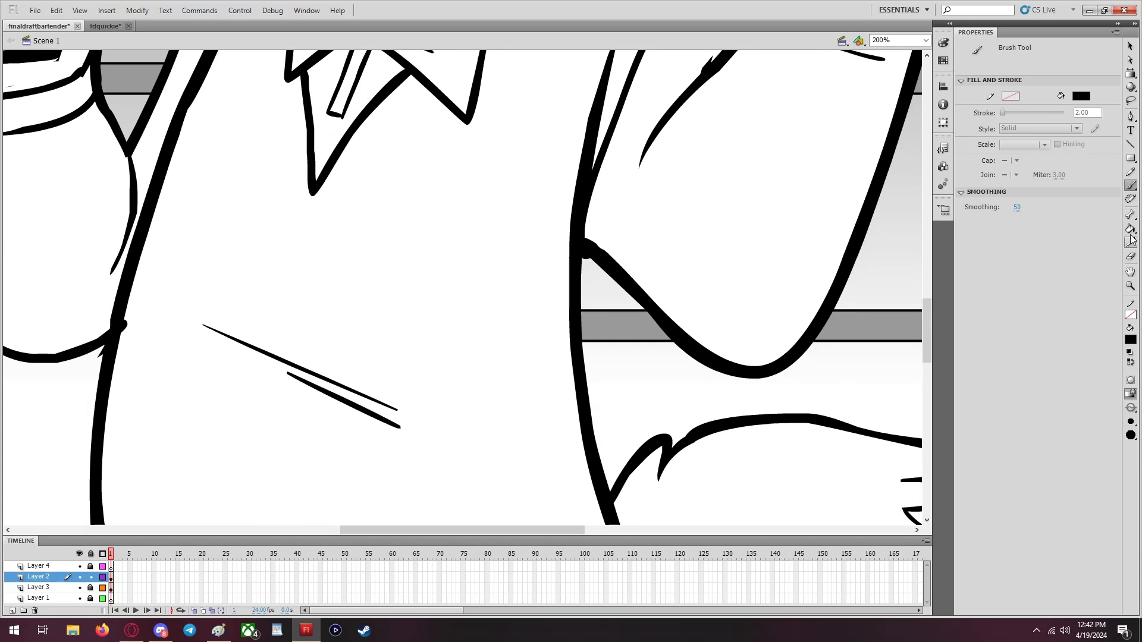
left_click(1130, 230)
left_click(1129, 339)
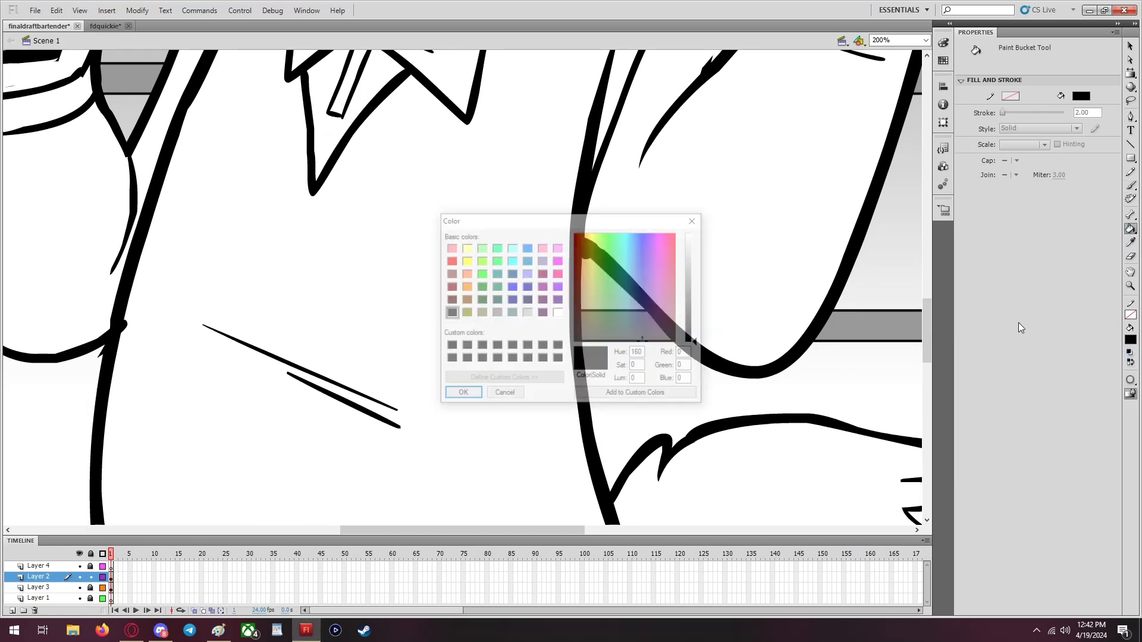
left_click(1133, 351)
left_click_drag(694, 333, 694, 315)
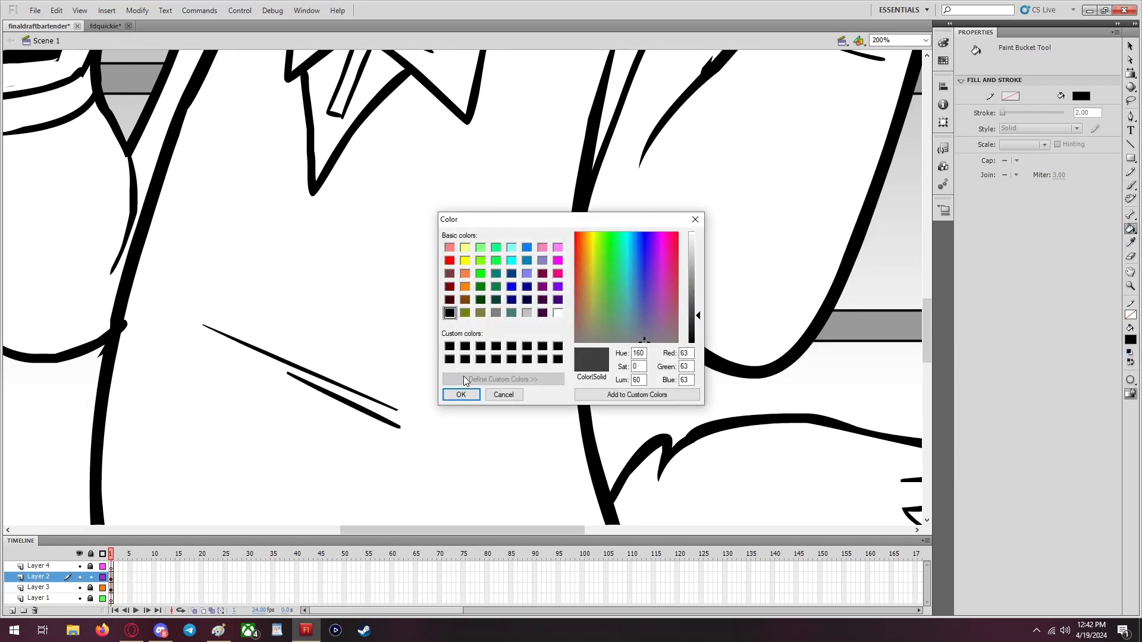
left_click(463, 394)
left_click(461, 287)
Sample the nose's dark red and fill the bow tie's two wings, fold loops and centre knot with it
scroll(506, 266, "up", 11)
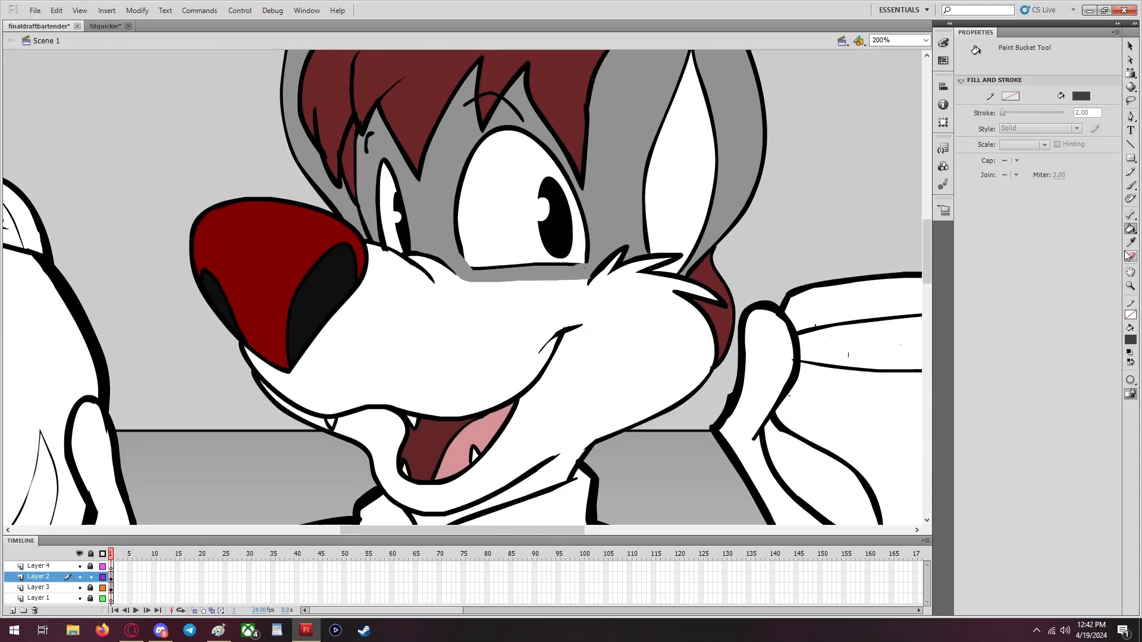
left_click(1129, 243)
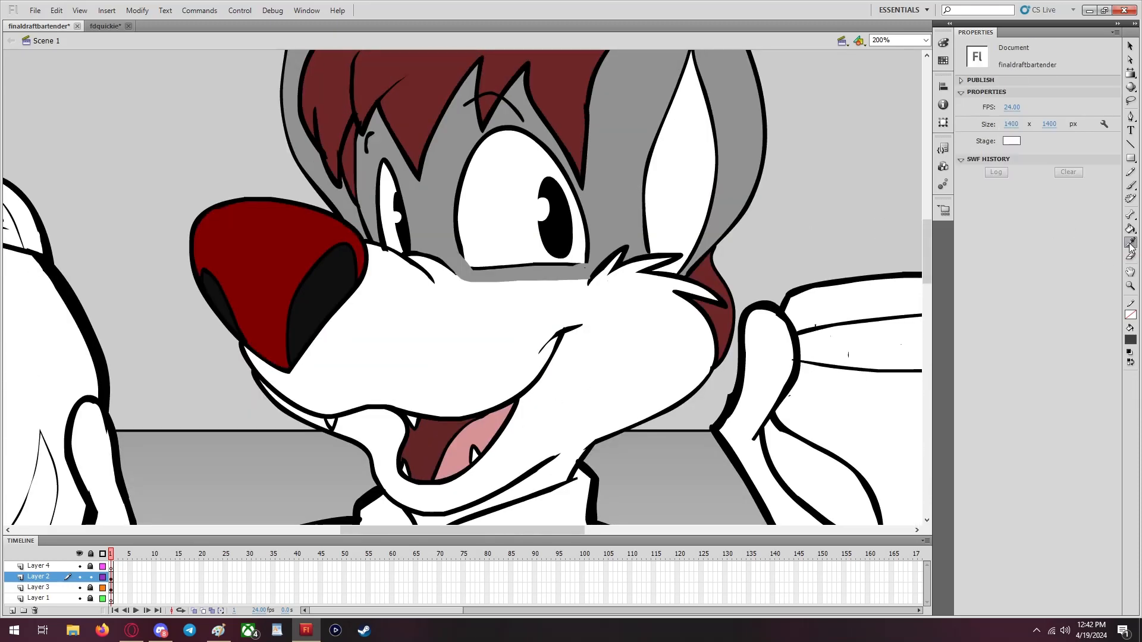
left_click(262, 248)
scroll(333, 249, "down", 6)
left_click(399, 230)
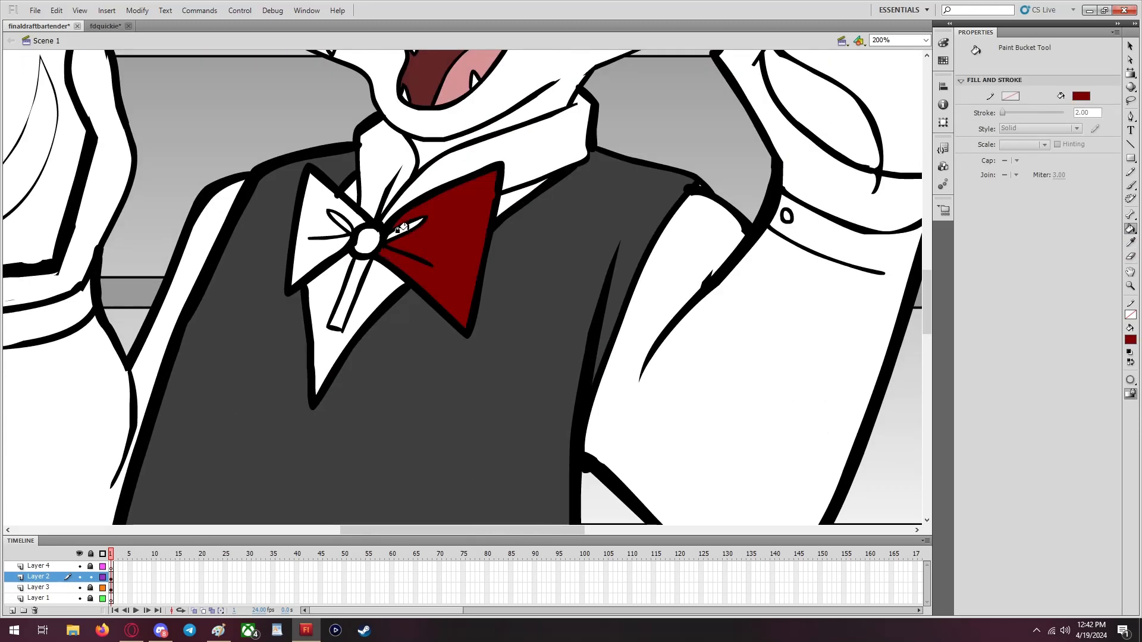
left_click(395, 226)
left_click(369, 234)
left_click(312, 210)
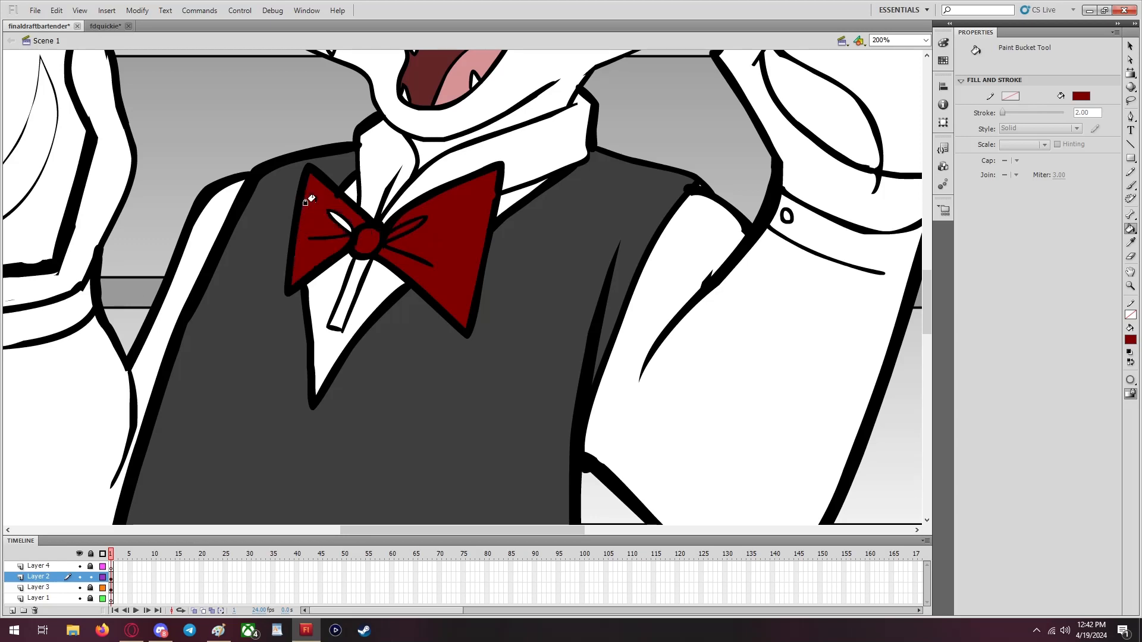
Delete the white fill in the empty upper part of the glass so the background shows through
scroll(405, 223, "up", 4)
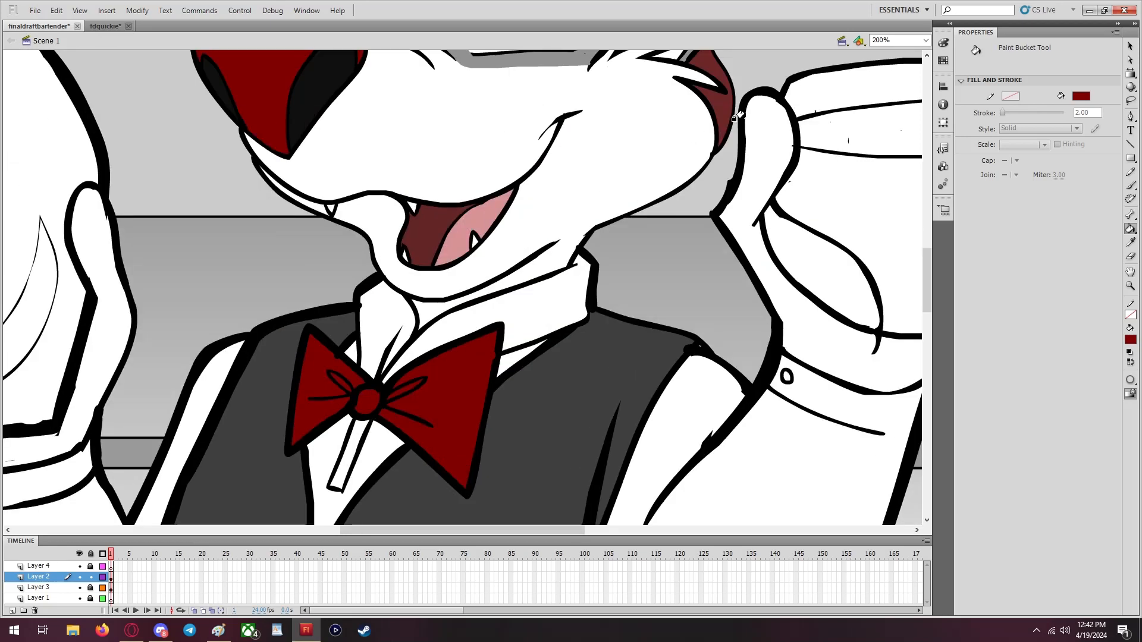
left_click(923, 42)
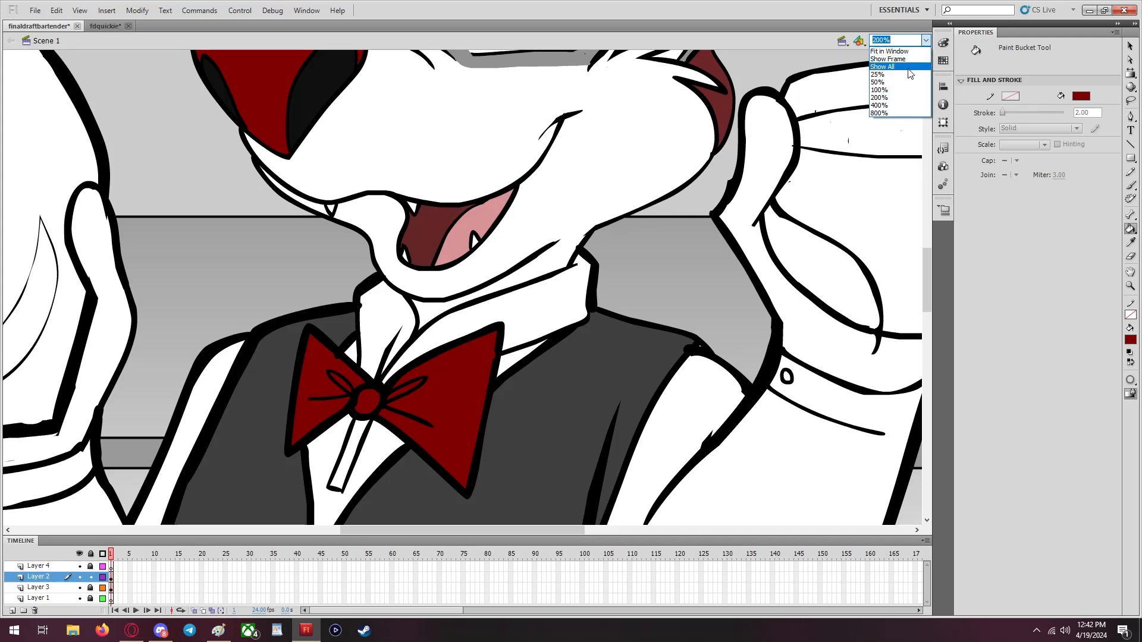
left_click(908, 91)
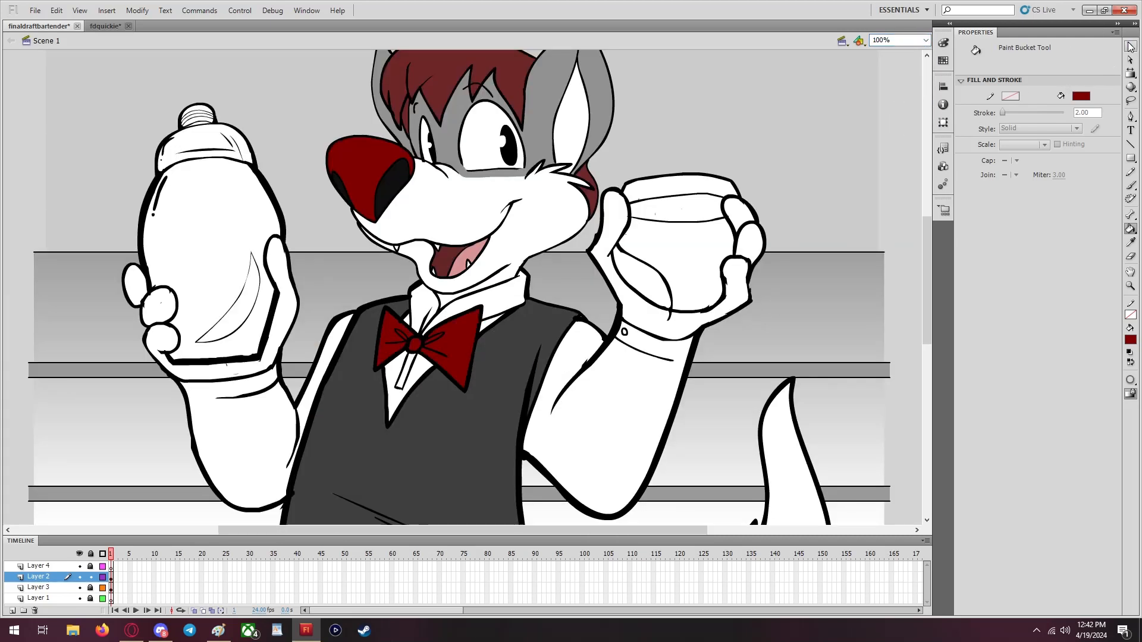
left_click(1129, 46)
left_click(695, 182)
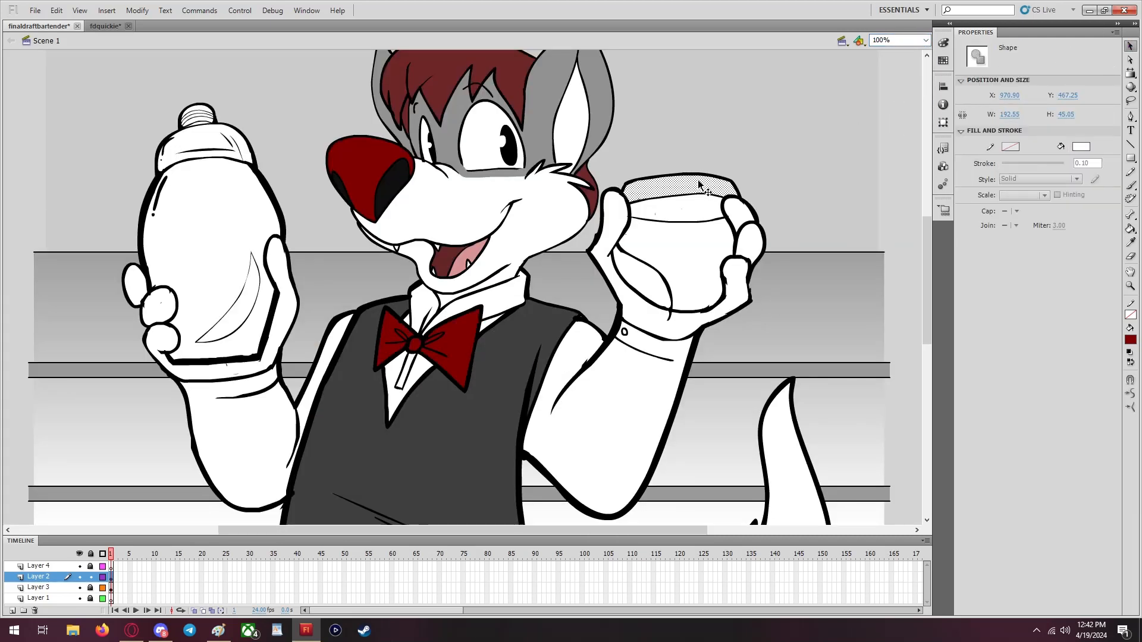
key("Delete")
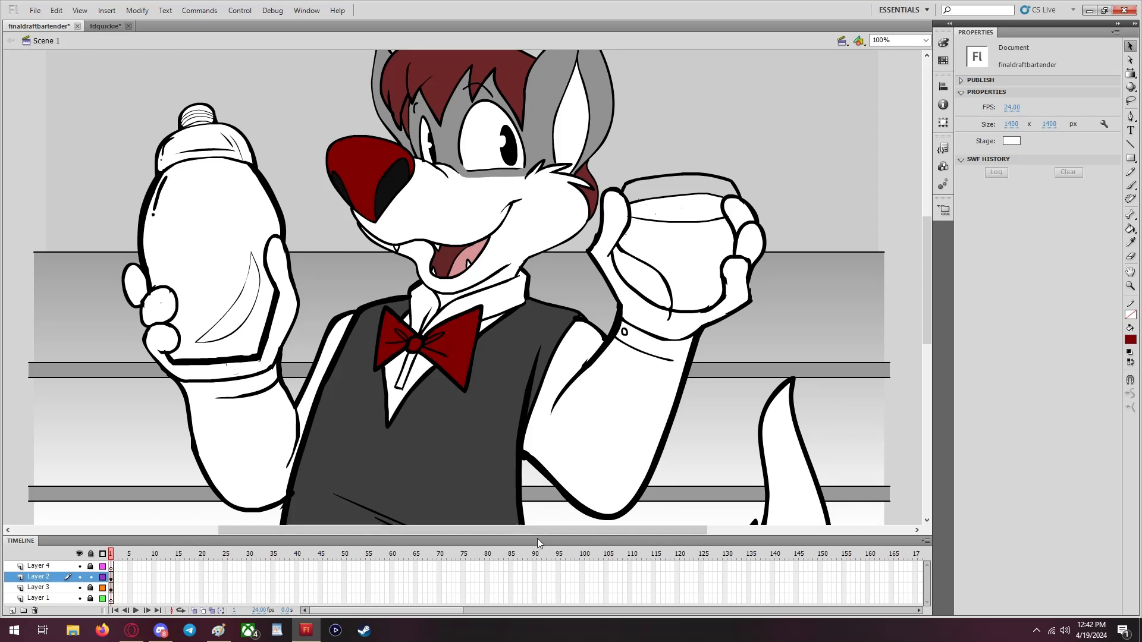
left_click_drag(539, 538, 494, 542)
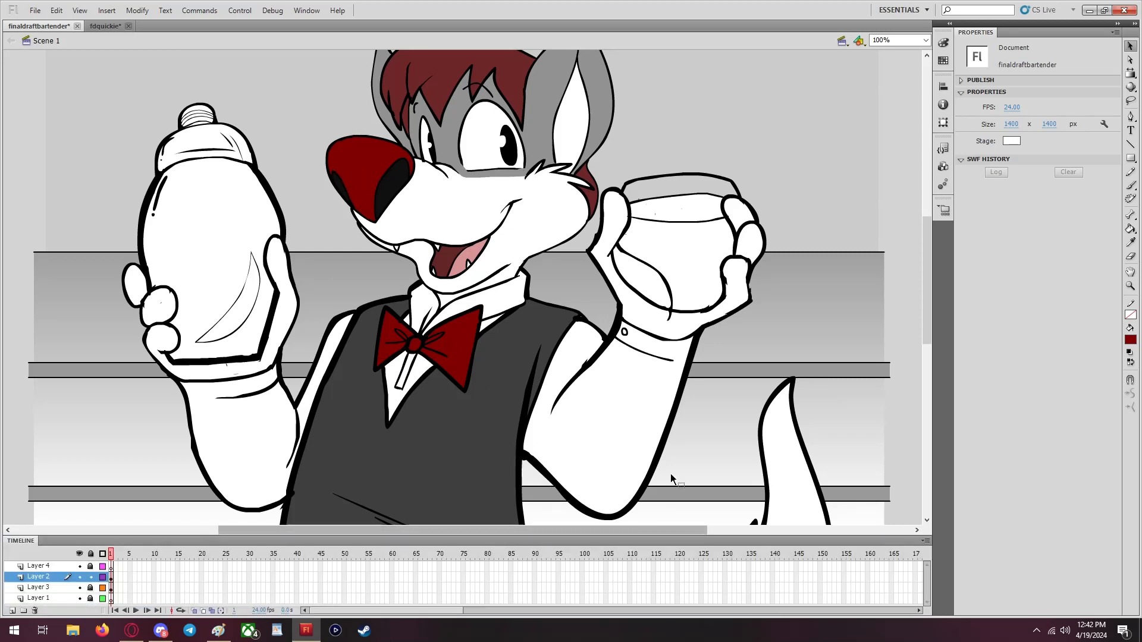
Sample the ear's gray fur colour and fill the hand and fingers holding the bottle and the palm under the glass
left_click(1130, 242)
left_click(556, 121)
left_click(262, 258)
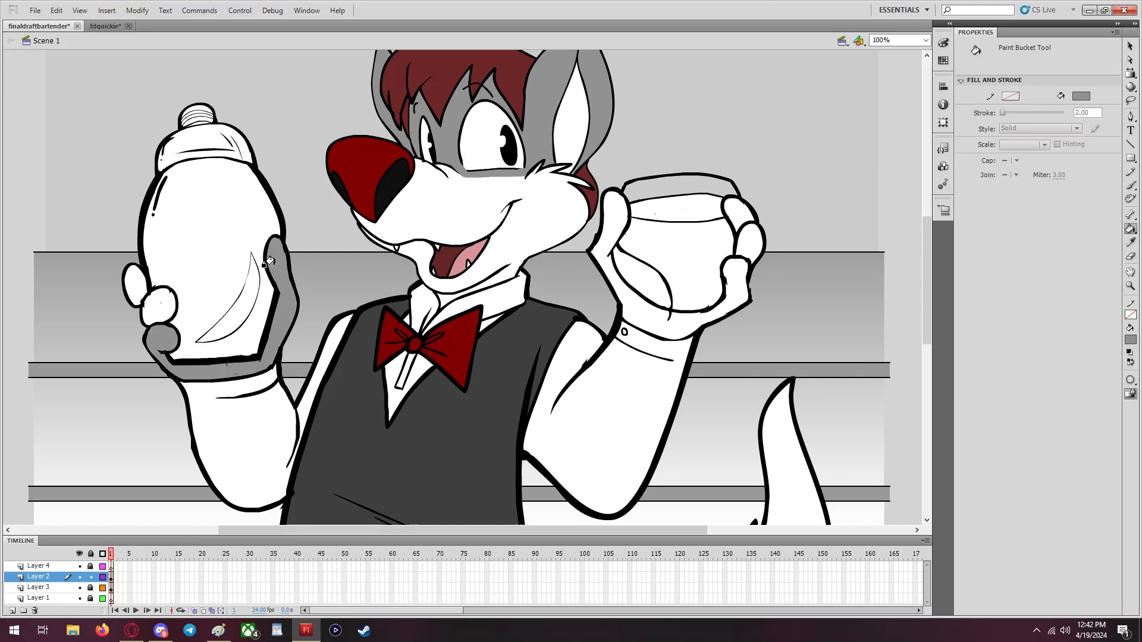
left_click(154, 306)
left_click(132, 281)
scroll(321, 305, "down", 3)
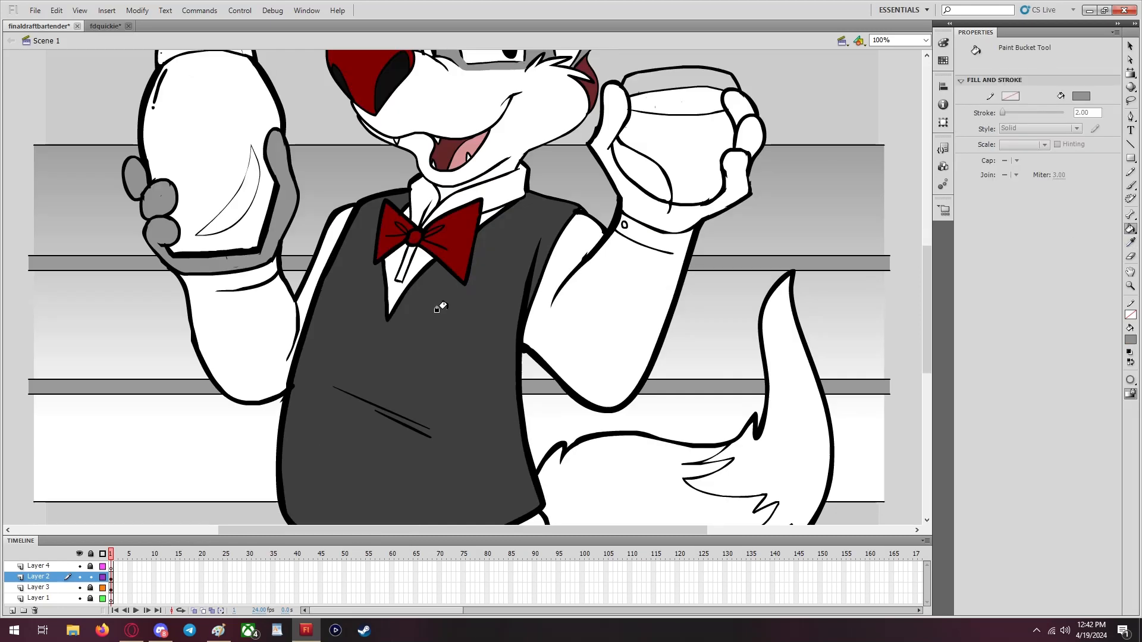
left_click(733, 188)
Mix a muted red of RGB 156, 61, 61 and fill the drink's surface, body and highlight in the glass
left_click(1130, 339)
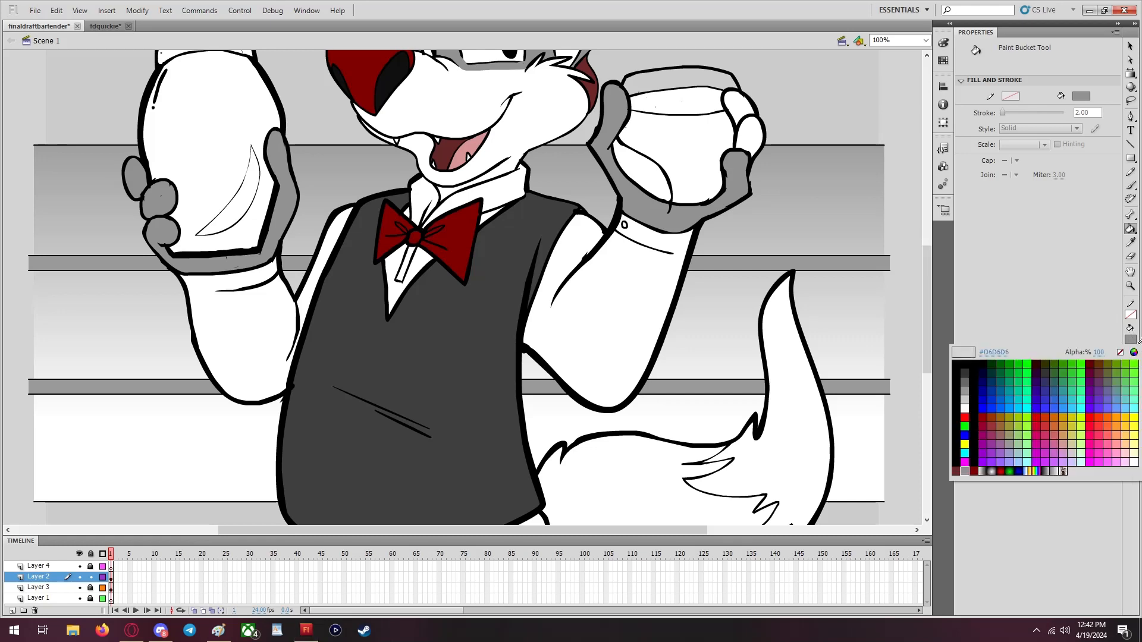
left_click(1134, 353)
left_click(1130, 338)
left_click(1133, 354)
left_click(576, 294)
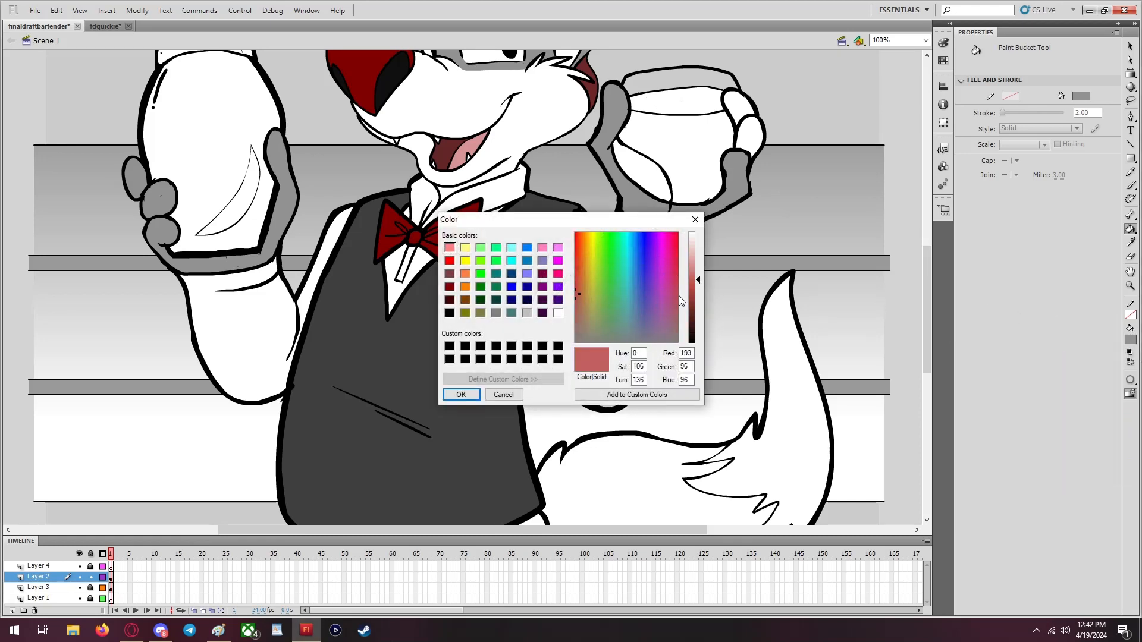
left_click(697, 296)
left_click(460, 393)
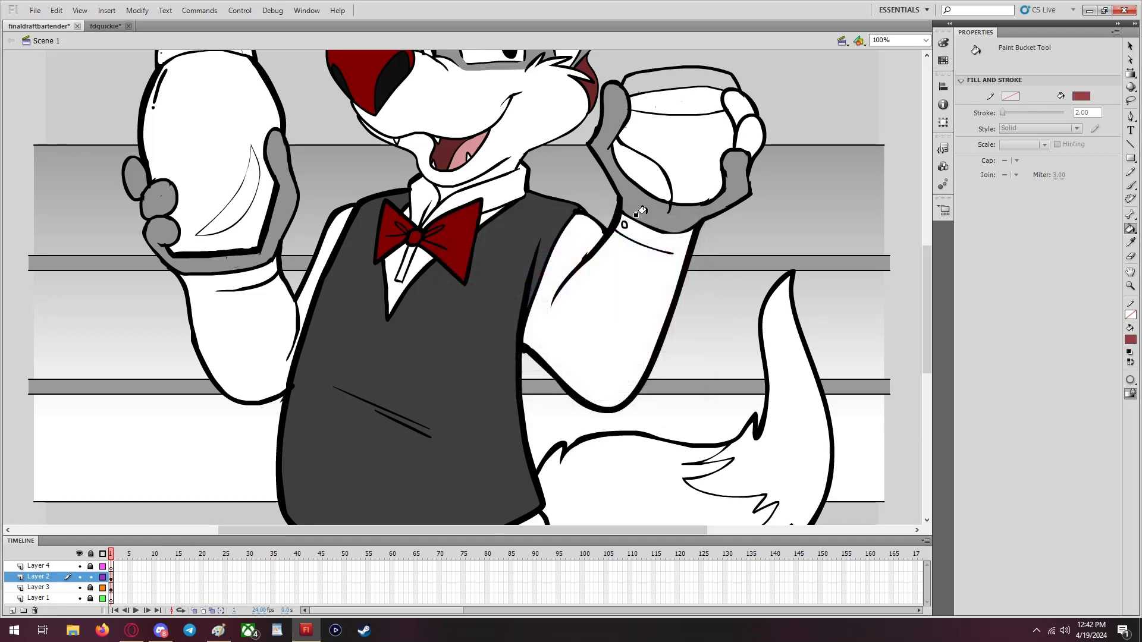
left_click(659, 101)
left_click(702, 132)
left_click(631, 166)
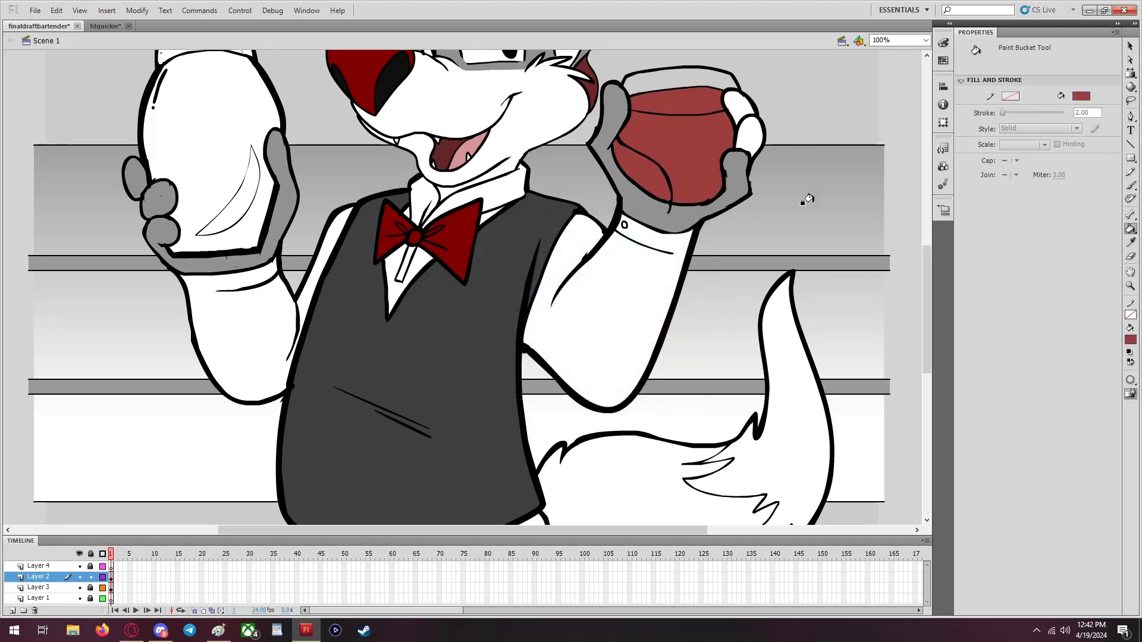
Mix a darker red of RGB 124, 35, 35 and refill the drink's surface and body, keeping the highlight lighter
scroll(817, 203, "up", 4)
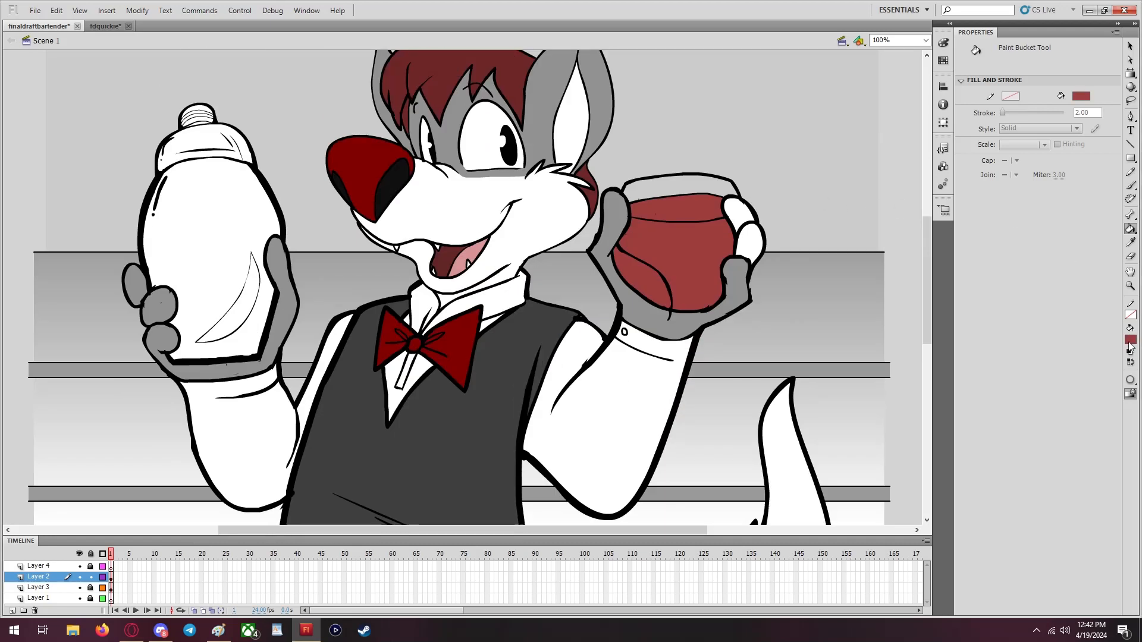
left_click(1129, 342)
left_click(1133, 351)
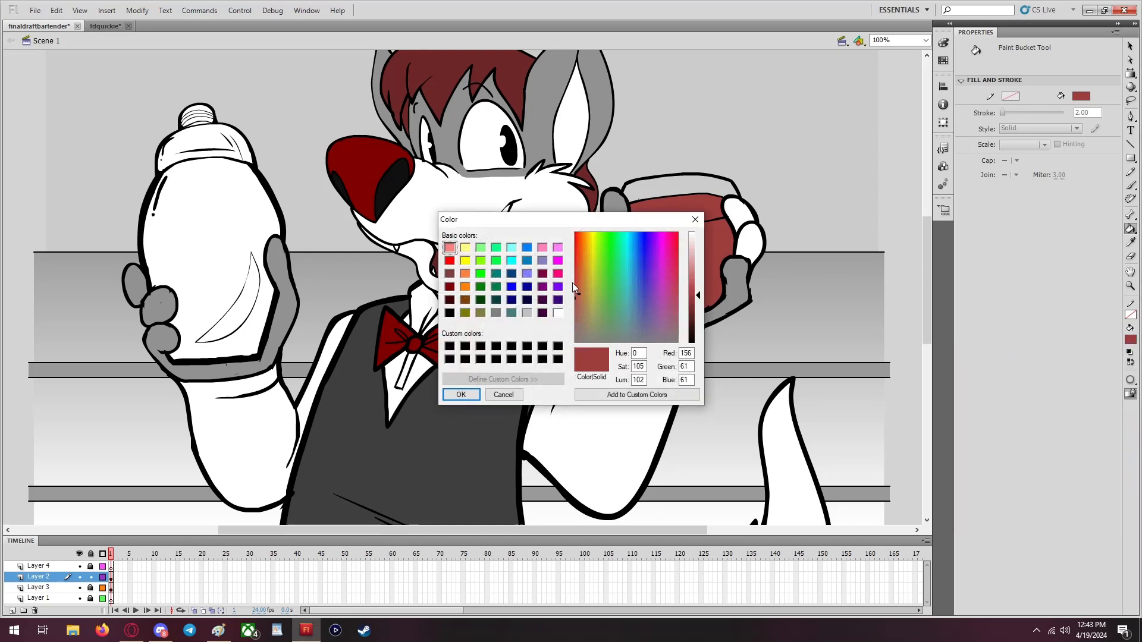
left_click(696, 311)
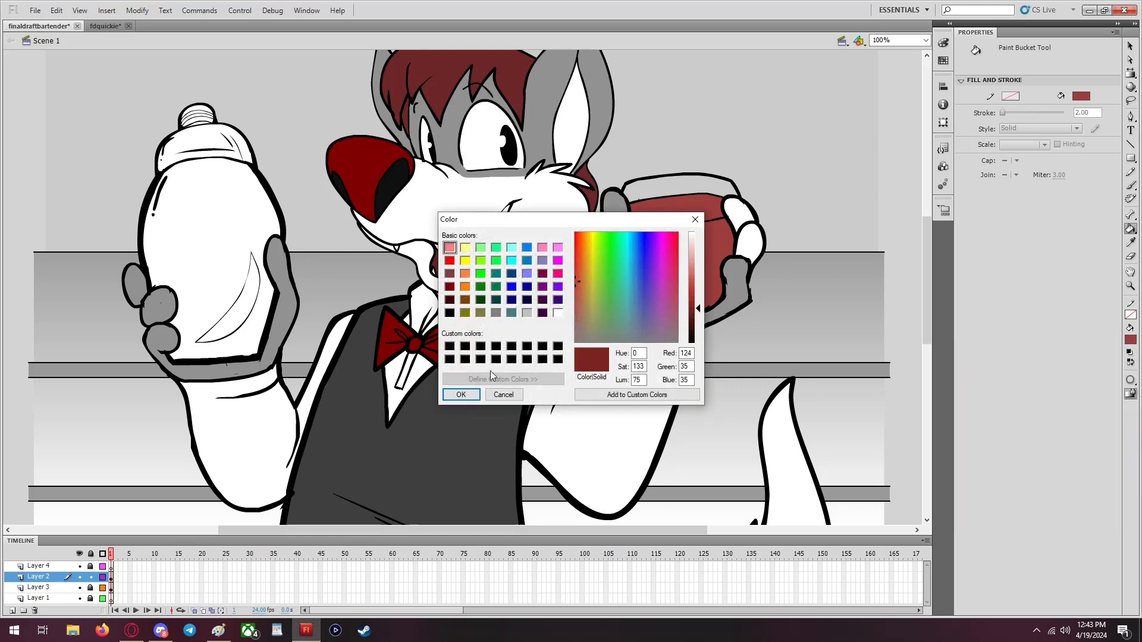
left_click(460, 394)
left_click(672, 209)
left_click(693, 237)
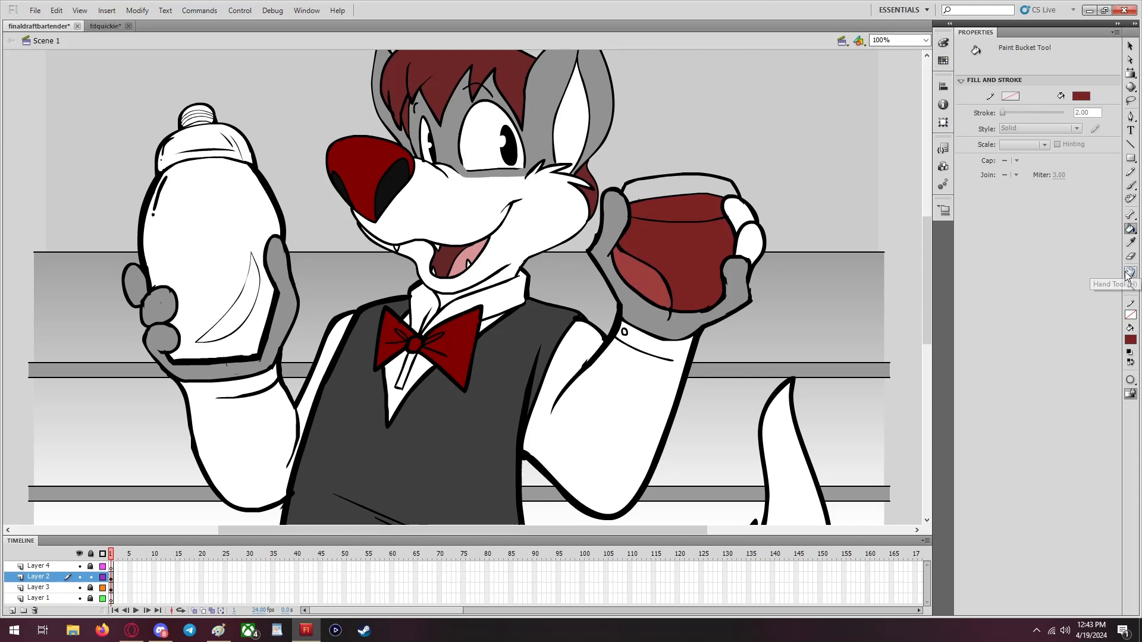
Sample the hand's gray and fill the two white fingers around the glass and the base of the tail
left_click(1129, 242)
left_click(649, 316)
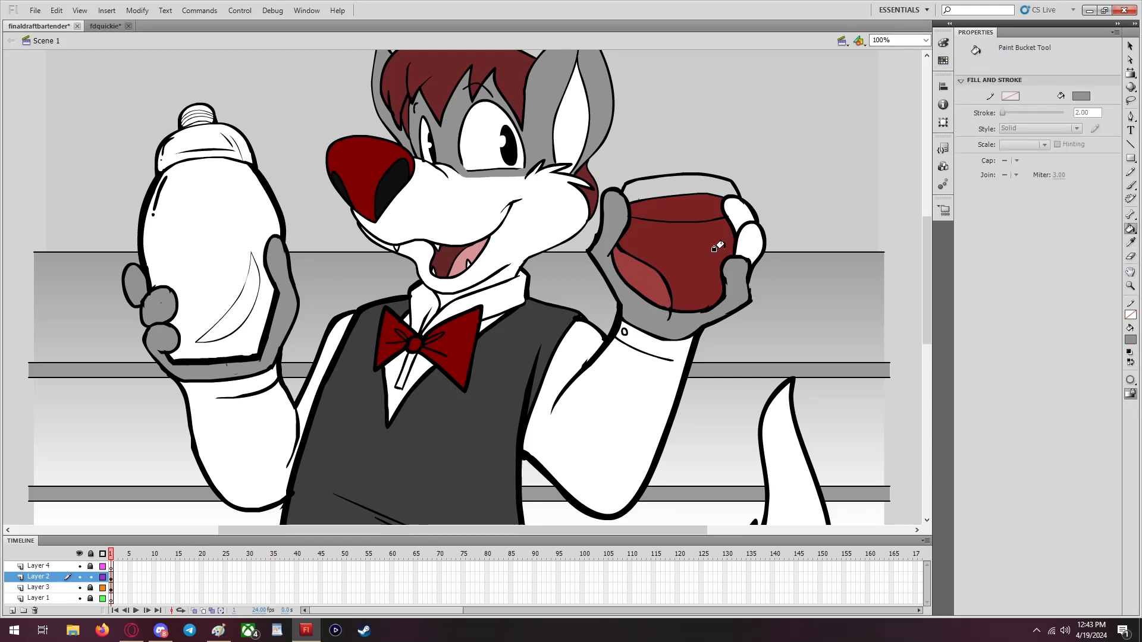
left_click(731, 206)
left_click(751, 233)
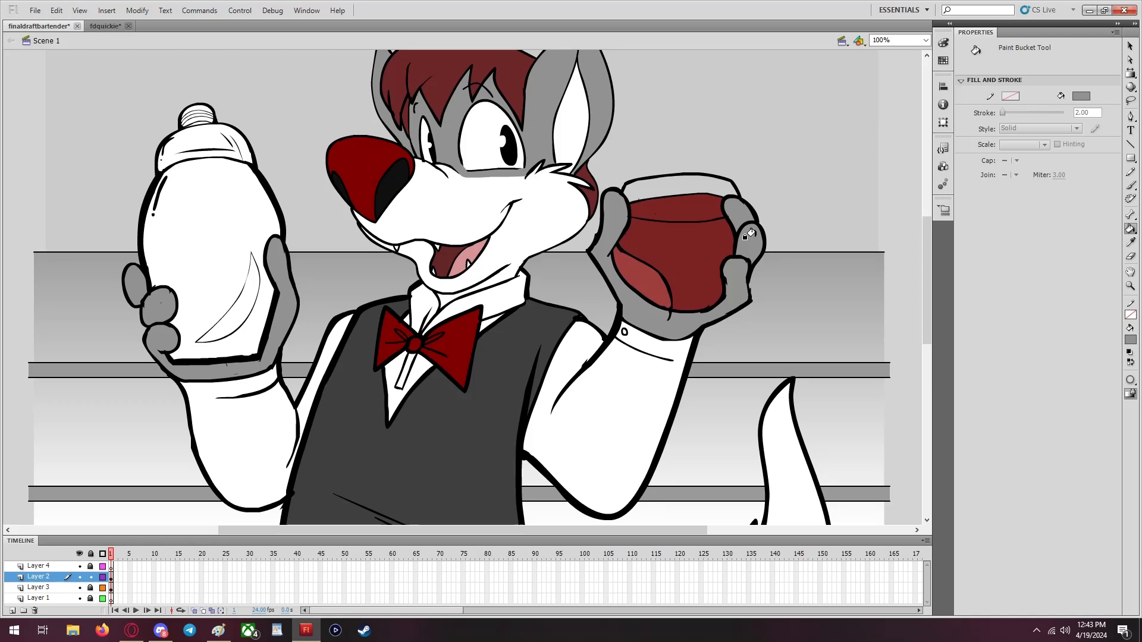
scroll(750, 233, "down", 7)
scroll(655, 397, "up", 3)
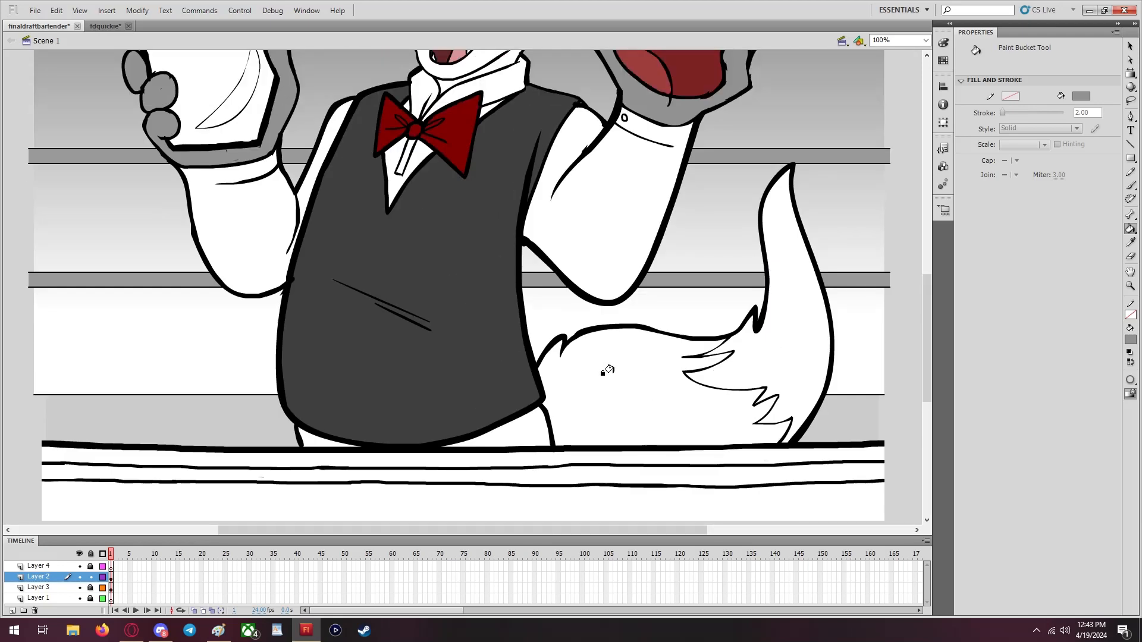
left_click(606, 370)
Mix a blue-gray of RGB 112, 124, 139 and fill the trousers below the vest with it
left_click(1131, 341)
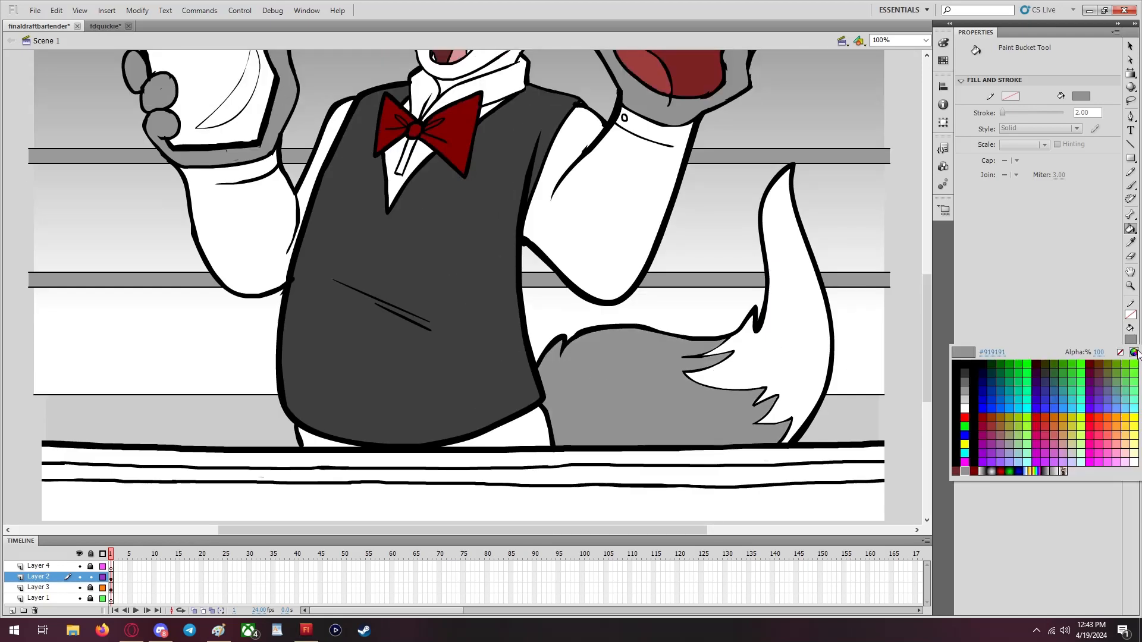
left_click(1123, 363)
left_click(698, 263)
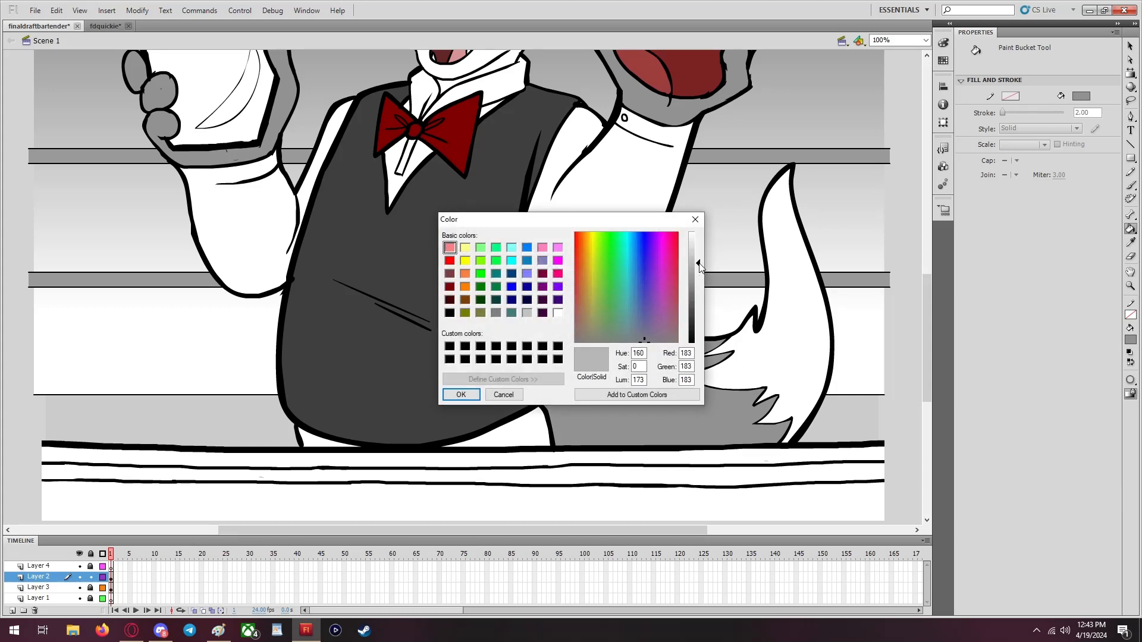
left_click(635, 330)
left_click(693, 288)
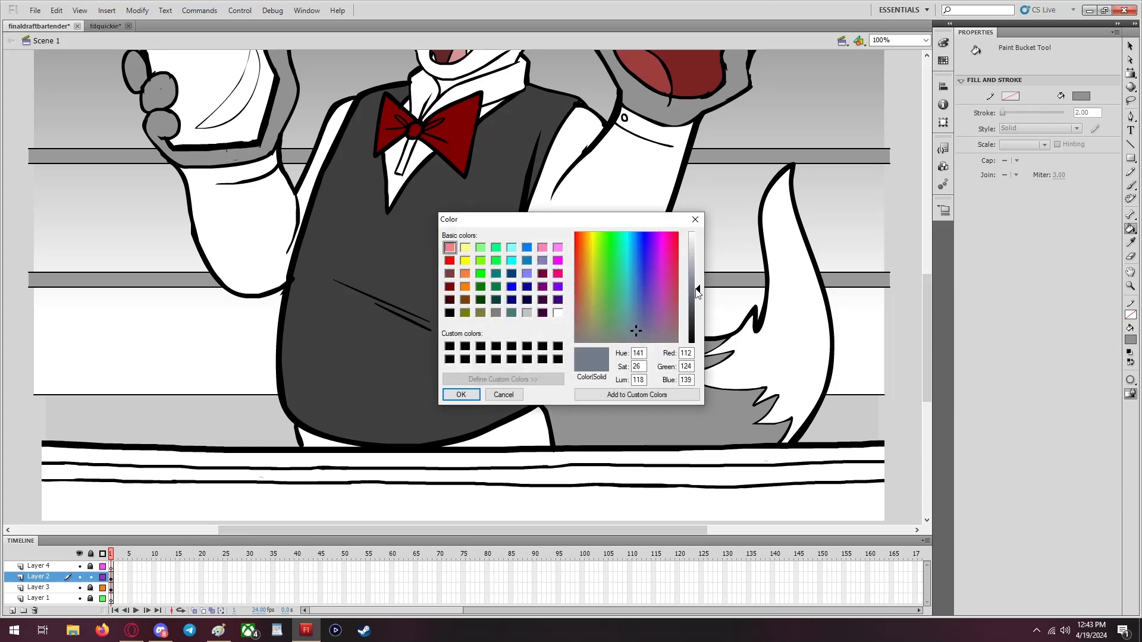
left_click(461, 395)
left_click(526, 434)
left_click(300, 439)
scroll(533, 262, "up", 3)
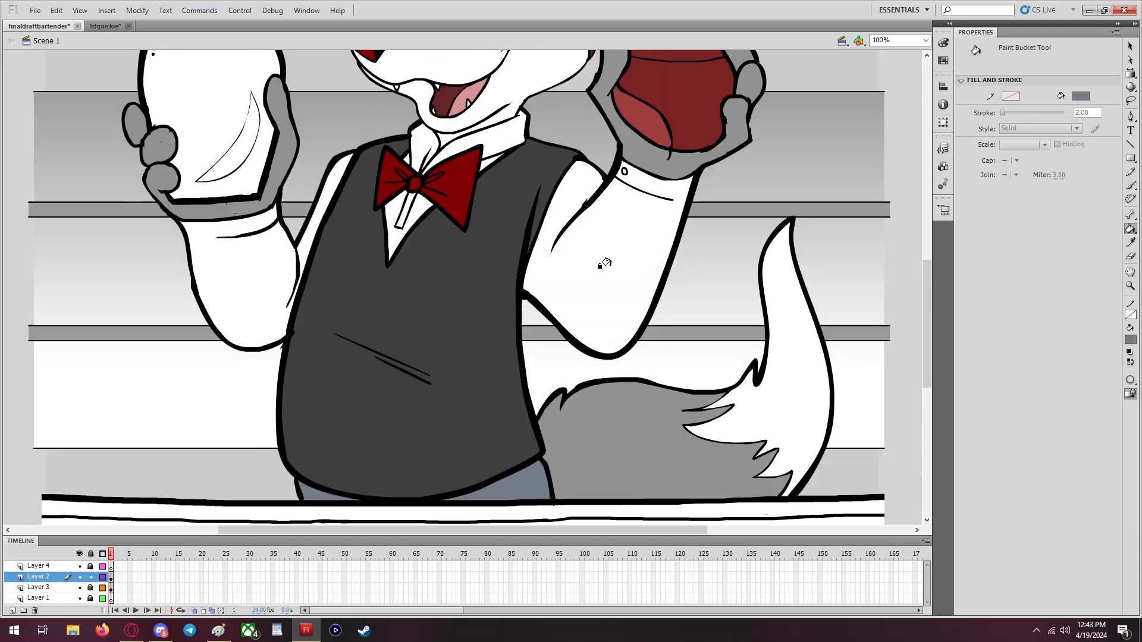
scroll(605, 262, "up", 1)
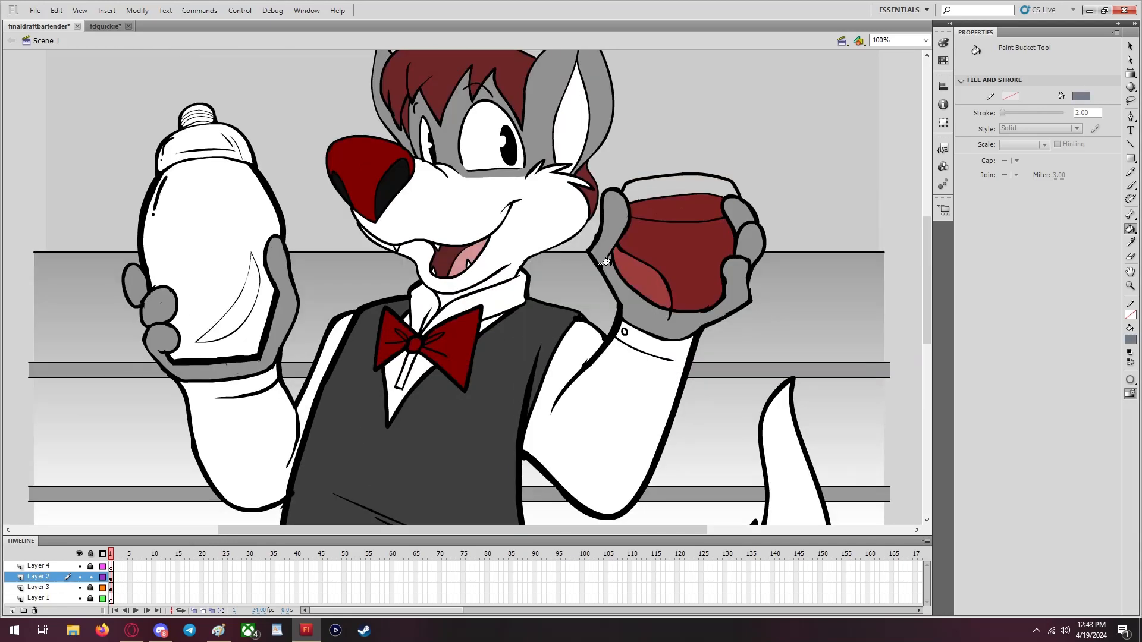
Mix a pale blue-gray fill and colour the shirt's sleeves, collar and front around the bow tie with it
scroll(605, 262, "down", 5)
scroll(605, 263, "up", 4)
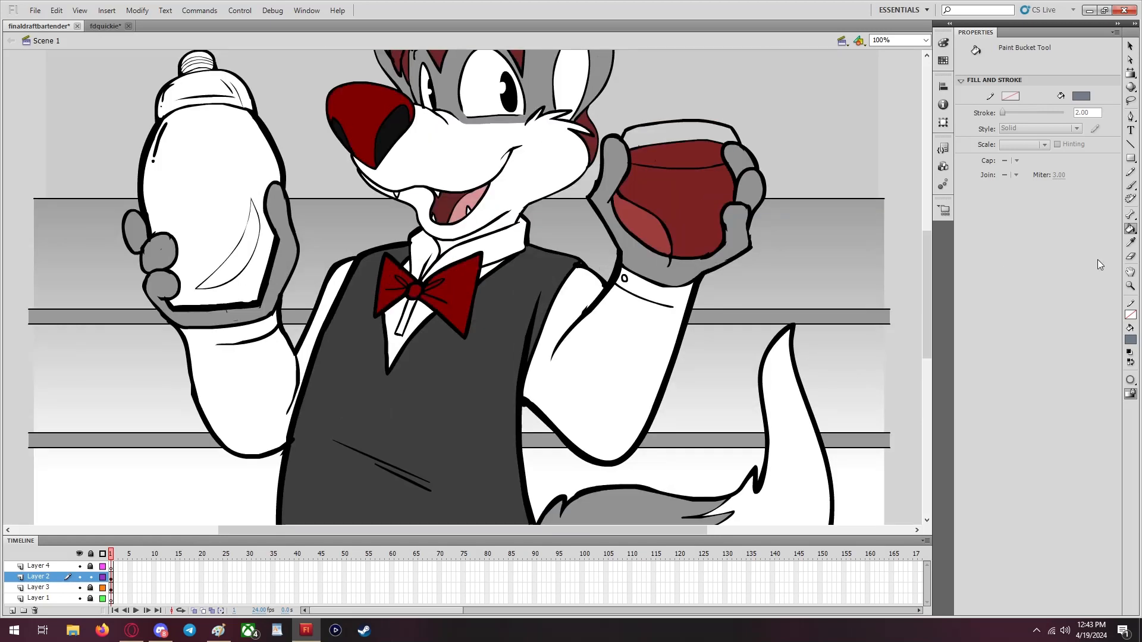
left_click(1133, 341)
left_click(1133, 343)
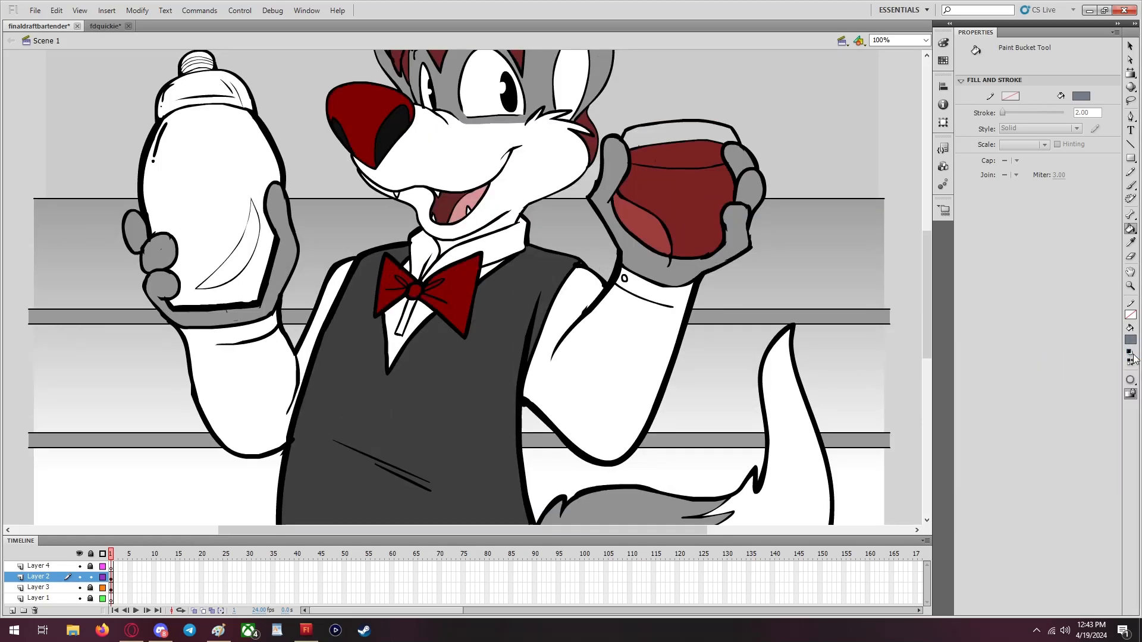
left_click_drag(691, 291, 690, 249)
left_click(467, 395)
left_click(239, 364)
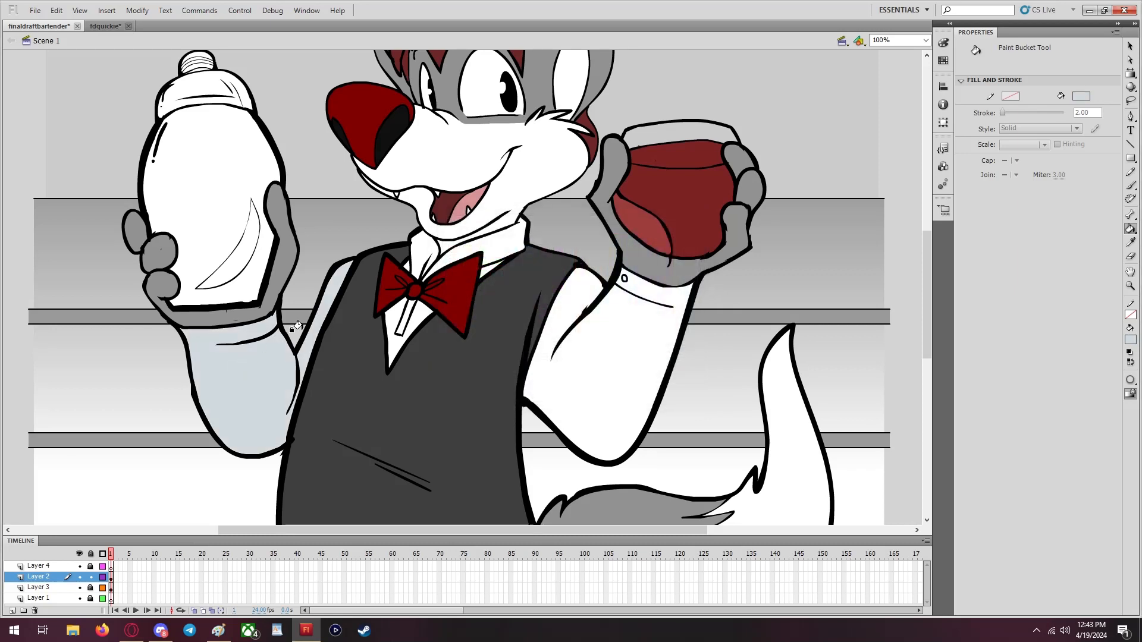
left_click(389, 314)
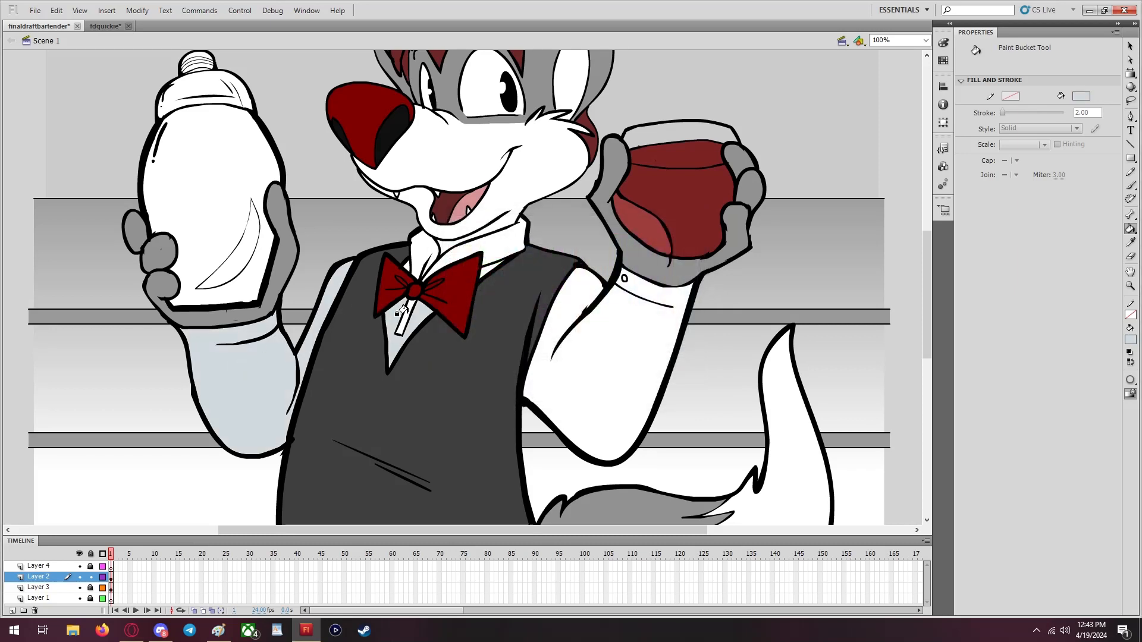
left_click(419, 249)
left_click(494, 239)
left_click(572, 321)
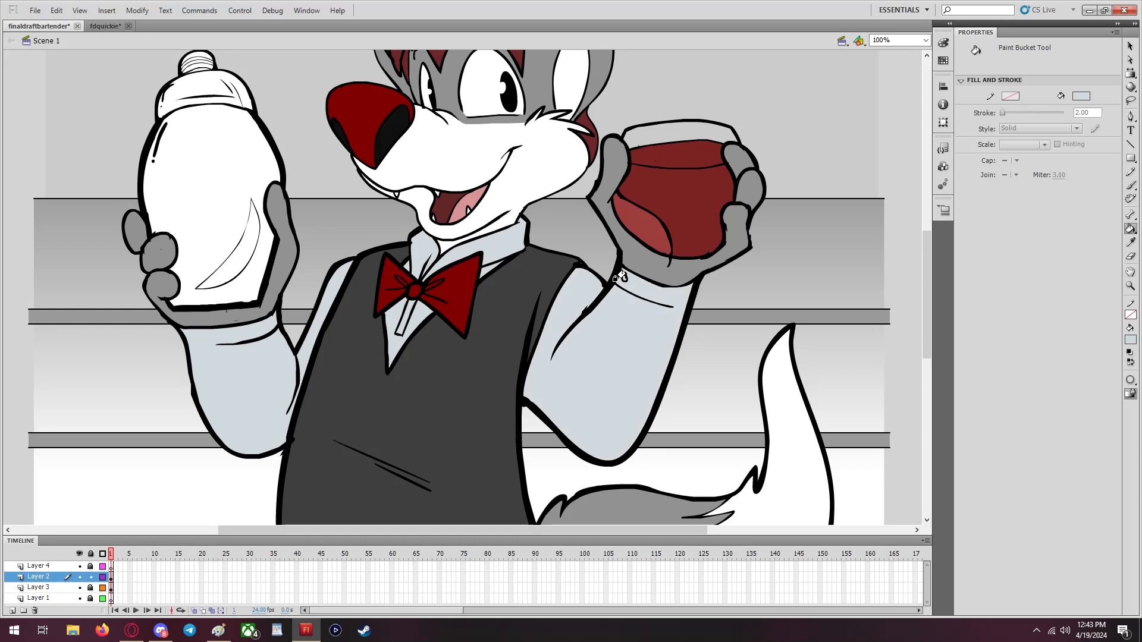
Examine the bottle's body and cap up close at 400% magnification
scroll(333, 327, "down", 3)
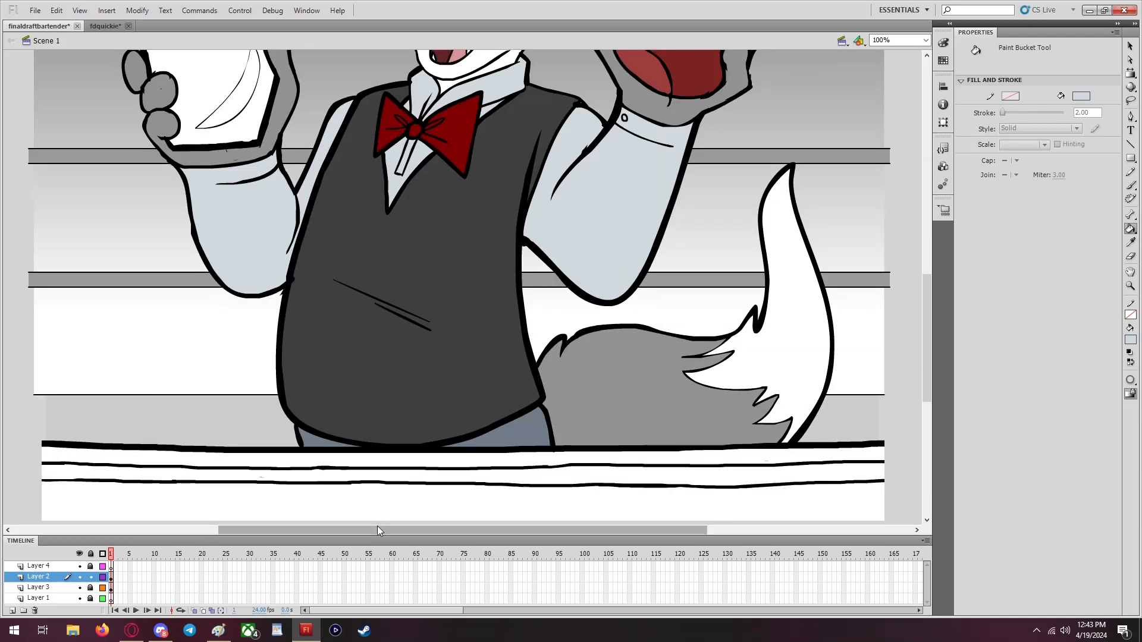
left_click_drag(406, 529, 267, 530)
scroll(377, 179, "up", 7)
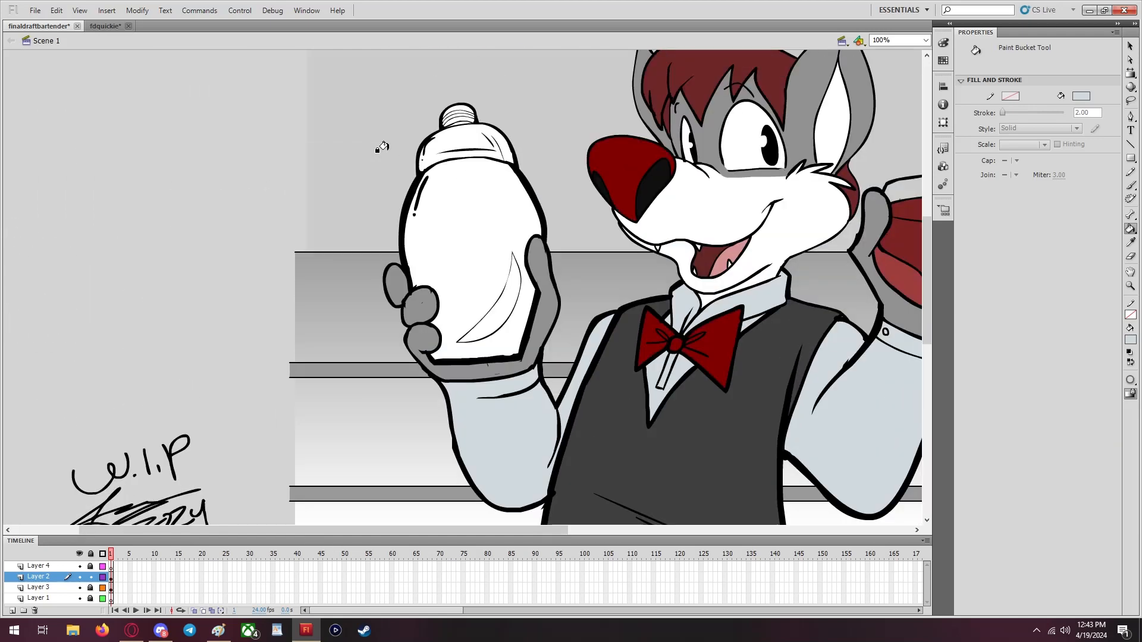
scroll(495, 205, "down", 2)
key("v")
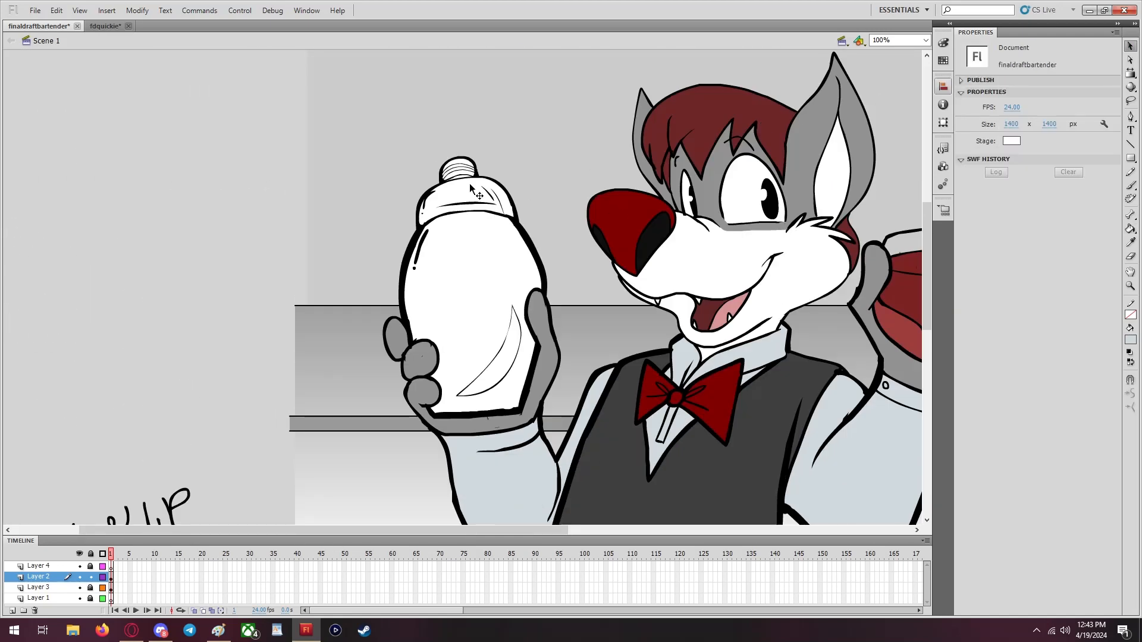
left_click_drag(337, 97, 556, 437)
scroll(533, 185, "up", 3)
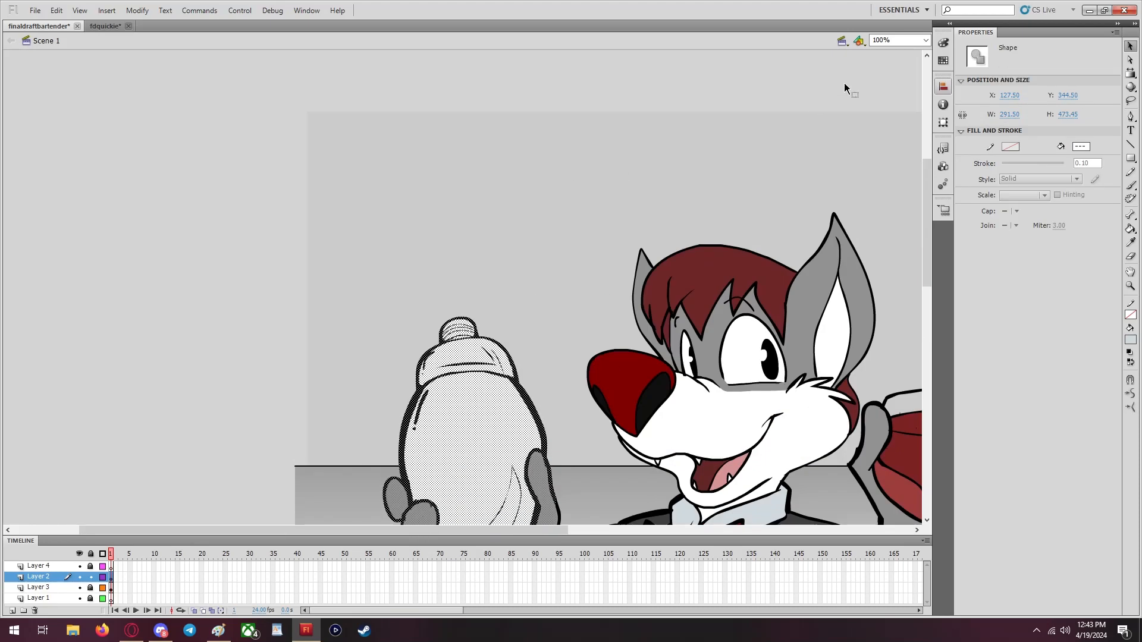
left_click(925, 40)
left_click(892, 107)
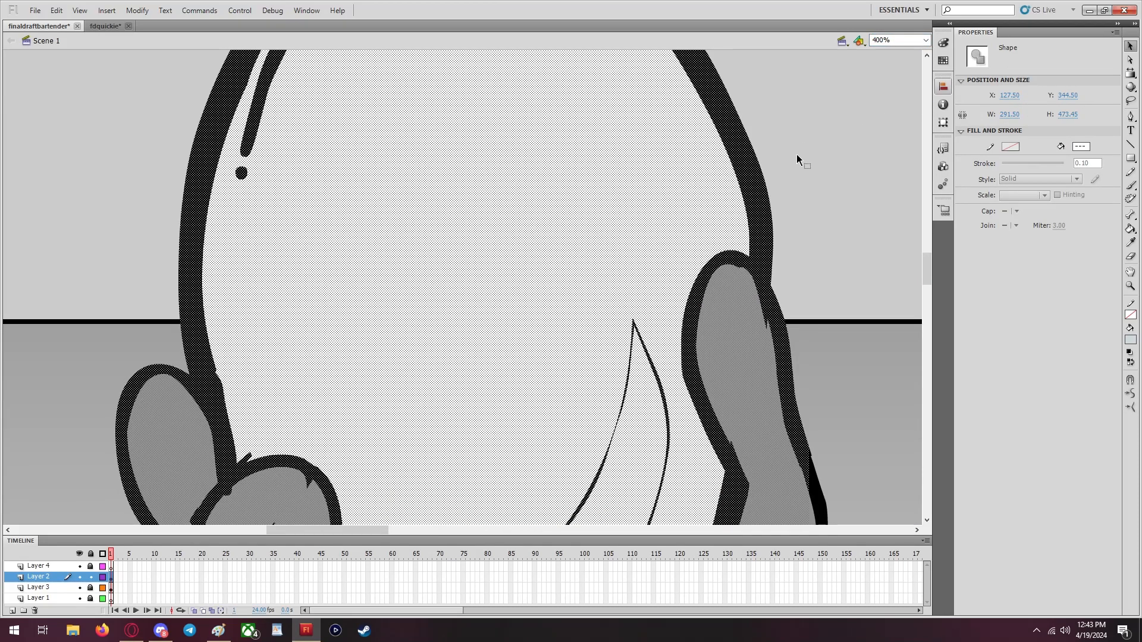
left_click(844, 156)
scroll(844, 156, "up", 6)
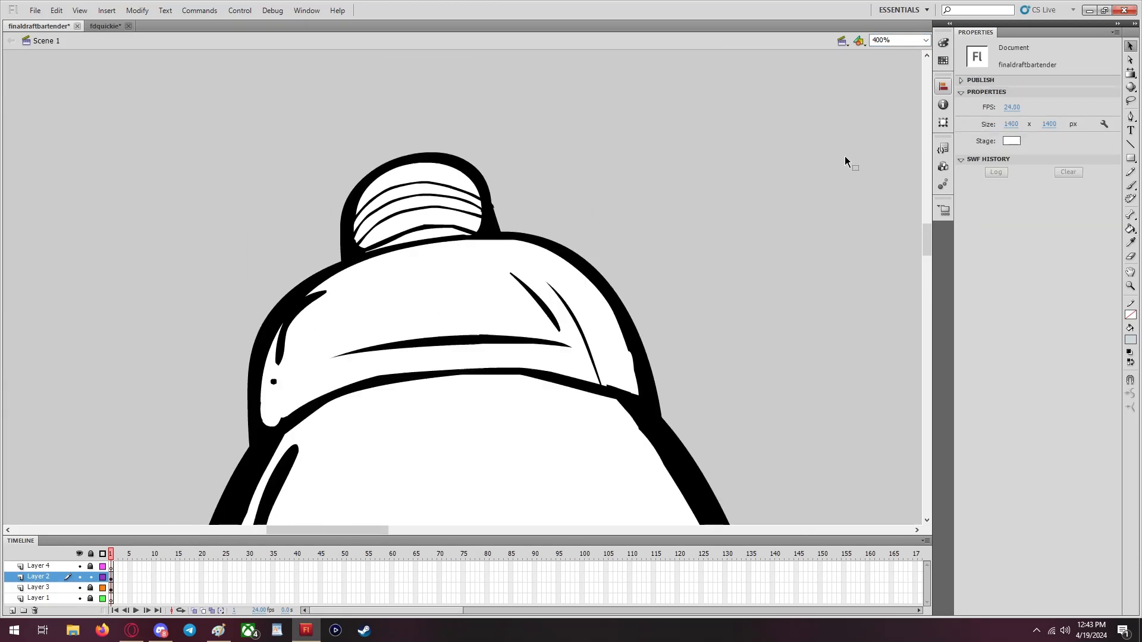
Mix a light gray of RGB 230, 230, 230 and fill the upper bands of the bottle's nozzle
left_click(1131, 339)
left_click(1113, 348)
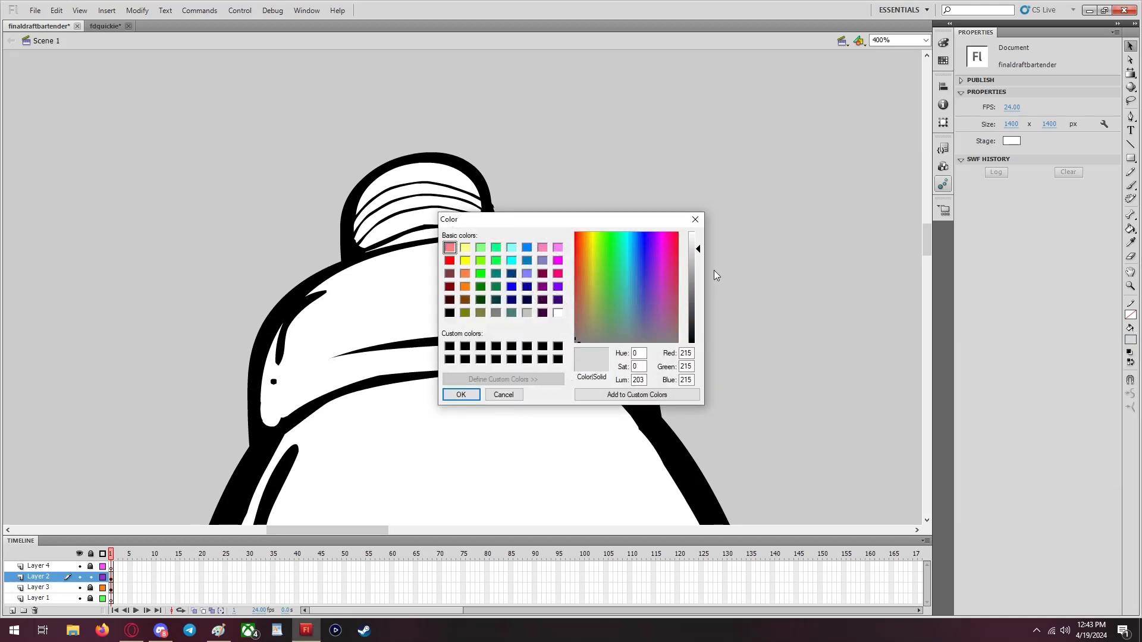
left_click_drag(697, 254, 697, 244)
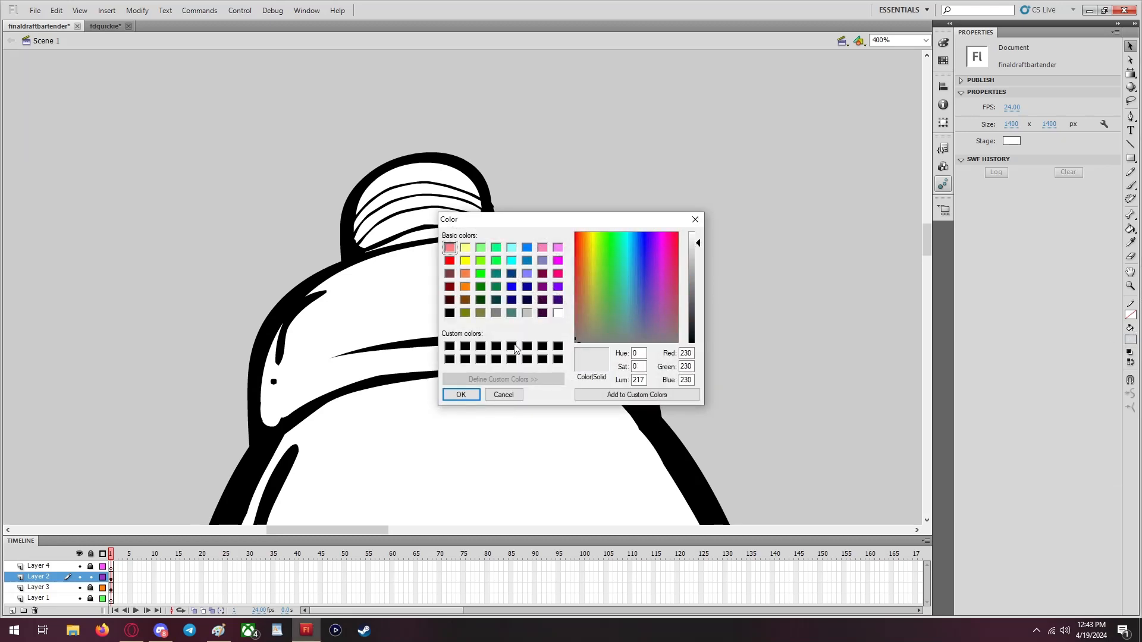
left_click(461, 394)
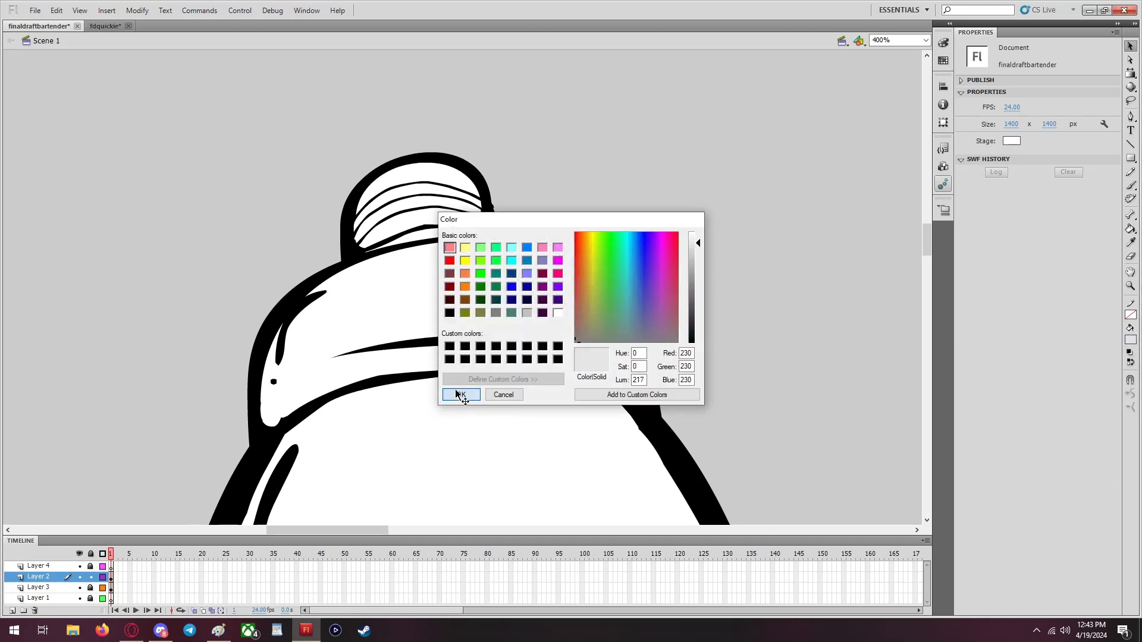
left_click(1129, 230)
left_click(422, 176)
left_click(409, 193)
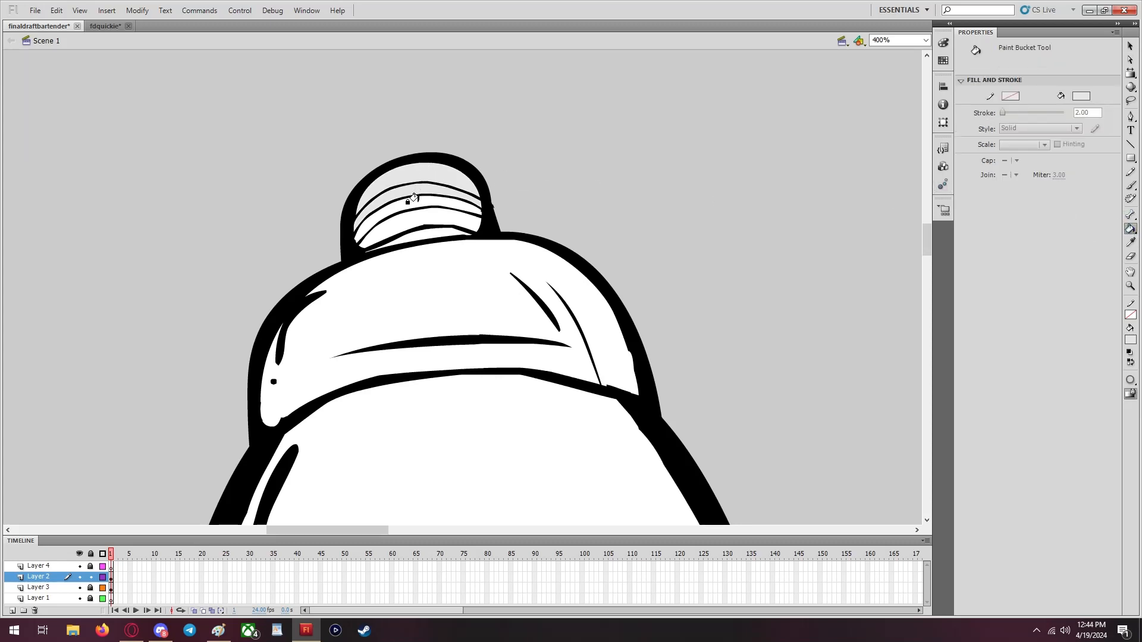
left_click(423, 209)
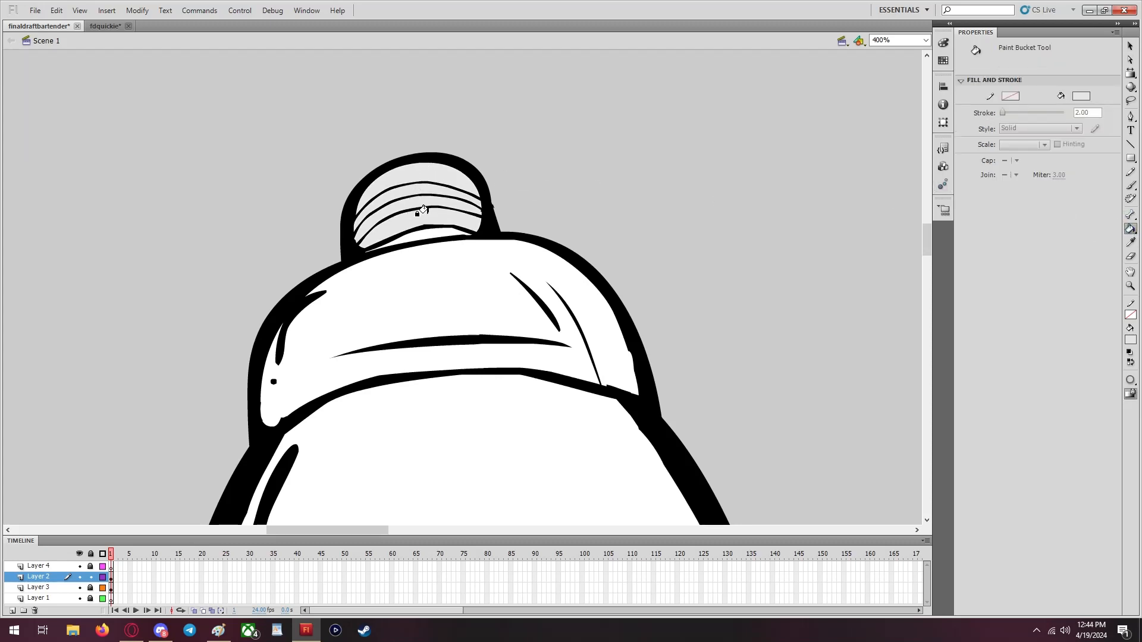
Change the fill type to a linear gradient from gray to white and fill the bottle's body with it
left_click(943, 44)
left_click(890, 53)
left_click(886, 94)
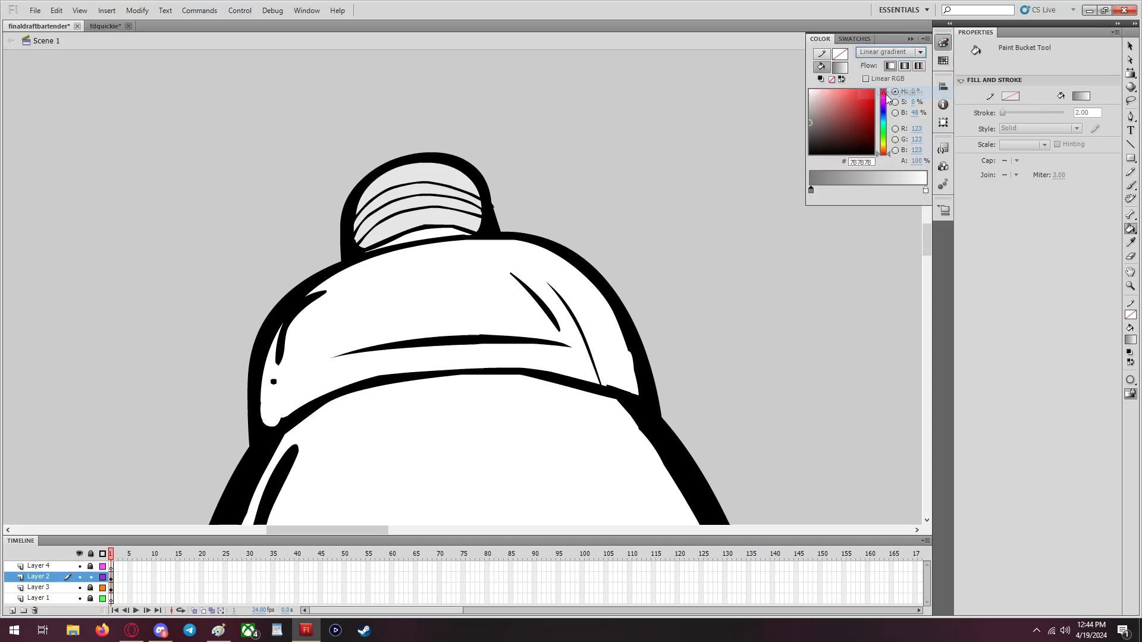
left_click(672, 7)
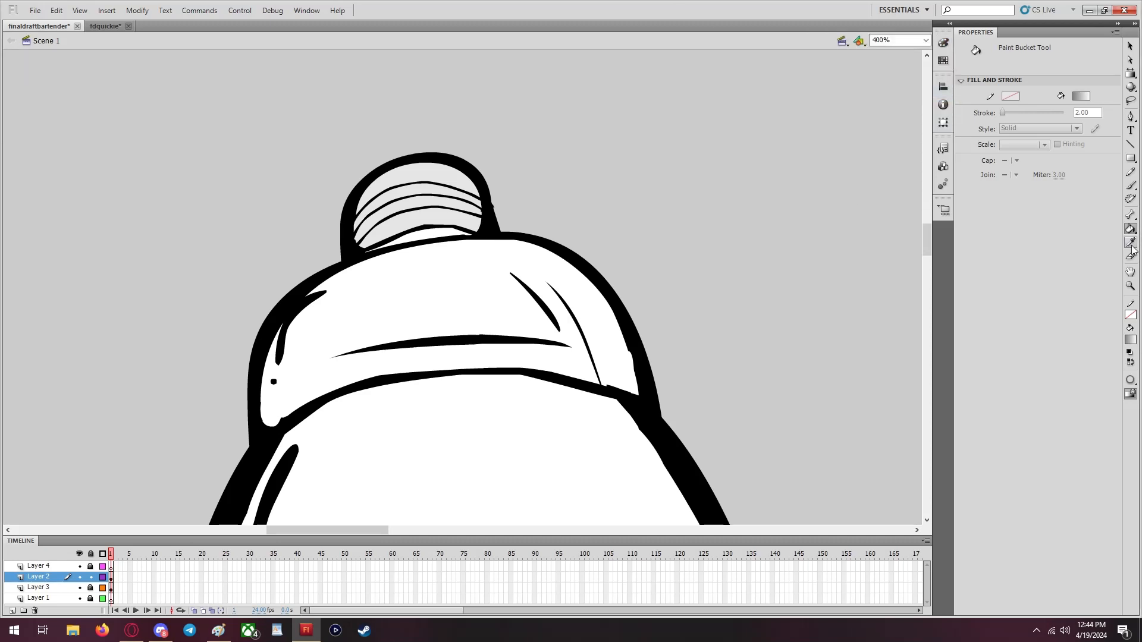
scroll(645, 247, "down", 5)
left_click(523, 344)
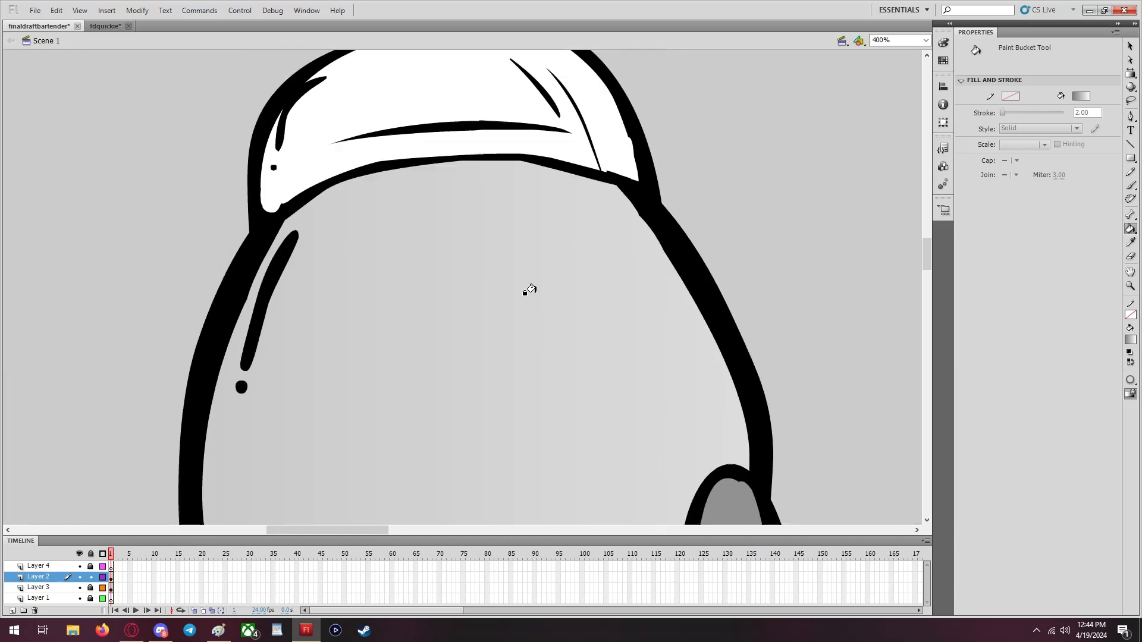
Fill the bottle's cap and the bands of its nozzle with the same linear gradient
scroll(530, 290, "up", 4)
left_click(395, 239)
left_click(432, 183)
left_click(427, 165)
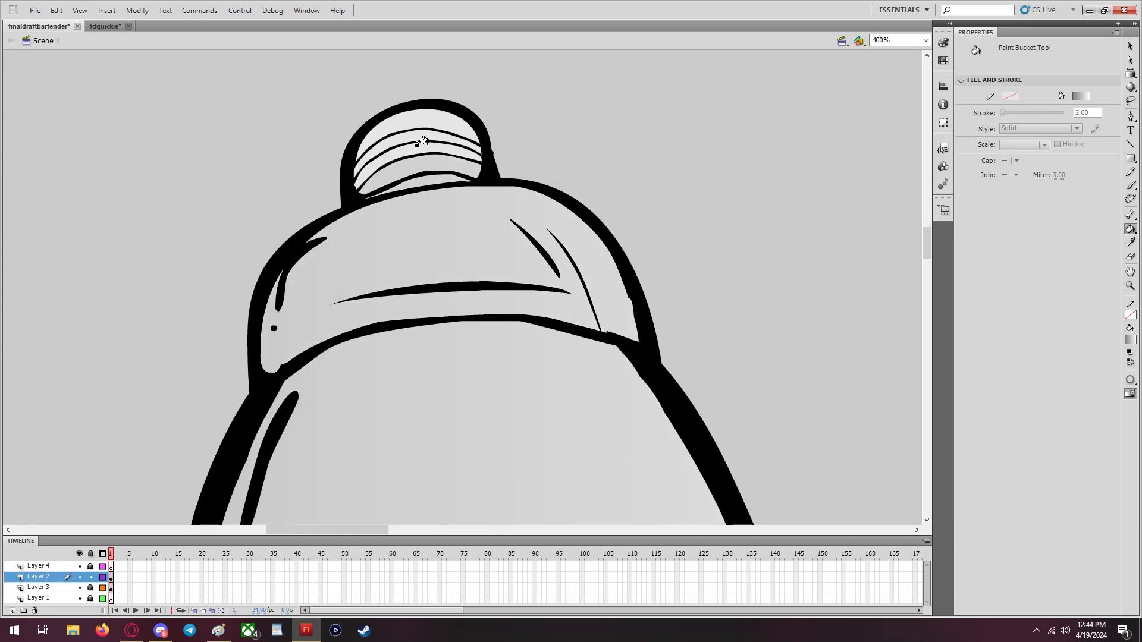
left_click(426, 146)
left_click(426, 136)
left_click(426, 122)
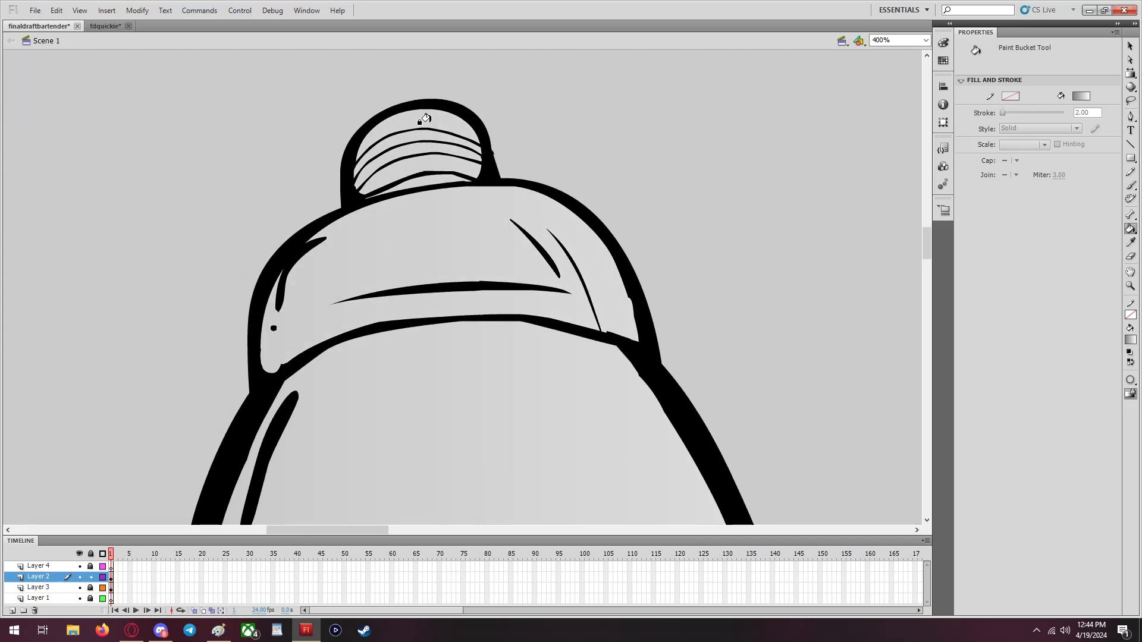
Sample the linear gradient from the bottle's body at 200% magnification
left_click(925, 40)
left_click(881, 99)
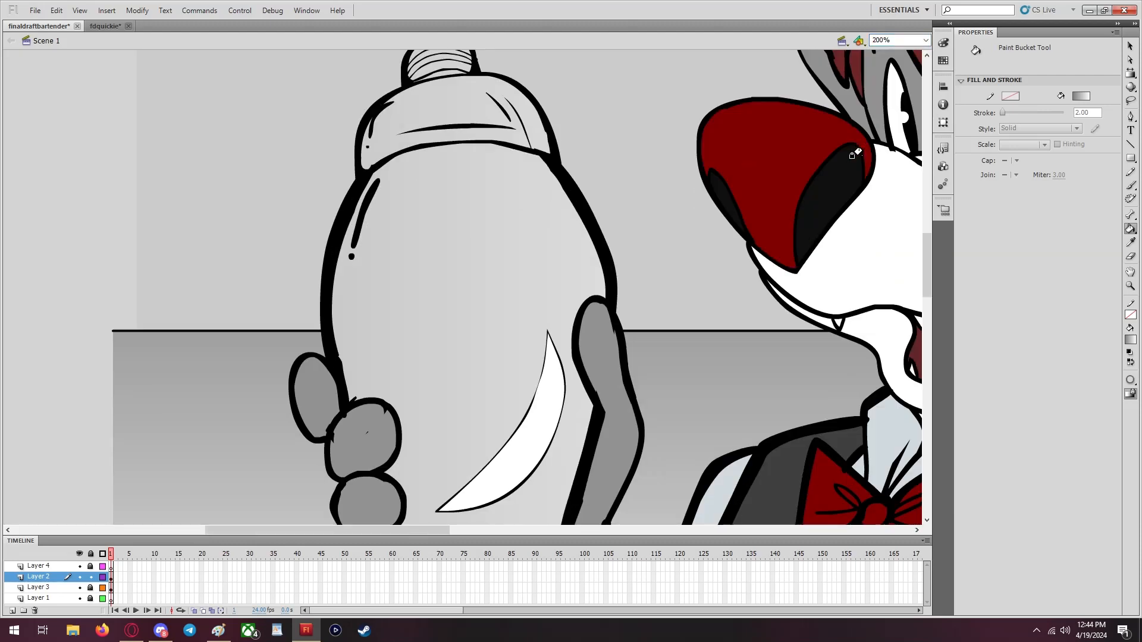
left_click(1131, 243)
left_click(514, 260)
scroll(434, 119, "up", 3)
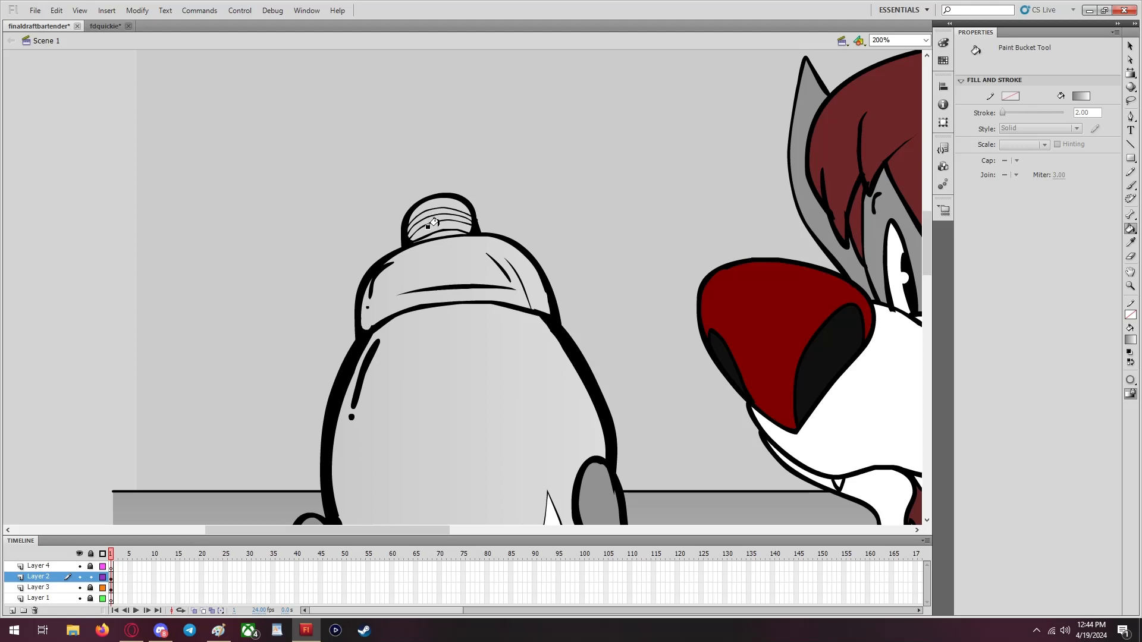
Recentre and narrow the bottle's gradient, and rotate it to run from dark gray at the cap to white at the base
left_click(925, 40)
left_click(895, 89)
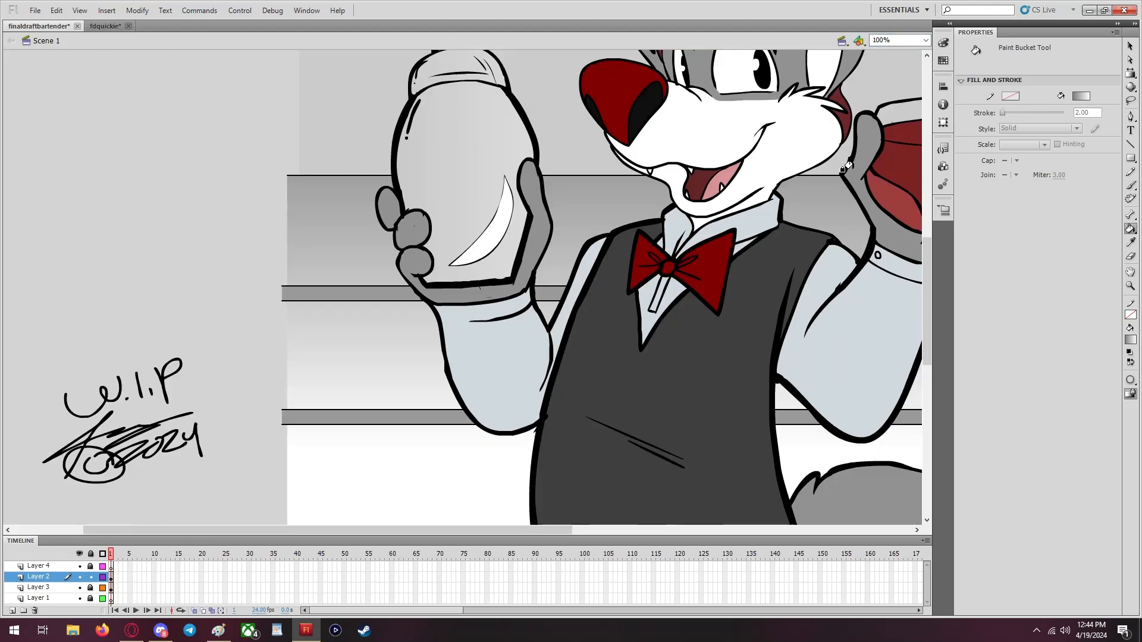
left_click(1131, 73)
scroll(441, 278, "up", 3)
left_click(441, 278)
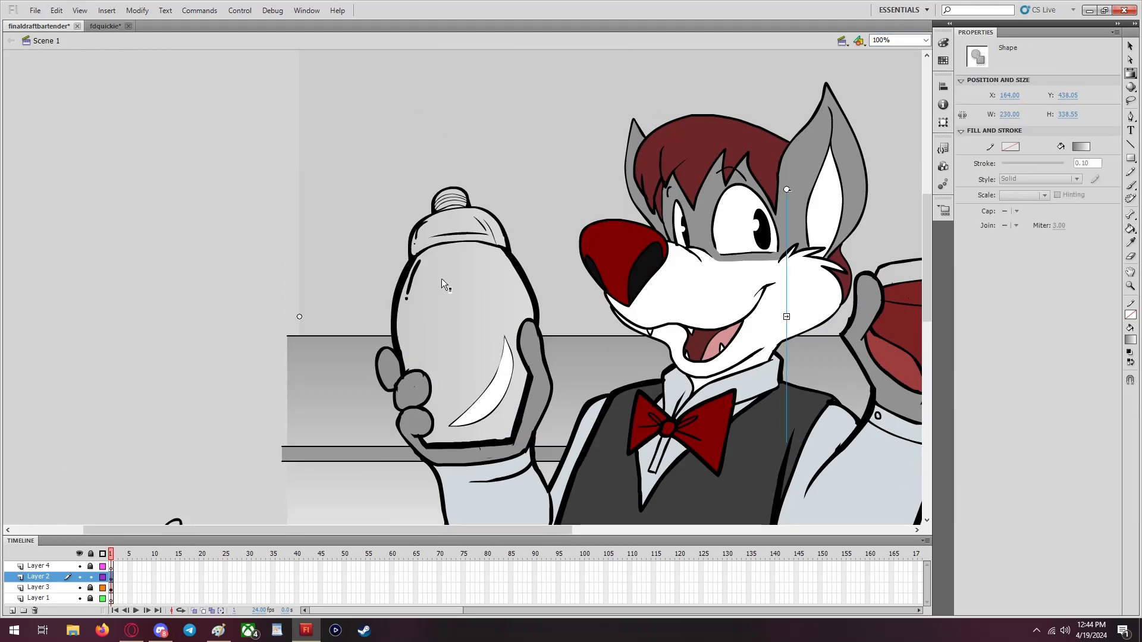
left_click_drag(789, 317, 392, 317)
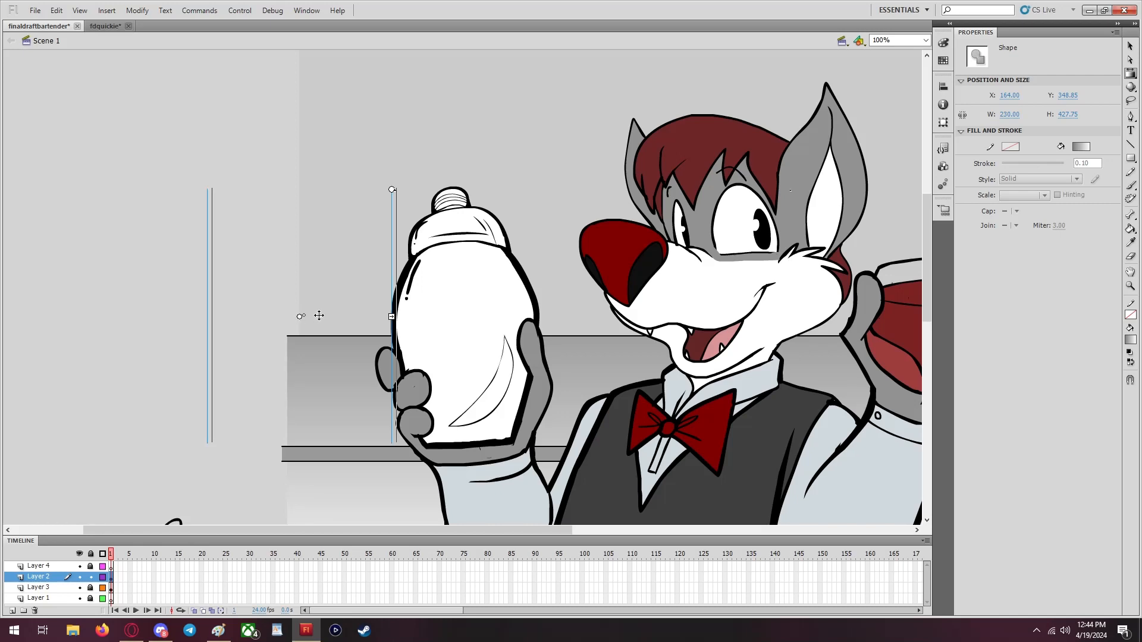
left_click_drag(302, 317, 485, 316)
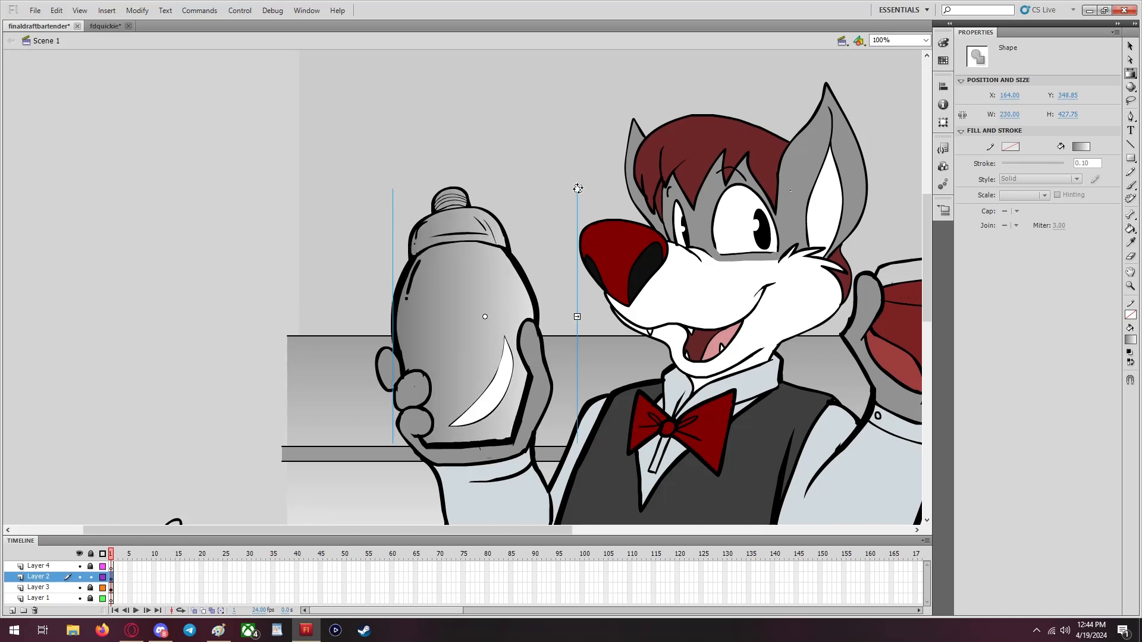
mouse_move(577, 188)
left_mouse_down()
mouse_move(601, 393)
mouse_move(616, 402)
mouse_move(595, 404)
left_mouse_up()
left_click(332, 146)
scroll(329, 143, "down", 2)
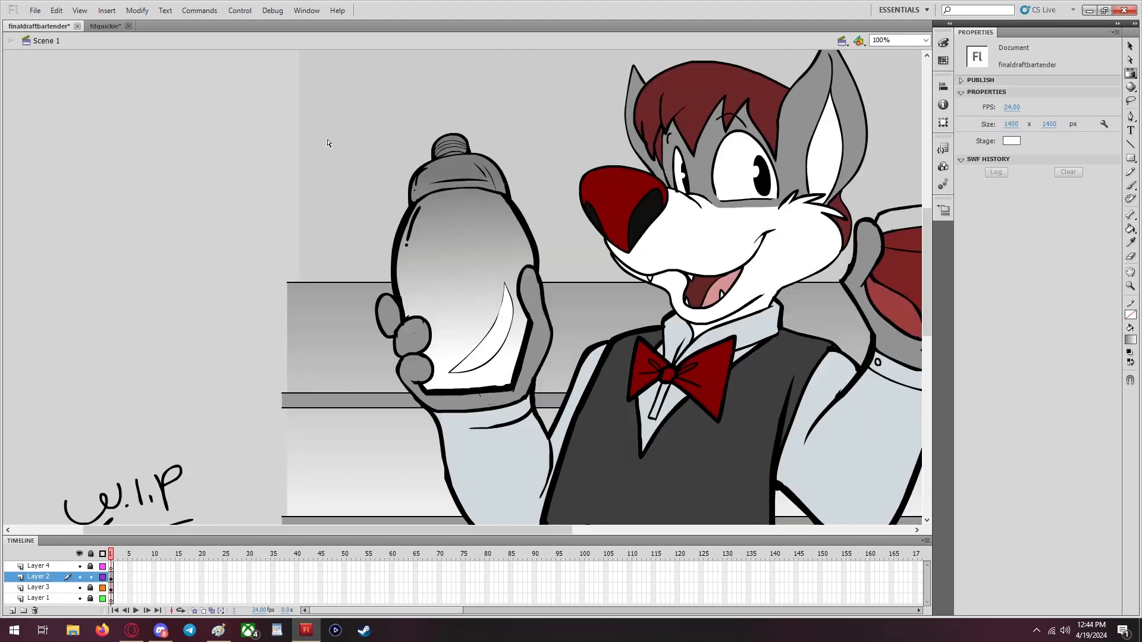
Fill the streak and the dot on the upper side of the bottle's body with white as highlights
left_click(1130, 46)
scroll(404, 168, "up", 2)
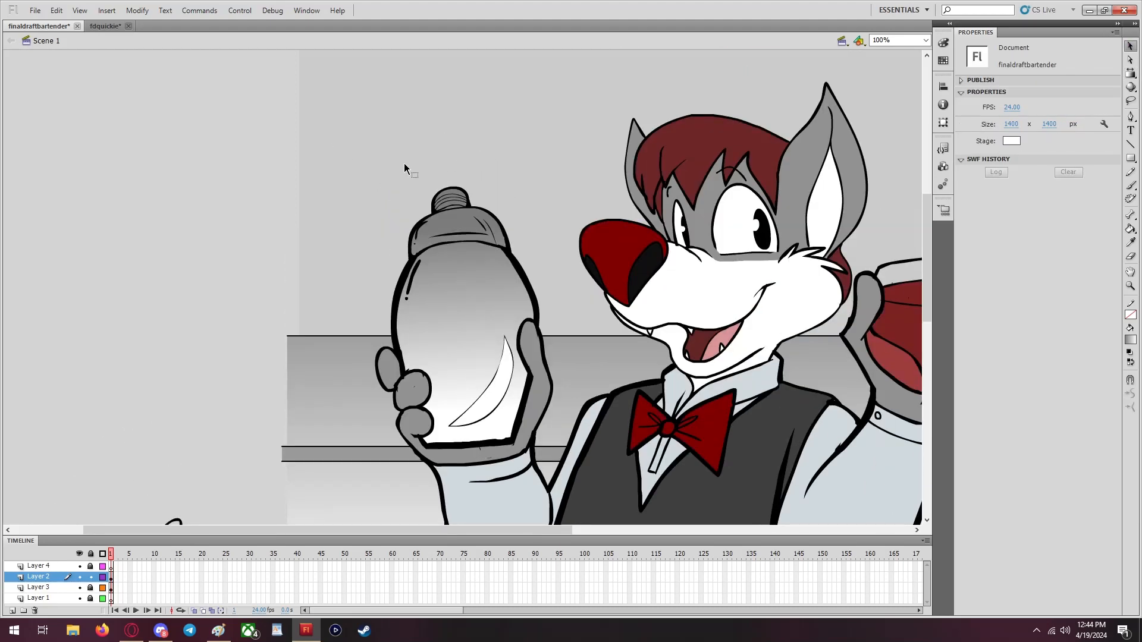
left_click_drag(364, 162, 575, 487)
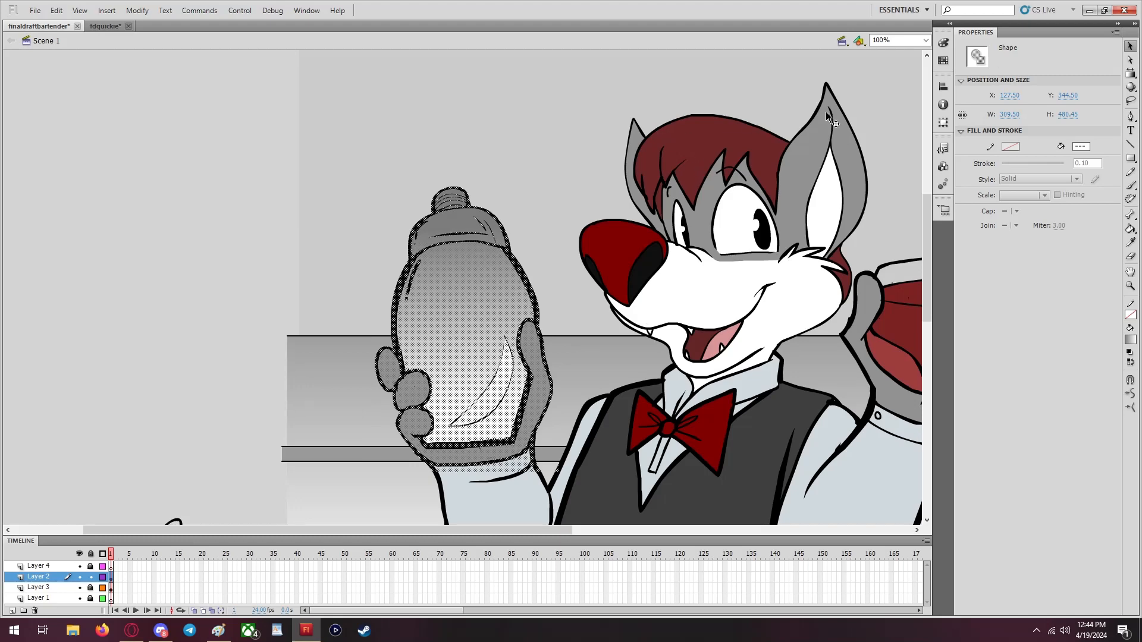
left_click(925, 40)
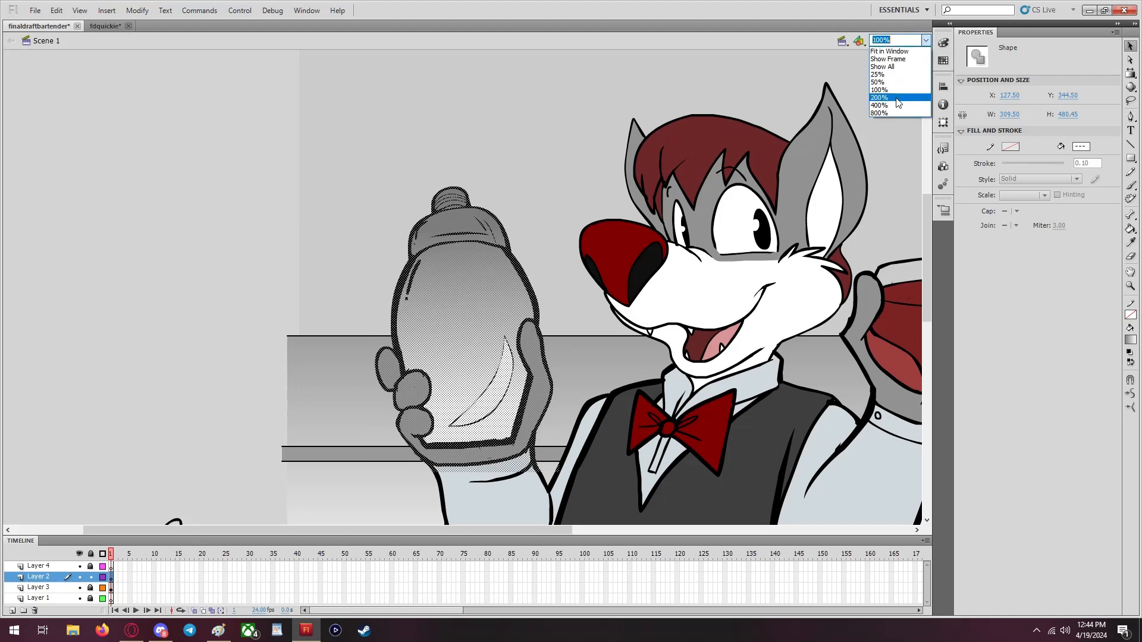
left_click(880, 105)
left_click(783, 172)
scroll(783, 172, "up", 4)
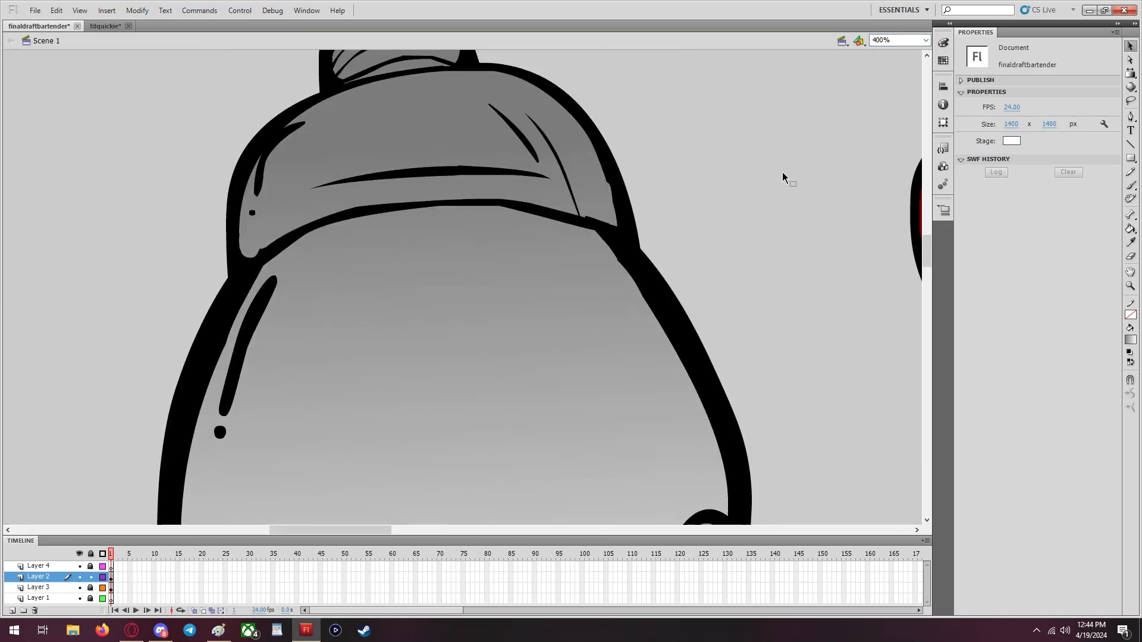
left_click(1129, 229)
scroll(644, 288, "down", 5)
scroll(268, 196, "up", 2)
scroll(250, 212, "up", 3)
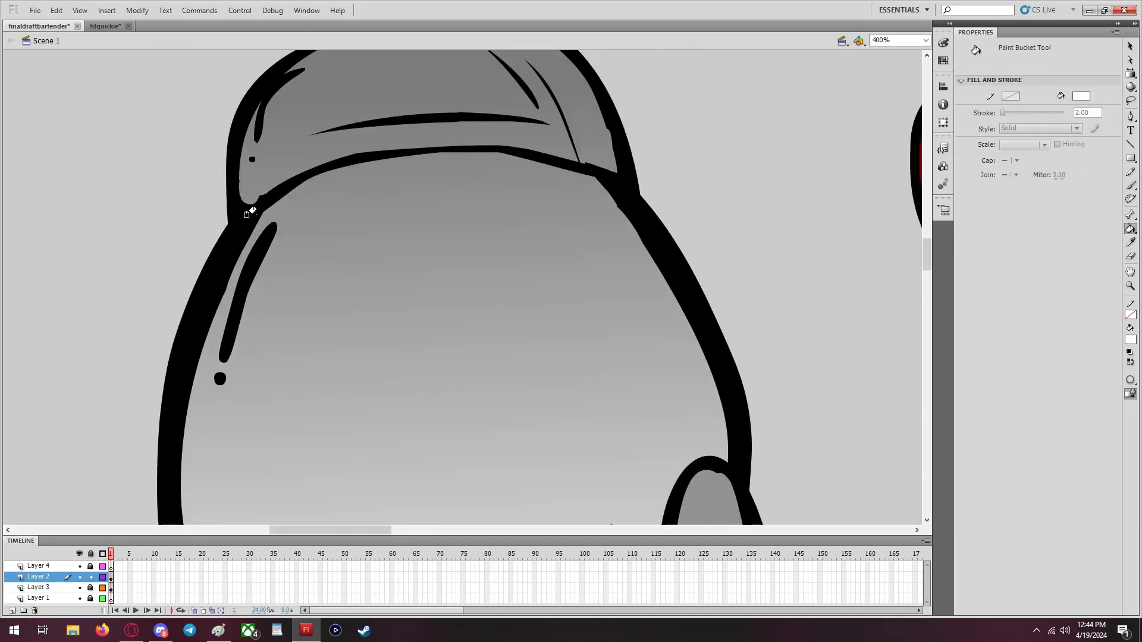
left_click(246, 261)
left_click(218, 377)
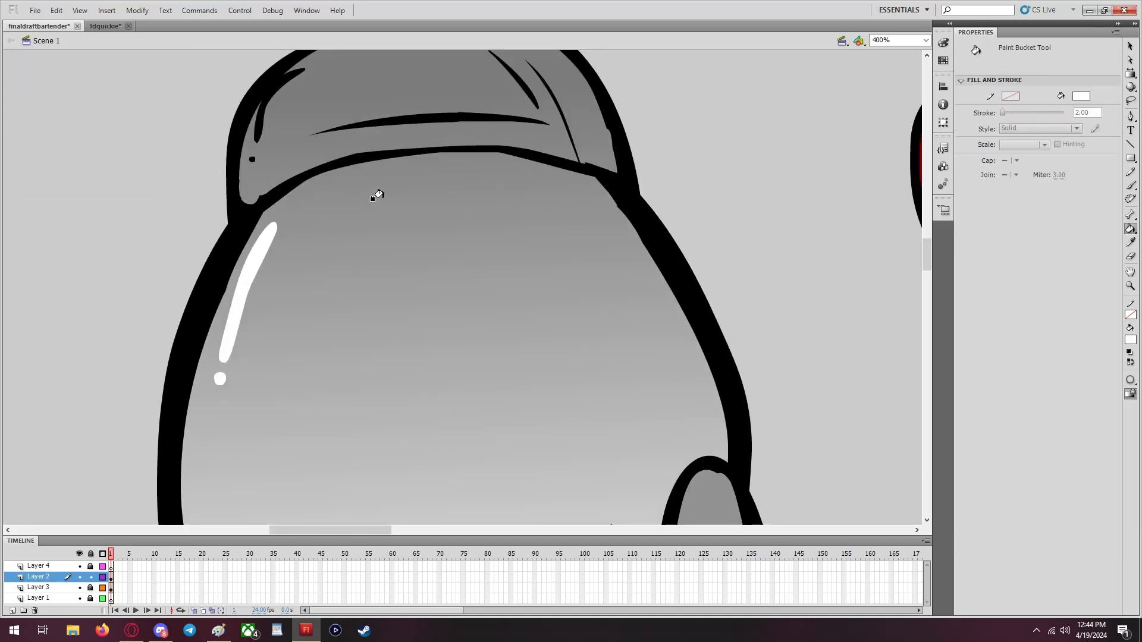
scroll(351, 204, "up", 3)
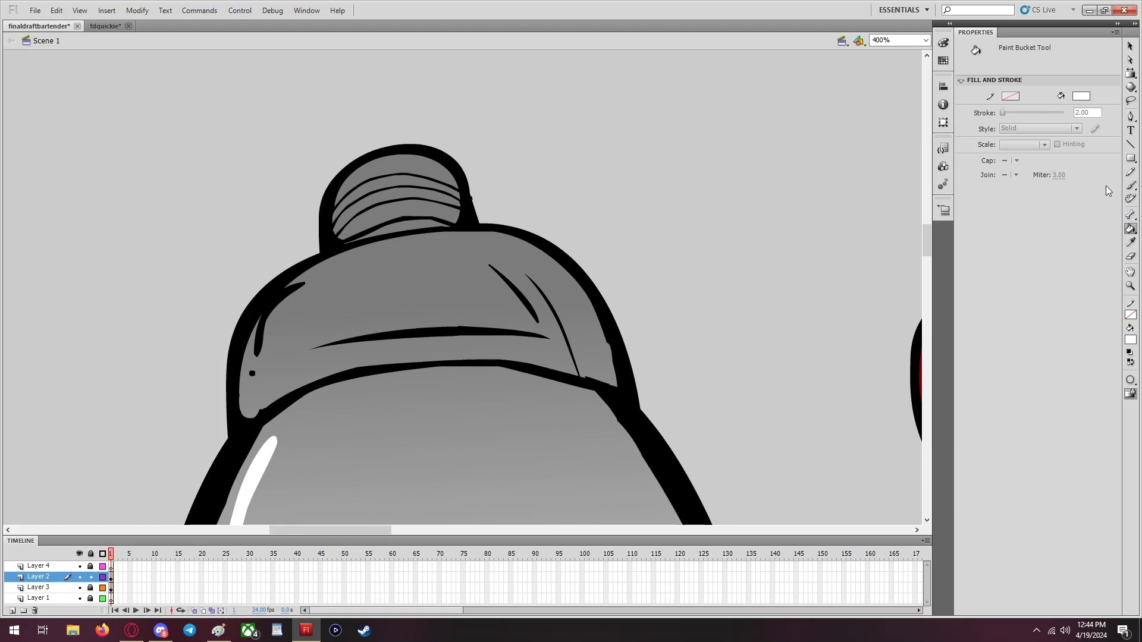
Paint white highlights over the streak and dot on the bottle's cap, and small ones on the nozzle with a smaller brush
left_click(1131, 185)
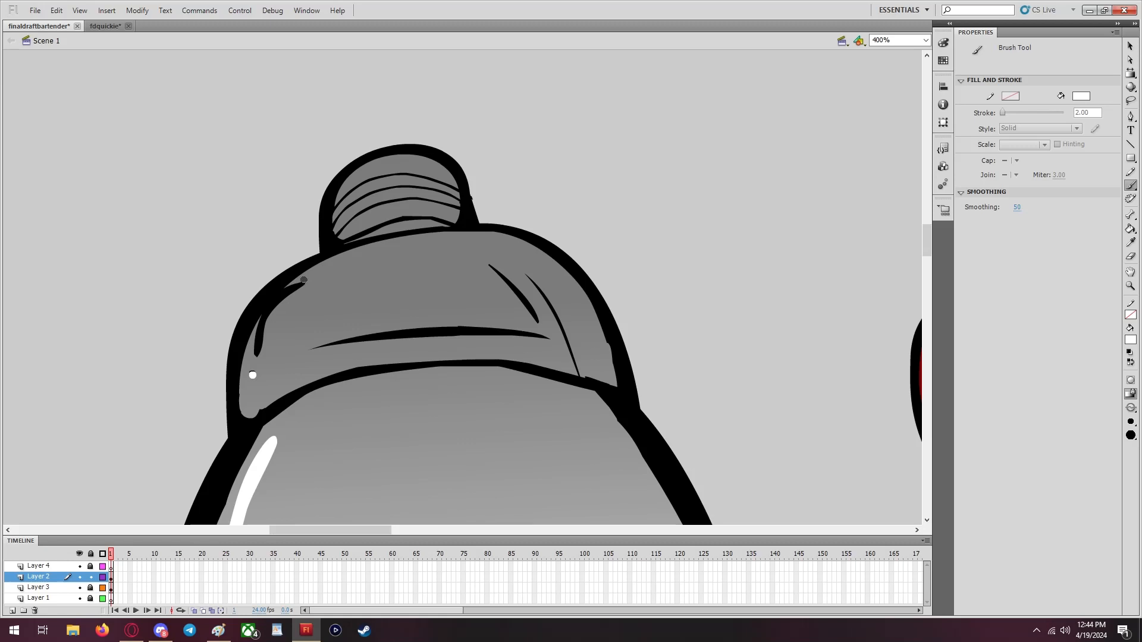
left_click_drag(281, 293, 257, 355)
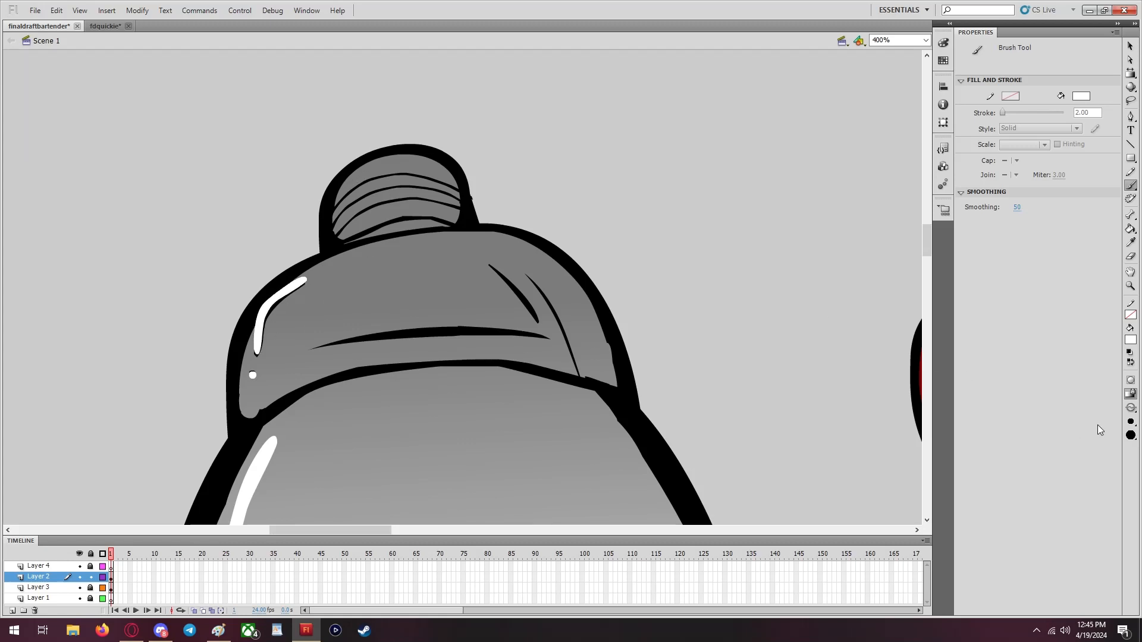
left_click(1129, 421)
left_click(1107, 449)
scroll(605, 190, "down", 3)
Delete the bar counter's lower lines and white fill below the character at 50% magnification
left_click(925, 40)
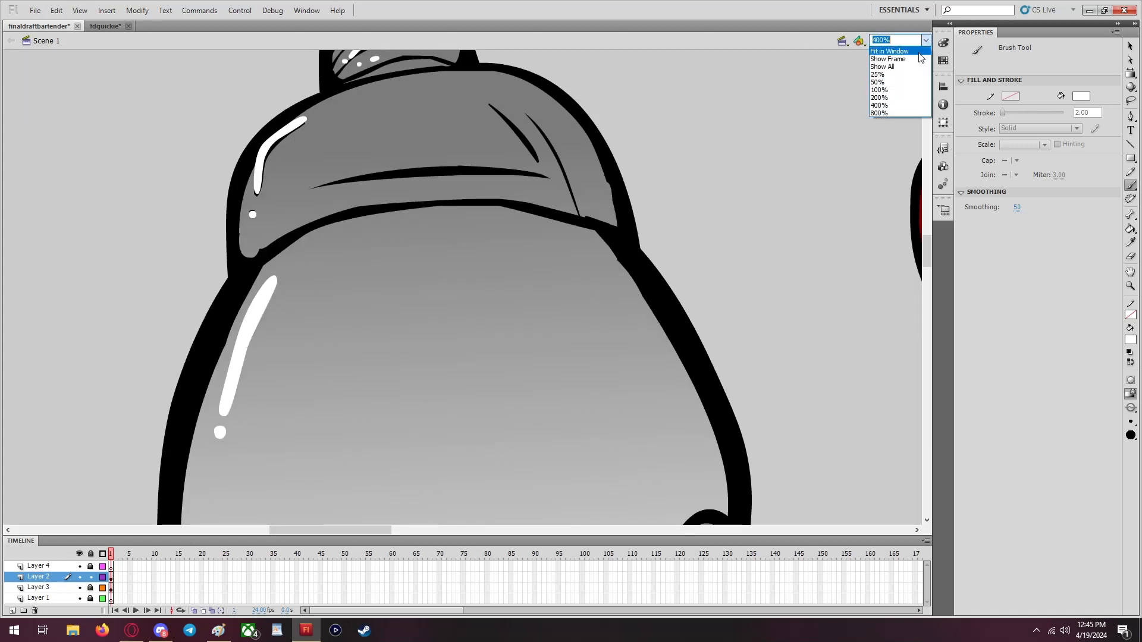
left_click(886, 85)
scroll(729, 217, "down", 3)
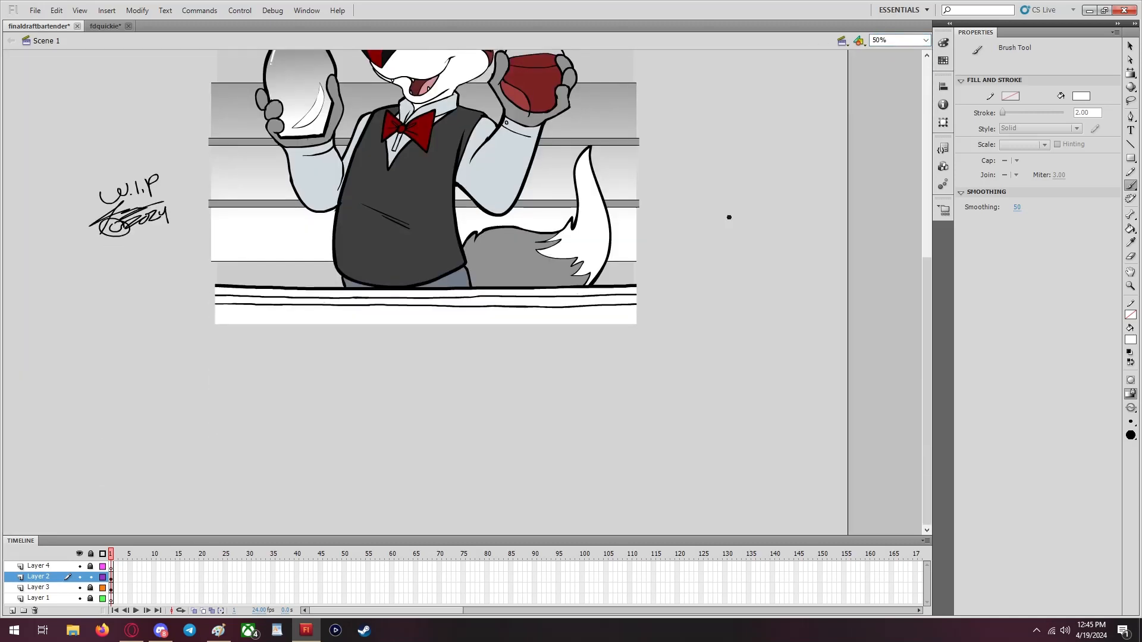
left_click(1130, 46)
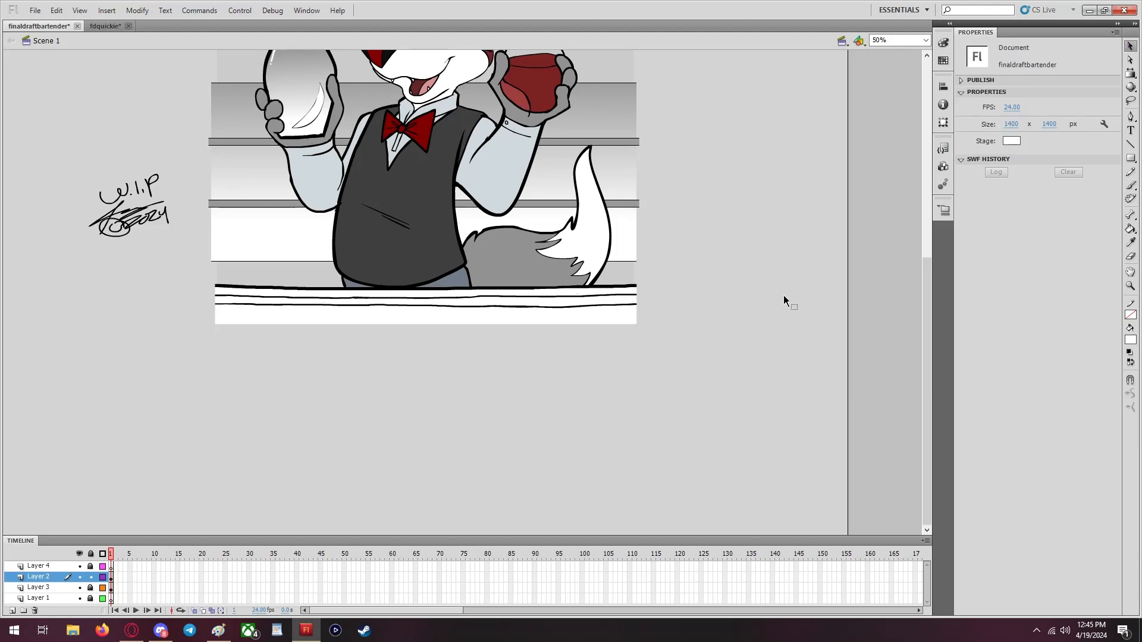
left_click_drag(756, 353, 308, 299)
key("Delete")
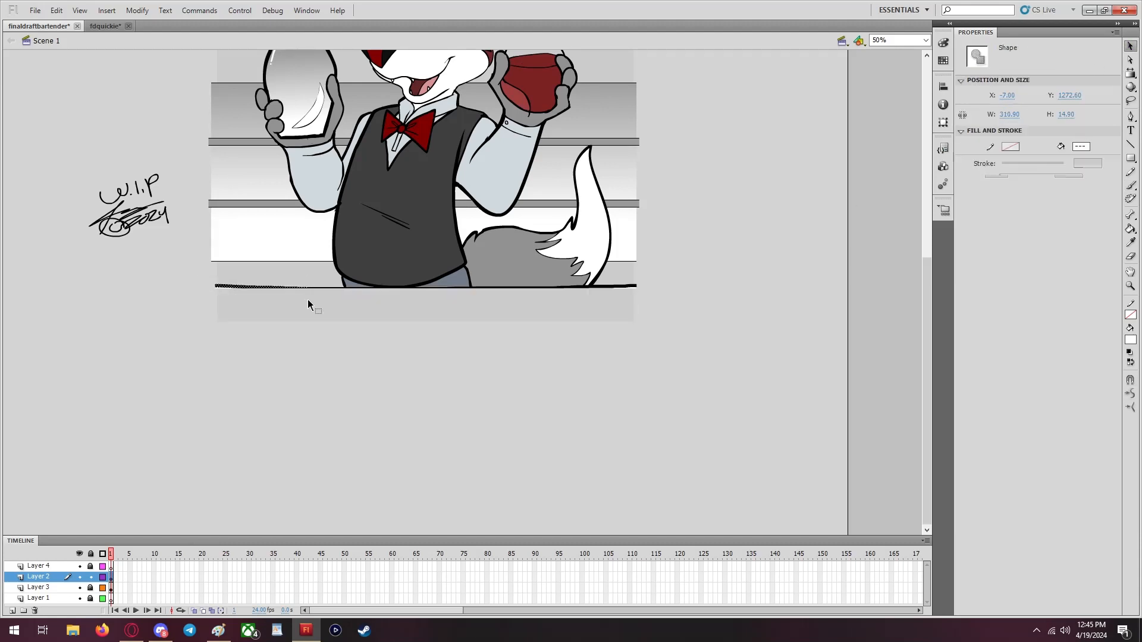
Delete both ends and the remaining middle part of the old counter's upper line beneath the character
left_click_drag(674, 297, 609, 280)
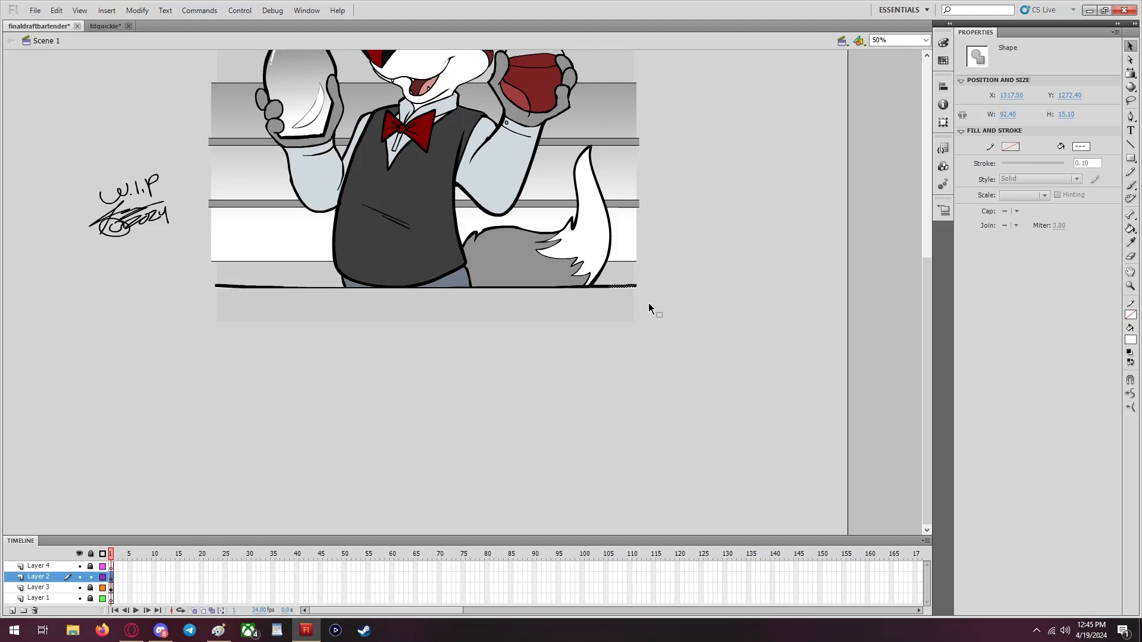
key("Delete")
left_click_drag(159, 271, 323, 291)
key("Delete")
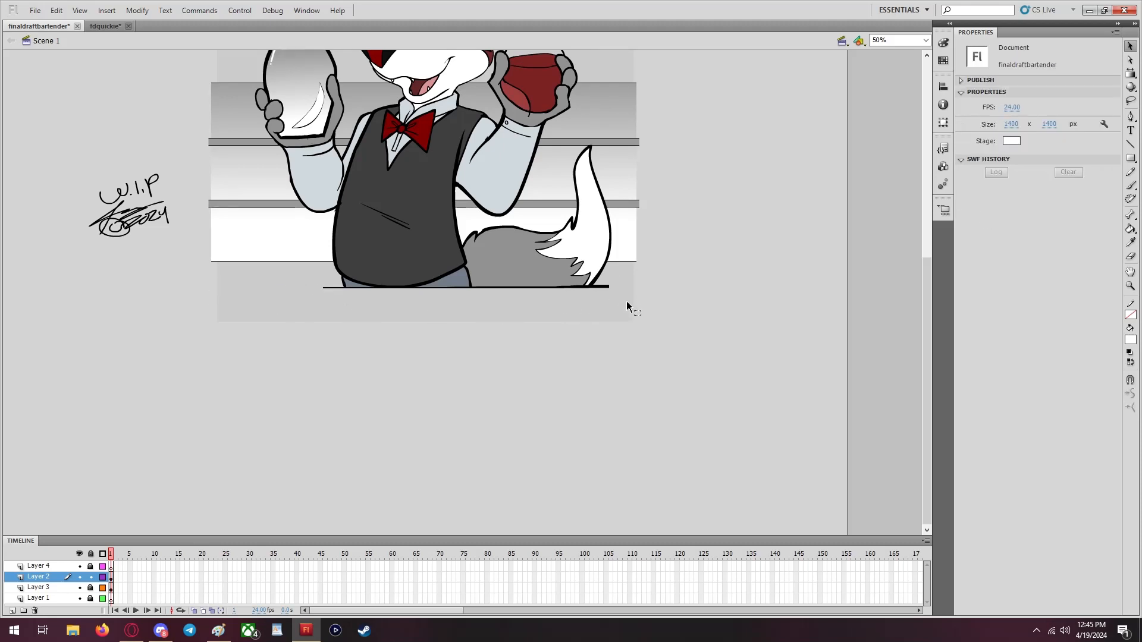
left_click_drag(639, 308, 294, 286)
key("Delete")
left_click_drag(622, 305, 314, 283)
key("Delete")
scroll(314, 284, "up", 3)
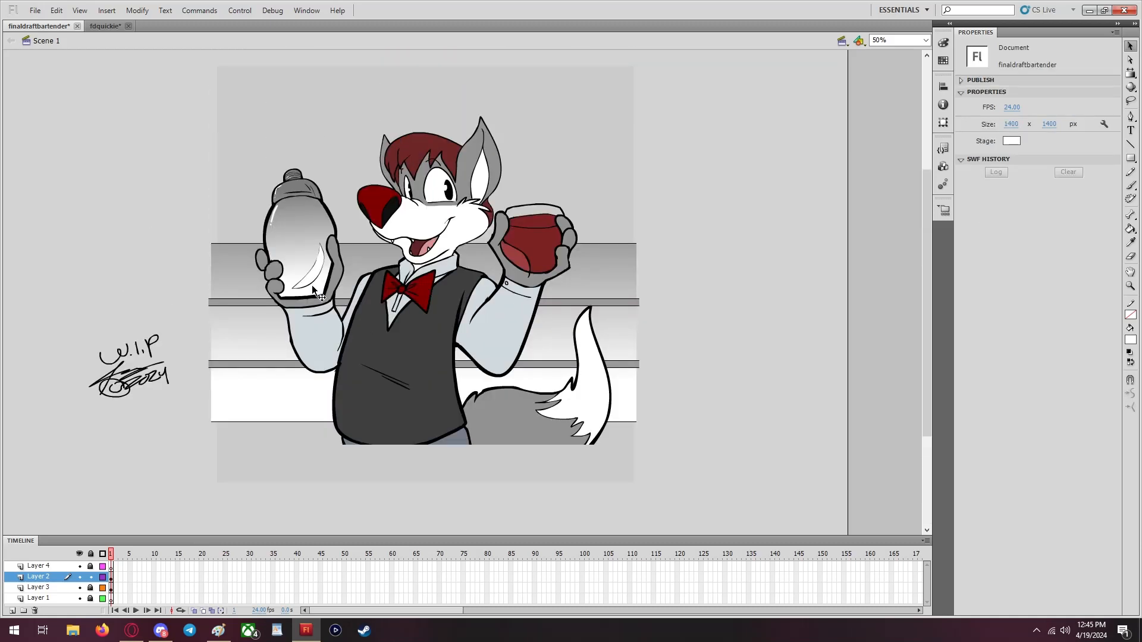
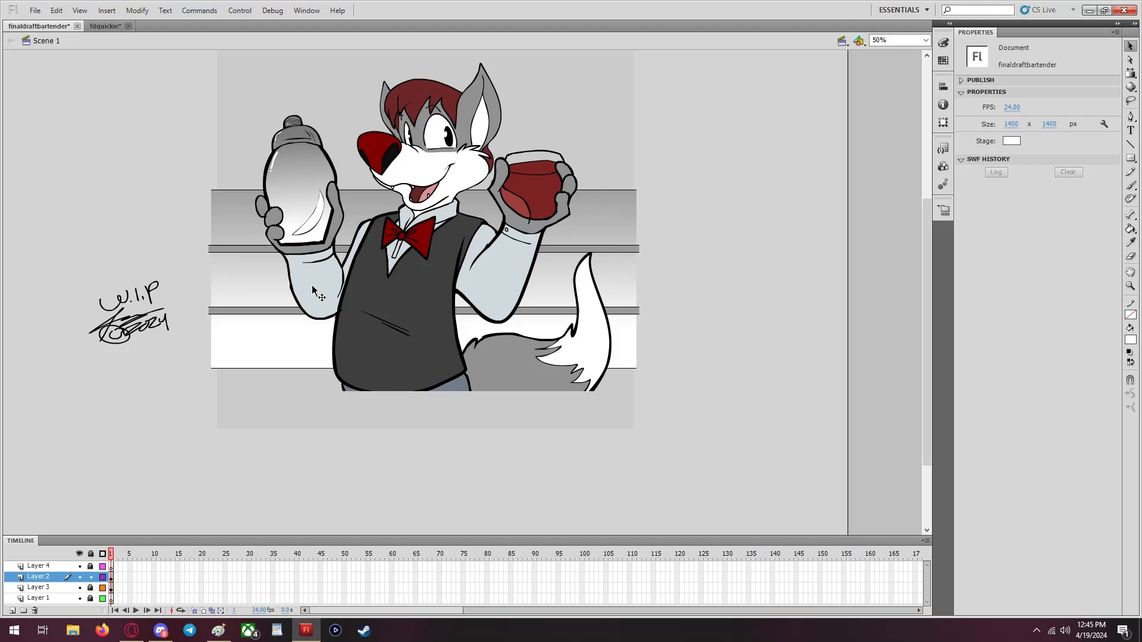
scroll(314, 291, "up", 2)
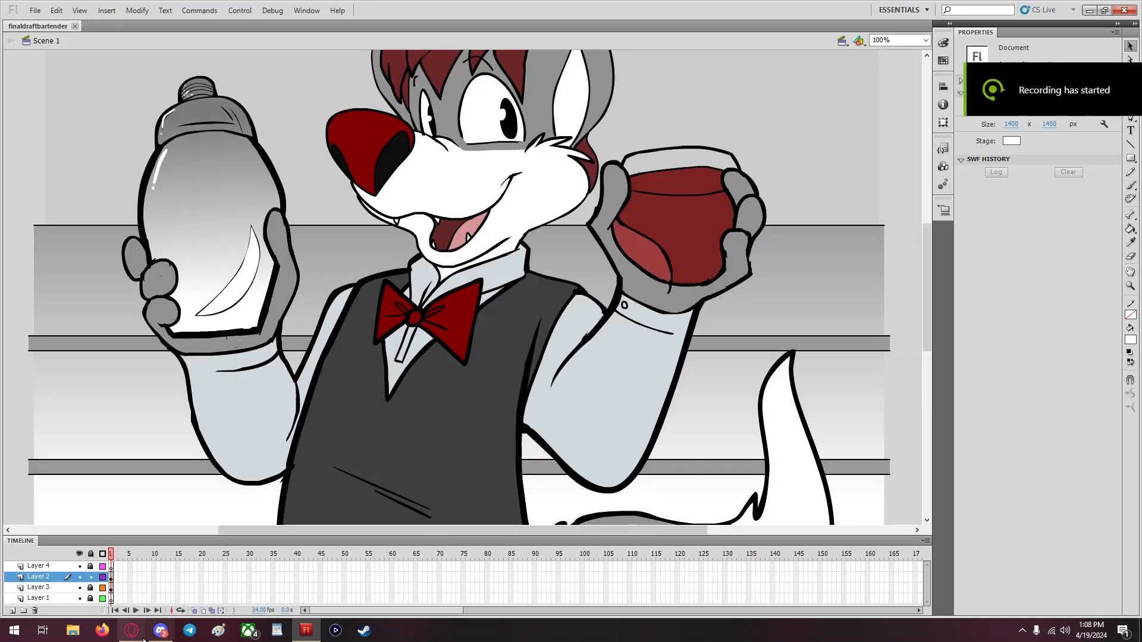
left_click(139, 639)
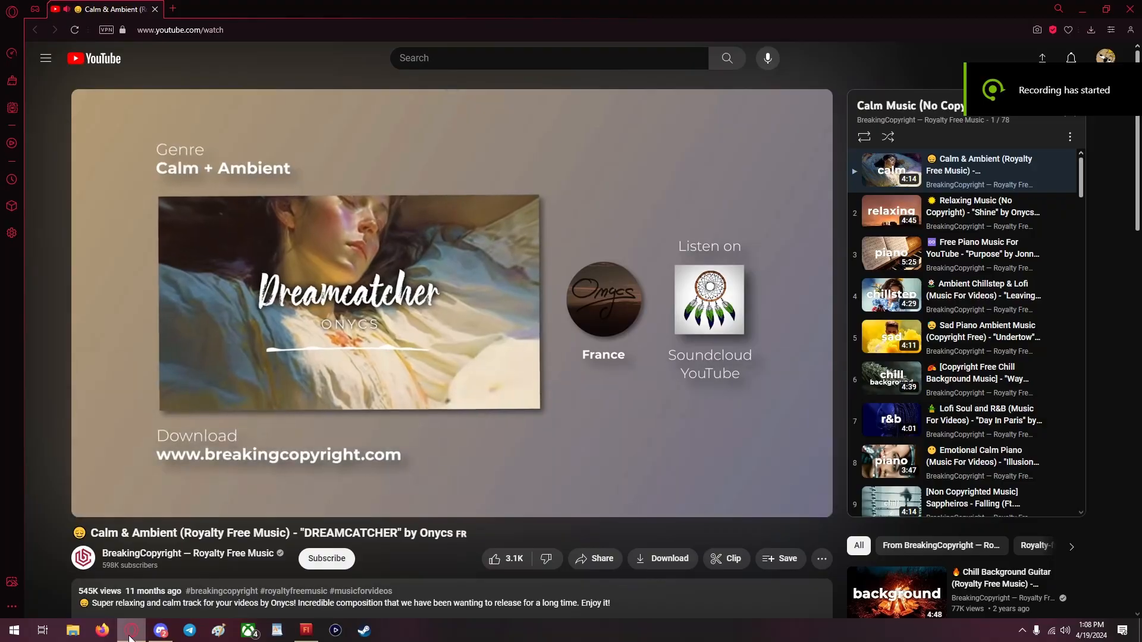
key("alt+Tab")
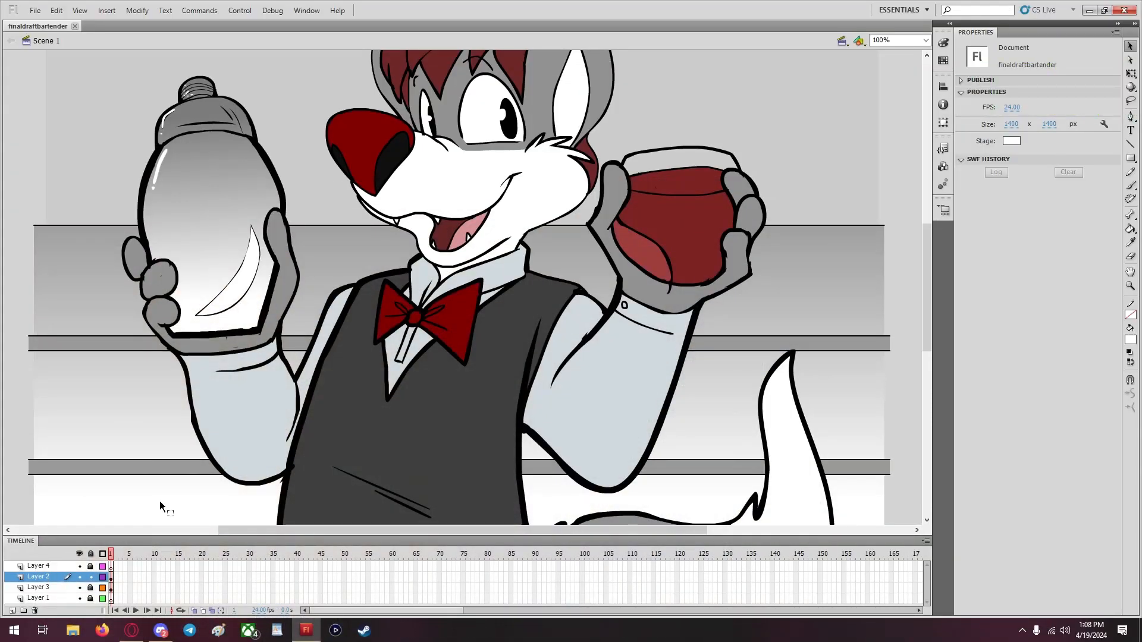
Set the stroke colour to black, then unlock Layer 4 for editing and lock Layer 2
scroll(159, 500, "up", 2)
scroll(160, 503, "down", 10)
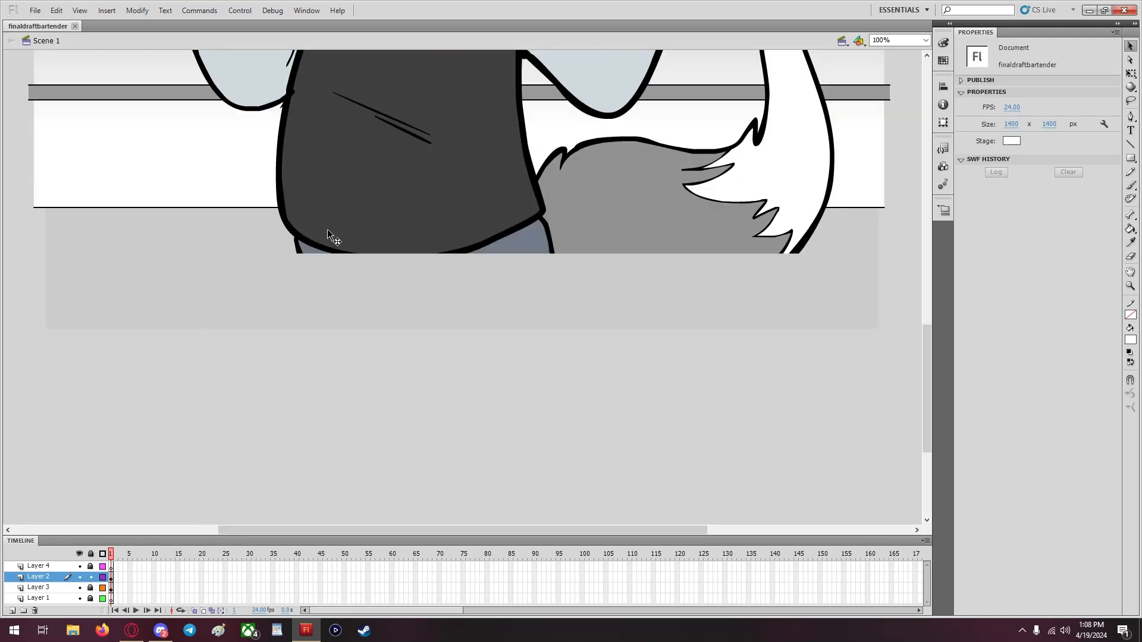
left_click(329, 229)
left_click(412, 347)
left_click(1134, 316)
left_click(967, 339)
scroll(586, 369, "up", 5)
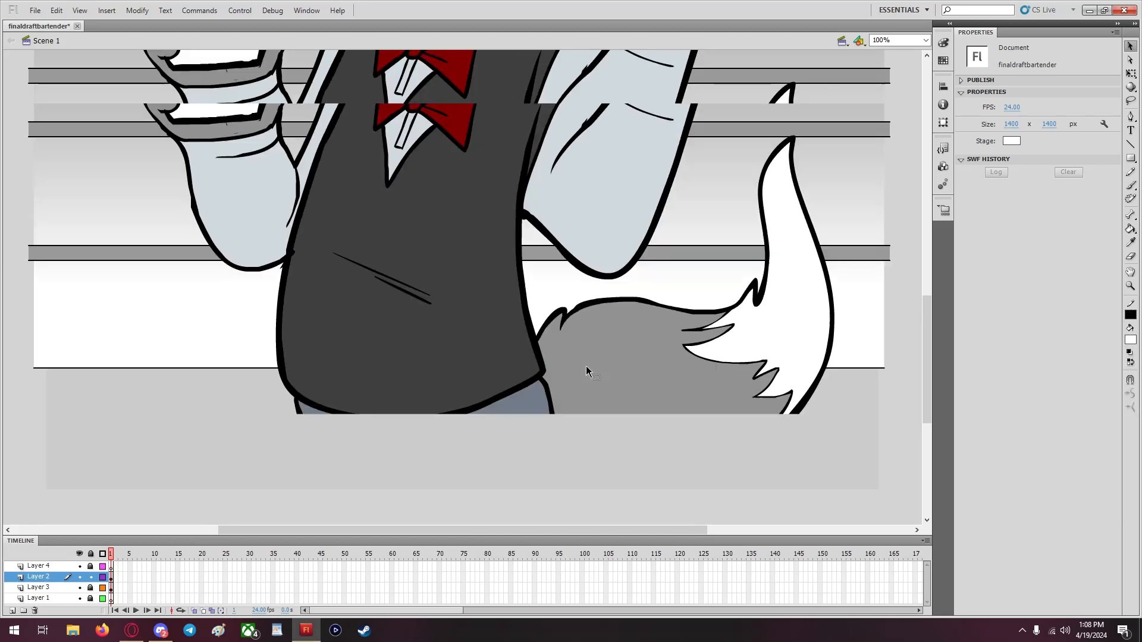
left_click(925, 40)
left_click(904, 82)
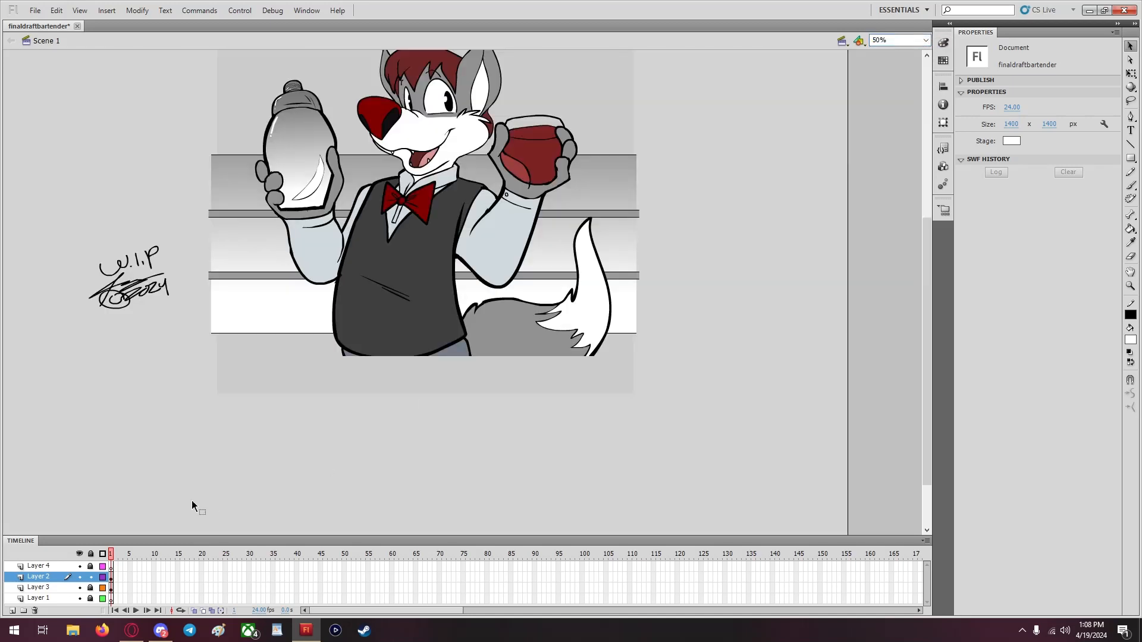
left_click(89, 567)
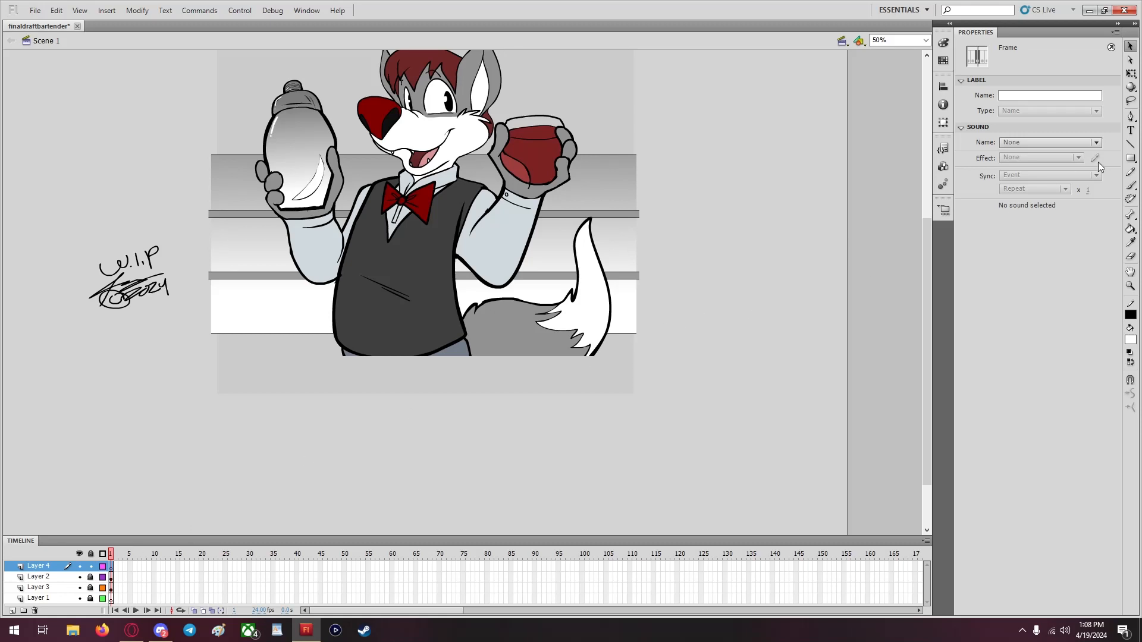
Draw a dark gray rectangle about 1433 by 156 px as the bar counter across the bottom of the stage
left_click(1130, 159)
left_click(1130, 340)
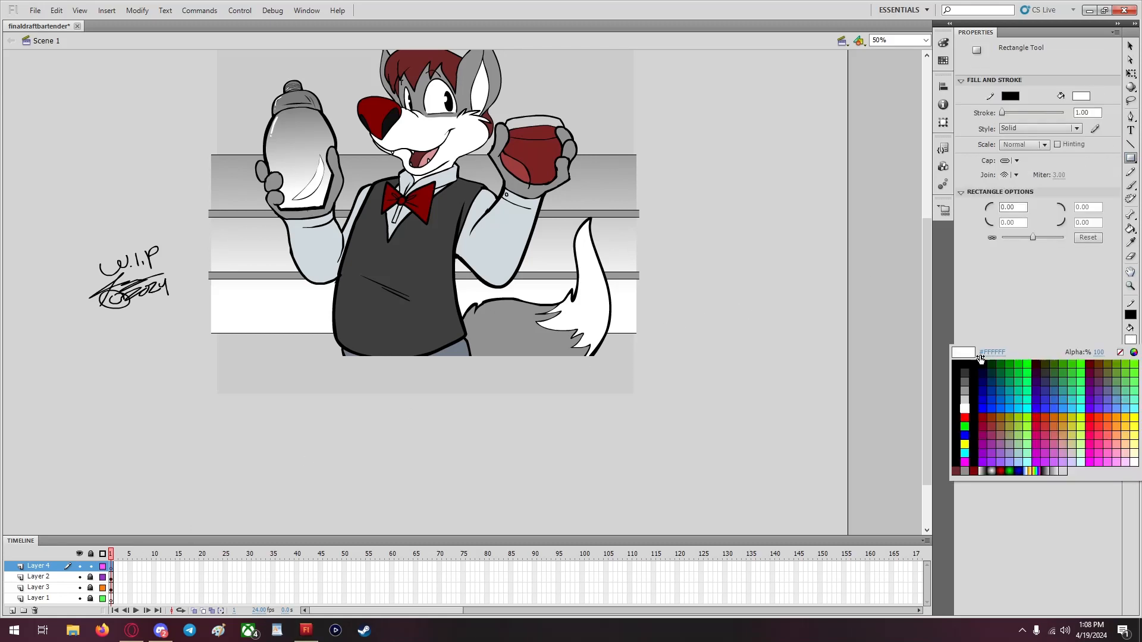
left_click(964, 381)
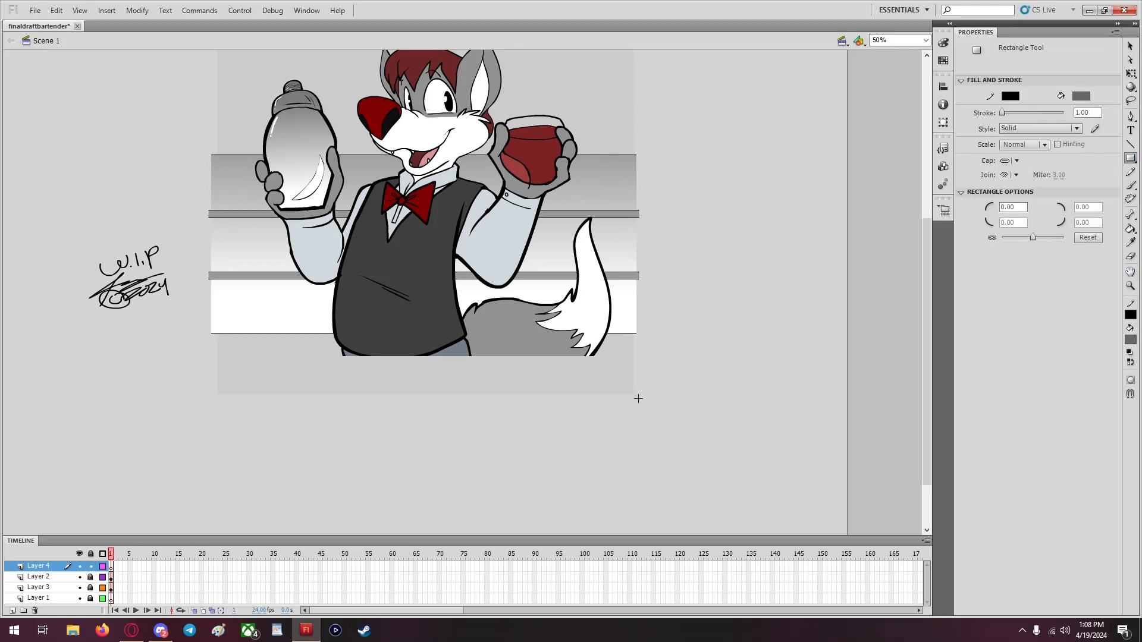
left_click_drag(638, 399, 212, 352)
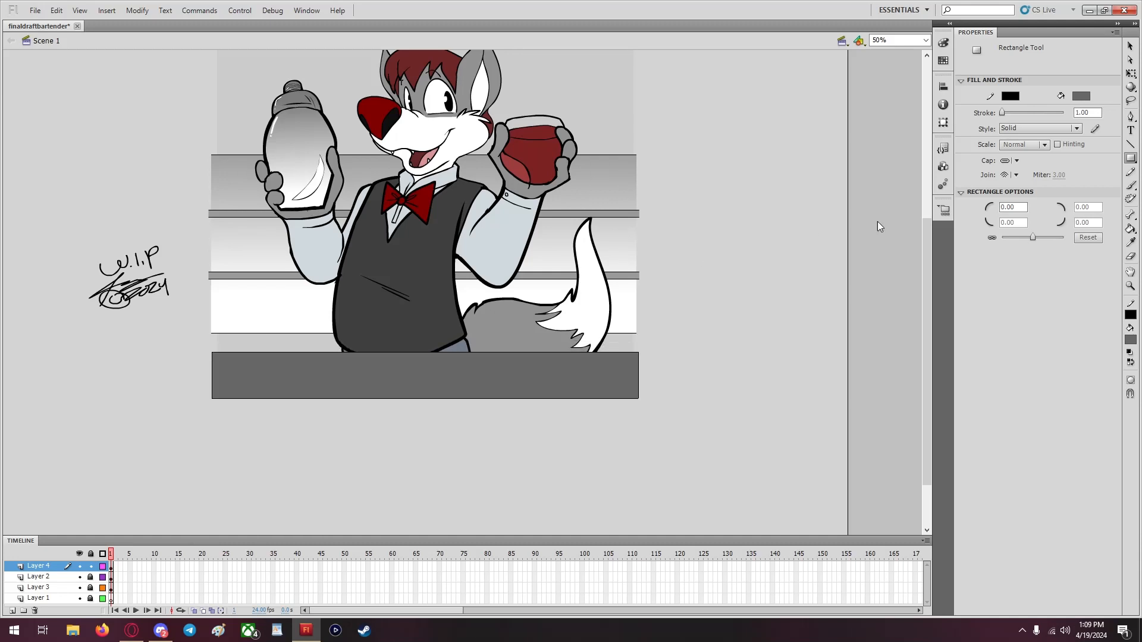
Delete the outlines on the right, bottom and left edges of the gray counter
left_click(1129, 47)
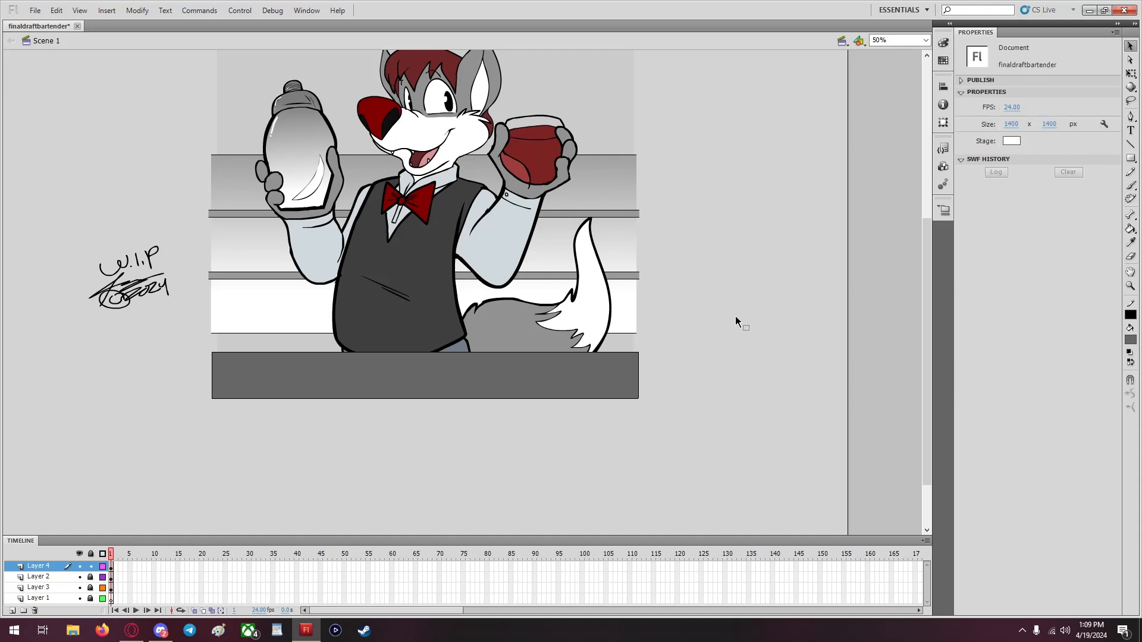
left_click(639, 388)
key("Delete")
left_click(613, 398)
key("Delete")
left_click(214, 381)
key("Delete")
Set the counter's remaining outline to a stroke of 3 and lower its top edge to about Y 1271 with Free Transform
left_click_drag(699, 440, 185, 346)
left_click_drag(1095, 163, 956, 173)
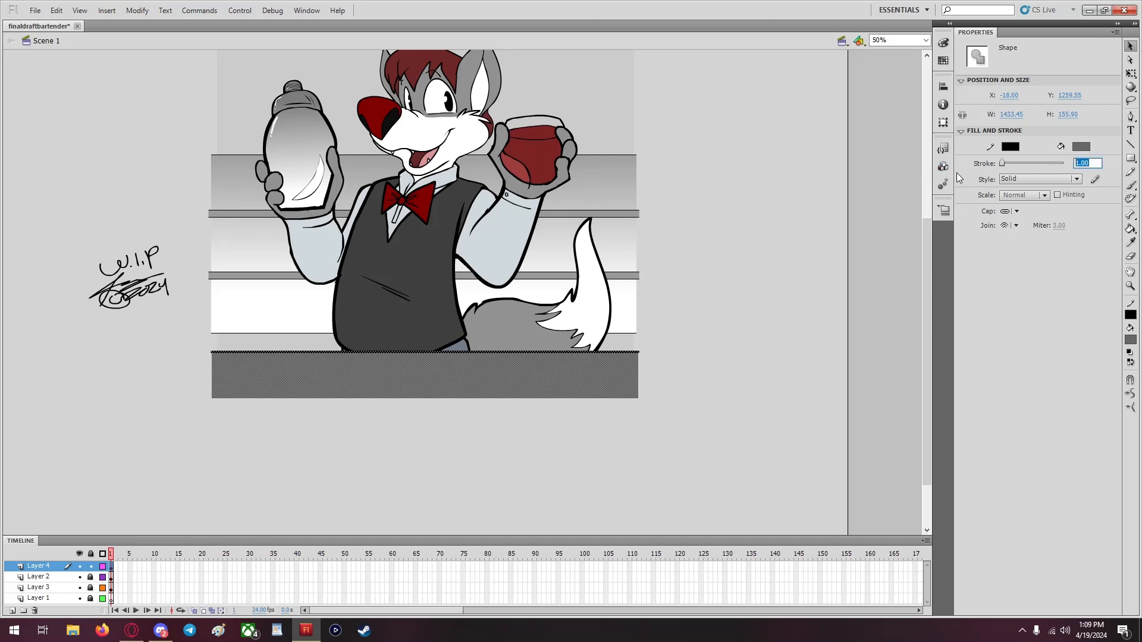
type("3")
key("Return")
left_click(925, 40)
left_click(904, 93)
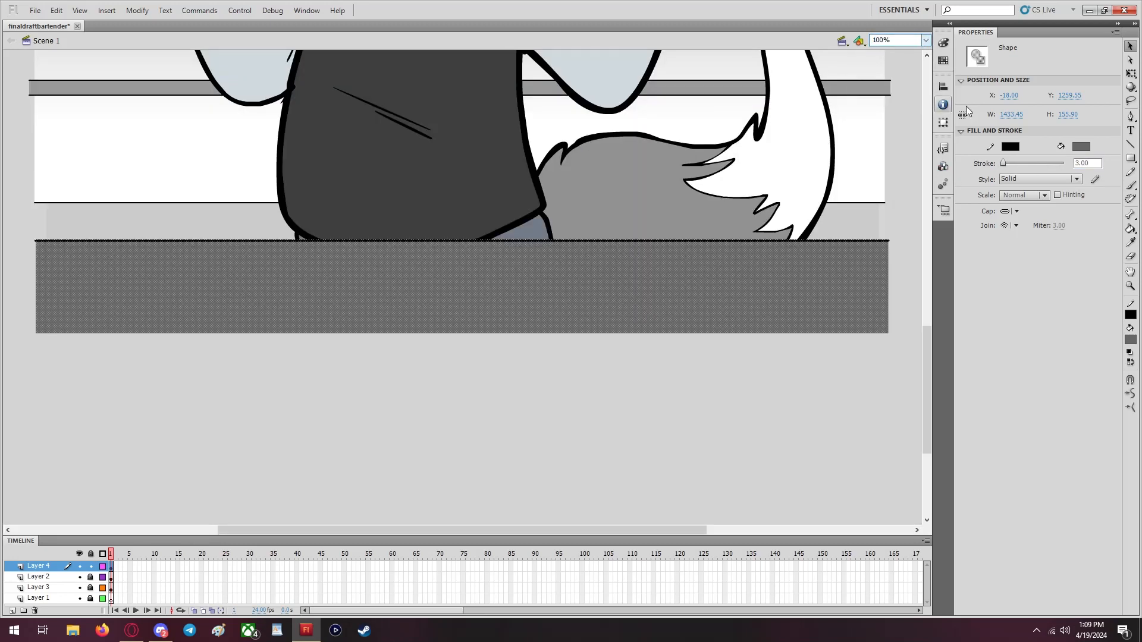
left_click(1131, 73)
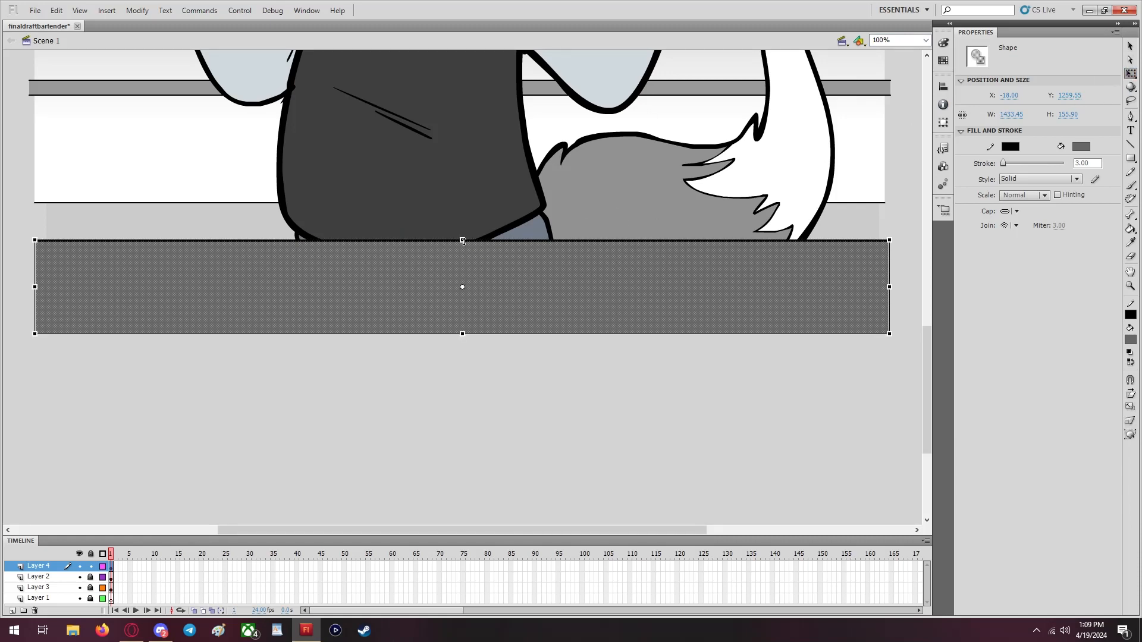
mouse_move(462, 241)
left_mouse_down()
mouse_move(463, 262)
mouse_move(462, 247)
left_mouse_up()
left_click(531, 453)
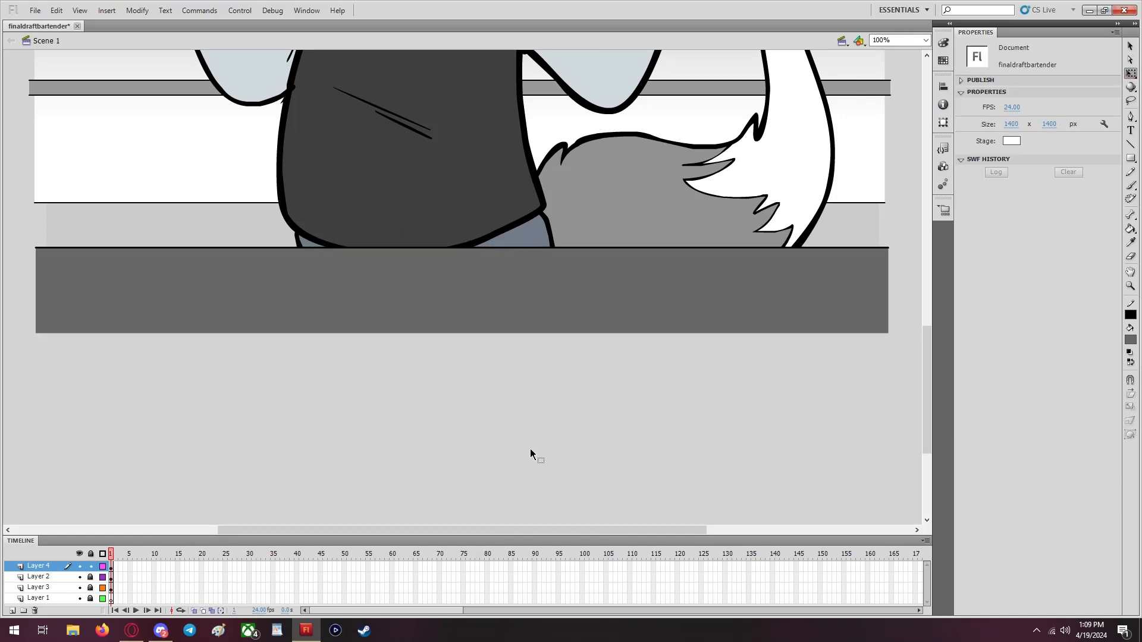
key("alt+z")
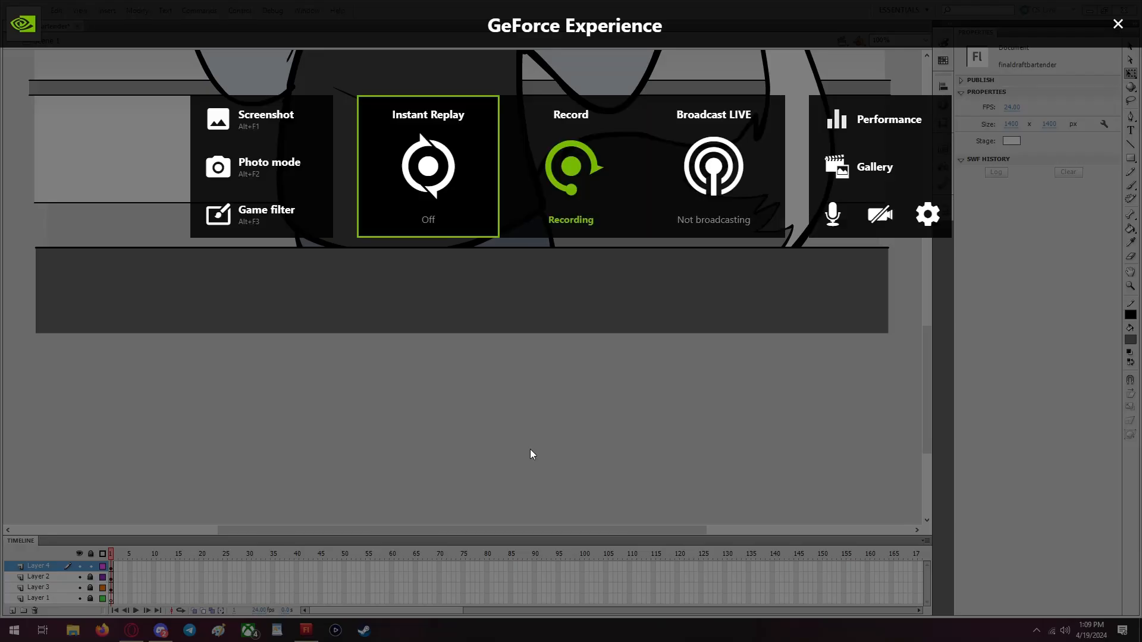
left_click(925, 215)
left_click(586, 516)
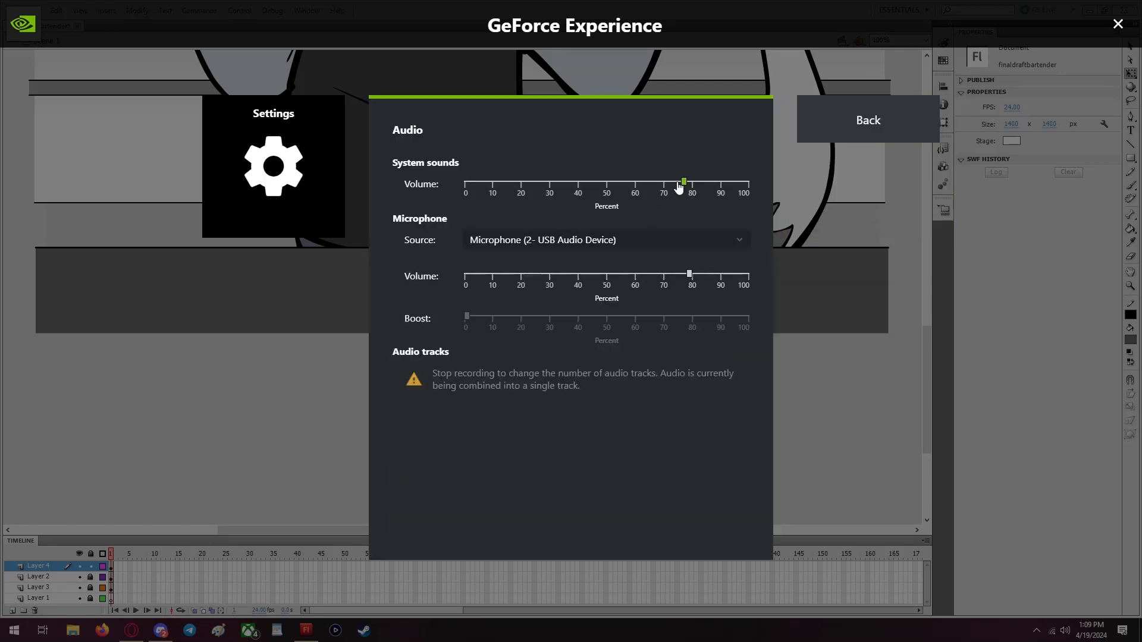
left_click(836, 127)
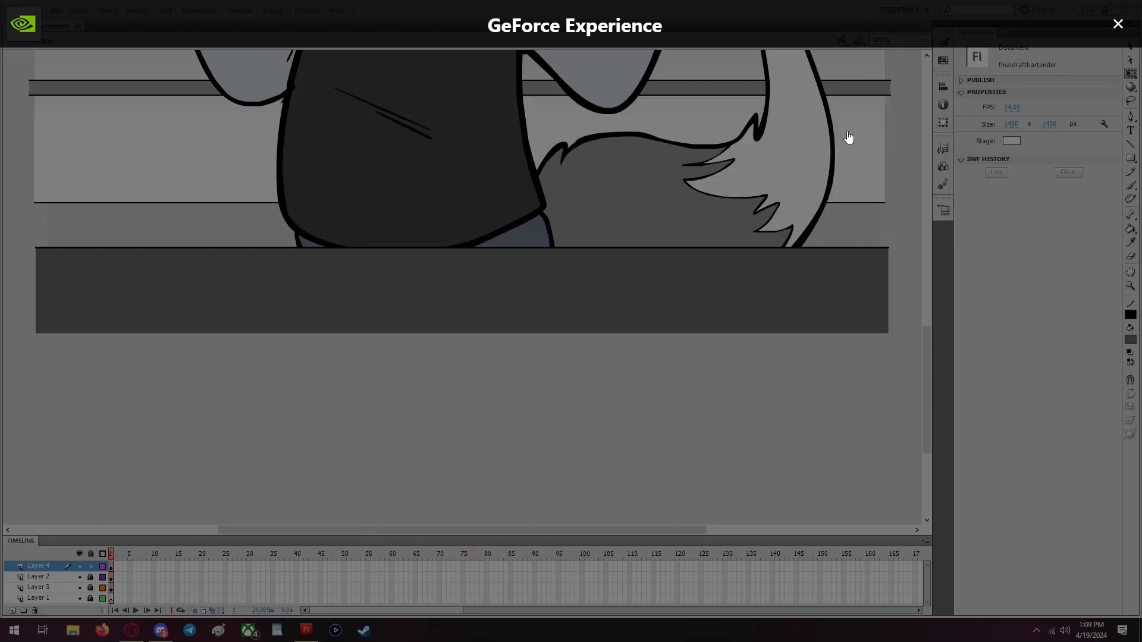
key("alt+z")
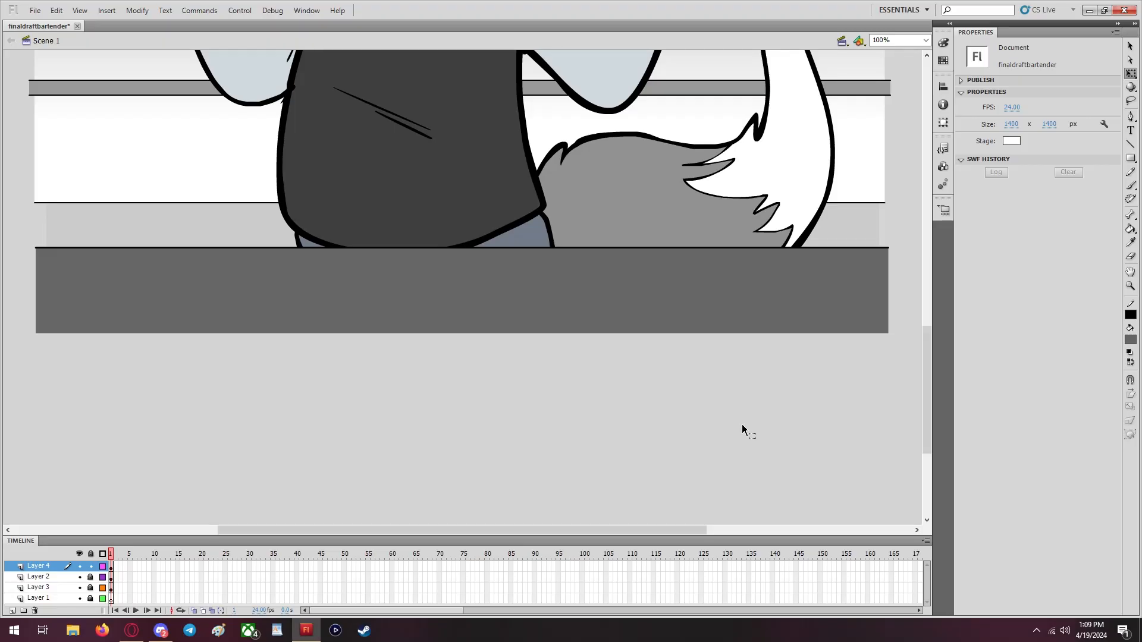
Set the stroke of the line along the counter's top edge to 6
scroll(592, 389, "up", 3)
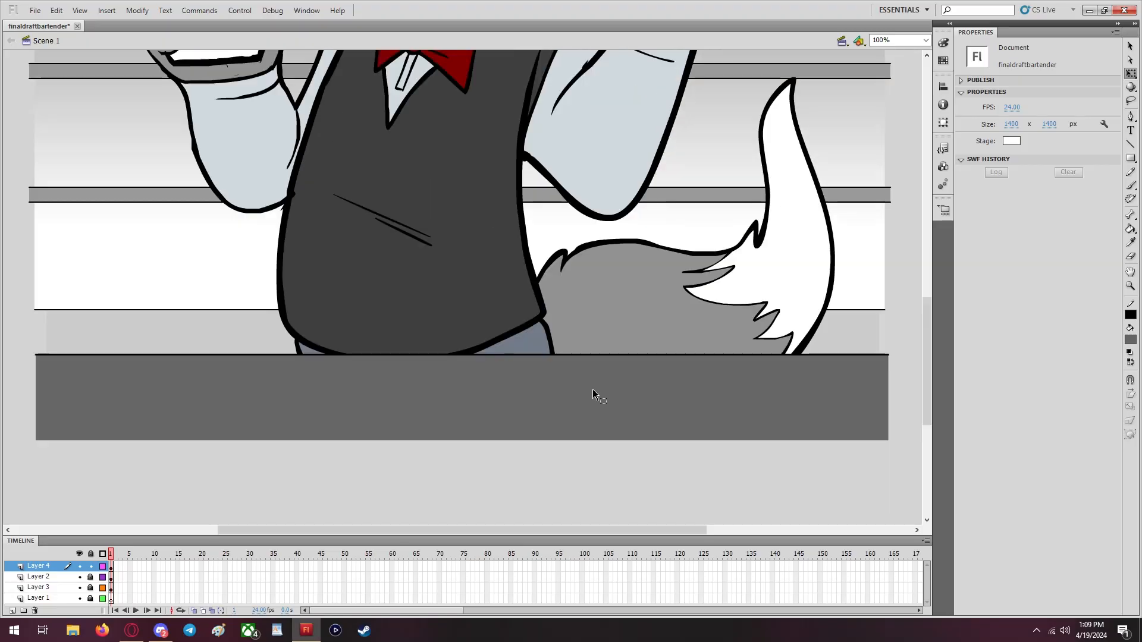
left_click(401, 355)
left_click(1129, 46)
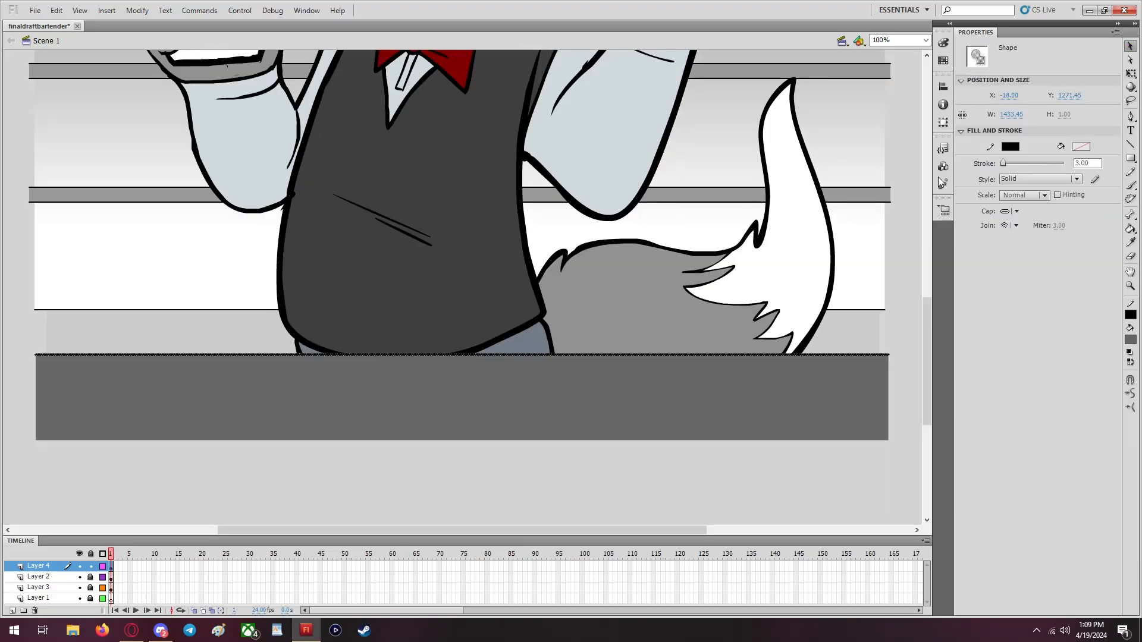
left_click(877, 287)
left_click(874, 355)
double_click(1087, 163)
type("6")
key("Return")
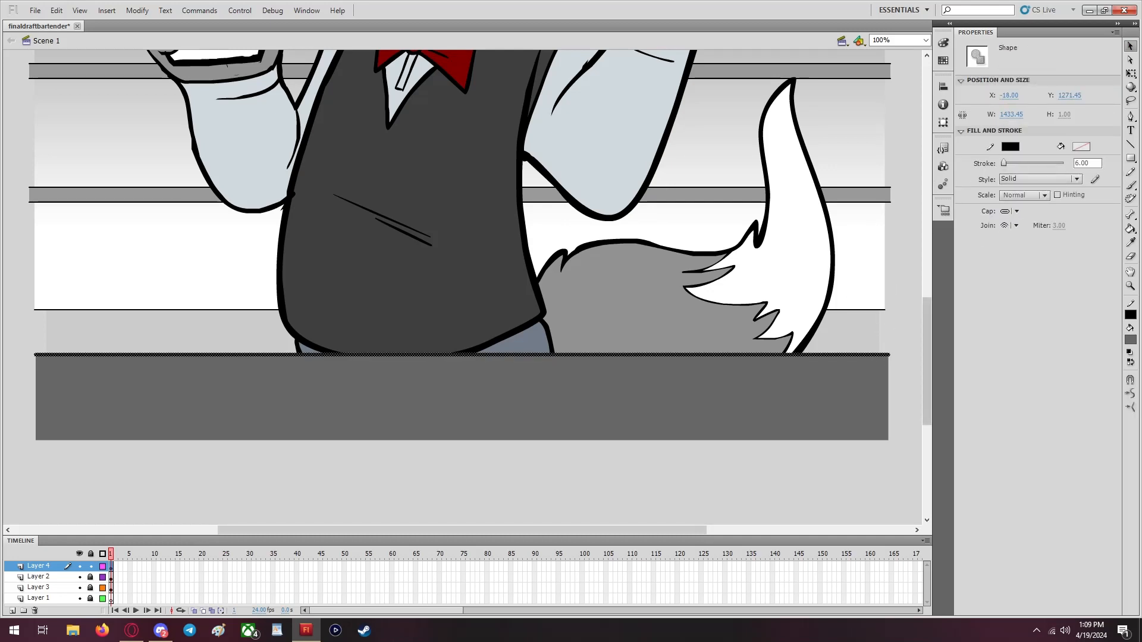
left_click(848, 462)
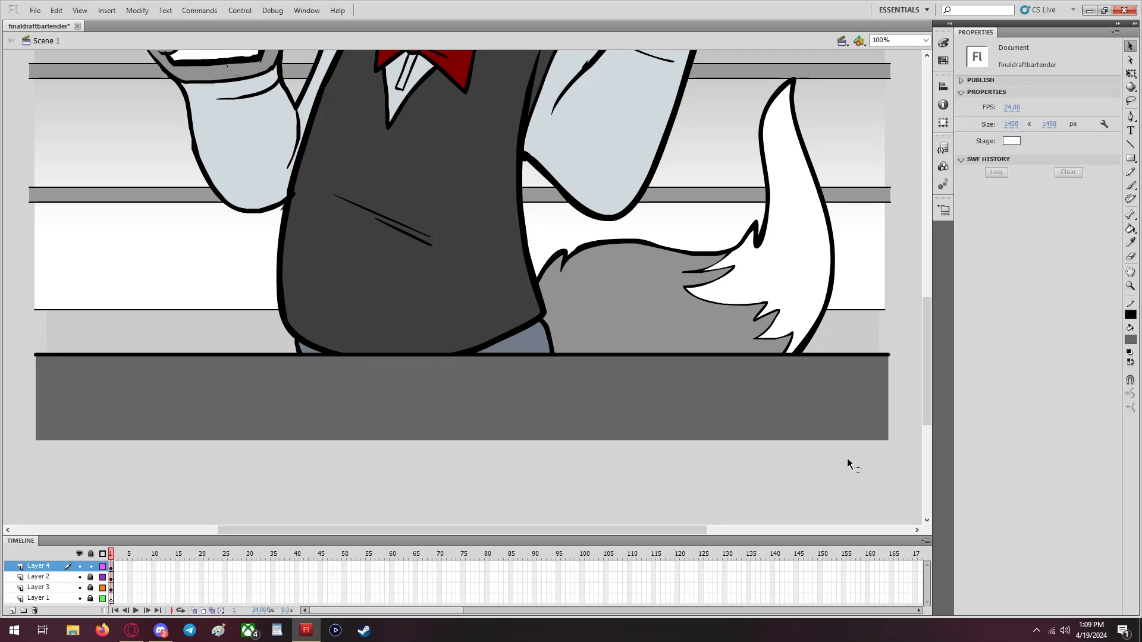
Draw a thin light gray rectangle with a black stroke of 2 across the full width of the dark counter, just below its top edge
left_click(1130, 159)
double_click(1087, 112)
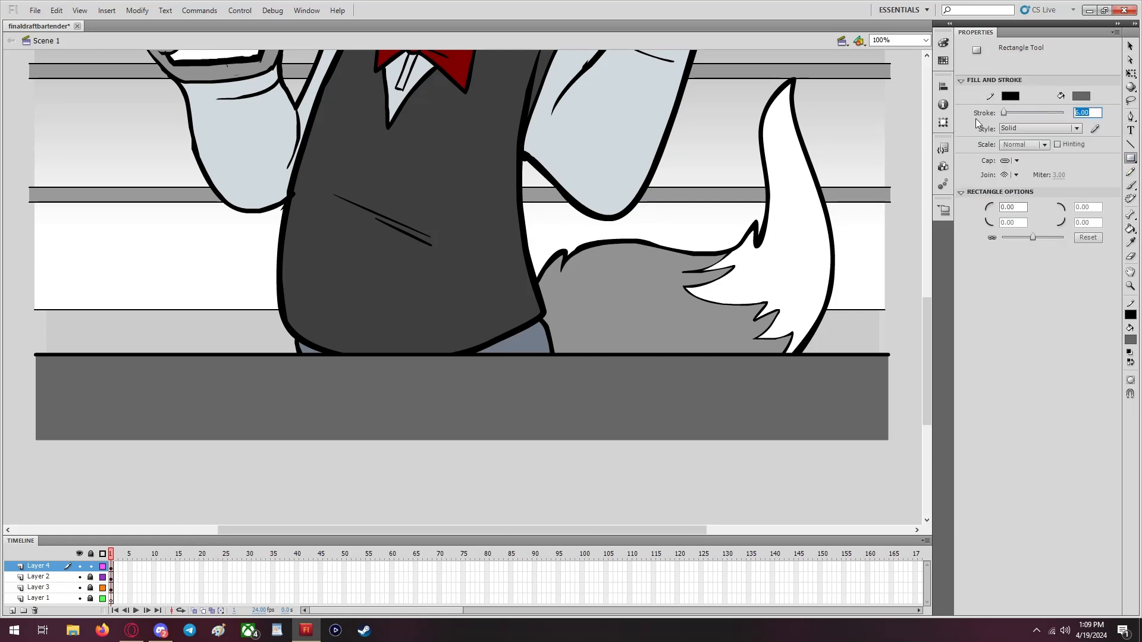
type("2")
key("Return")
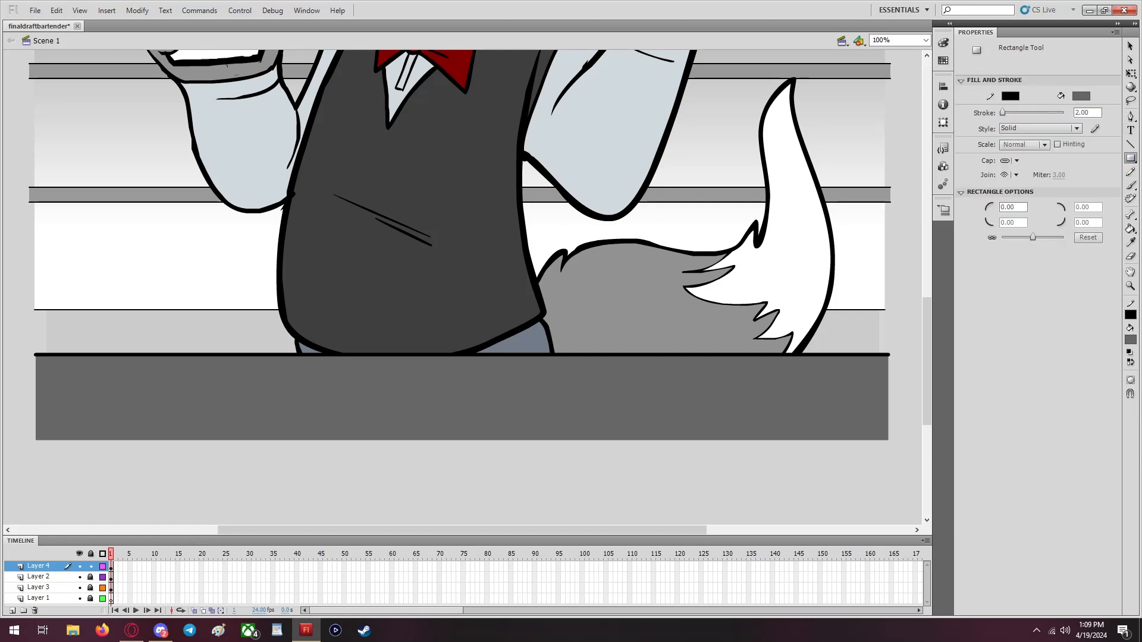
left_click(1130, 340)
left_click(968, 394)
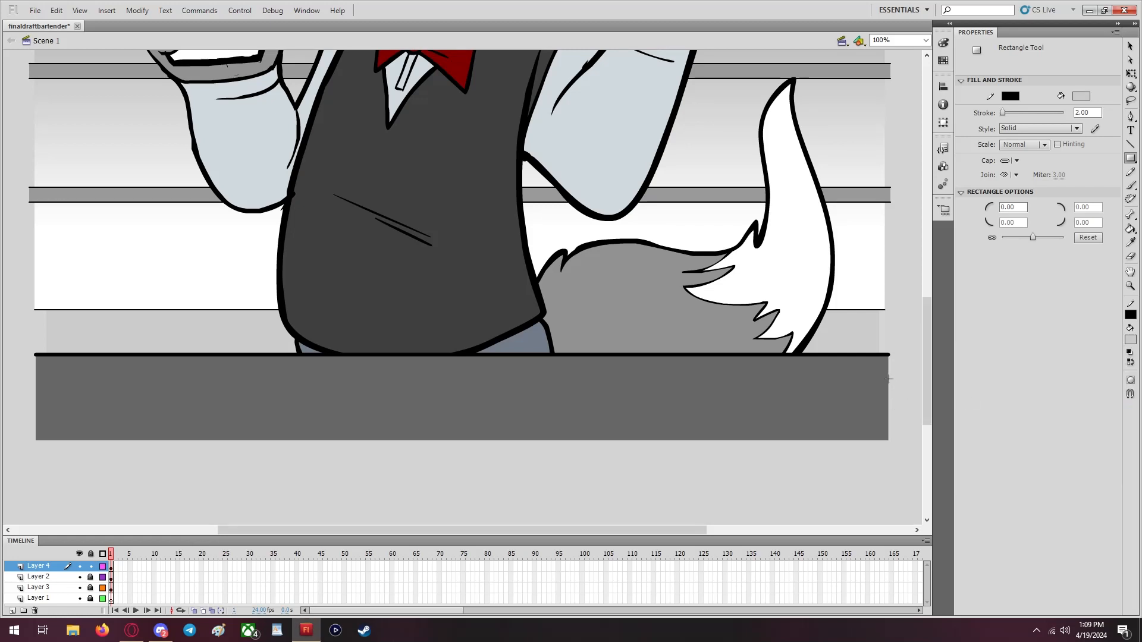
mouse_move(888, 385)
left_mouse_down()
mouse_move(19, 383)
mouse_move(38, 378)
left_mouse_up()
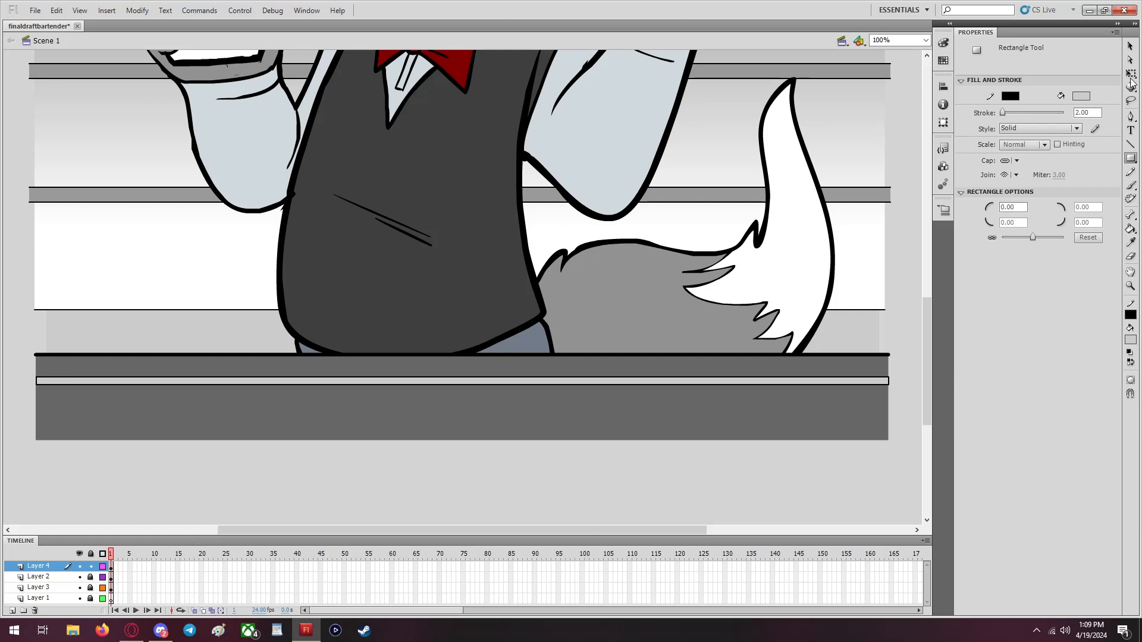
Unlock Layer 3 and open its background shelf symbol for editing
scroll(844, 101, "up", 10)
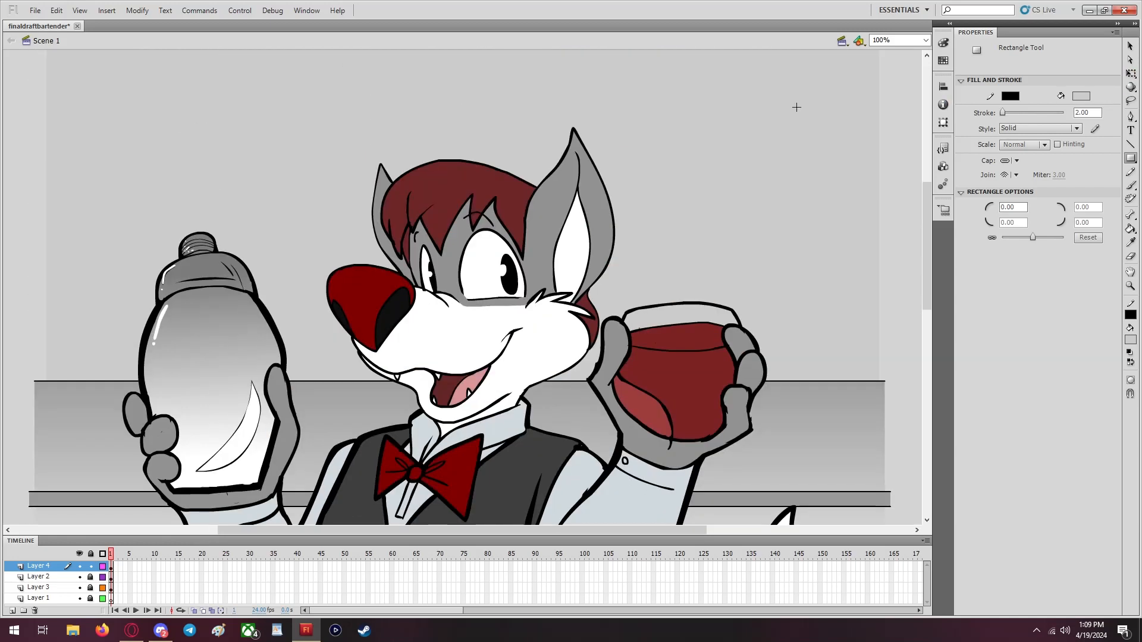
left_click(925, 39)
left_click(880, 77)
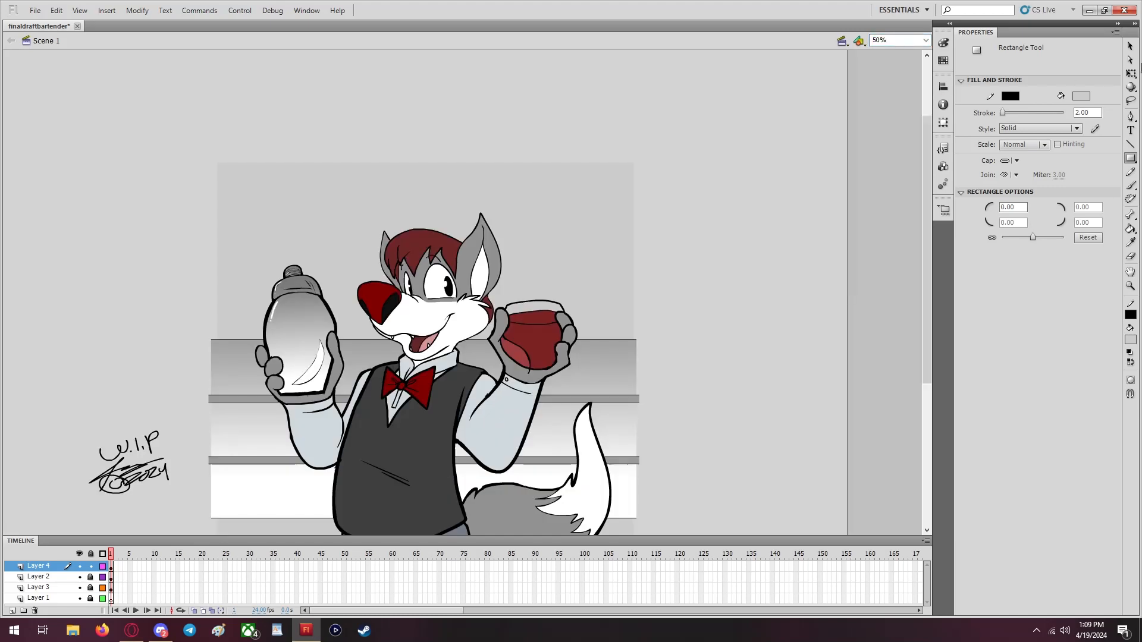
left_click(1130, 46)
scroll(62, 223, "down", 3)
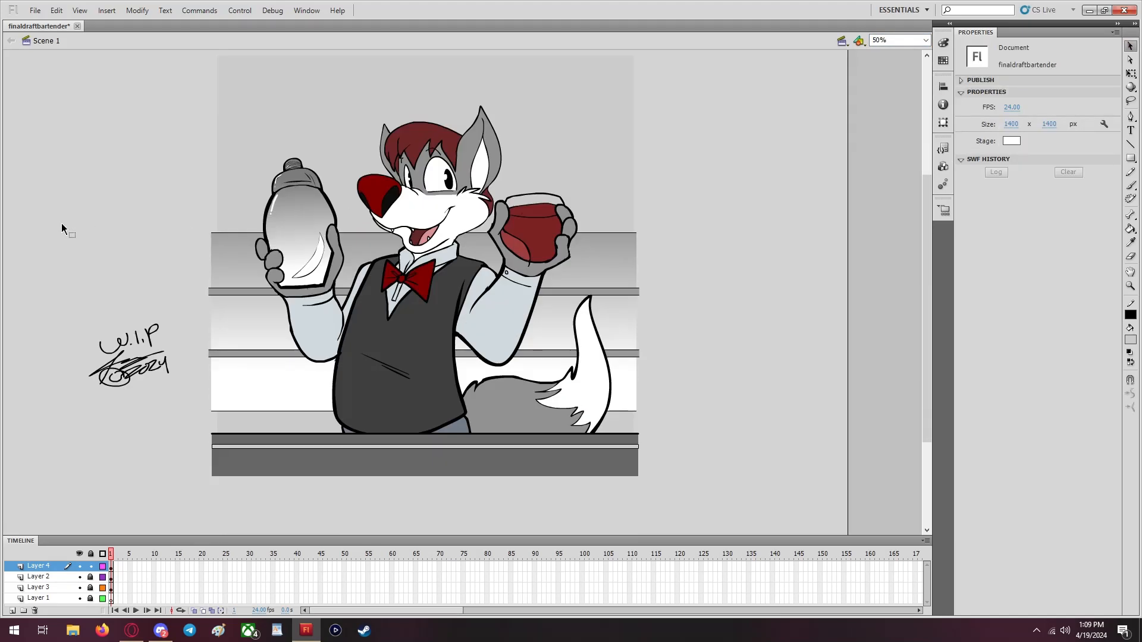
left_click(104, 555)
left_click(103, 555)
left_click(54, 598)
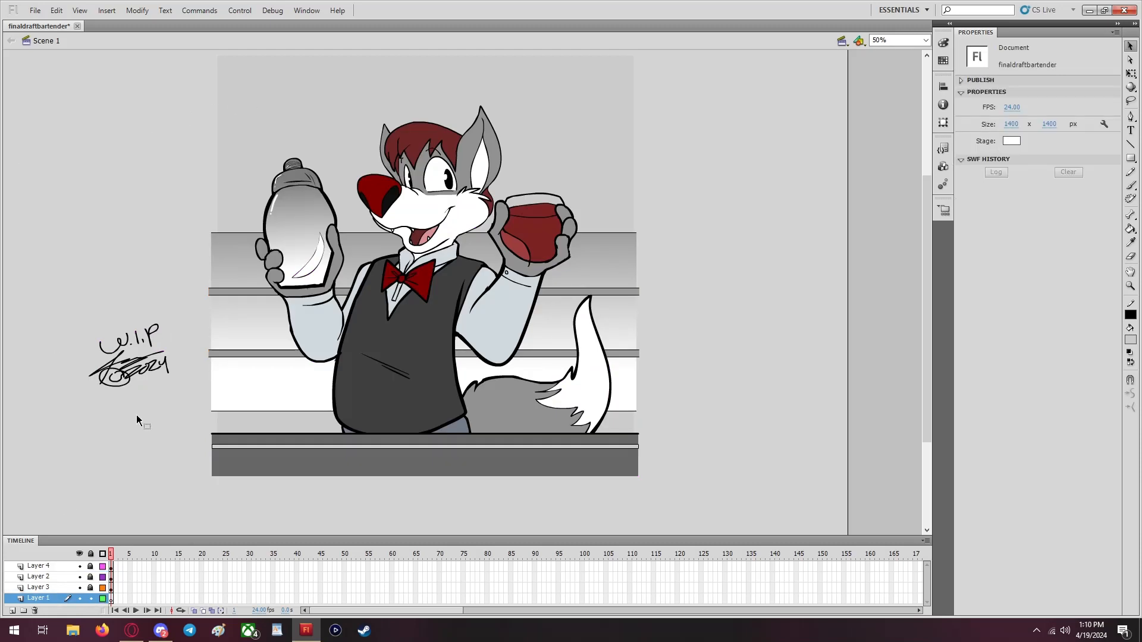
left_click(90, 588)
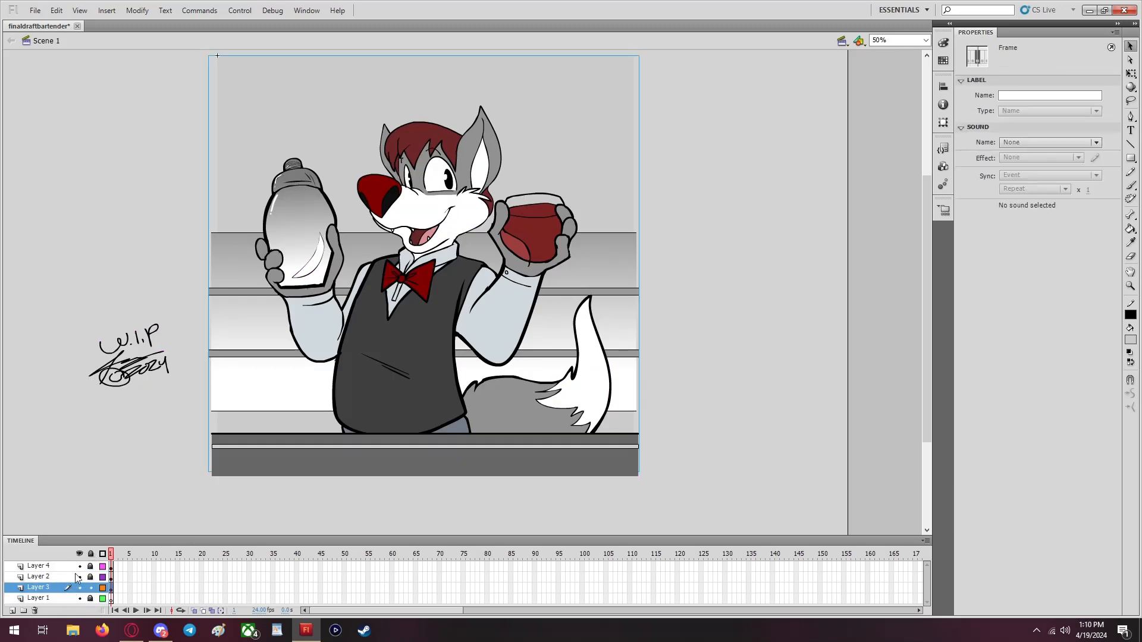
double_click(247, 120)
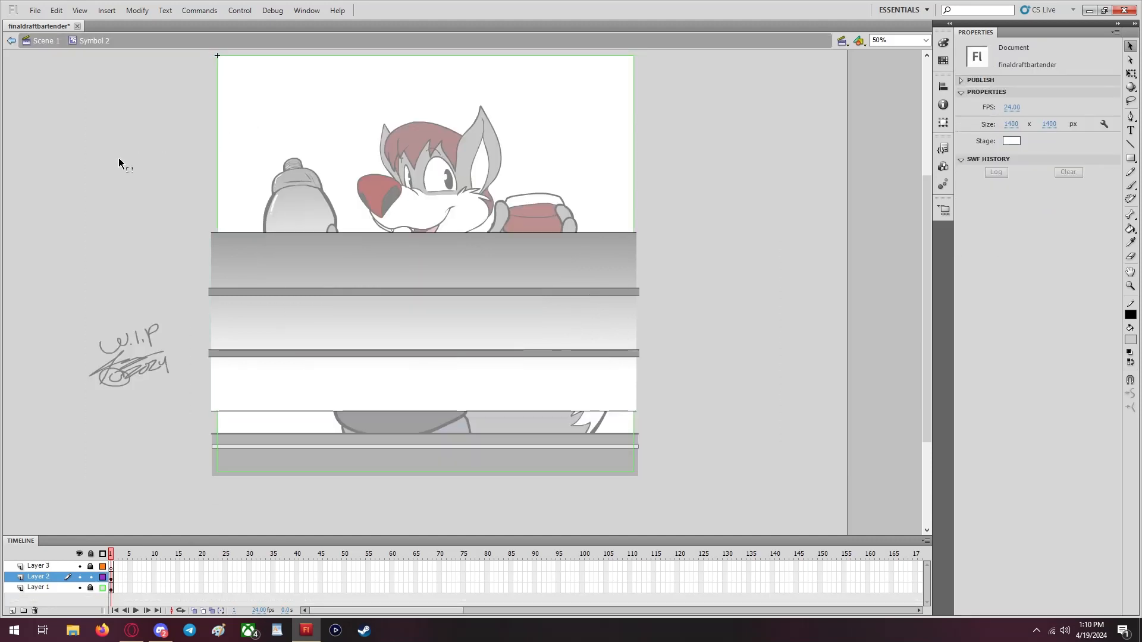
Recolour the full-stage backdrop rectangle on the symbol's Layer 1 dark gray and return to Scene 1
left_click(102, 588)
left_click(102, 588)
left_click(65, 590)
left_click(103, 587)
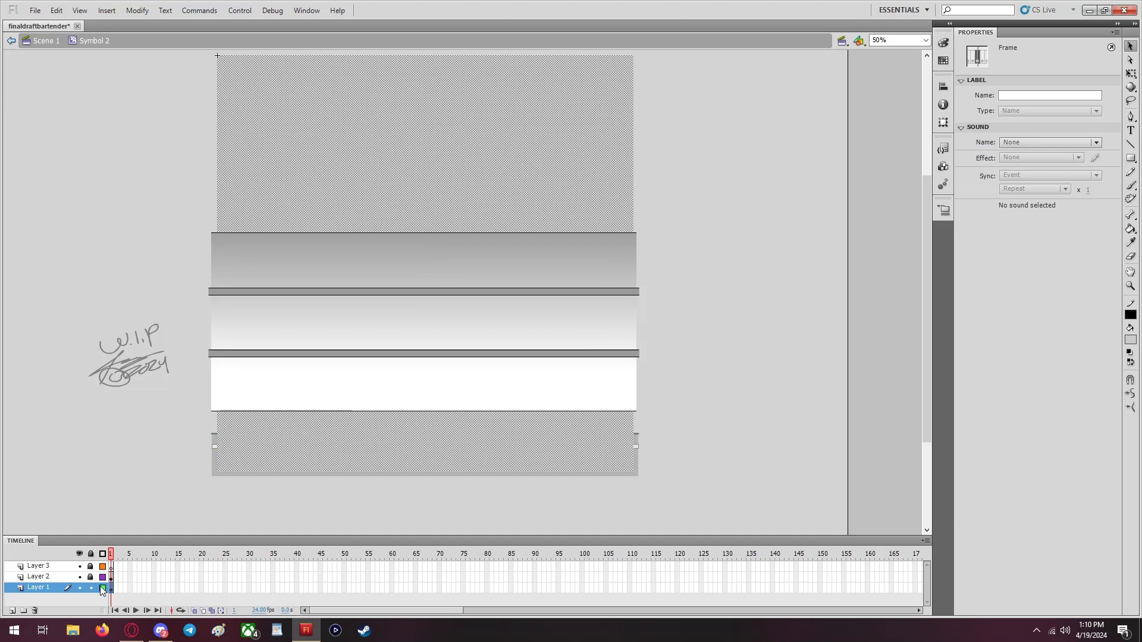
left_click(79, 107)
left_click(325, 107)
left_click(1130, 340)
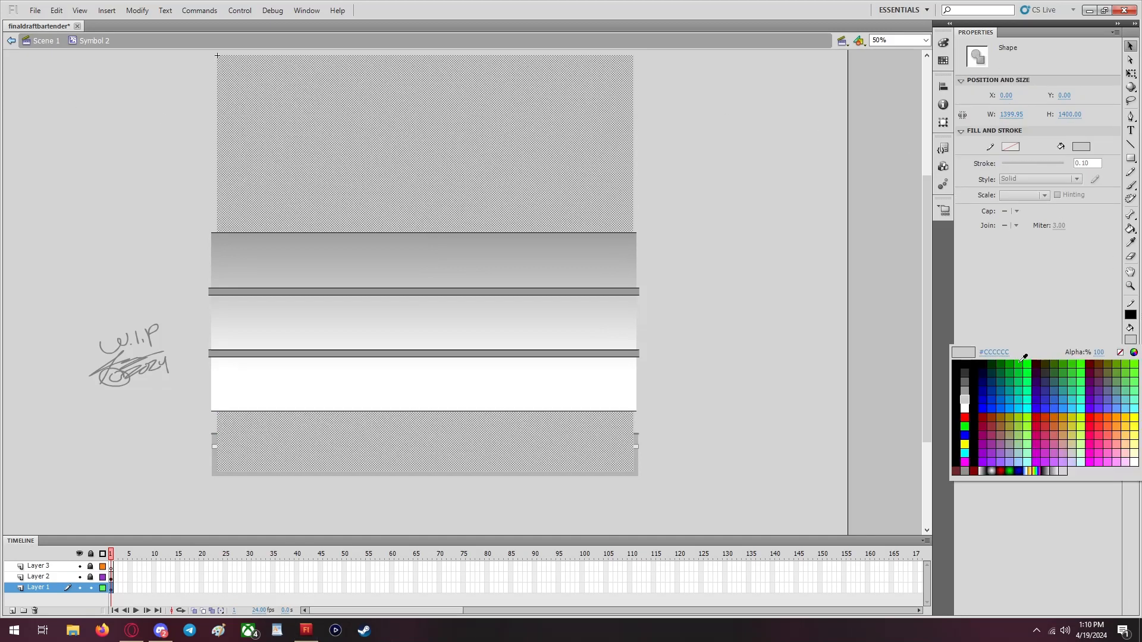
left_click(967, 382)
left_click(745, 241)
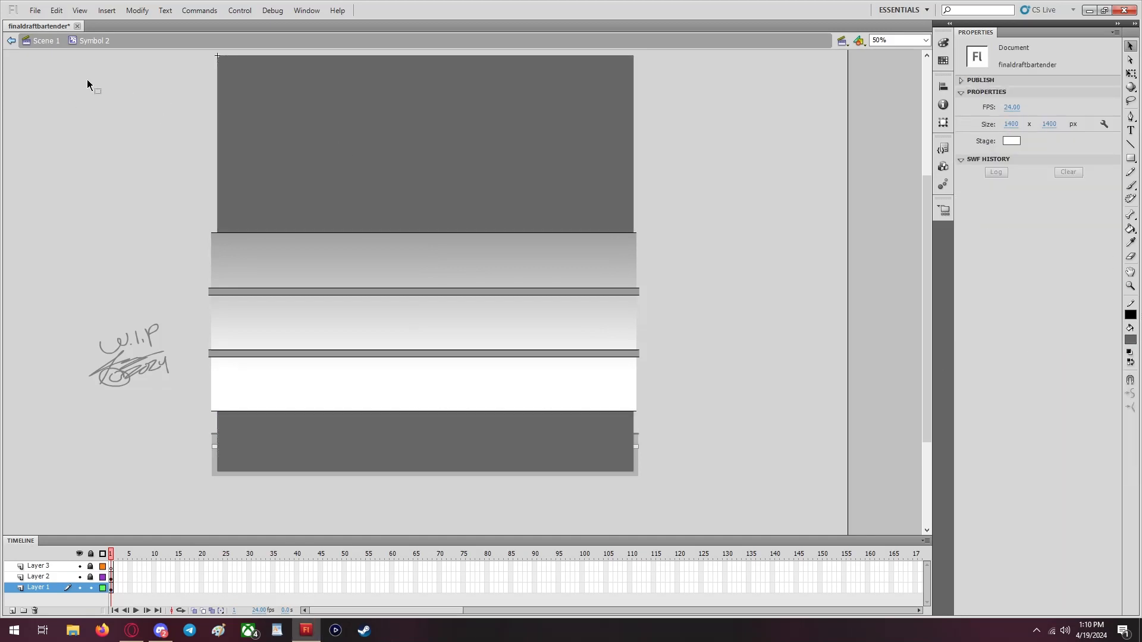
left_click(51, 42)
left_click(696, 183)
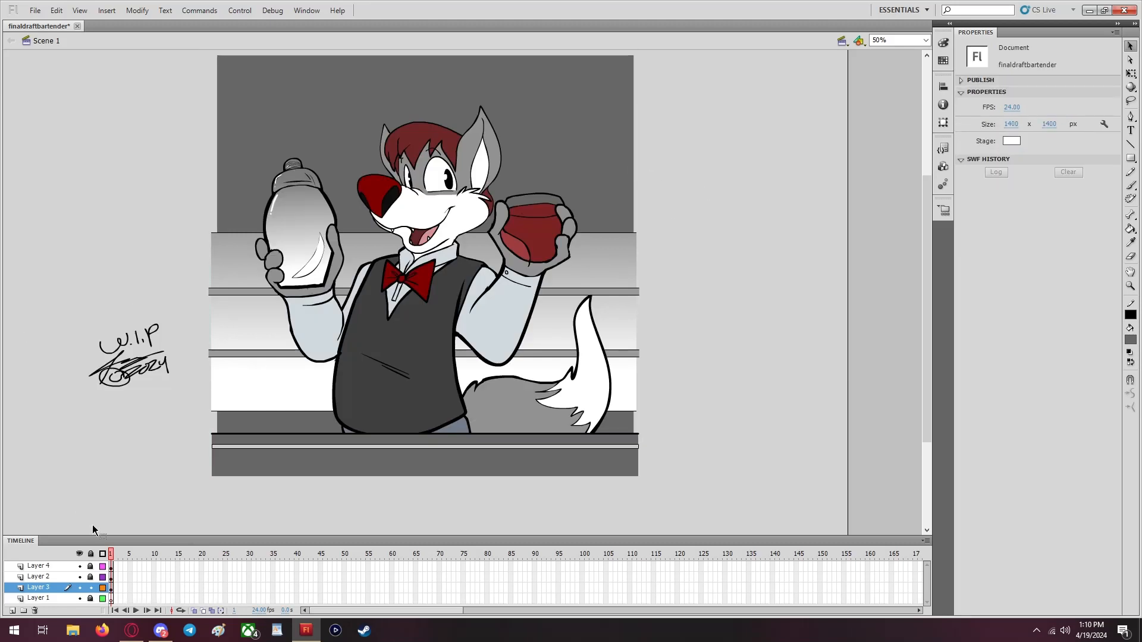
Select the W.I.P signature beside the stage on Layer 2 and scale it down to about 118 by 80 px
left_click(102, 553)
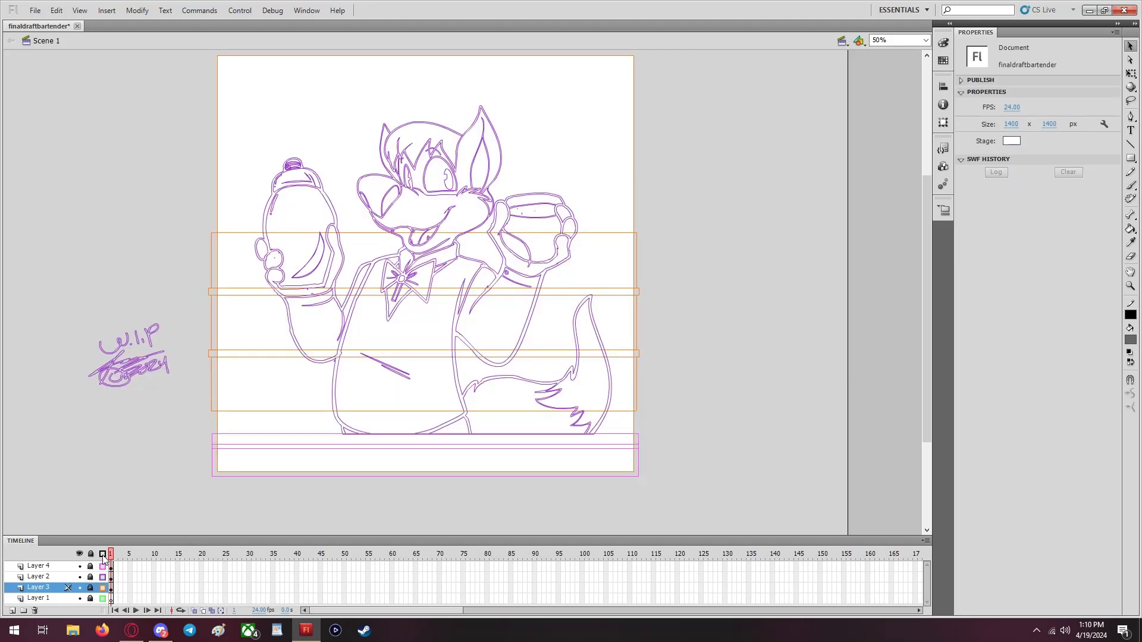
left_click(102, 553)
left_click(38, 576)
left_click(24, 405)
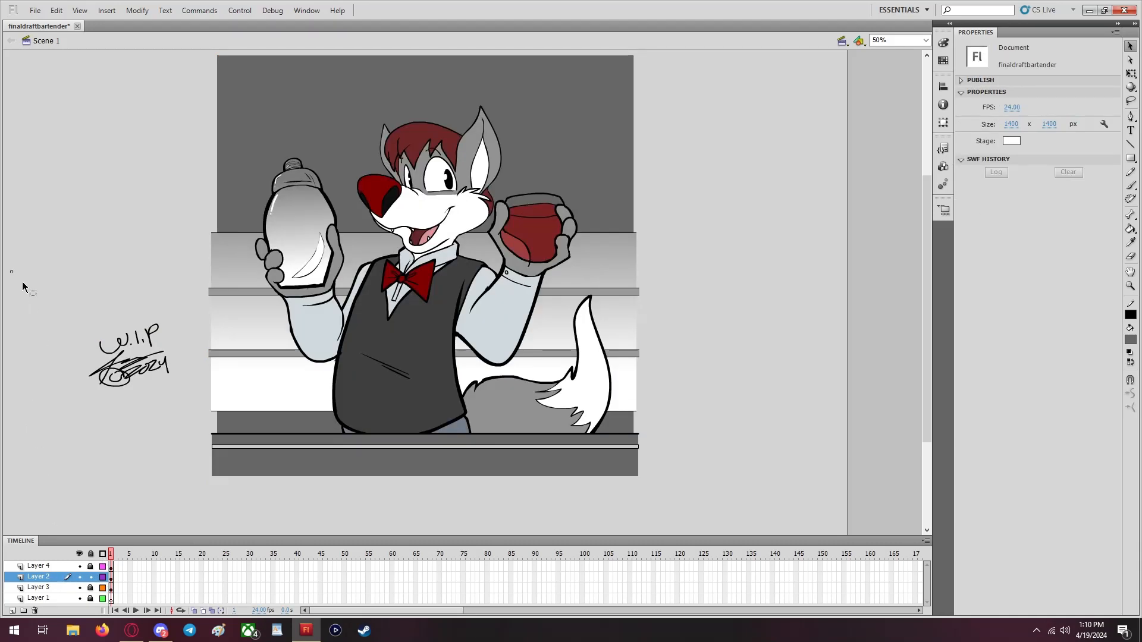
mouse_move(10, 270)
left_mouse_down()
mouse_move(179, 415)
mouse_move(169, 385)
left_mouse_up()
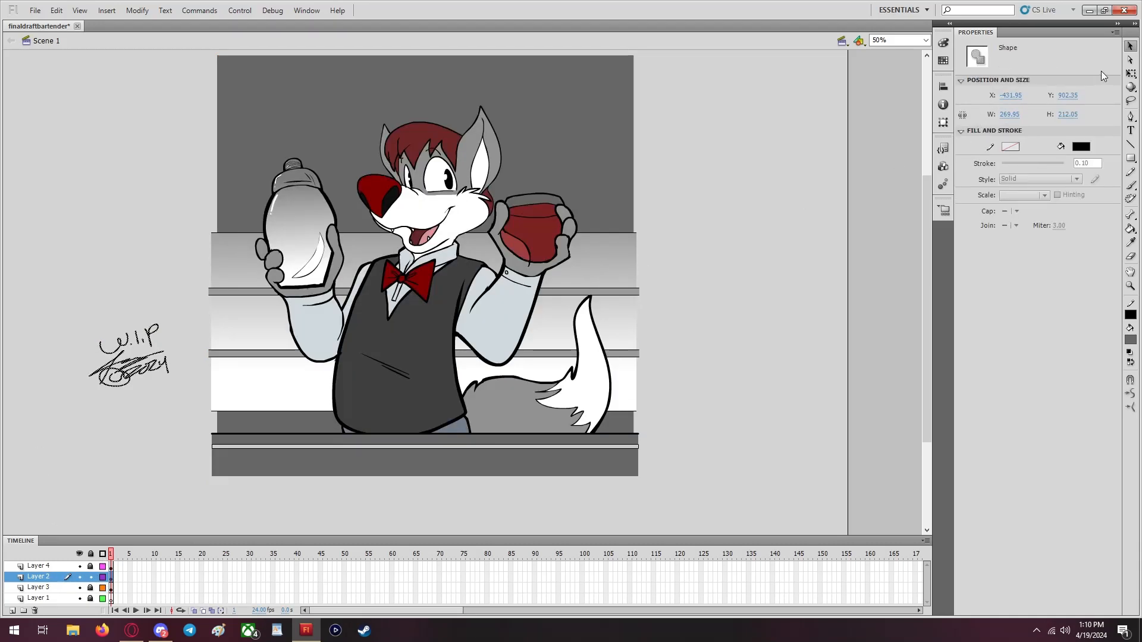
left_click(1131, 73)
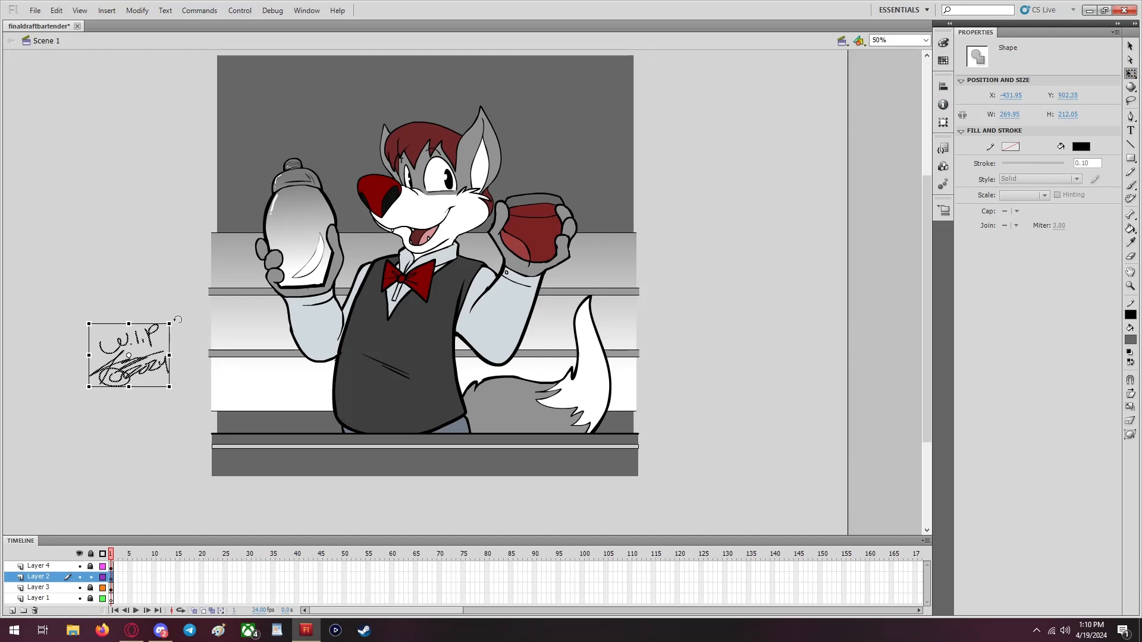
left_click_drag(171, 325, 124, 362)
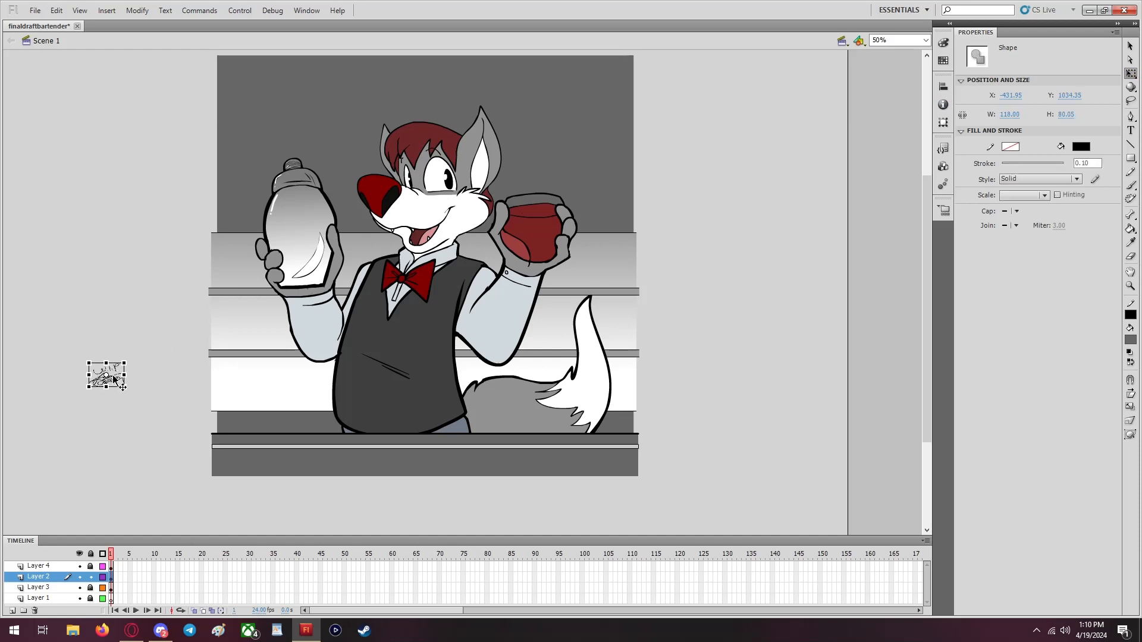
Convert the signature to a movie clip symbol and, inside it, move the artwork onto the shelf area between the glass and the tail
right_click(114, 381)
left_click(167, 357)
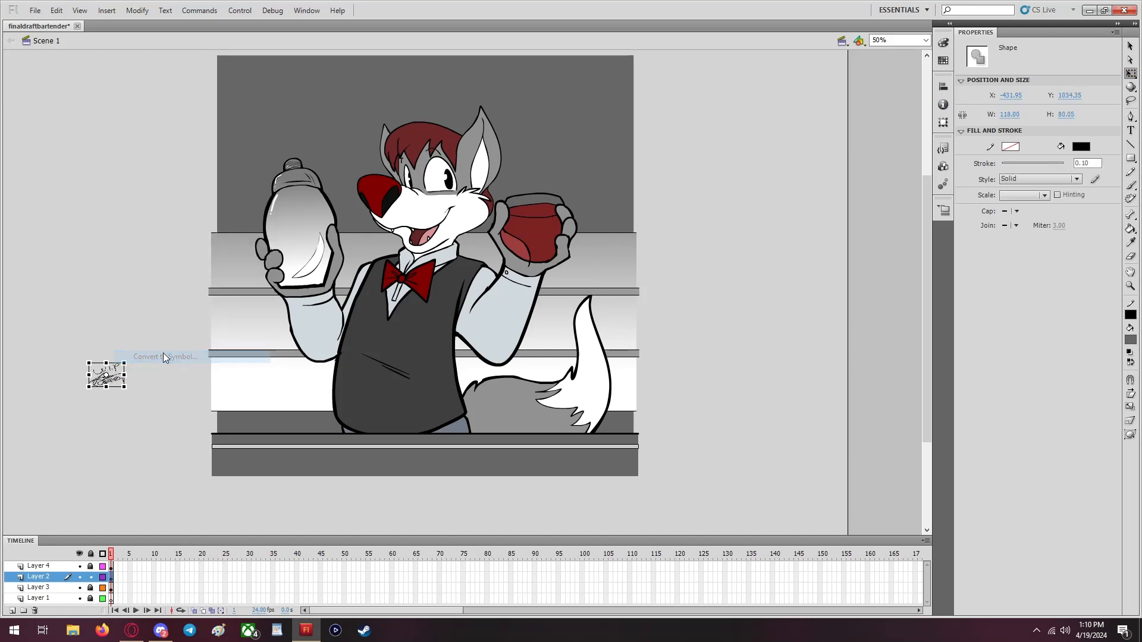
left_click(634, 151)
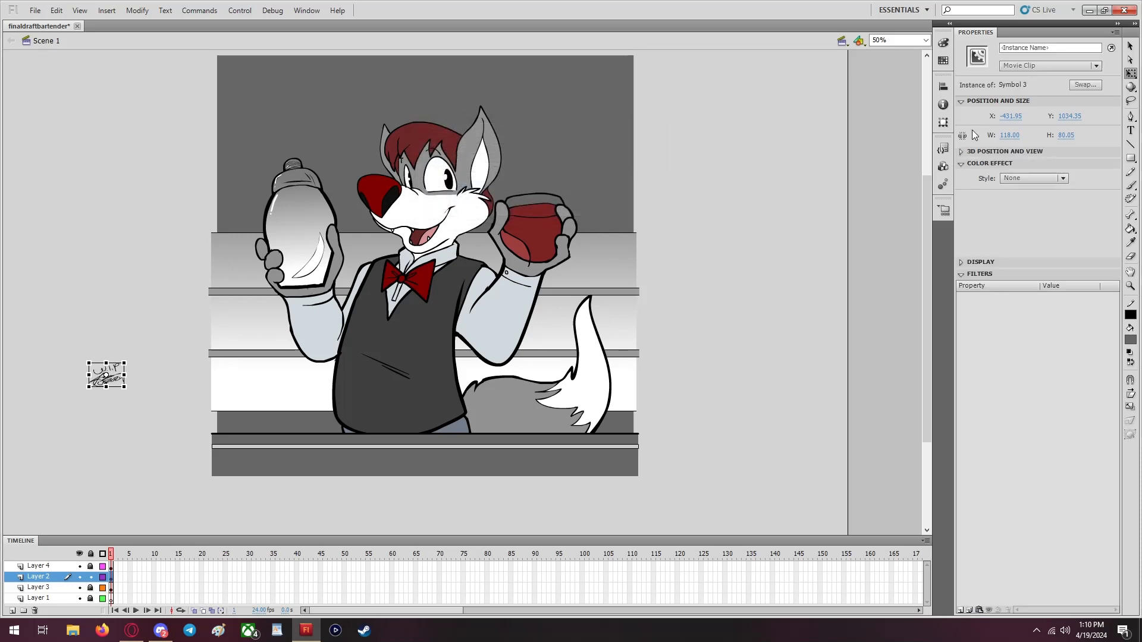
left_click(1131, 47)
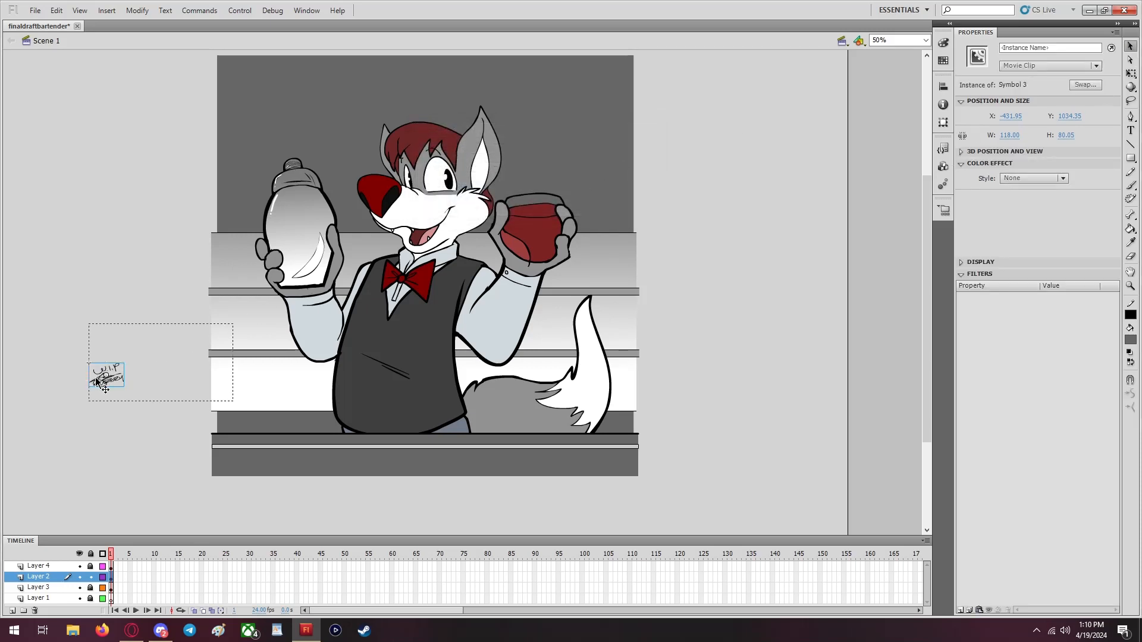
double_click(98, 374)
mouse_move(104, 376)
left_mouse_down()
mouse_move(614, 443)
mouse_move(625, 416)
mouse_move(616, 269)
left_mouse_up()
Delete the W.I.P lettering above the signature
left_click(926, 40)
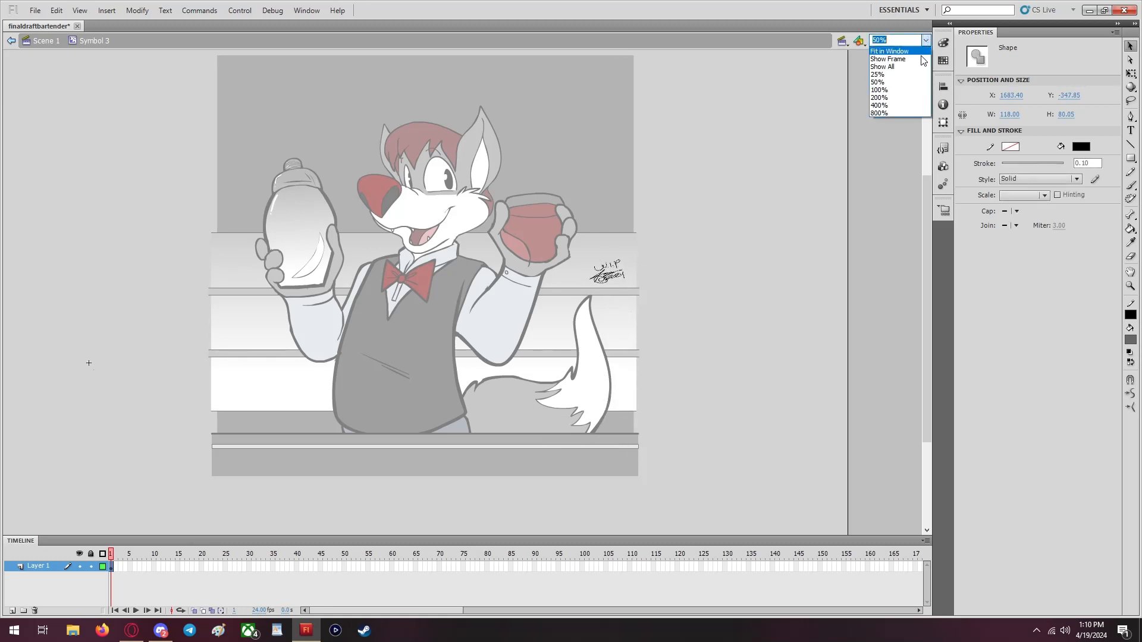
left_click(886, 108)
left_click(343, 202)
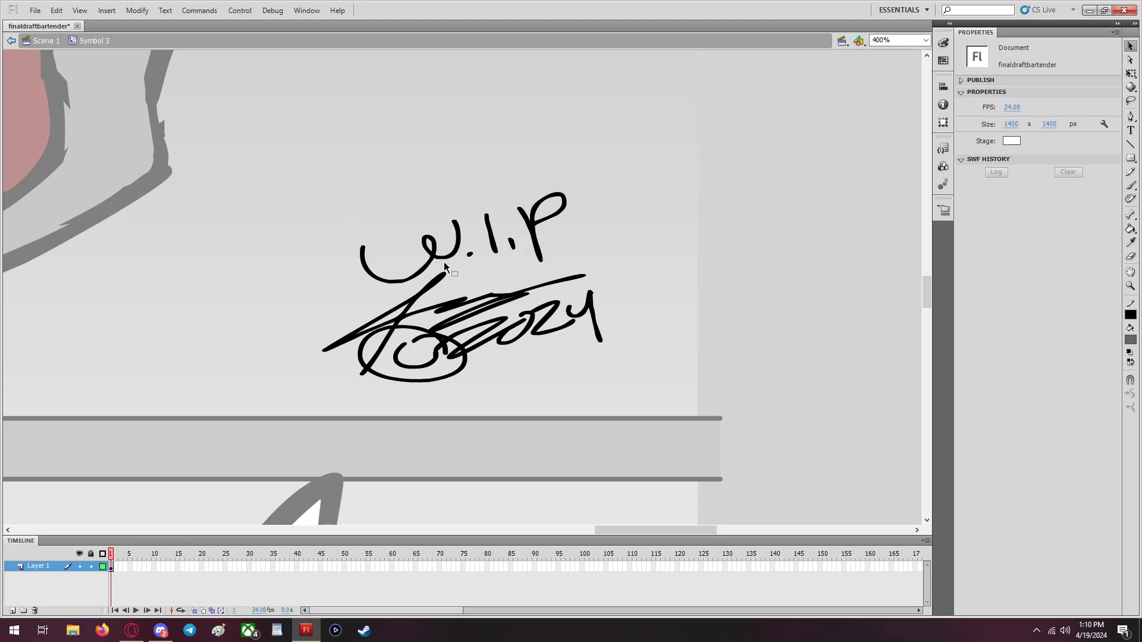
left_click(443, 258)
key("Delete")
left_click(469, 255)
key("Delete")
left_click_drag(478, 204, 521, 259)
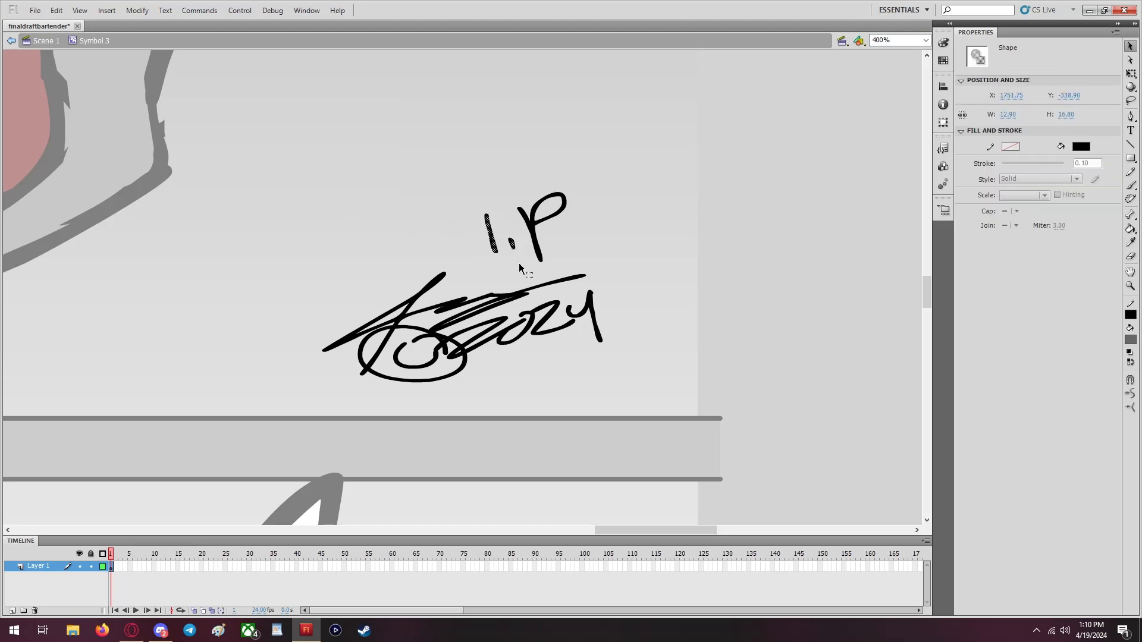
key("Delete")
left_click(536, 231)
key("Delete")
Reshape the signature to about 111 by 58 px with Free Transform and move it to about X 1718, Y -318
mouse_move(243, 221)
left_mouse_down()
mouse_move(686, 421)
mouse_move(663, 424)
left_mouse_up()
left_click(1130, 73)
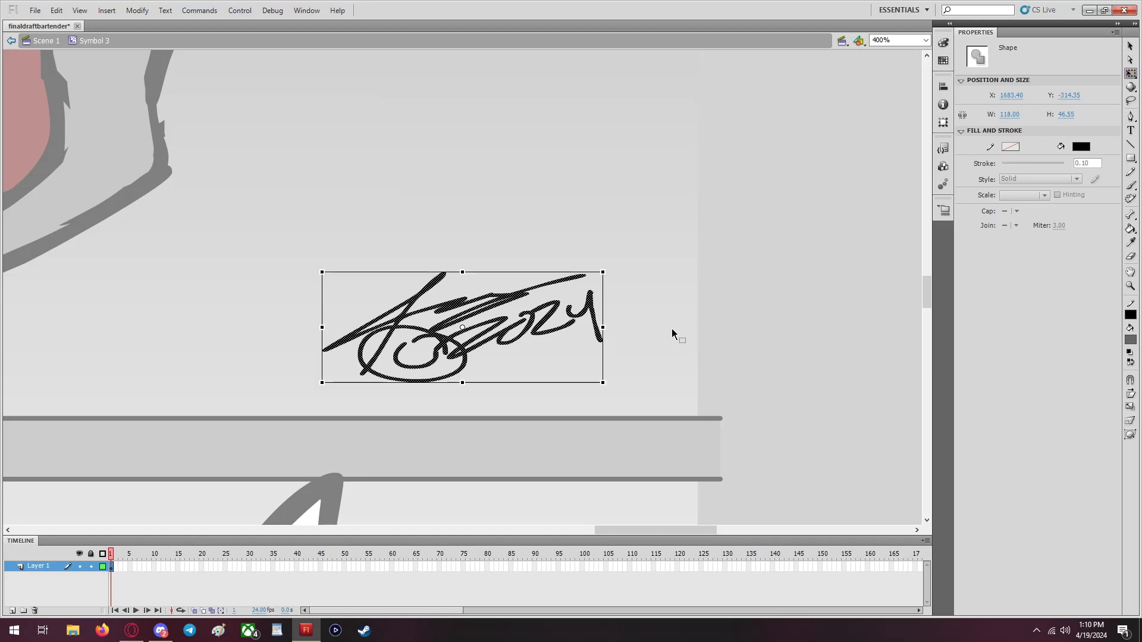
left_click_drag(603, 382, 586, 409)
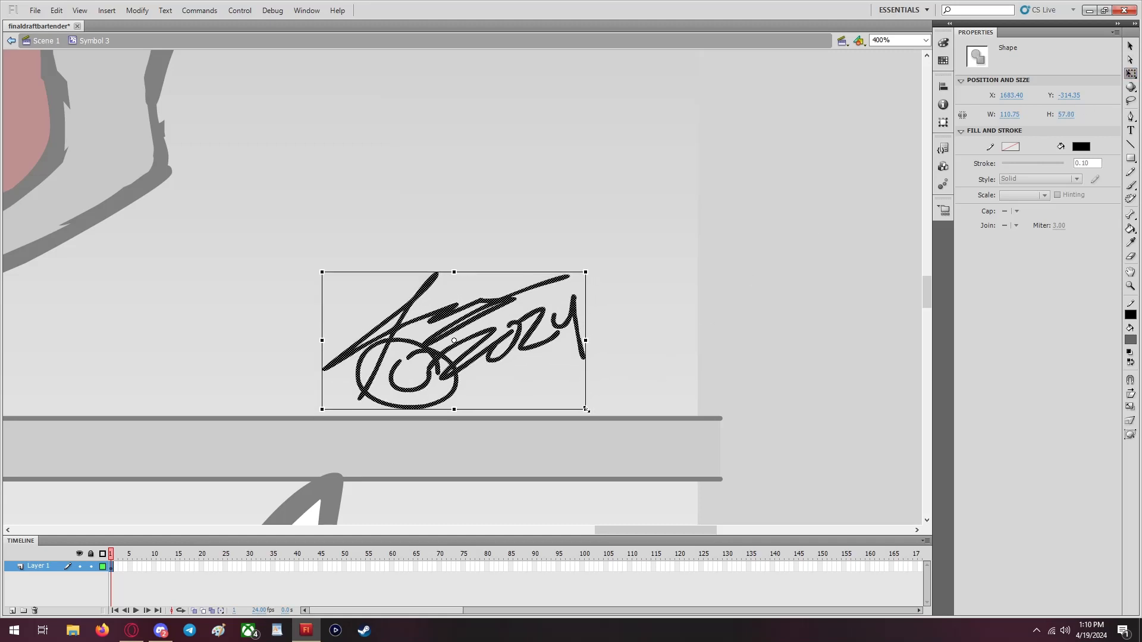
left_click_drag(536, 349, 619, 338)
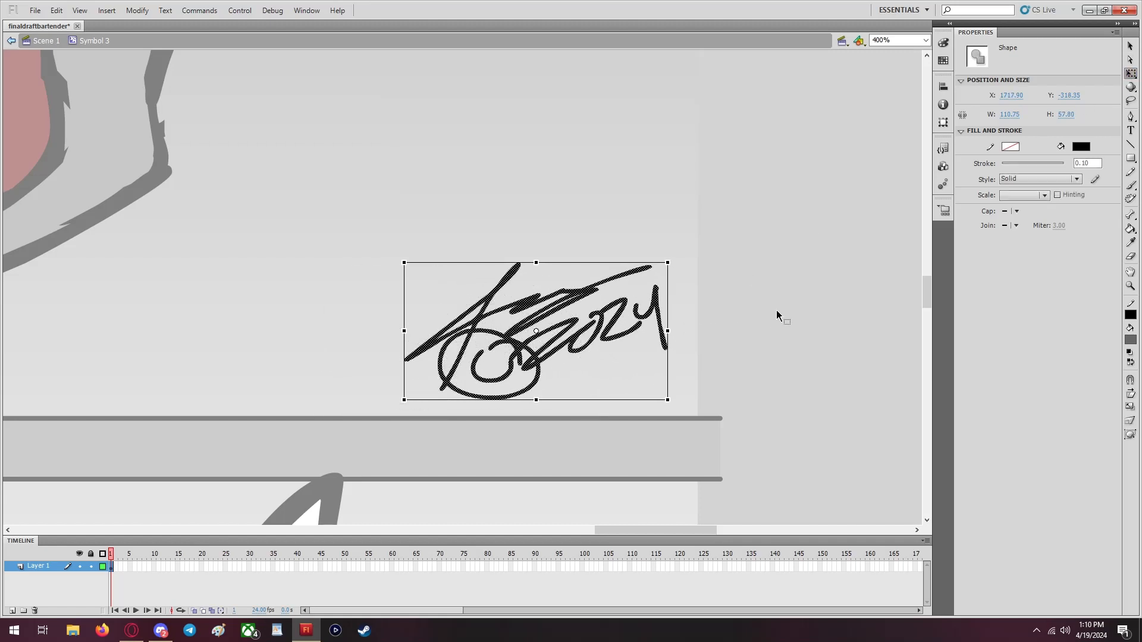
Change the signature's fill colour to white
left_click(777, 316)
left_click_drag(374, 217, 812, 437)
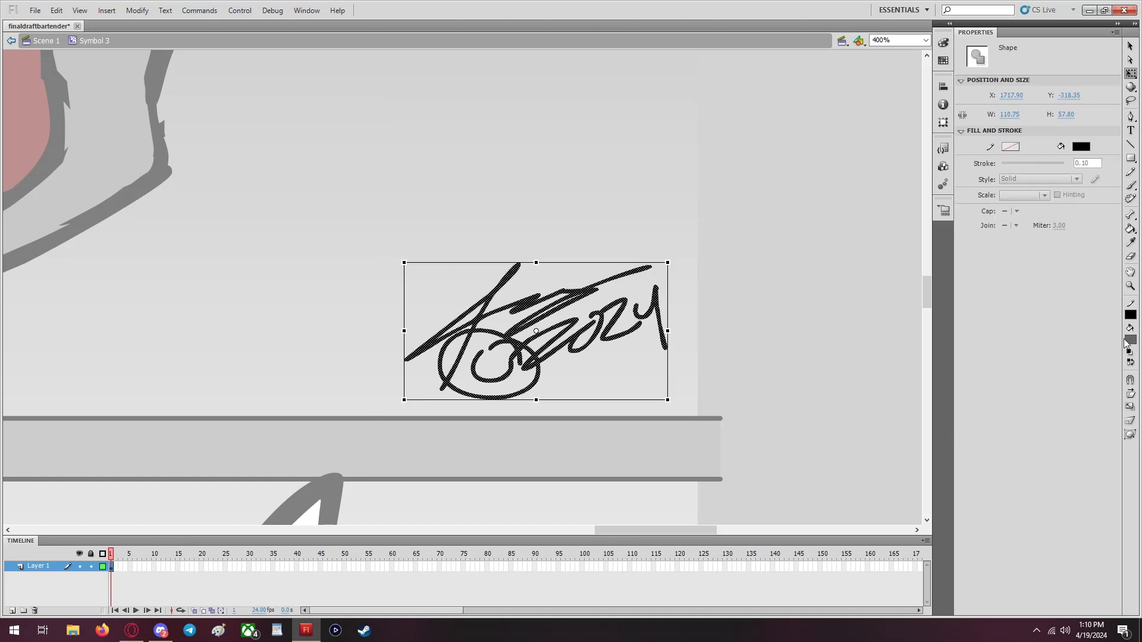
left_click(1127, 340)
left_click(955, 407)
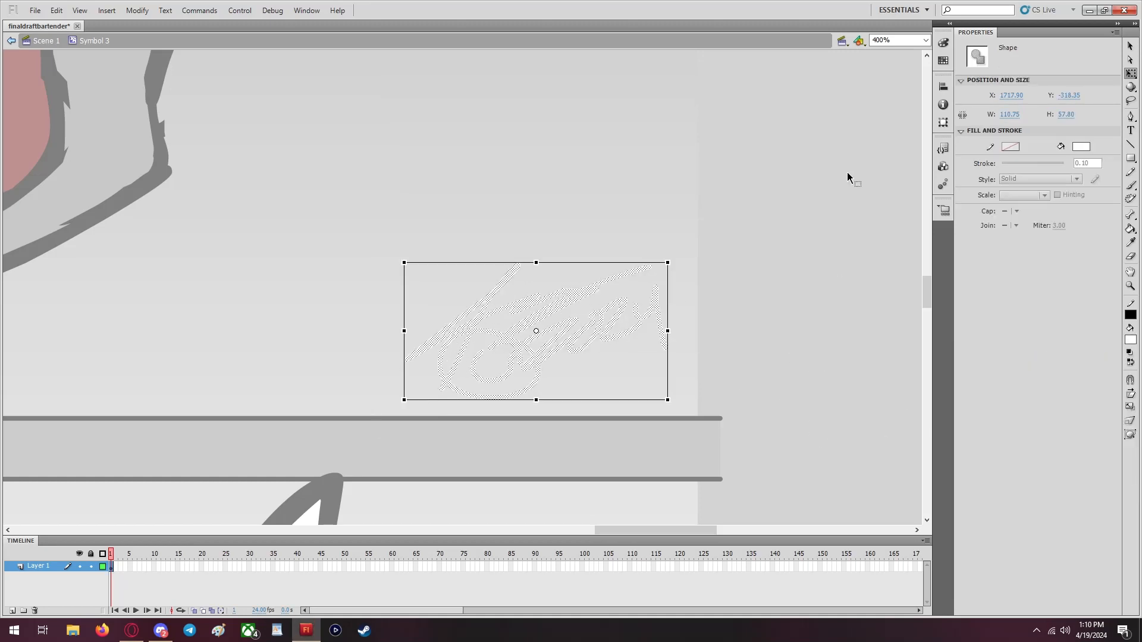
Convert the white signature to a movie clip symbol with the default name Symbol 4
left_click(1130, 45)
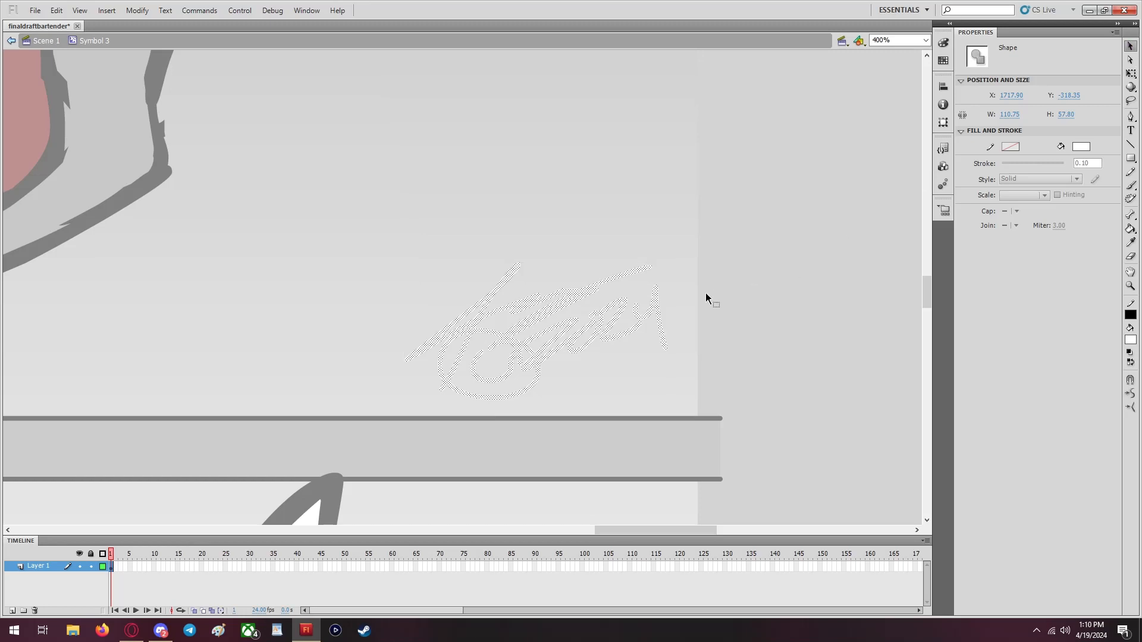
right_click(651, 311)
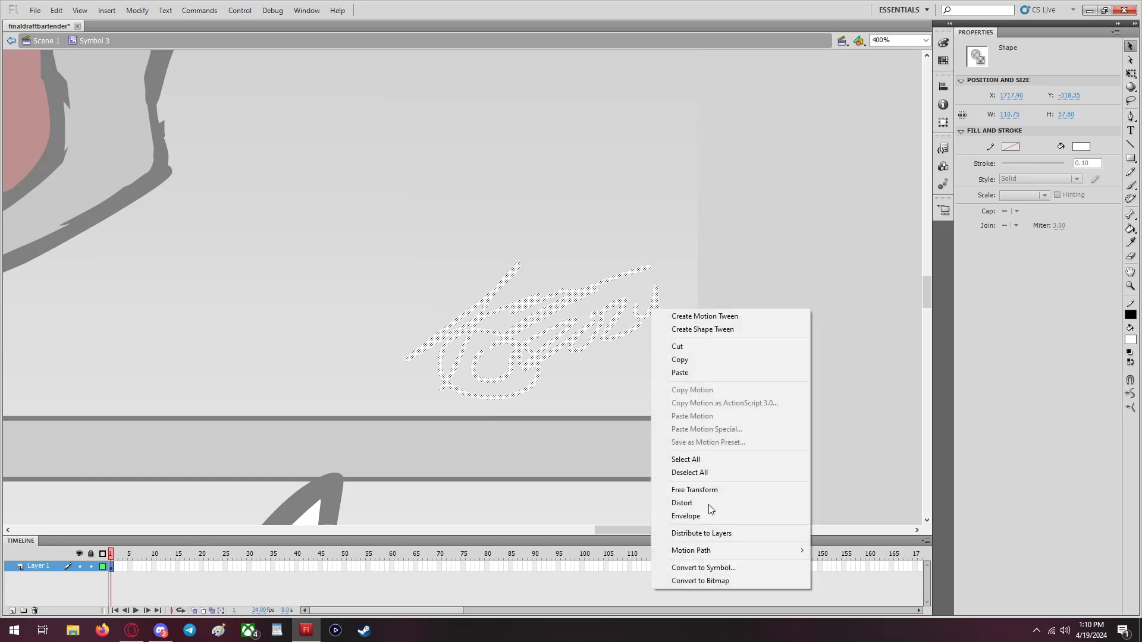
left_click(683, 567)
left_click(640, 148)
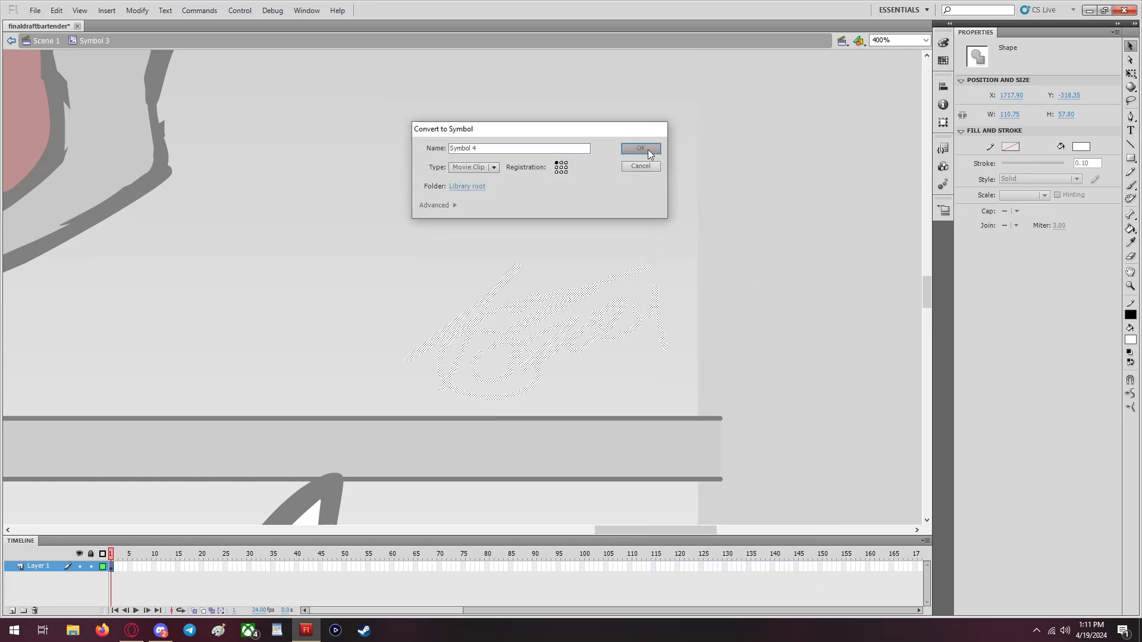
Add a Drop Shadow filter to the signature and set its Blur X to 1 px
left_click(960, 611)
left_click(1008, 517)
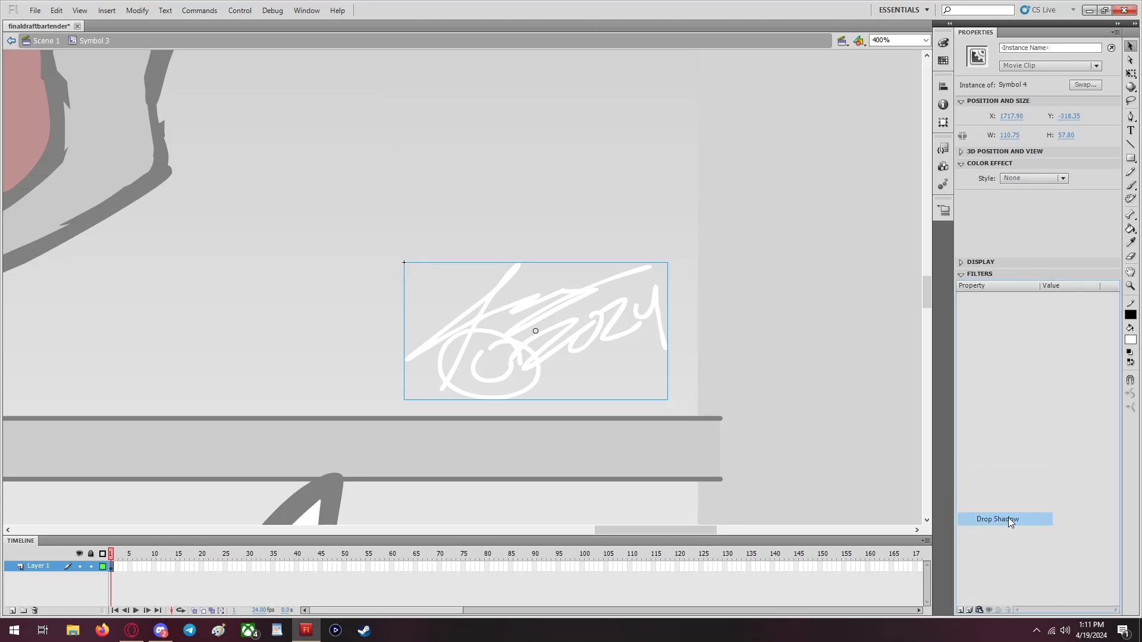
left_click(1052, 309)
type("1")
key("Return")
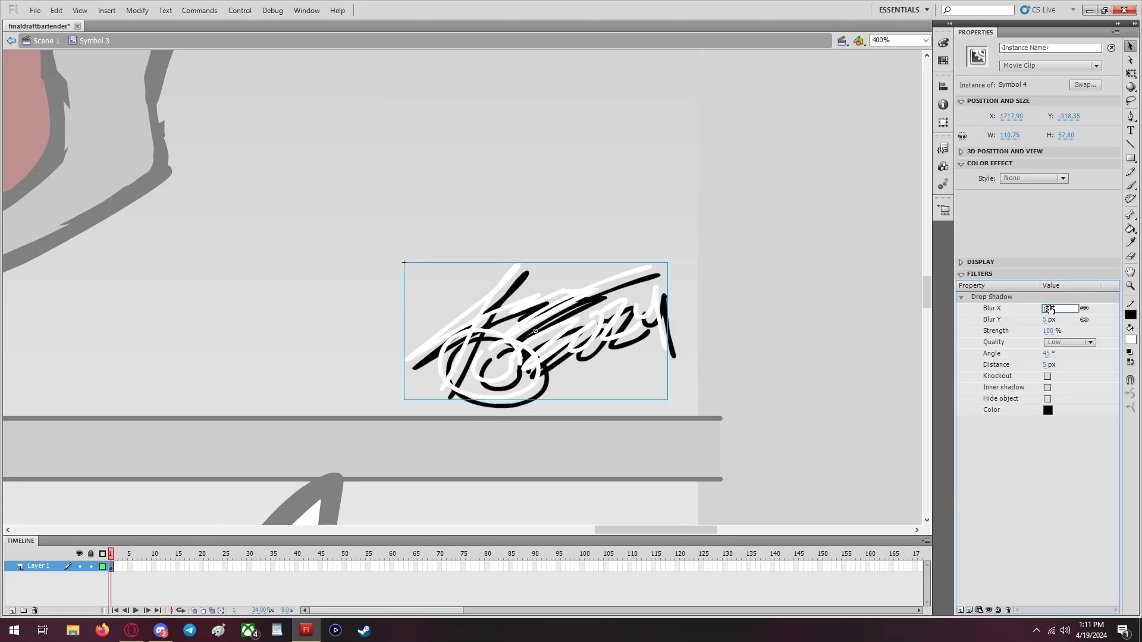
Set the Distance of the signature's Drop Shadow filter to 2 px
left_click(1048, 365)
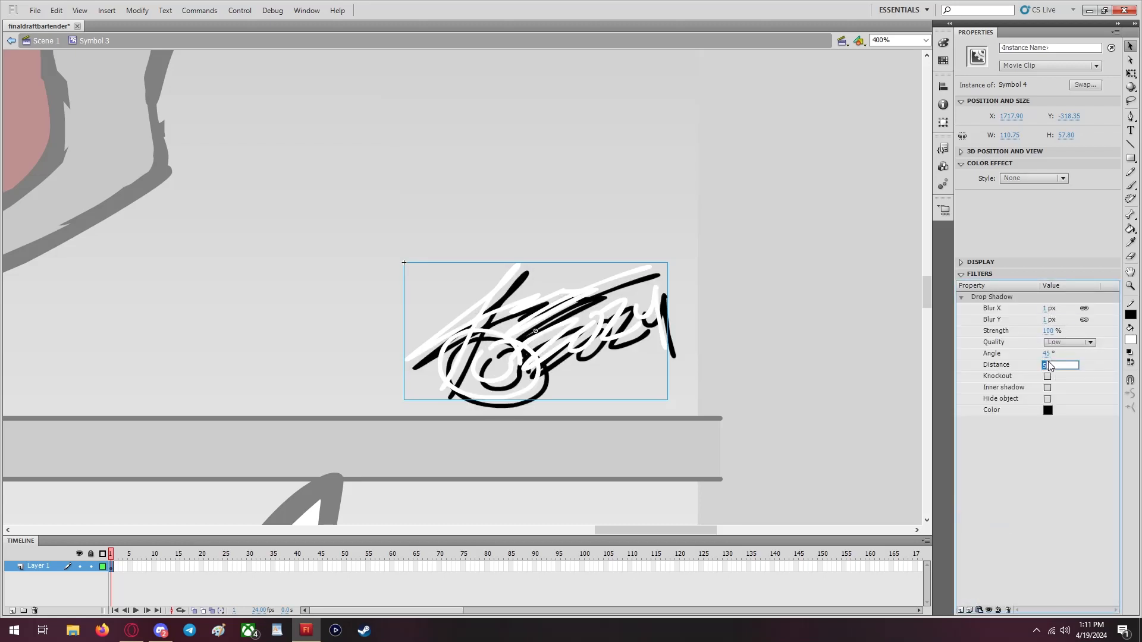
type("2")
key("Return")
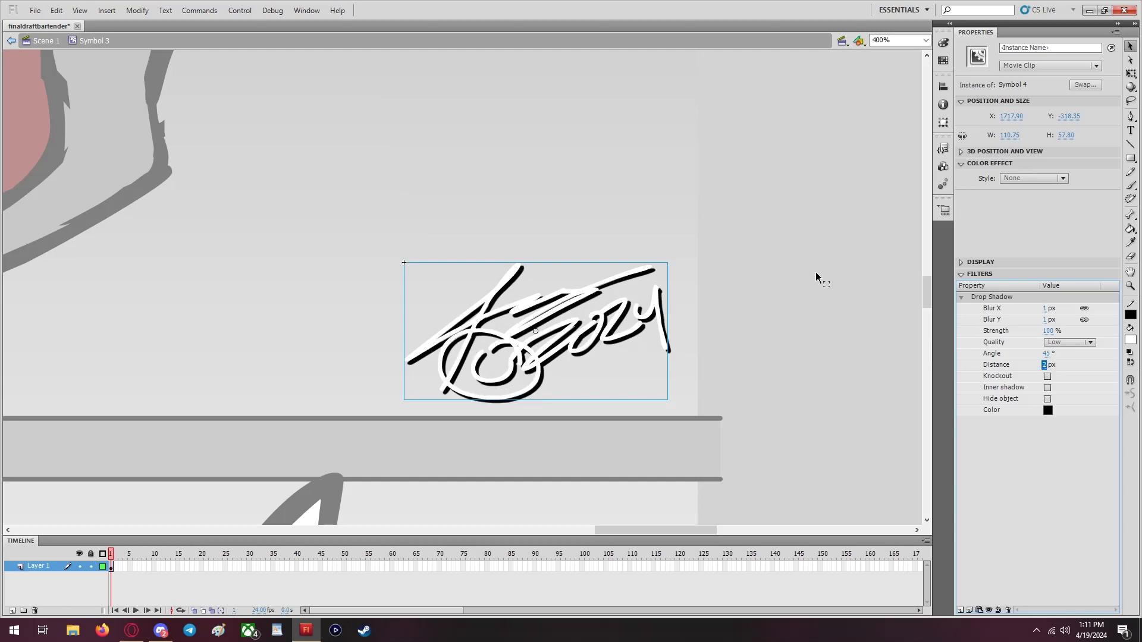
left_click(816, 276)
Nudge the signature slightly inward from the right edge of the shelf backdrop and return to Scene 1
left_click(925, 39)
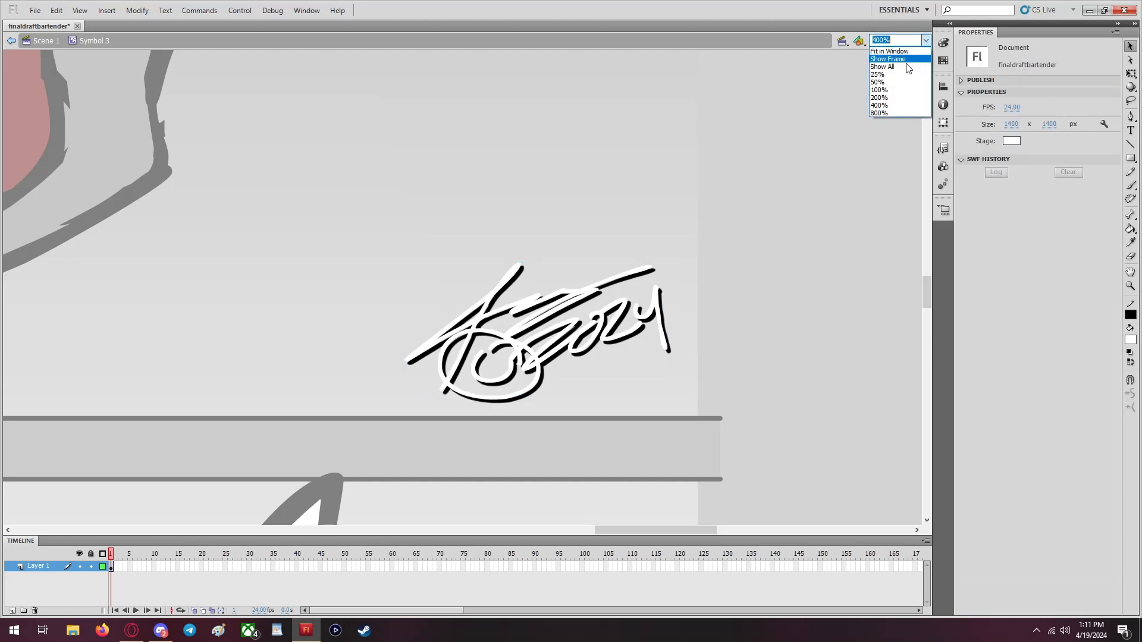
left_click(904, 82)
scroll(495, 422, "up", 2)
scroll(87, 318, "down", 4)
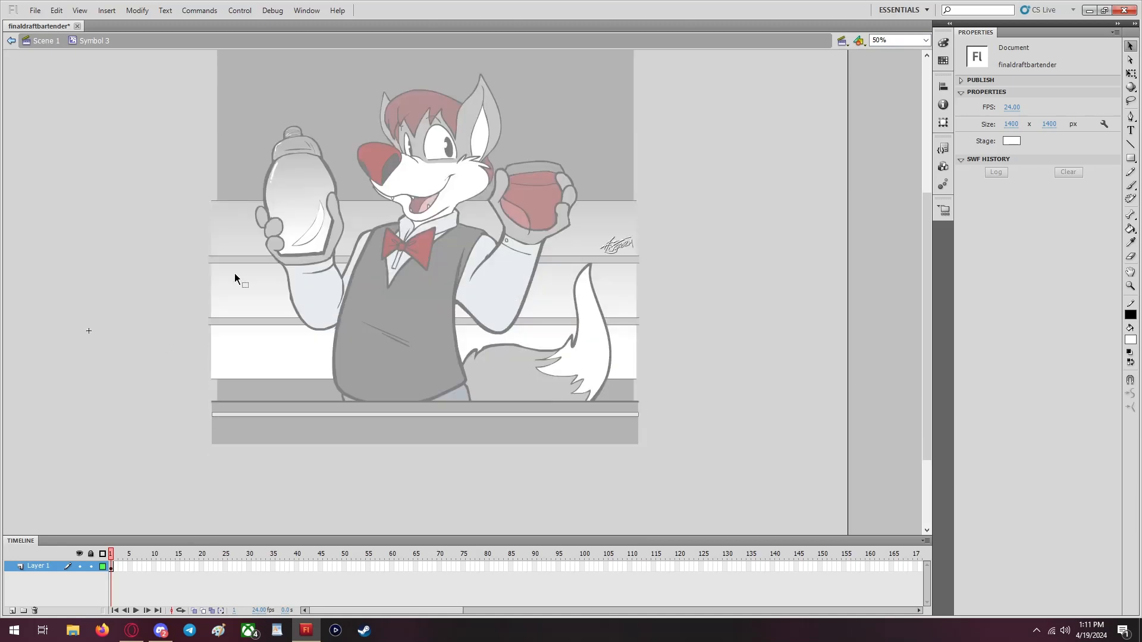
left_click_drag(630, 245, 624, 244)
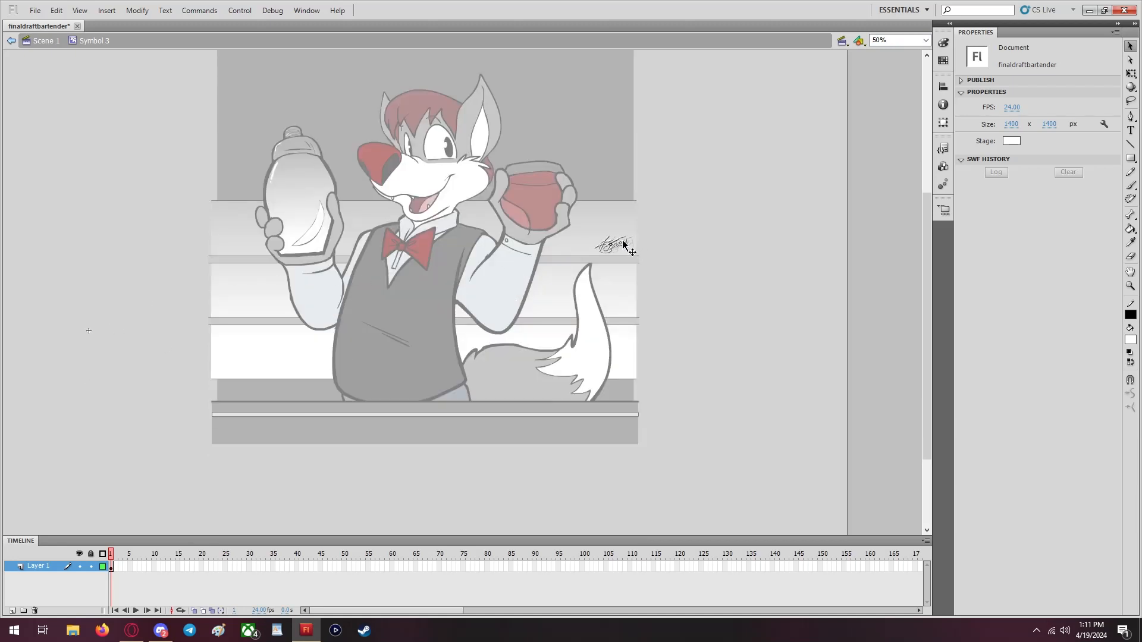
left_click(667, 247)
left_click(52, 43)
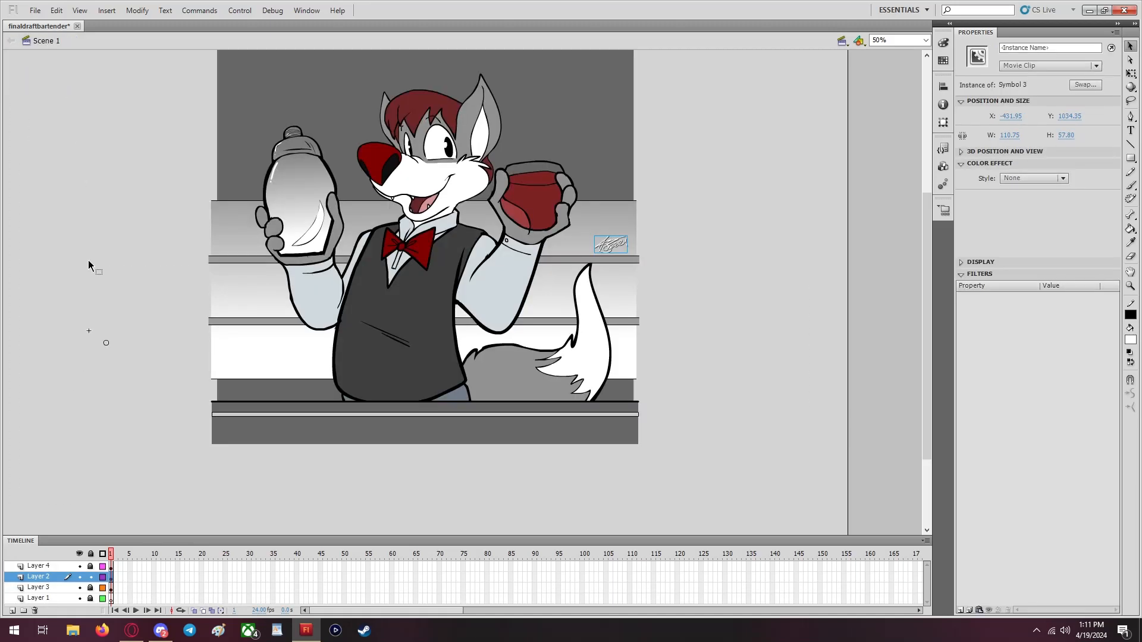
Cut the signature symbol beside the tail out of Layer 2 in Scene 1
scroll(88, 259, "up", 2)
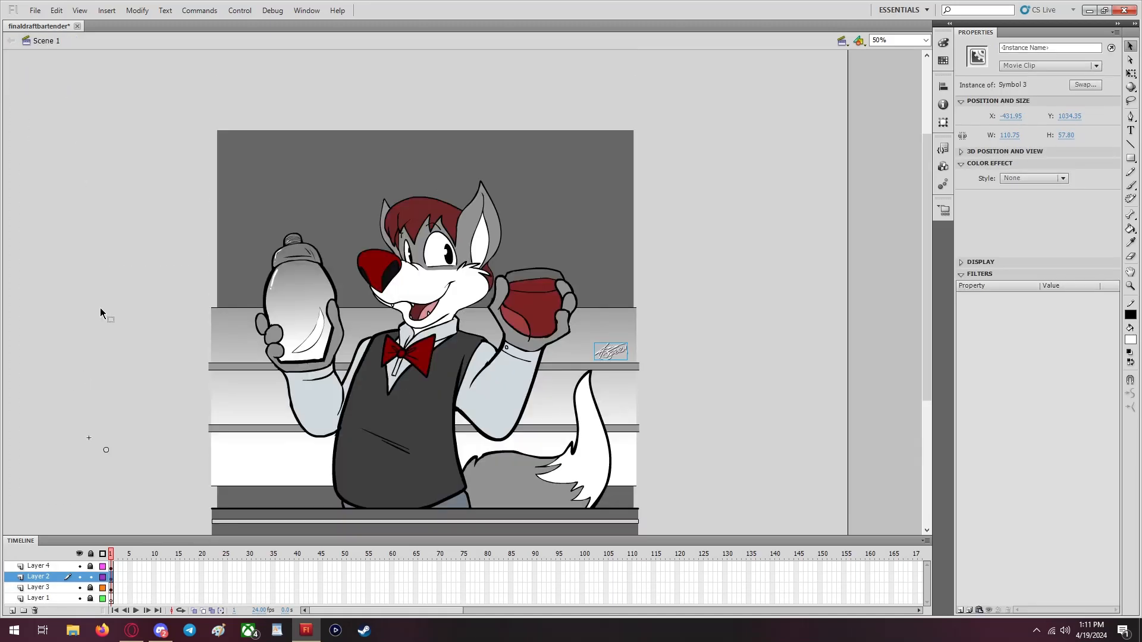
left_click(91, 576)
left_click(103, 553)
left_click(103, 554)
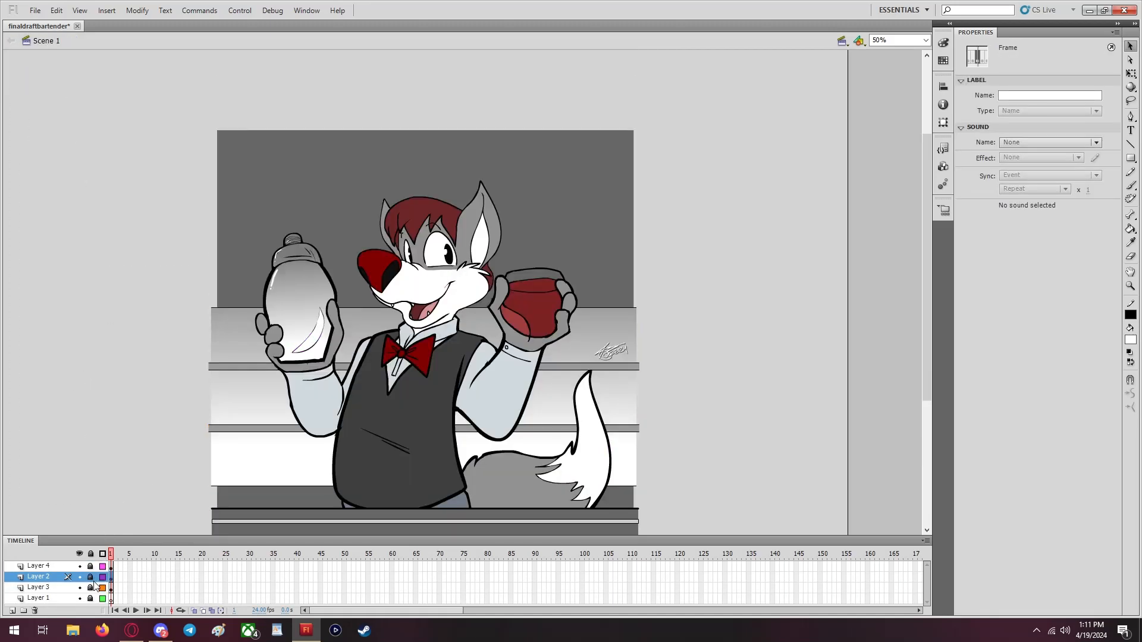
left_click(610, 351)
right_click(611, 350)
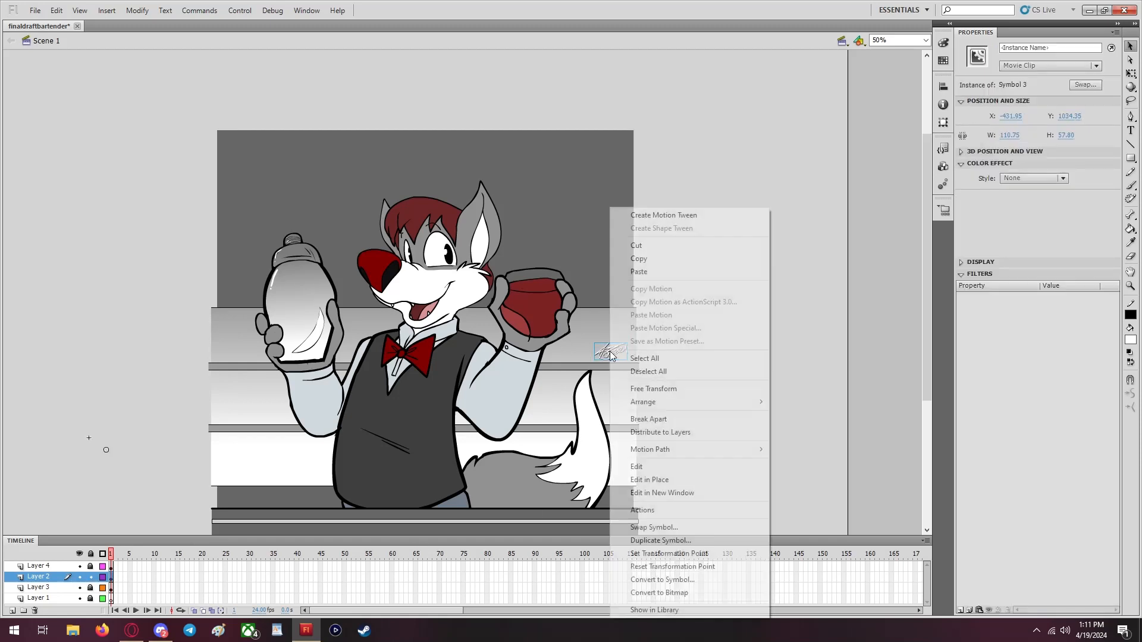
left_click(638, 245)
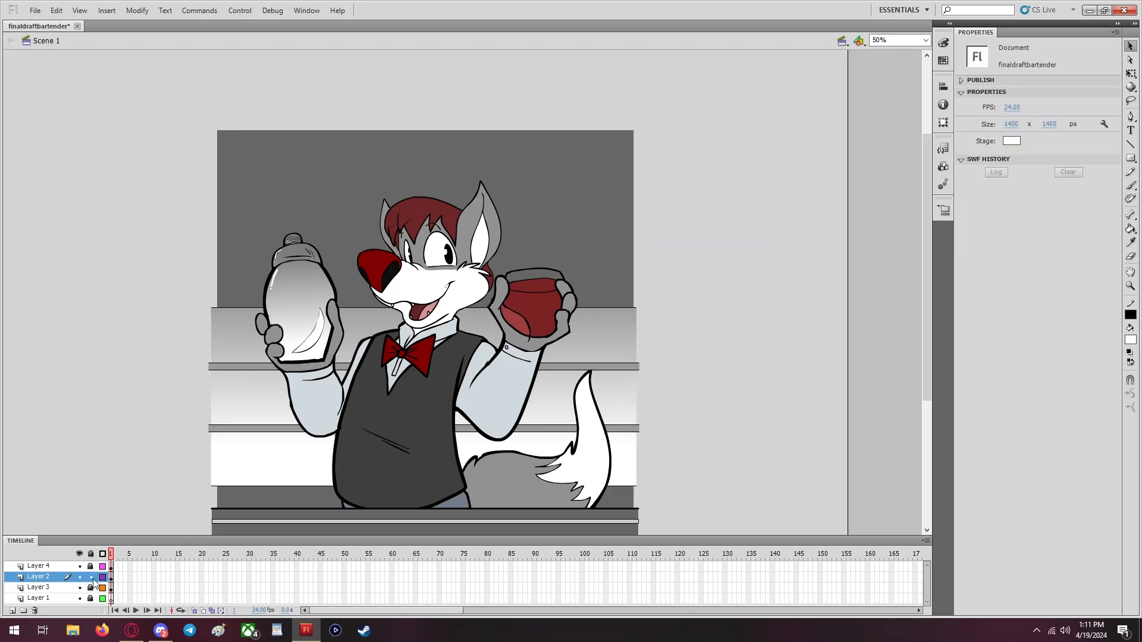
Lock Layer 2, unlock Layer 4, and paste the cut signature onto Layer 4 at its original position
left_click(39, 565)
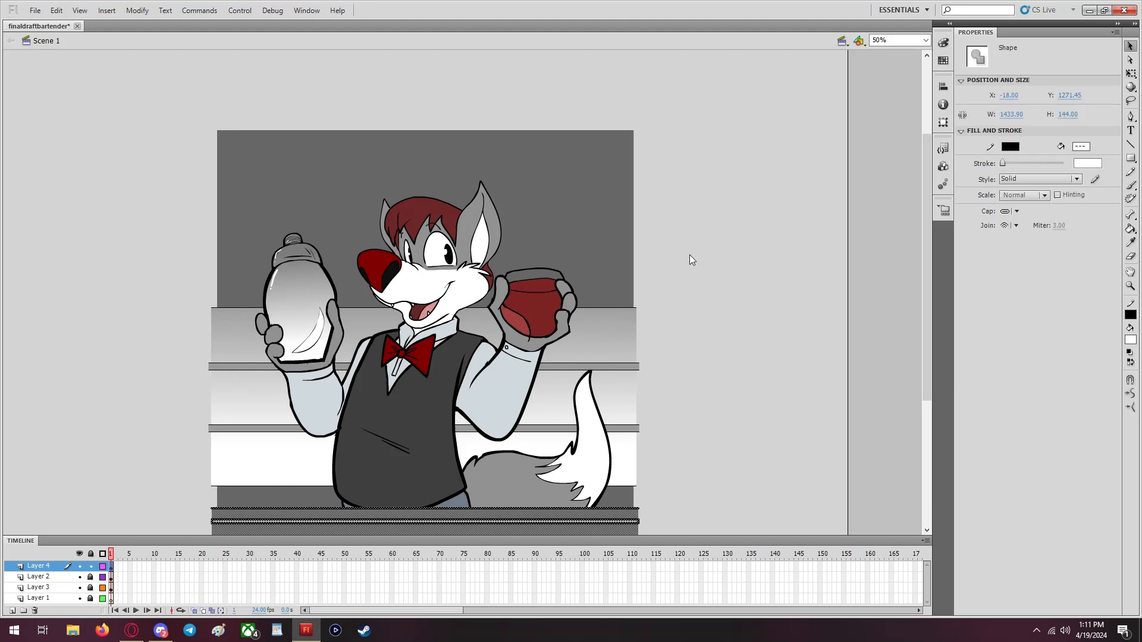
right_click(689, 254)
left_click(718, 303)
left_click(88, 438)
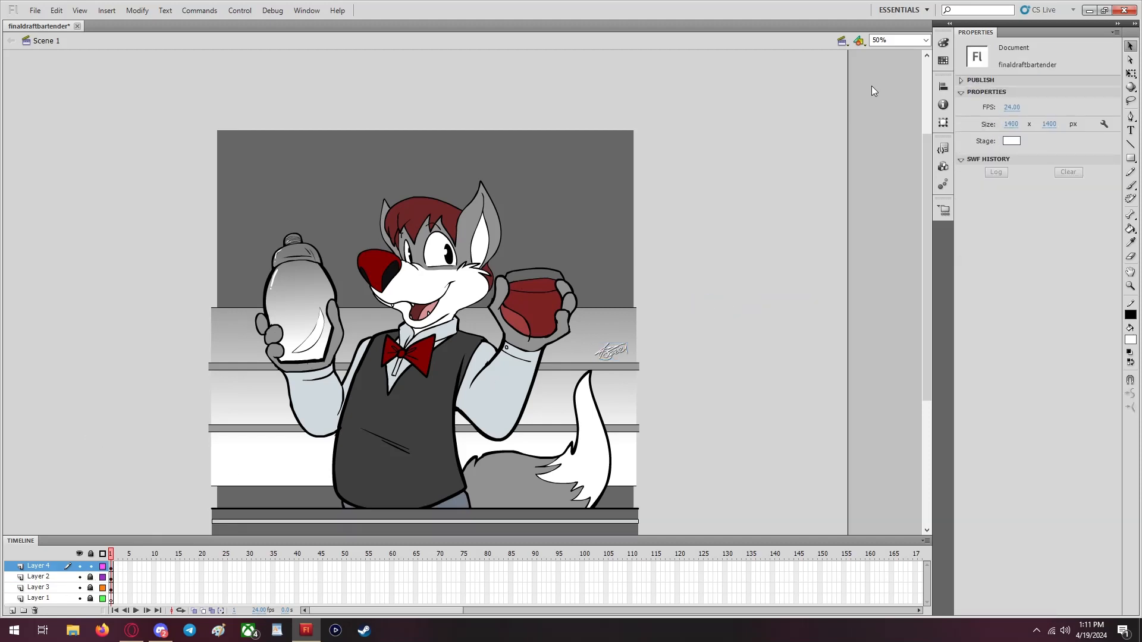
left_click(925, 40)
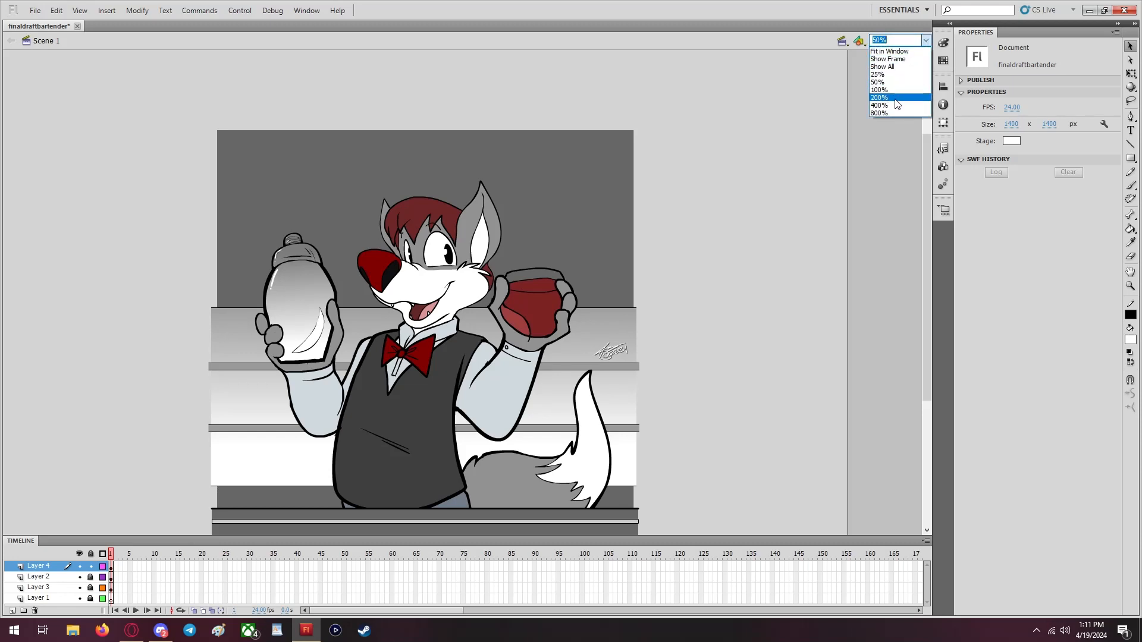